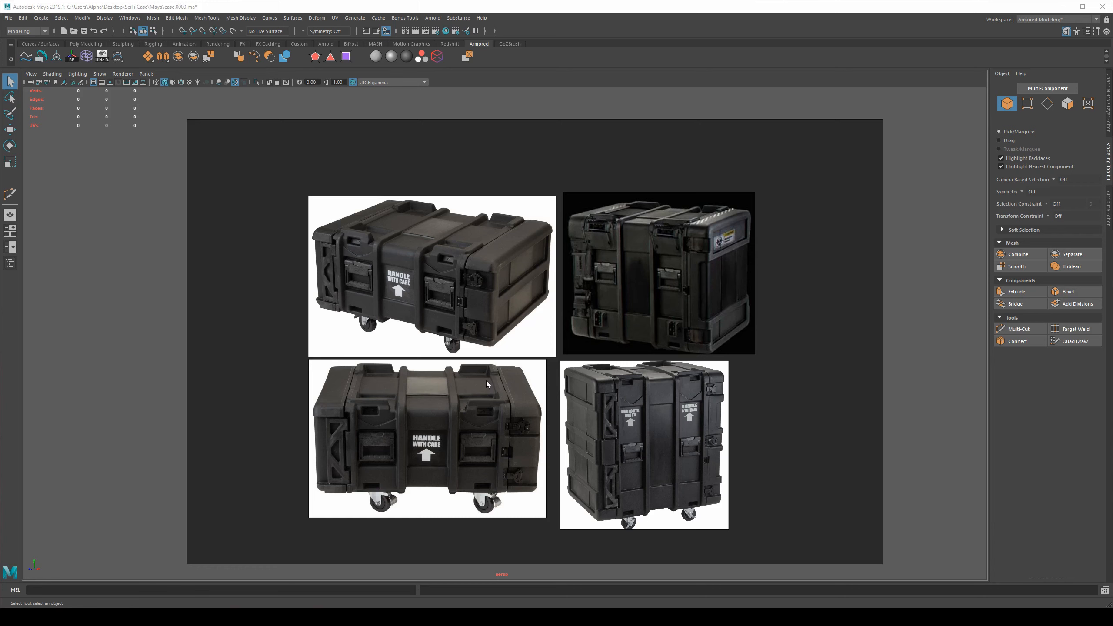
Step: Look over the whole PureRef board and its four reference photos of the black transport case
middle_click_drag(482, 379, 496, 379)
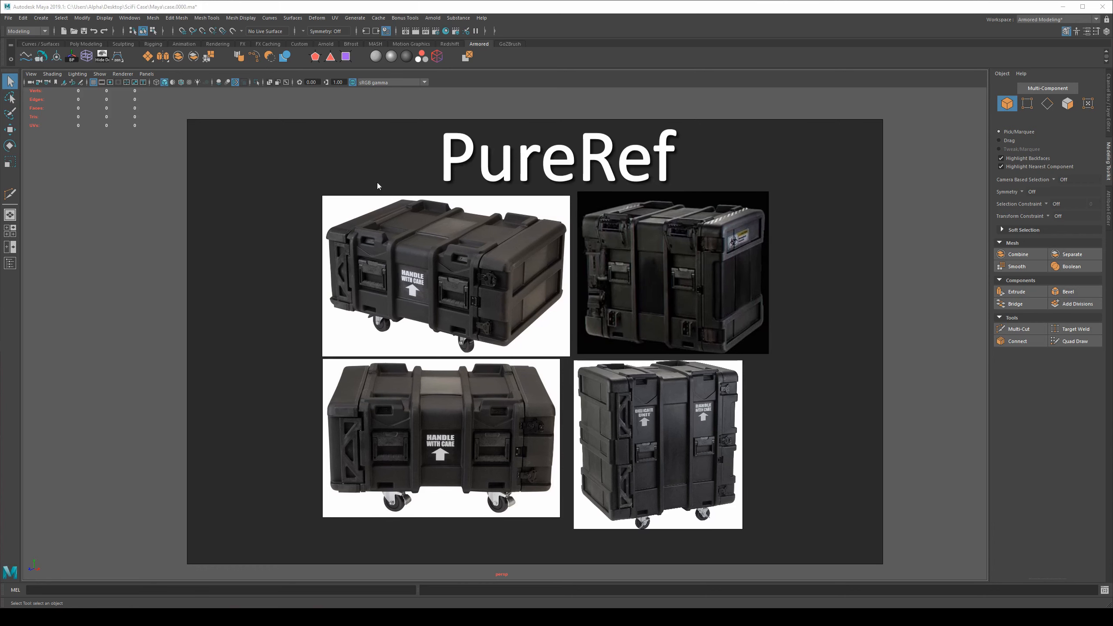
scroll(378, 183, "down", 4)
scroll(626, 240, "up", 3)
scroll(368, 196, "down", 9)
middle_click_drag(321, 192, 512, 348)
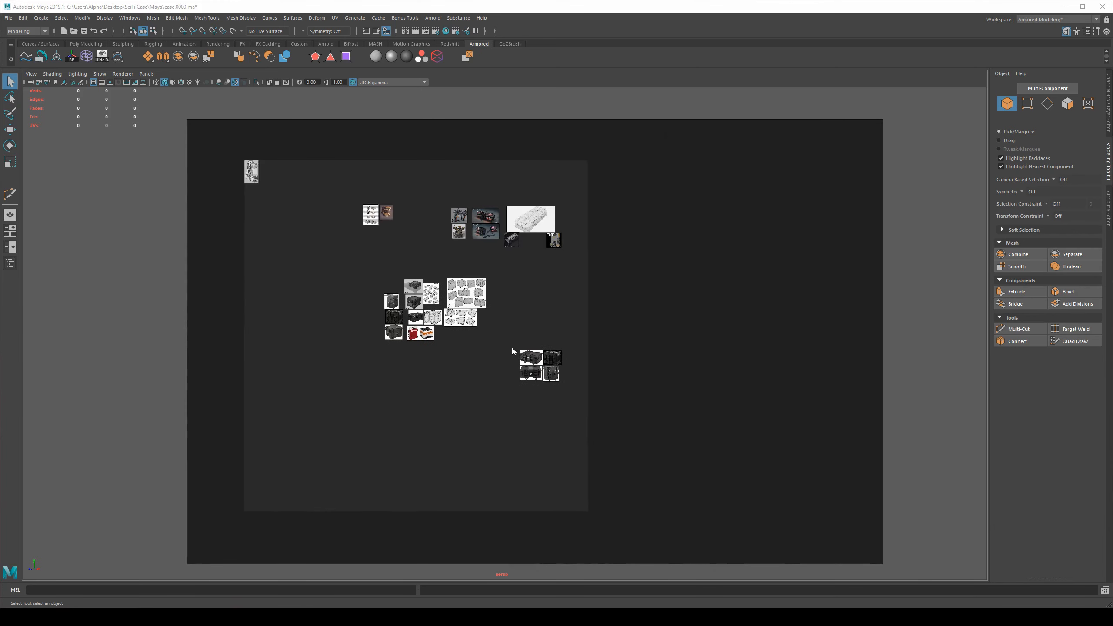
scroll(536, 413, "up", 8)
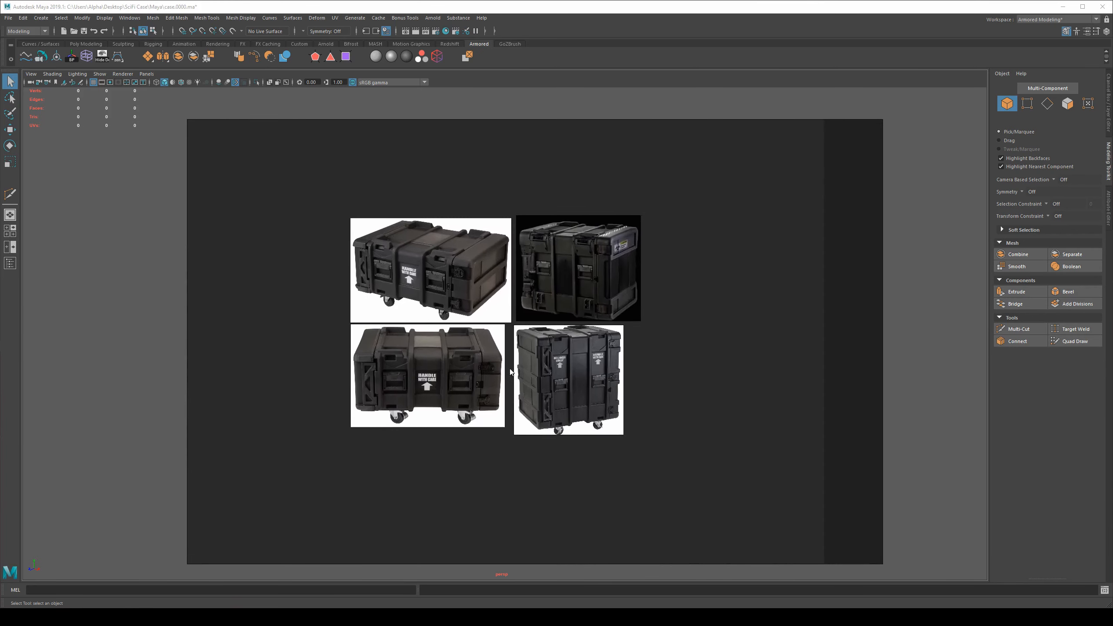
scroll(511, 372, "up", 5)
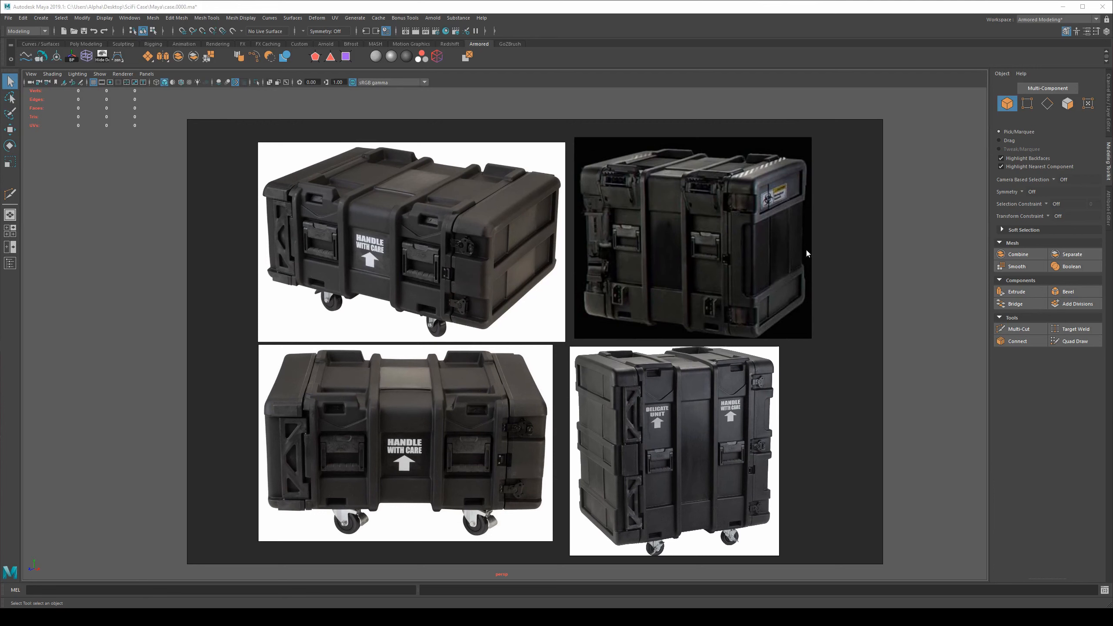
Step: Move the reference board aside, shrink it to uncover the modelling grid, and frame the case photo on the black background
left_click_drag(845, 224, 705, 222)
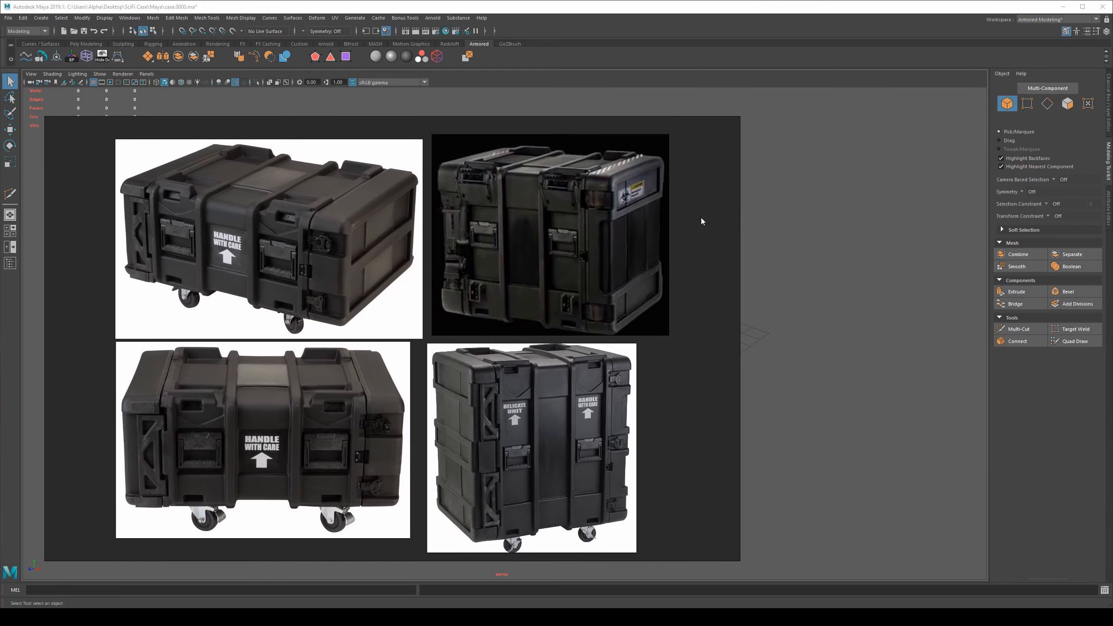
left_click_drag(742, 118, 454, 274)
middle_click_drag(326, 398, 286, 367)
scroll(227, 395, "down", 1)
scroll(241, 391, "up", 2)
Step: Set the reference board's mode to Always On Top
right_click(437, 302)
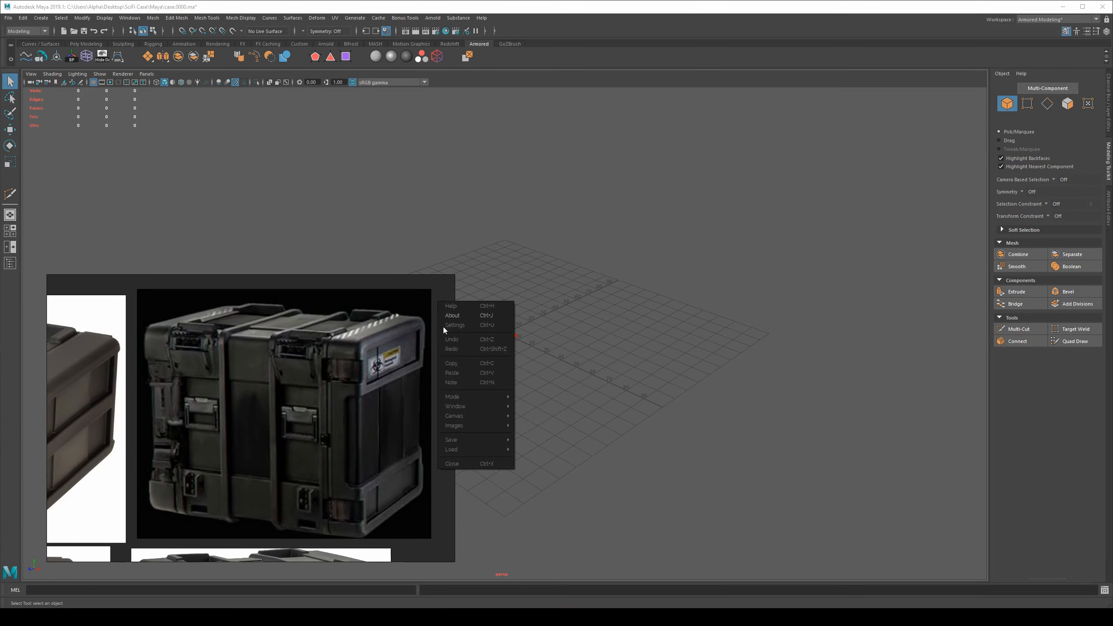
mouse_move(464, 396)
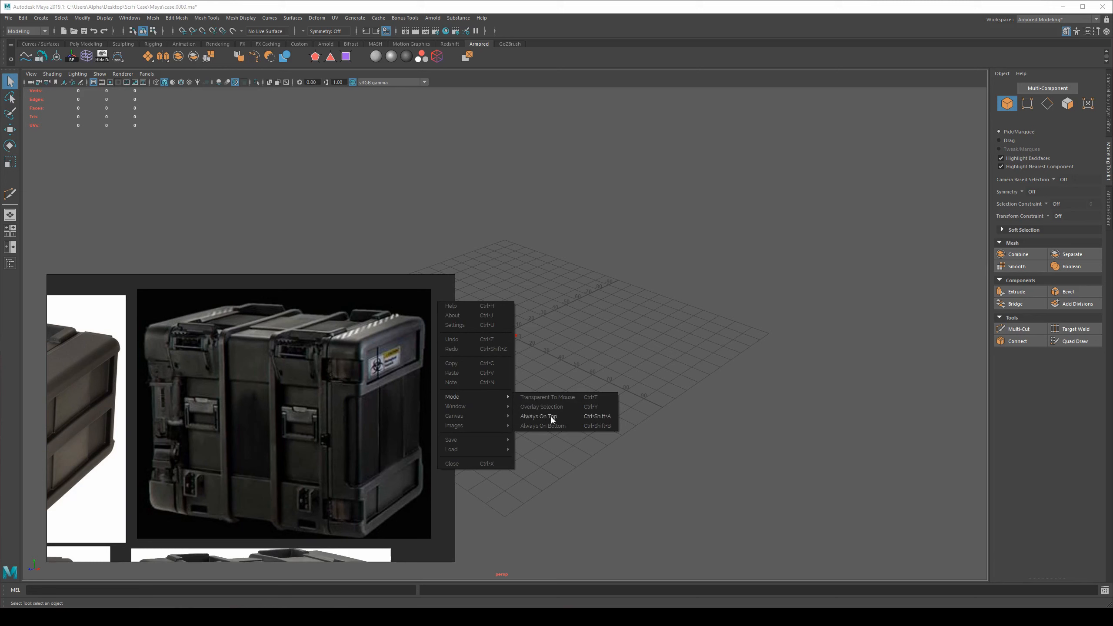
left_click(551, 417)
scroll(273, 355, "down", 3)
scroll(275, 357, "up", 2)
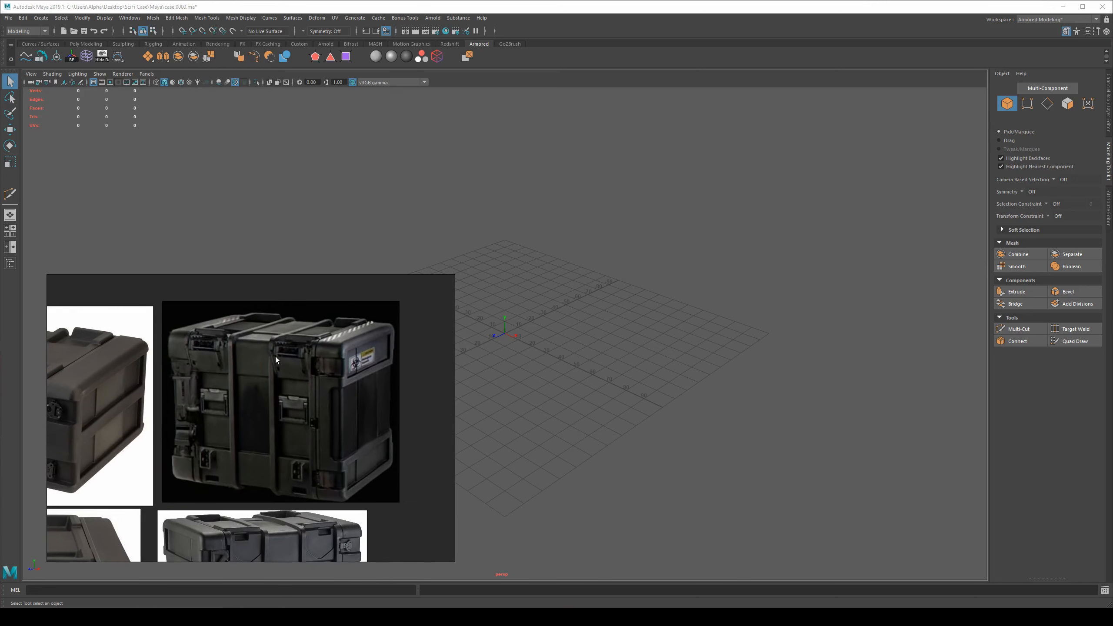
Step: Shrink the reference board further and fit the case photo with the black background inside it
left_click_drag(657, 265, 567, 314, "alt")
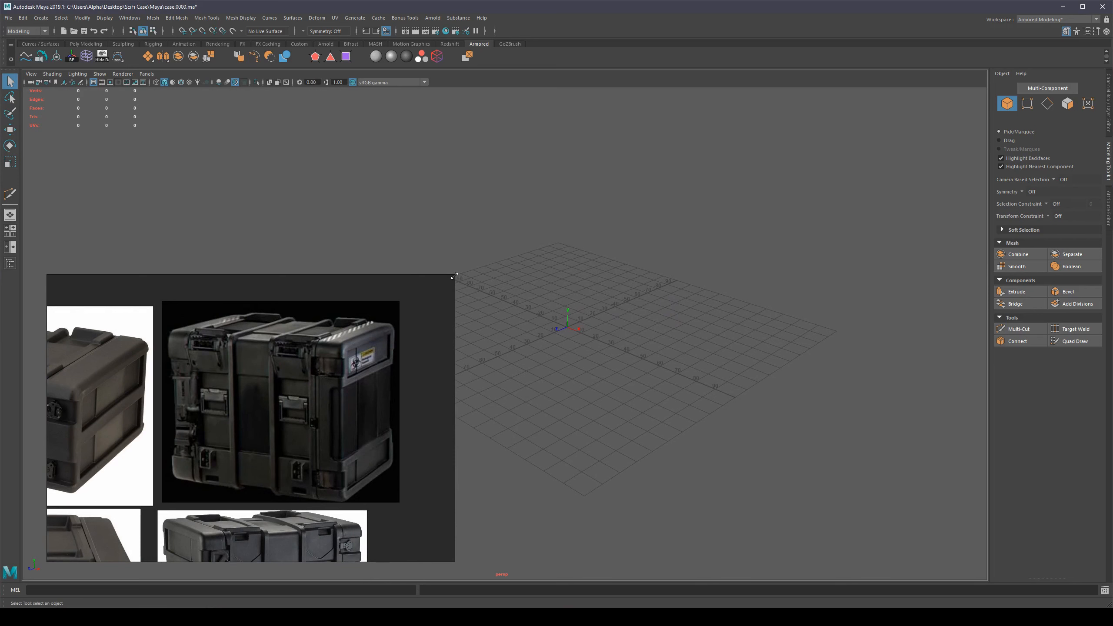
left_click_drag(455, 276, 380, 332)
middle_click_drag(285, 422, 215, 403)
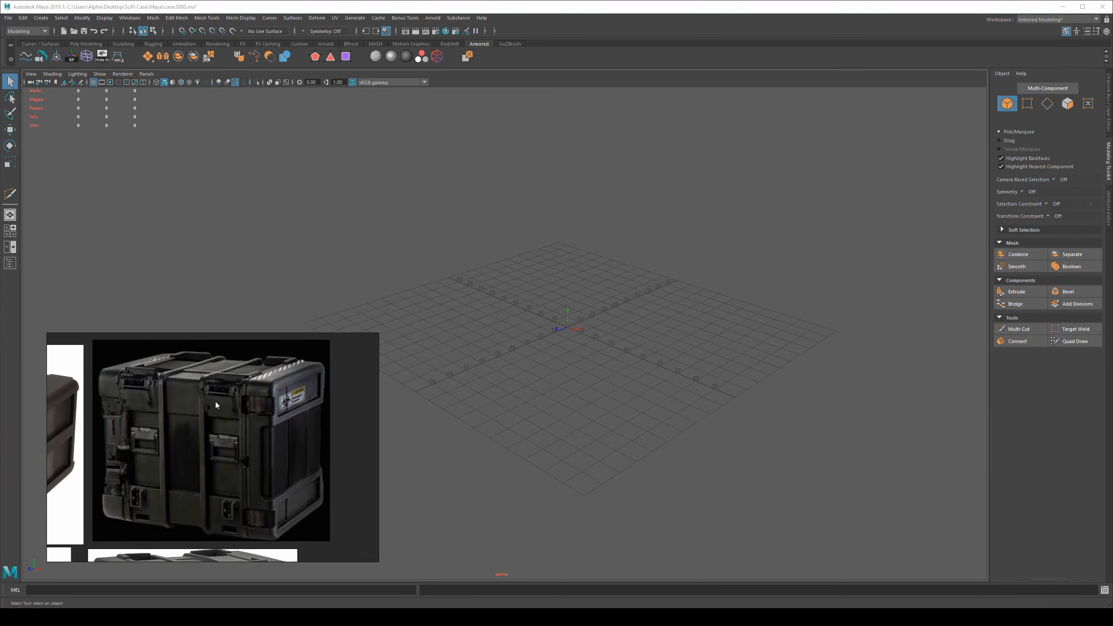
Step: Create a polygon cube at the origin of the grid and frame it beside the reference photo
left_click(605, 324)
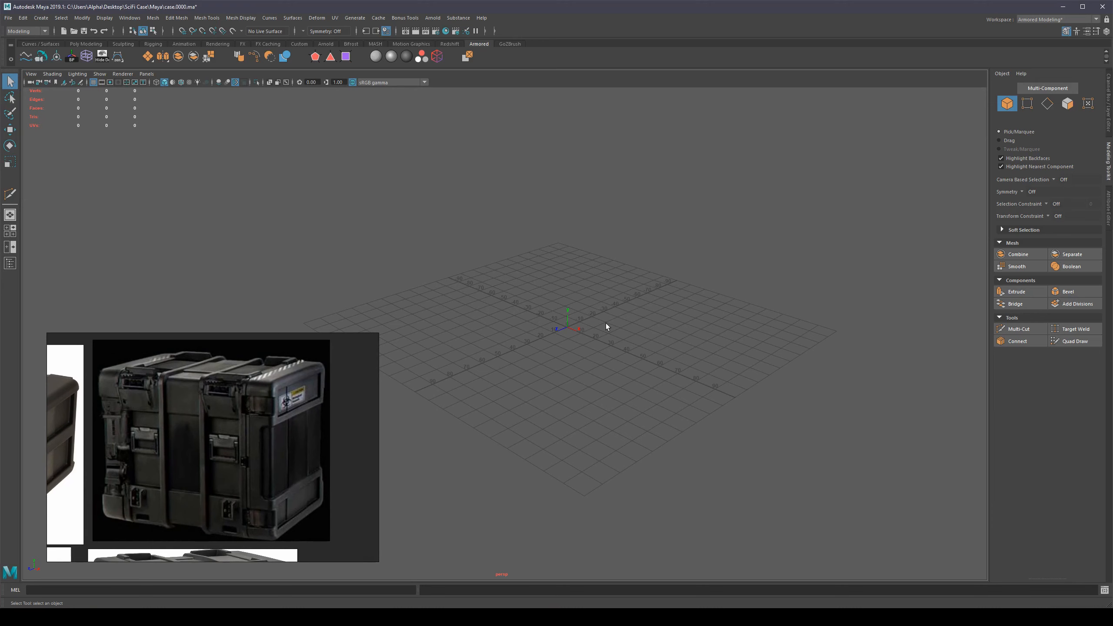
key("f")
key("ctrl+s")
right_click_drag(531, 262, 531, 291, "shift")
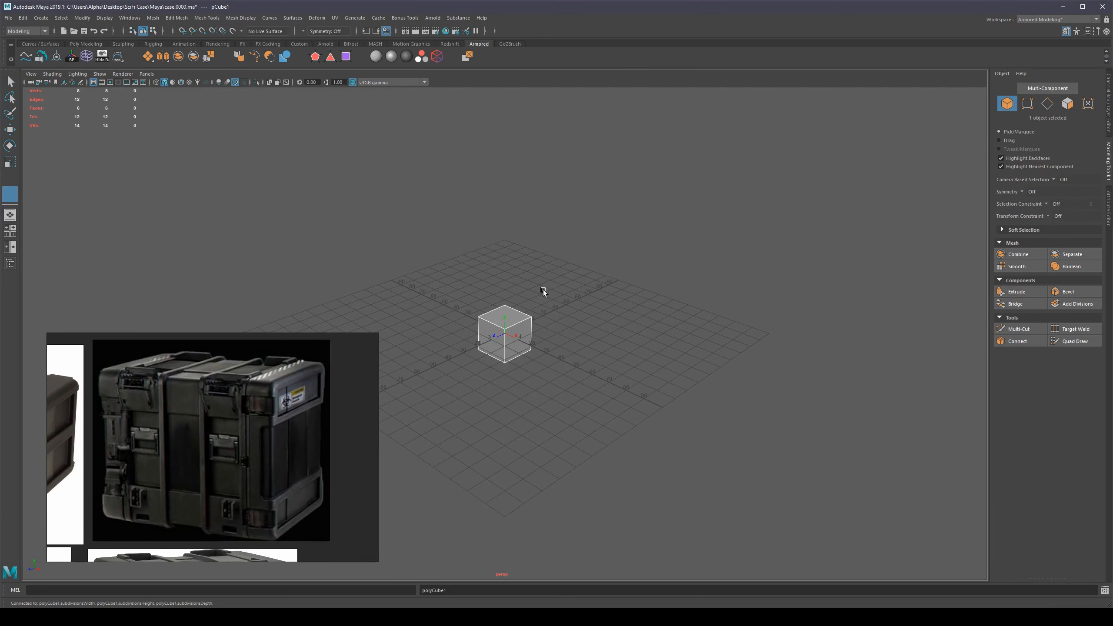
key("f")
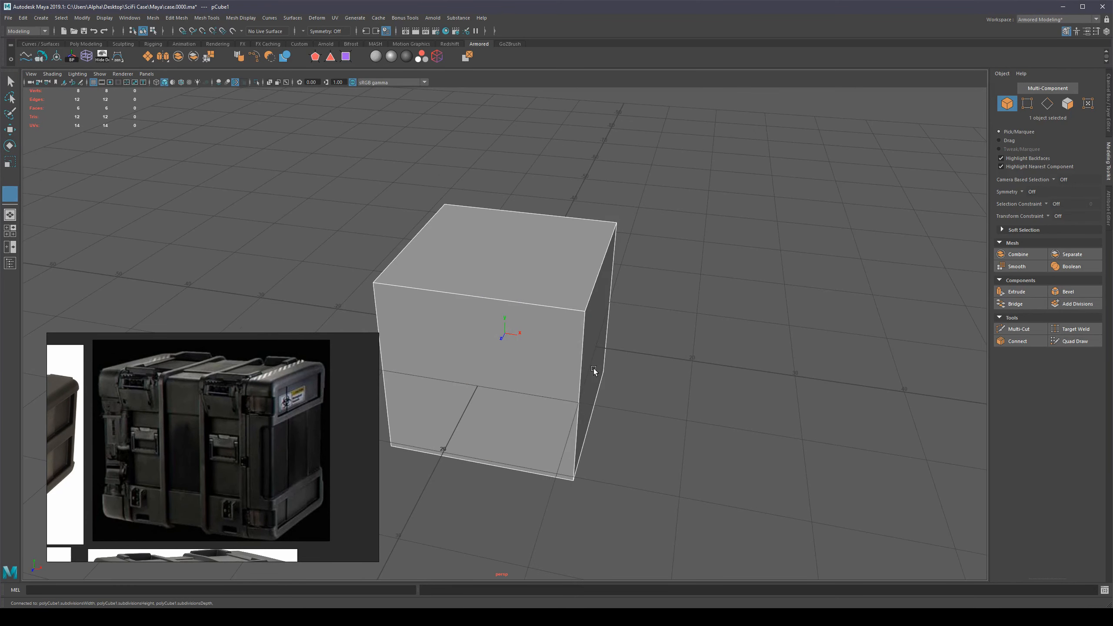
scroll(593, 368, "down", 3)
middle_click_drag(593, 368, 648, 380, "alt")
left_click_drag(631, 377, 649, 347, "alt")
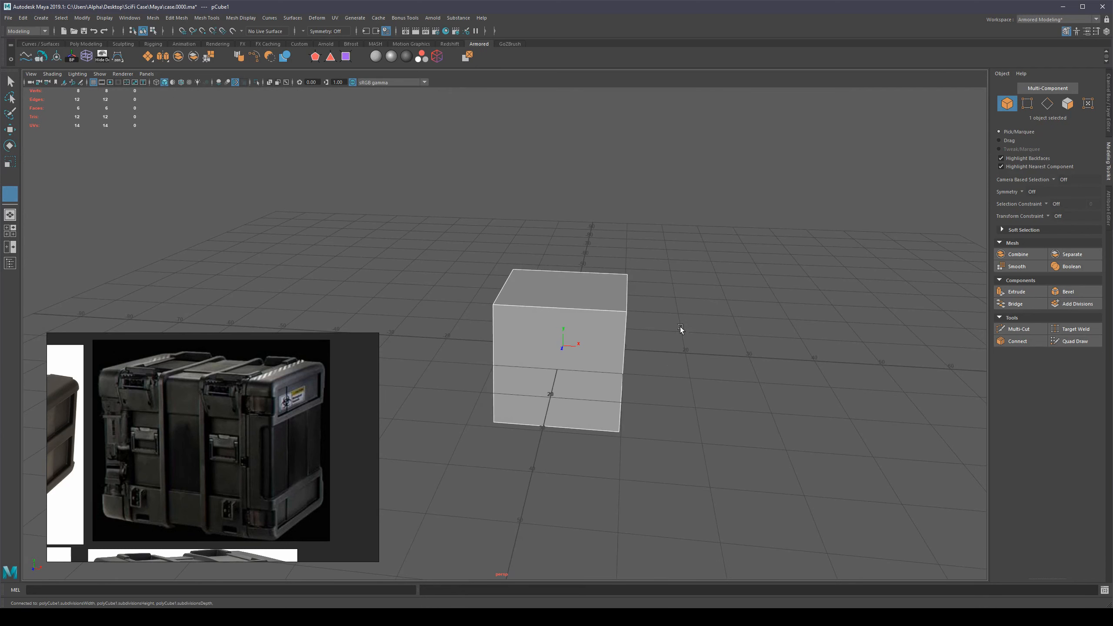
Step: Set the cube's width to 80, height to 60 and depth to 60
key("t")
middle_click_drag(656, 317, 645, 313, "alt")
right_click_drag(646, 313, 669, 339, "alt")
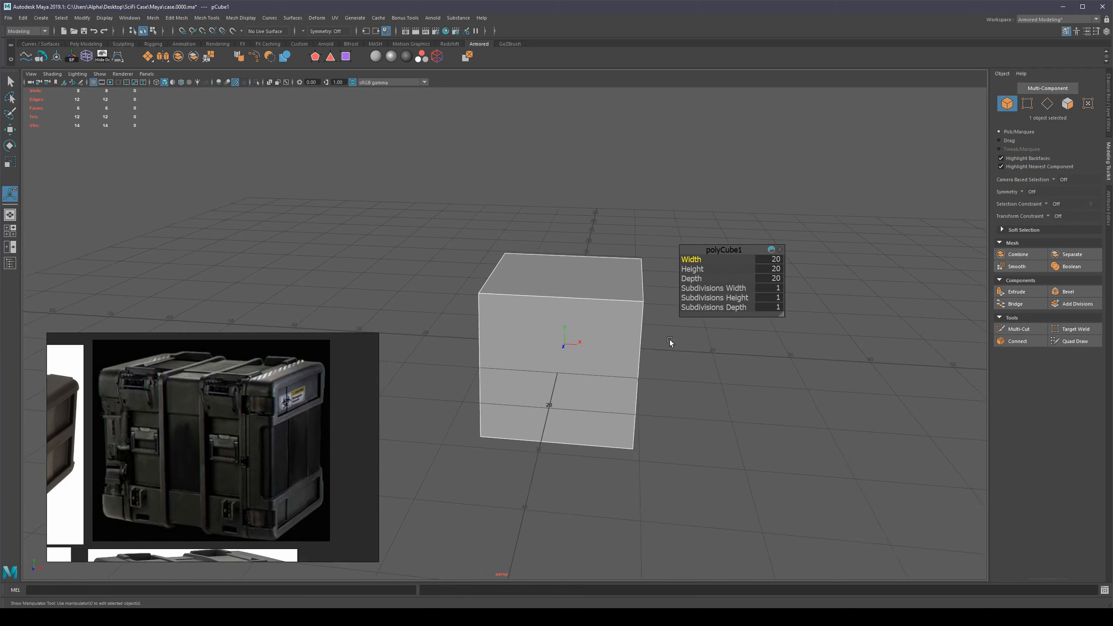
middle_click_drag(669, 340, 658, 342, "alt")
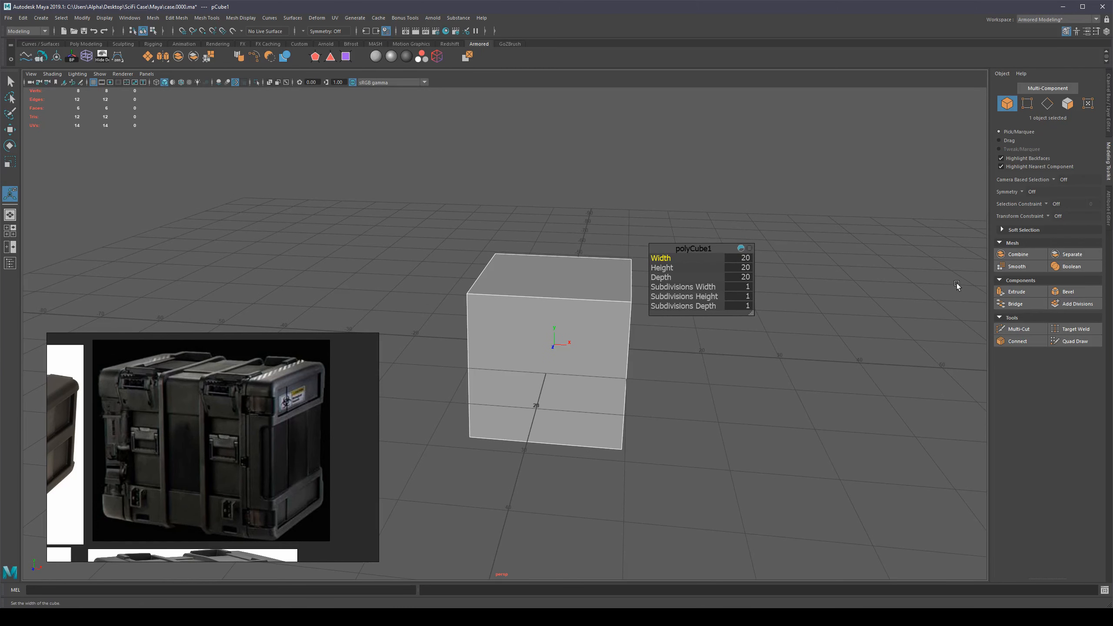
left_click(741, 260)
type("80")
key("Tab")
type("60")
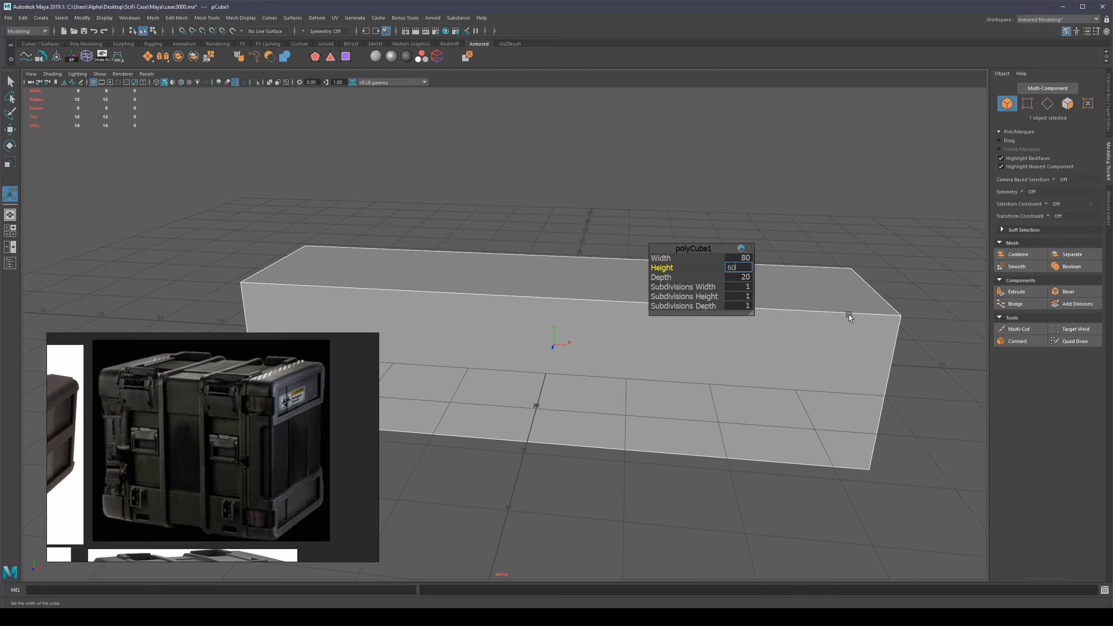
key("Tab")
type("60")
key("Return")
Step: Set the box's width to 75 and return to the Select tool
right_click_drag(776, 301, 586, 330, "alt")
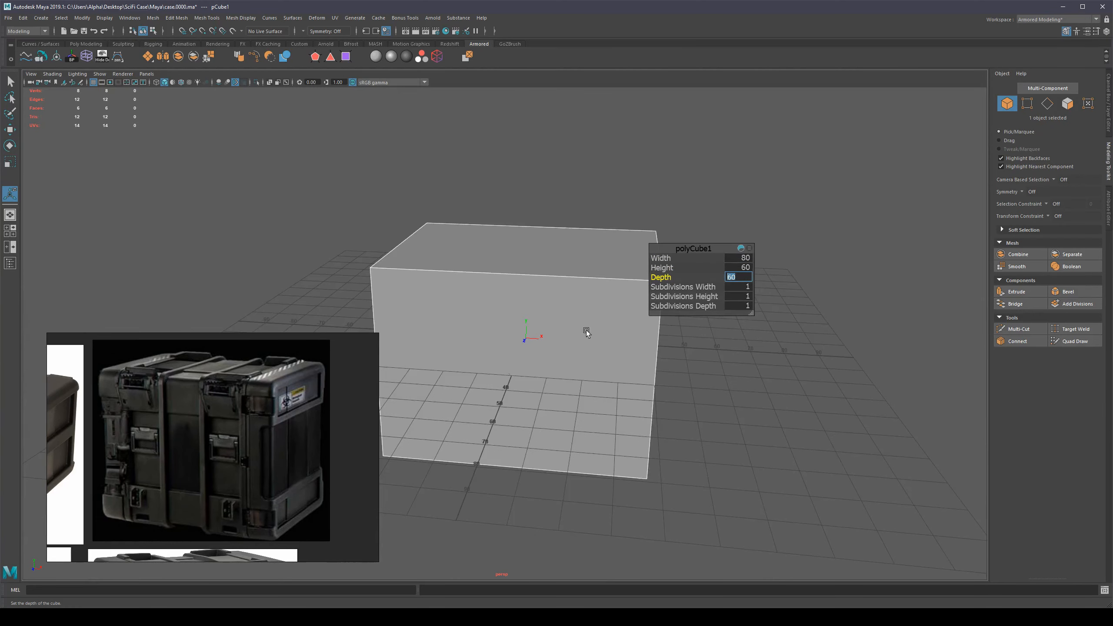
left_click_drag(586, 330, 564, 354, "alt")
middle_click_drag(563, 354, 630, 380, "alt")
left_click_drag(614, 486, 603, 484, "alt")
left_click_drag(601, 384, 577, 380, "alt")
left_click(745, 258)
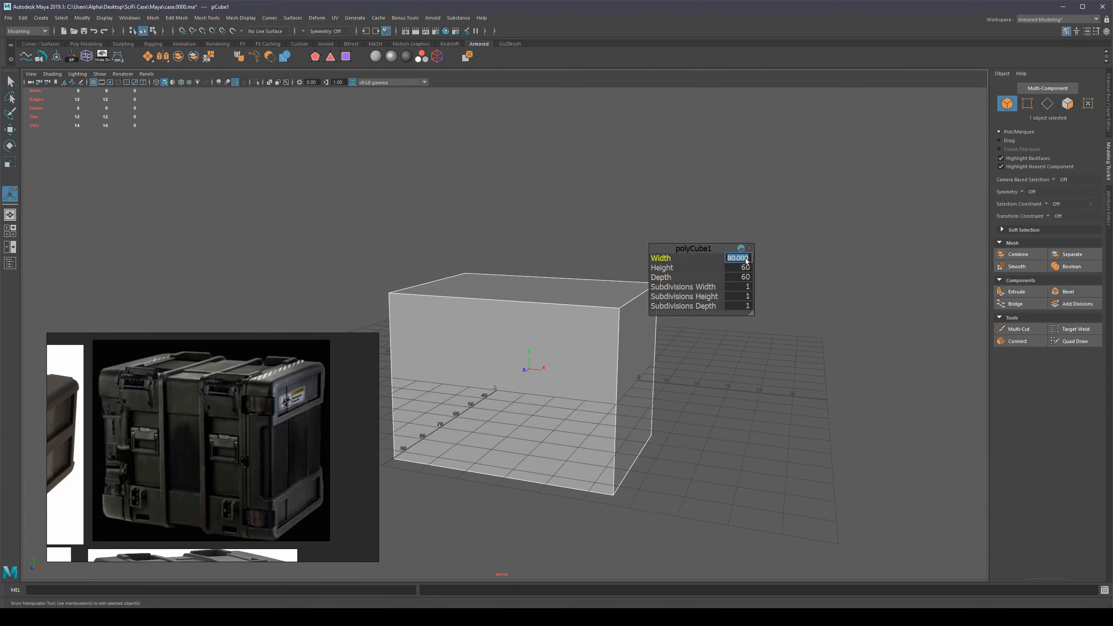
type("75")
key("Return")
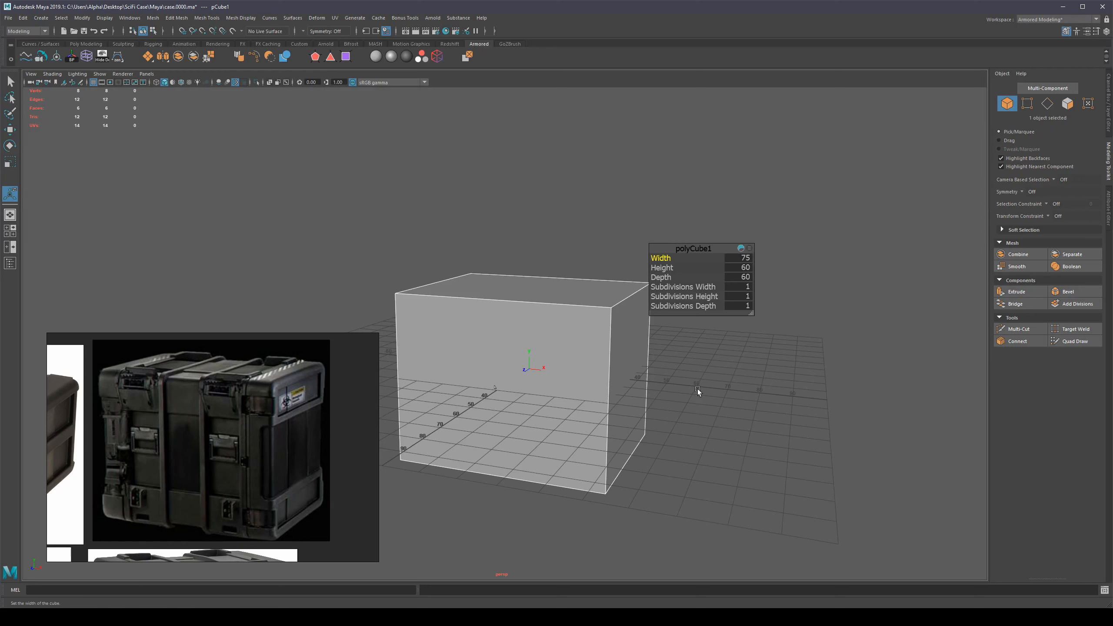
mouse_move(697, 389)
left_mouse_down("alt")
mouse_move(714, 388)
mouse_move(703, 390)
left_mouse_up("alt")
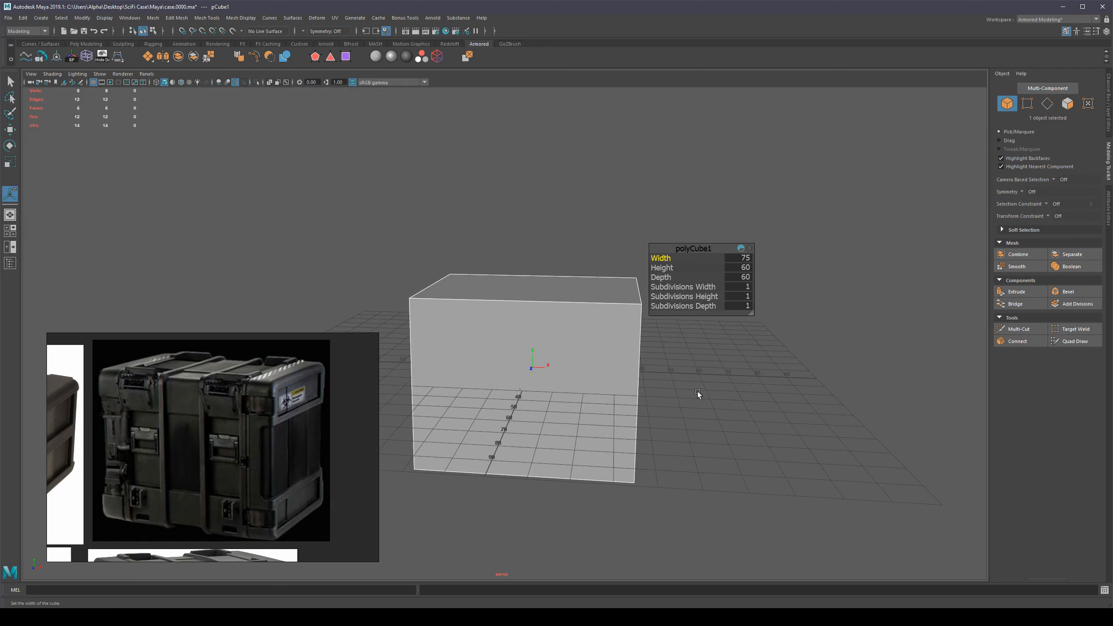
key("q")
middle_click_drag(673, 356, 700, 348, "alt")
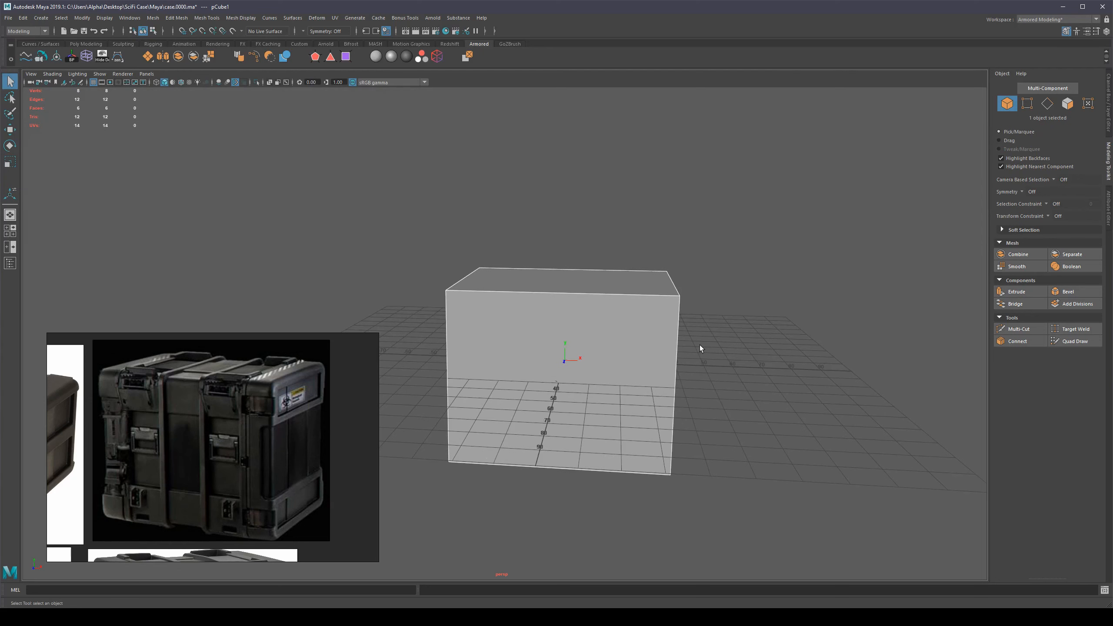
Step: Examine the box from several angles to compare its proportions with the reference case
key("alt+Home")
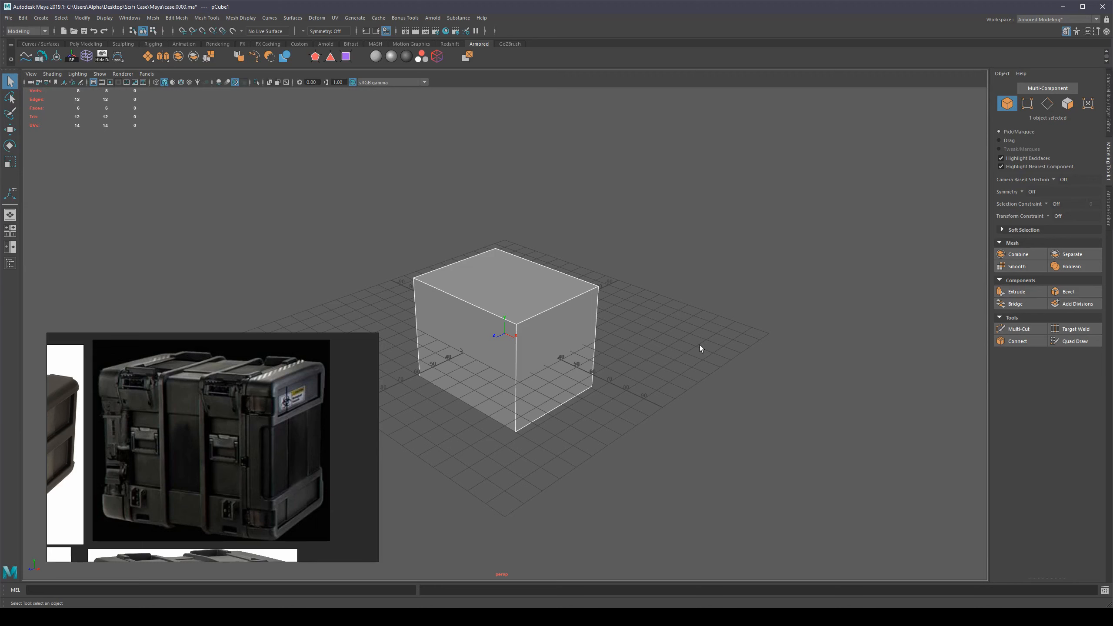
scroll(515, 333, "up", 4)
left_click_drag(485, 343, 525, 340, "alt")
middle_click_drag(525, 340, 536, 343, "alt")
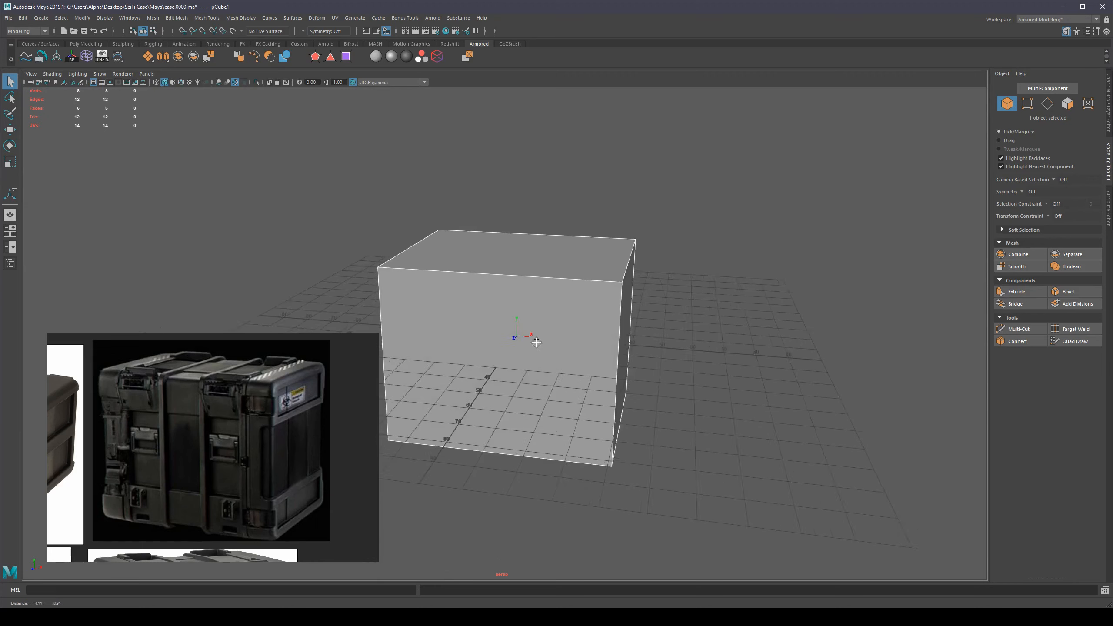
left_click_drag(536, 342, 655, 338, "alt")
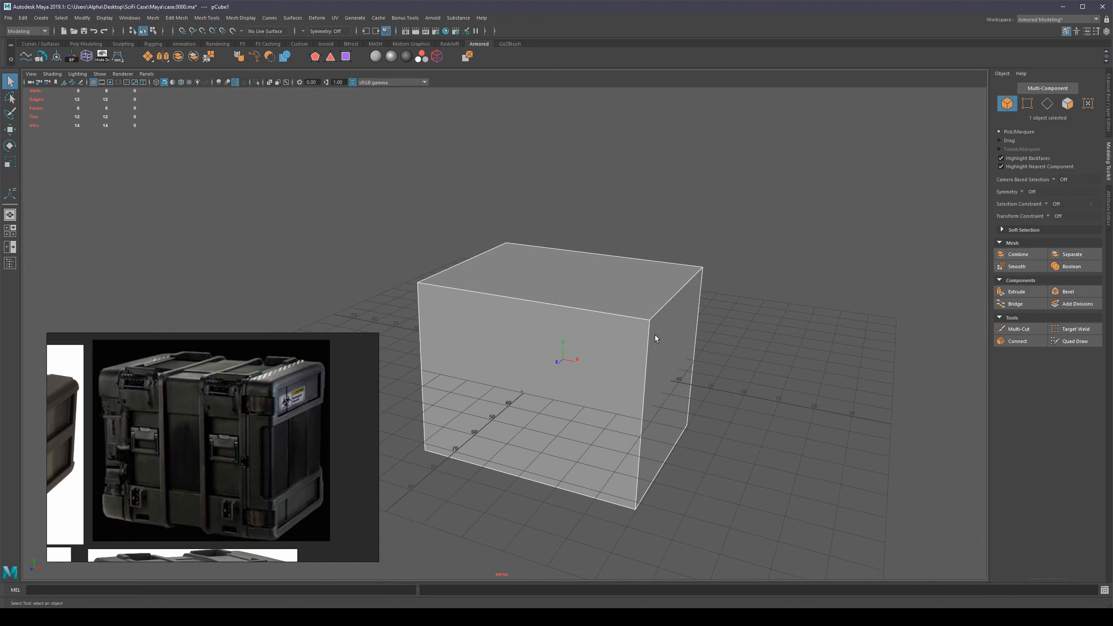
middle_click_drag(577, 331, 589, 302, "alt")
right_click_drag(589, 302, 653, 324, "alt")
middle_click_drag(653, 323, 676, 350, "alt")
left_click_drag(689, 354, 686, 353, "alt")
middle_click_drag(686, 352, 673, 341, "alt")
left_click_drag(673, 340, 670, 347, "alt")
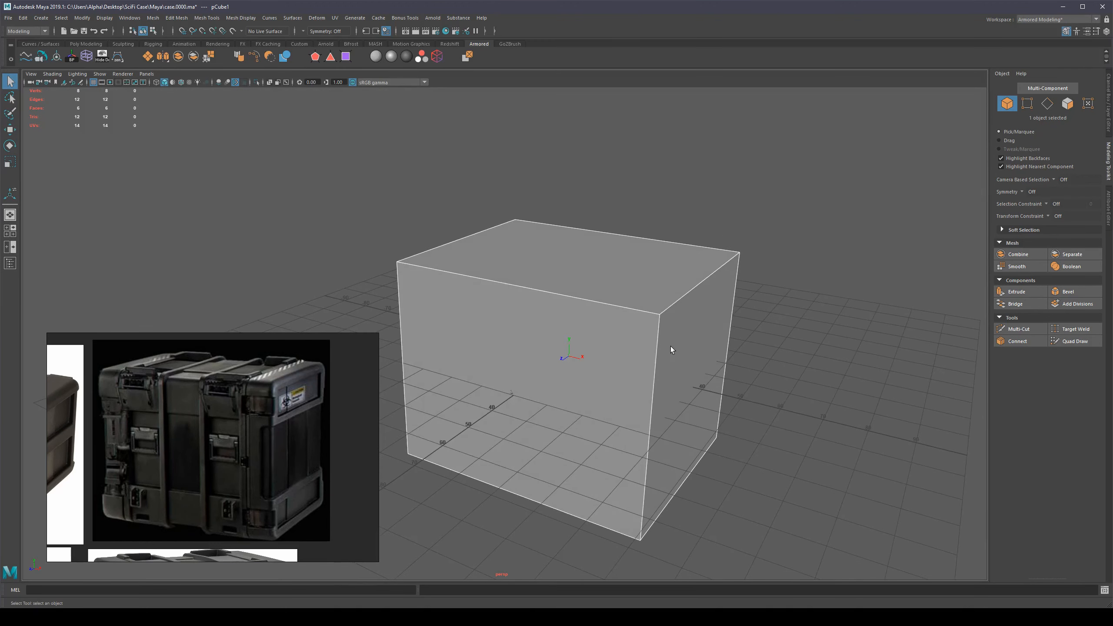
middle_click_drag(712, 288, 734, 274, "alt")
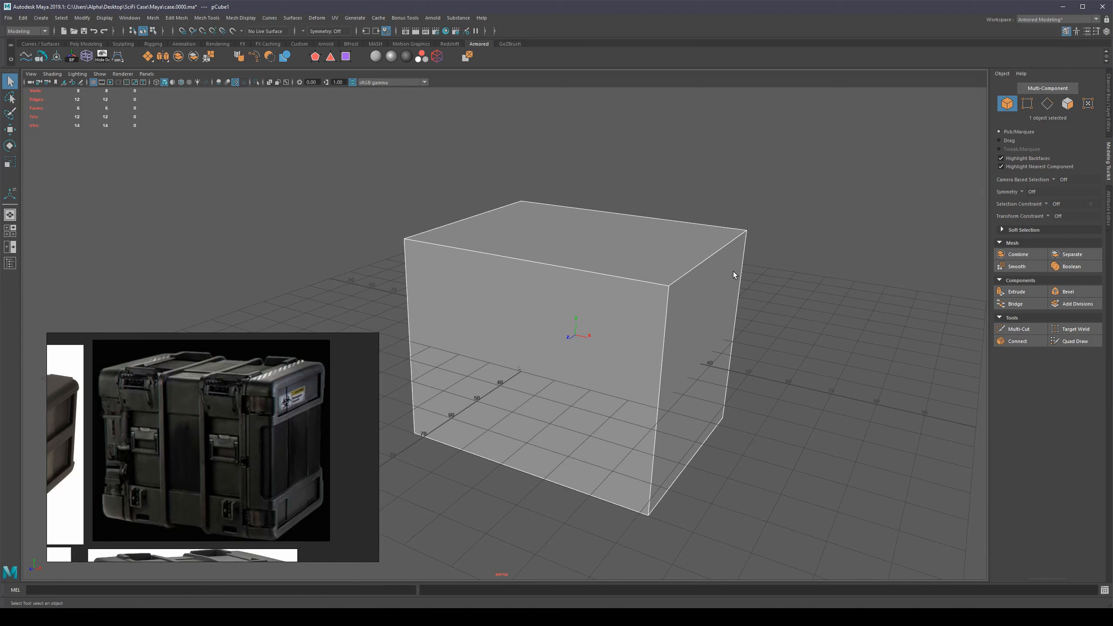
left_click_drag(629, 304, 645, 341, "alt")
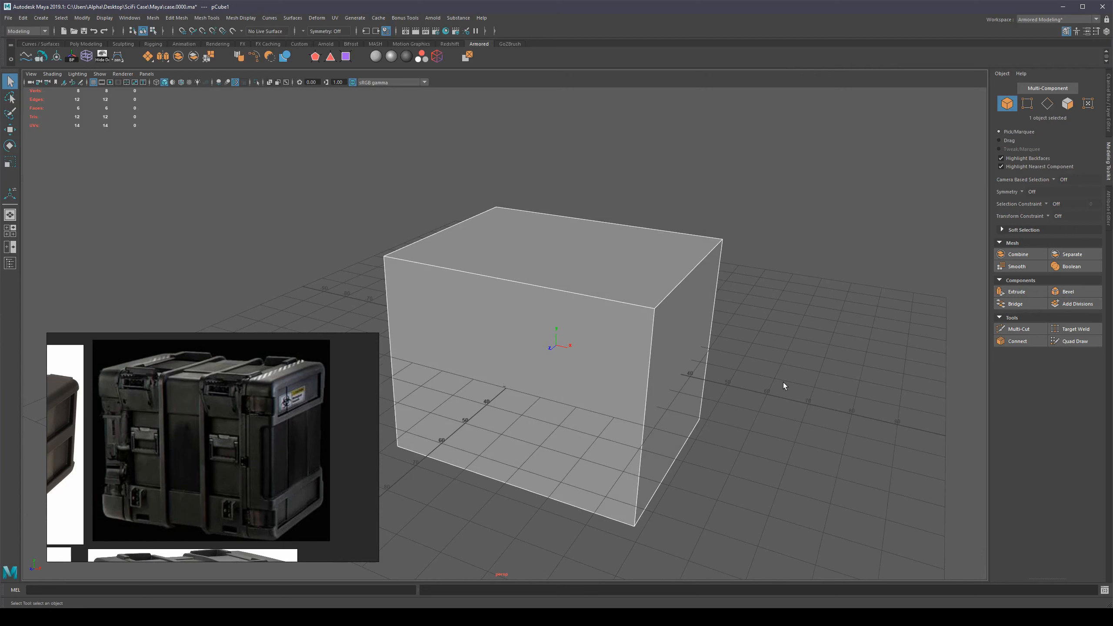
left_click_drag(671, 323, 824, 307, "alt")
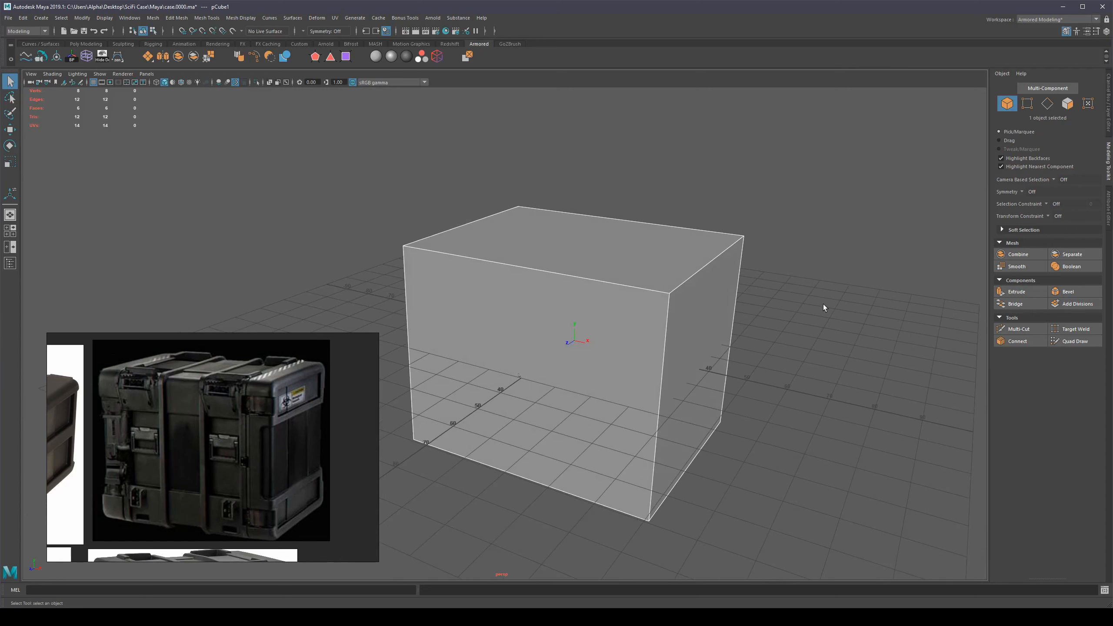
Step: Bevel all twelve edges of the box with a fraction of 0.1 and 6 segments
right_click_drag(696, 323, 702, 269)
left_click_drag(830, 171, 395, 462)
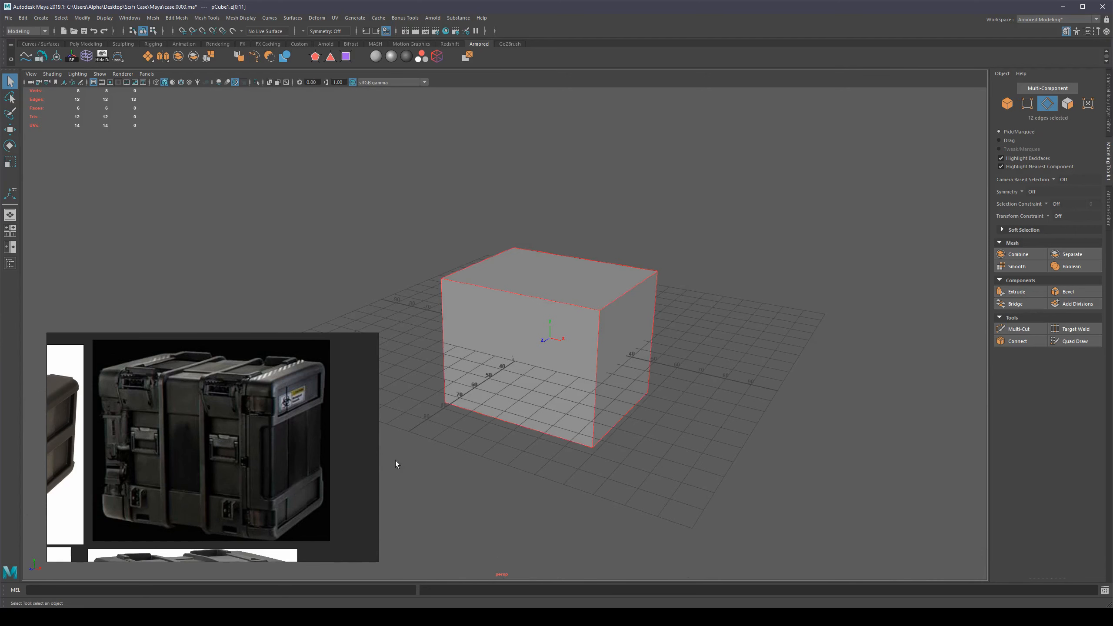
left_click_drag(596, 342, 626, 334, "alt")
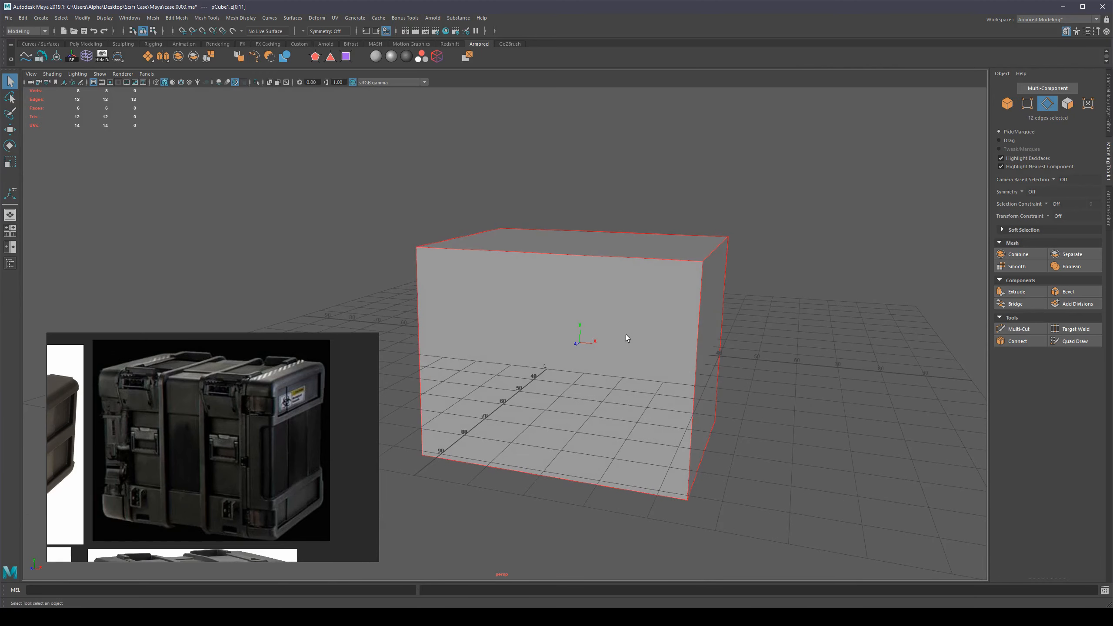
left_click_drag(772, 322, 785, 300, "alt")
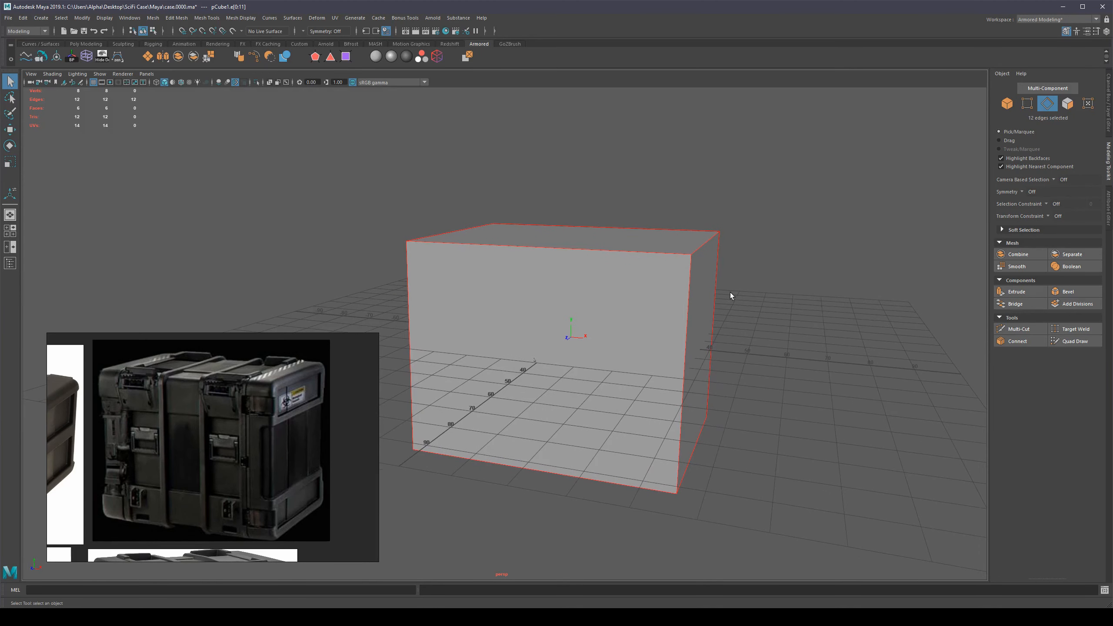
right_click_drag(728, 293, 770, 298, "shift")
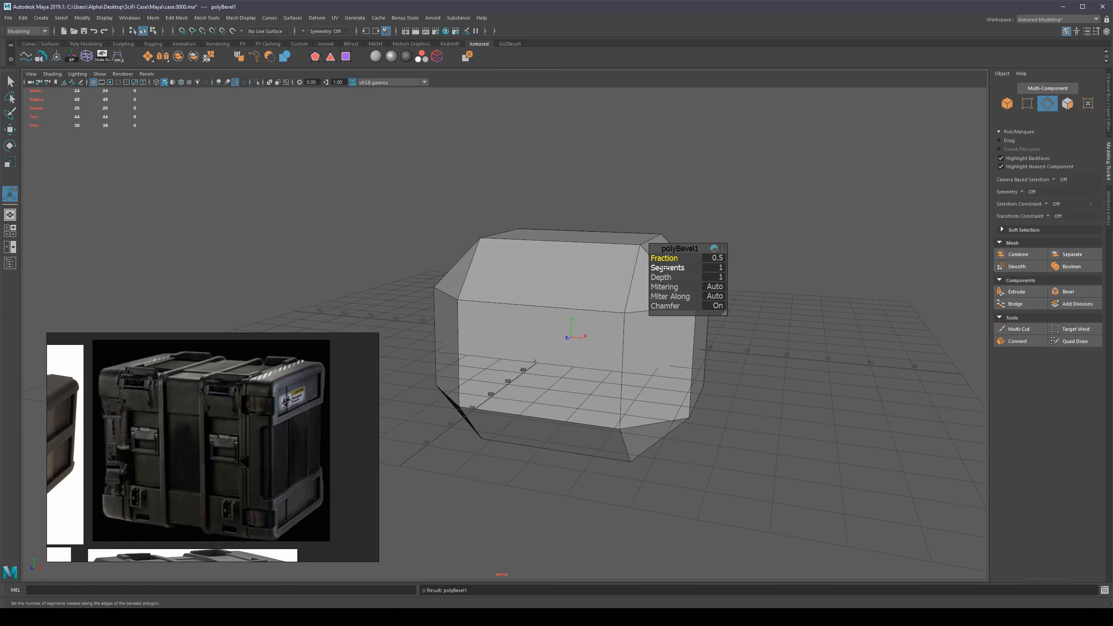
mouse_move(664, 267)
left_mouse_down()
mouse_move(684, 268)
mouse_move(659, 258)
left_mouse_up()
middle_click_drag(588, 259, 486, 277, "alt")
scroll(580, 266, "up", 3)
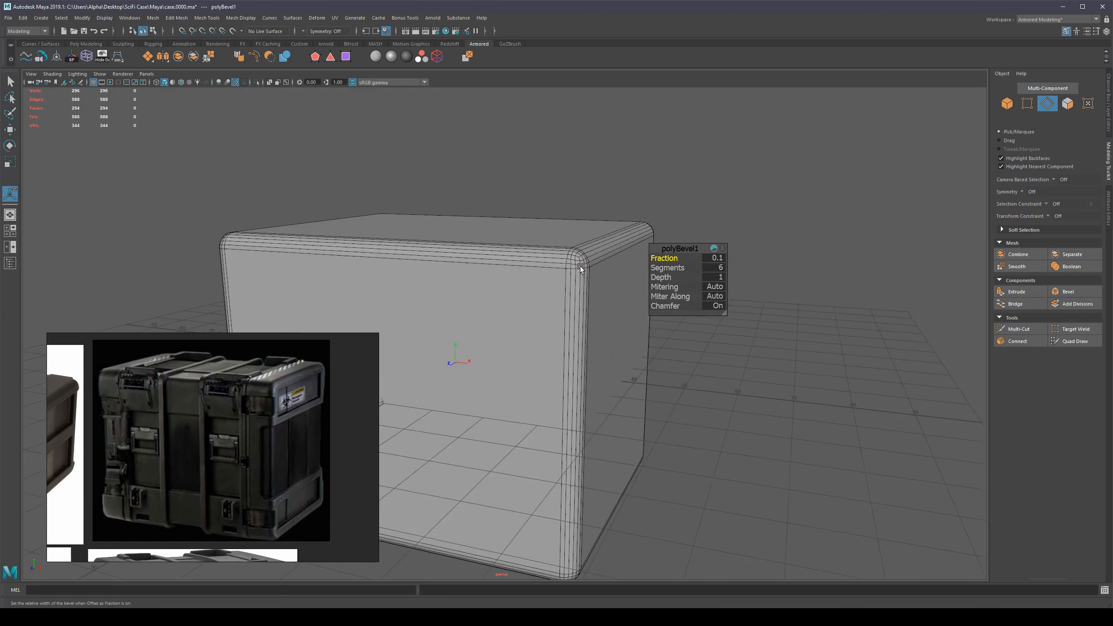
middle_click_drag(619, 264, 591, 283, "alt")
left_click_drag(590, 282, 620, 312, "alt")
scroll(557, 273, "down", 3)
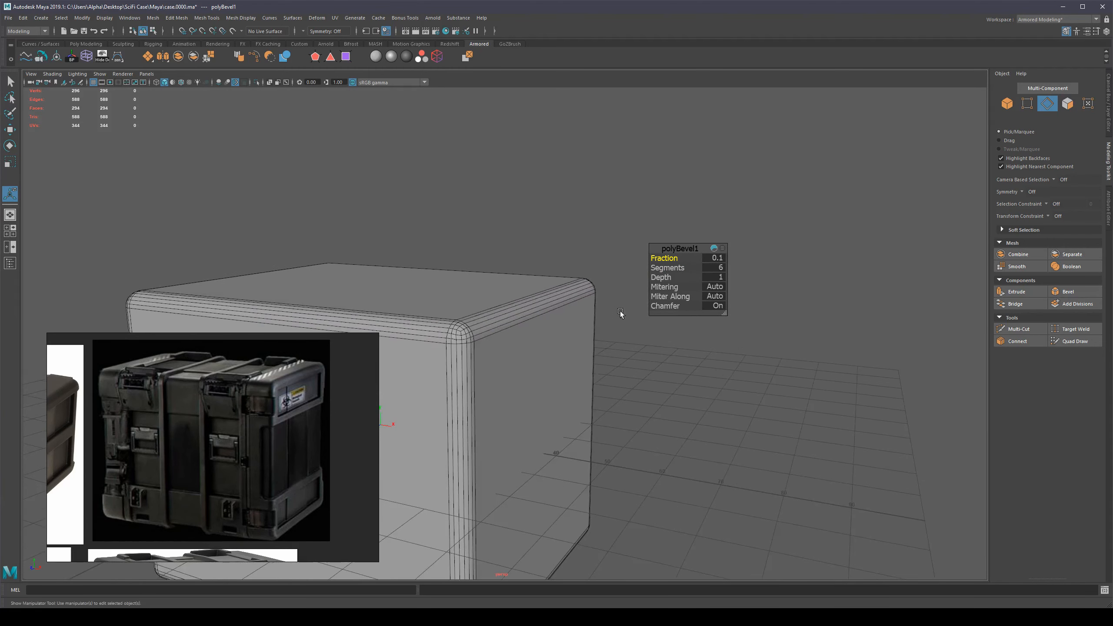
Step: Try a wider, coarser edge bevel on the box with a fraction of 0.27 and 3 segments
right_click_drag(620, 312, 677, 265, "alt")
middle_click_drag(666, 258, 680, 259)
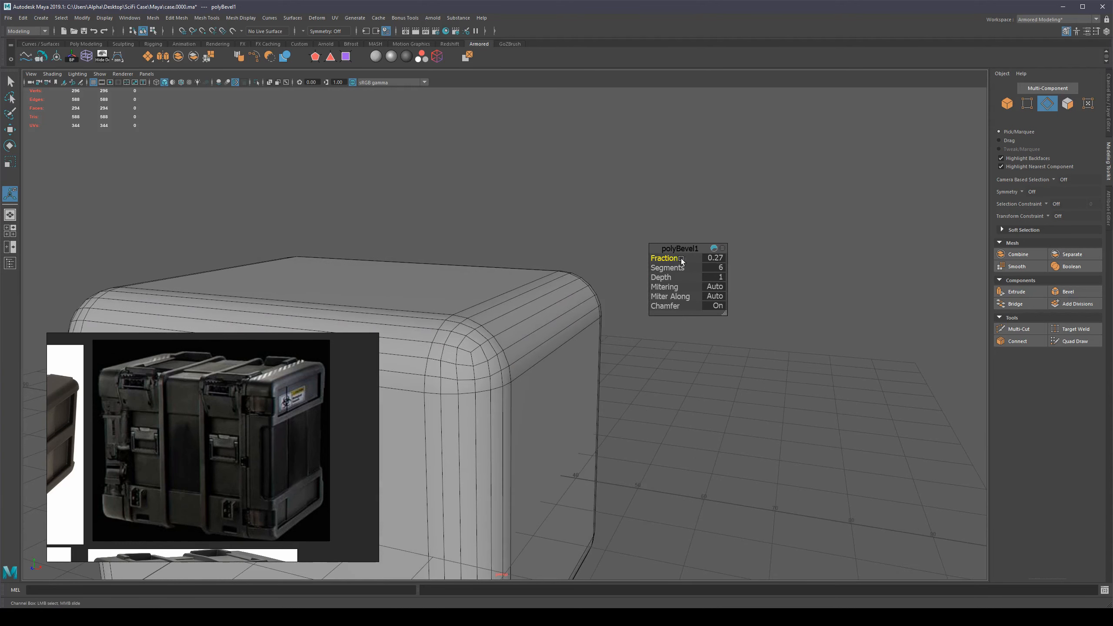
mouse_move(569, 281)
left_mouse_down("alt")
mouse_move(582, 276)
mouse_move(561, 285)
mouse_move(580, 291)
mouse_move(570, 288)
left_mouse_up("alt")
right_click_drag(529, 265, 583, 268, "alt")
middle_click_drag(673, 267, 656, 268)
right_click_drag(629, 315, 590, 338, "alt")
left_click_drag(589, 338, 606, 365, "alt")
right_click_drag(607, 365, 588, 361, "alt")
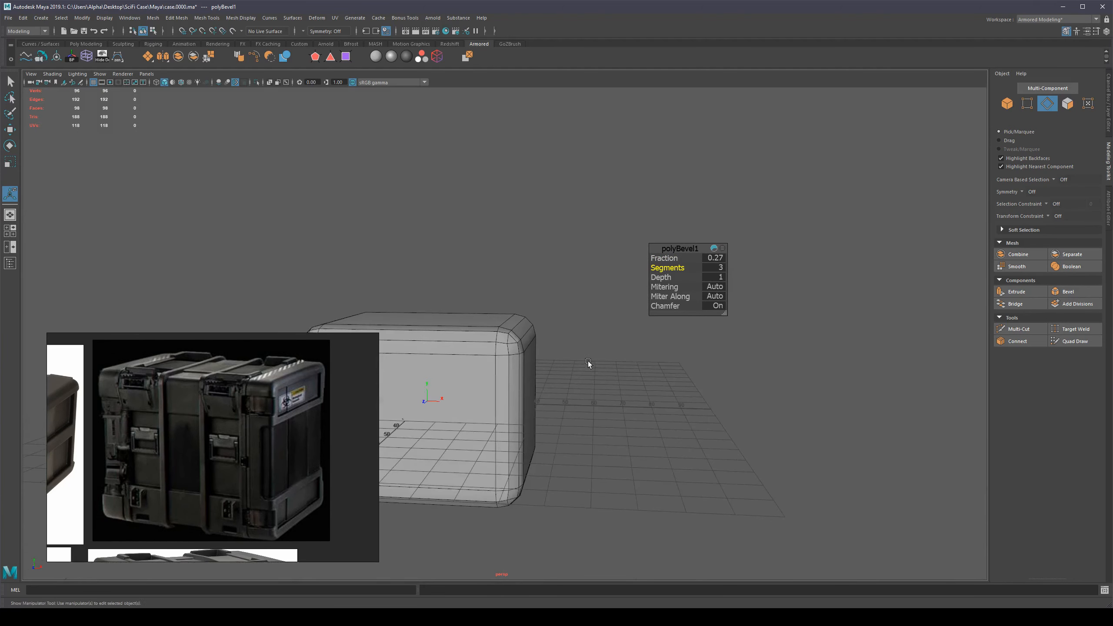
Step: Set the wide edge bevel to 6 segments and check the roundness of the corners
left_click_drag(588, 361, 630, 362, "alt")
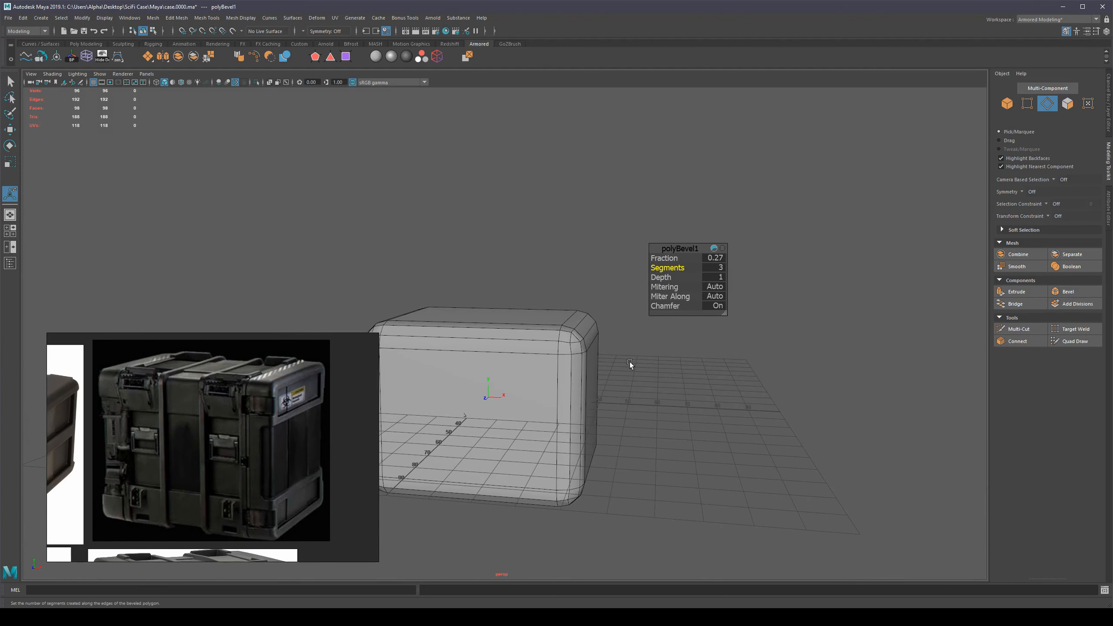
scroll(631, 359, "up", 4)
middle_click_drag(663, 343, 639, 353, "alt")
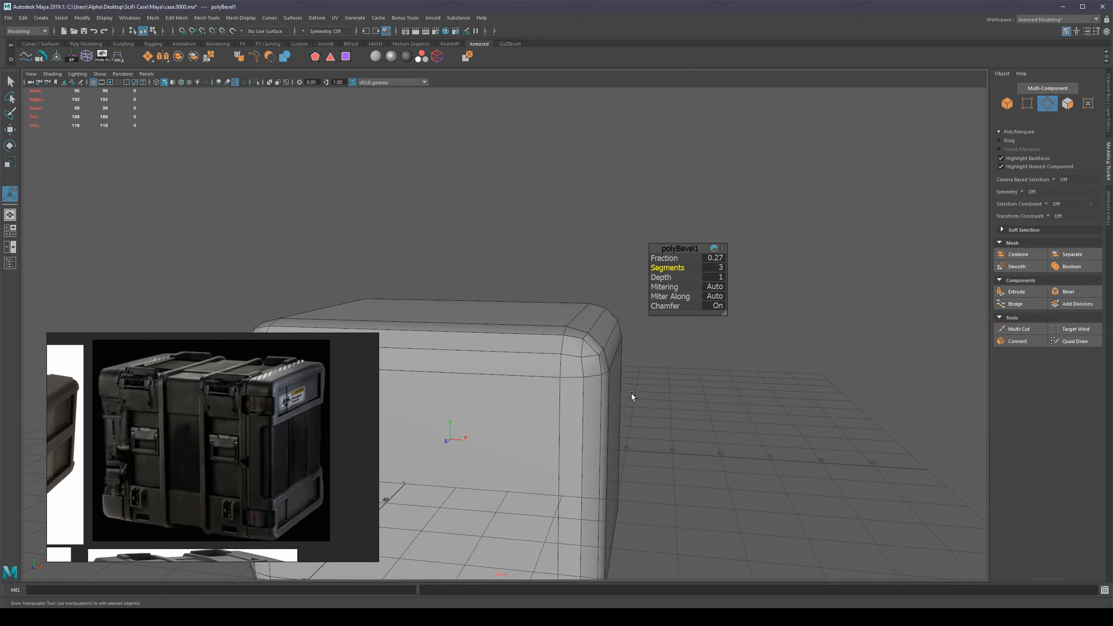
middle_click_drag(632, 393, 630, 369, "alt")
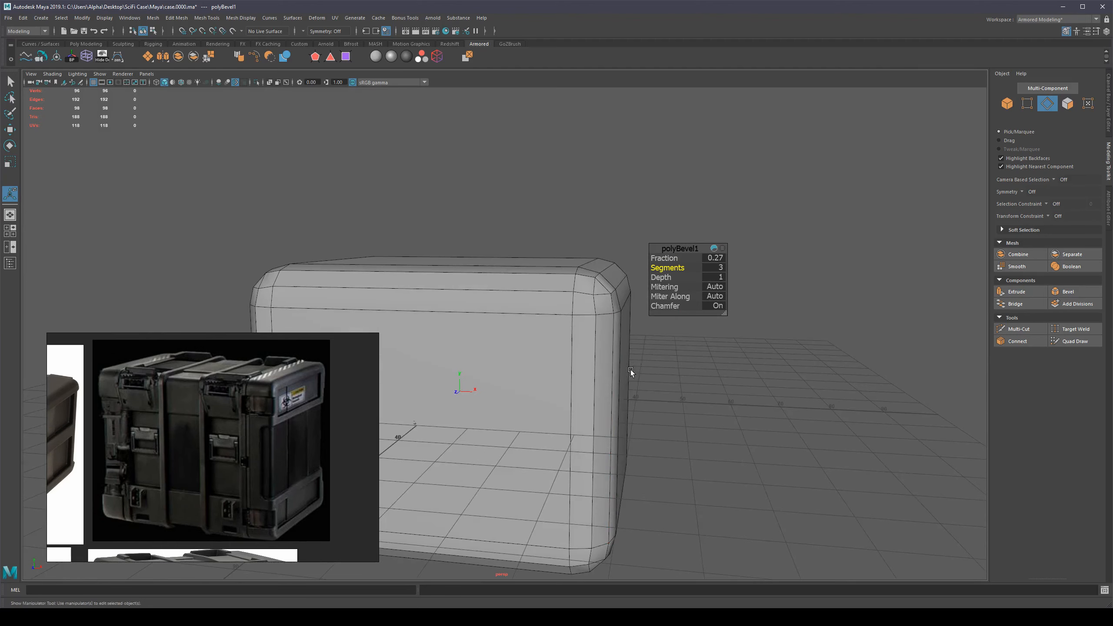
scroll(630, 369, "up", 2)
middle_click_drag(673, 267, 686, 267)
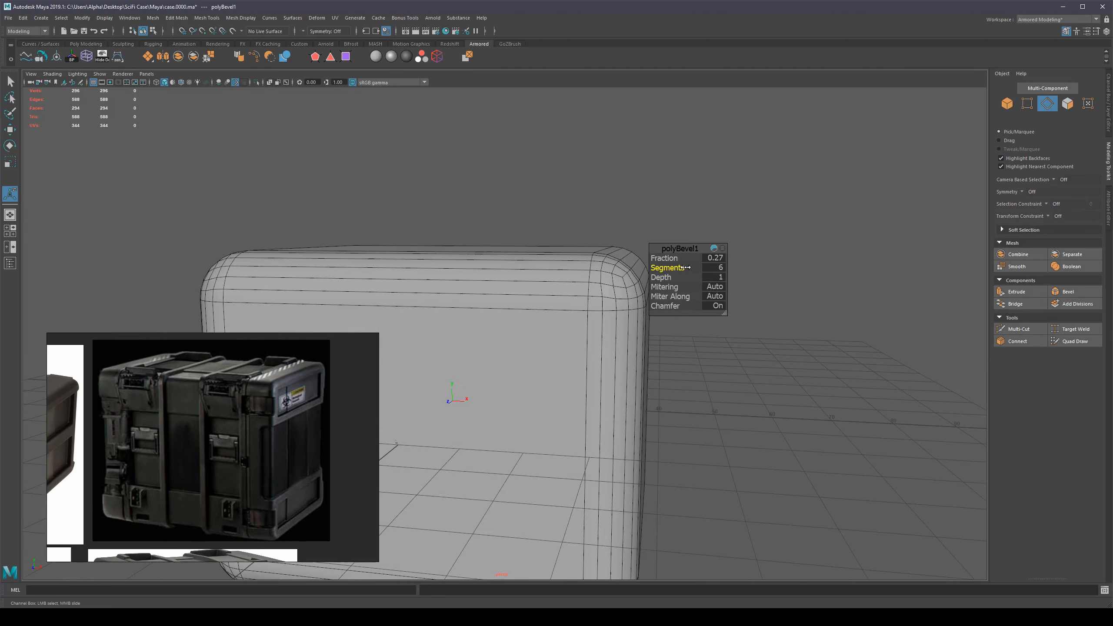
left_click_drag(648, 283, 617, 285, "alt")
scroll(612, 285, "down", 3)
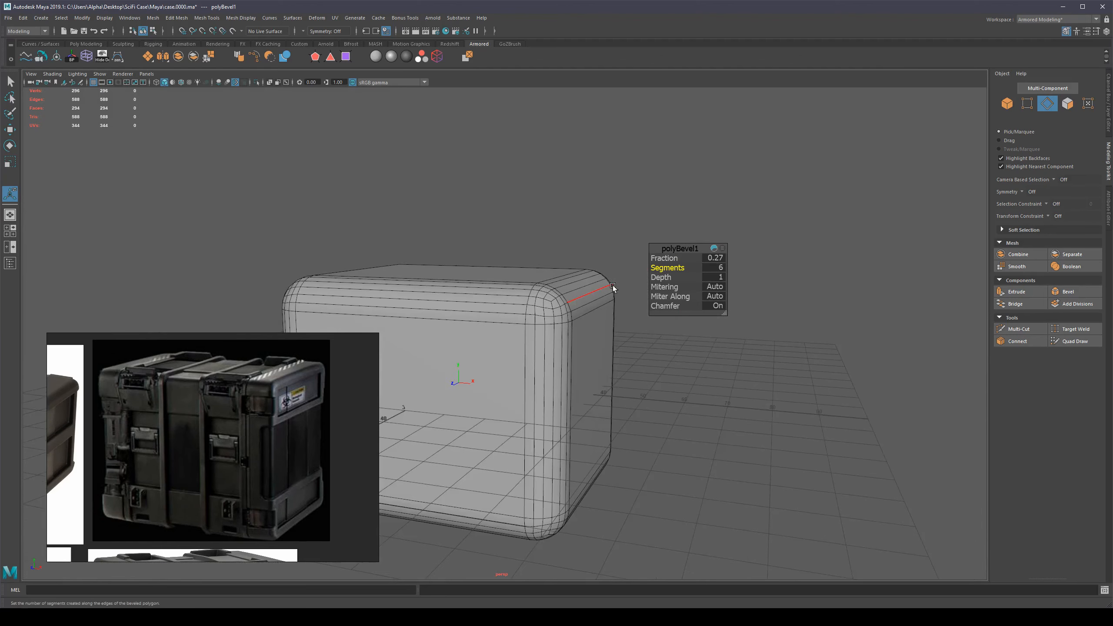
Step: Set the box's edge bevel to 7 segments and narrow its fraction to about 0.13
middle_click_drag(669, 267, 667, 259)
scroll(626, 301, "down", 4)
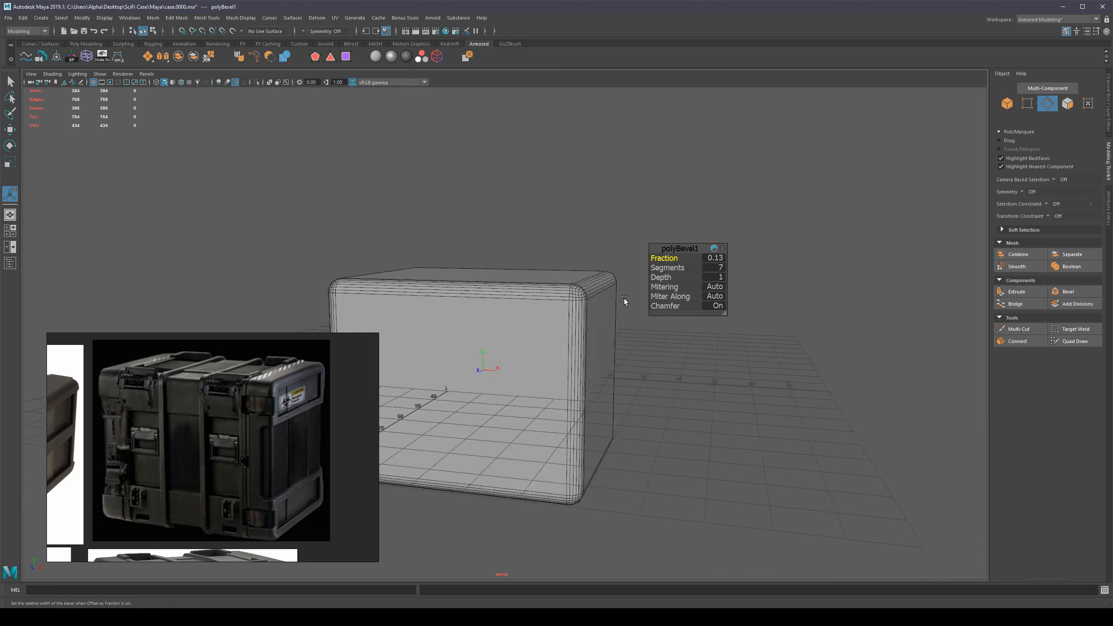
left_click_drag(626, 300, 633, 303, "alt")
middle_click_drag(671, 260, 669, 258)
left_click_drag(541, 307, 554, 306, "alt")
scroll(612, 328, "up", 4)
middle_click_drag(612, 329, 635, 311, "alt")
key("q")
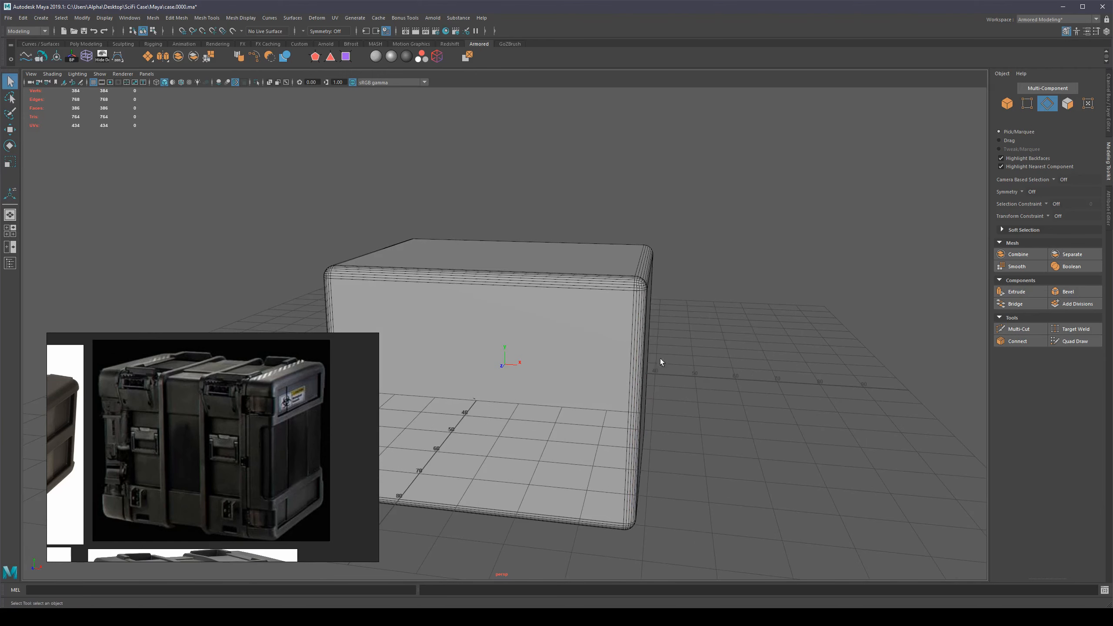
Step: Insert a vertical edge loop around the middle of the box with Multi-Cut
right_click_drag(643, 354, 688, 323)
left_click_drag(764, 324, 619, 333, "alt")
middle_click_drag(618, 333, 653, 320, "alt")
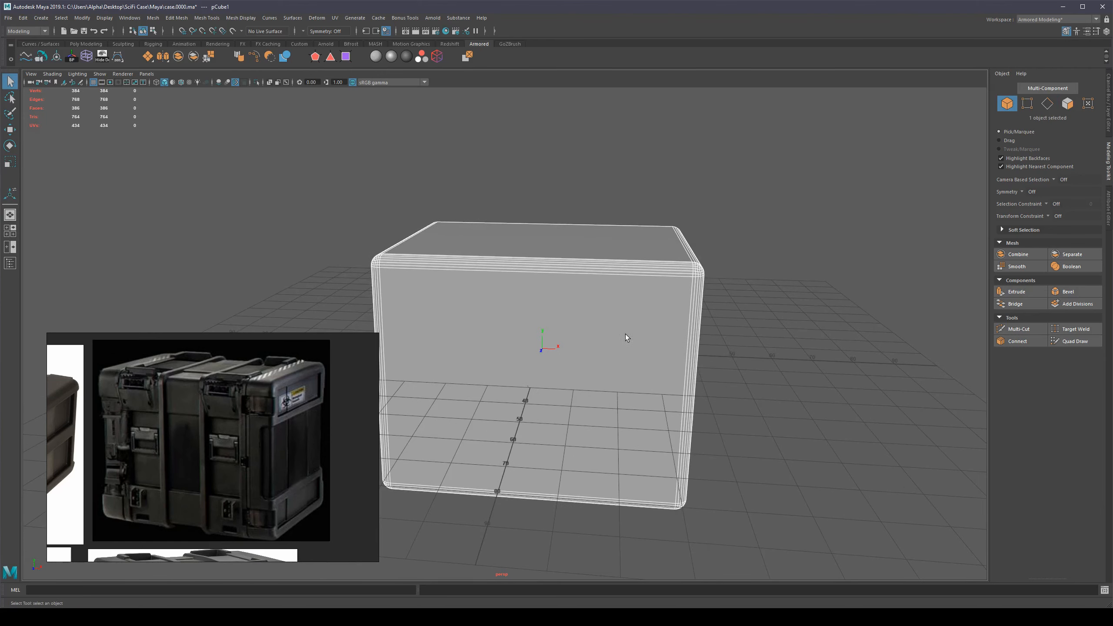
right_click_drag(625, 333, 512, 323, "shift")
left_click(614, 334)
left_click_drag(635, 292, 612, 297, "alt")
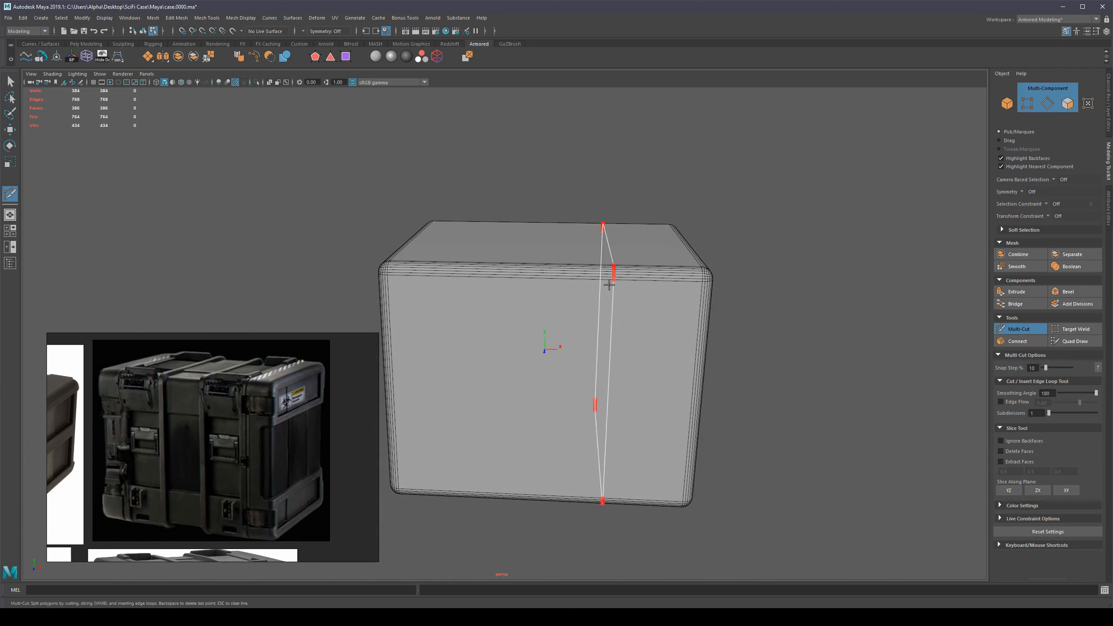
left_click(548, 290, "ctrl")
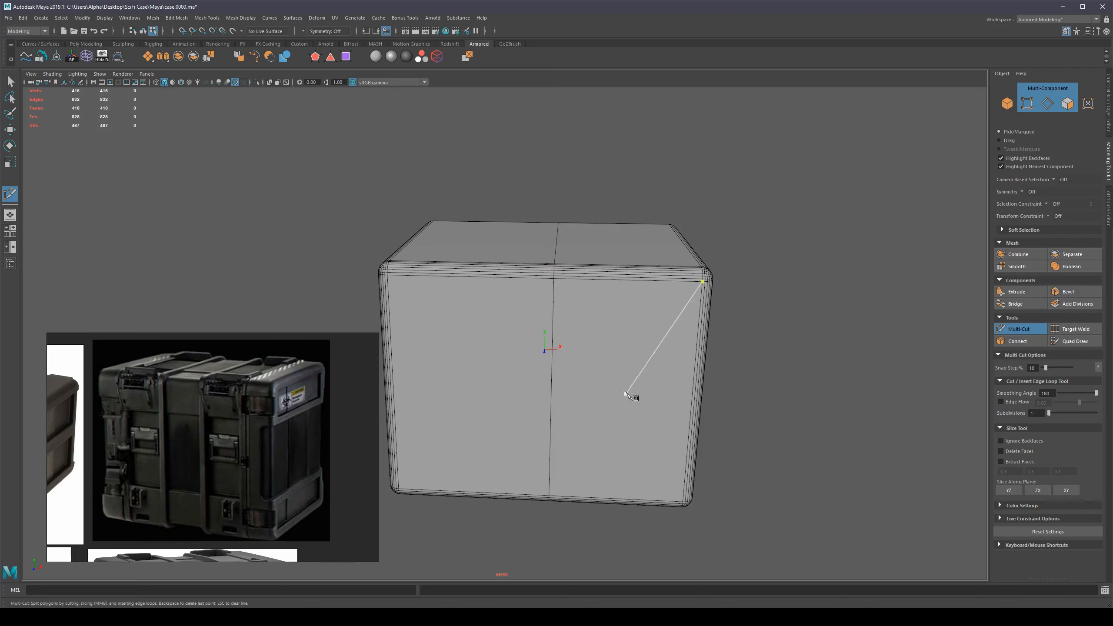
left_click_drag(600, 388, 594, 363, "alt")
key("q")
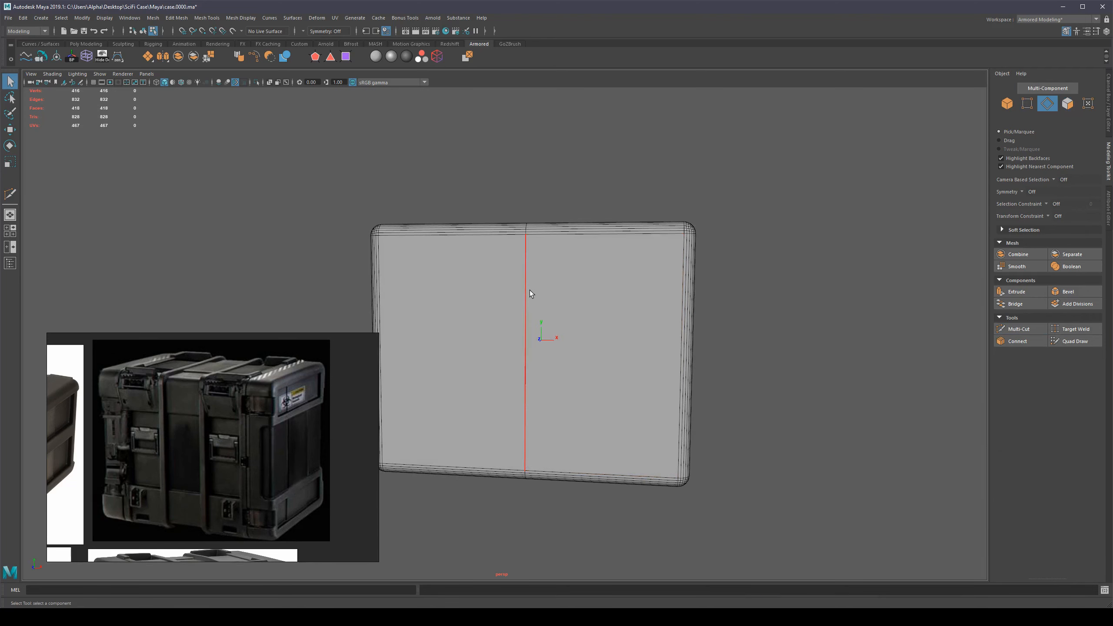
Step: Bevel the middle edge loop with a fraction of about 0.37 to split it into two spaced loops
scroll(530, 291, "down", 4)
left_click_drag(549, 319, 548, 347, "alt")
key("ctrl+b")
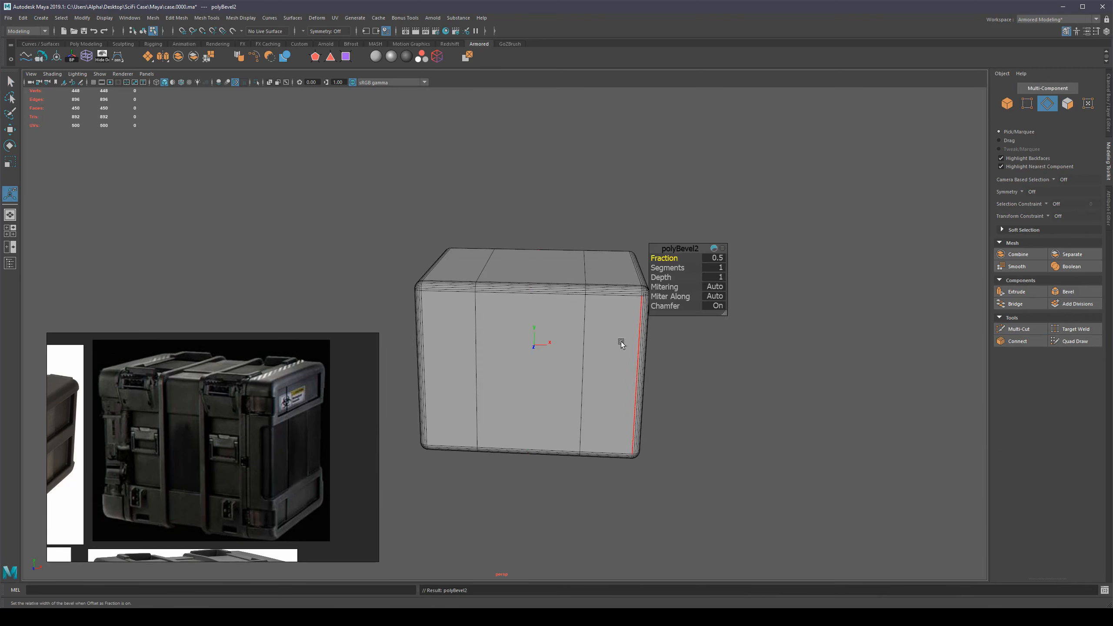
middle_click_drag(686, 257, 601, 289)
mouse_move(601, 290)
left_mouse_down("alt")
mouse_move(594, 305)
mouse_move(623, 291)
left_mouse_up("alt")
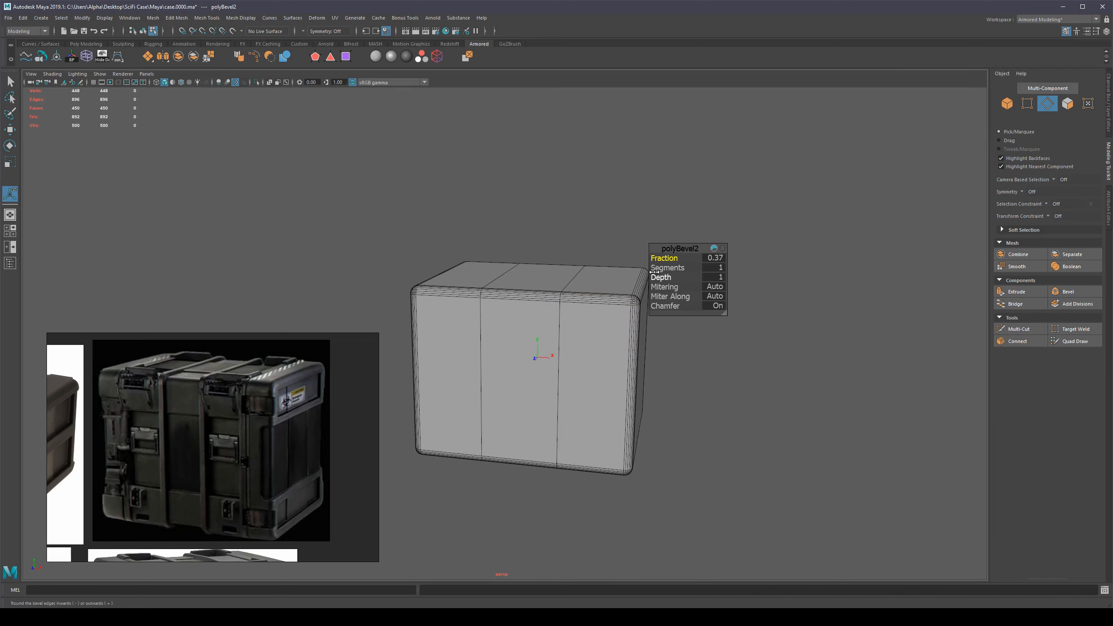
middle_click_drag(663, 258, 682, 261)
left_click_drag(758, 389, 749, 387, "alt")
key("q")
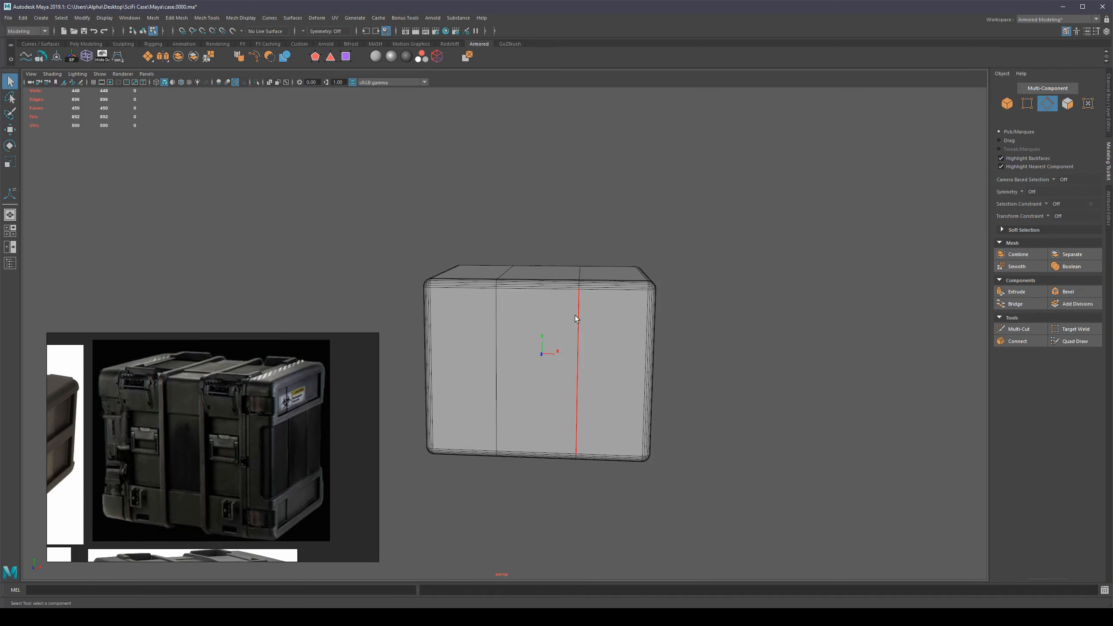
Step: Bevel the right-hand edge loop with a fraction of 0.06 and 1 segment to form a narrow strip
double_click(575, 315)
left_click_drag(679, 308, 631, 374, "alt")
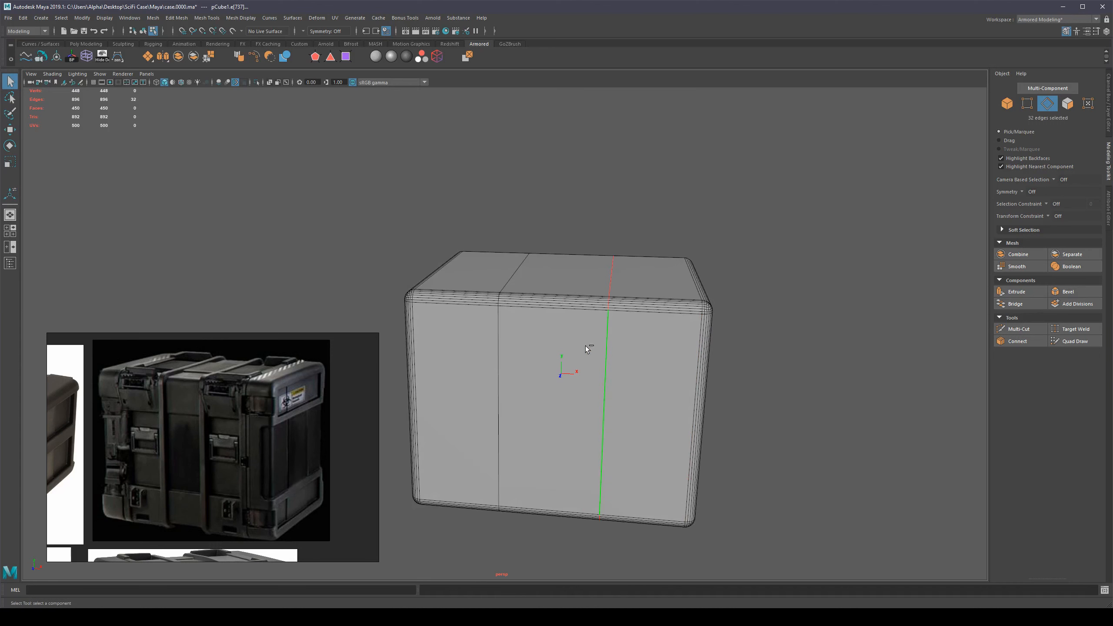
key("ctrl+b")
middle_click_drag(671, 363, 656, 363)
left_click_drag(661, 390, 662, 384, "alt")
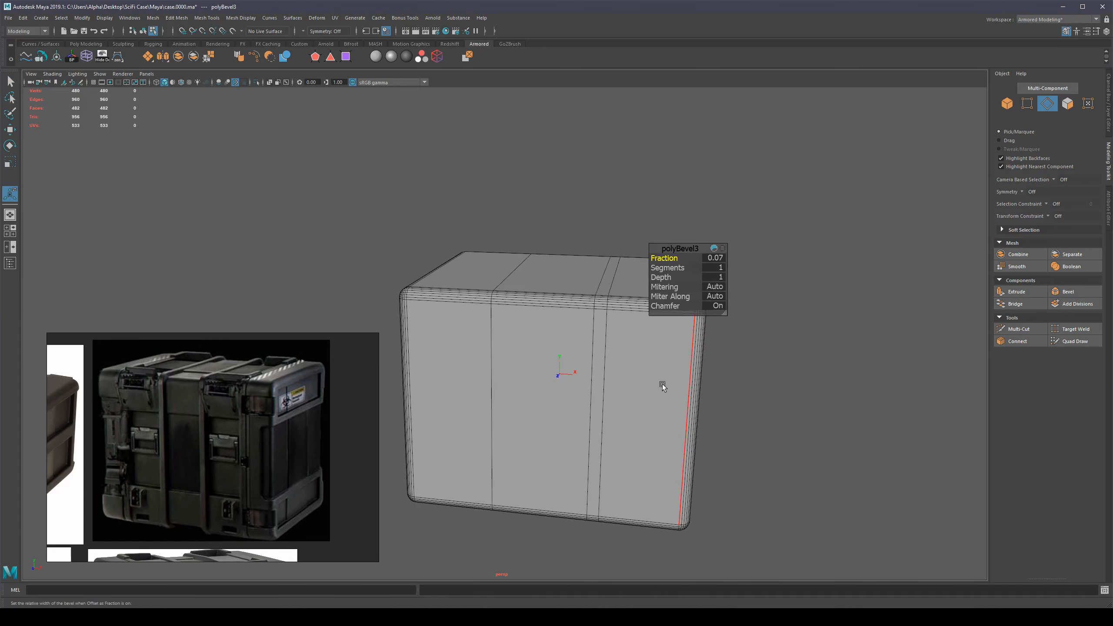
middle_click_drag(663, 384, 672, 392)
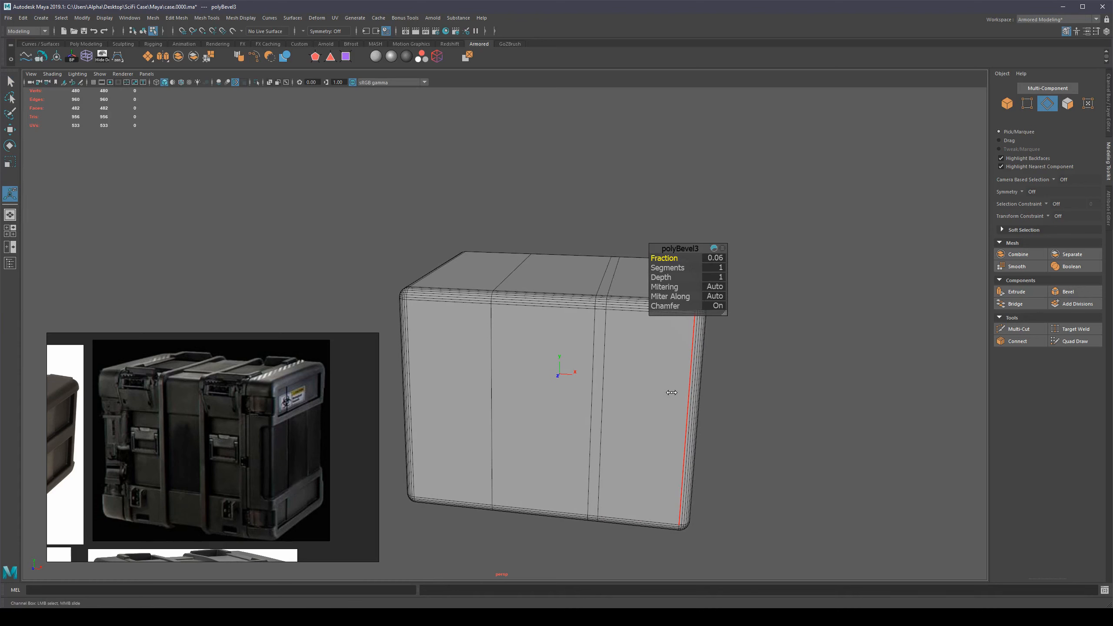
scroll(675, 393, "down", 3)
left_click_drag(675, 393, 772, 367, "alt")
scroll(599, 380, "up", 2)
scroll(599, 379, "down", 1)
key("q")
Step: Mirror the box across its centre so the narrow strip appears on both halves
key("F8")
left_click_drag(732, 321, 626, 306, "alt")
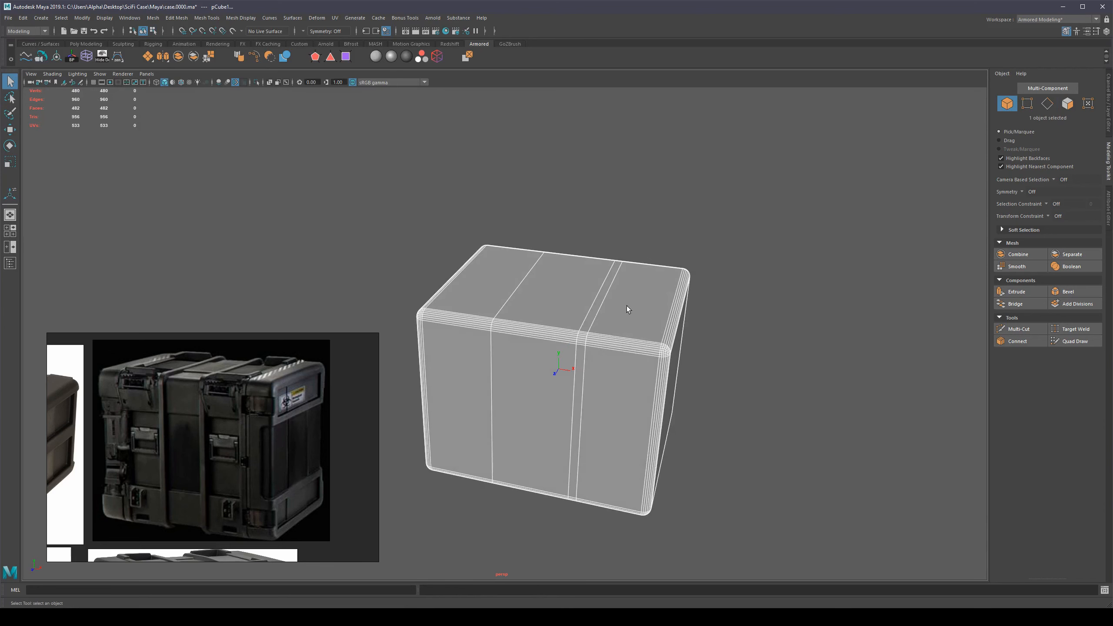
right_click(627, 306, "shift")
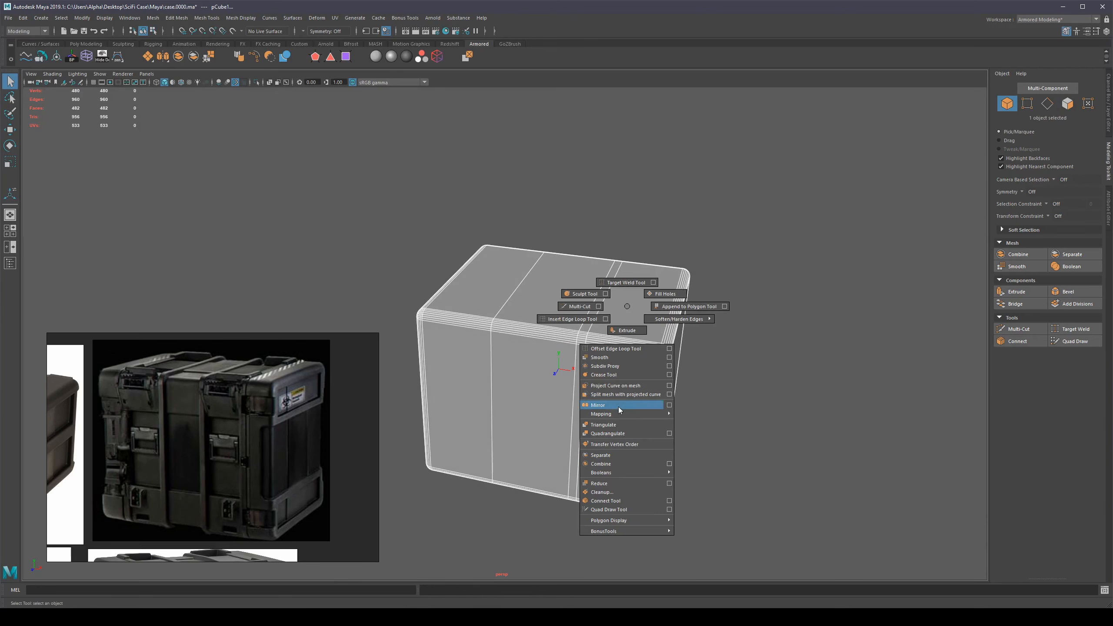
left_click_drag(628, 307, 682, 349, "alt")
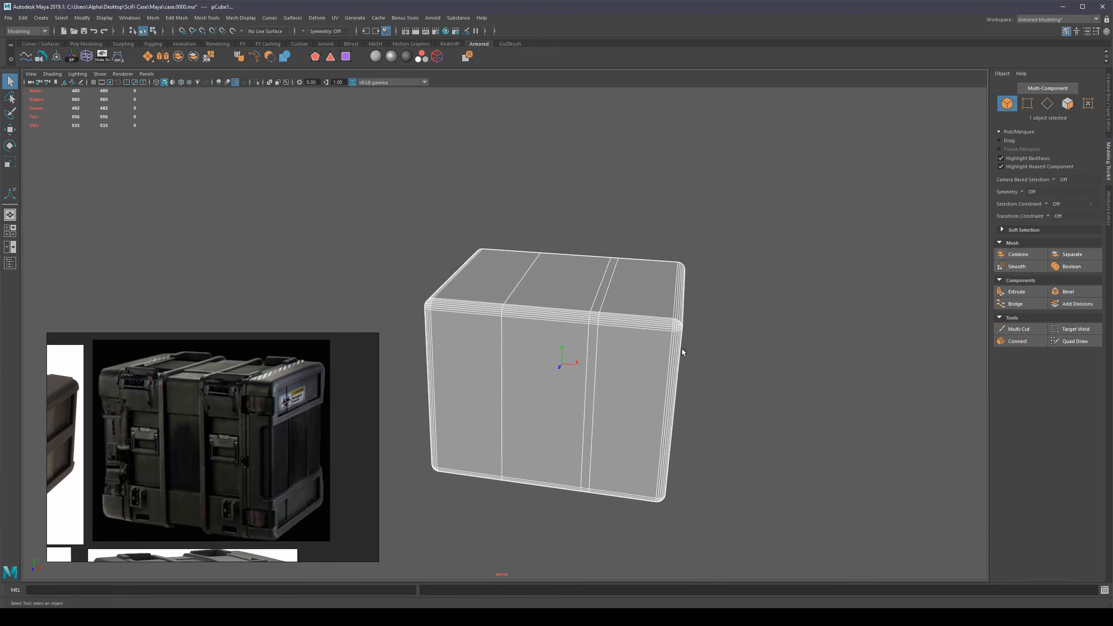
middle_click_drag(682, 350, 824, 353, "alt")
key("ctrl+z")
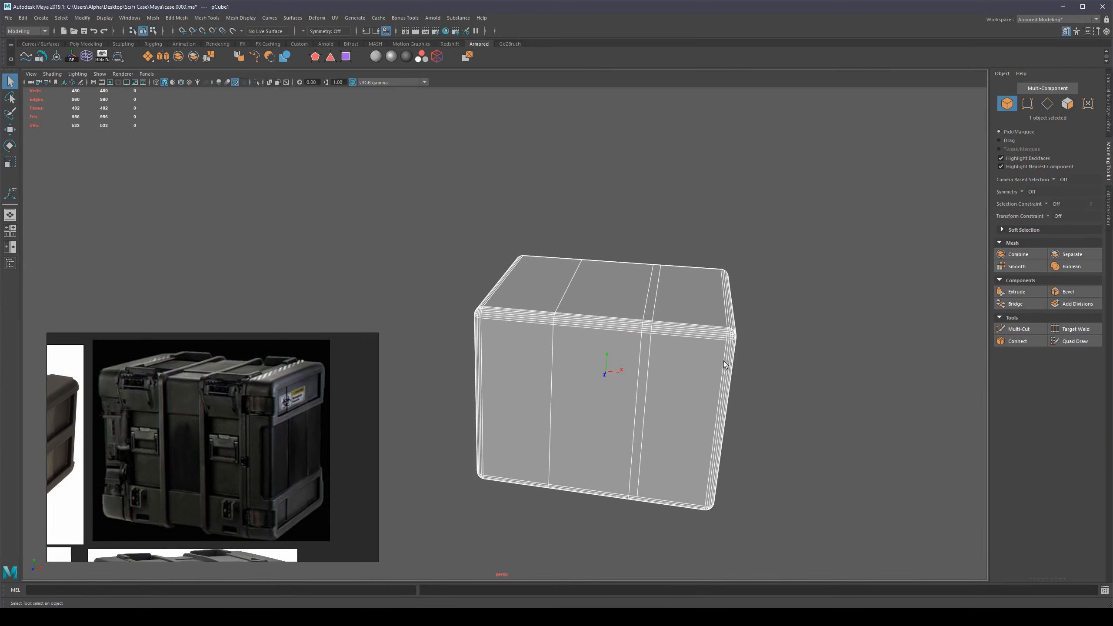
key("ctrl+z")
left_click_drag(725, 367, 656, 382, "alt")
scroll(675, 381, "up", 2)
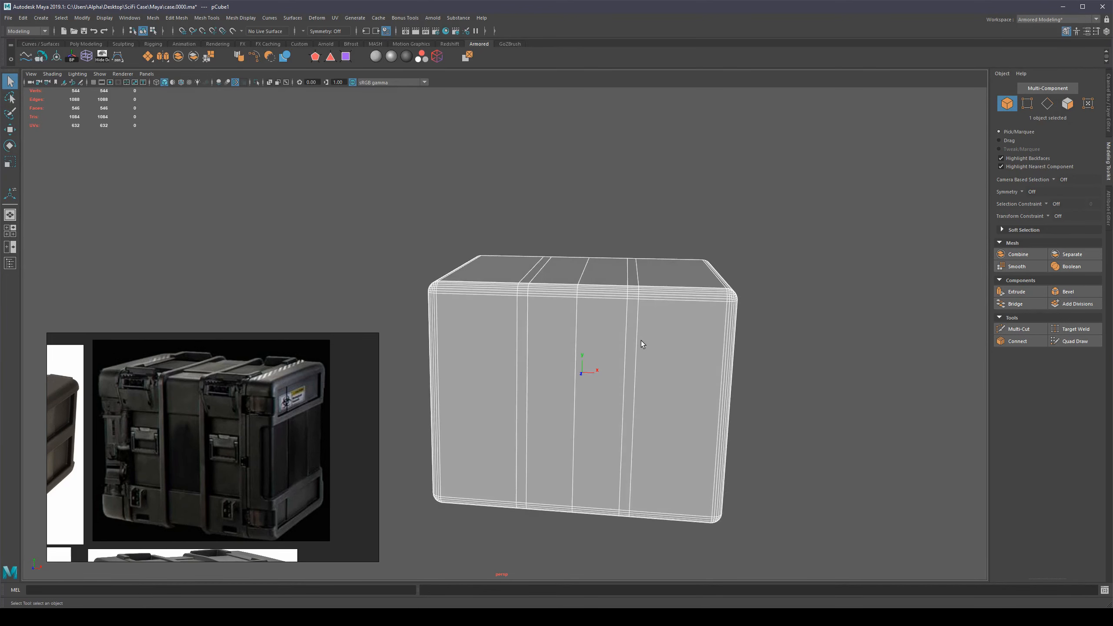
Step: Move the narrow strip's two edge loops inward to about X 13.22, keeping both halves of the box symmetrical
right_click_drag(641, 341, 639, 357)
double_click(637, 361)
double_click(625, 350, "shift")
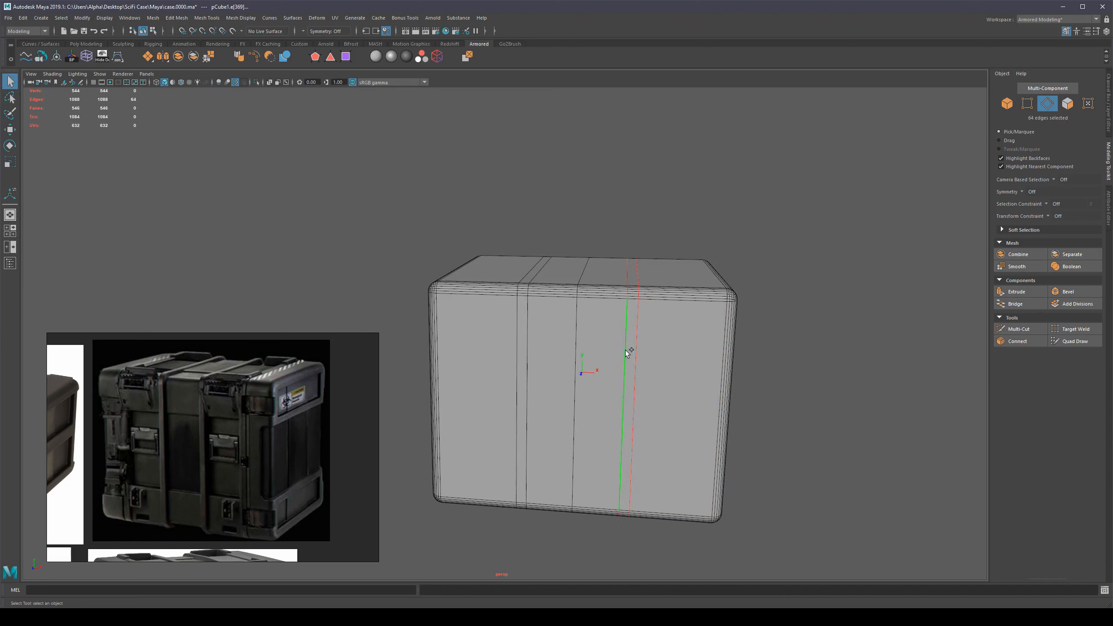
key("w")
left_click_drag(628, 374, 664, 377)
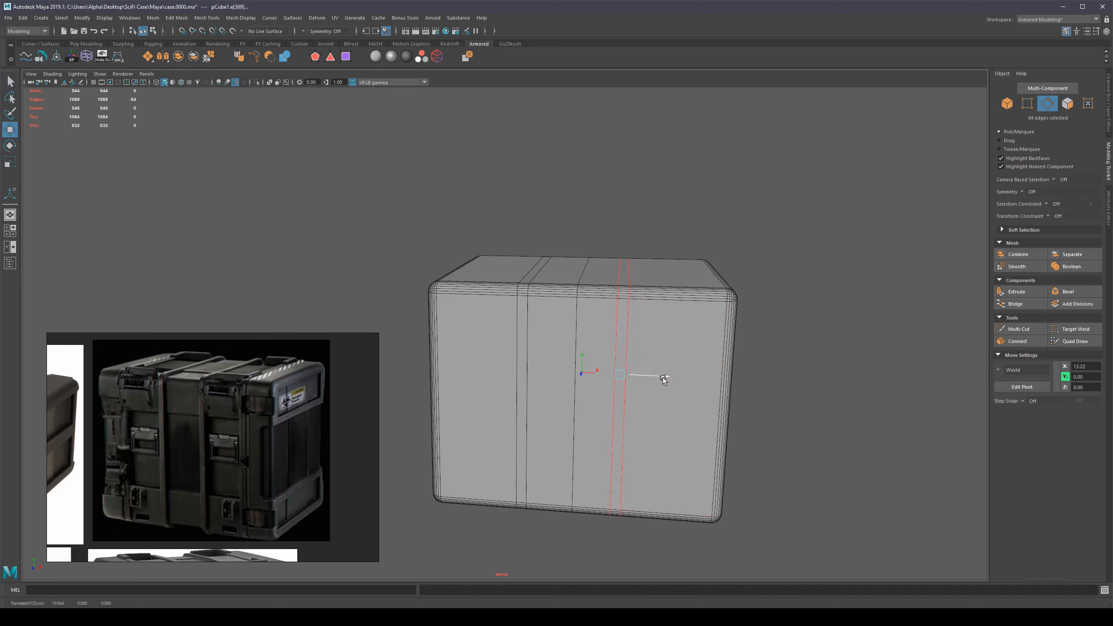
key("ctrl+z")
key("ctrl+z")
key("ctrl+z")
key("ctrl+z")
middle_click_drag(809, 389, 792, 383, "alt")
key("q")
left_click(772, 401)
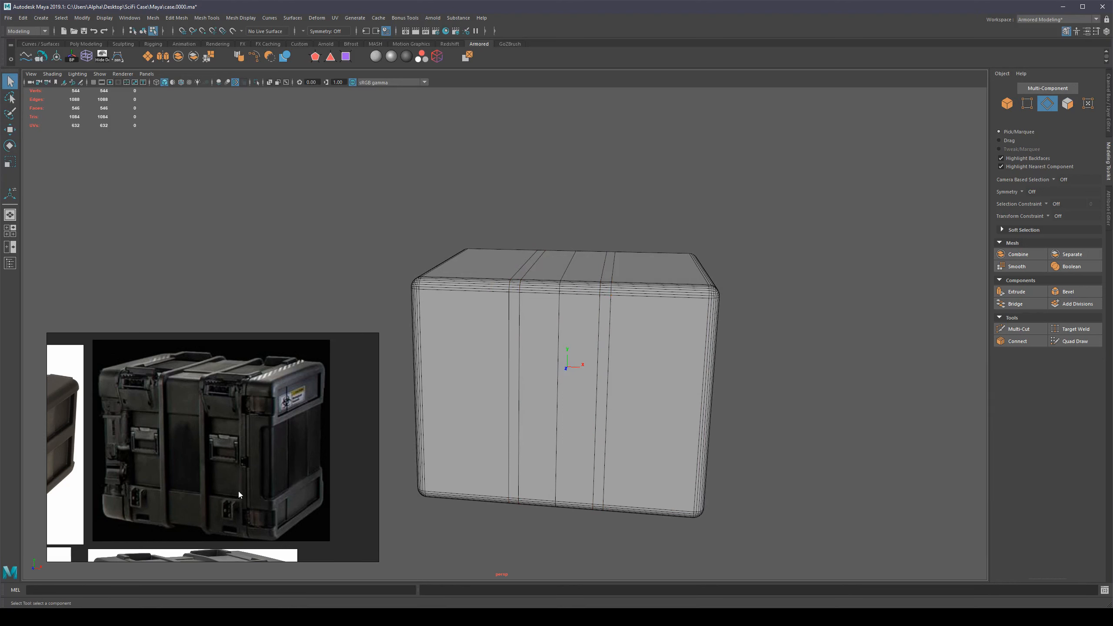
Step: Insert a vertical edge loop near the box's right end with Multi-Cut and adjust its sideways position
key("ctrl+shift+x")
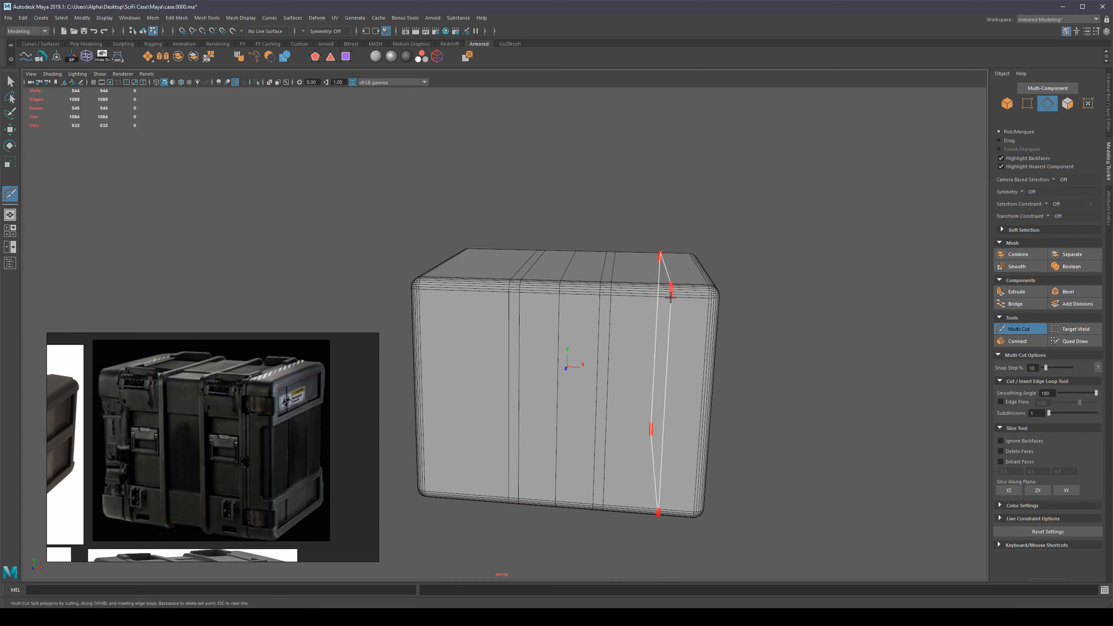
left_click(670, 297, "ctrl")
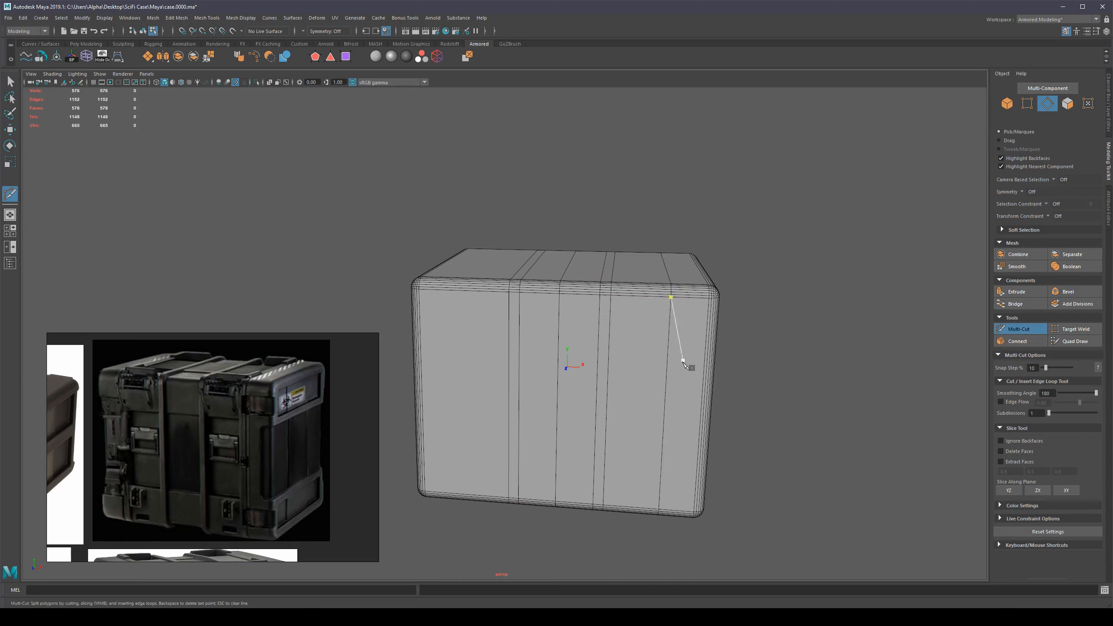
key("q")
double_click(671, 334)
key("w")
left_click_drag(683, 371, 628, 369)
Step: Mirror the new end loop onto the box's other half and save an incremental version as case.0001.ma
key("q")
left_click(604, 363)
double_click(597, 356, "shift")
key("w")
key("q")
key("F8")
scroll(732, 356, "down", 3)
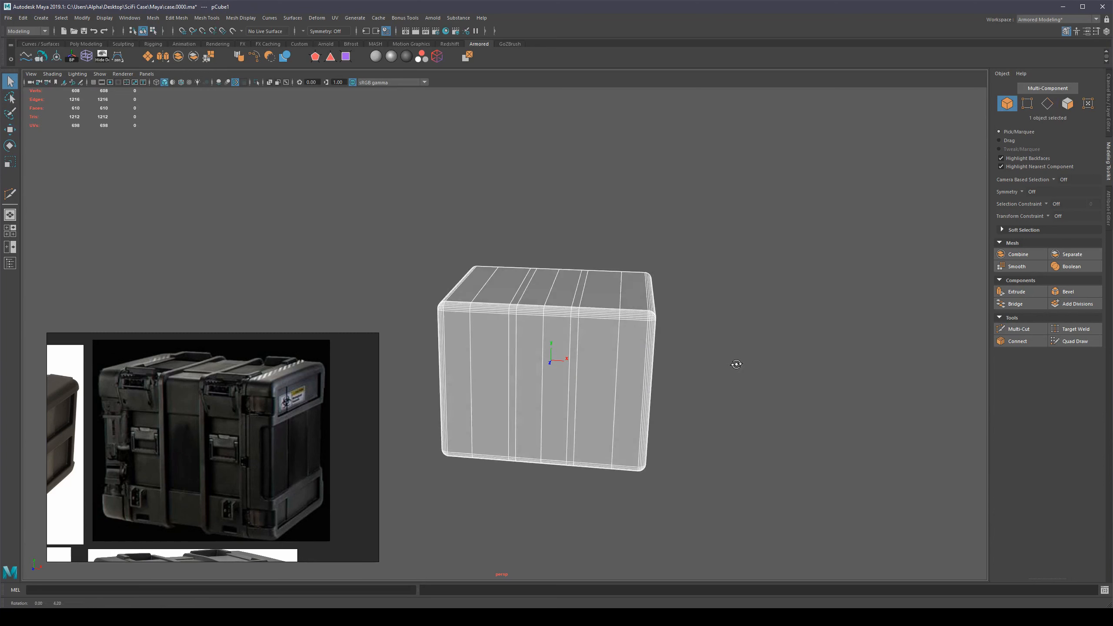
key("ctrl+alt+s")
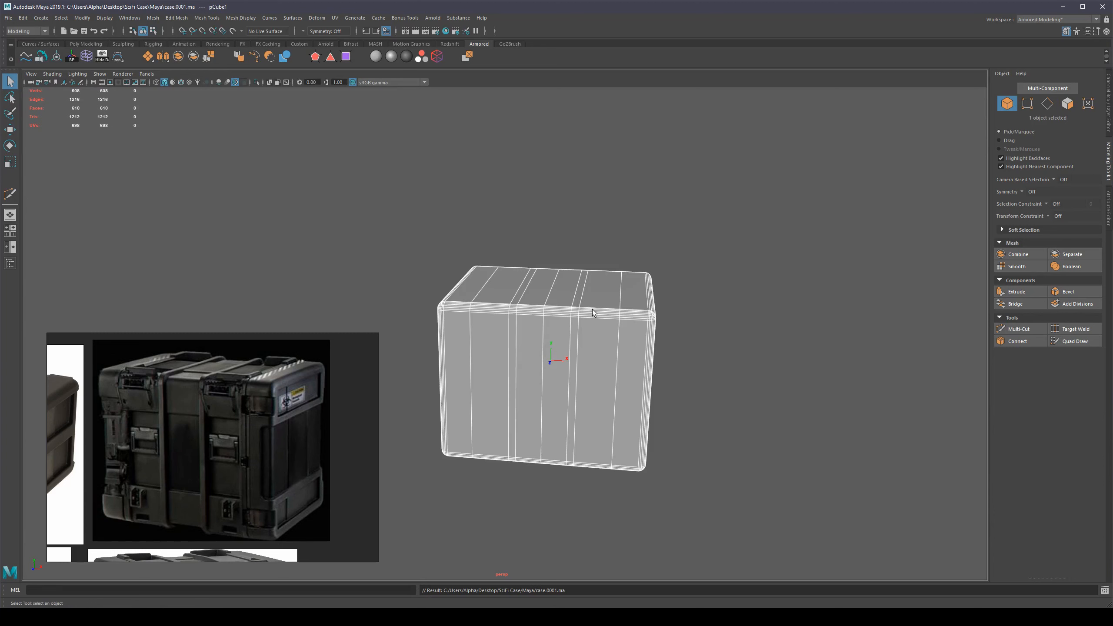
Step: Select all faces of the narrow strip and the end section on the box's right half
key("F11")
scroll(590, 341, "up", 5)
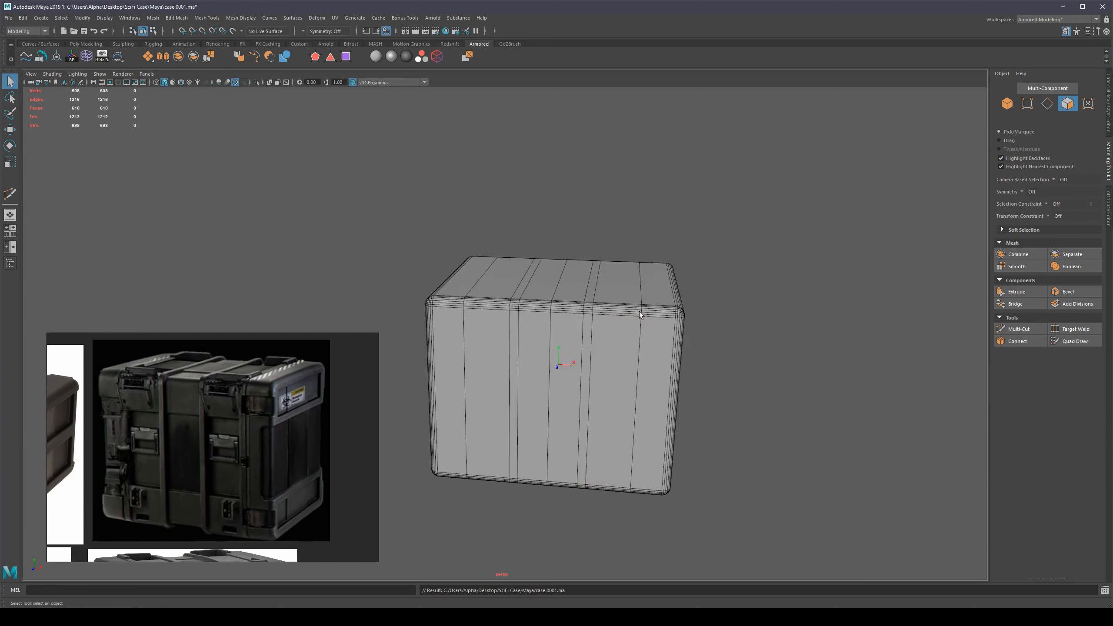
left_click(650, 298)
scroll(714, 334, "down", 5)
left_click_drag(685, 367, 685, 350, "alt")
left_click_drag(650, 499, 651, 499, "shift")
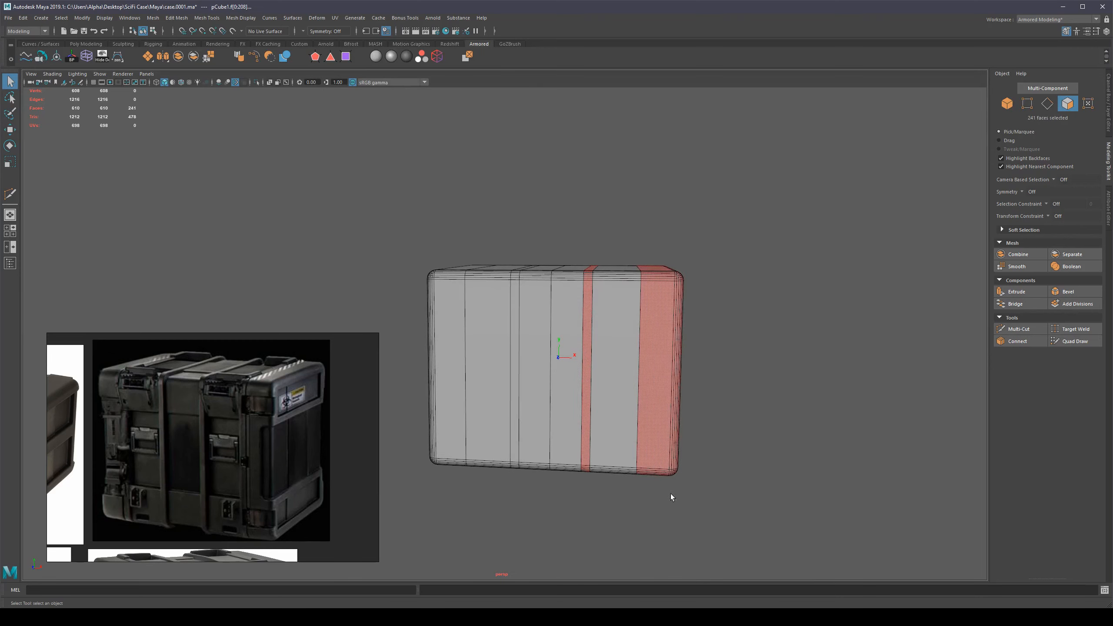
scroll(641, 443, "down", 3)
left_click_drag(616, 397, 622, 404, "alt")
scroll(623, 402, "up", 1)
Step: Extrude the selected strip and end-section faces outward with a thickness of 0.75
key("ctrl+e")
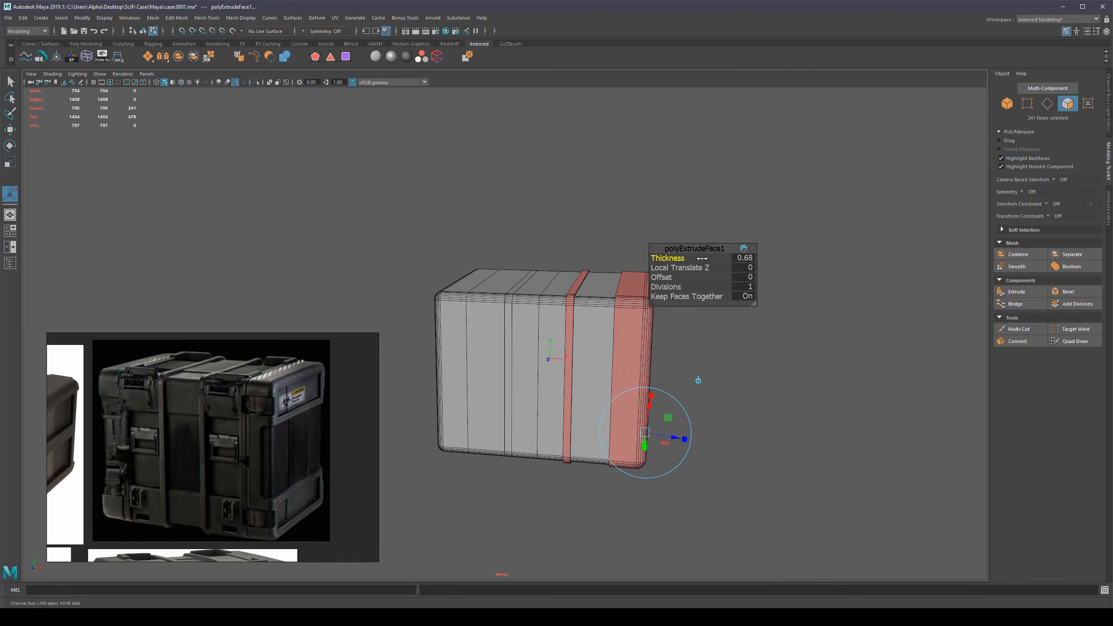
left_click_drag(702, 259, 705, 258)
left_click_drag(609, 324, 533, 282, "alt")
scroll(557, 293, "up", 2)
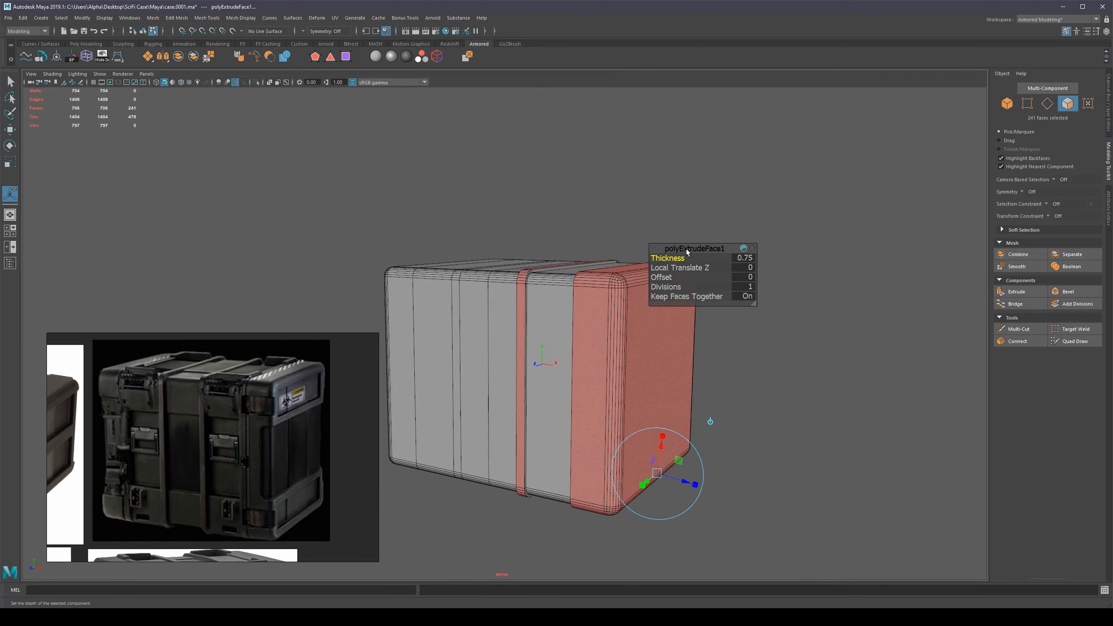
Step: Increase the extrusion thickness of the strap and end section to 1.91 and clear the face selection
left_click_drag(675, 259, 721, 255)
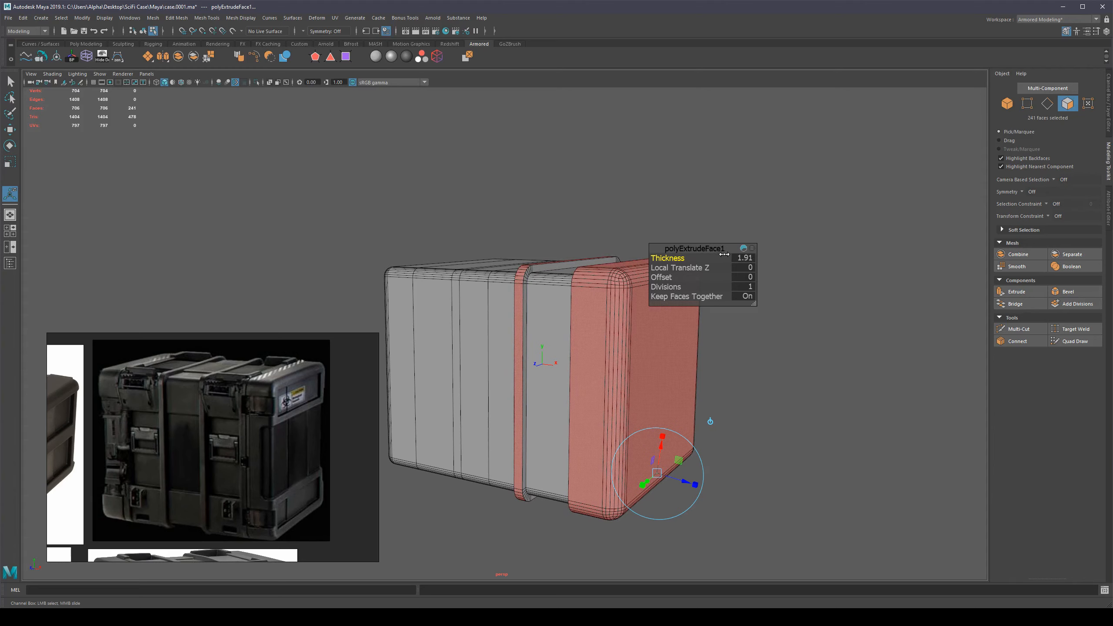
left_click_drag(702, 280, 644, 384, "alt")
key("q")
left_click(670, 324)
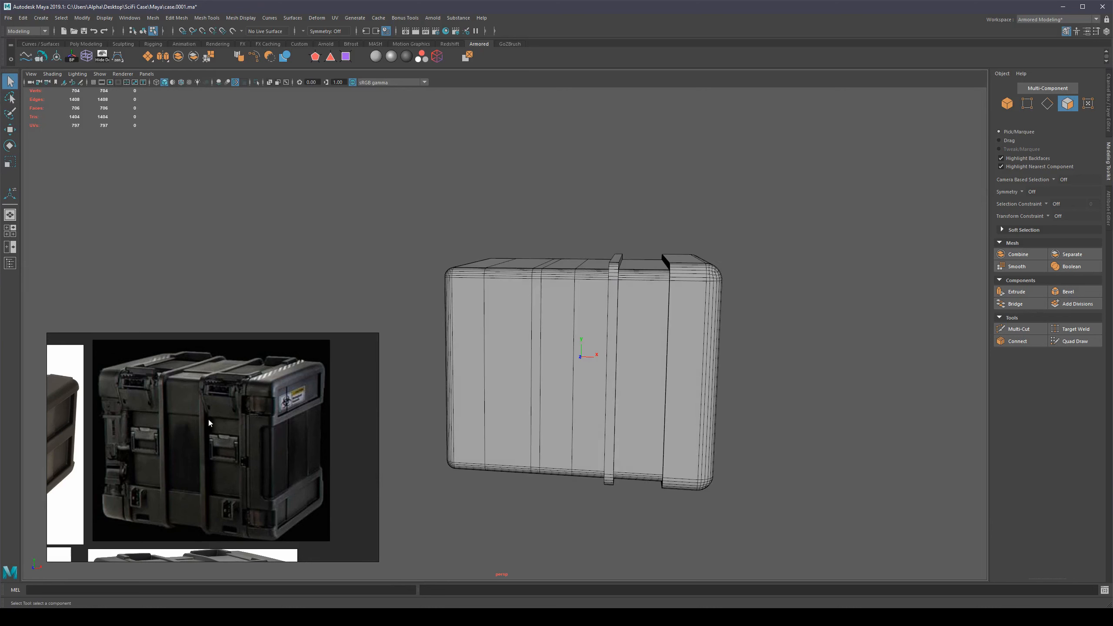
left_click_drag(741, 336, 735, 348, "alt")
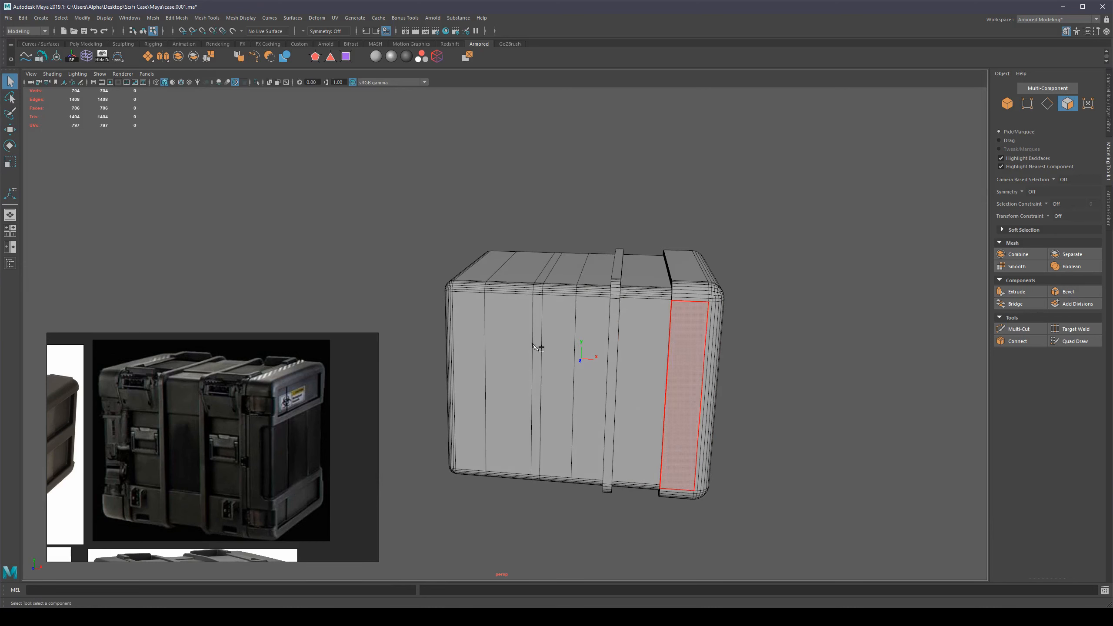
Step: Insert a horizontal edge loop around the box's mid-height and bevel it into two loops with an offset of 0.648
key("ctrl+shift+x")
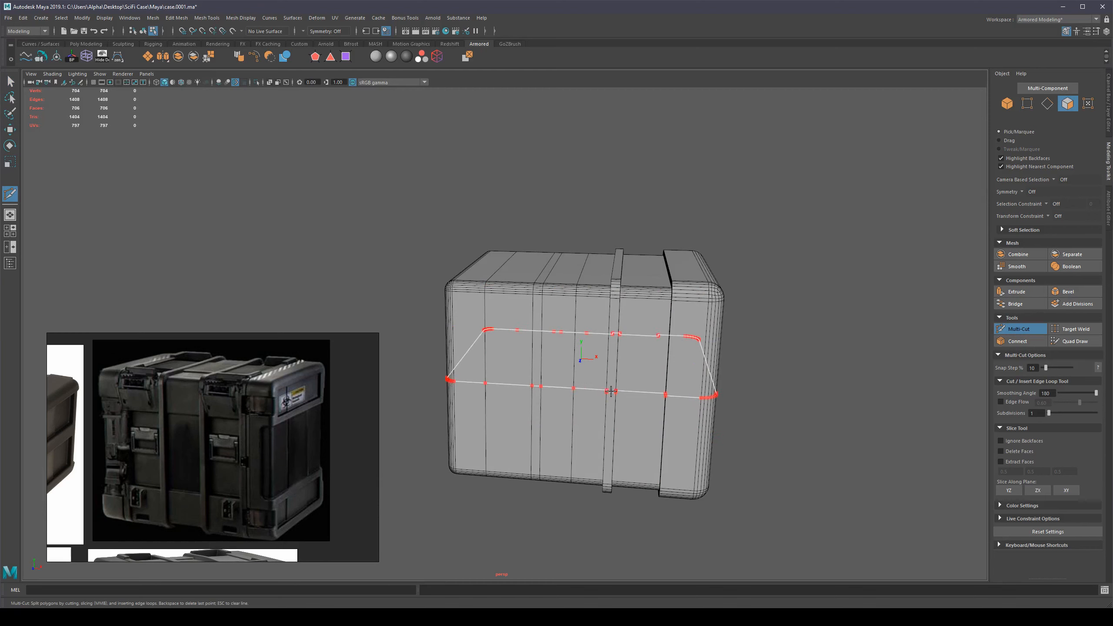
left_click(613, 388, "ctrl")
left_click_drag(690, 418, 800, 412, "alt")
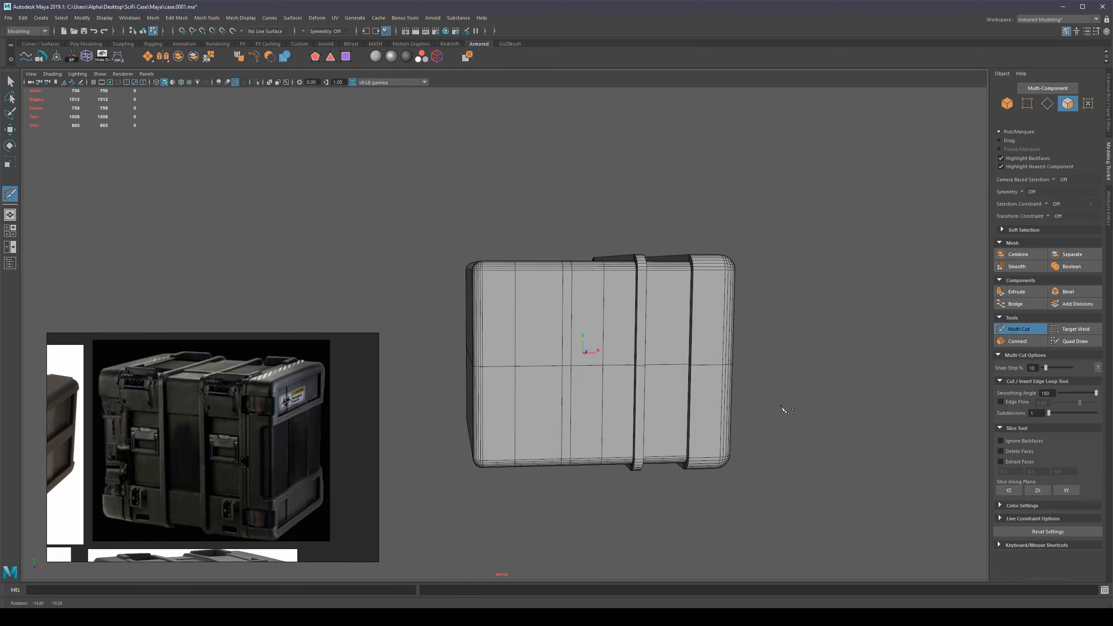
key("q")
left_click_drag(694, 399, 657, 396, "alt")
key("ctrl+b")
left_click_drag(723, 374, 673, 389, "alt")
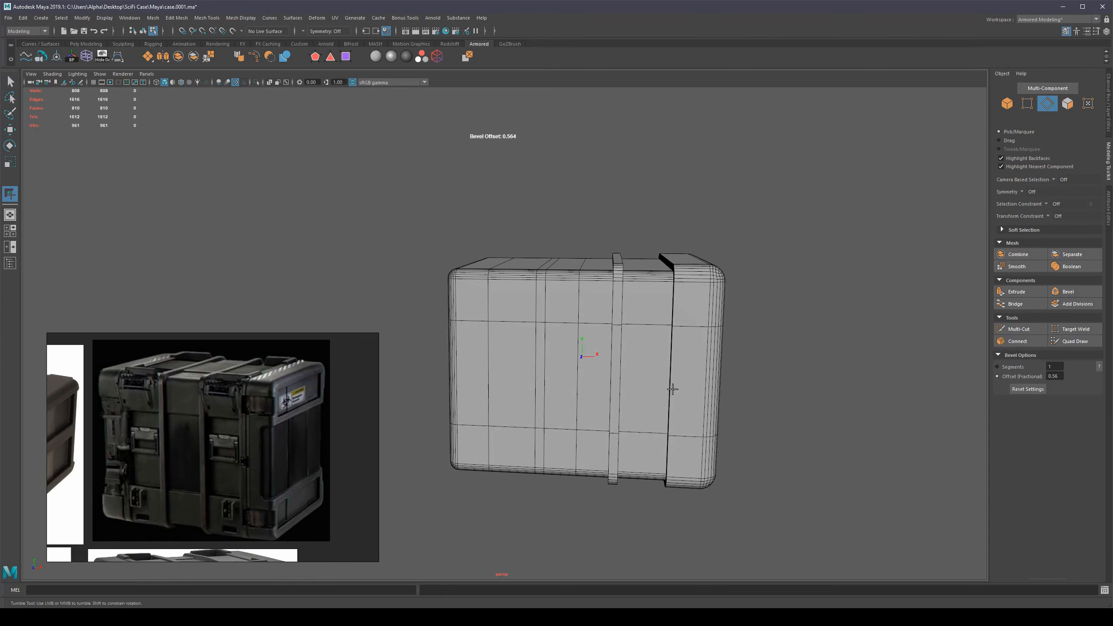
middle_click_drag(670, 373, 679, 368)
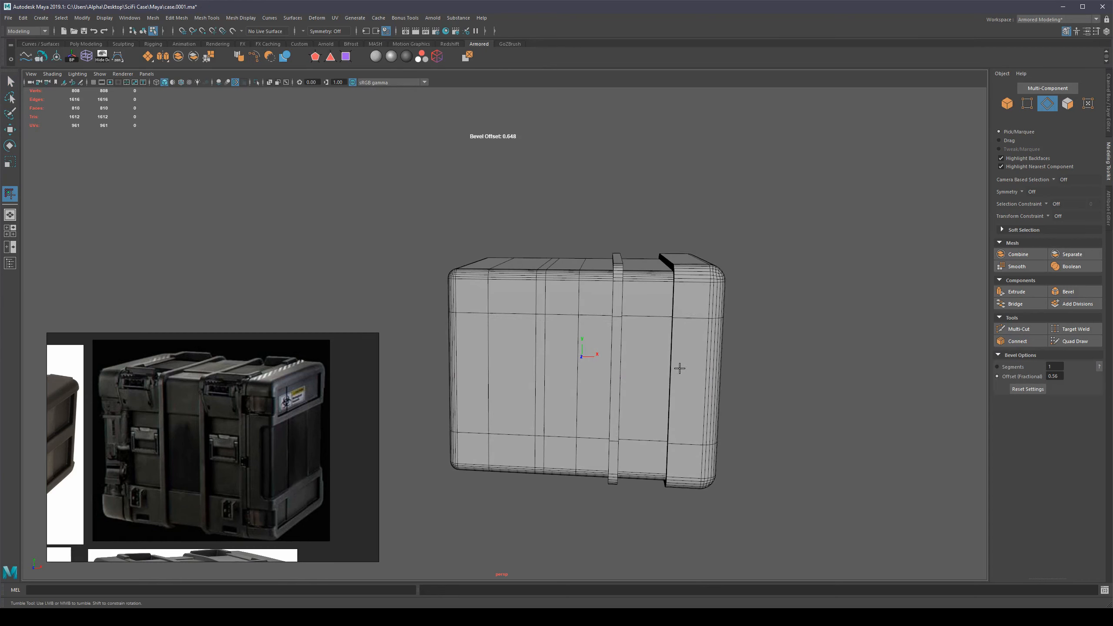
left_click_drag(679, 368, 683, 402, "alt")
key("q")
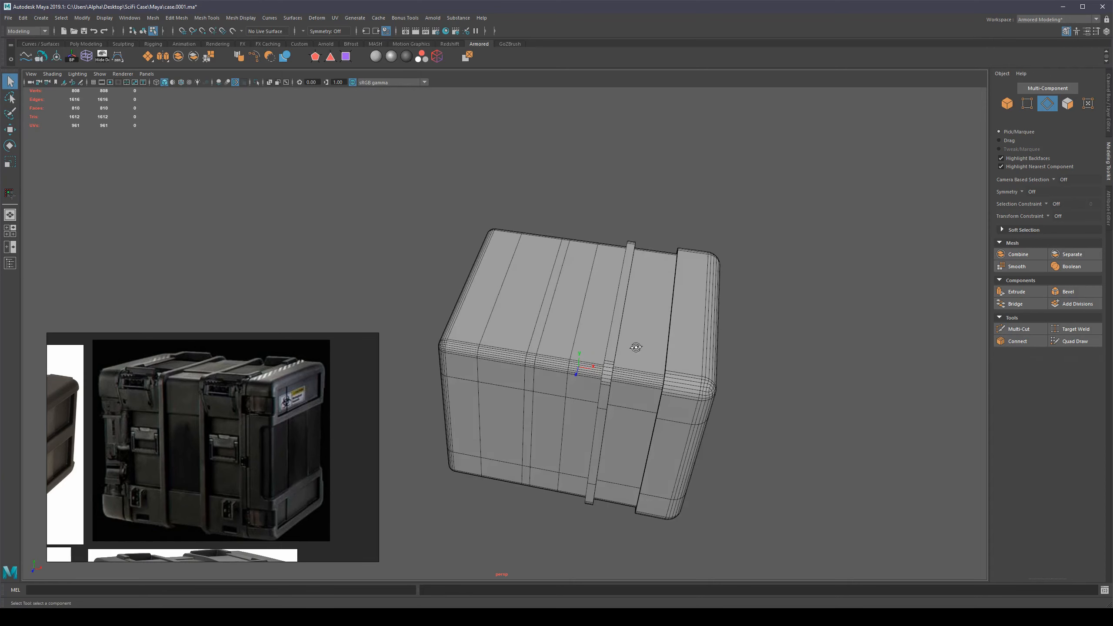
Step: Insert an edge loop lengthwise over the middle of the top and bevel it with an offset of 0.84
left_click_drag(636, 348, 628, 347, "alt")
key("ctrl+shift+x")
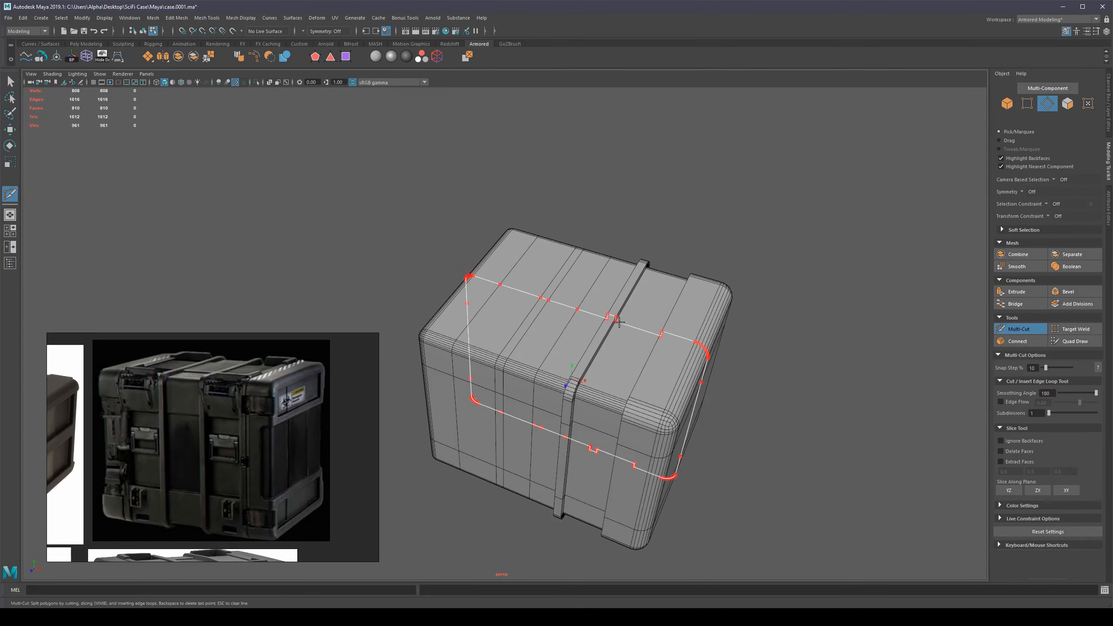
left_click(637, 328, "ctrl")
key("q")
double_click(639, 327)
left_click_drag(639, 327, 583, 353, "alt")
middle_click_drag(583, 353, 676, 381, "alt")
key("ctrl+b")
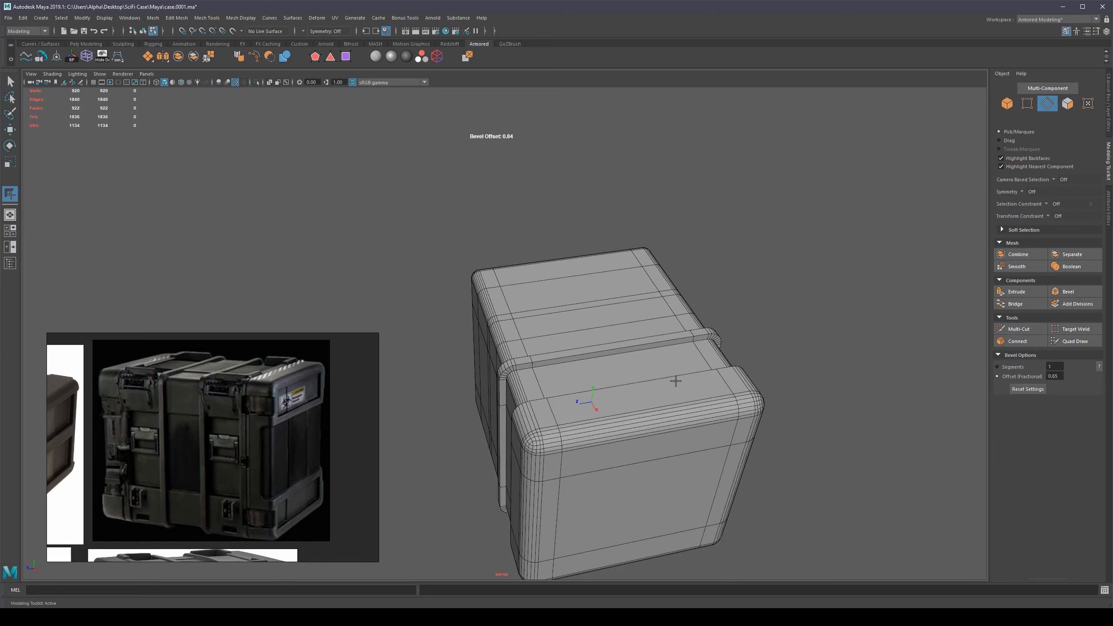
key("q")
Step: Insert another centred lengthwise loop over the top and bevel it into an inner pair with an offset of 0.584
left_click_drag(811, 340, 782, 343, "alt")
right_click_drag(614, 349, 533, 361, "shift")
middle_click(556, 392, "ctrl")
key("q")
key("ctrl+b")
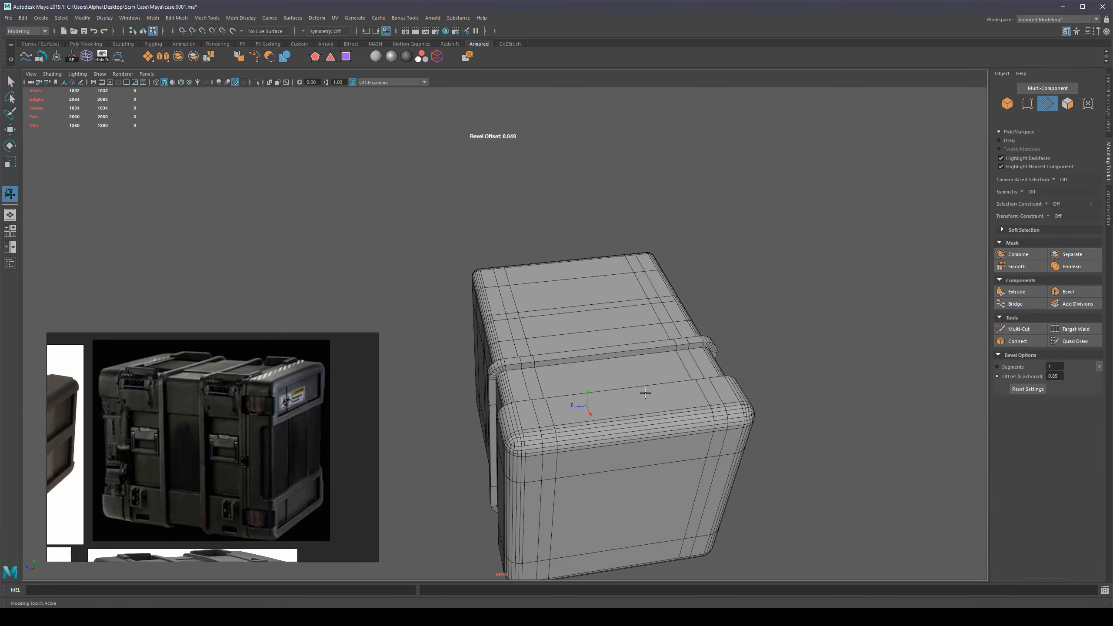
middle_click_drag(649, 390, 619, 397)
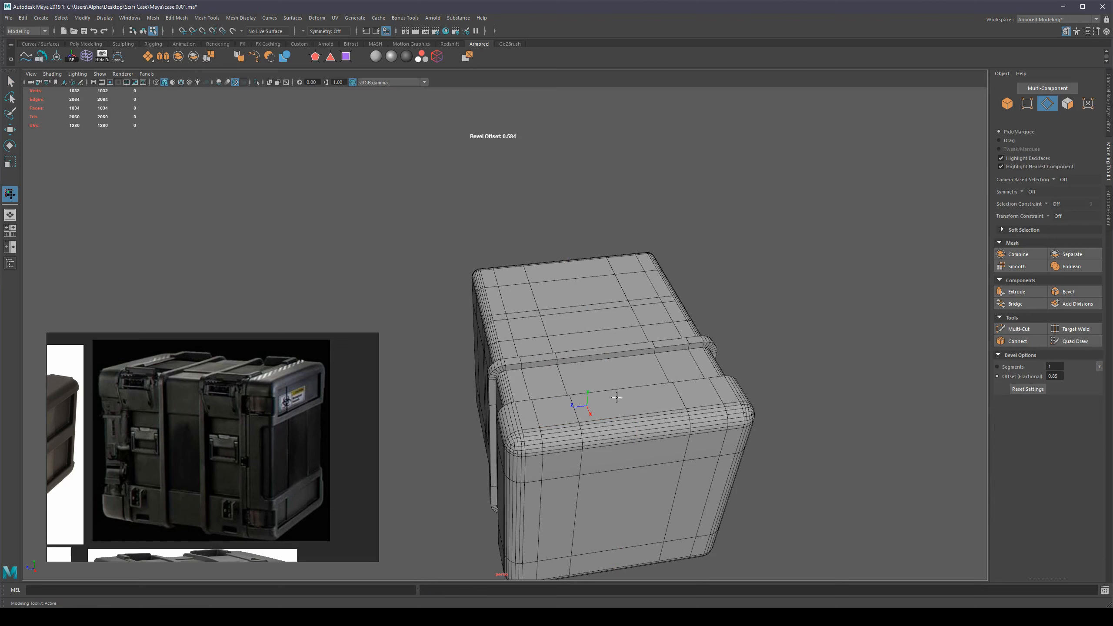
left_click_drag(577, 410, 637, 402, "alt")
key("q")
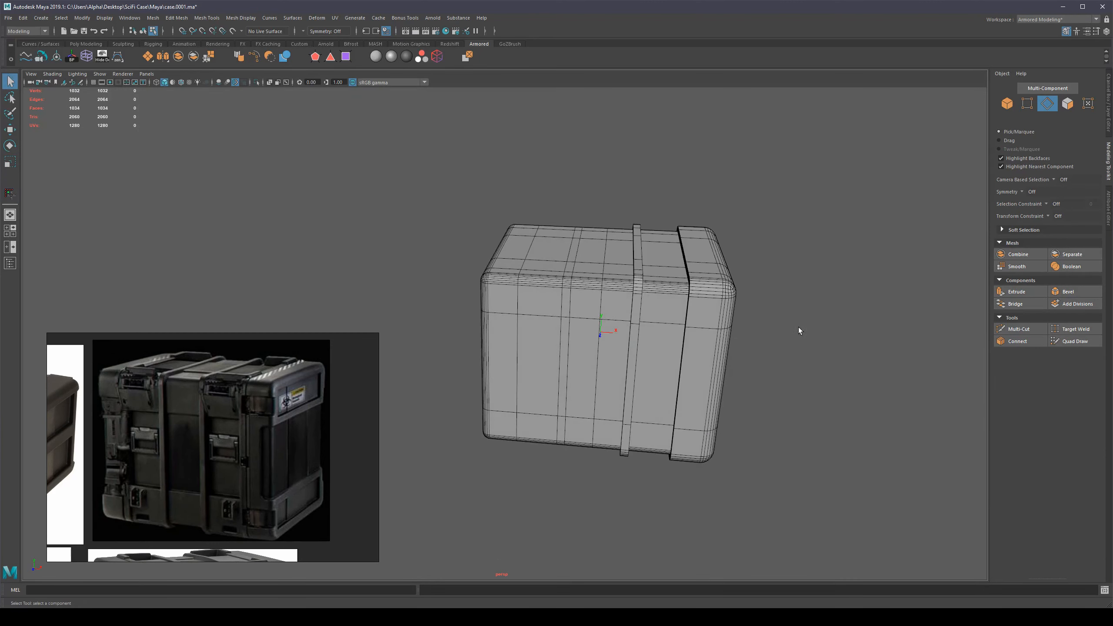
Step: Mirror the half with the raised strap and end section onto the box's other half
left_click_drag(715, 323, 633, 374, "alt")
key("F8")
left_click_drag(800, 307, 716, 347, "alt")
Step: Select the three middle-height front faces between the left strap and the right end section
right_click_drag(675, 463, 687, 493)
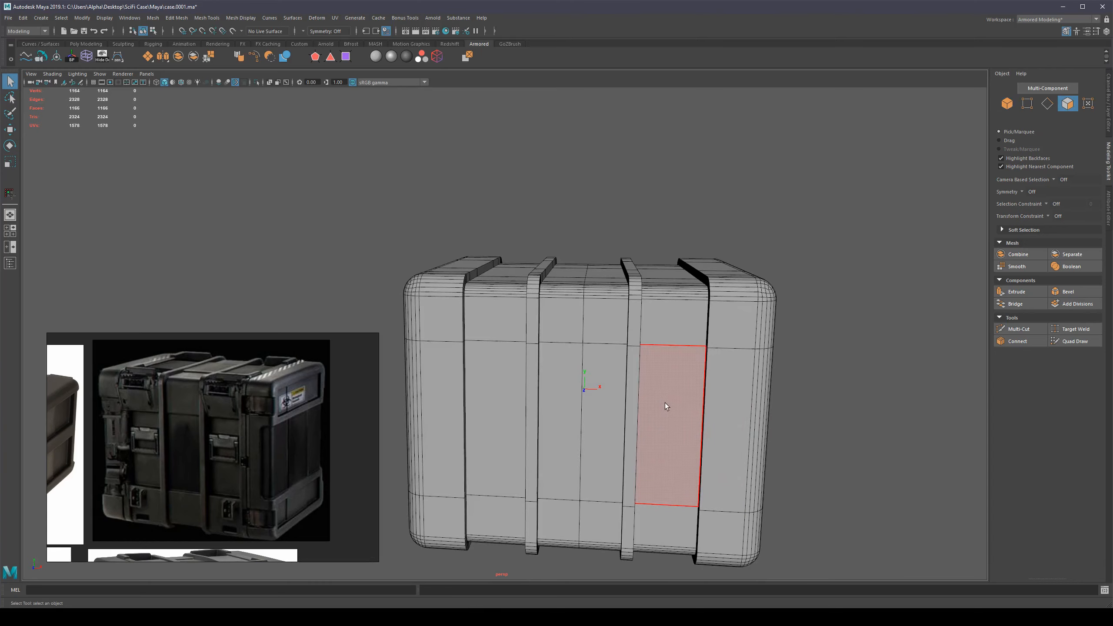
left_click(668, 404)
left_click_drag(654, 458, 693, 465, "alt")
left_click(613, 413, "shift")
left_click(578, 411, "shift")
left_click_drag(613, 417, 670, 444, "alt")
scroll(737, 397, "up", 3)
middle_click_drag(748, 382, 710, 346, "alt")
left_click_drag(709, 346, 824, 367, "alt")
key("w")
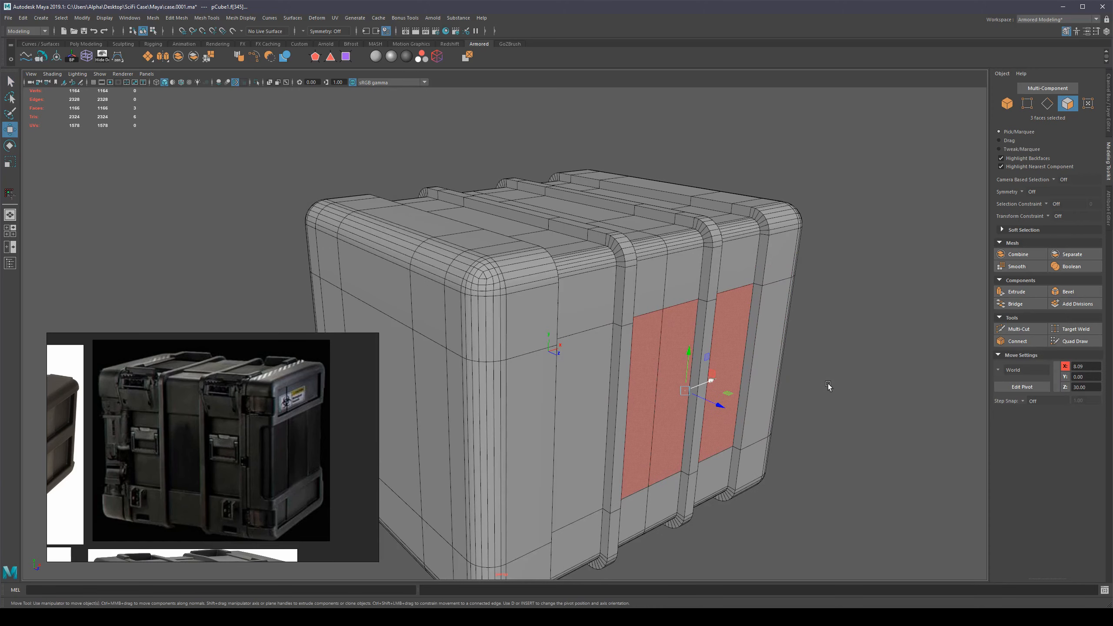
key("e")
key("r")
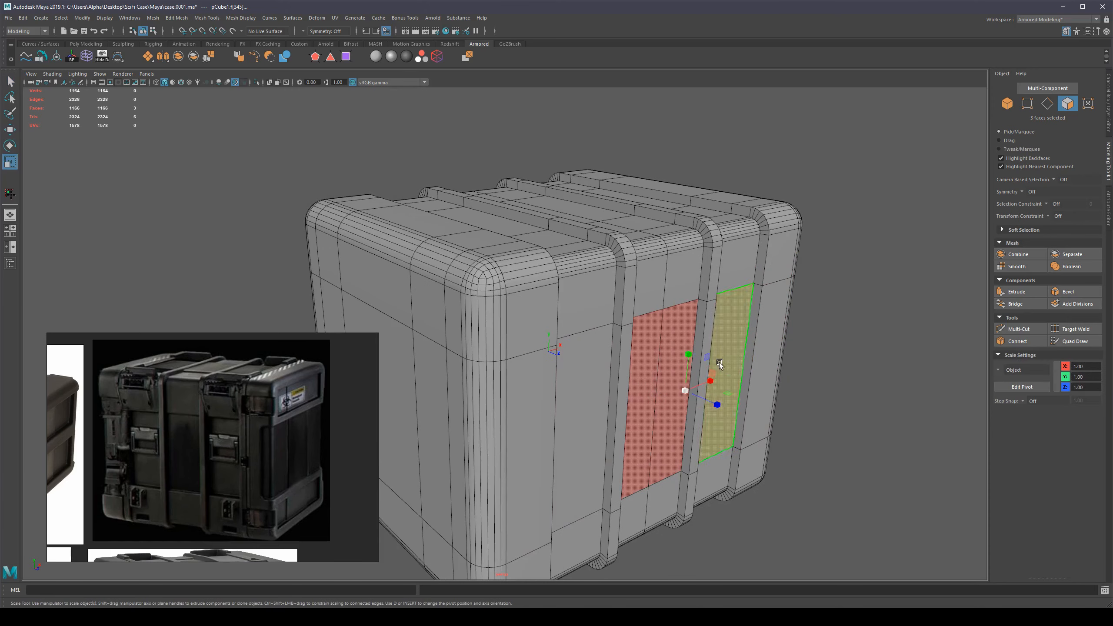
key("w")
key("e")
key("r")
key("e")
key("r")
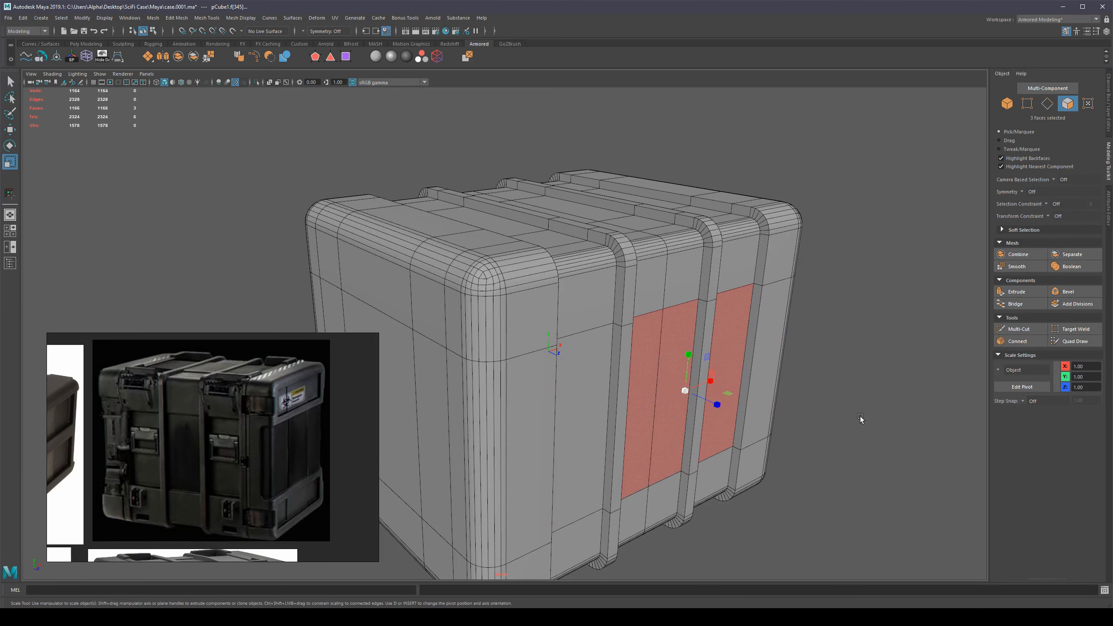
Step: Extrude the three selected front faces inward to a Z position of 28.51 and deselect them
key("w")
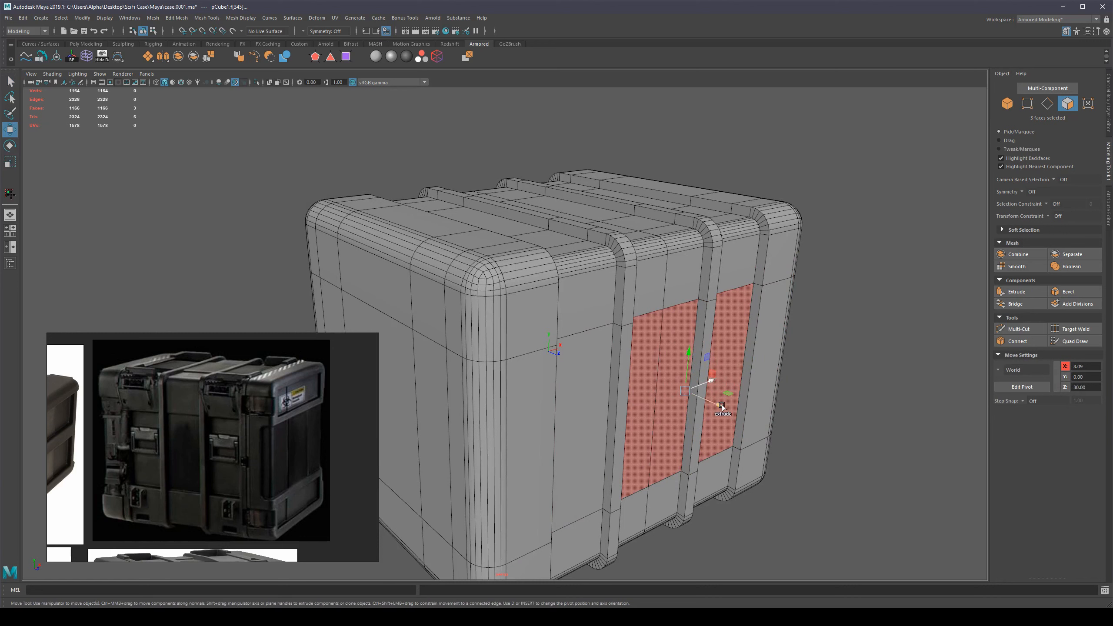
left_click_drag(721, 406, 727, 374, "shift")
scroll(753, 346, "down", 5)
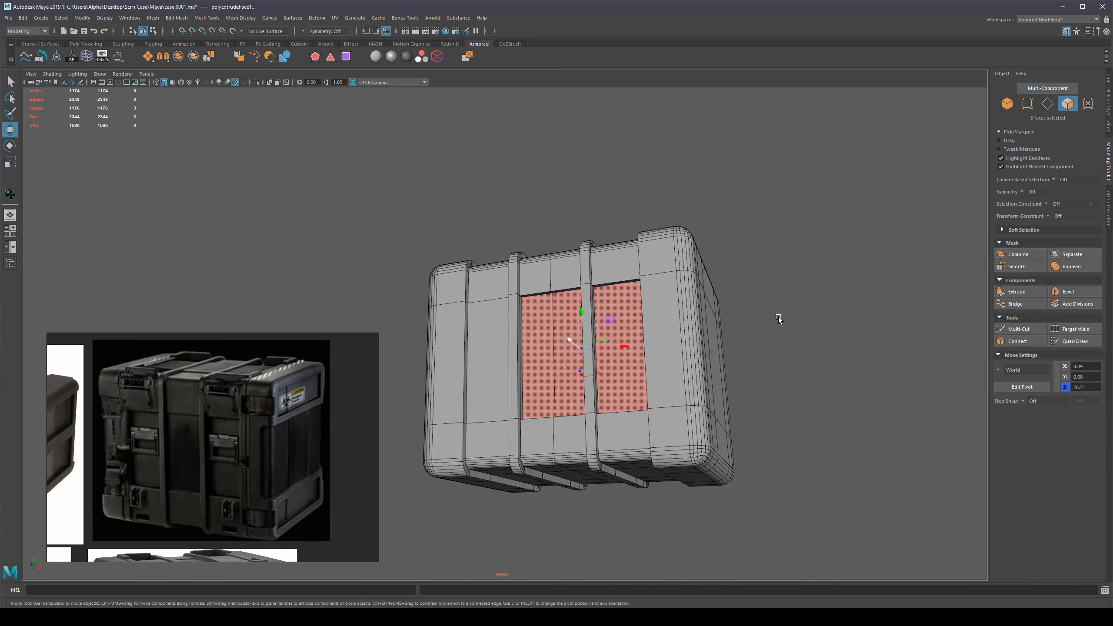
left_click_drag(778, 316, 793, 365, "alt")
key("q")
left_click(741, 294)
Step: Insert edge loops along both side walls of the right strap and the end section's inner wall with Multi-Cut
scroll(762, 289, "up", 4)
middle_click_drag(786, 286, 768, 286, "alt")
left_click_drag(768, 285, 685, 349, "alt")
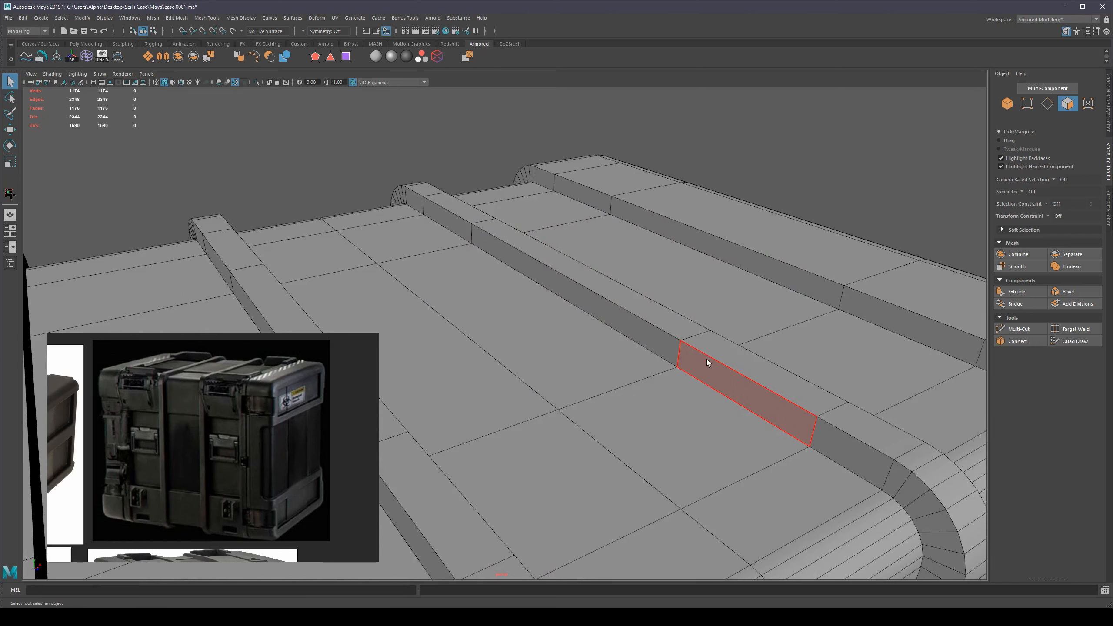
right_click_drag(699, 363, 634, 366, "shift")
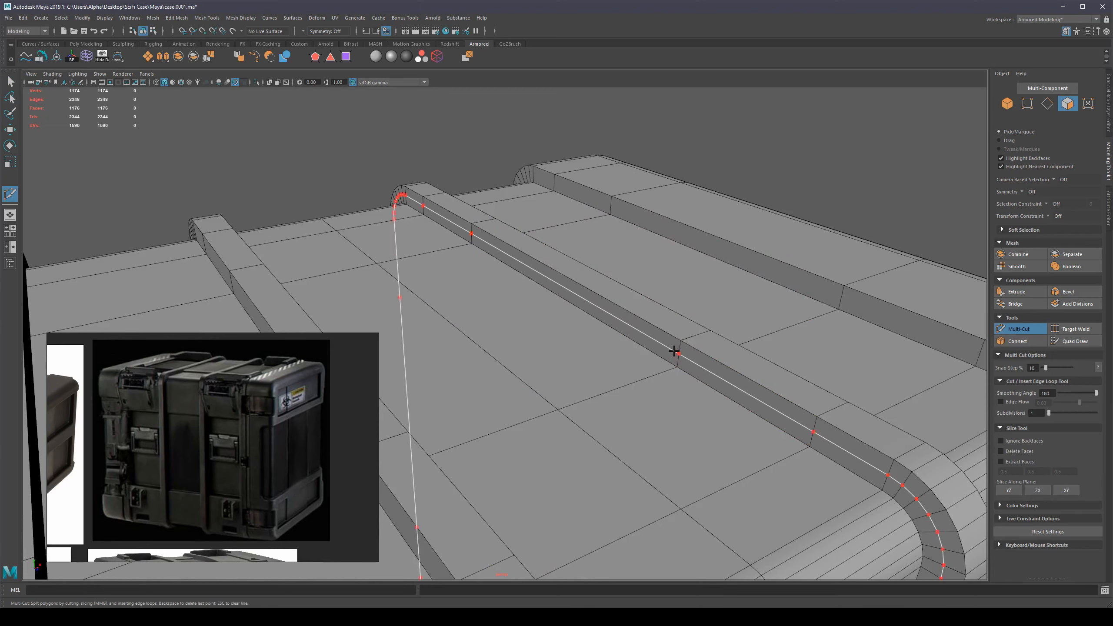
left_click(676, 352, "ctrl")
left_click_drag(817, 370, 719, 373, "alt")
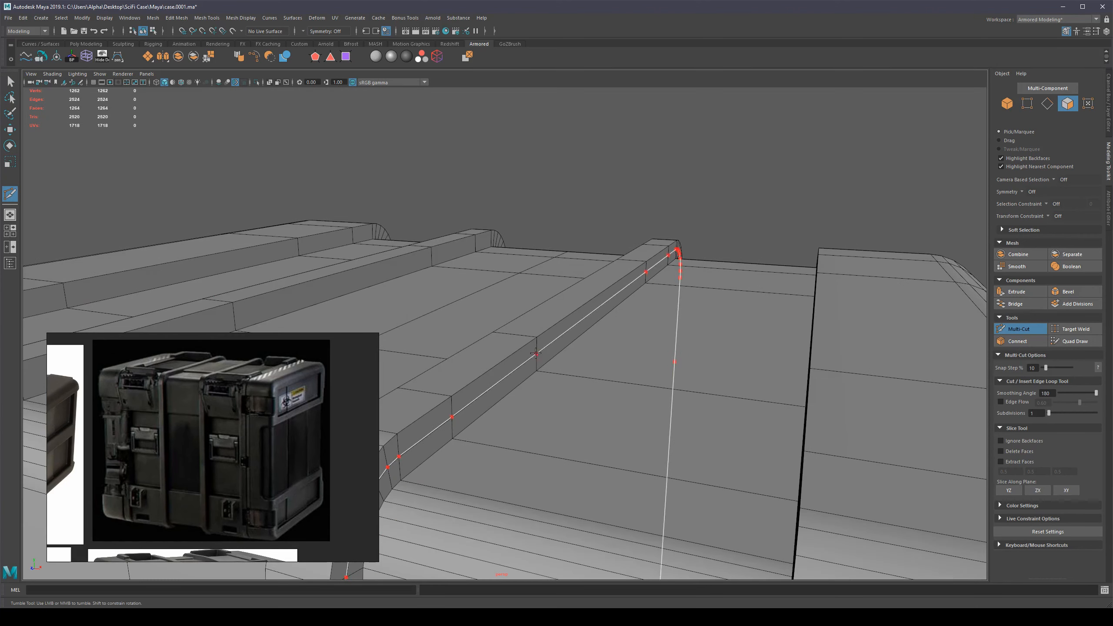
left_click_drag(536, 353, 817, 348, "alt")
left_click(875, 330, "ctrl")
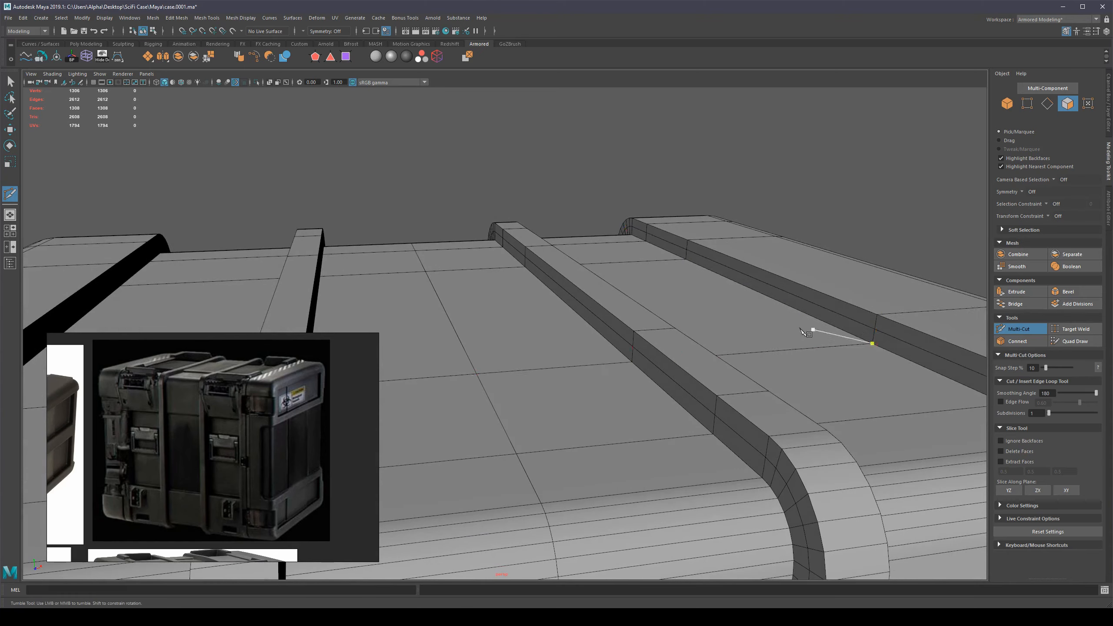
right_click_drag(800, 329, 630, 403, "alt")
key("q")
Step: Repeat the mirror on the whole box to copy the recesses and wall loops onto the other half
key("F8")
middle_click_drag(632, 346, 724, 293, "alt")
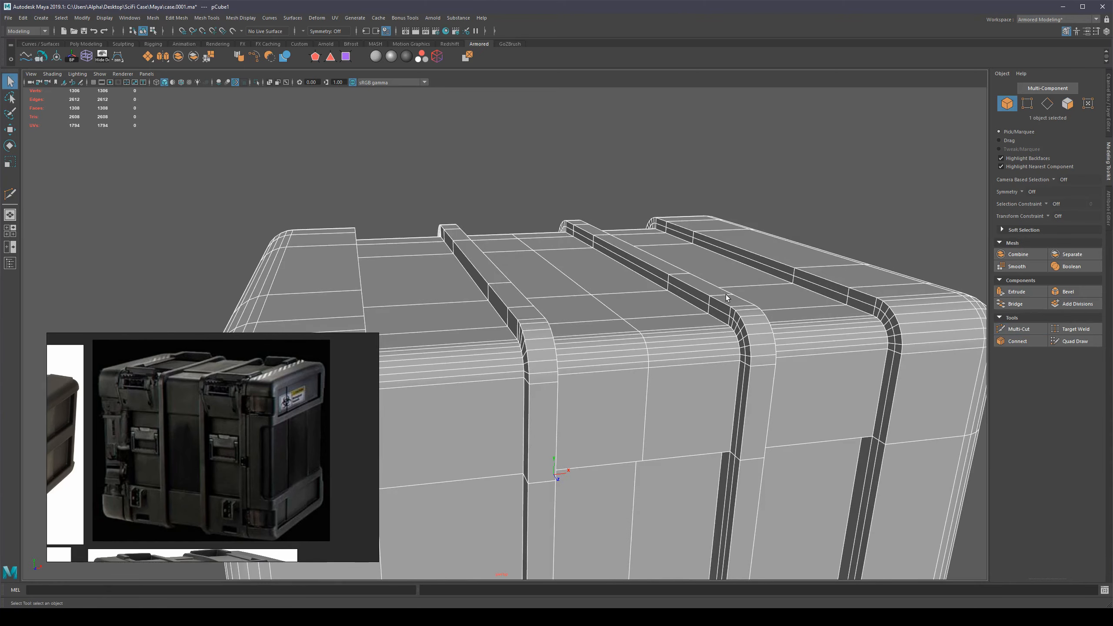
key("g")
left_click_drag(708, 298, 609, 309, "alt")
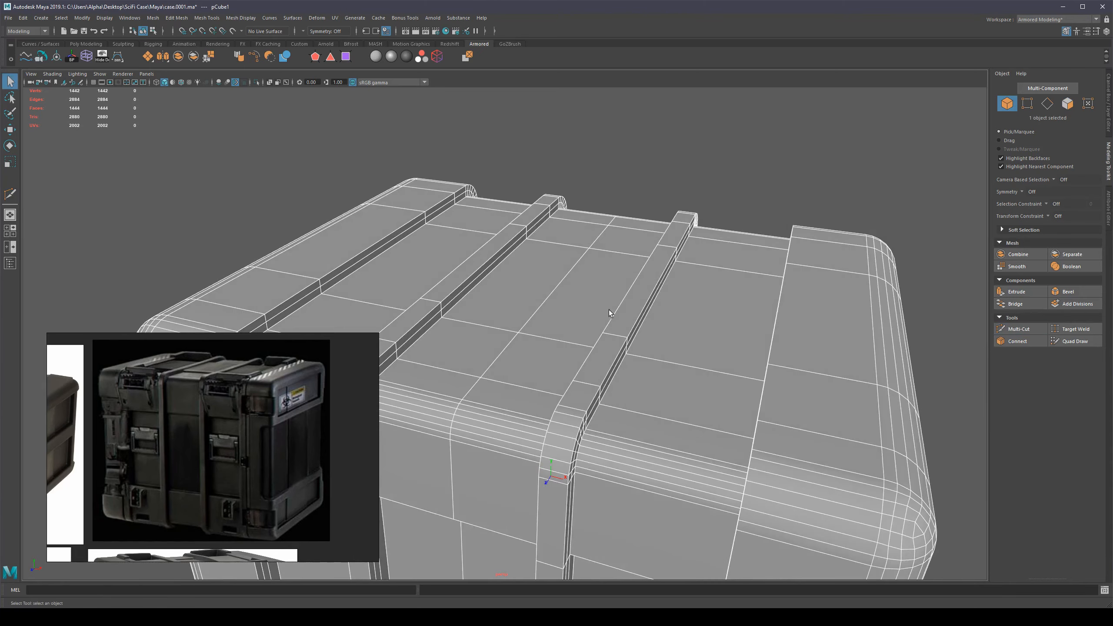
Step: Delete the three central top faces between the left strap and the right end section
key("F11")
left_click(524, 283)
left_click(579, 302, "shift")
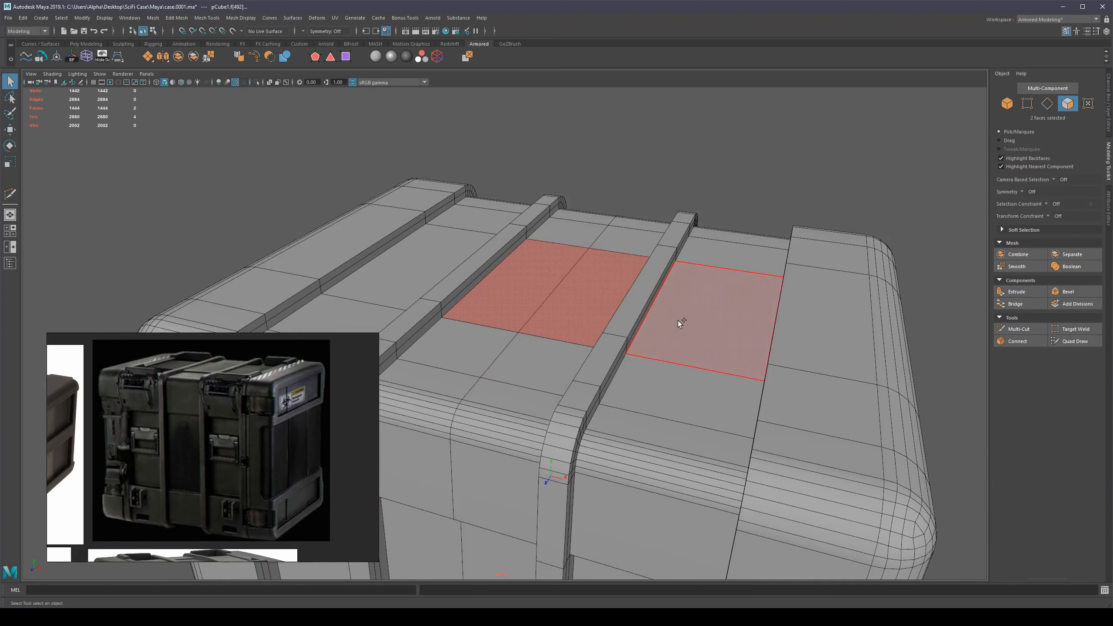
left_click(765, 371, "shift")
key("Delete")
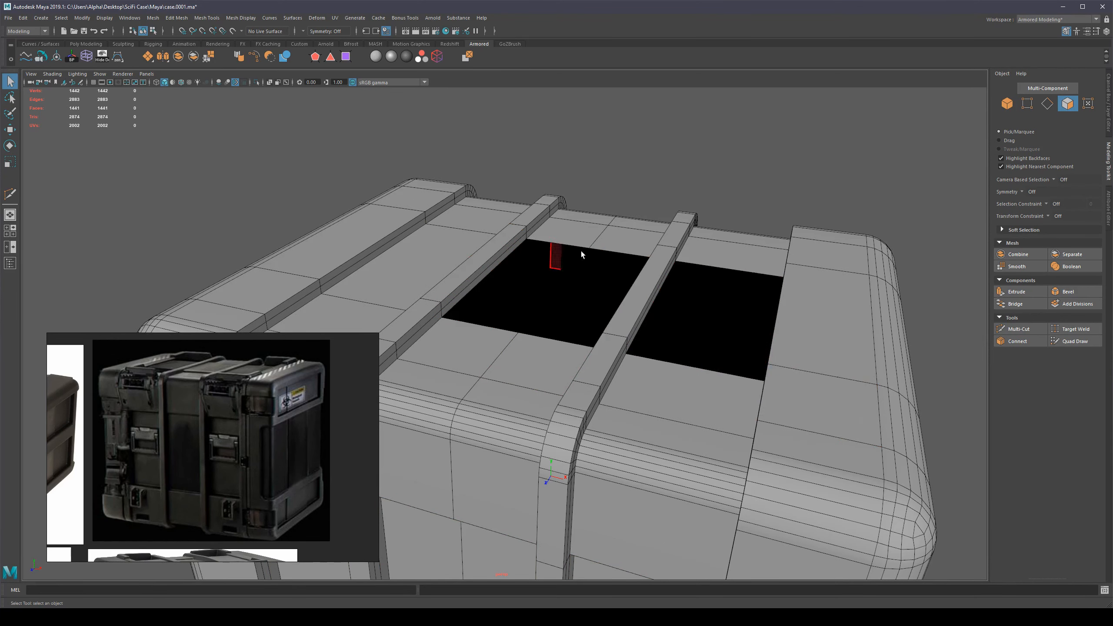
Step: Bridge the lower wall faces of the right strap and end section across the top opening between them
left_click_drag(581, 251, 866, 273, "alt")
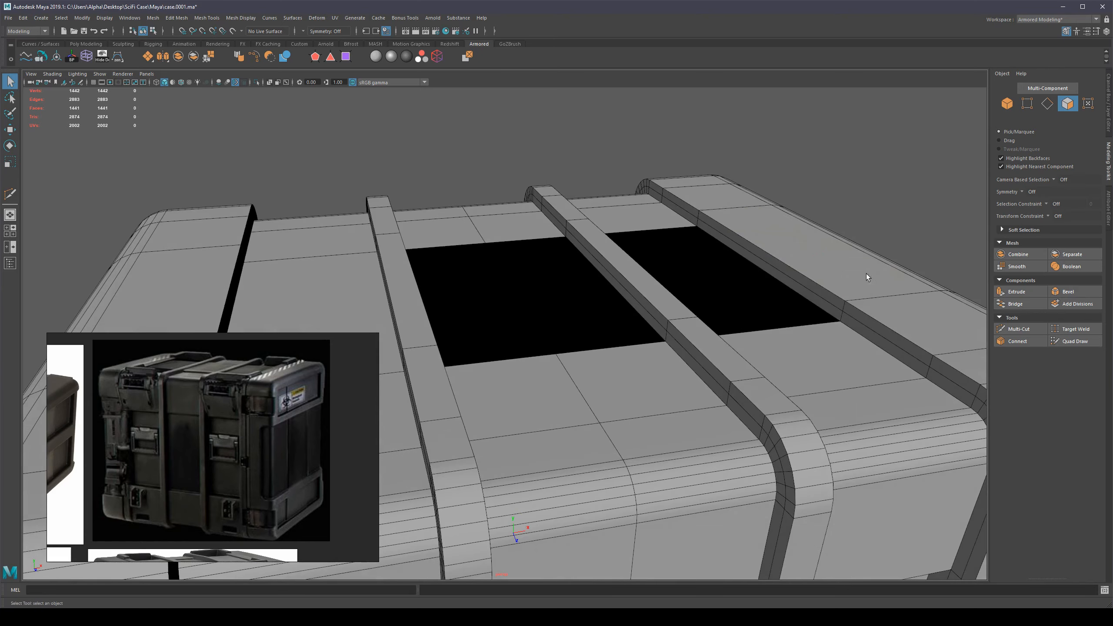
left_click(809, 301)
left_click_drag(734, 335, 611, 323, "alt")
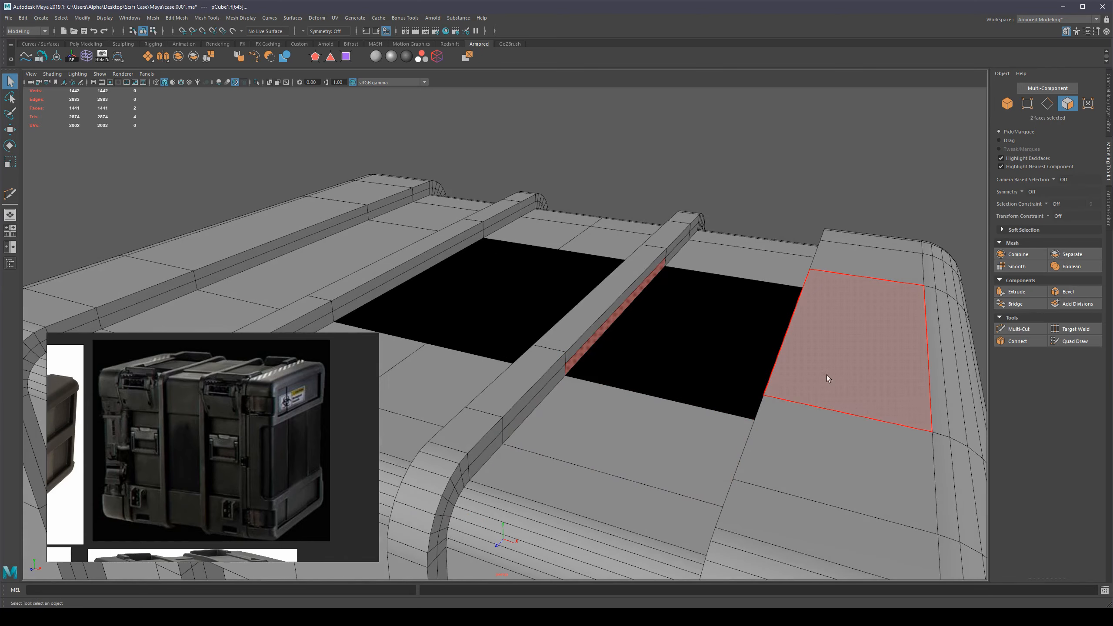
key("ctrl+shift+b")
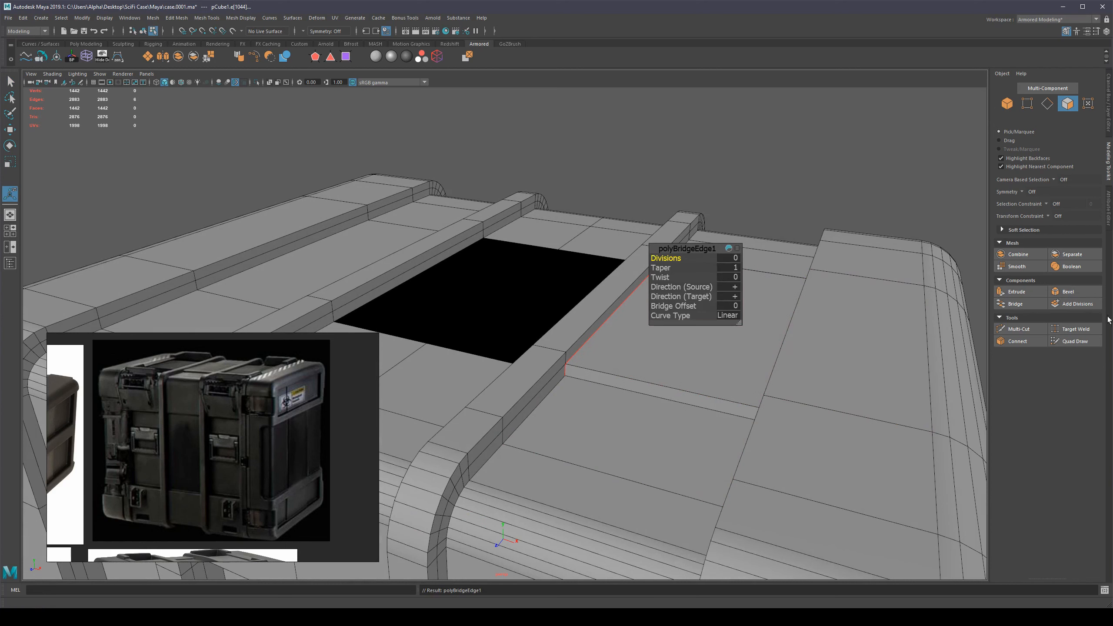
right_click(710, 372, "shift")
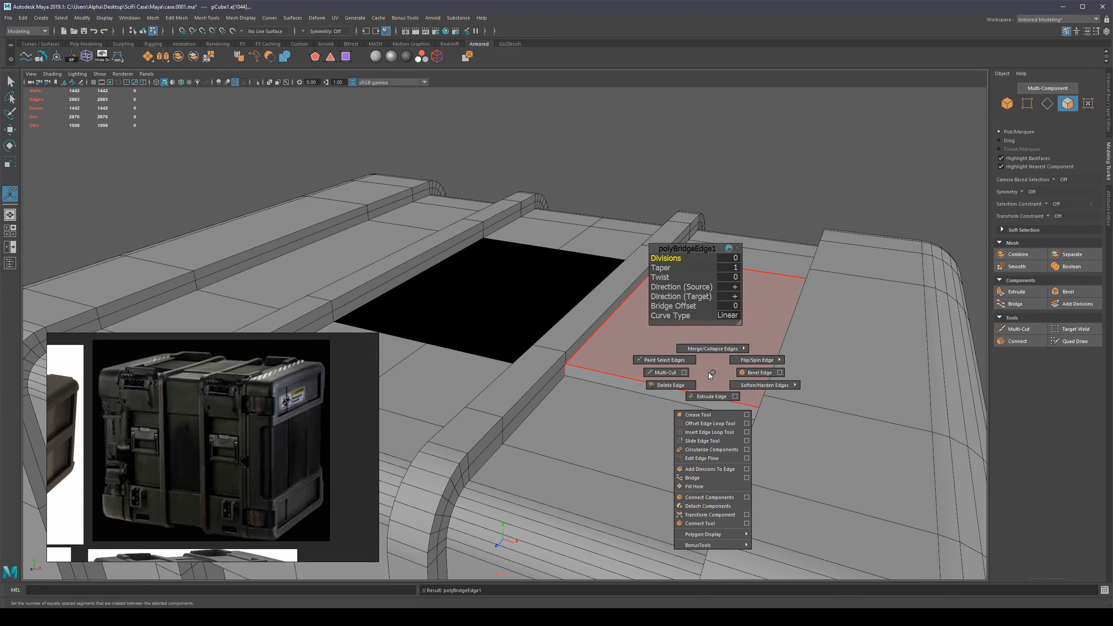
middle_click_drag(554, 305, 592, 333, "alt")
key("q")
Step: Bridge the facing lower wall faces of the two middle straps across the remaining top opening
left_click(435, 310)
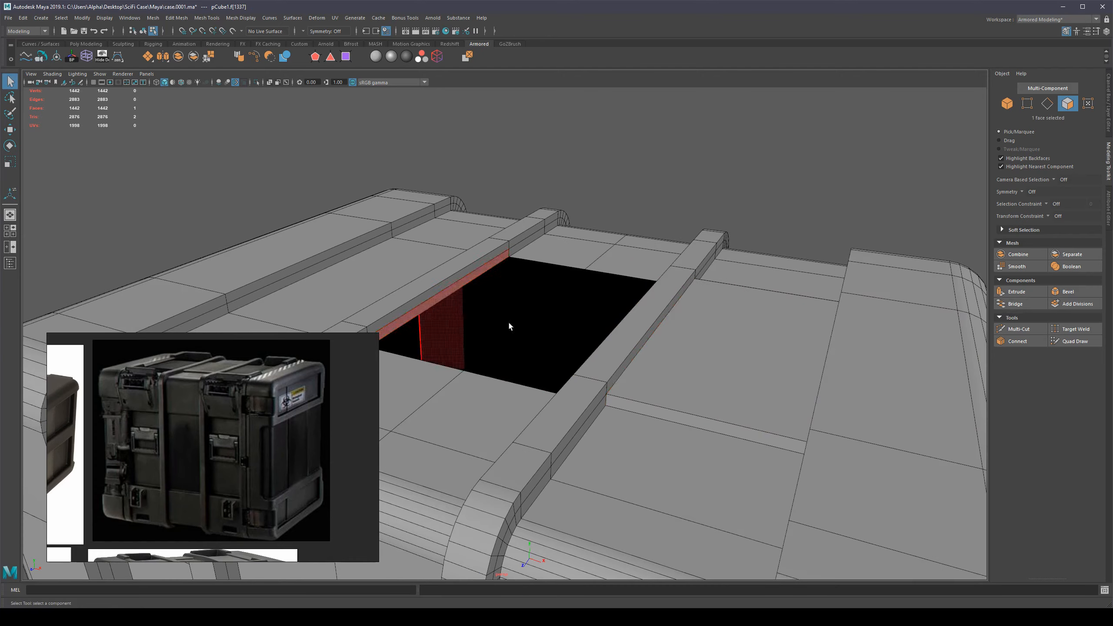
left_click_drag(508, 320, 644, 316, "alt")
left_click(647, 298, "shift")
scroll(831, 301, "down", 3)
key("g")
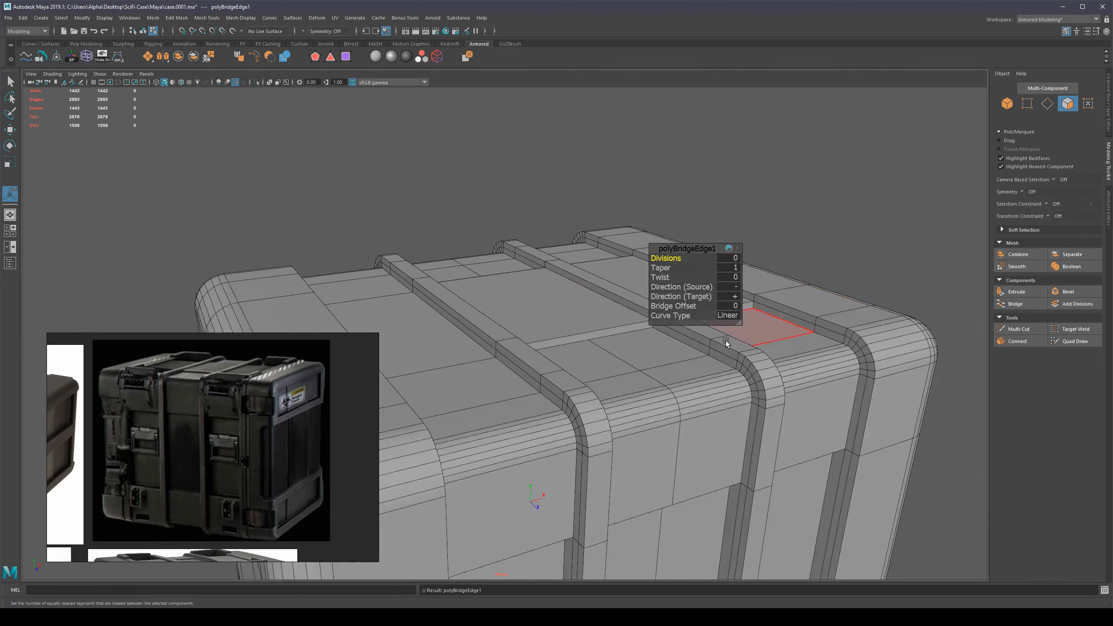
left_click_drag(725, 341, 540, 356, "alt")
key("q")
Step: Continue the box's centre edge across the bridged top panel between the two middle straps
scroll(590, 392, "up", 3)
scroll(649, 327, "down", 3)
left_click_drag(713, 304, 693, 352, "alt")
key("ctrl+z")
key("ctrl+z")
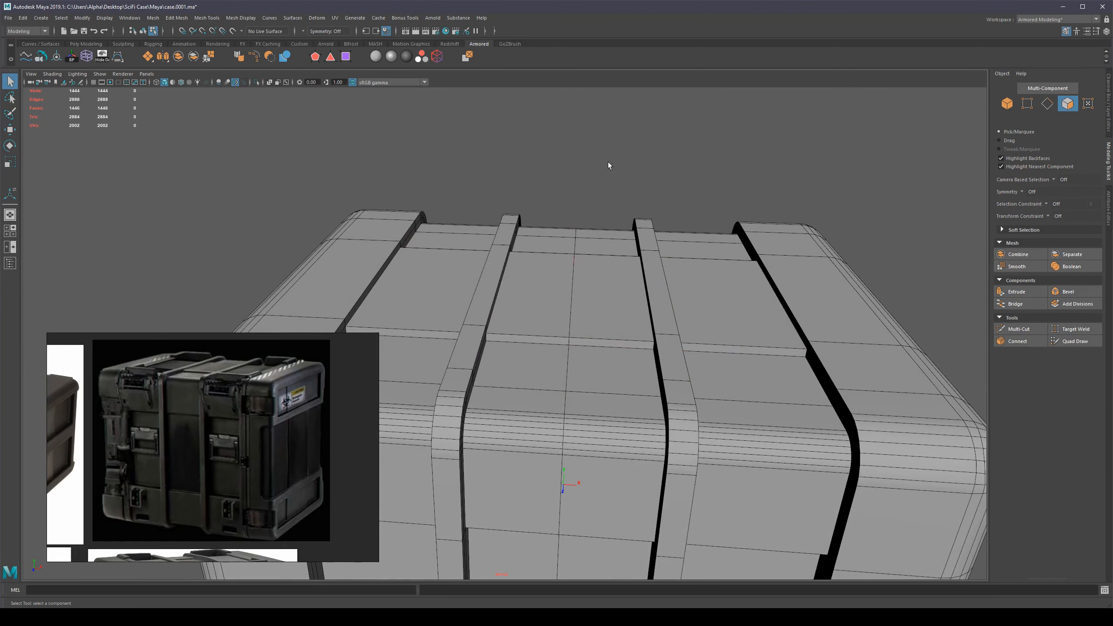
left_click_drag(605, 281, 558, 395, "alt")
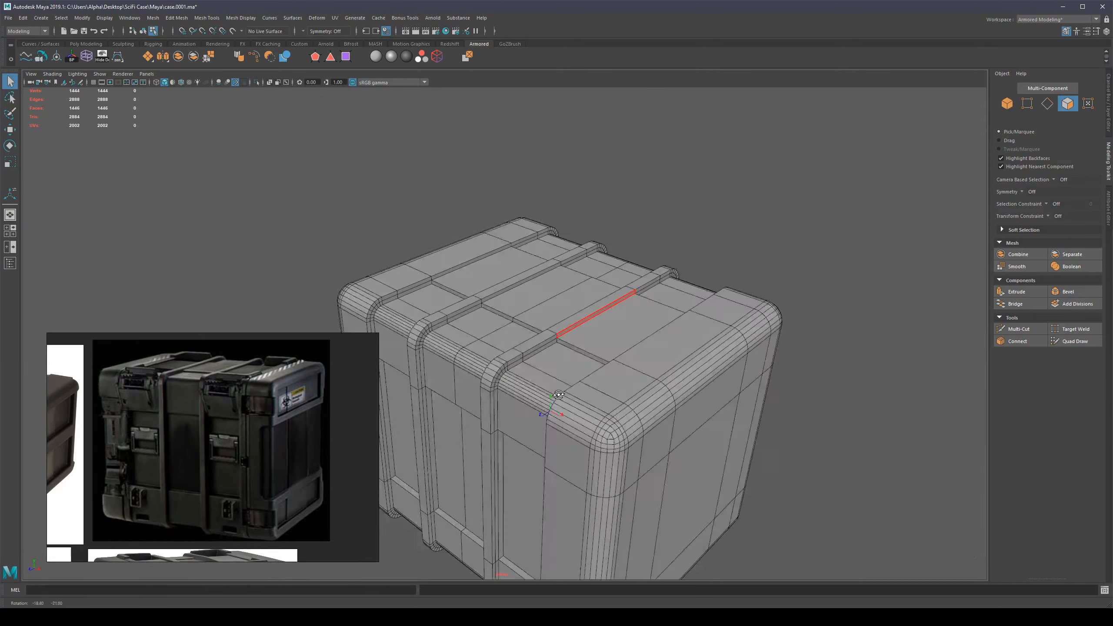
Step: Turn on ambient occlusion shading in the viewport and save the scene as case.0002.ma
right_click_drag(558, 395, 776, 298)
left_click(777, 297)
left_click_drag(776, 298, 639, 209, "alt")
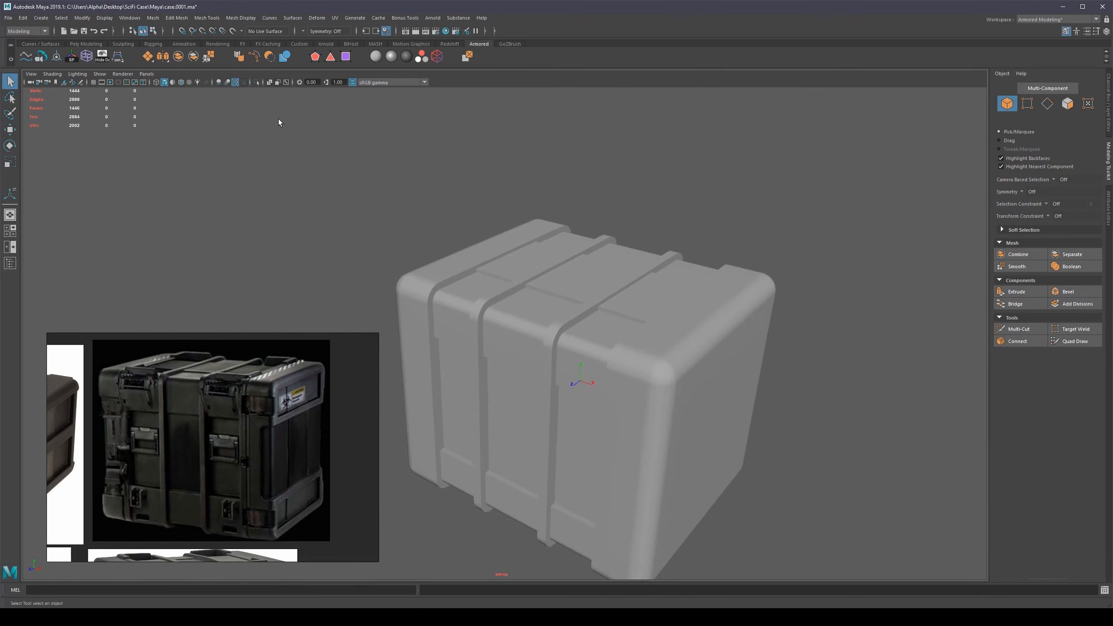
left_click(218, 83)
mouse_move(450, 216)
left_mouse_down("alt")
mouse_move(649, 321)
mouse_move(699, 279)
mouse_move(698, 246)
mouse_move(713, 290)
mouse_move(705, 302)
mouse_move(707, 280)
mouse_move(675, 291)
mouse_move(715, 288)
left_mouse_up("alt")
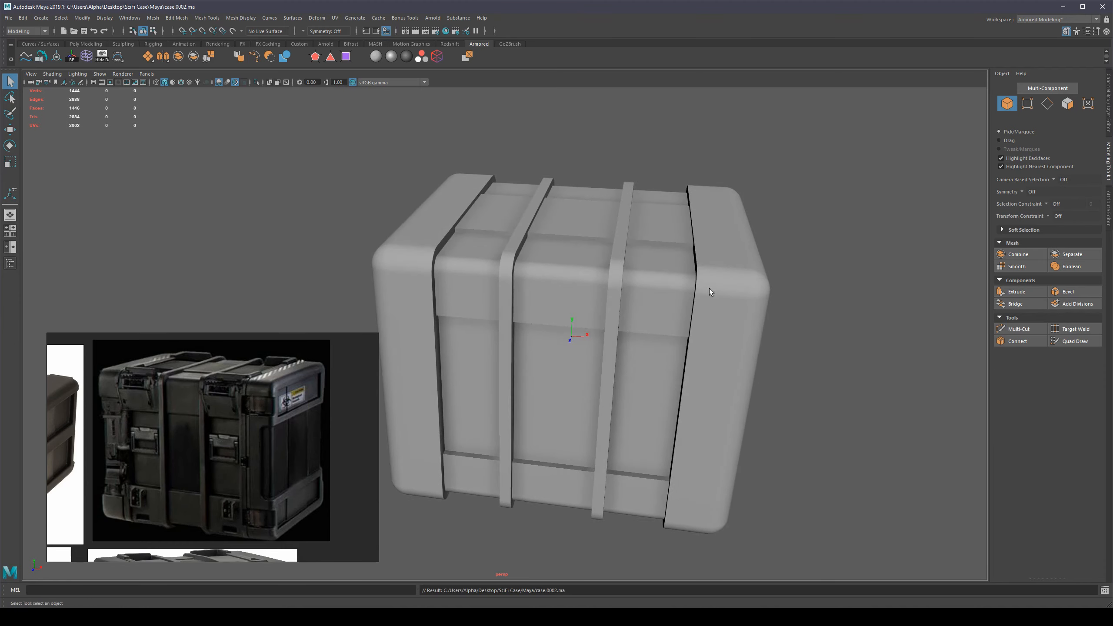
Step: Extrude the front top face between the right strap and the end section slightly downwards into a recess
left_click_drag(639, 284, 648, 324, "alt")
left_click(572, 332)
key("F11")
right_click_drag(649, 324, 698, 326, "alt")
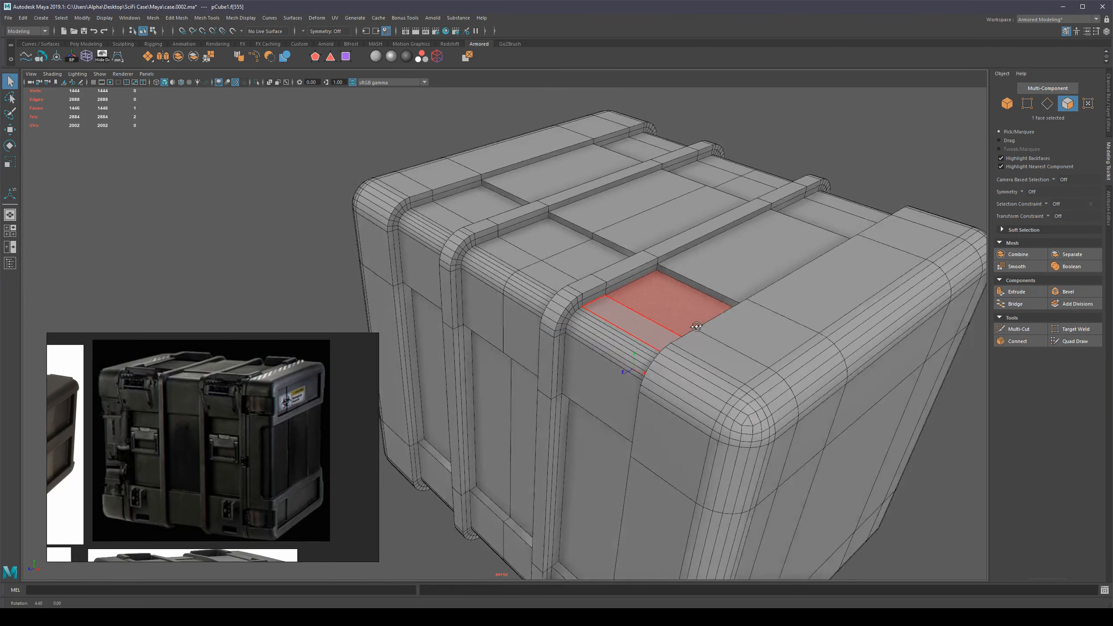
left_click_drag(698, 326, 691, 318, "alt")
key("w")
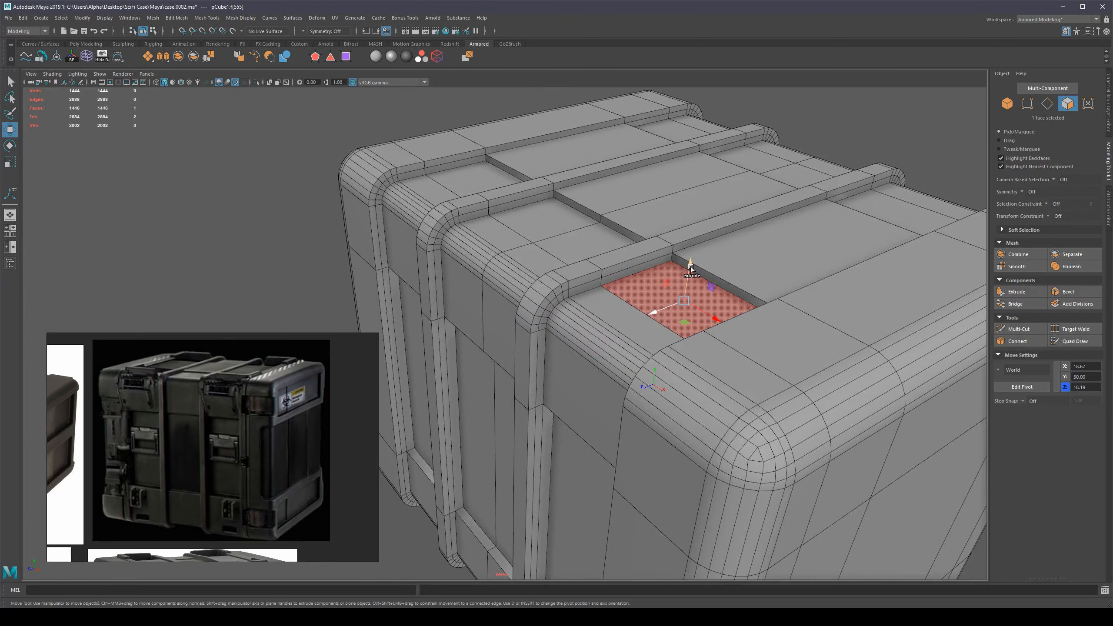
left_click_drag(689, 271, 691, 270, "shift")
left_click_drag(690, 271, 693, 274)
key("q")
right_click_drag(693, 274, 683, 311, "alt")
left_click_drag(780, 297, 825, 285, "alt")
left_click(885, 282)
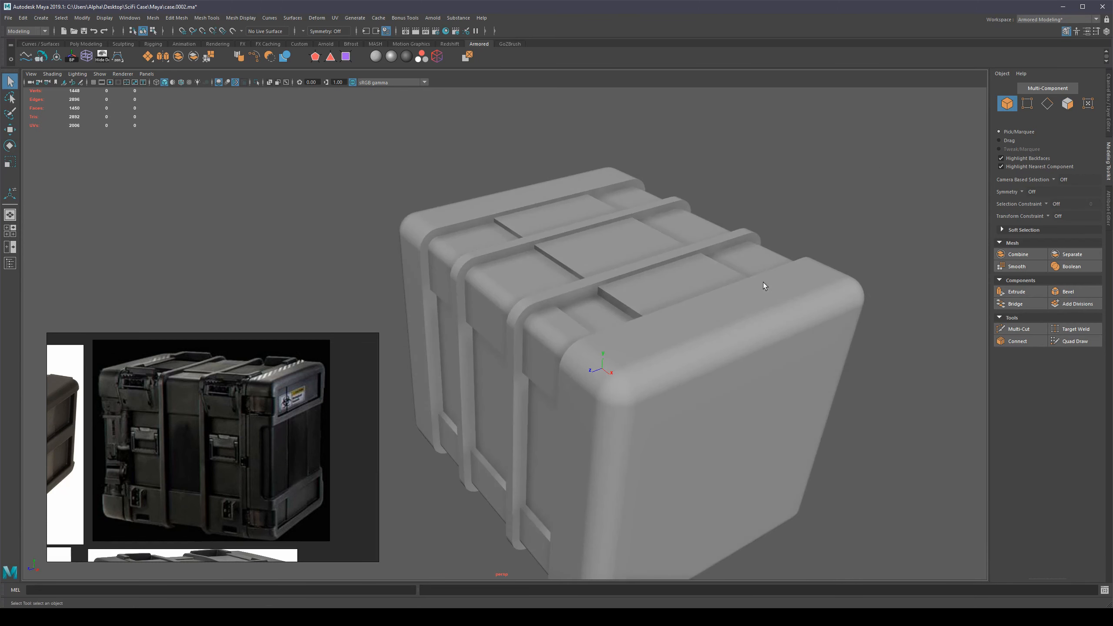
Step: Mirror the case so the new top recess repeats in the other corner bays
left_click(697, 291)
right_click_drag(698, 293, 745, 276, "alt")
left_click_drag(720, 298, 664, 308, "alt")
key("ctrl+z")
left_click(902, 222)
left_click_drag(902, 221, 791, 344, "alt")
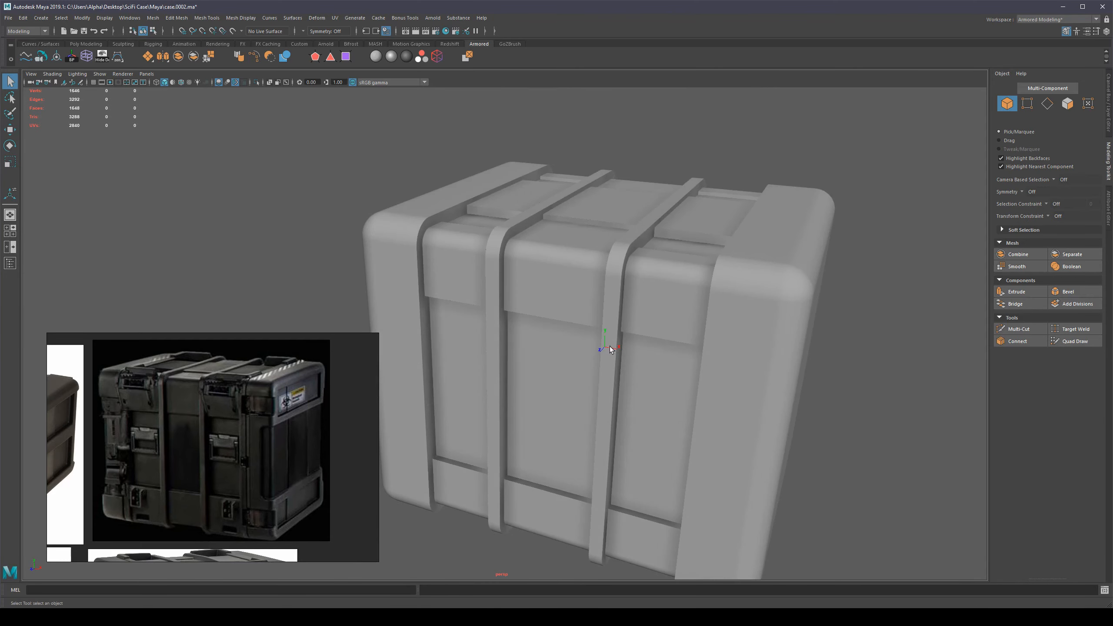
Step: Select the case and save the scene incrementally as case.0003.ma
left_click_drag(702, 317, 705, 302, "alt")
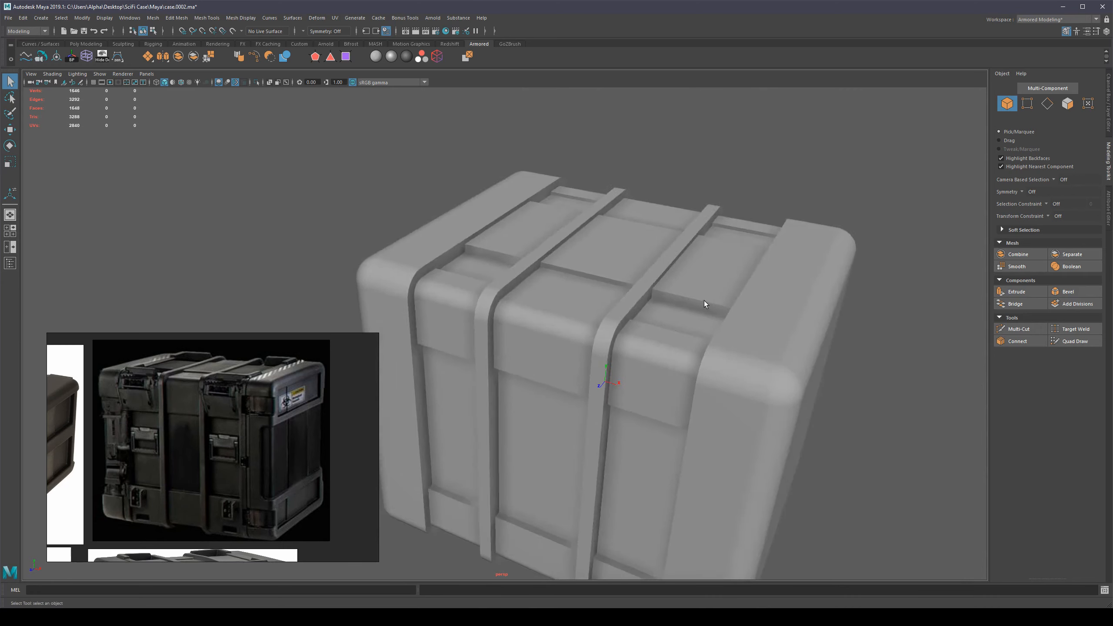
left_click(632, 266)
left_click_drag(632, 265, 661, 259, "alt")
key("ctrl+alt+s")
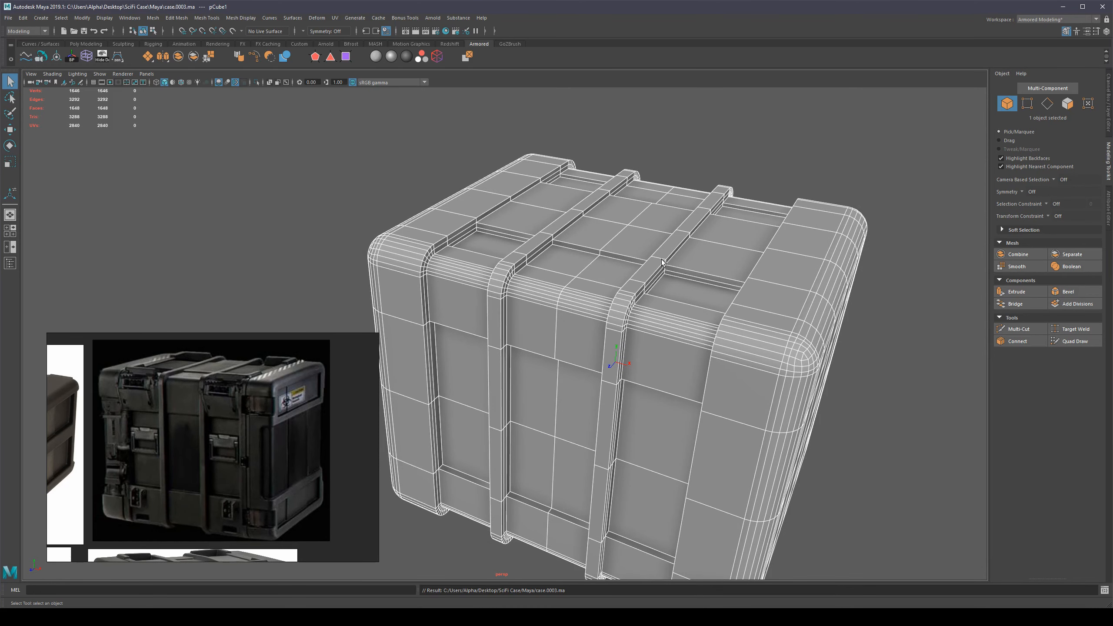
Step: Preview the case smoothed and examine how its straps, end sections and recesses round over
left_click_drag(666, 340, 712, 320, "alt")
left_click(885, 283)
scroll(743, 169, "up", 3)
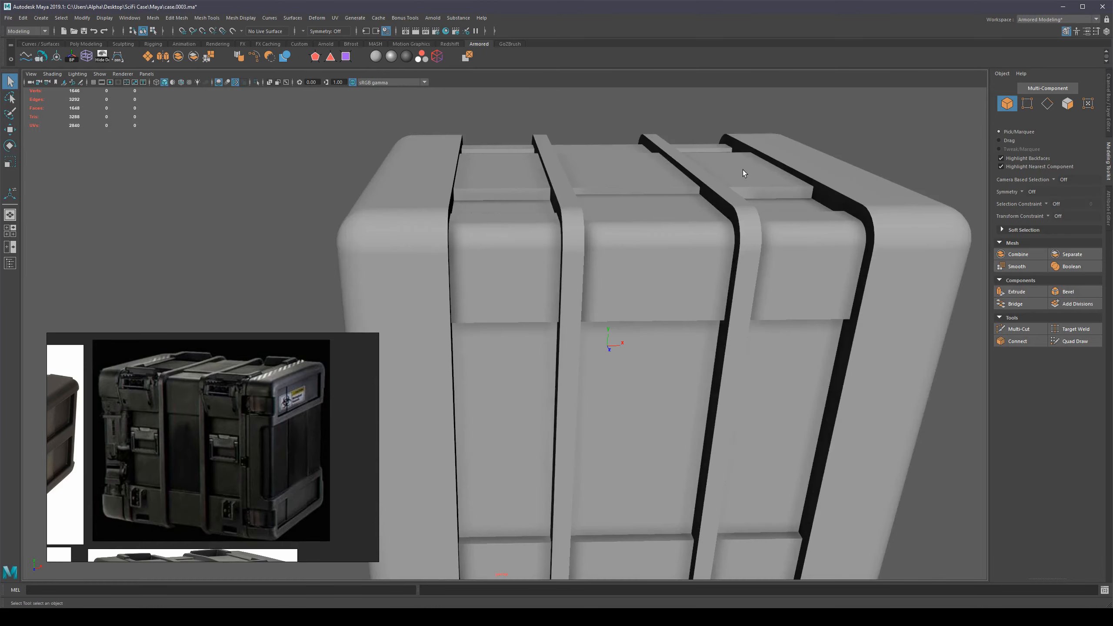
middle_click_drag(742, 169, 675, 206, "alt")
scroll(709, 296, "up", 3)
left_click(725, 277)
scroll(725, 278, "down", 6)
key("3")
left_click(741, 293)
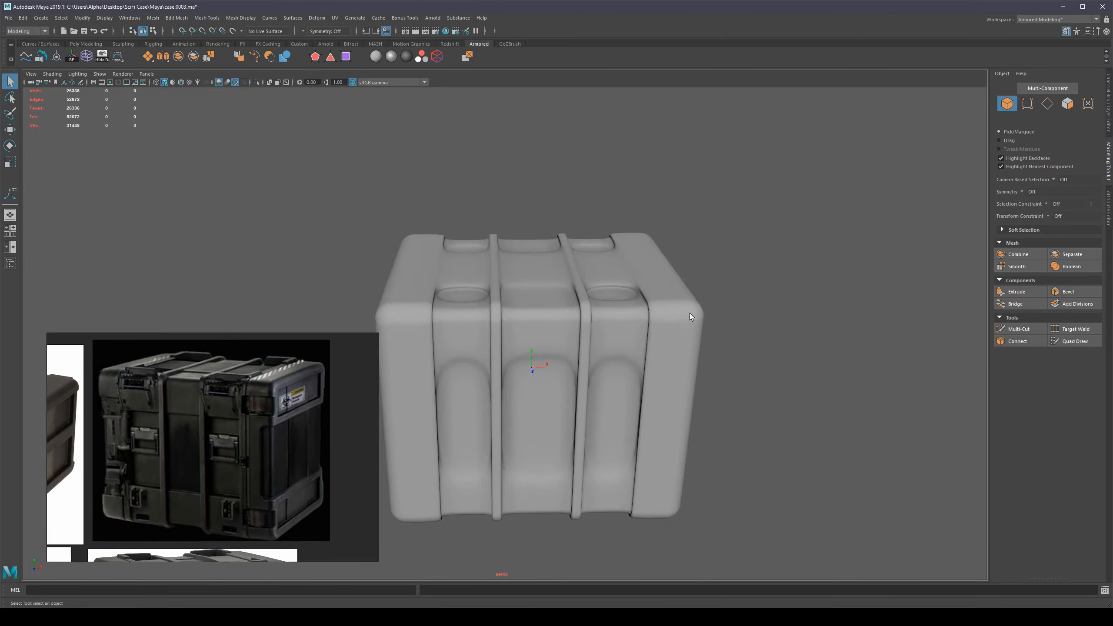
mouse_move(689, 313)
left_mouse_down("alt")
mouse_move(679, 346)
mouse_move(680, 308)
left_mouse_up("alt")
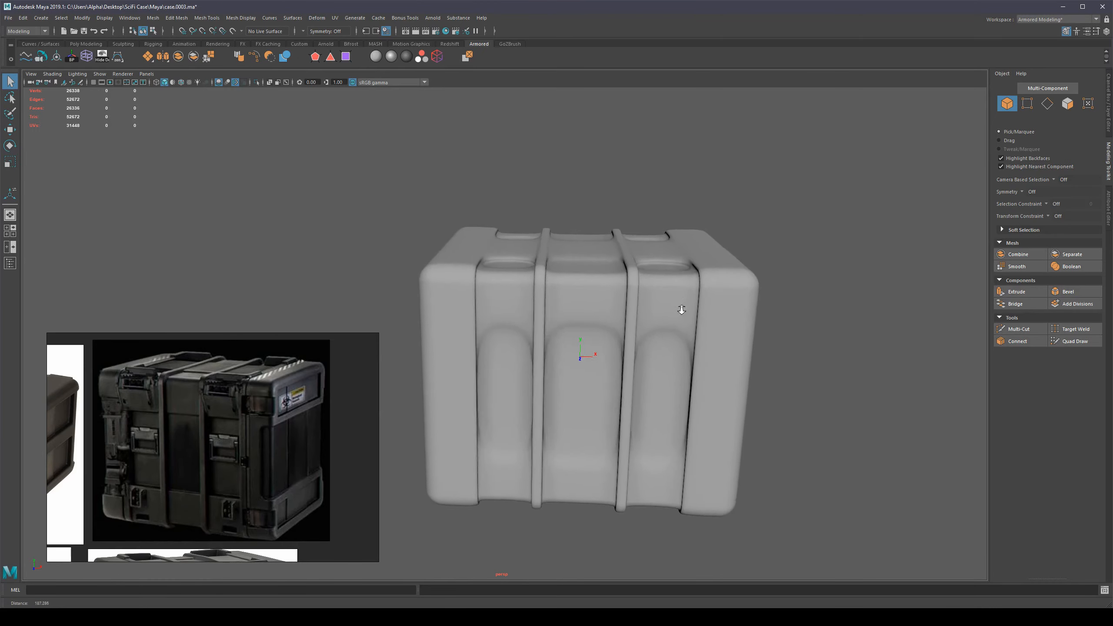
scroll(713, 294, "up", 3)
middle_click_drag(713, 294, 683, 280, "alt")
scroll(647, 311, "up", 3)
left_click_drag(671, 322, 746, 279, "alt")
scroll(745, 279, "down", 2)
left_click(745, 278)
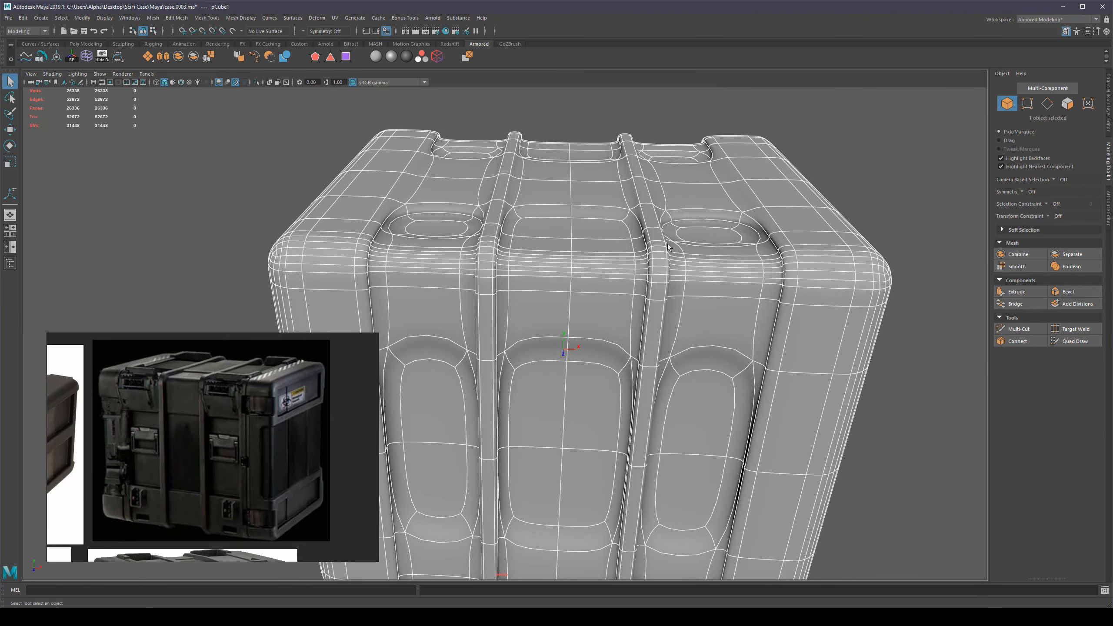
Step: Show the Channel Box and return the case to its unsmoothed display
right_click_drag(738, 251, 792, 485)
middle_click_drag(776, 308, 777, 353, "alt")
key("ctrl+a")
left_click_drag(777, 353, 789, 338, "alt")
left_click(861, 336)
left_click(616, 272)
key("1")
scroll(613, 267, "up", 2)
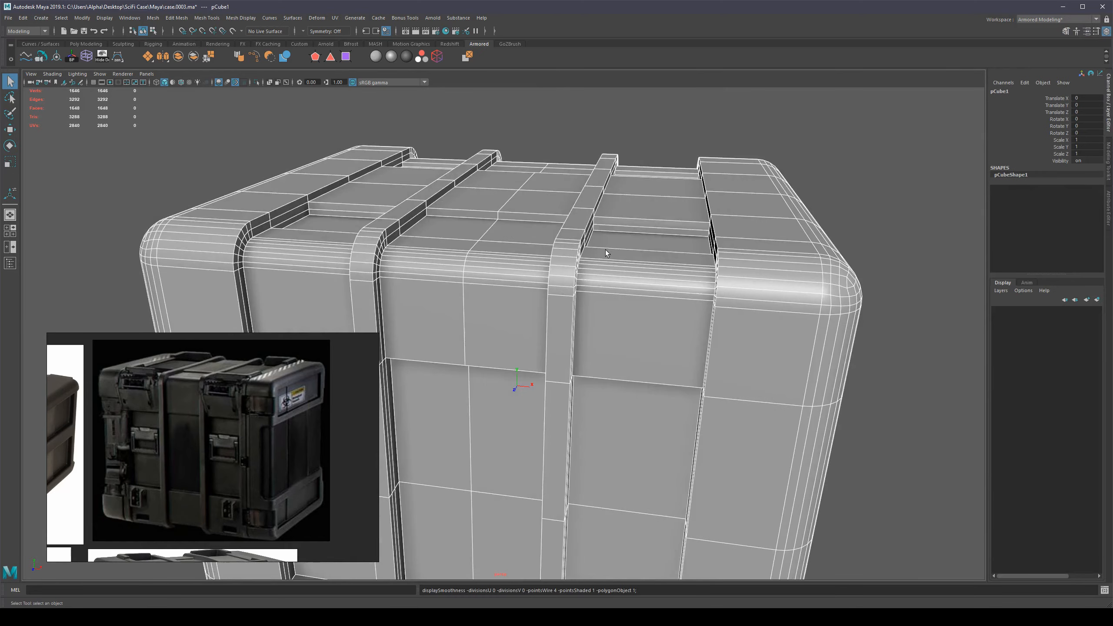
Step: Insert an edge loop lengthwise along the middle of the right strap's outer face with Multi-Cut
left_click_drag(605, 250, 608, 282, "alt")
middle_click_drag(608, 281, 580, 293, "alt")
scroll(581, 293, "up", 3)
left_click_drag(628, 245, 601, 278, "alt")
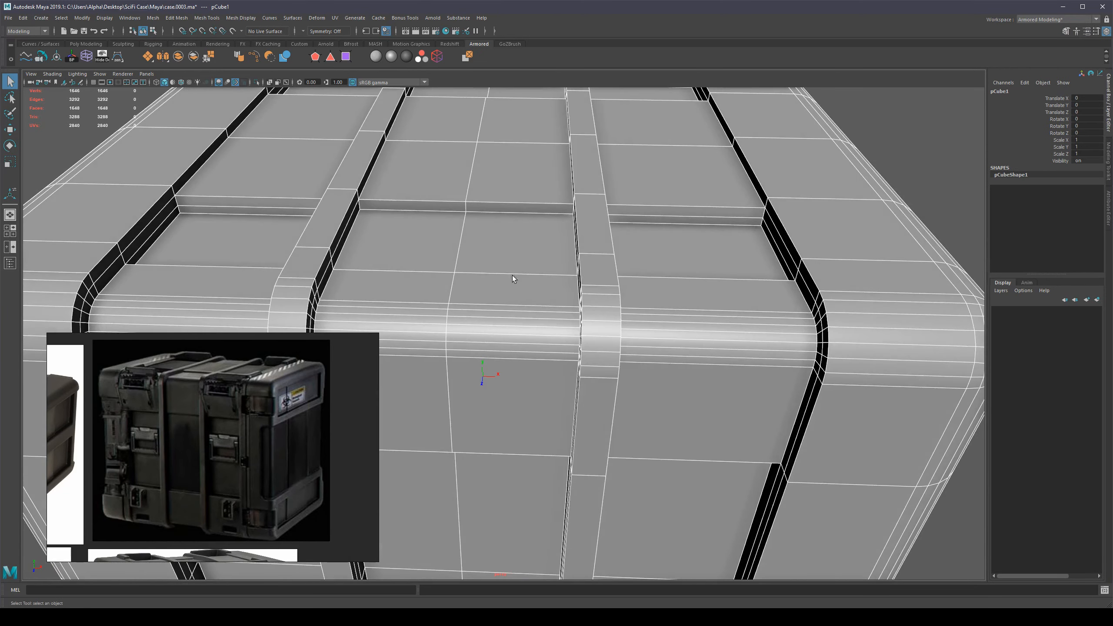
key("ctrl+shift+x")
left_click(596, 251, "ctrl")
key("q")
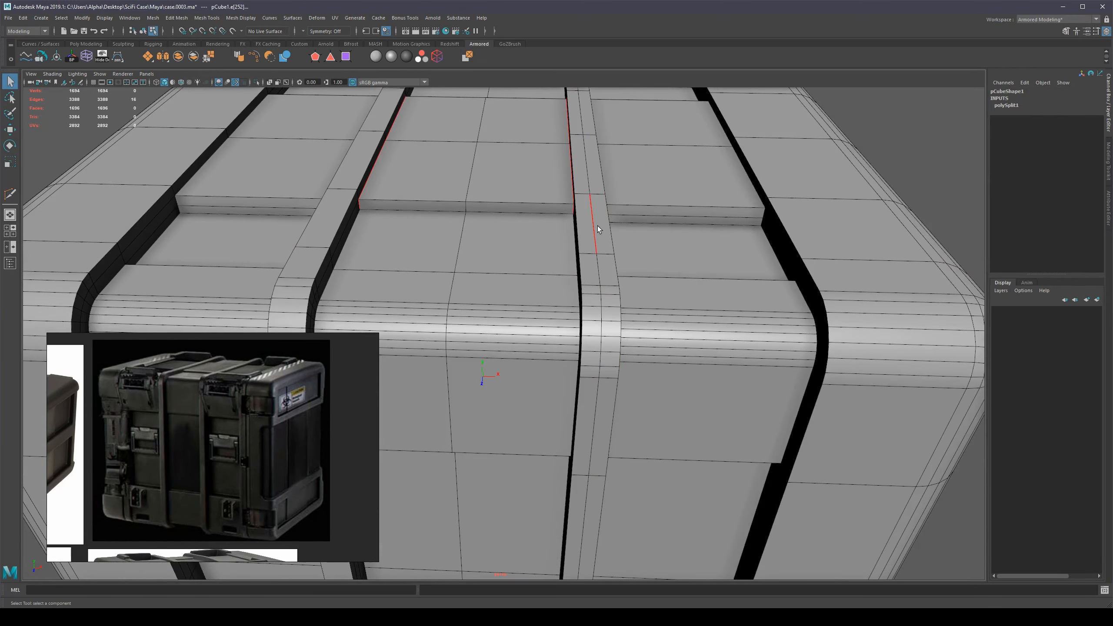
Step: Bevel the right strap's centre loop, widening the offset so two supporting edges run close to the strap's borders
key("ctrl+b")
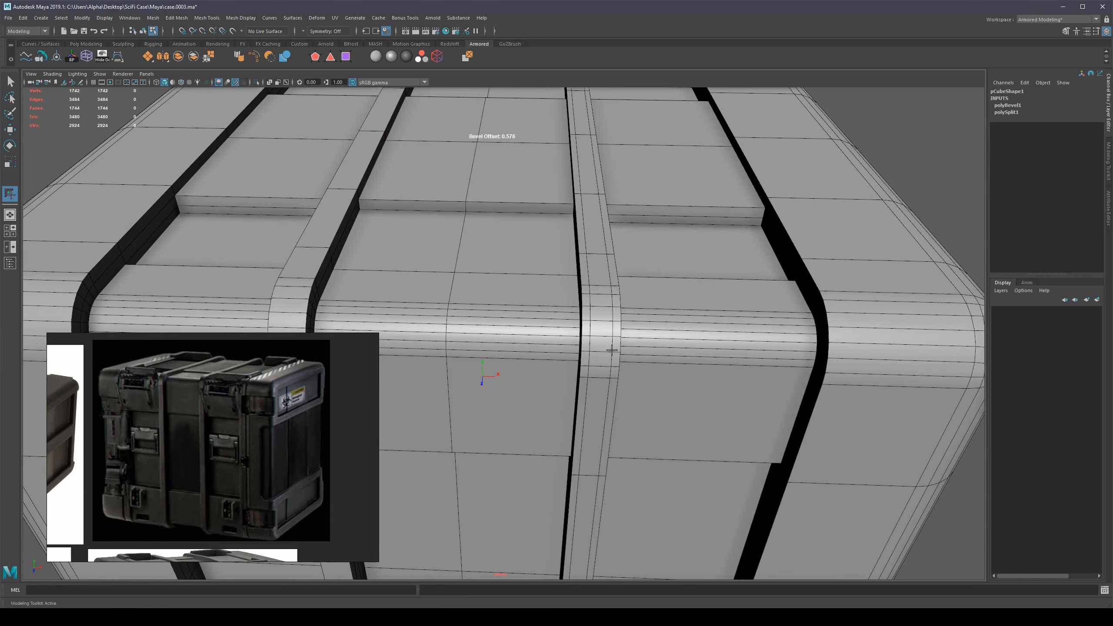
left_click_drag(605, 368, 605, 306, "alt")
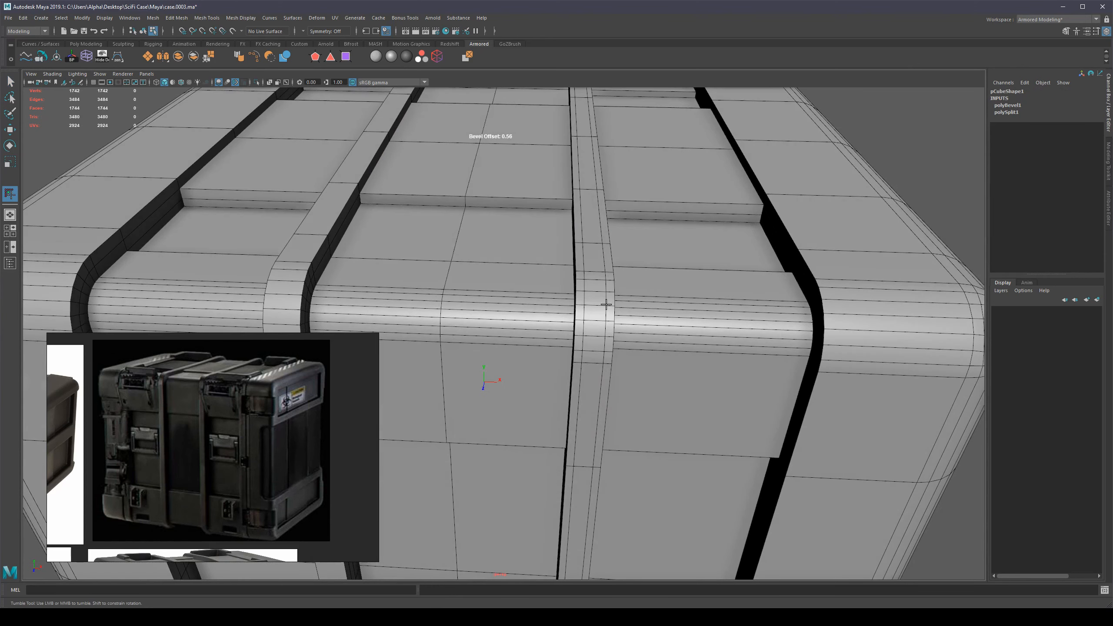
middle_click_drag(605, 303, 637, 300)
mouse_move(622, 317)
left_mouse_down("alt")
mouse_move(642, 300)
mouse_move(632, 312)
mouse_move(643, 320)
left_mouse_up("alt")
key("ctrl+z")
left_click_drag(639, 361, 632, 361, "alt")
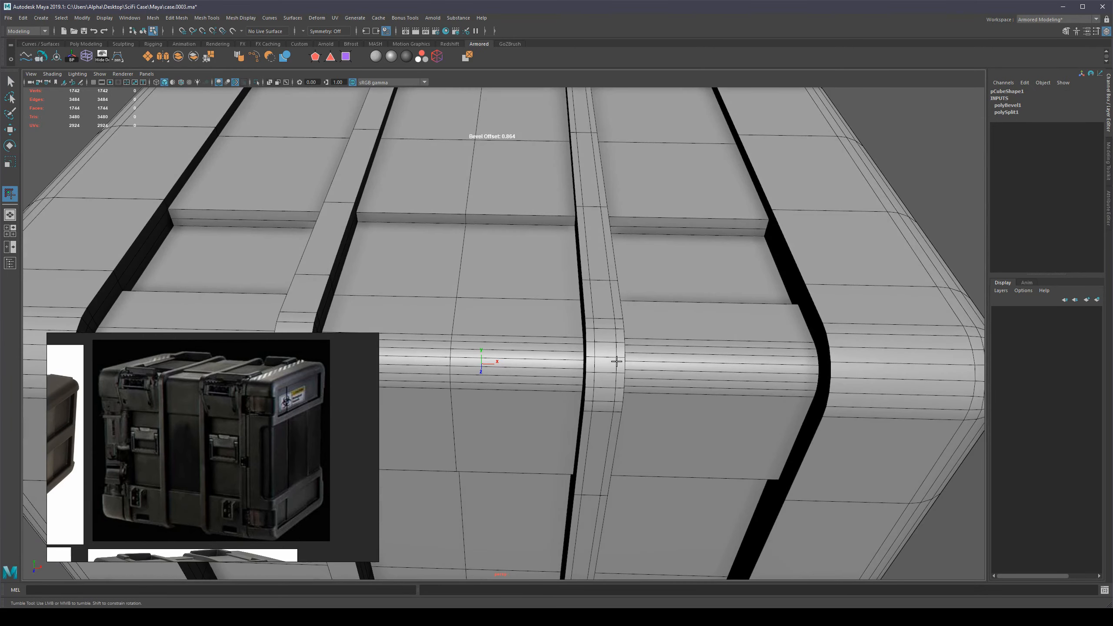
middle_click_drag(621, 356, 615, 355)
left_click_drag(615, 355, 576, 355)
key("q")
Step: Insert a supporting edge loop along the right strap's base on the side facing the middle panel
left_click_drag(613, 333, 588, 343, "alt")
scroll(645, 304, "down", 5)
left_click_drag(705, 313, 624, 272, "alt")
key("F8")
left_click(849, 279)
left_click(610, 297)
scroll(628, 295, "up", 5)
key("ctrl+shift+x")
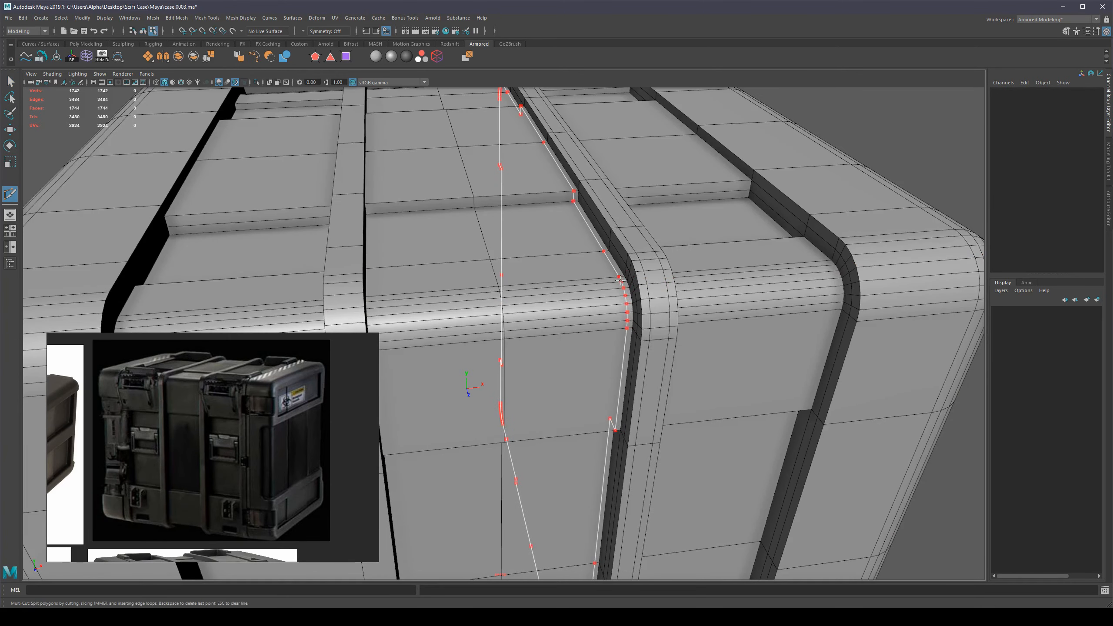
left_click(622, 303, "ctrl")
Step: Insert a matching supporting edge loop along the right strap's base on the side facing the end section
left_click_drag(687, 298, 613, 296, "alt")
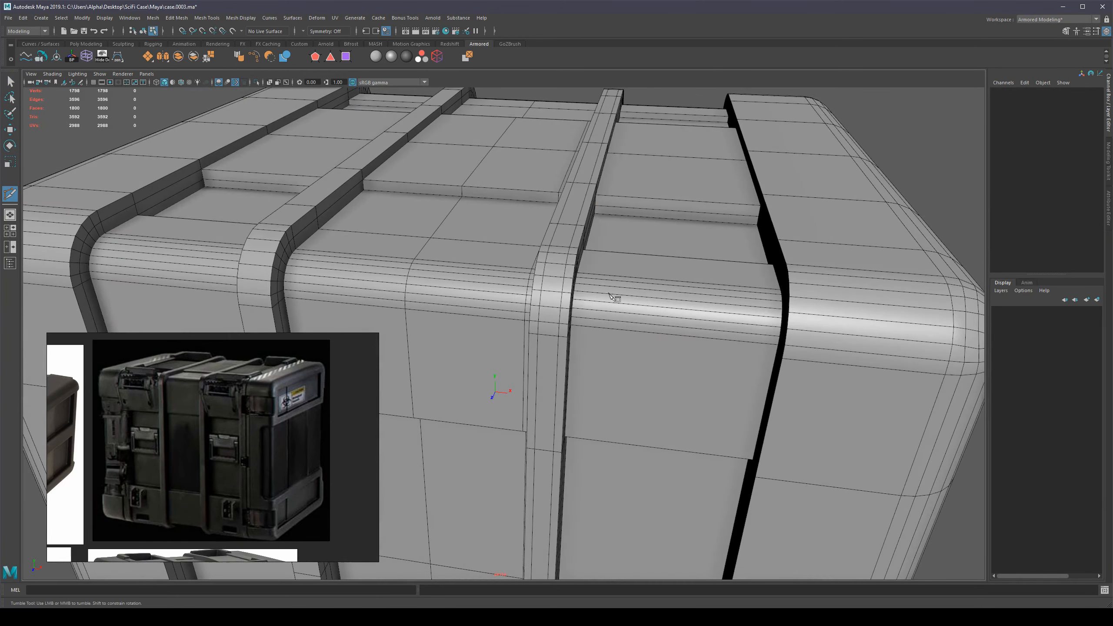
left_click(580, 278, "ctrl")
right_click_drag(784, 289, 684, 300, "alt")
left_click_drag(685, 303, 618, 301, "alt")
right_click_drag(619, 301, 566, 359, "alt")
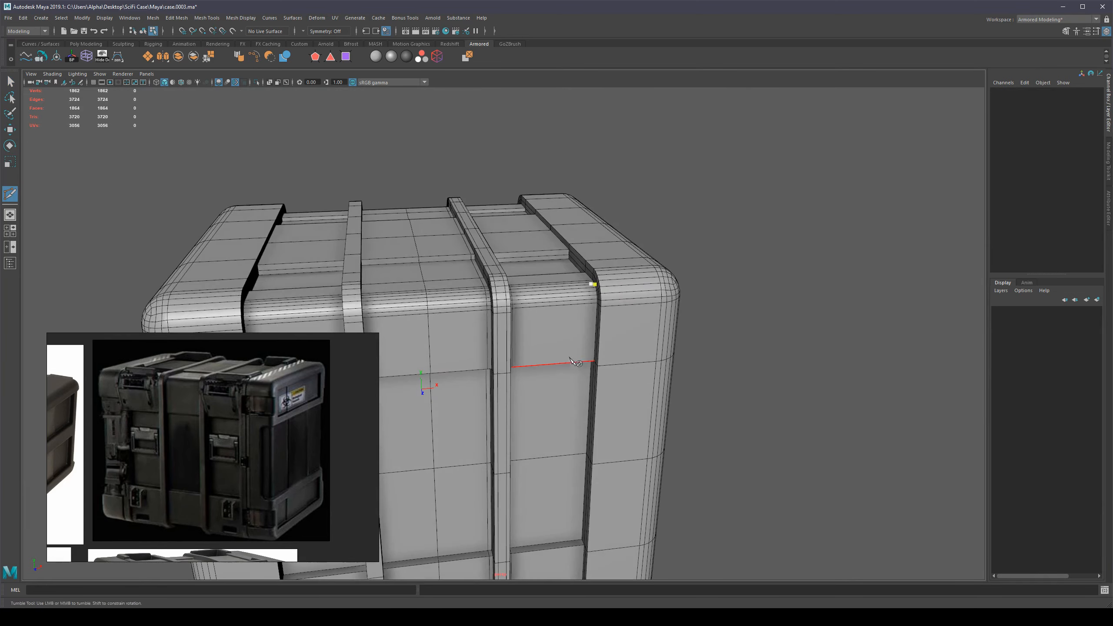
key("q")
Step: Preview the case smoothed at a higher subdivision level and examine the right strap's supported edges
key("3")
middle_click_drag(553, 358, 605, 316, "alt")
key("F8")
left_click(754, 298)
left_click_drag(750, 299, 720, 313, "alt")
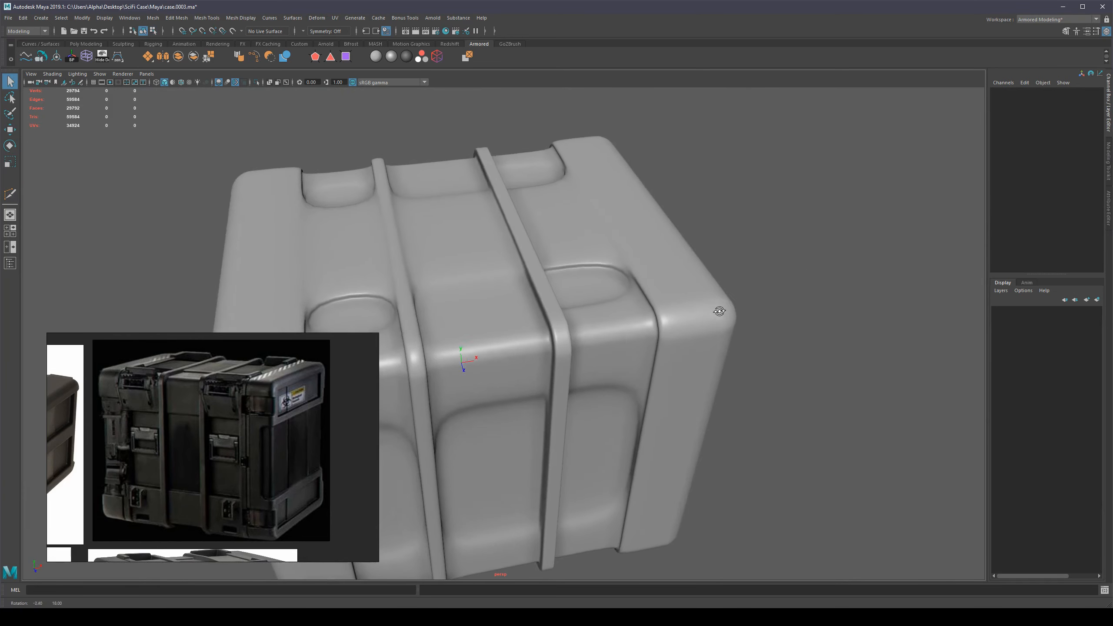
right_click_drag(720, 313, 574, 355, "alt")
left_click_drag(574, 356, 534, 362, "alt")
left_click(571, 350)
scroll(571, 353, "up", 10)
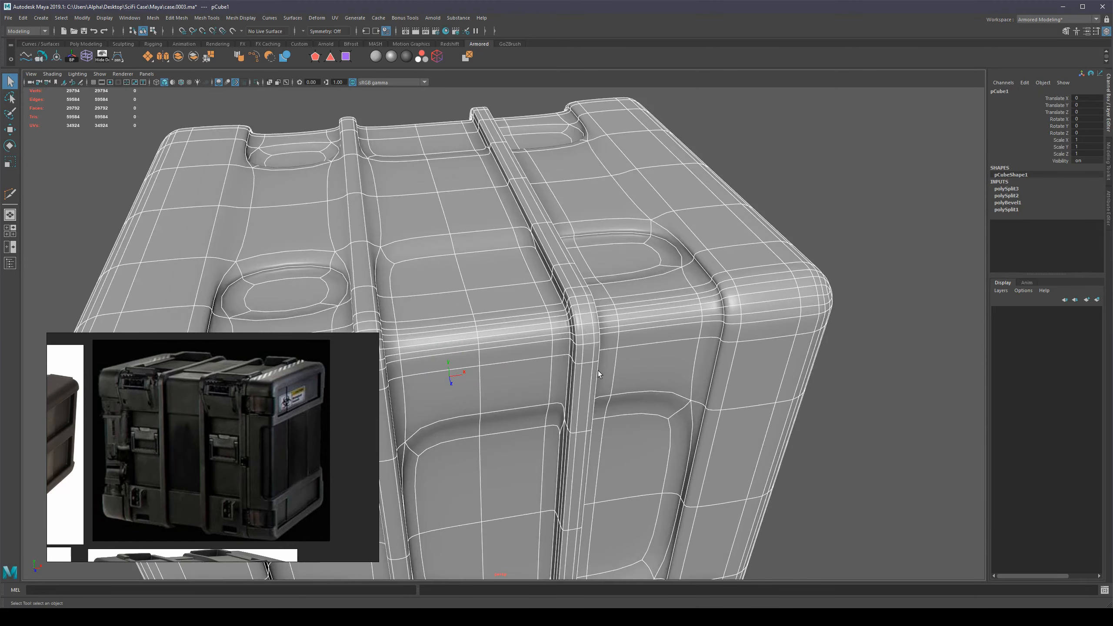
key("Page_Up")
scroll(665, 353, "down", 6)
key("alt+d")
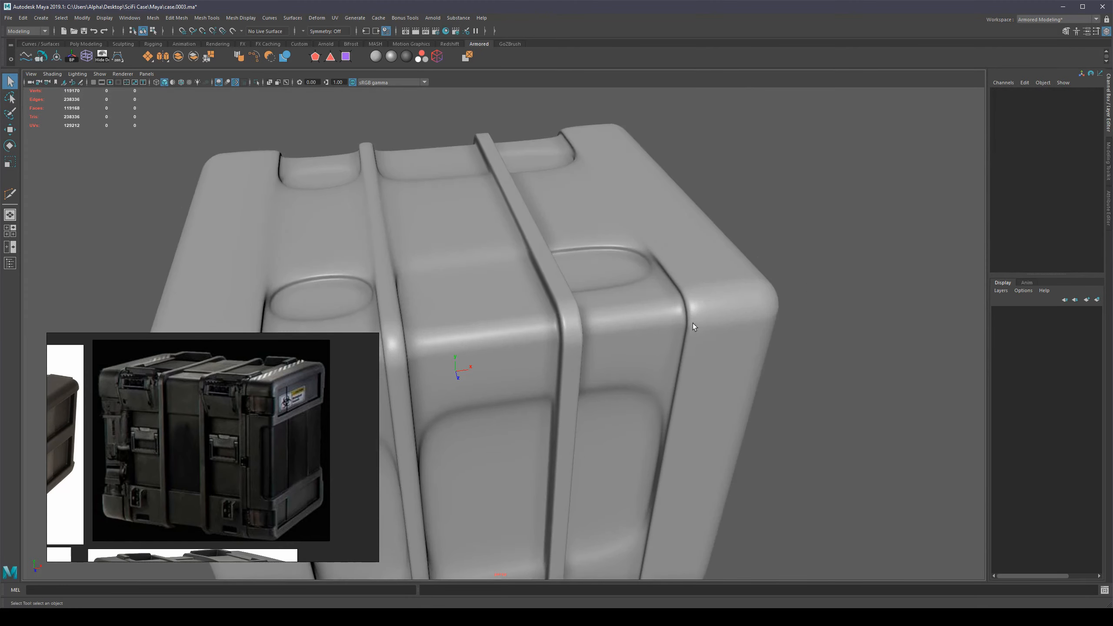
left_click_drag(692, 324, 666, 315, "alt")
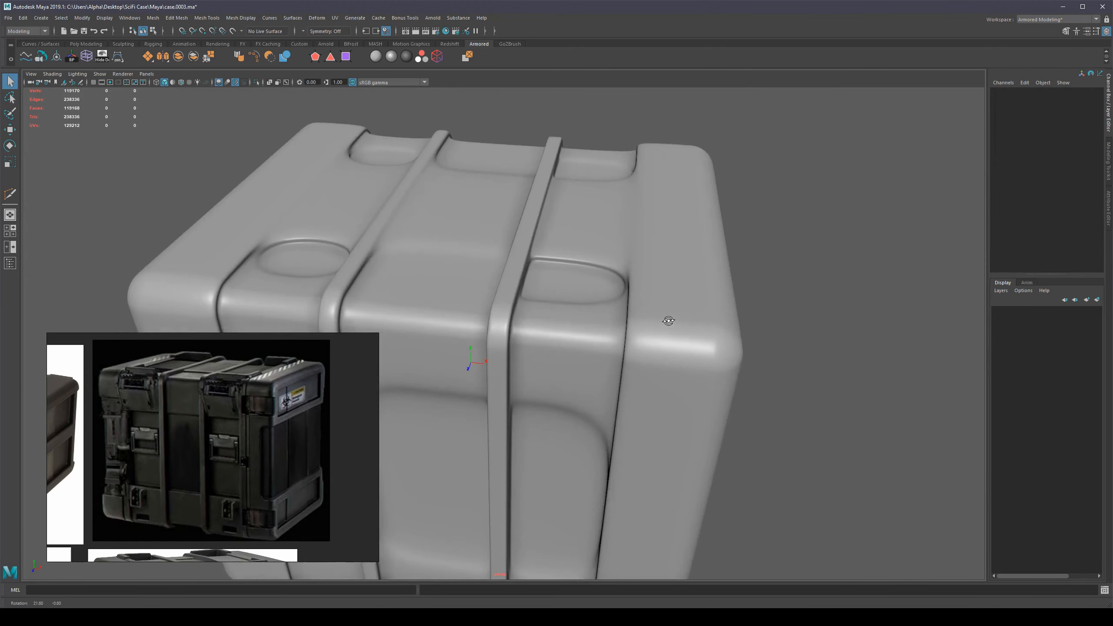
Step: Compare the smoothed and unsmoothed case around the top recesses and strap bases
scroll(546, 324, "down", 5)
left_click(553, 334)
scroll(581, 373, "up", 5)
key("1")
left_click_drag(581, 372, 581, 249, "alt")
scroll(581, 248, "up", 4)
middle_click_drag(583, 247, 583, 253, "alt")
scroll(584, 253, "down", 6)
left_click_drag(583, 254, 649, 292, "alt")
key("3")
left_click_drag(461, 270, 586, 402, "alt")
key("1")
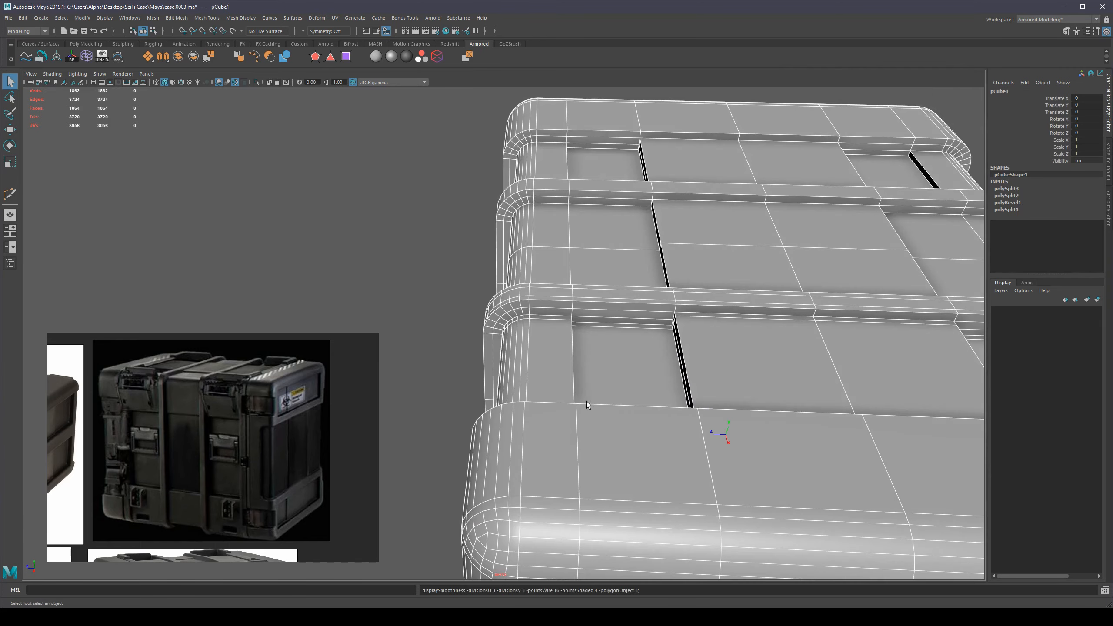
key("3")
left_click(434, 259)
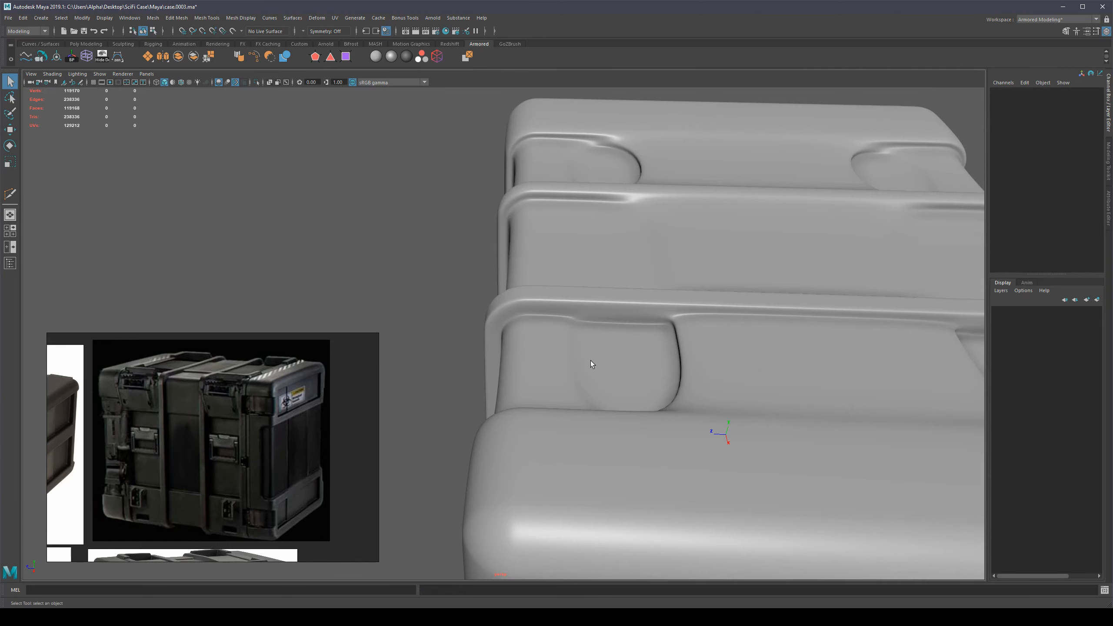
Step: Apply a lattice to the inner wall of the top recess beside the right strap and switch to its lattice points
right_click_drag(590, 360, 590, 333)
key("1")
left_click_drag(572, 355, 624, 333, "alt")
left_click(87, 56)
right_click_drag(799, 126, 800, 104)
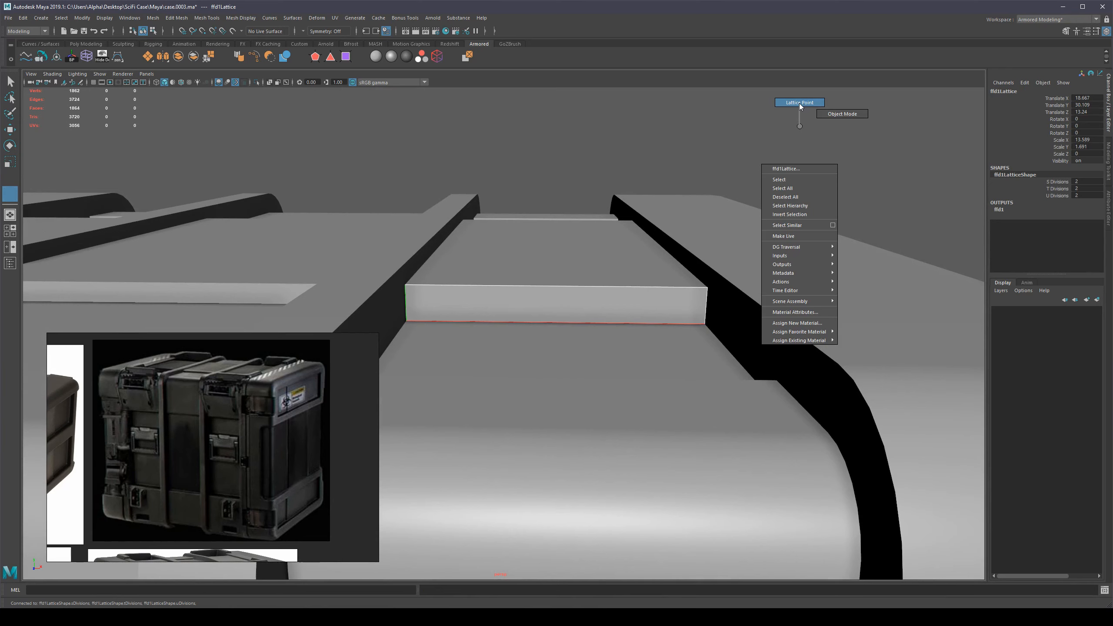
left_click_drag(739, 278, 742, 273, "alt")
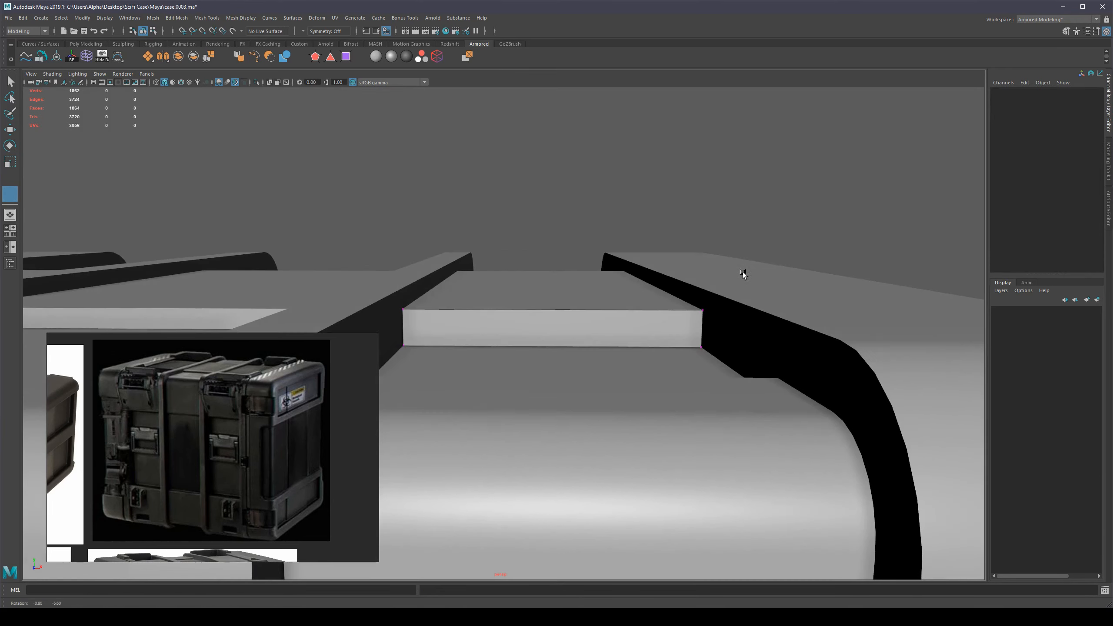
Step: Move the lattice's upper points toward the case's centre so the recess's inner wall slopes
left_click_drag(849, 227, 364, 330)
left_click_drag(644, 318, 552, 337, "alt")
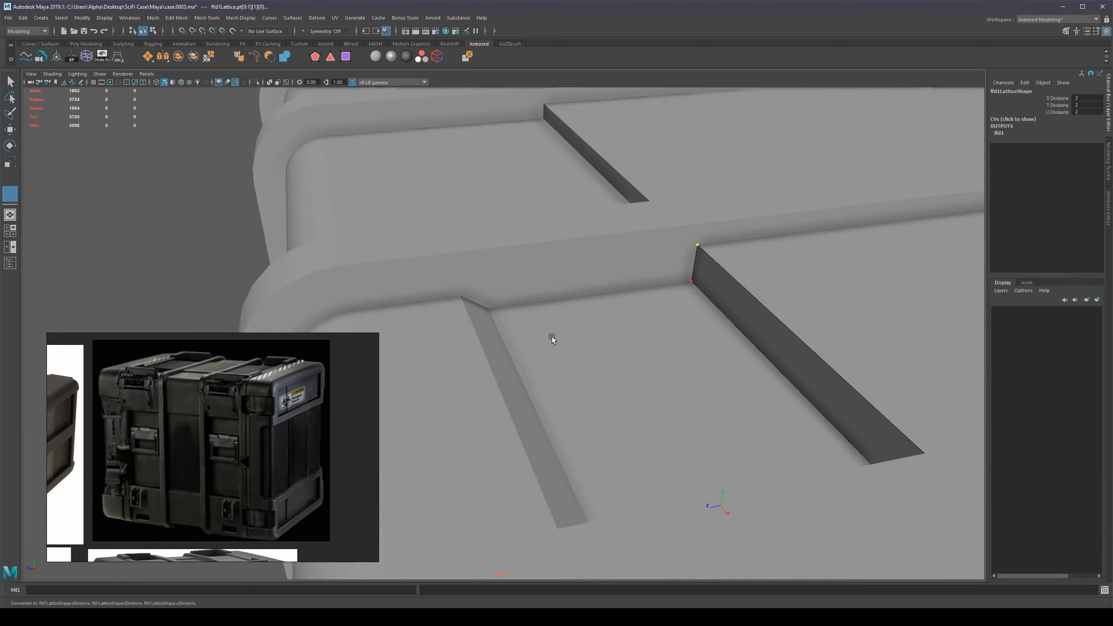
scroll(634, 353, "down", 3)
mouse_move(634, 353)
left_mouse_down("alt")
mouse_move(644, 376)
mouse_move(651, 361)
mouse_move(671, 361)
mouse_move(633, 376)
mouse_move(660, 353)
mouse_move(641, 351)
mouse_move(713, 351)
mouse_move(658, 353)
mouse_move(686, 352)
mouse_move(680, 367)
mouse_move(699, 373)
mouse_move(671, 351)
mouse_move(646, 369)
mouse_move(676, 359)
left_mouse_up("alt")
key("w")
key("alt+5")
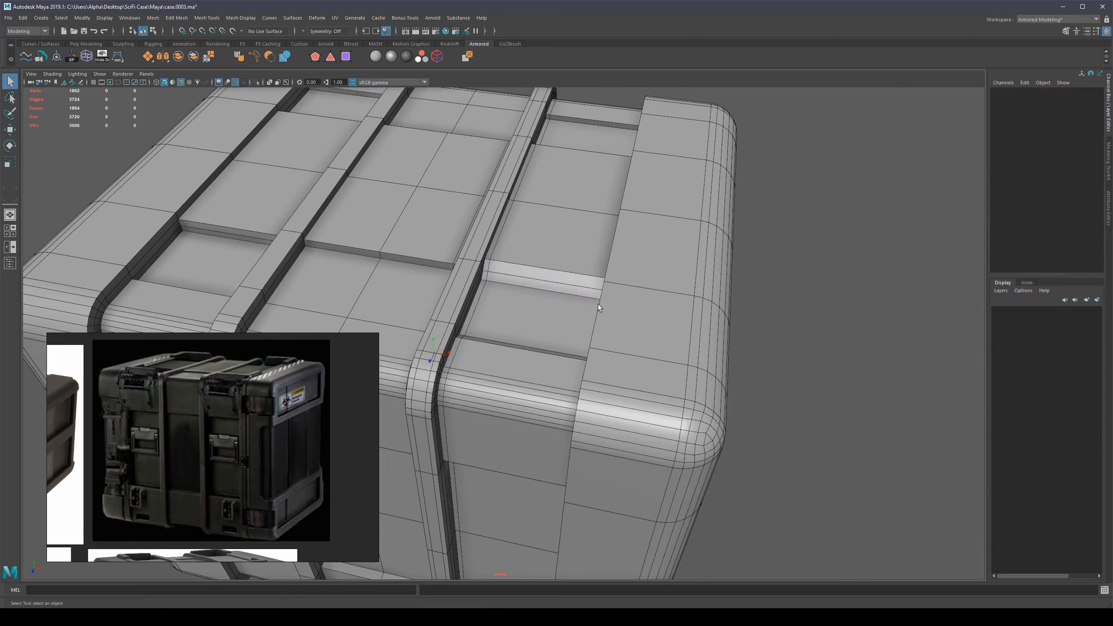
Step: Examine the sloped recess wall and the wireframe of the case's top from several angles
left_click_drag(598, 305, 527, 265, "alt")
left_click(527, 264)
left_click_drag(682, 276, 779, 277, "alt")
middle_click_drag(778, 275, 899, 248, "alt")
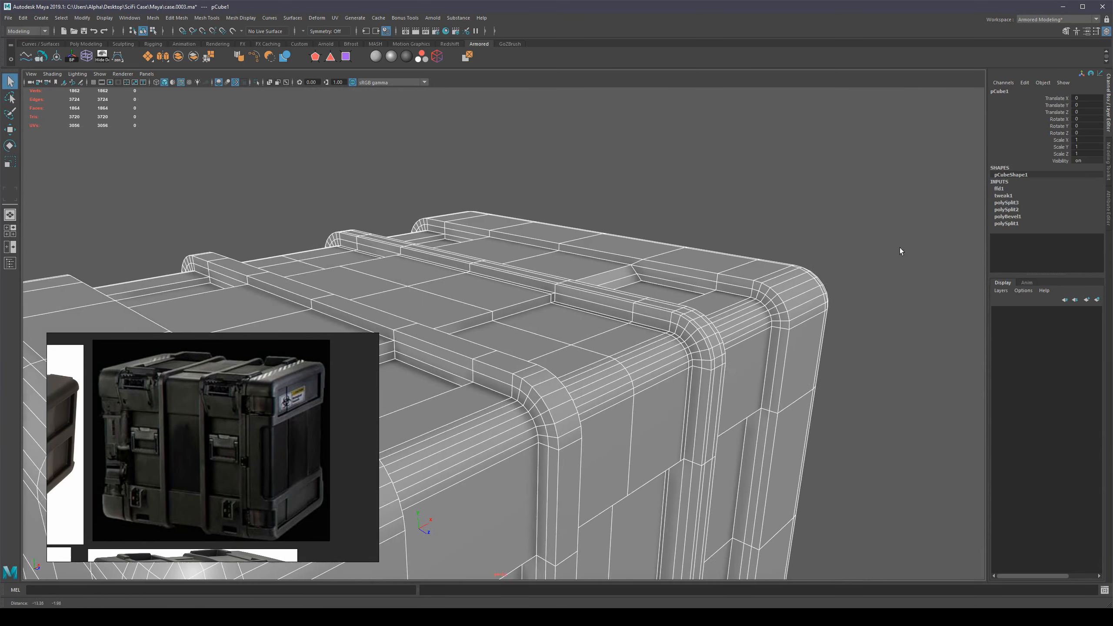
key("a")
left_click(786, 250)
right_click_drag(456, 306, 631, 305, "alt")
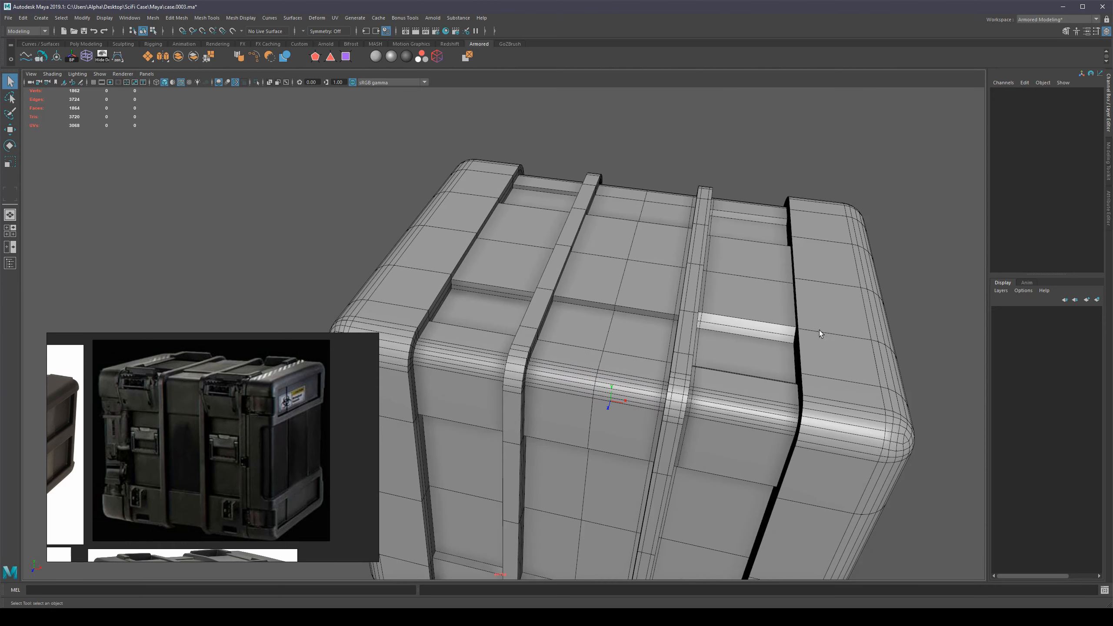
left_click_drag(819, 330, 772, 285, "alt")
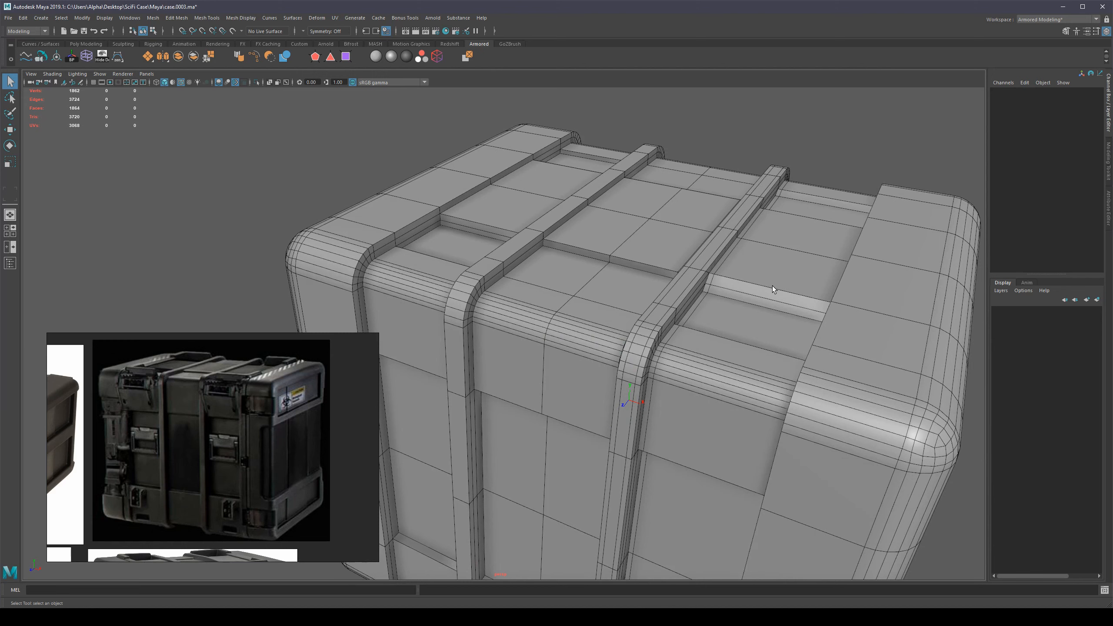
right_click_drag(776, 217, 720, 364, "alt")
left_click_drag(720, 364, 775, 313, "alt")
middle_click_drag(680, 223, 682, 260, "alt")
right_click_drag(682, 260, 713, 261, "alt")
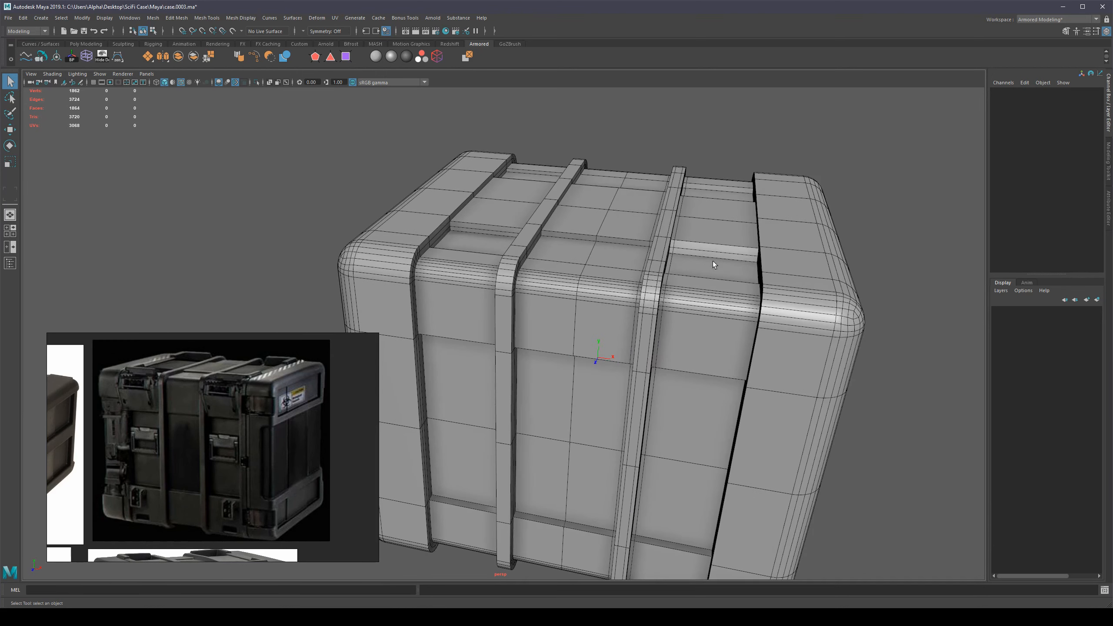
Step: Preview the case smoothed and shaded without wireframe, examining its front and top recesses from several angles
right_click_drag(401, 206, 438, 206, "alt")
left_click_drag(455, 206, 423, 228, "alt")
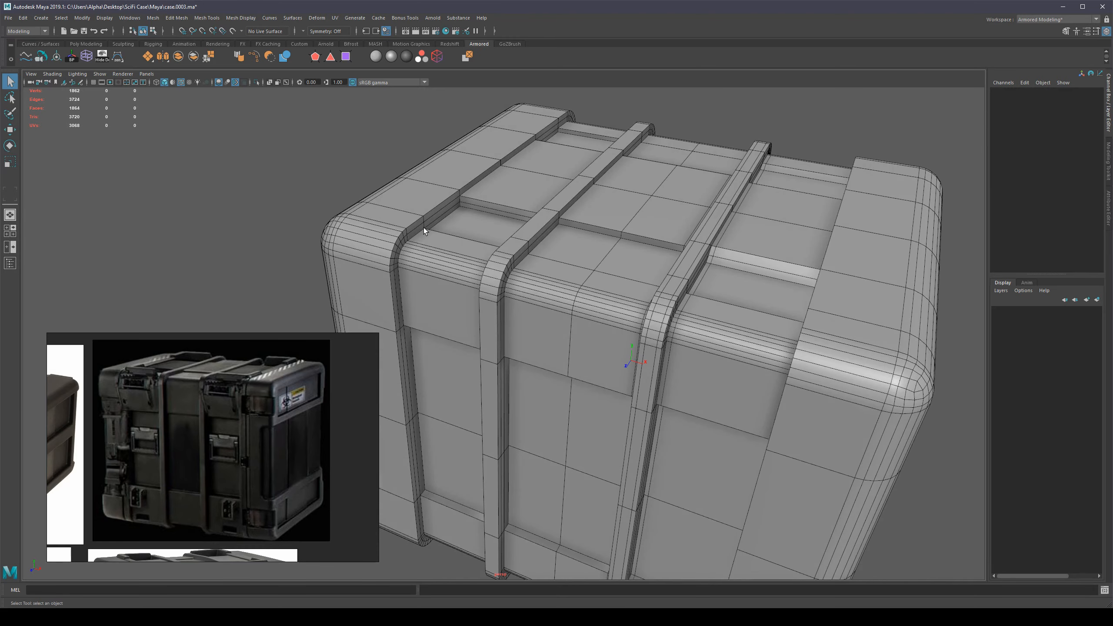
scroll(553, 293, "down", 3)
left_click_drag(609, 324, 602, 311, "alt")
key("3")
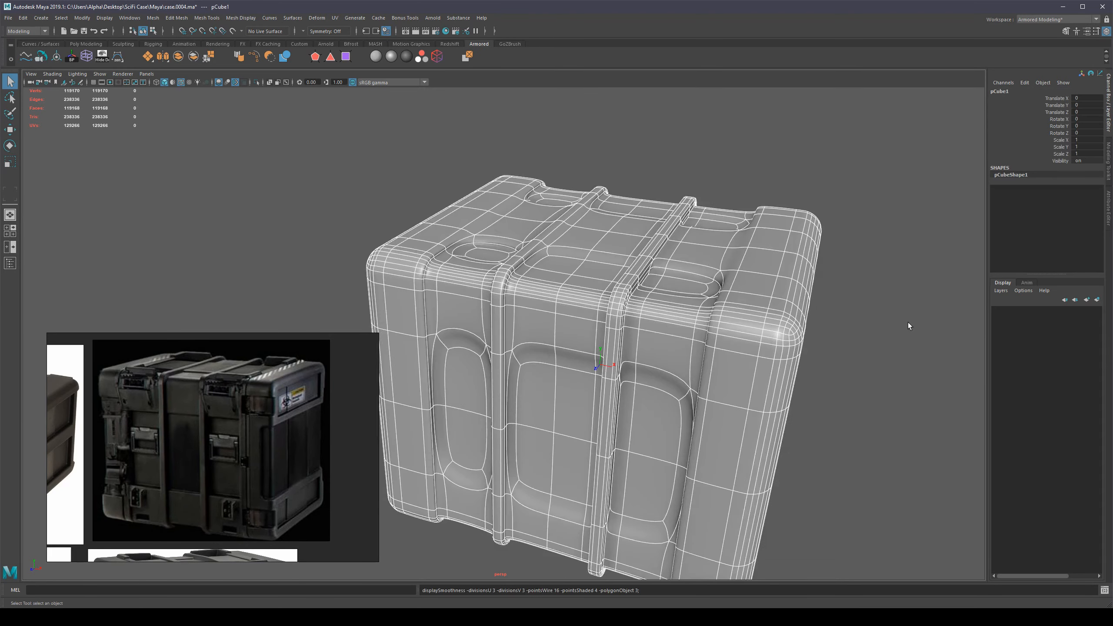
left_click(907, 322)
key("alt+5")
left_click_drag(678, 361, 765, 343, "alt")
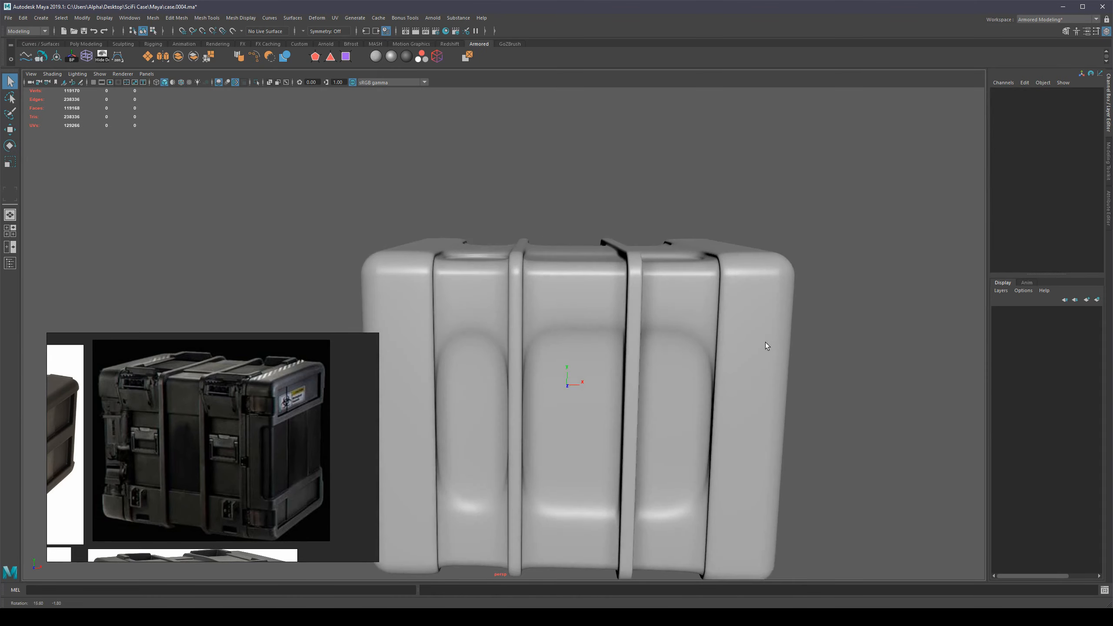
middle_click_drag(766, 343, 682, 314, "alt")
scroll(671, 301, "up", 3)
Step: Compare the smoothed and unsmoothed mesh around the upper lip of the front recesses
left_click(553, 302)
key("1")
left_click_drag(588, 324, 597, 303, "alt")
left_click_drag(447, 298, 457, 288, "alt")
key("3")
key("1")
scroll(630, 280, "down", 5)
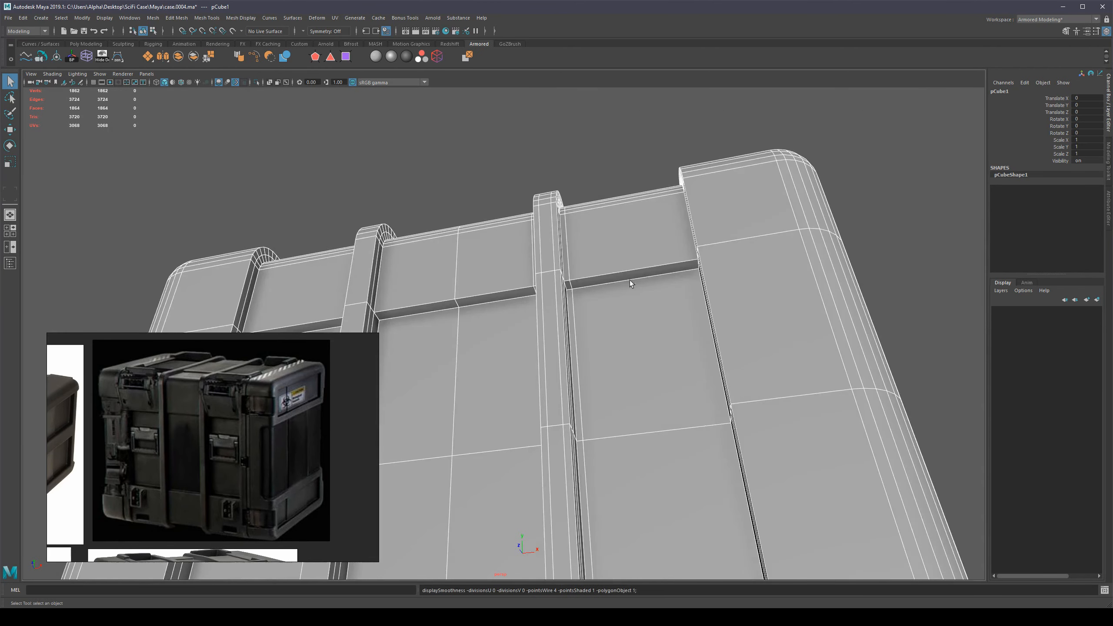
scroll(629, 280, "up", 1)
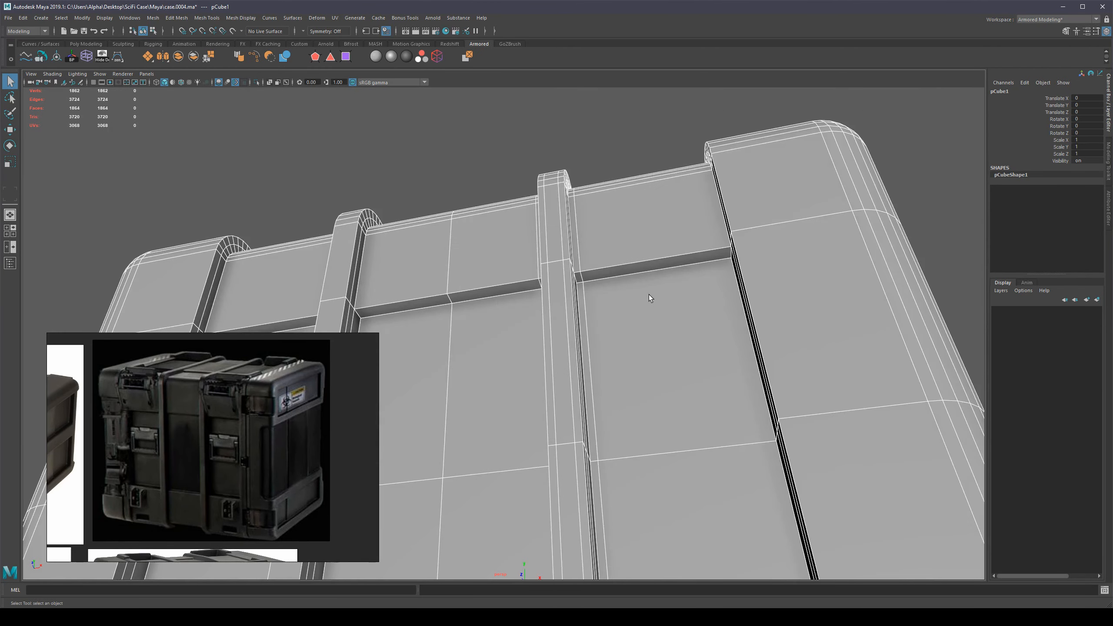
Step: Bevel the upper lip edges of the front's middle recess and the recess beside it with an offset of 0.816
right_click_drag(649, 294, 635, 263)
scroll(626, 259, "up", 4)
left_click_drag(627, 259, 603, 233, "alt")
double_click(633, 213)
scroll(632, 299, "down", 5)
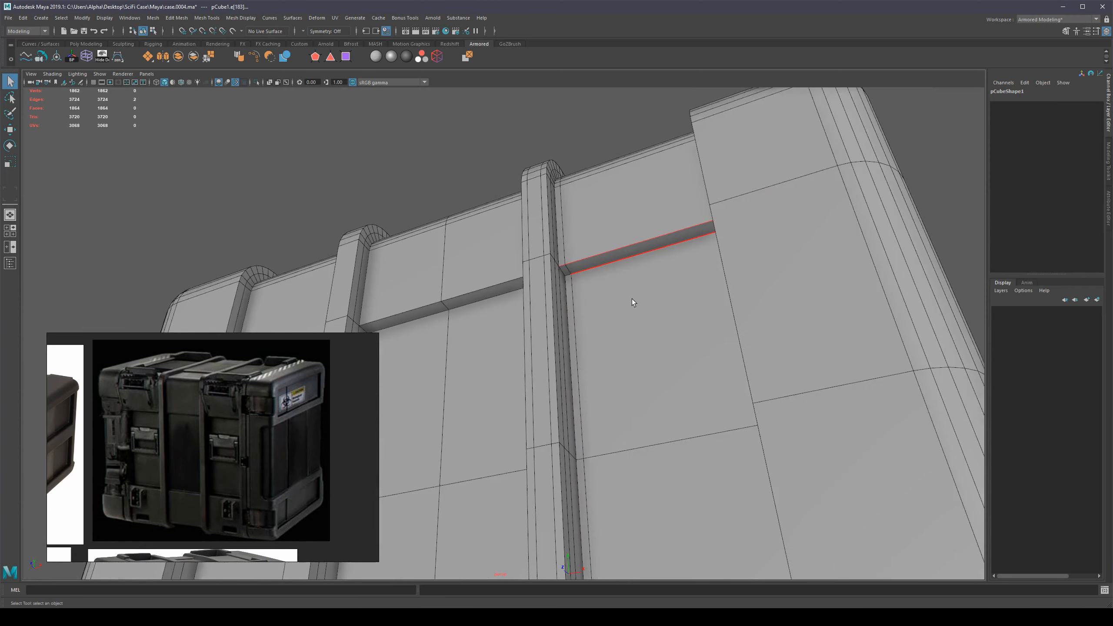
left_click_drag(597, 301, 571, 317, "alt")
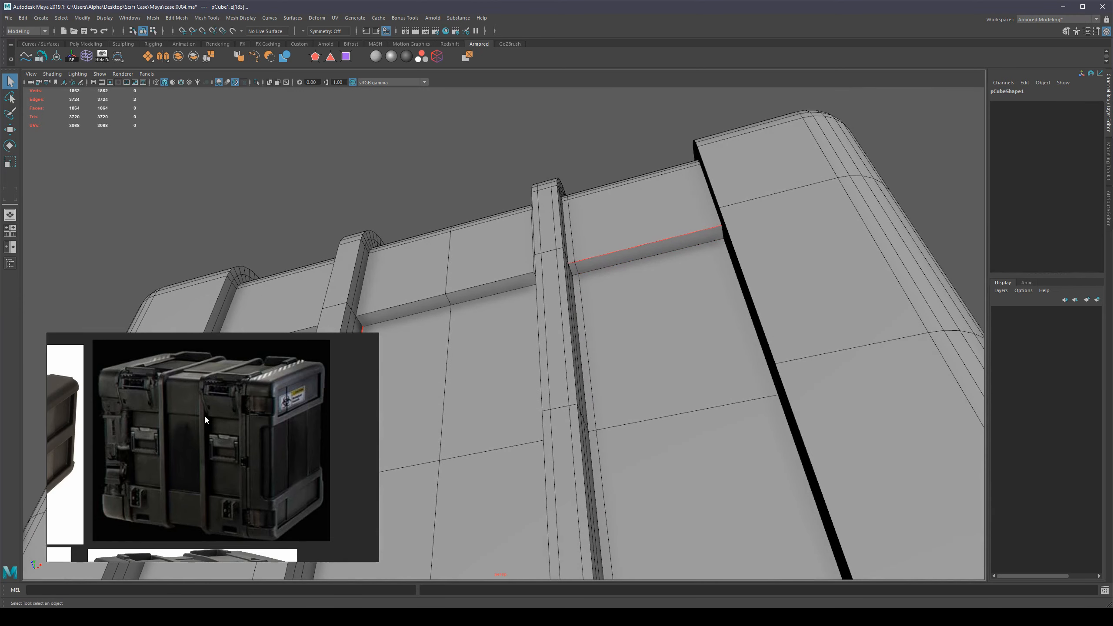
left_click_drag(666, 286, 659, 269, "alt")
scroll(659, 269, "up", 3)
left_click_drag(481, 259, 504, 266, "alt")
double_click(485, 268, "shift")
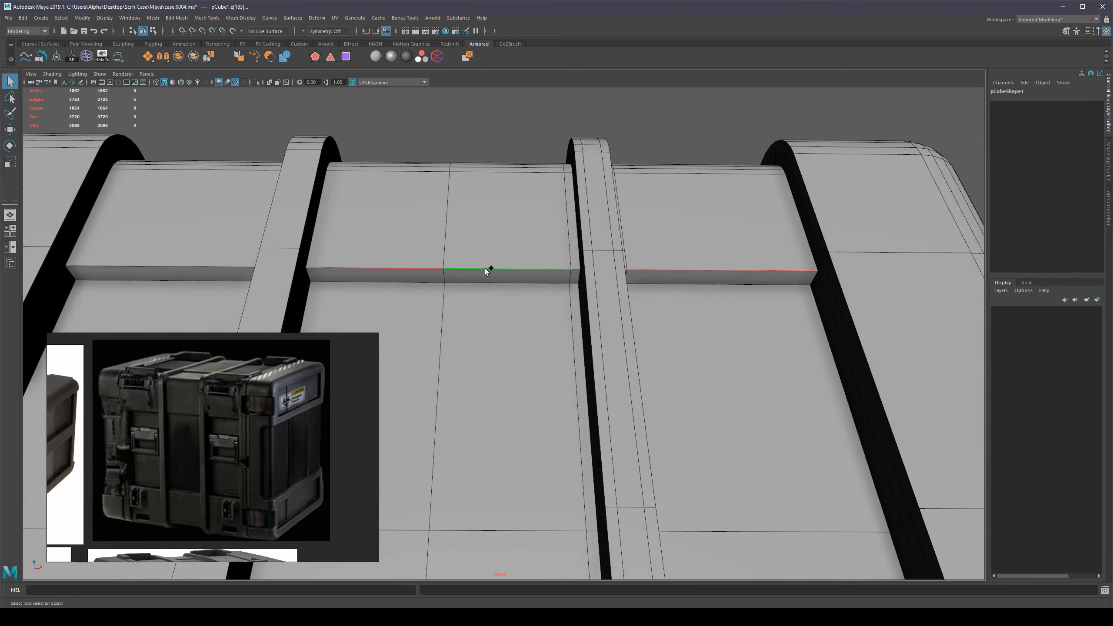
left_click_drag(630, 280, 723, 360, "alt")
key("ctrl+b")
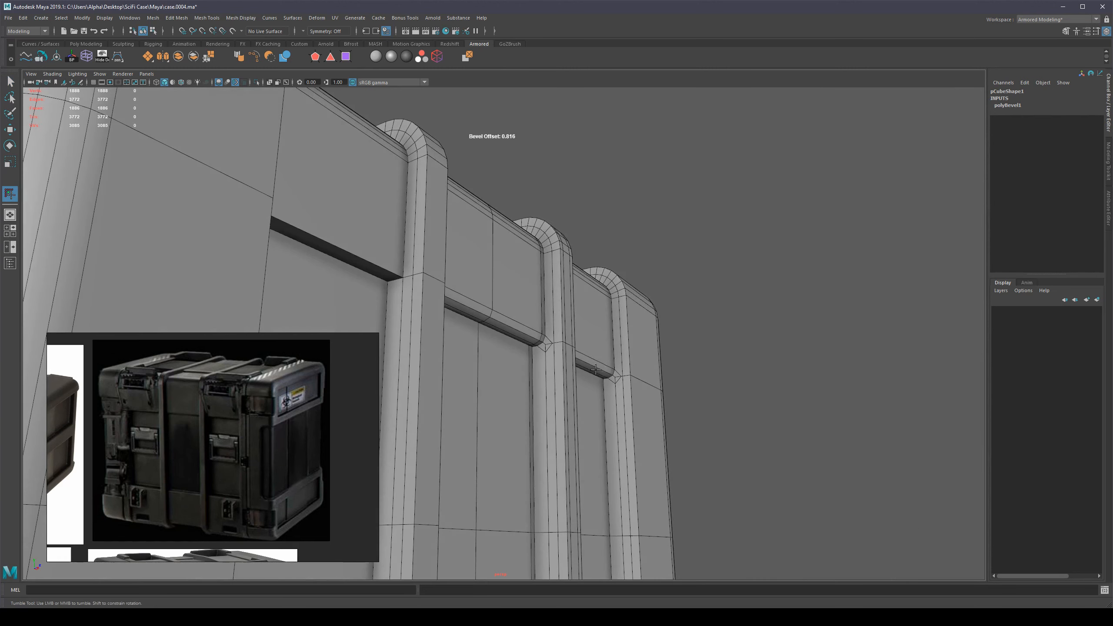
left_click_drag(596, 369, 832, 349, "alt")
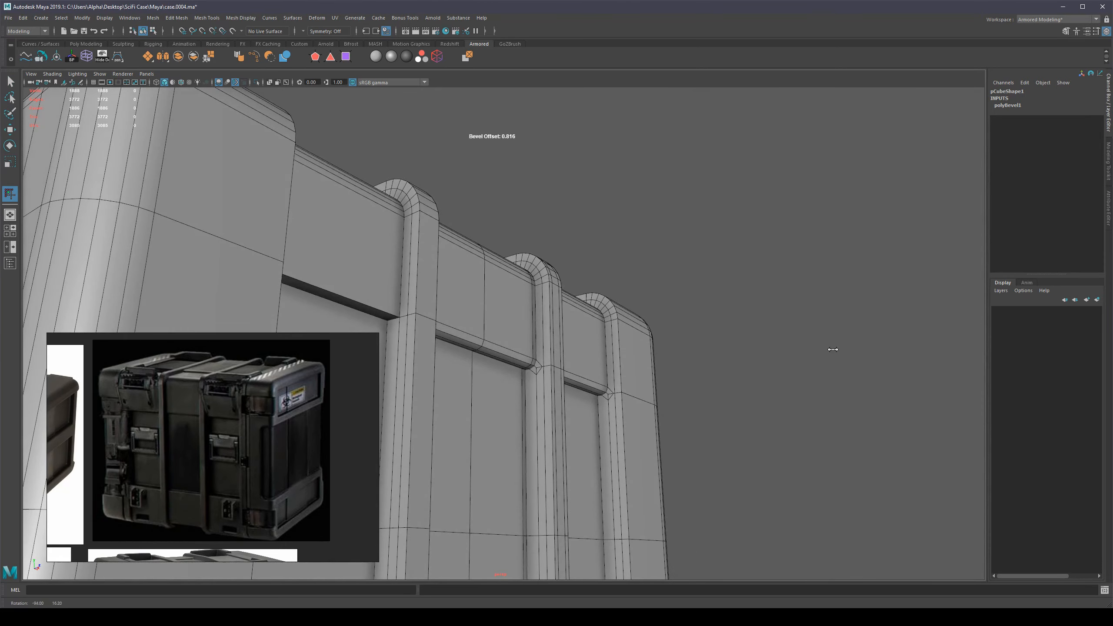
key("q")
Step: Try to target-weld the lower vertex of the bevelled lip's corner onto the neighbouring strap vertex
left_click_drag(758, 350, 639, 351, "alt")
left_click(741, 319)
left_click_drag(741, 319, 720, 338, "alt")
scroll(563, 323, "up", 4)
scroll(643, 317, "up", 4)
scroll(717, 337, "up", 5)
middle_click_drag(769, 295, 621, 327, "alt")
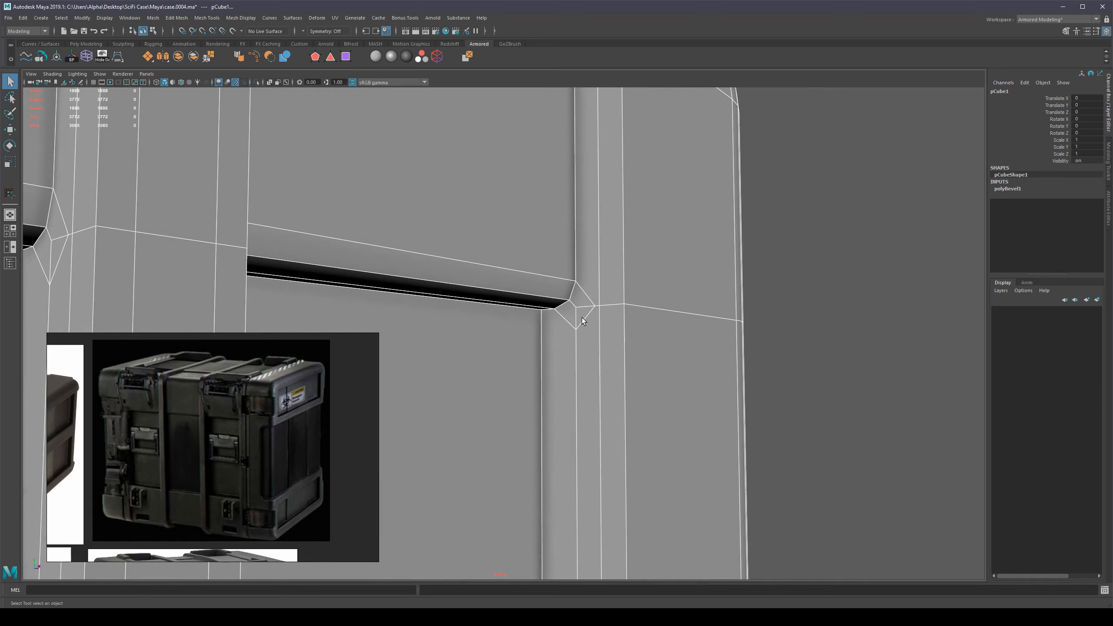
right_click_drag(596, 336, 552, 327)
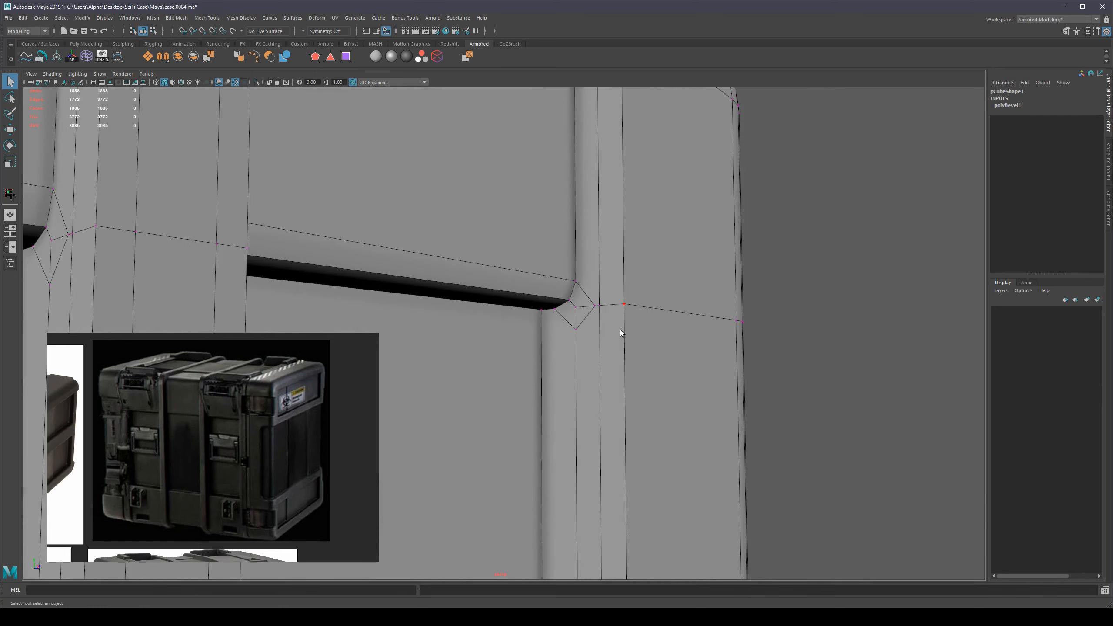
key("ctrl+z")
key("ctrl+z")
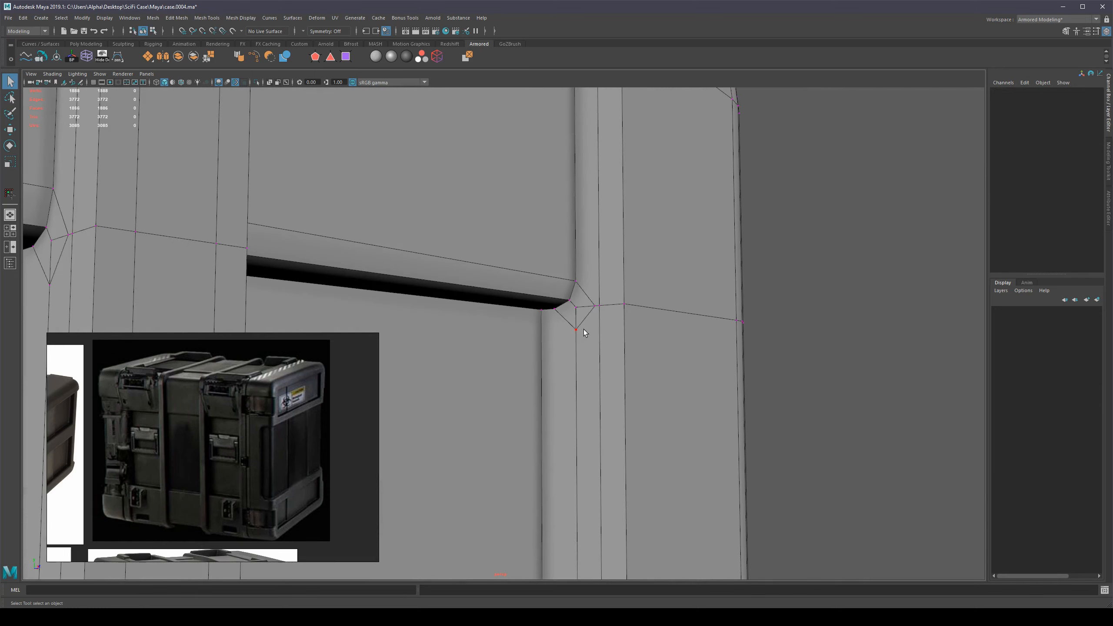
left_click(584, 328)
right_click_drag(636, 315, 642, 275, "shift")
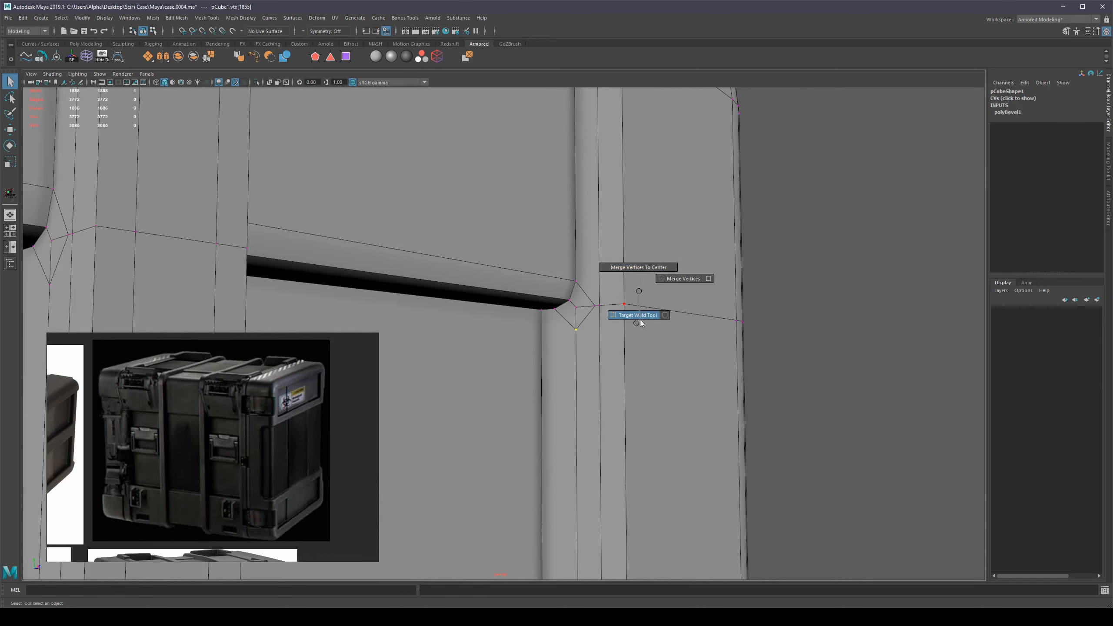
right_click_drag(640, 321, 638, 315, "shift")
left_click_drag(576, 330, 609, 304)
left_click_drag(594, 337, 678, 343, "alt")
scroll(678, 342, "down", 8)
key("ctrl+z")
key("ctrl+z")
Step: Inspect the topology where the bevelled lip meets the strap, selecting the narrow face directly below the bevel corner
key("q")
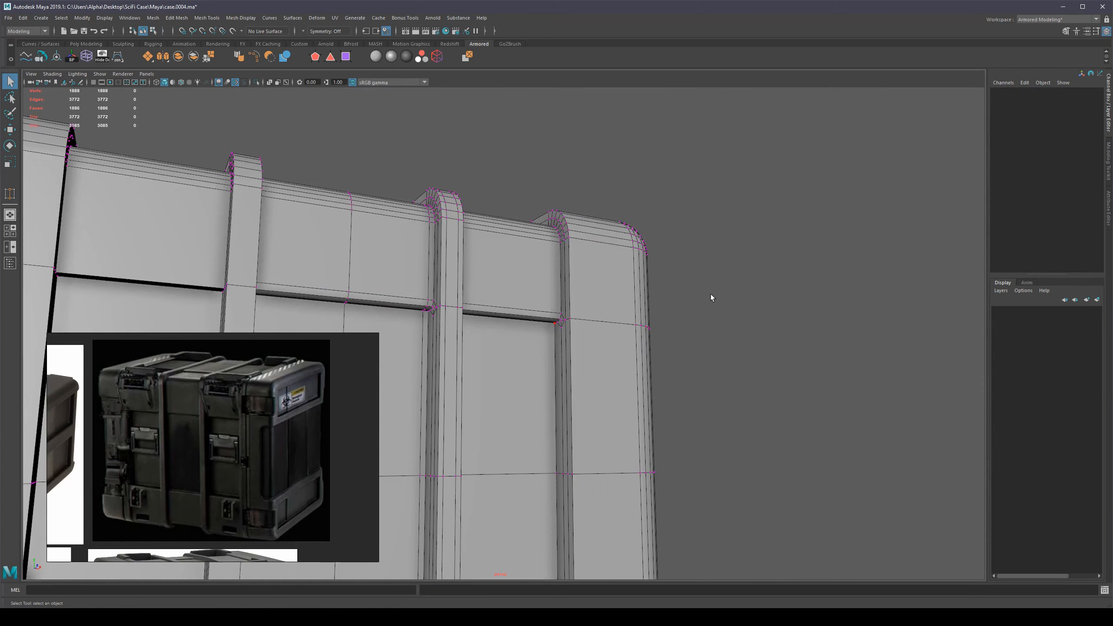
key("F8")
middle_click_drag(607, 319, 733, 300, "alt")
left_click(734, 300)
mouse_move(677, 278)
left_mouse_down("alt")
mouse_move(558, 242)
mouse_move(727, 263)
mouse_move(728, 309)
mouse_move(816, 286)
mouse_move(669, 233)
mouse_move(672, 271)
left_mouse_up("alt")
left_click(609, 278)
scroll(610, 276, "up", 4)
key("ctrl+shift+x")
key("q")
key("F8")
scroll(727, 263, "up", 5)
left_click(315, 56)
key("F8")
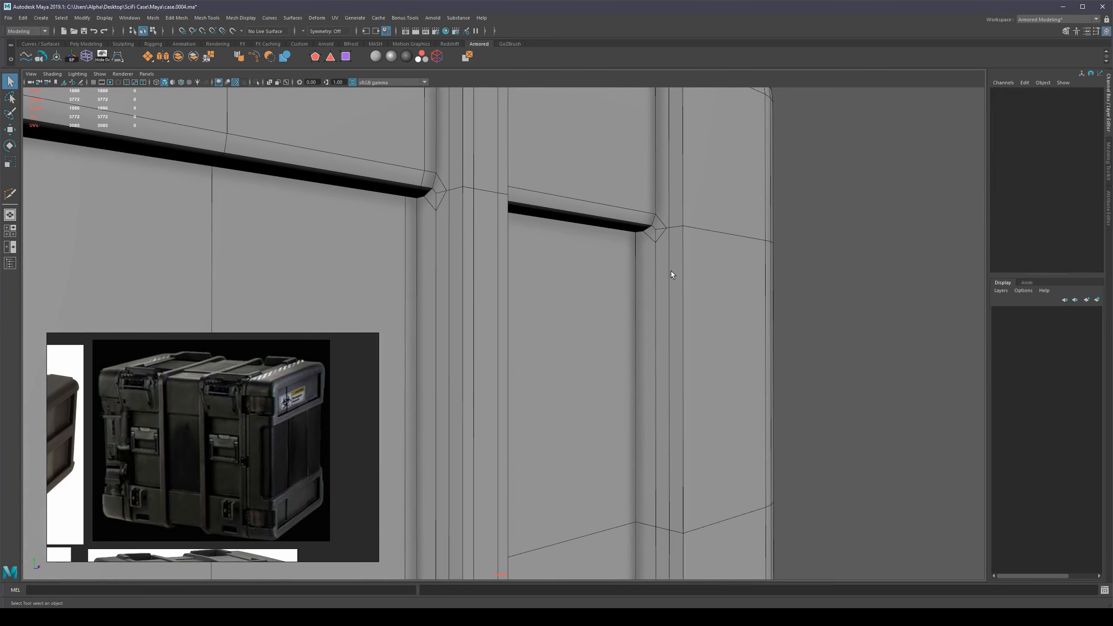
left_click(663, 280)
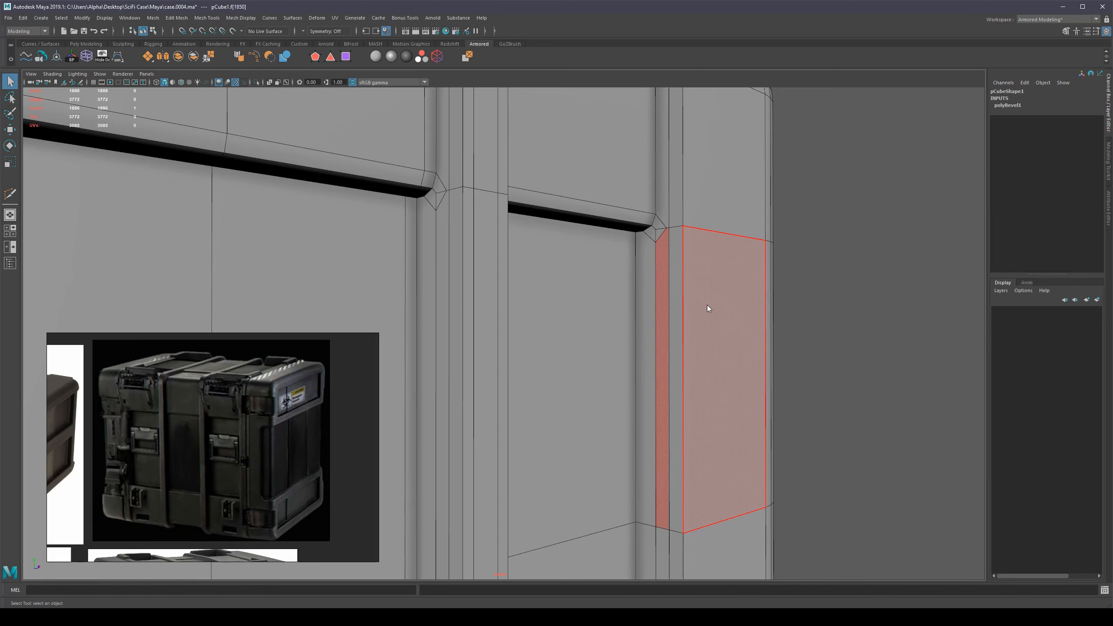
right_click_drag(707, 305, 927, 346, "shift")
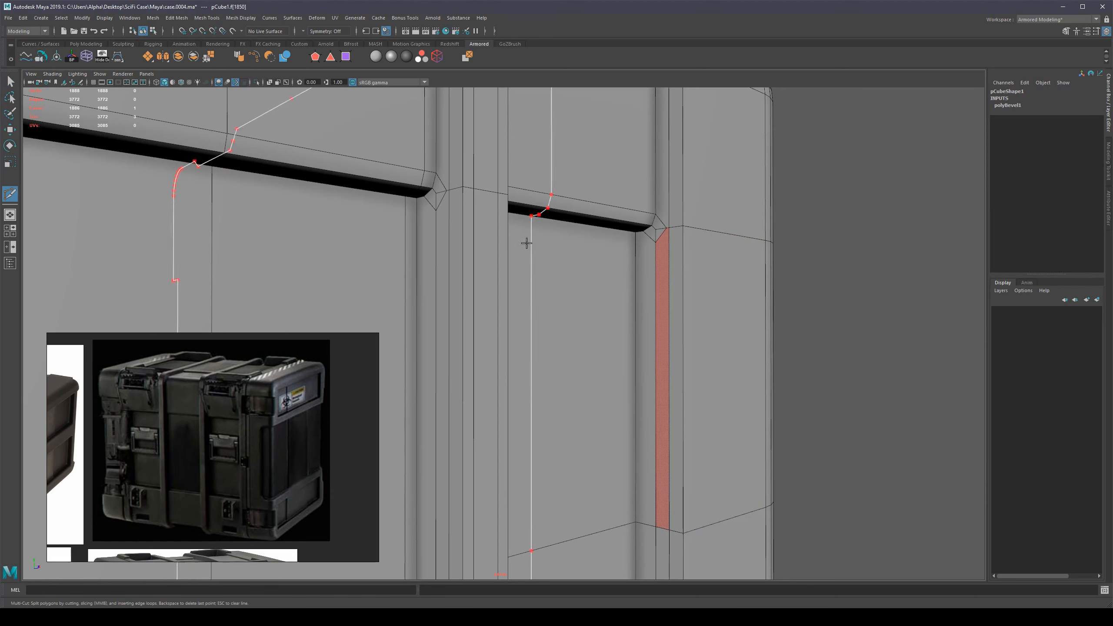
left_click(498, 227)
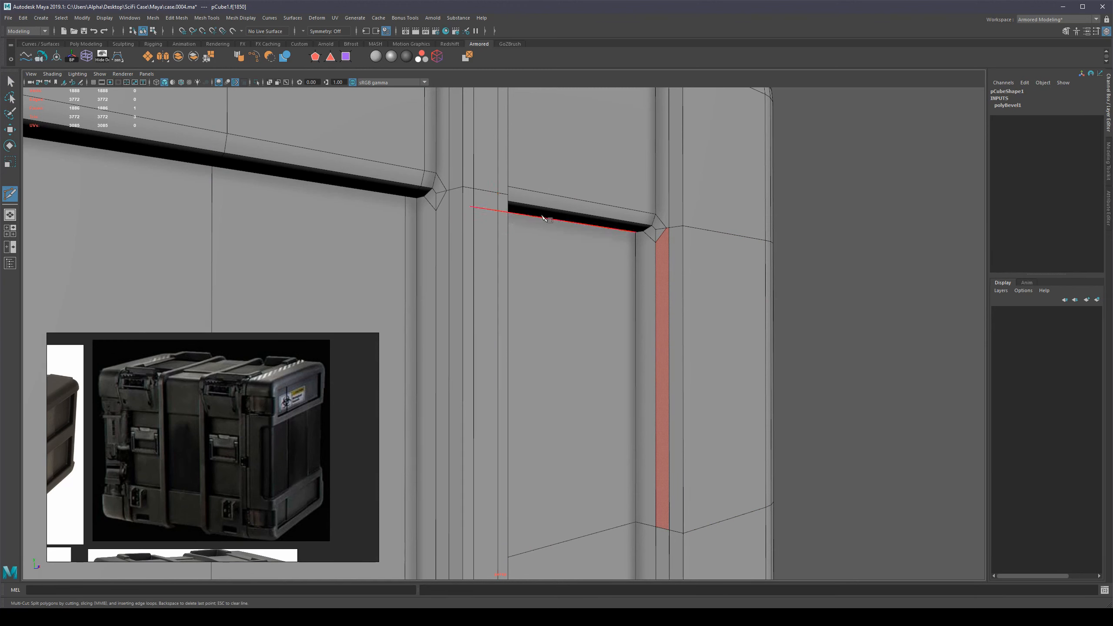
scroll(587, 256, "down", 5)
left_click_drag(624, 298, 734, 265, "alt")
key("q")
key("F8")
left_click(731, 274)
left_click_drag(694, 312, 701, 279, "alt")
left_click(522, 306)
scroll(528, 285, "up", 5)
scroll(659, 300, "up", 4)
right_click_drag(701, 277, 665, 309, "shift")
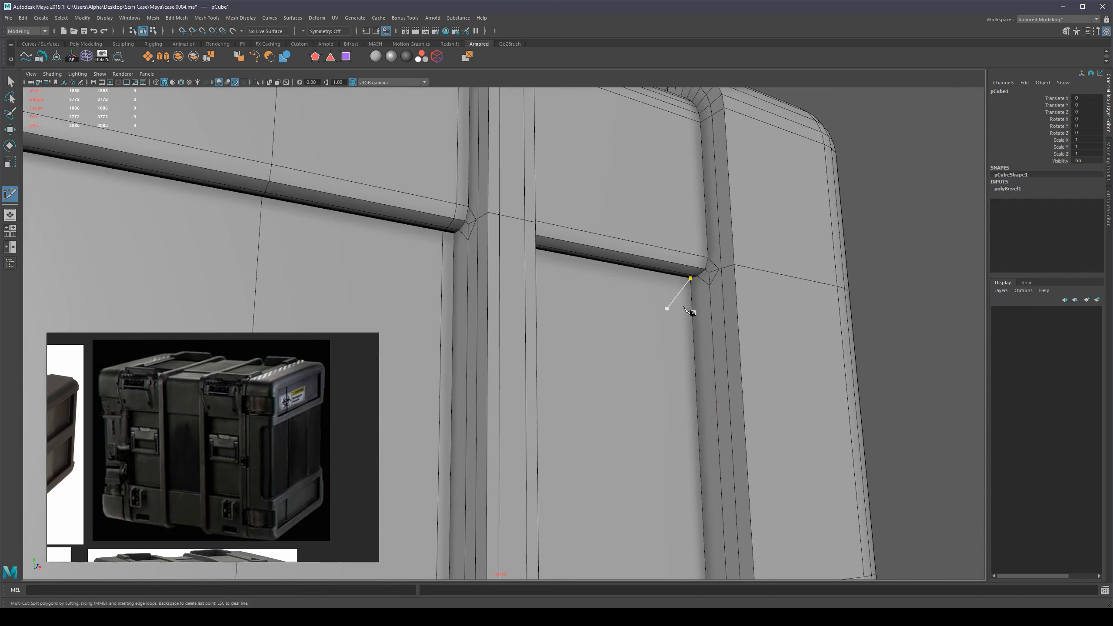
right_click_drag(532, 300, 572, 321, "alt")
left_click_drag(573, 320, 633, 325, "alt")
key("q")
Step: Connect the ring of vertical edges around the case below the upper recess lip using one segment and slide 0.50
right_click_drag(632, 332, 636, 267)
scroll(639, 316, "down", 4)
left_click_drag(651, 348, 651, 341, "alt")
middle_click_drag(652, 344, 733, 326, "alt")
key("4")
left_click_drag(737, 327, 360, 310, "alt")
left_click_drag(558, 324, 643, 331, "alt")
right_click_drag(692, 329, 706, 341, "alt")
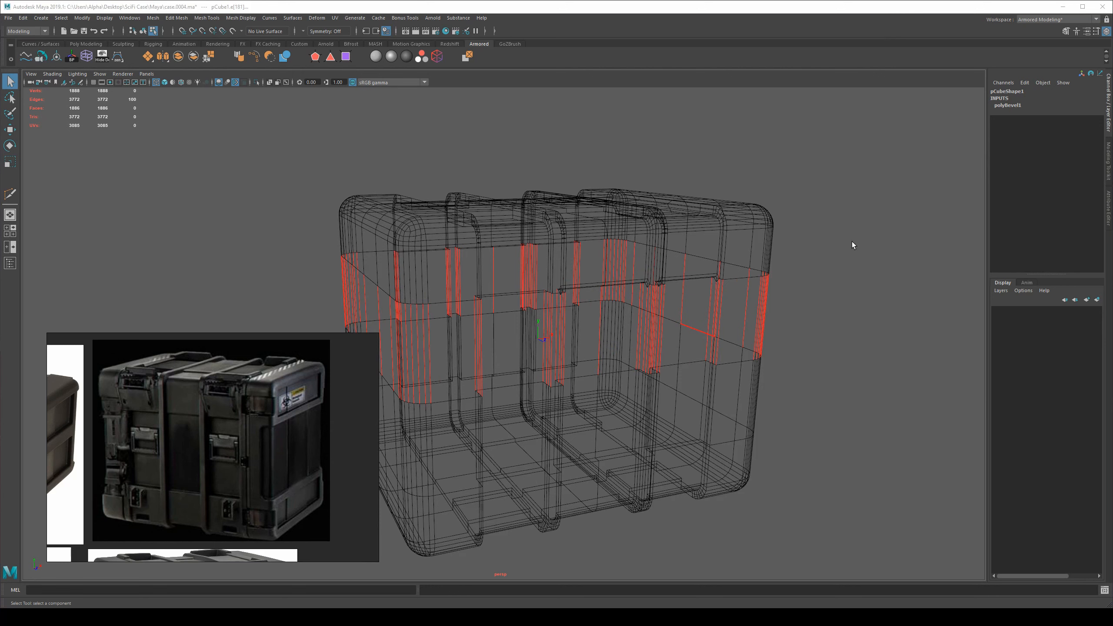
key("f")
key("5")
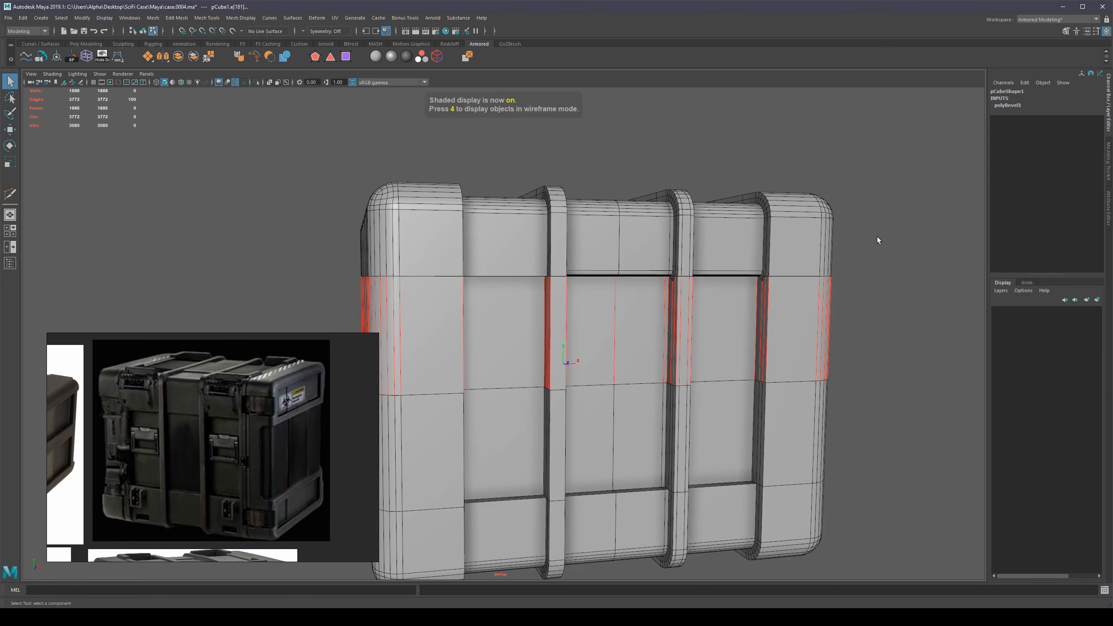
middle_click_drag(832, 289, 834, 264, "alt")
mouse_move(866, 281)
left_mouse_down("alt")
mouse_move(884, 283)
mouse_move(871, 287)
mouse_move(878, 312)
left_mouse_up("alt")
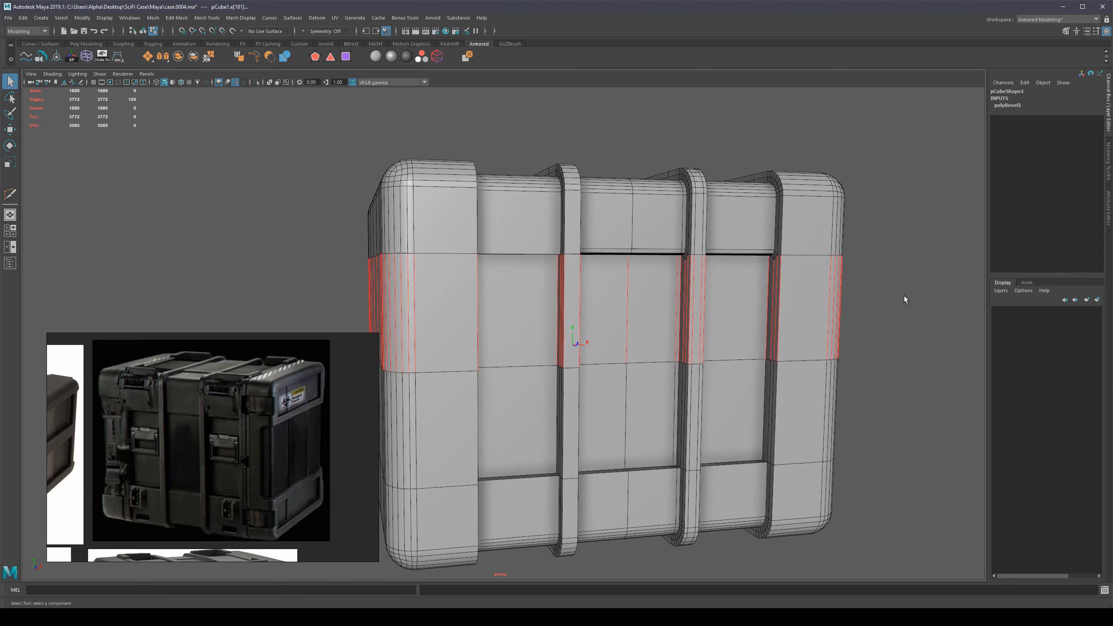
left_click(1109, 150)
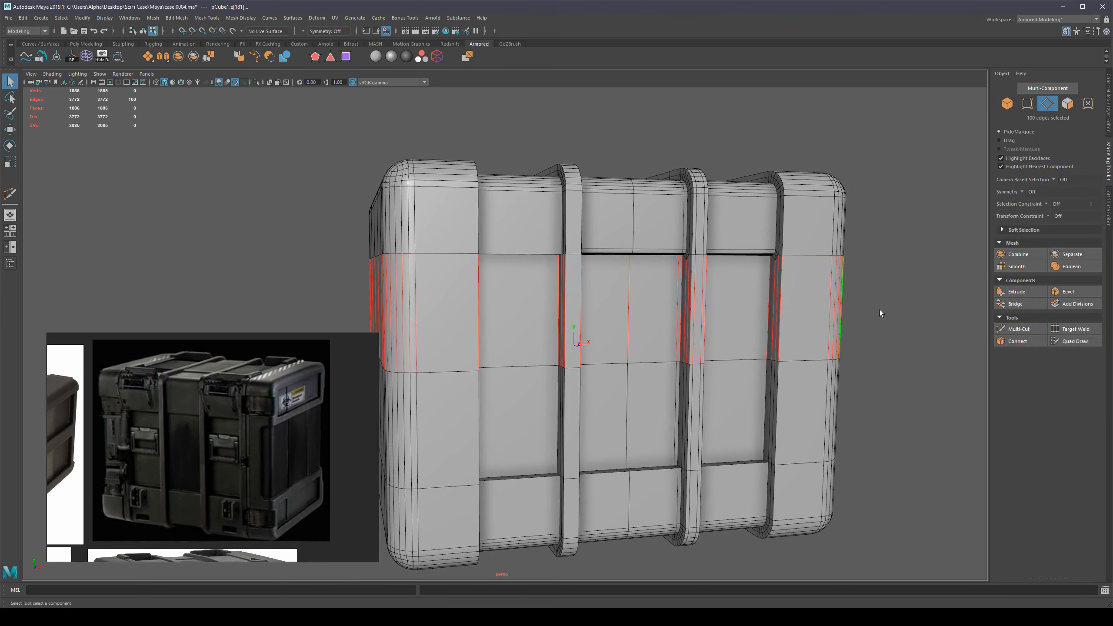
left_click(1005, 338)
left_click_drag(781, 372, 864, 293, "alt")
middle_click_drag(754, 292, 711, 260, "alt")
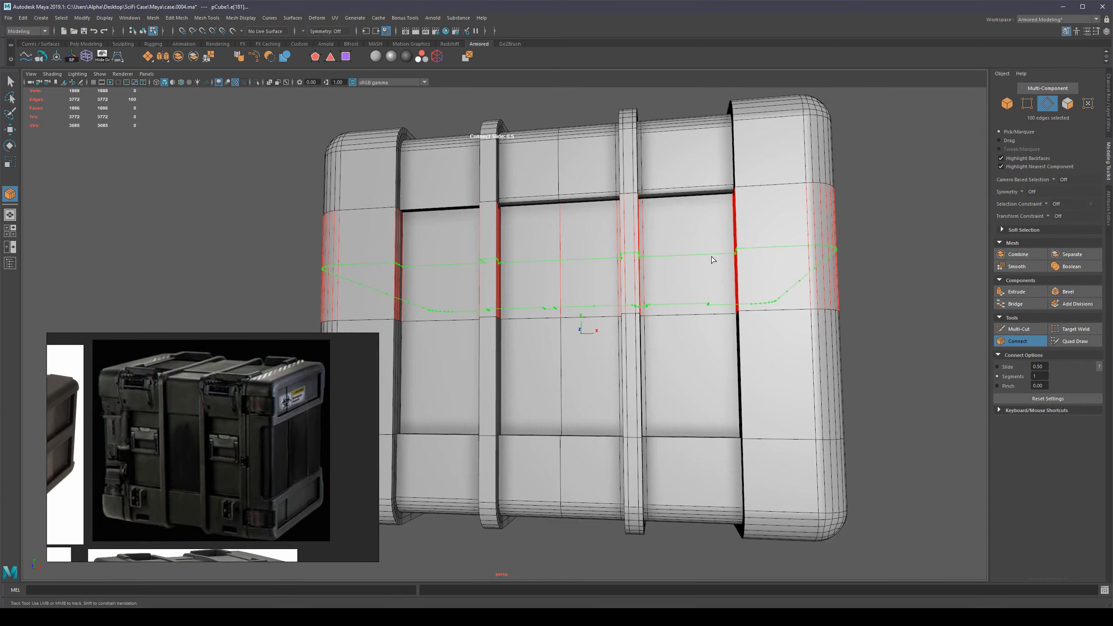
mouse_move(712, 260)
left_mouse_down("alt")
mouse_move(751, 268)
mouse_move(701, 260)
left_mouse_up("alt")
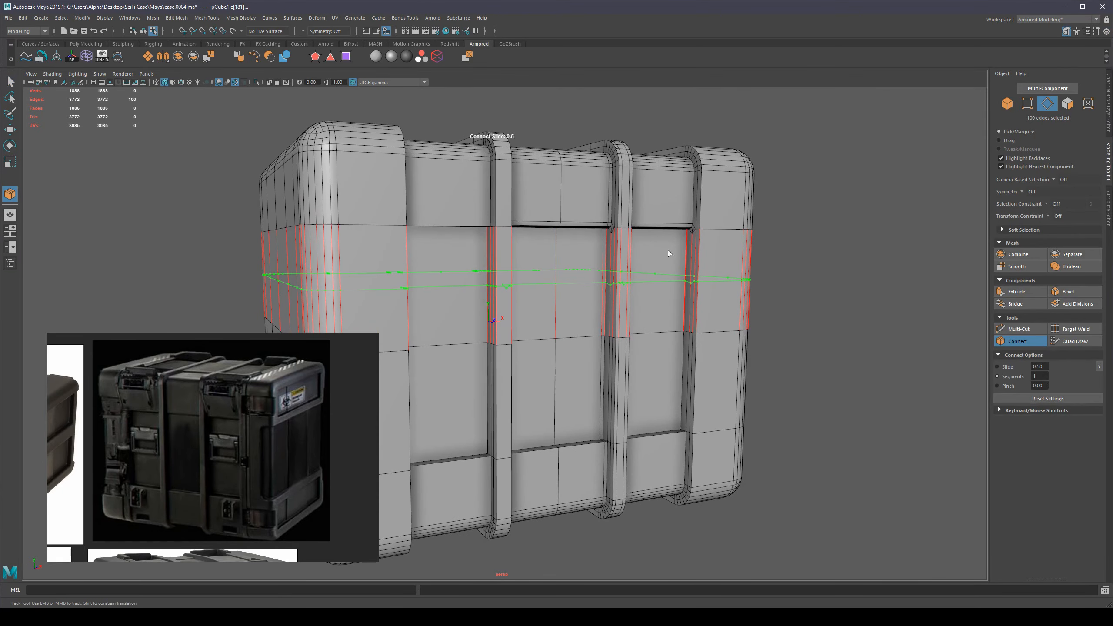
middle_click_drag(644, 319, 669, 330, "alt")
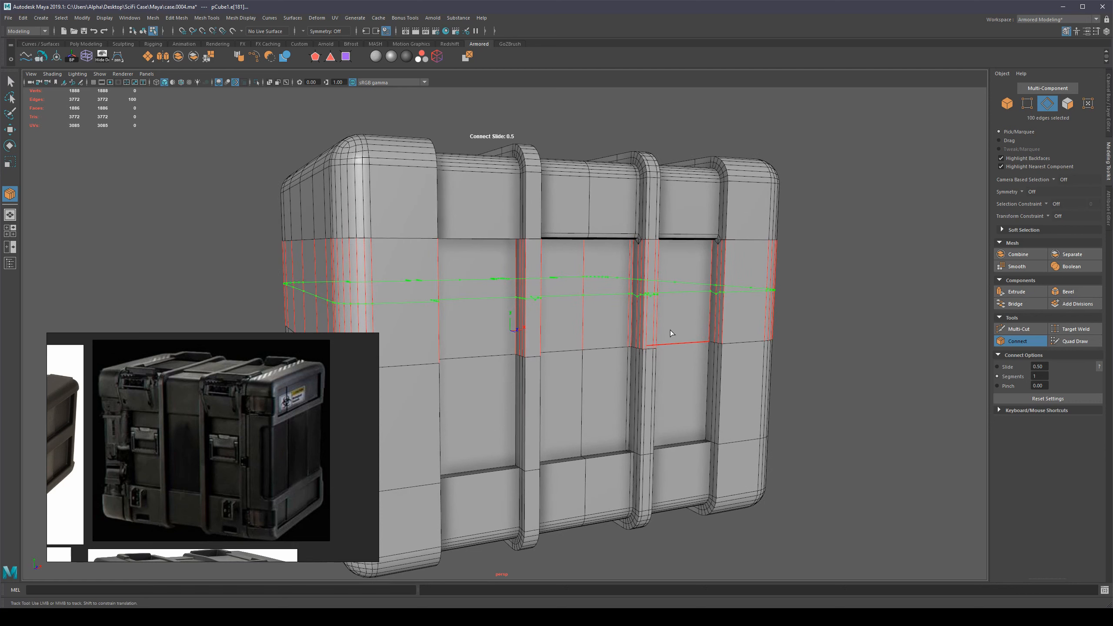
left_click_drag(709, 306, 770, 312, "alt")
right_click_drag(770, 312, 823, 354, "alt")
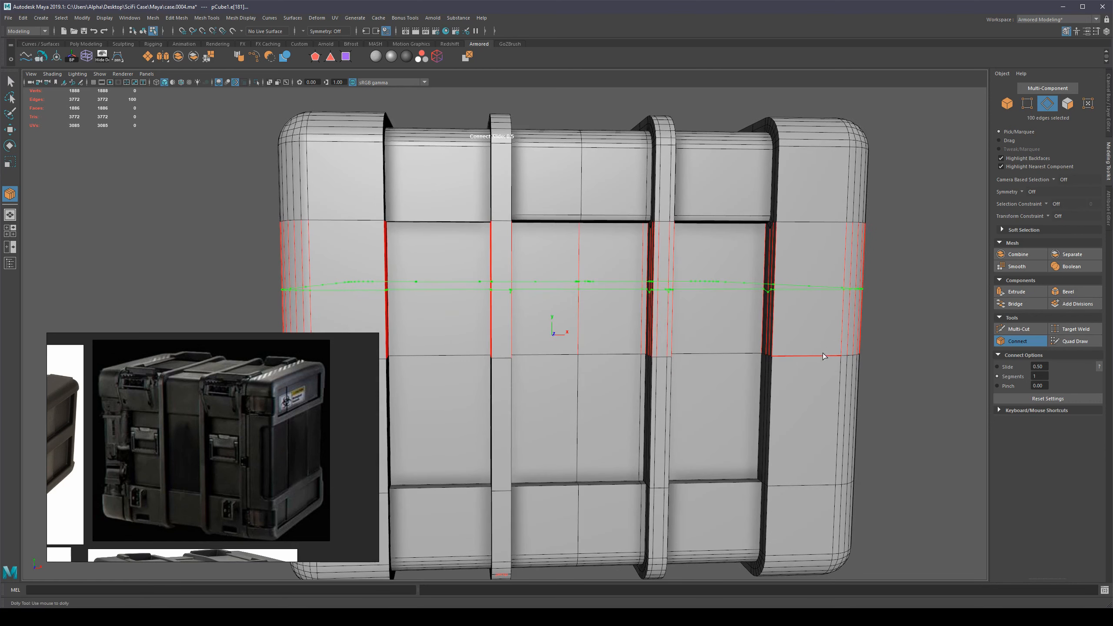
key("w")
Step: Move the new horizontal edge loop up to just below the upper recess lip
left_click_drag(763, 328, 704, 328, "alt")
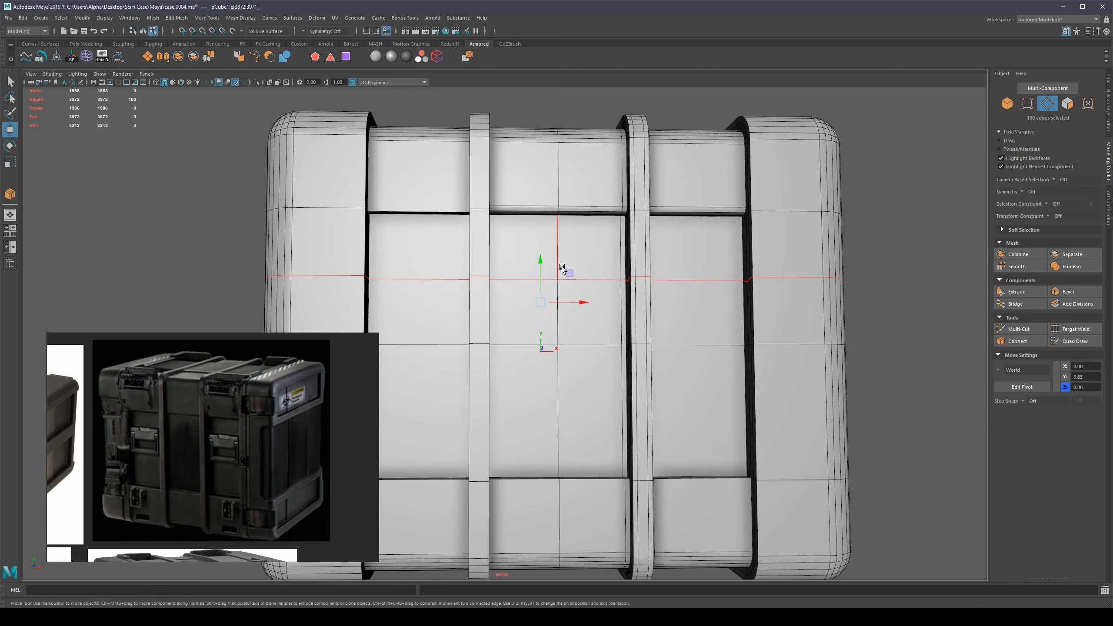
left_click_drag(539, 265, 823, 385)
right_click_drag(823, 385, 731, 388, "alt")
middle_click_drag(731, 388, 774, 352, "alt")
mouse_move(774, 351)
left_mouse_down("alt")
mouse_move(797, 377)
mouse_move(829, 383)
mouse_move(785, 380)
mouse_move(803, 404)
mouse_move(844, 404)
left_mouse_up("alt")
Step: Add another horizontal edge loop around the case and move it down close to the lower recess lip
key("q")
key("4")
left_click(587, 337)
right_click_drag(588, 337, 588, 373, "ctrl")
key("w")
key("5")
left_click_drag(569, 307, 572, 326)
mouse_move(752, 320)
left_mouse_down("alt")
mouse_move(763, 310)
mouse_move(745, 312)
mouse_move(773, 259)
left_mouse_up("alt")
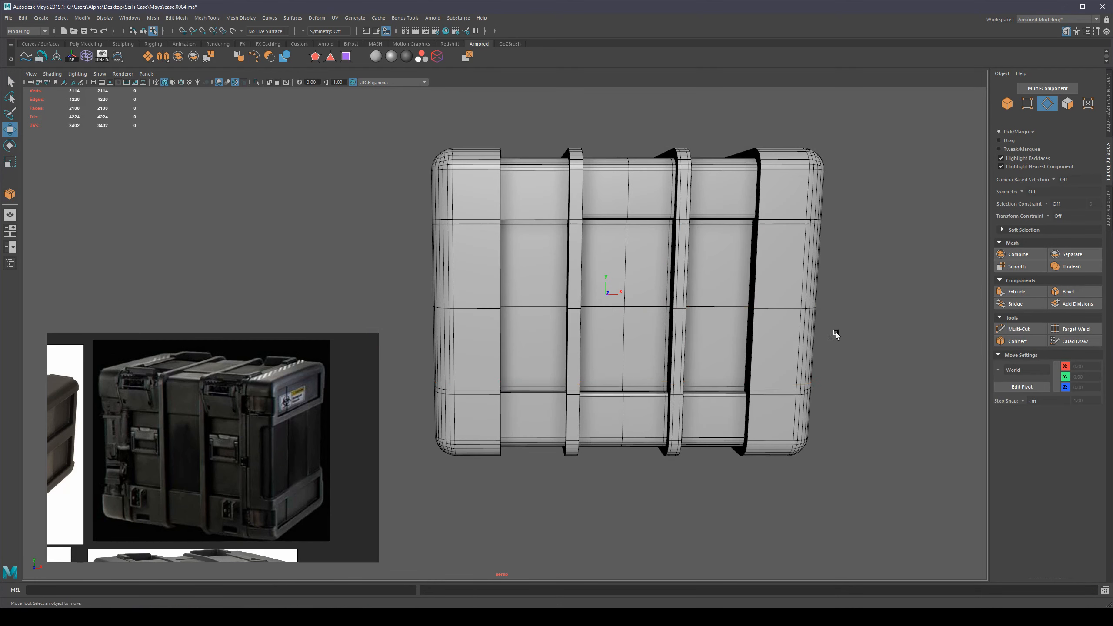
Step: Preview the whole case smoothed to check the sharpened upper and lower lips of the front recesses
left_click_drag(745, 345, 690, 346, "alt")
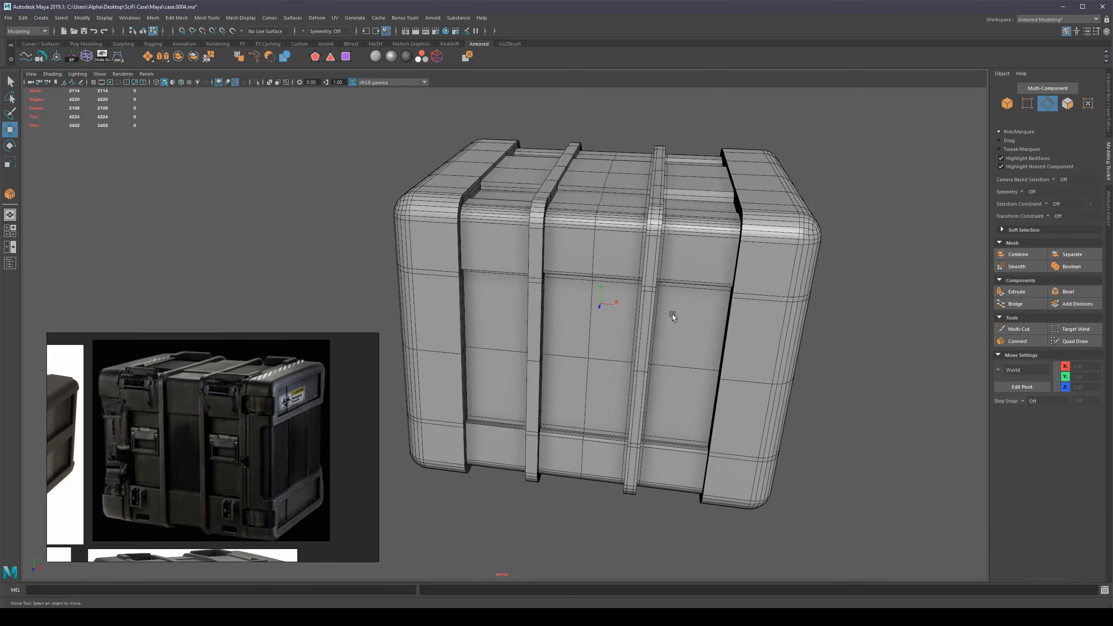
left_click_drag(672, 314, 727, 354, "alt")
key("q")
left_click(727, 356)
left_click(895, 307)
left_click_drag(895, 307, 733, 323, "alt")
left_click(733, 323)
key("3")
left_click(895, 315)
left_click_drag(895, 315, 748, 346, "alt")
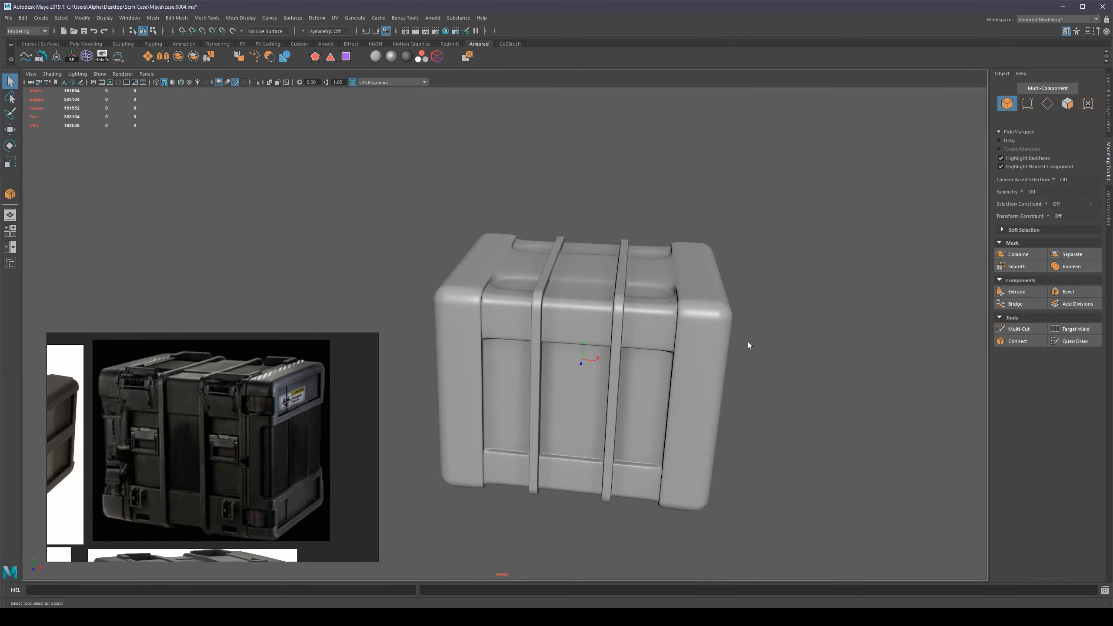
middle_click_drag(770, 331, 772, 322, "alt")
right_click_drag(772, 322, 827, 358, "alt")
middle_click_drag(826, 357, 789, 368, "alt")
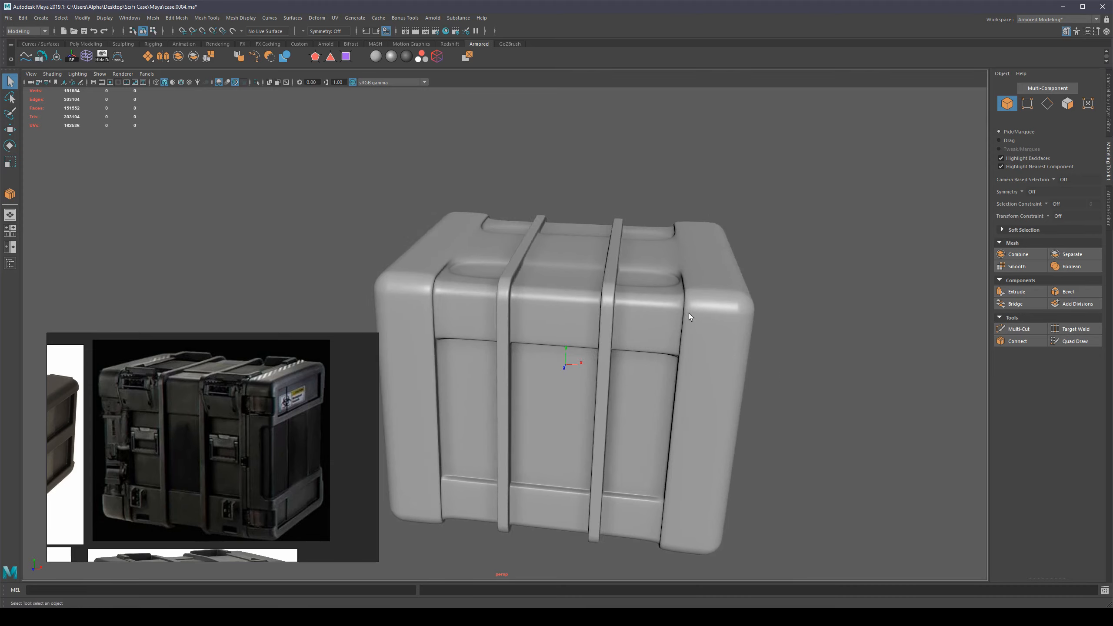
Step: Return the case to unsmoothed display and insert a supporting edge loop along its rounded front top edge with Multi-Cut
left_click(691, 310)
right_click_drag(691, 311, 775, 270, "alt")
key("1")
left_click_drag(775, 270, 772, 284, "alt")
middle_click_drag(772, 284, 717, 296, "alt")
right_click_drag(717, 296, 745, 307, "alt")
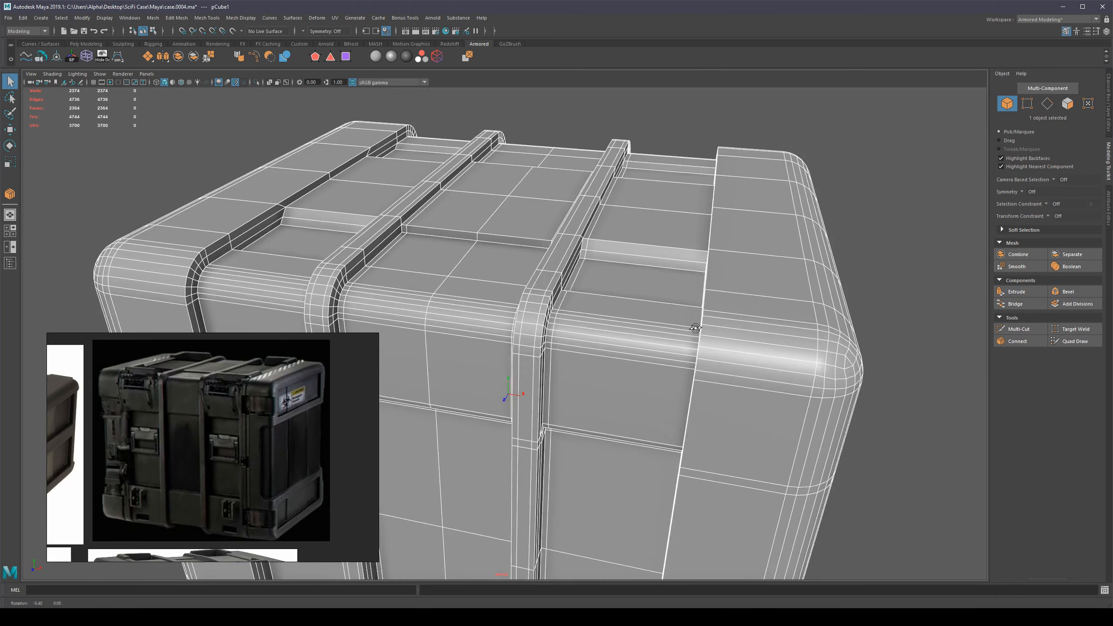
left_click_drag(706, 312, 704, 332, "alt")
key("ctrl+shift+x")
left_click(735, 340, "ctrl")
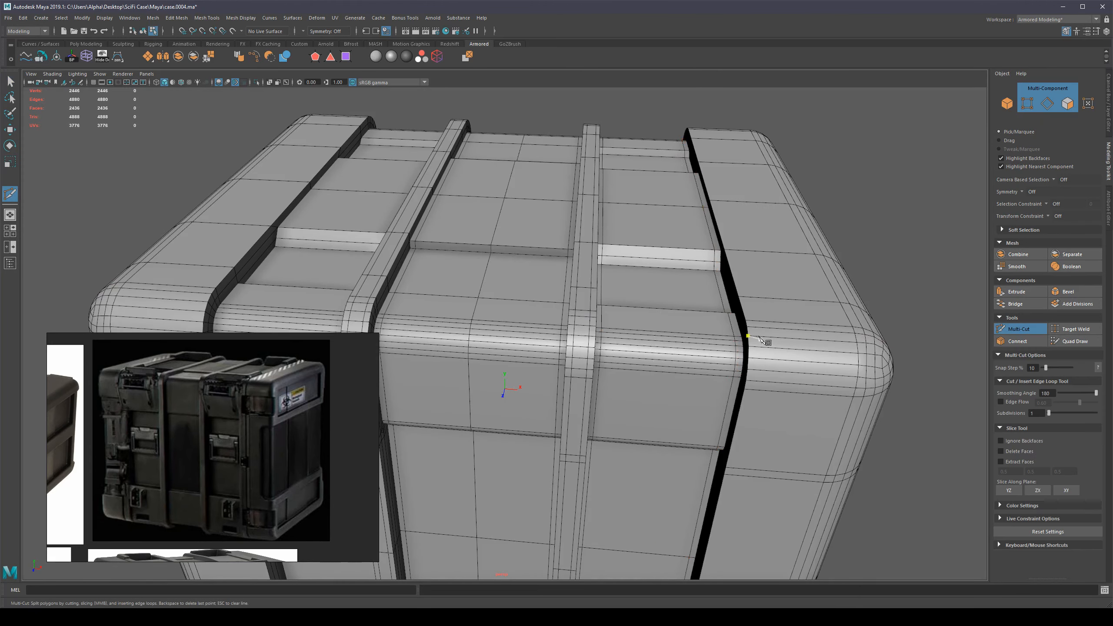
Step: Insert a supporting edge loop around the right end section beside the deep groove and preview the case smoothed
left_click(754, 320, "ctrl")
key("q")
key("F8")
key("3")
right_click_drag(745, 307, 657, 307, "alt")
left_click_drag(701, 307, 701, 280, "alt")
left_click(846, 185)
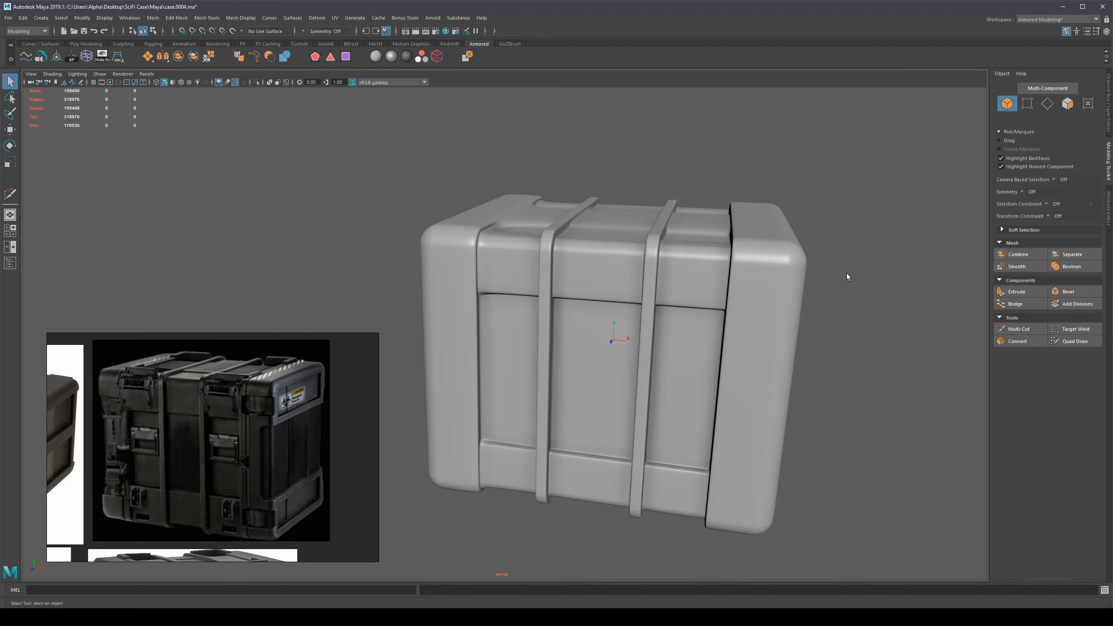
middle_click_drag(772, 324, 770, 335, "alt")
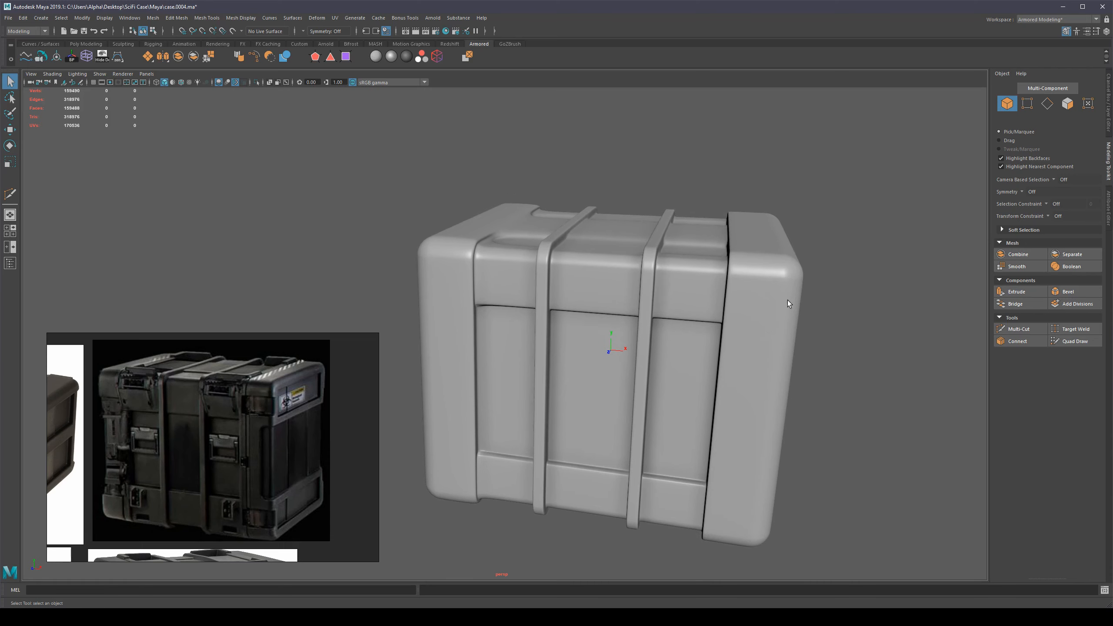
middle_click_drag(820, 295, 825, 269, "alt")
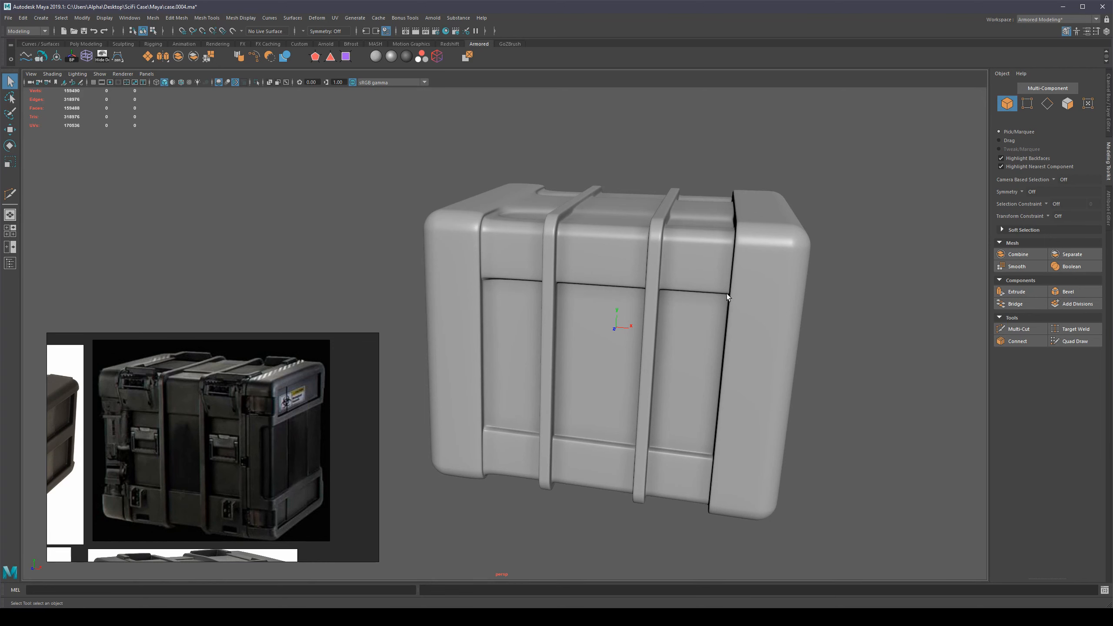
middle_click_drag(785, 264, 755, 273, "alt")
left_click_drag(799, 284, 813, 296, "alt")
middle_click_drag(782, 277, 707, 286, "alt")
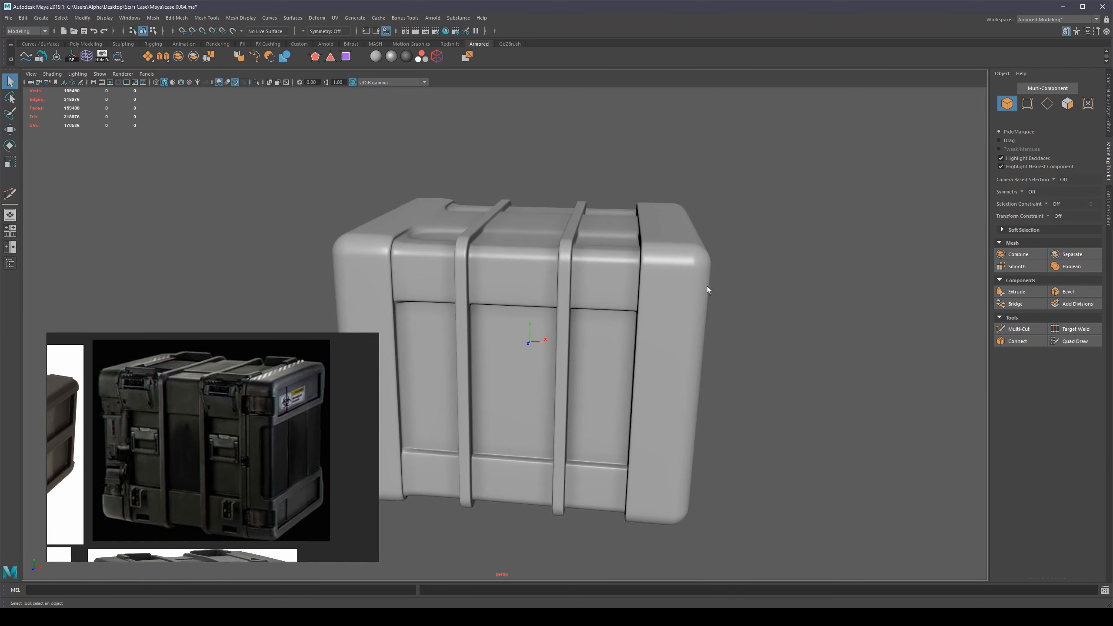
Step: Return the case to unsmoothed display and insert another edge loop around the right end section with Multi-Cut, leaving a strap-width band
left_click(707, 286)
right_click_drag(718, 286, 850, 254, "alt")
middle_click_drag(831, 244, 791, 251, "alt")
key("1")
left_click_drag(744, 280, 735, 280, "alt")
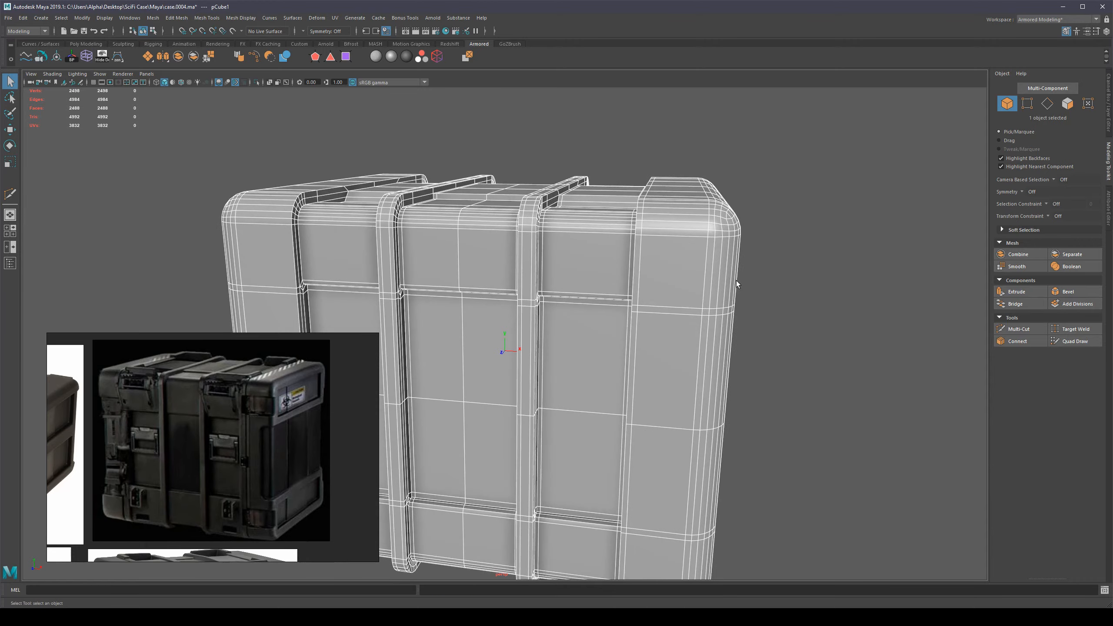
key("ctrl+shift+x")
mouse_move(691, 251)
left_mouse_down("alt")
mouse_move(626, 261)
mouse_move(690, 255)
left_mouse_up("alt")
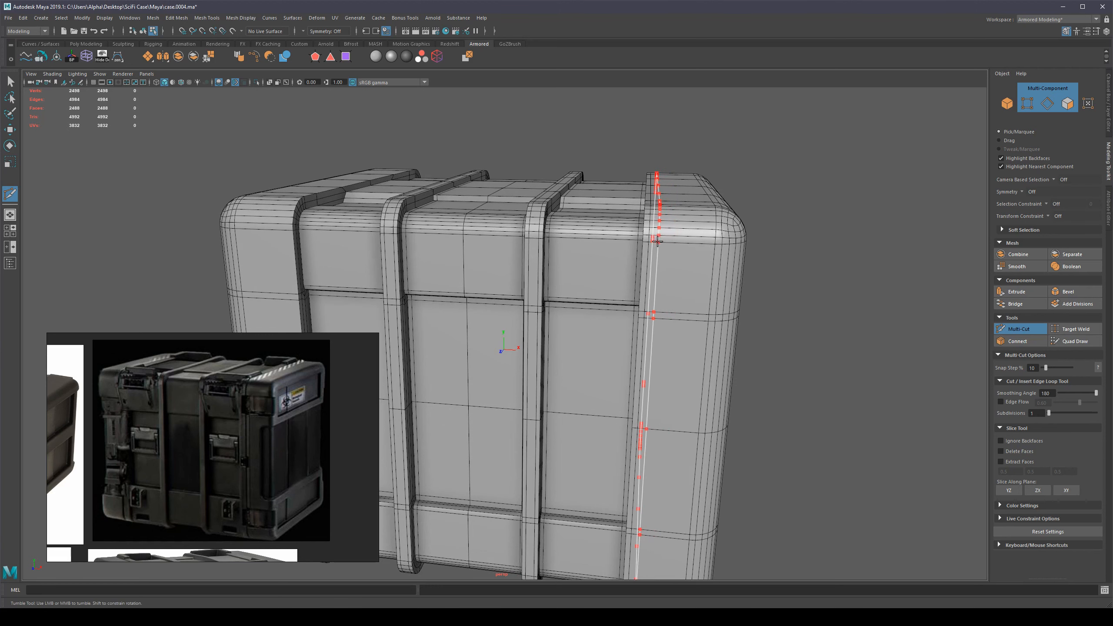
left_click(658, 242, "ctrl")
key("q")
Step: Select all right end faces outboard of the strap-width band and extract them from the case as a separate cap
left_click_drag(758, 286, 758, 350, "alt")
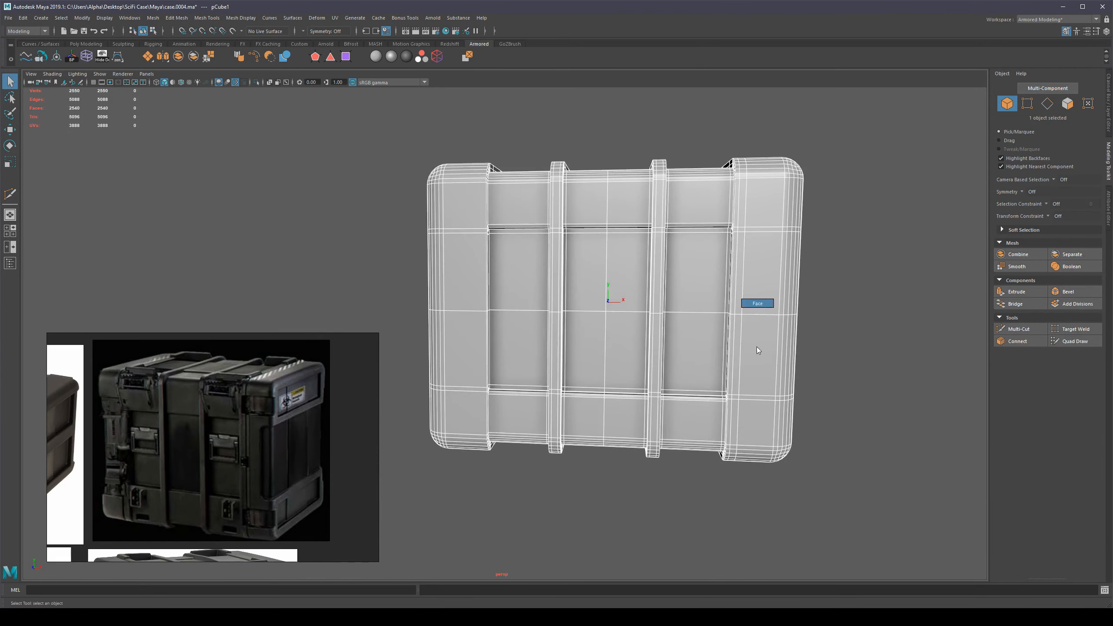
right_click_drag(758, 350, 758, 347)
left_click_drag(758, 347, 800, 327, "alt")
left_click_drag(922, 159, 744, 487)
left_click_drag(850, 378, 828, 273, "alt")
right_click(828, 272, "shift")
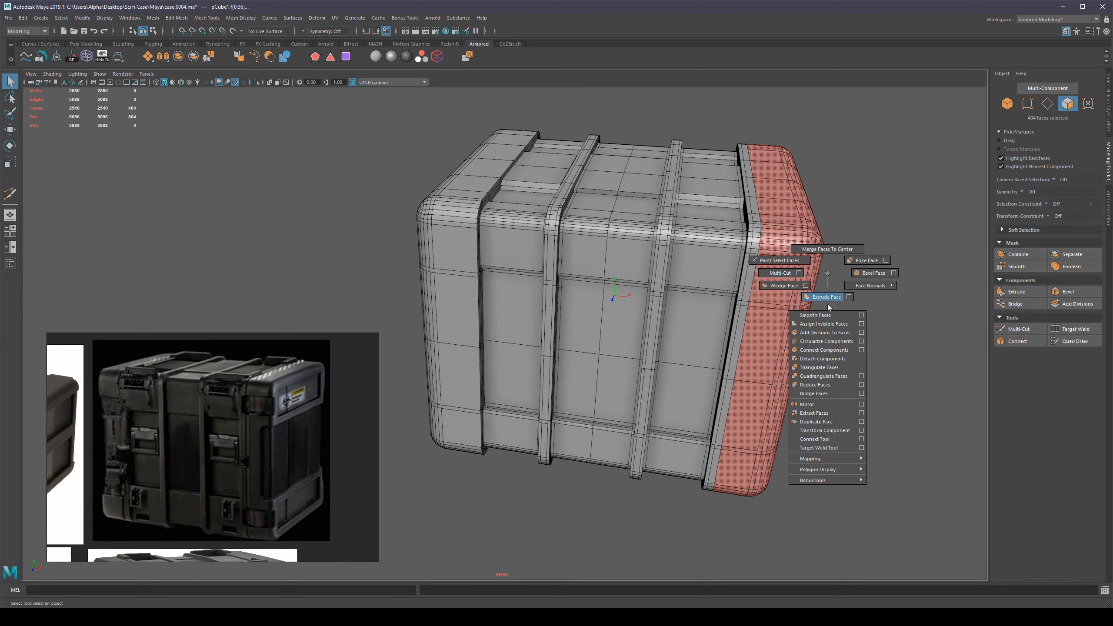
left_click(820, 413)
middle_click_drag(881, 309, 825, 326, "alt")
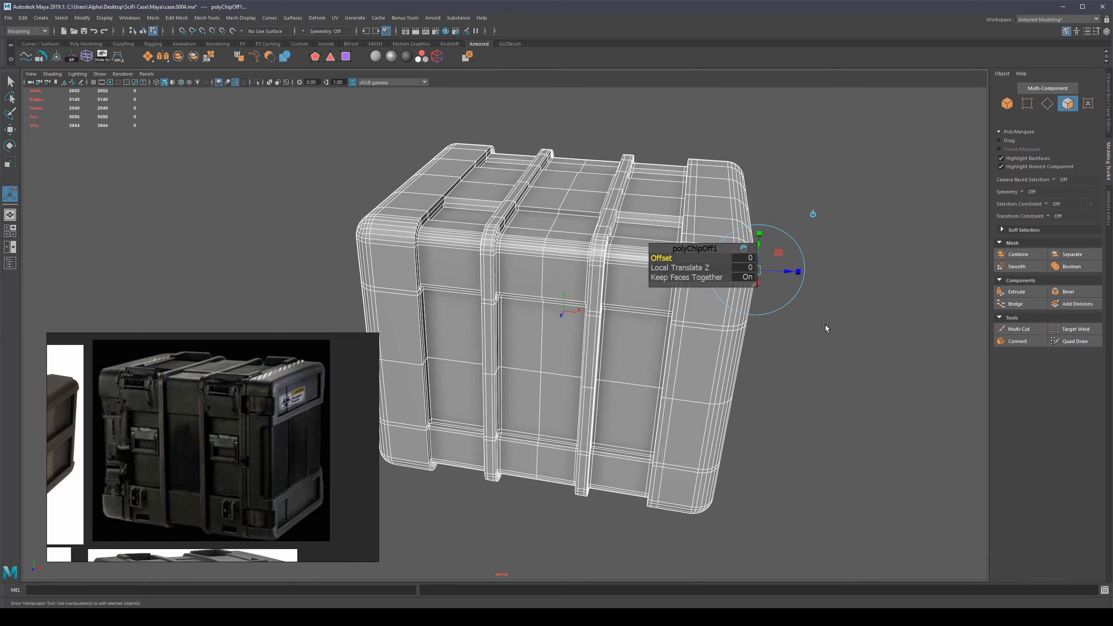
key("q")
Step: Return to object selection and check that the end cap and the main body can be selected separately
left_click_drag(815, 377, 814, 340, "alt")
double_click(732, 239)
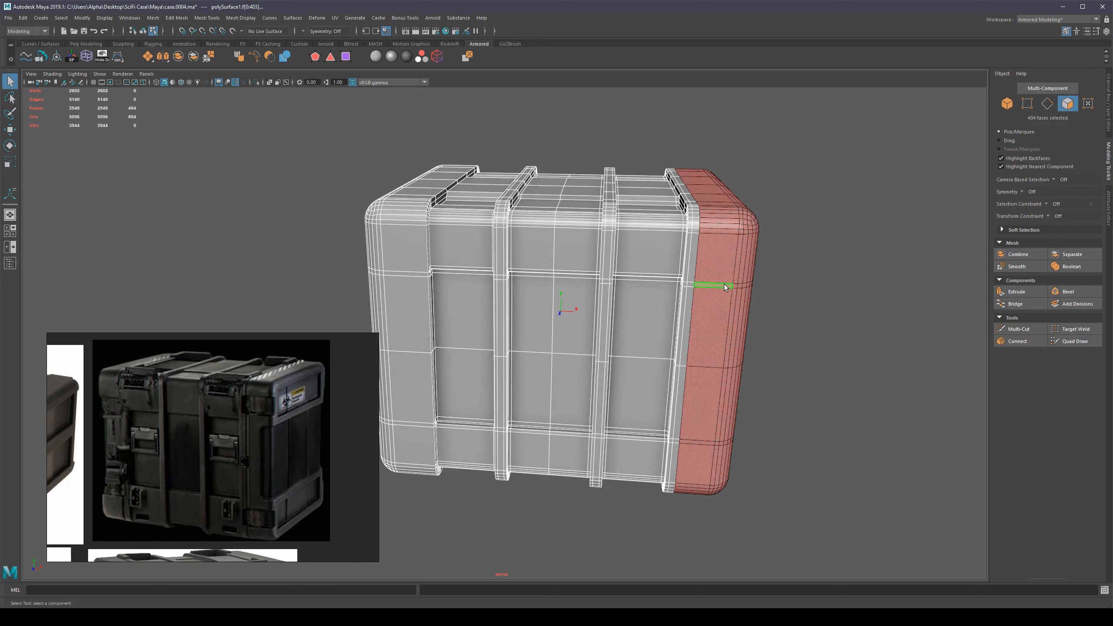
right_click_drag(668, 267, 715, 264)
left_click(662, 256)
left_click(706, 254)
left_click(652, 258)
left_click(719, 266)
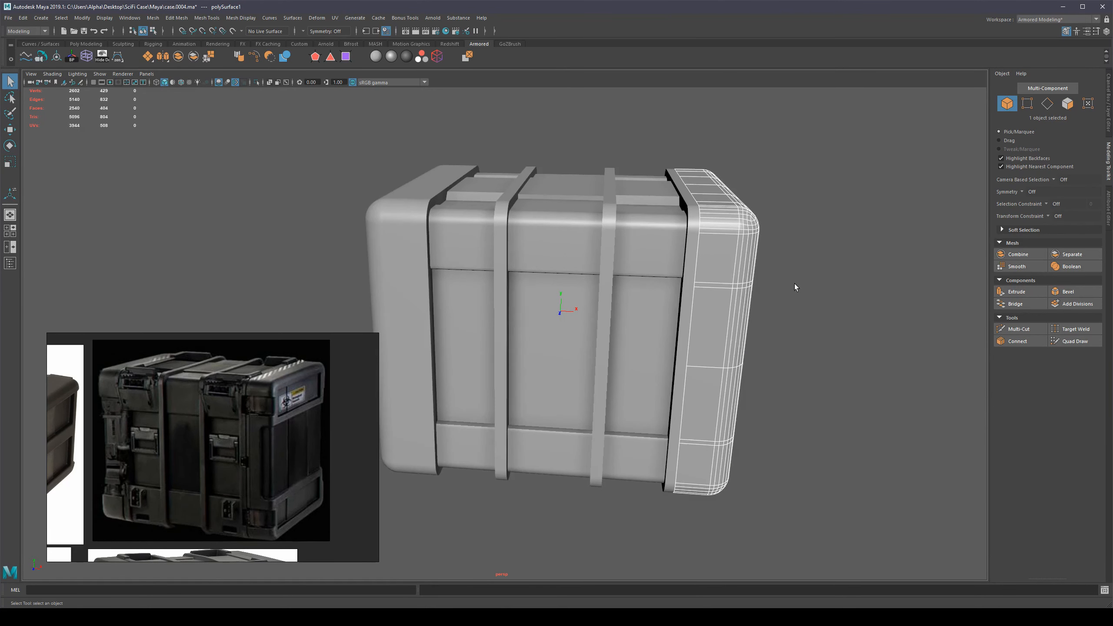
Step: Try moving the extracted end cap away from the body, and undo the move
left_click(795, 283)
left_click(697, 287)
key("w")
left_click_drag(589, 318, 686, 318)
key("ctrl+z")
middle_click_drag(845, 293, 808, 316, "alt")
right_click_drag(805, 279, 845, 263, "alt")
key("q")
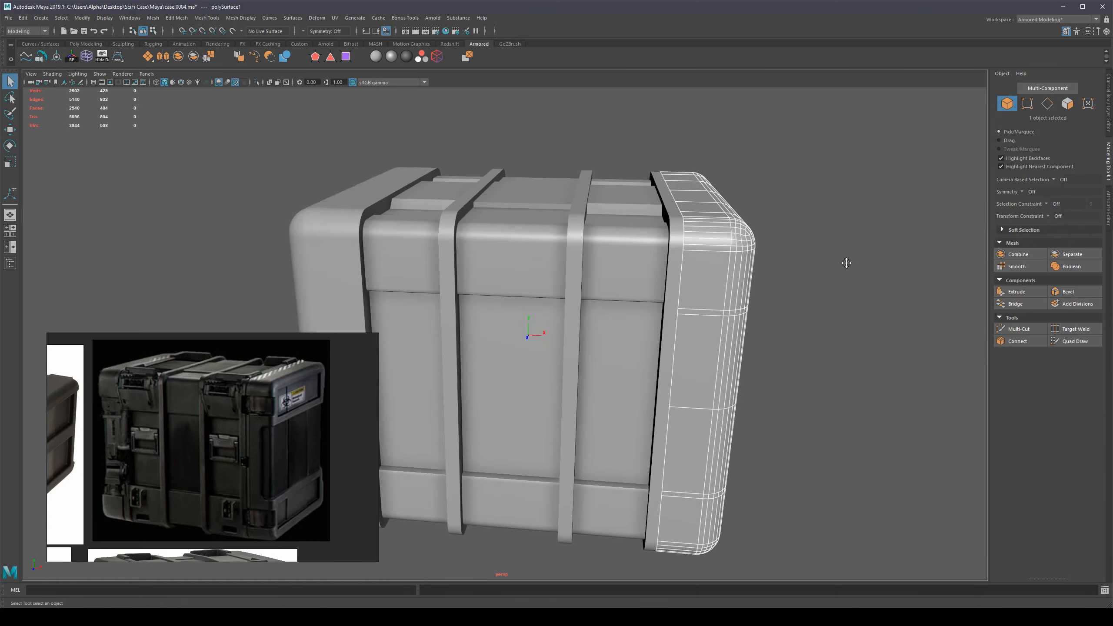
Step: Isolate the end cap and extrude its open border edge loop inward with a thickness of -2
middle_click_drag(845, 263, 782, 273, "alt")
left_click_drag(643, 277, 683, 265, "alt")
key("ctrl+1")
key("F10")
double_click(646, 274)
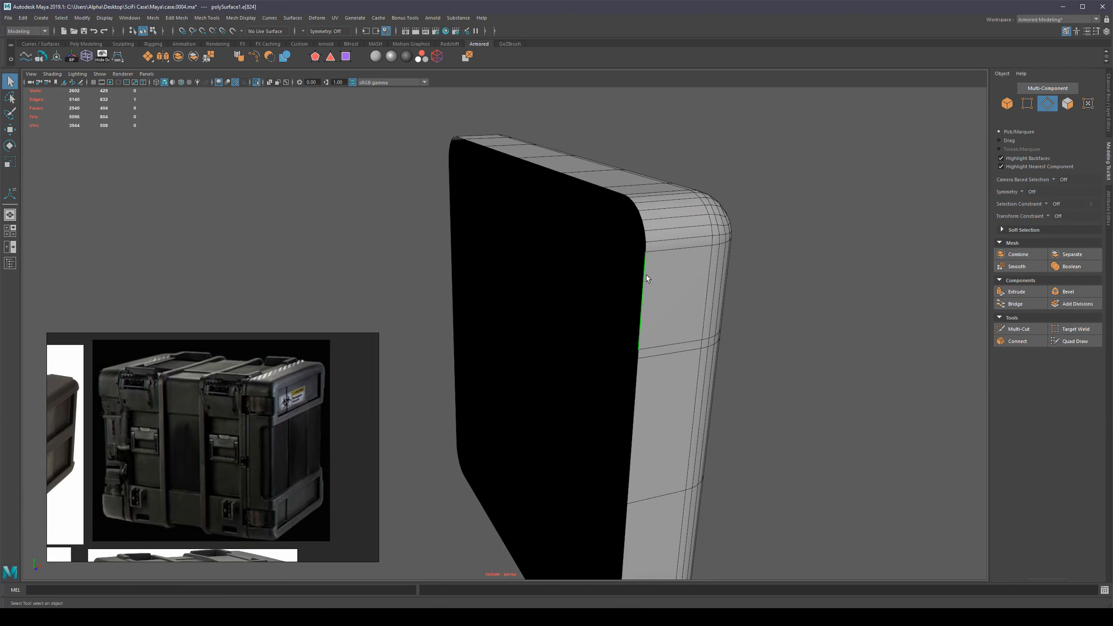
left_click_drag(766, 283, 765, 285, "alt")
key("ctrl+e")
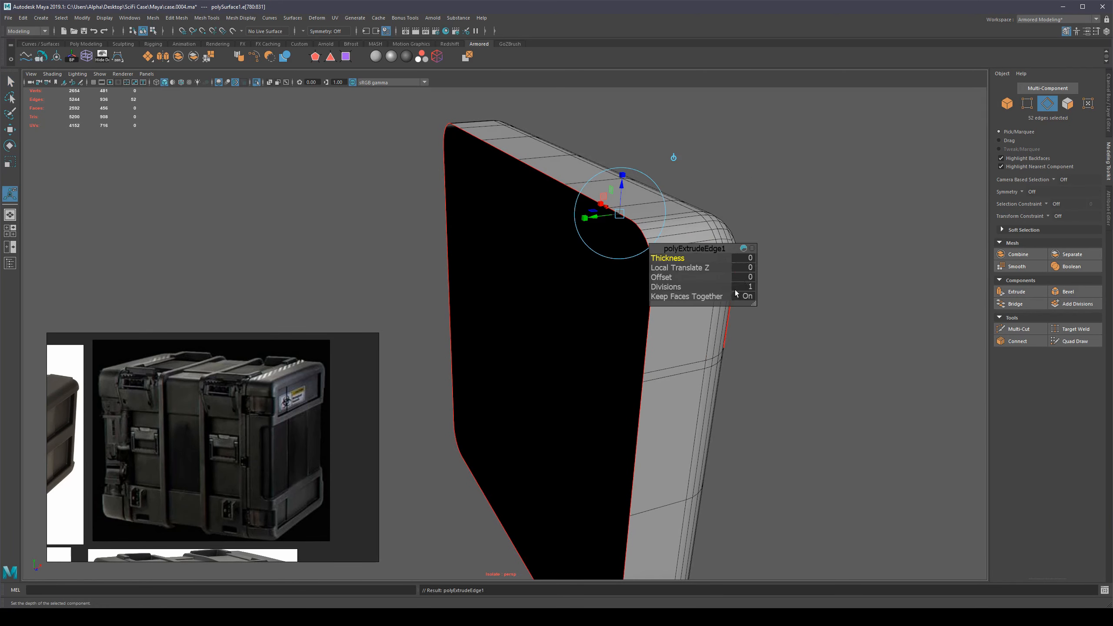
left_click_drag(676, 259, 629, 269)
left_click(742, 259)
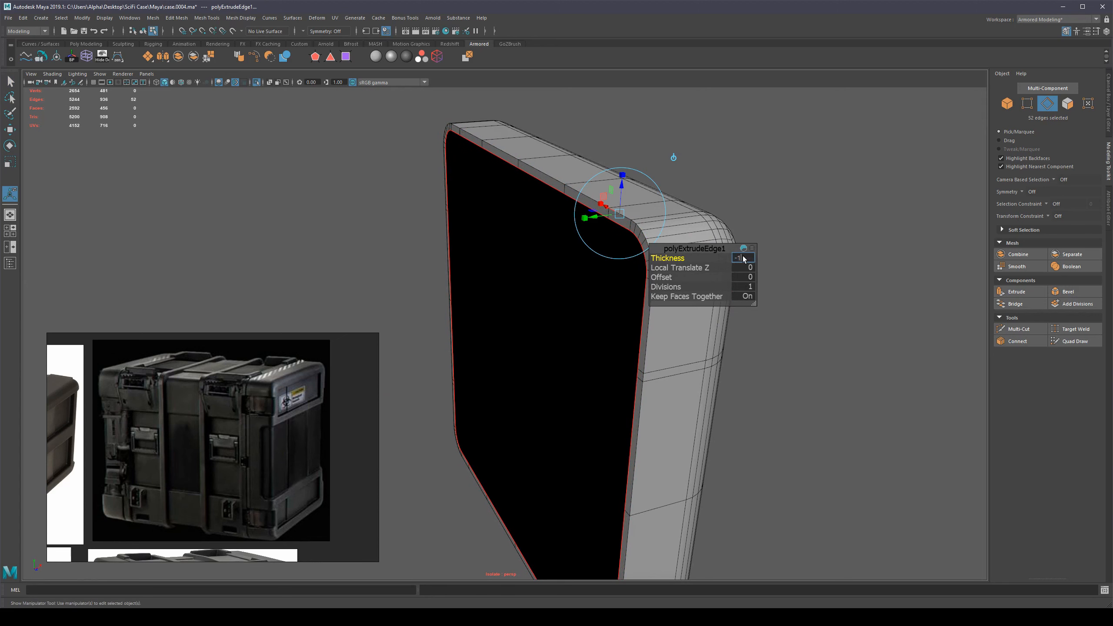
key("Return")
right_click_drag(692, 351, 611, 352, "alt")
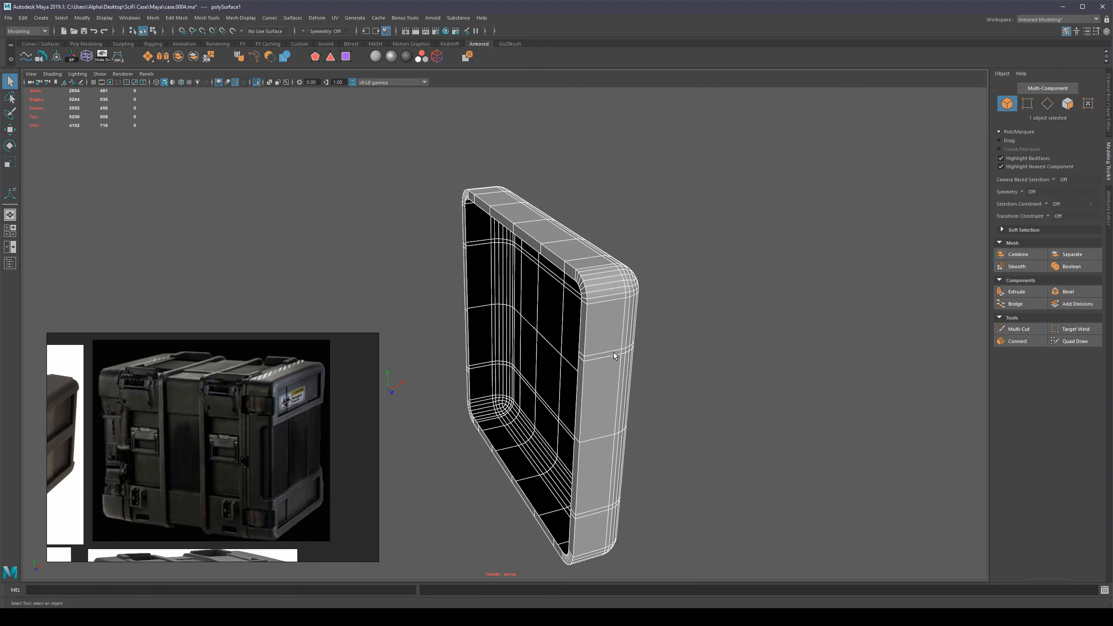
Step: Set the end cap's edge extrusion thickness to -1 and bring the whole case back into view
key("t")
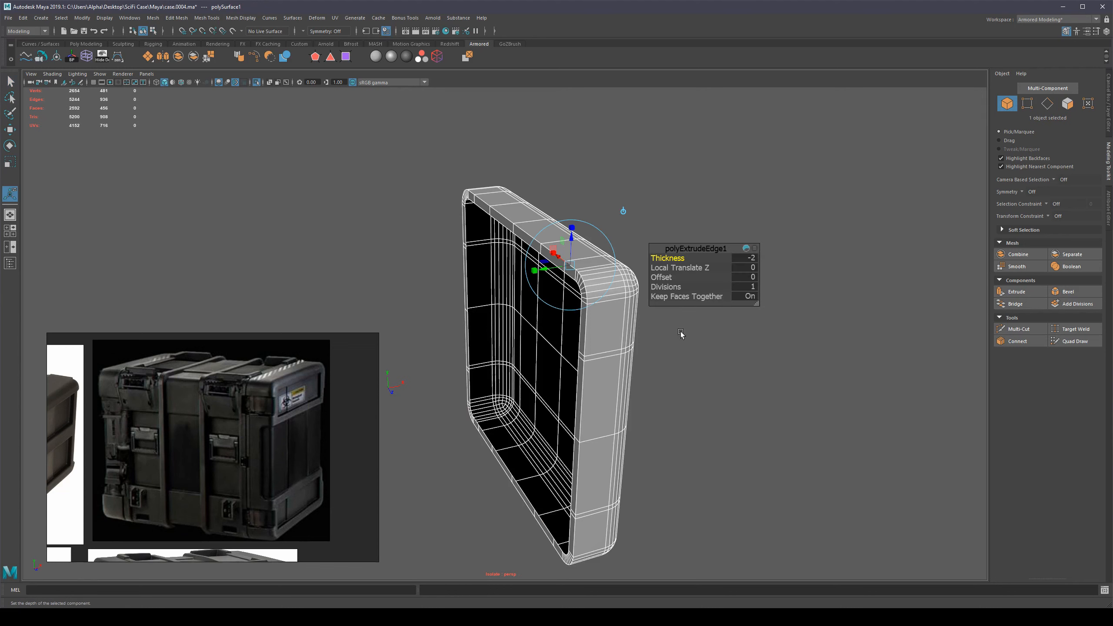
left_click(752, 260)
type("-1")
key("Return")
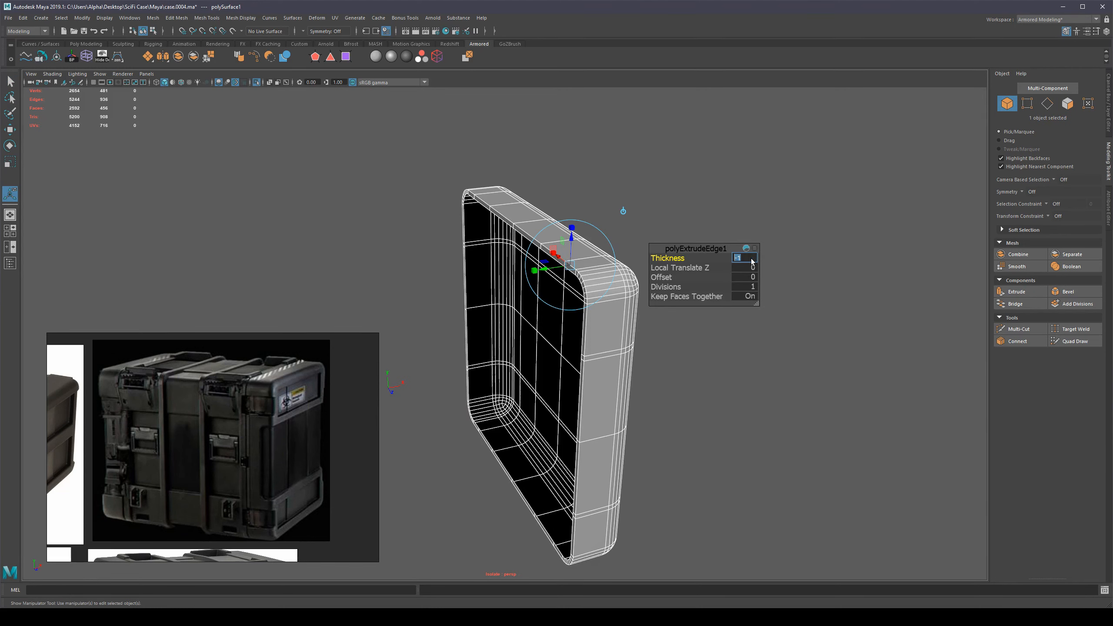
left_click(641, 364)
left_click(618, 355)
key("ctrl+1")
left_click_drag(660, 376, 591, 351, "alt")
Step: Isolate the main body of the case with its open right end exposed
left_click(435, 322)
middle_click_drag(487, 321, 539, 321, "alt")
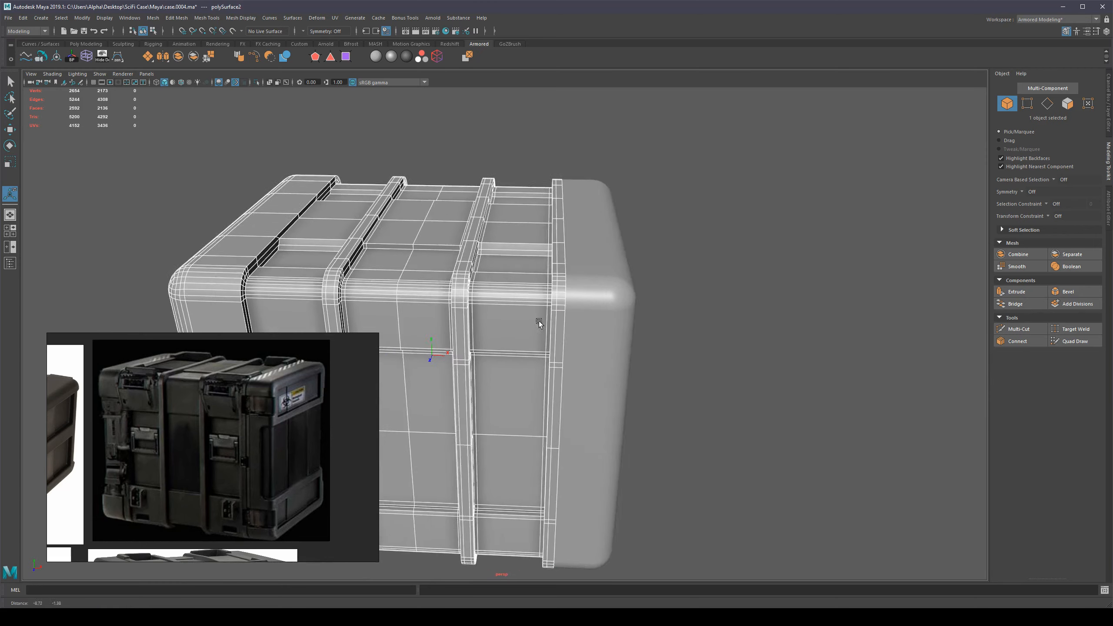
key("ctrl+1")
right_click_drag(547, 321, 637, 313, "alt")
left_click_drag(641, 305, 589, 296, "alt")
Step: Extrude the border edge loop of the body's open right end inward with a thickness of -1
right_click_drag(388, 200, 389, 166)
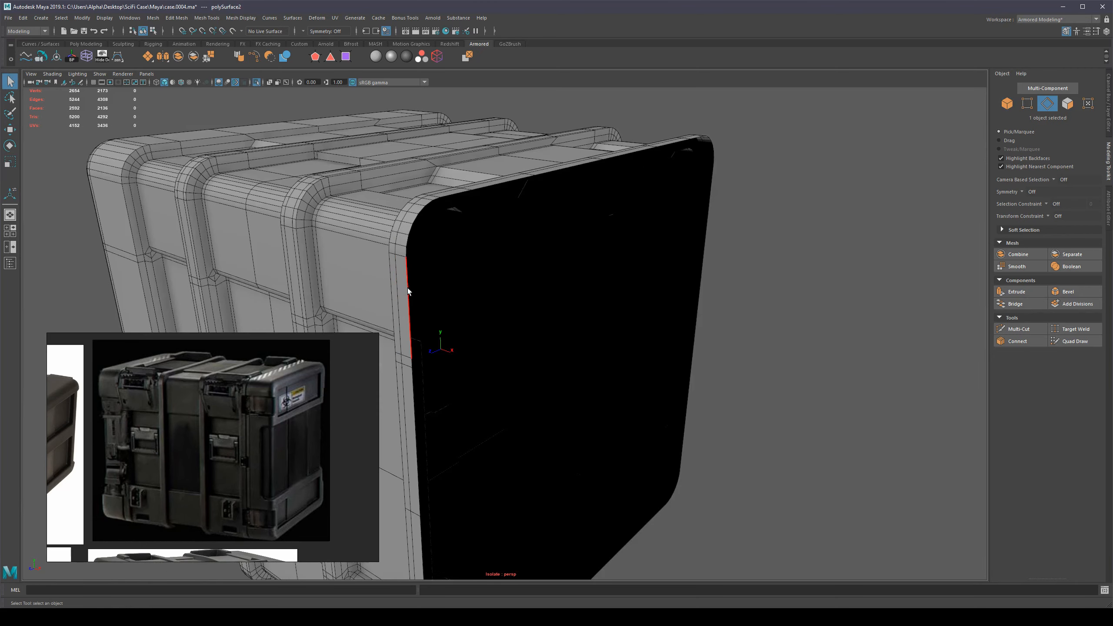
double_click(404, 285)
middle_click_drag(566, 266, 600, 227, "alt")
right_click_drag(716, 224, 559, 225, "shift")
left_click(740, 258)
type("-1")
key("Return")
left_click(436, 345)
key("q")
right_click_drag(436, 345, 515, 335)
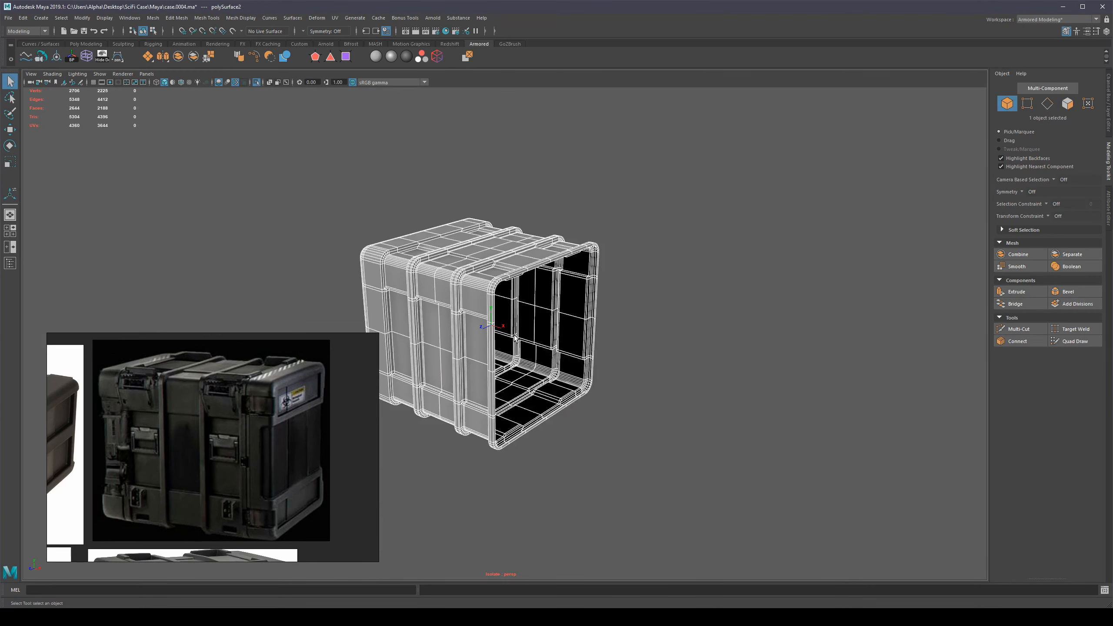
Step: End the isolation and switch the main body and end cap to smoothed display
left_click(688, 365)
scroll(688, 365, "up", 2)
left_click(570, 350)
key("ctrl+1")
left_click_drag(574, 351, 620, 331, "alt")
left_click(746, 345)
left_click(563, 343)
key("3")
left_click(612, 294)
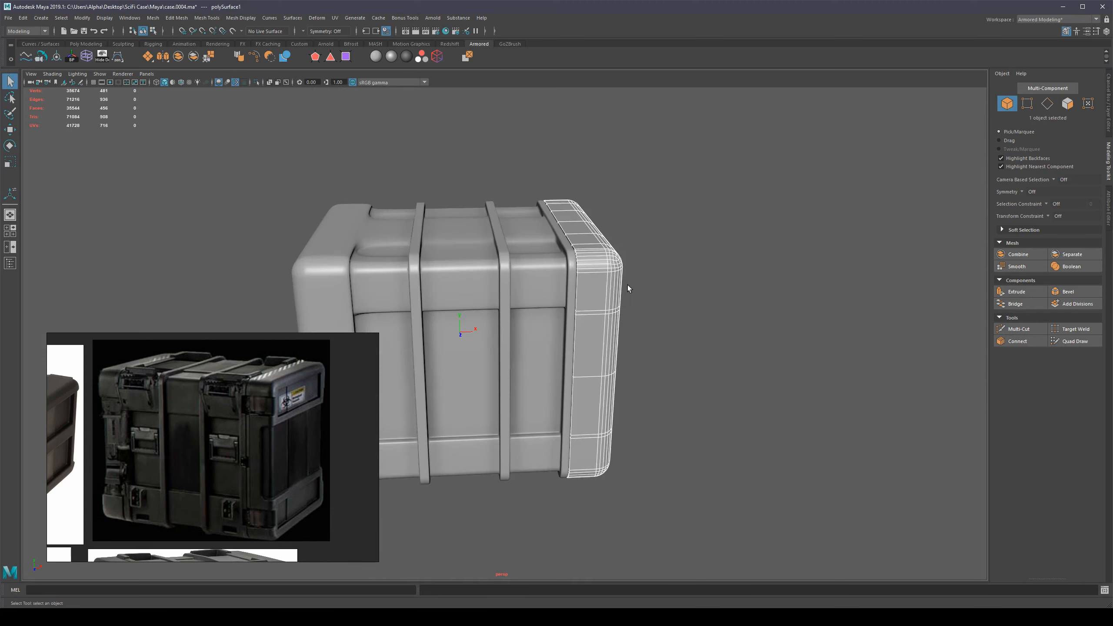
left_click(728, 333)
Step: Return the end cap to unsmoothed display and insert a supporting edge loop around it close to the seam
scroll(706, 248, "up", 6)
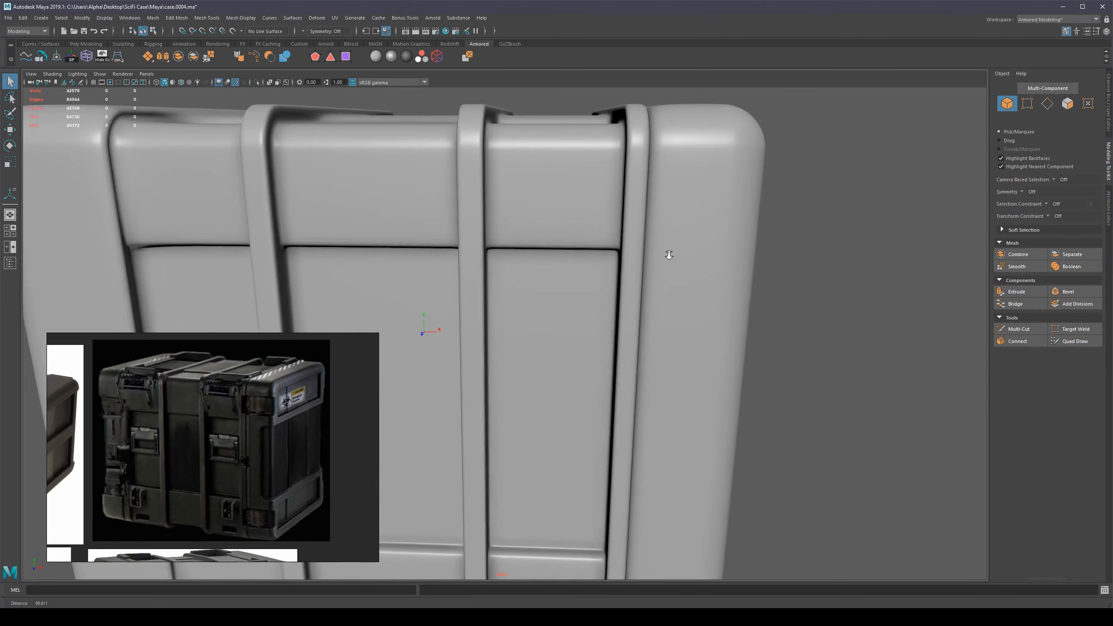
right_click_drag(669, 255, 677, 253, "alt")
middle_click_drag(679, 147, 634, 228, "alt")
right_click_drag(635, 227, 668, 245, "alt")
left_click_drag(649, 263, 653, 224, "alt")
scroll(696, 241, "up", 3)
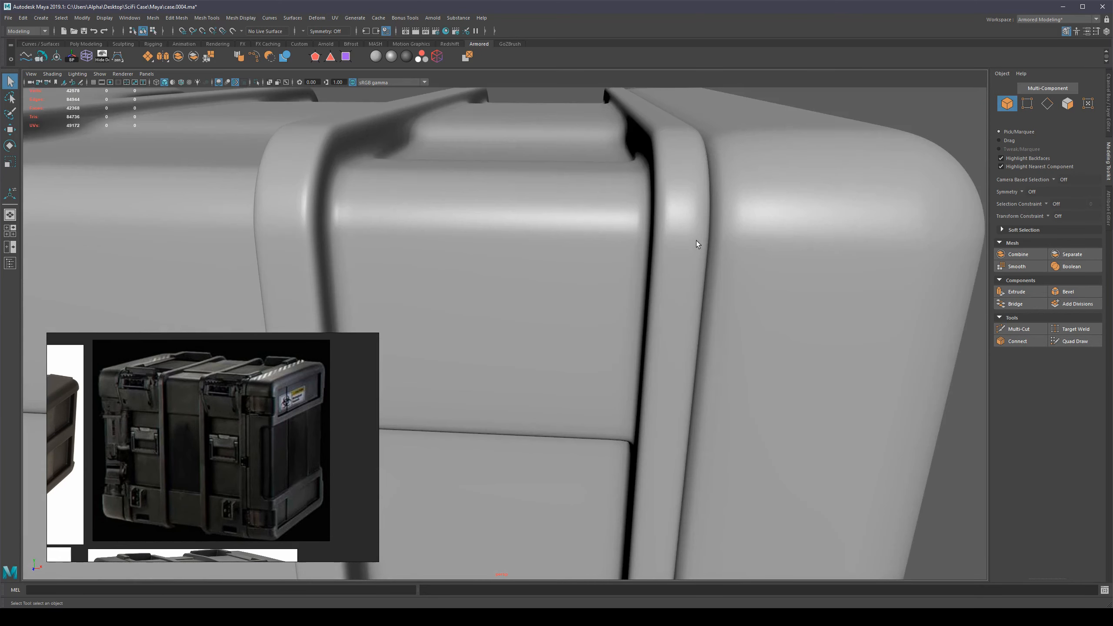
left_click(696, 240)
key("1")
left_click_drag(805, 211, 767, 262, "alt")
key("ctrl+shift+x")
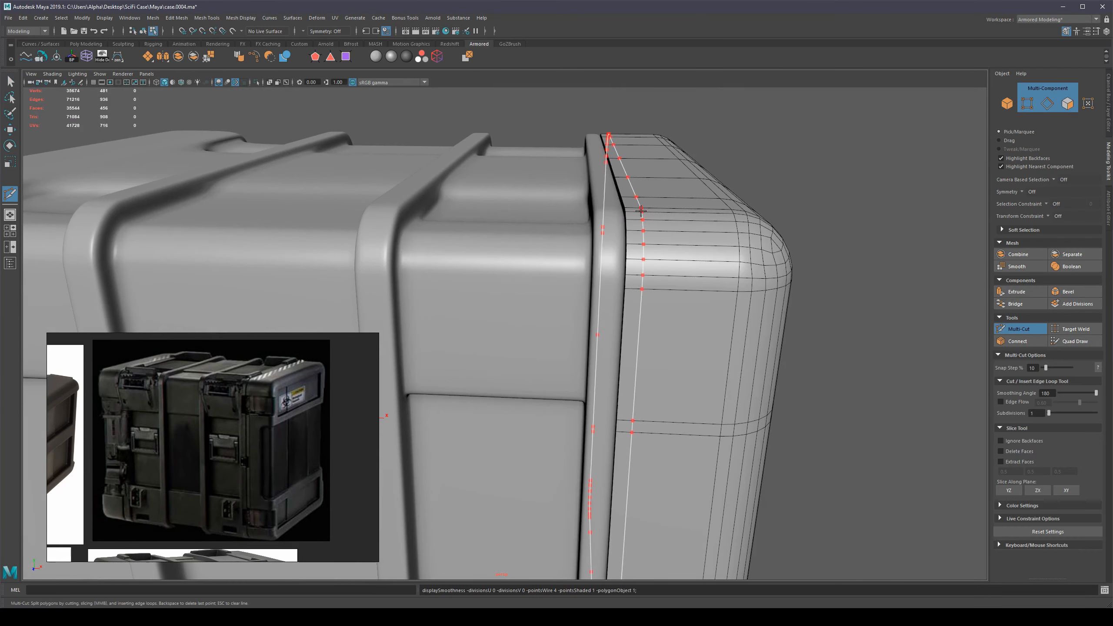
left_click(635, 209, "ctrl")
Step: Preview the end cap smoothed again and check the tightened seam against the body
key("3")
scroll(835, 285, "down", 4)
scroll(837, 290, "down", 3)
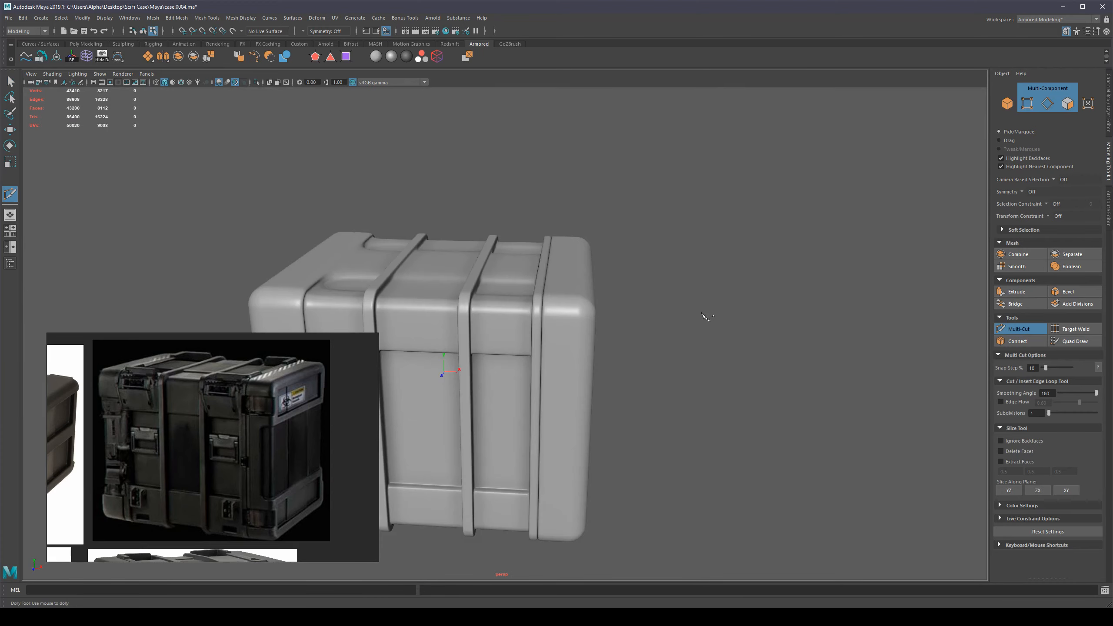
left_click_drag(704, 316, 822, 302, "alt")
key("q")
key("F8")
Step: Mirror the main body and the end cap across the case so both ends have a separate cap
left_click_drag(787, 348, 791, 345, "alt")
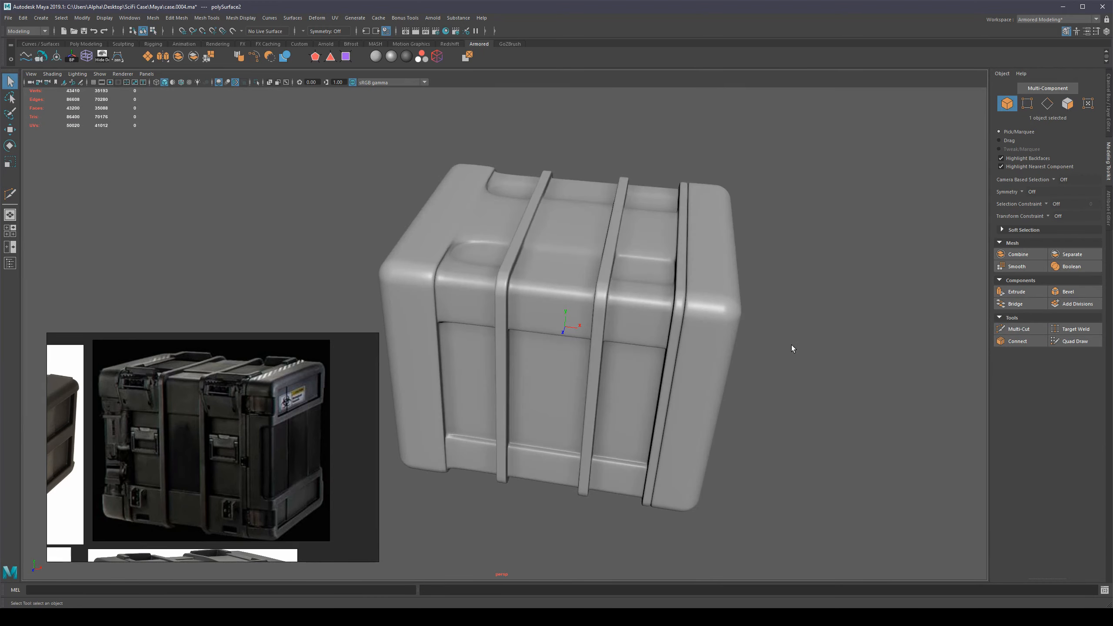
key("alt+w")
key("ctrl+z")
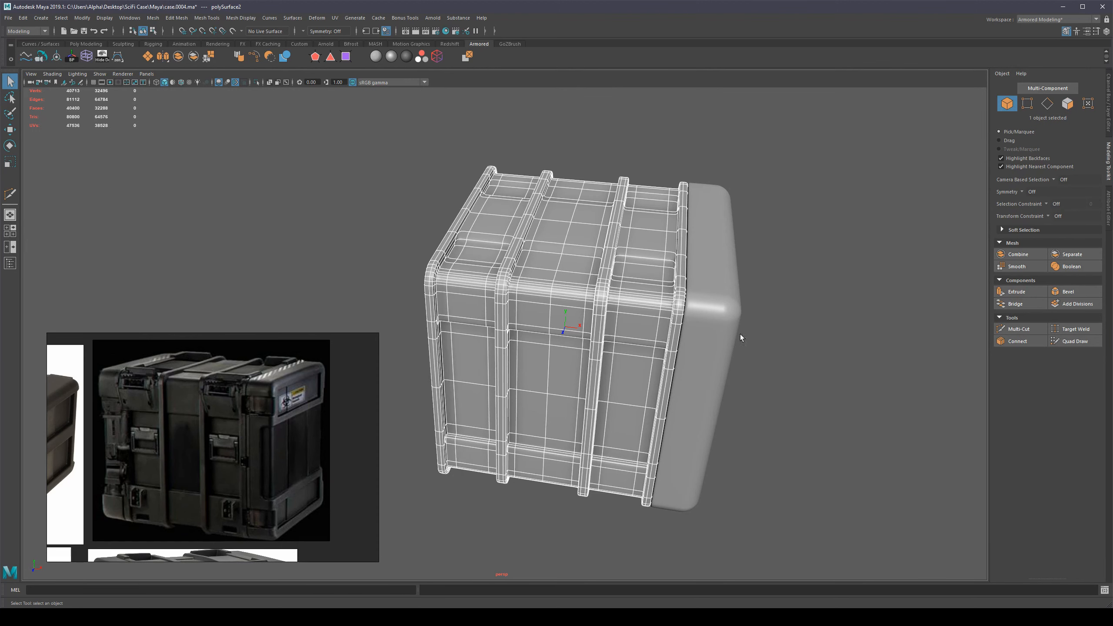
left_click(721, 310)
left_click_drag(817, 345, 792, 350, "alt")
left_click(772, 353)
left_click(679, 308)
left_click(713, 313)
left_click(831, 333)
Step: Review the mirrored case and save the scene as a new incremental version
mouse_move(634, 340)
left_mouse_down("alt")
mouse_move(631, 323)
mouse_move(648, 333)
left_mouse_up("alt")
scroll(661, 324, "down", 5)
middle_click_drag(652, 318, 683, 340, "alt")
right_click_drag(688, 343, 775, 357, "alt")
left_click_drag(776, 357, 772, 362, "alt")
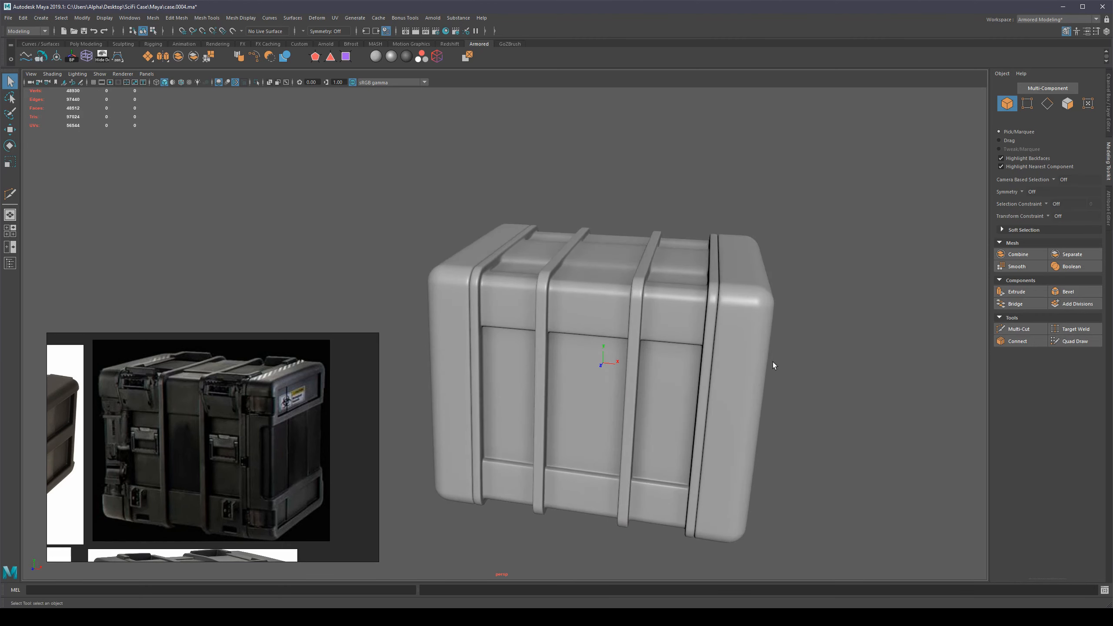
key("ctrl+alt+s")
scroll(722, 305, "up", 5)
middle_click_drag(752, 355, 731, 358, "alt")
Step: Return the main body and both end caps to unsmoothed display
left_click(697, 301)
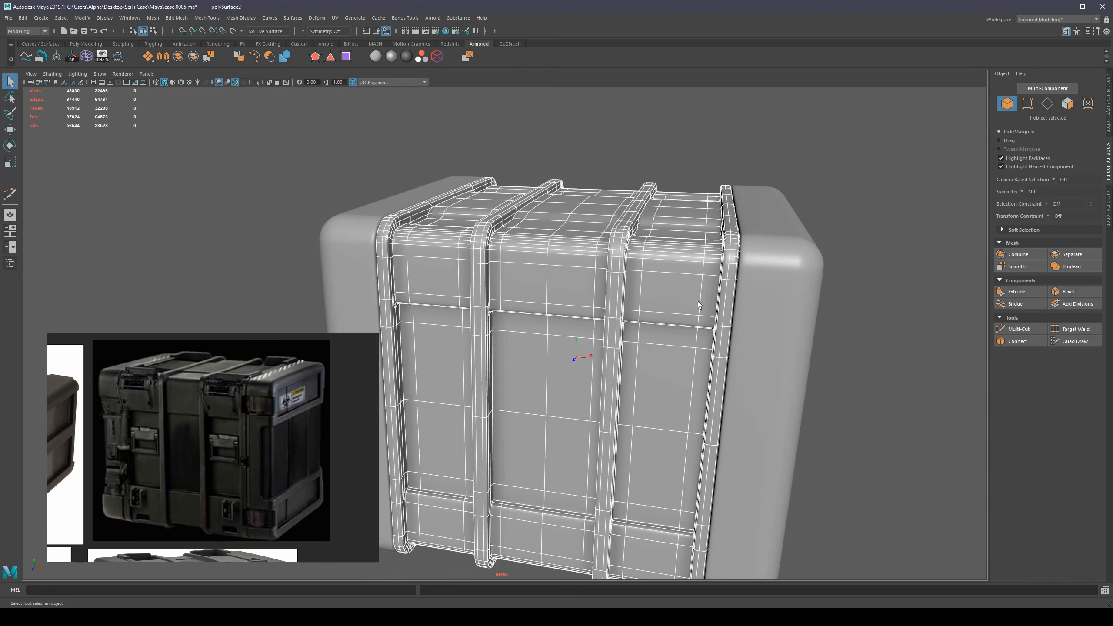
left_click_drag(850, 375, 851, 361, "alt")
key("1")
left_click(867, 323)
left_click(718, 302)
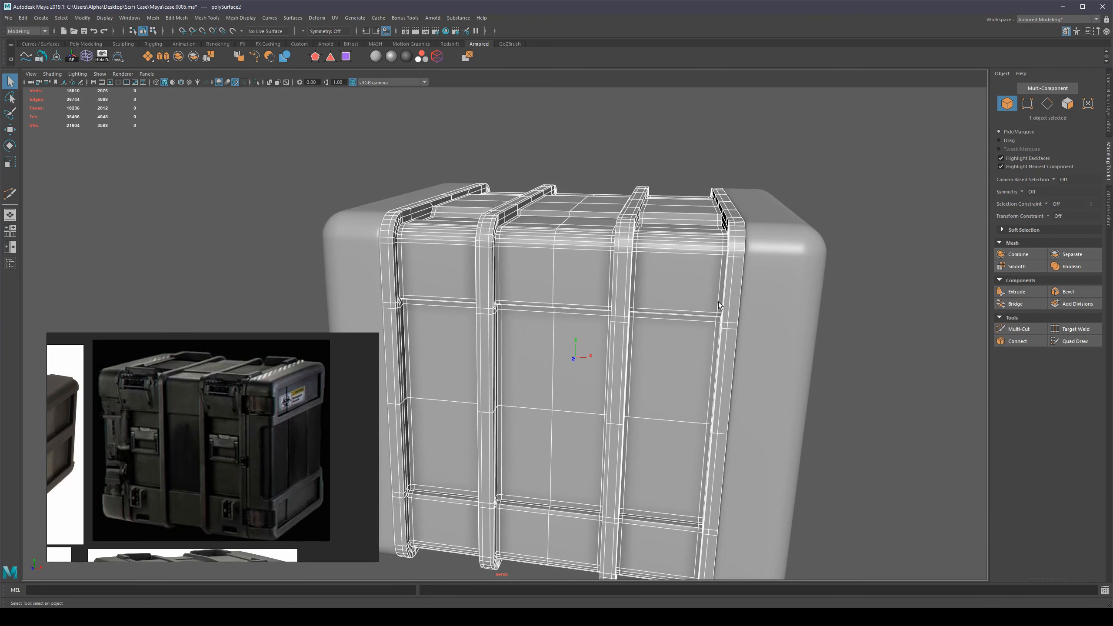
left_click(789, 307, "shift")
key("1")
left_click(897, 325)
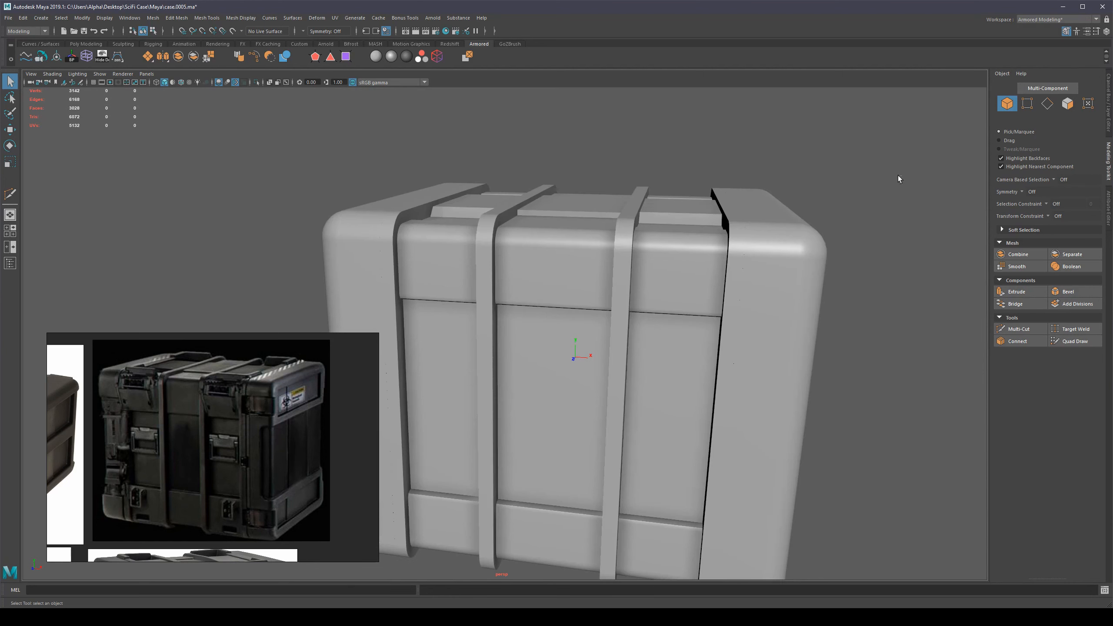
Step: Switch the end caps and the strapped main body together into vertex editing
left_click(820, 329)
left_click(924, 313)
right_click_drag(904, 274, 847, 270, "alt")
right_click(714, 295)
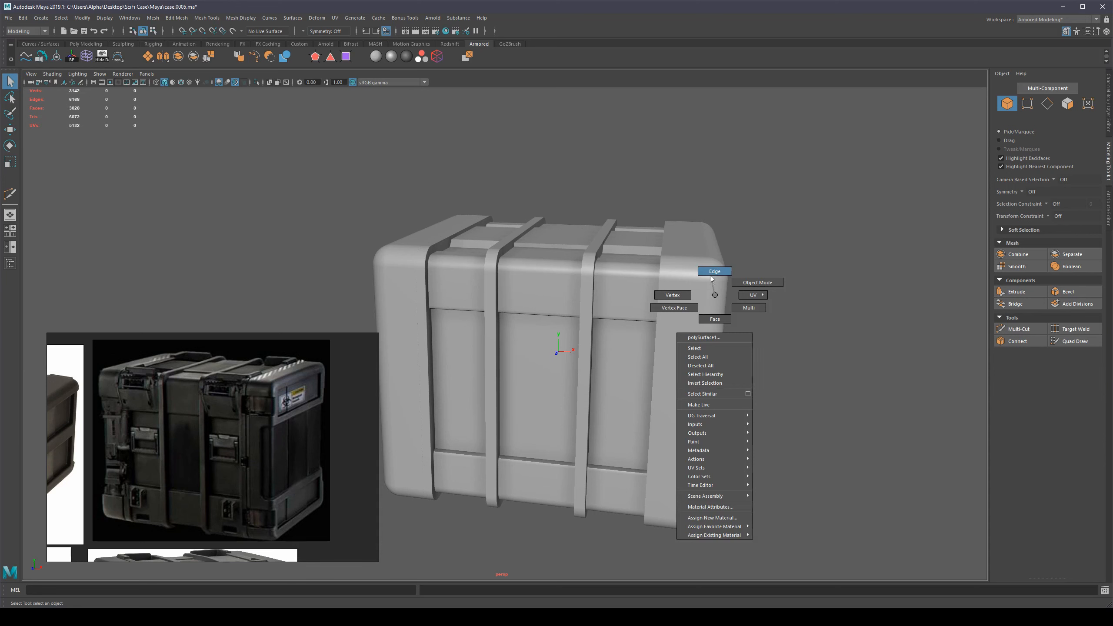
right_click_drag(710, 275, 673, 295)
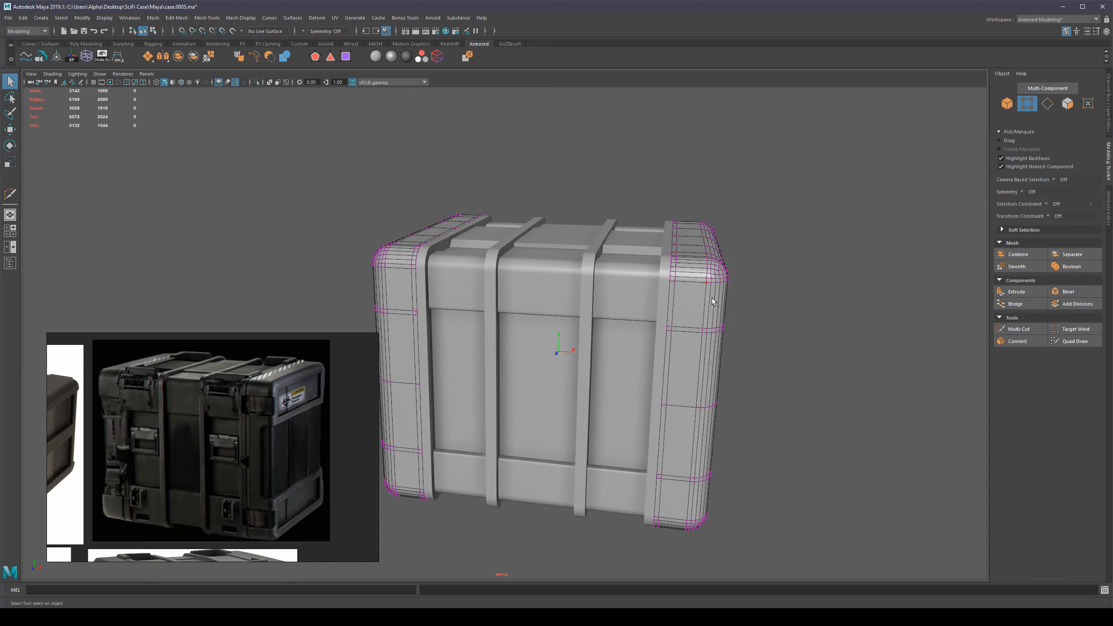
left_click_drag(763, 316, 775, 321, "alt")
right_click(572, 261)
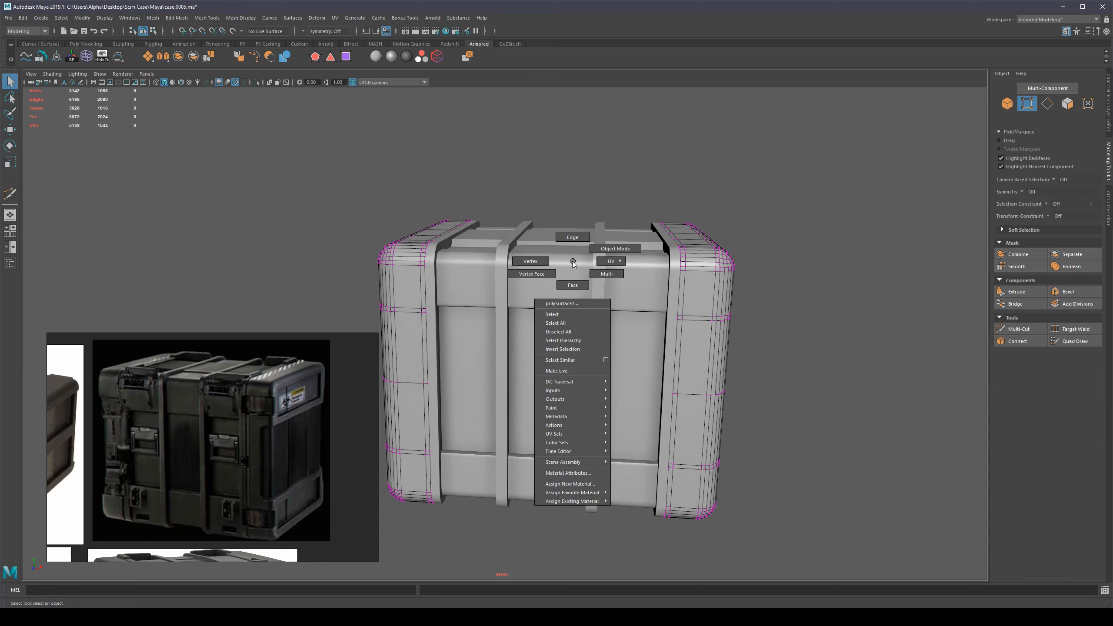
right_click_drag(572, 261, 531, 262)
left_click_drag(596, 257, 629, 316, "alt")
right_click_drag(630, 316, 710, 368, "alt")
left_click_drag(765, 231, 580, 333)
key("w")
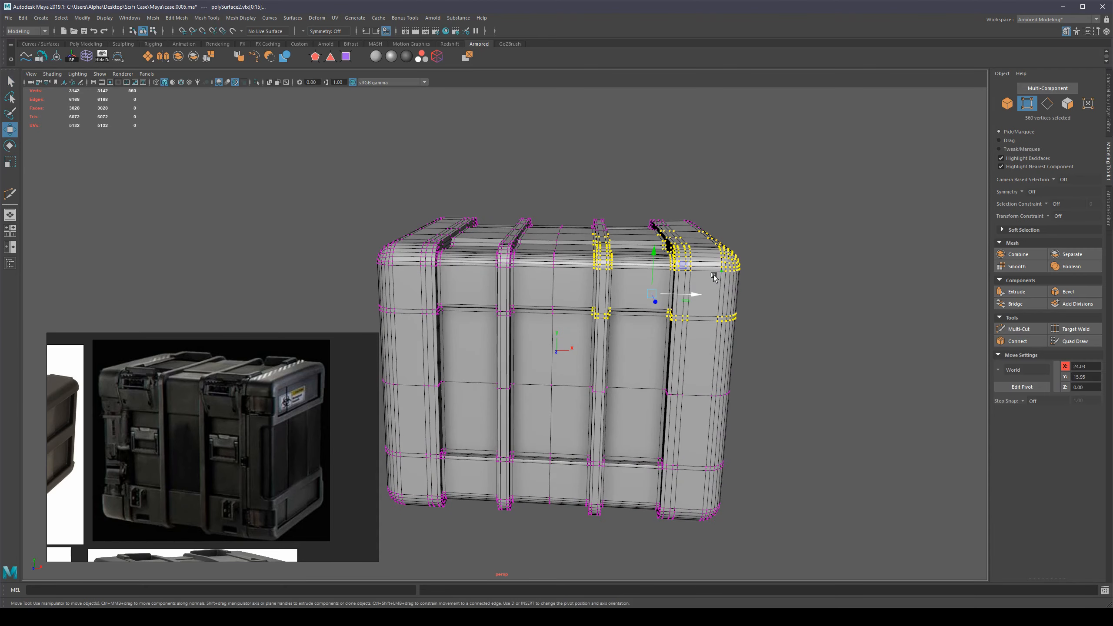
left_click_drag(692, 292, 724, 312)
key("ctrl+z")
scroll(795, 319, "down", 5)
left_click(724, 311)
scroll(724, 311, "up", 3)
left_click_drag(812, 289, 826, 303, "alt")
Step: Select the vertex rows on both sides of the seam between one end cap and the body, using the orthographic top view
key("space")
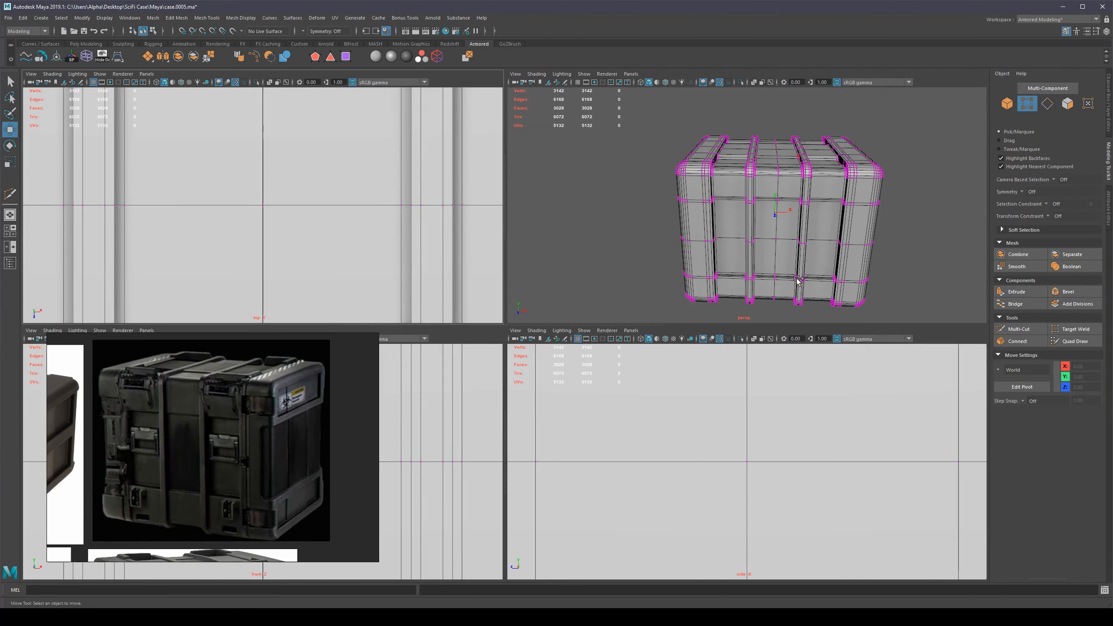
key("shift+a")
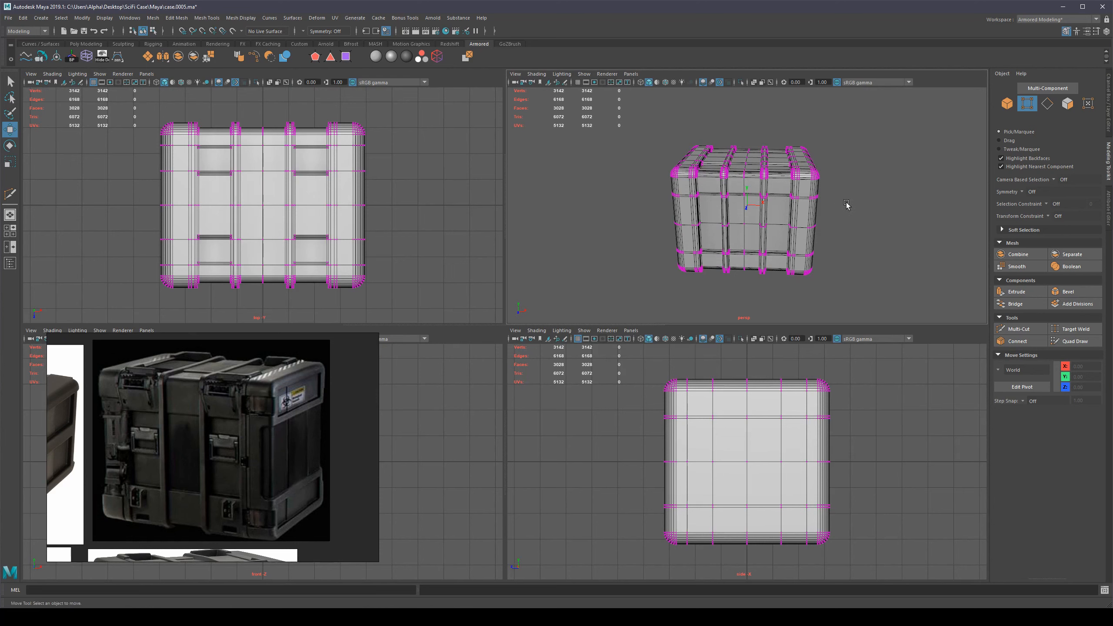
left_click_drag(845, 200, 785, 255, "alt")
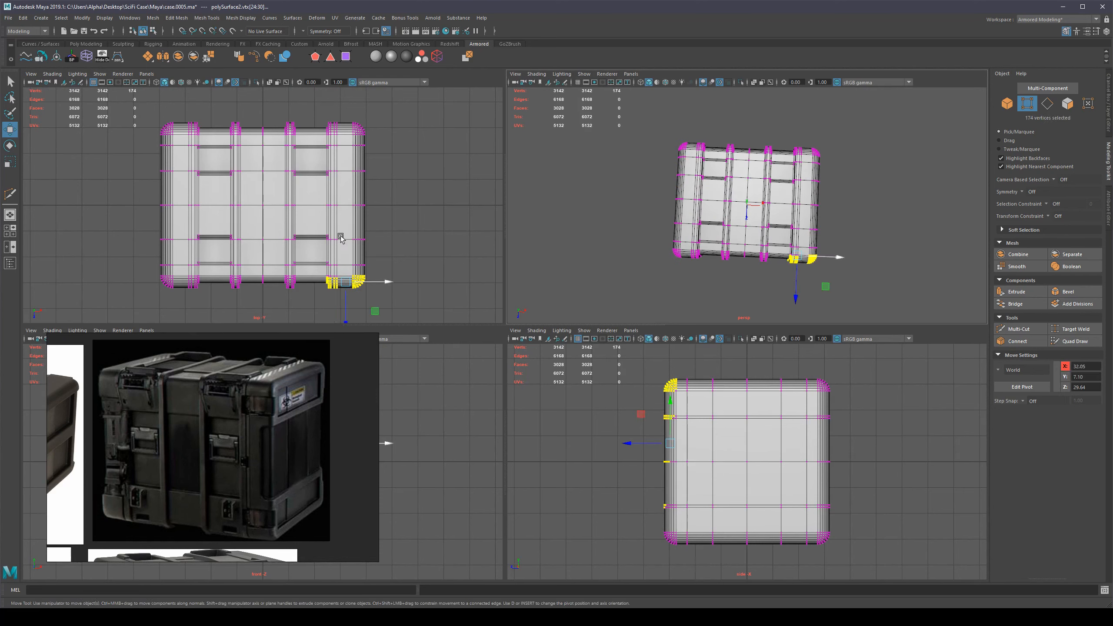
key("space")
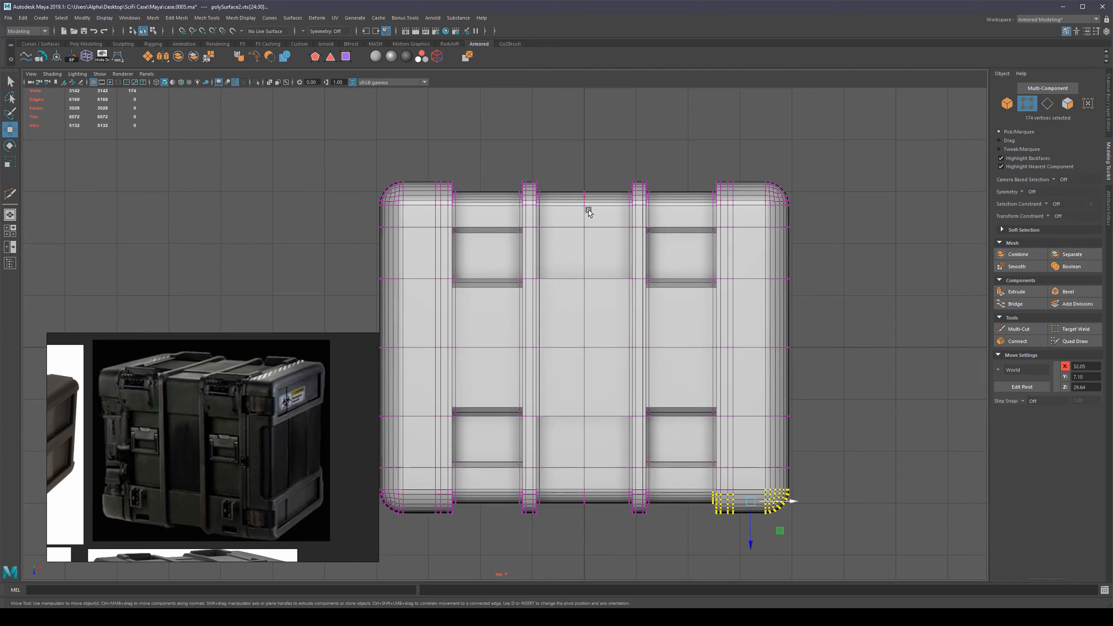
left_click(907, 281)
middle_click_drag(814, 268, 791, 249, "alt")
key("3")
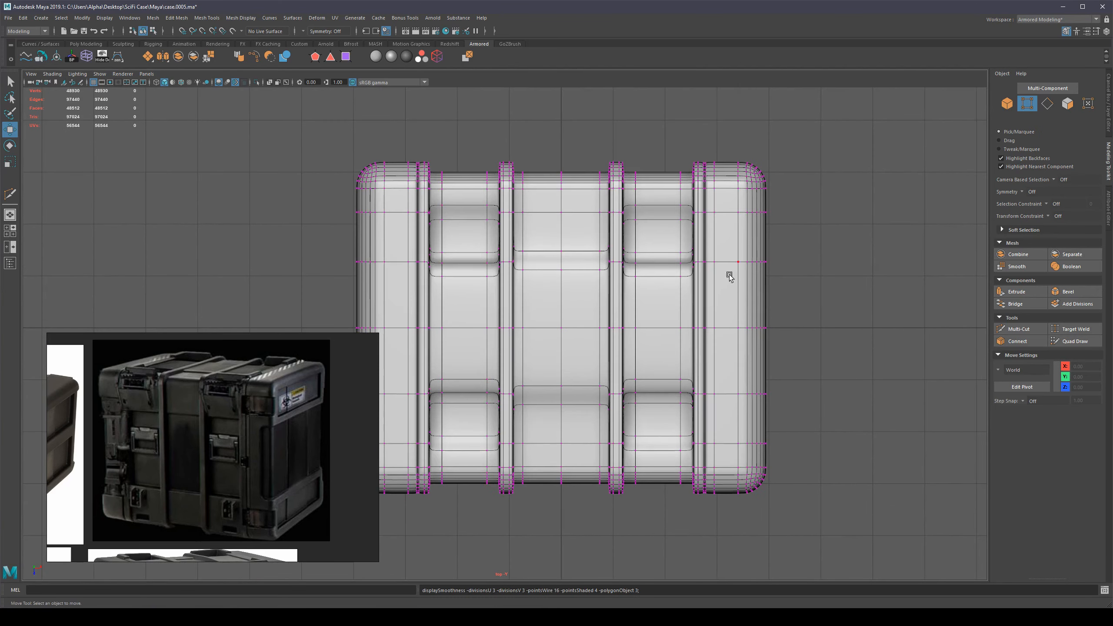
key("1")
scroll(709, 149, "up", 3)
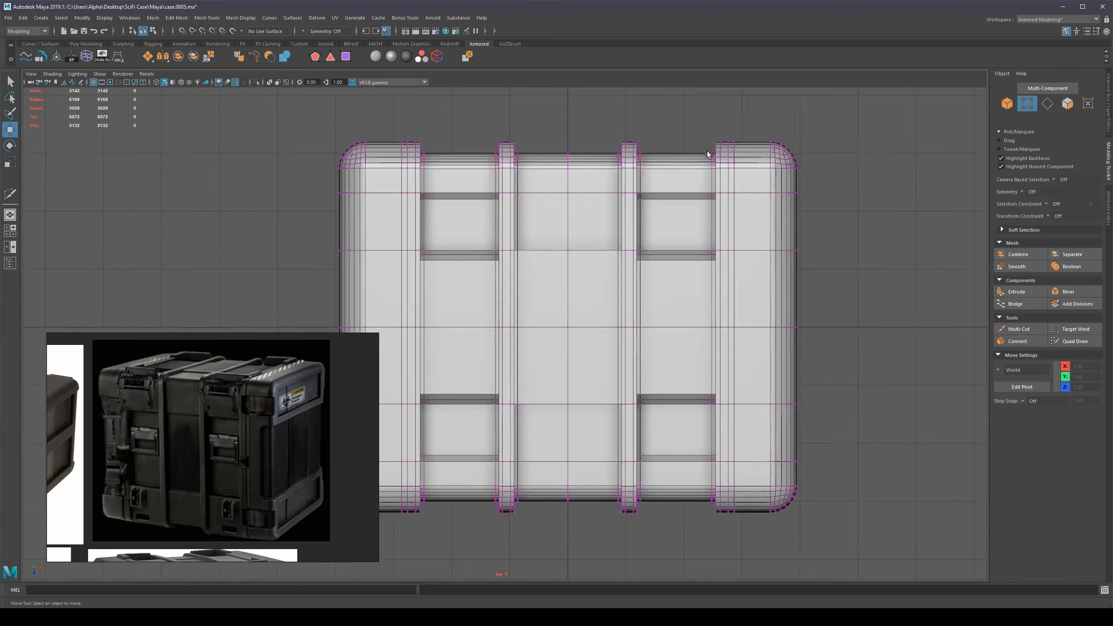
left_click_drag(734, 518, 738, 509)
Step: Nudge the selected seam vertices along X with smoothing previewed, keeping the cap and body rows moving together
key("space")
key("space")
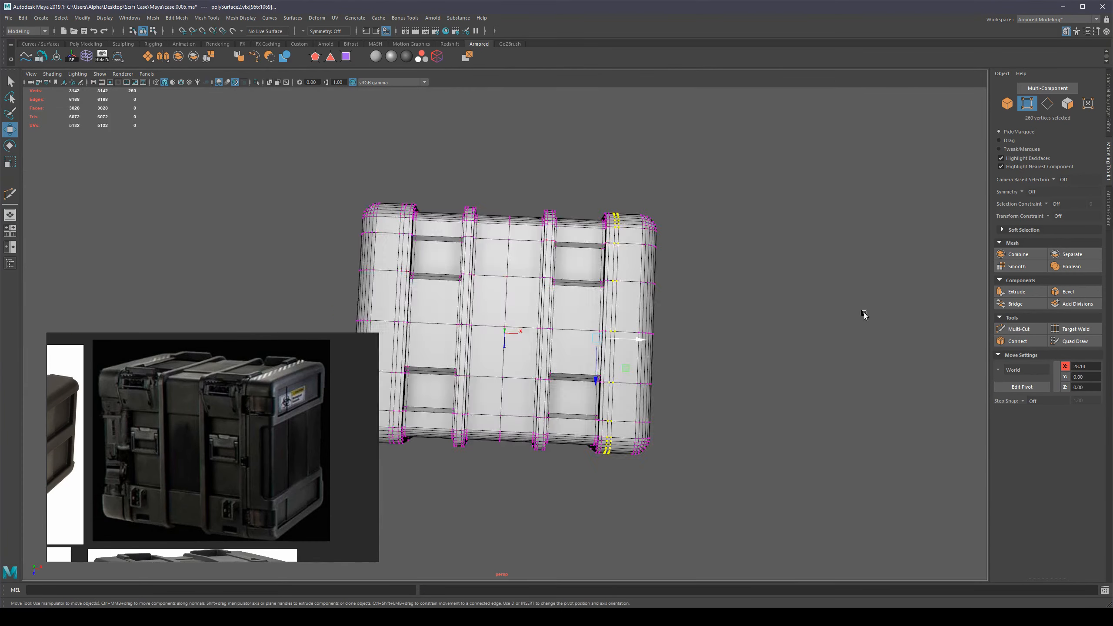
left_click_drag(864, 314, 820, 301, "alt")
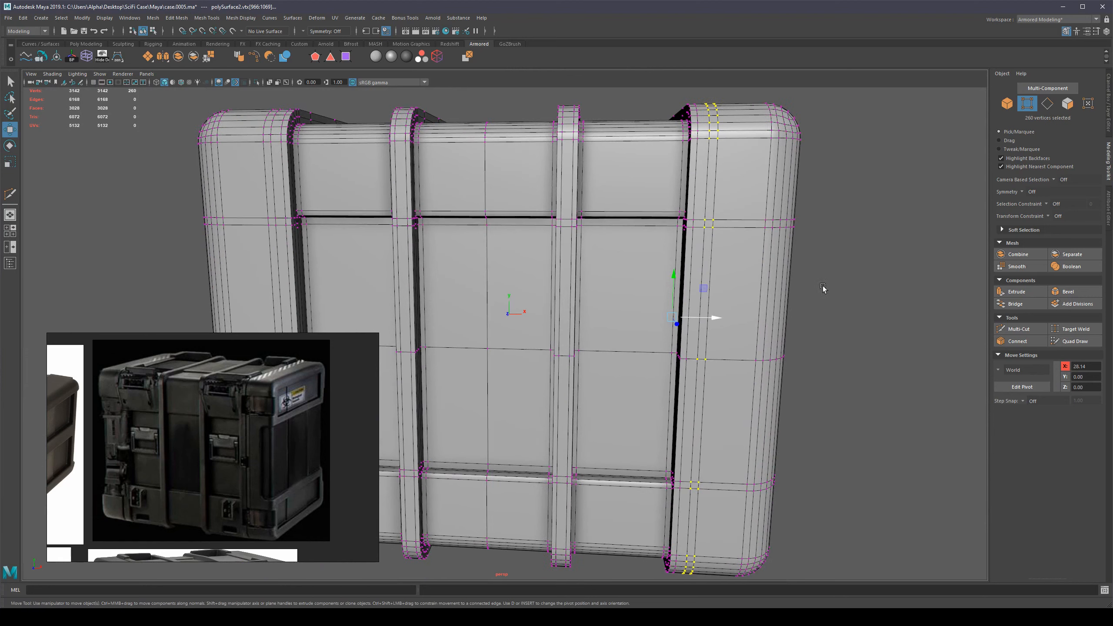
key("3")
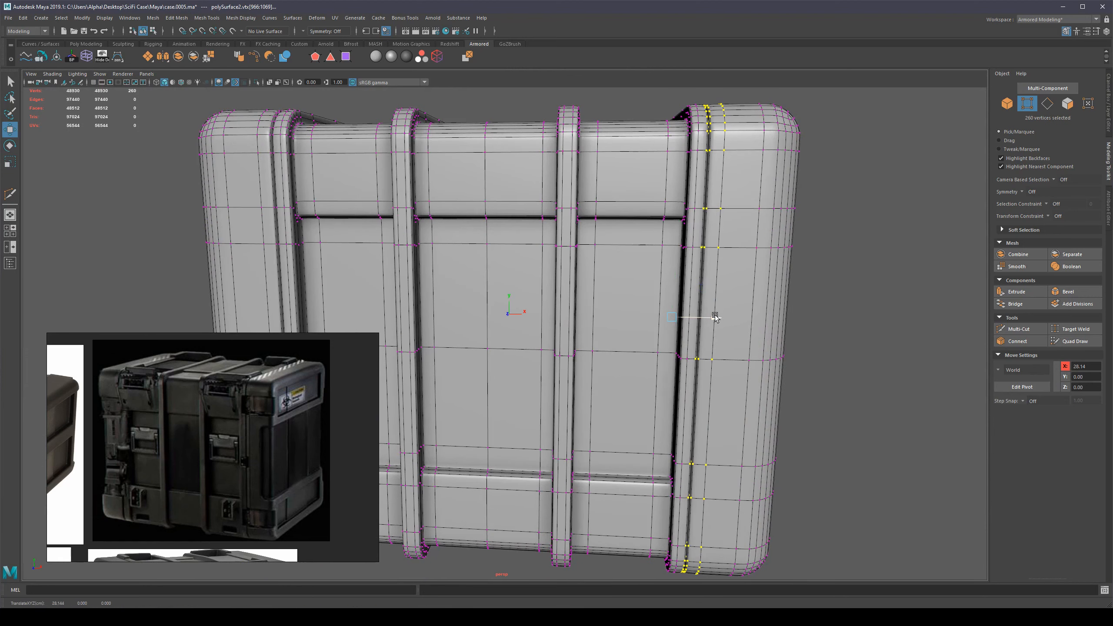
left_click_drag(718, 313, 721, 314)
scroll(791, 307, "down", 3)
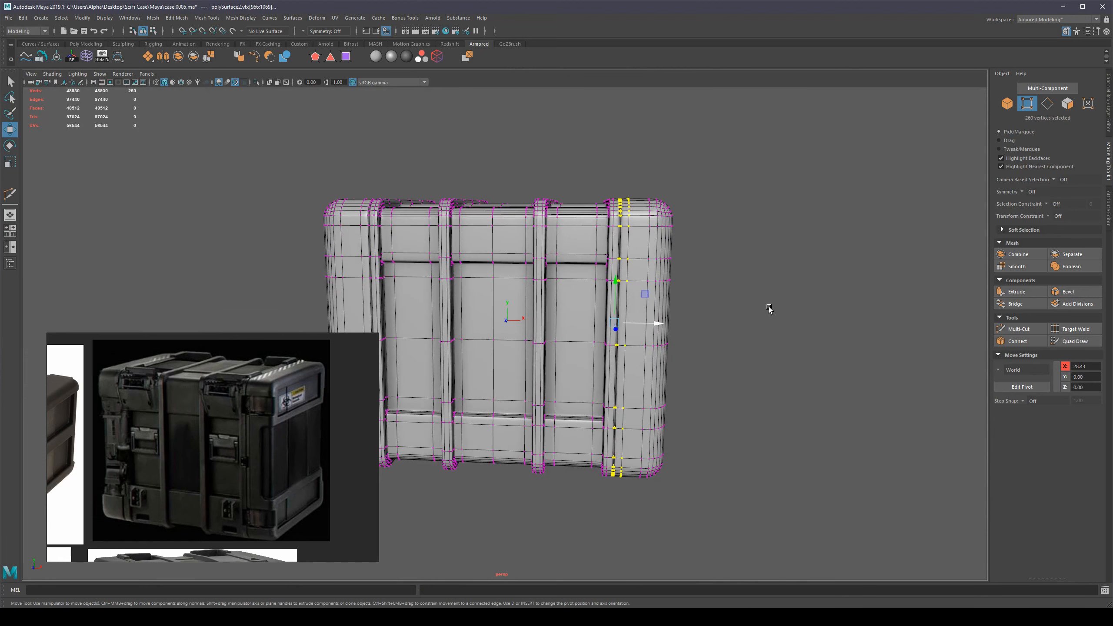
scroll(762, 309, "up", 3)
key("ctrl+z")
key("shift+z")
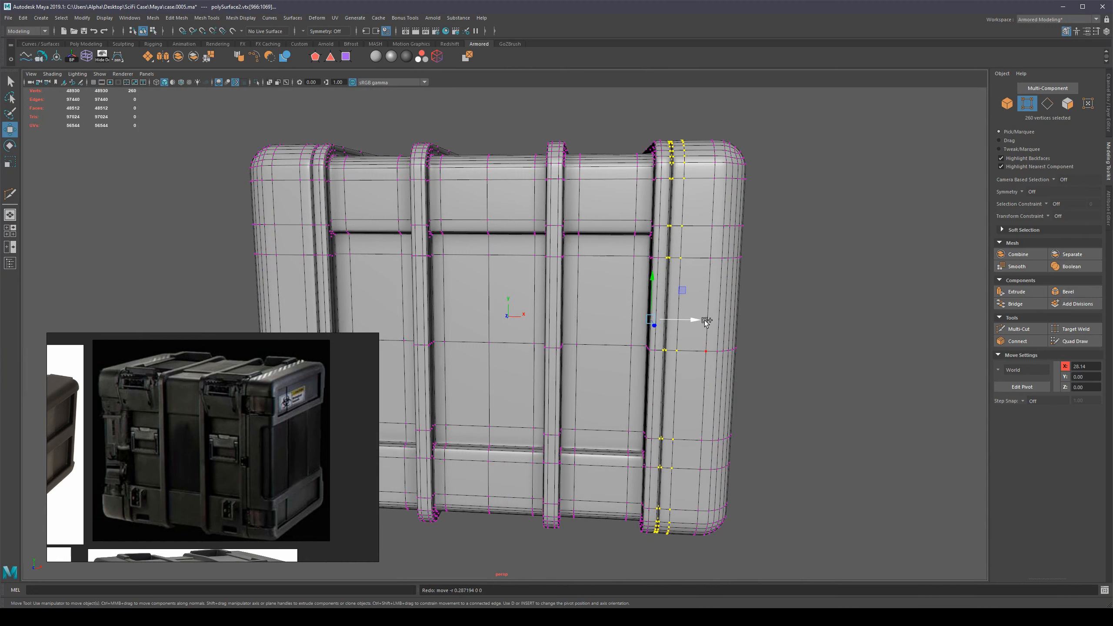
left_click_drag(704, 321, 699, 319)
left_click_drag(790, 277, 727, 315, "alt")
Step: Return to object selection with the whole case smoothed and save the scene as a new incremental version
key("q")
right_click_drag(650, 327, 834, 260)
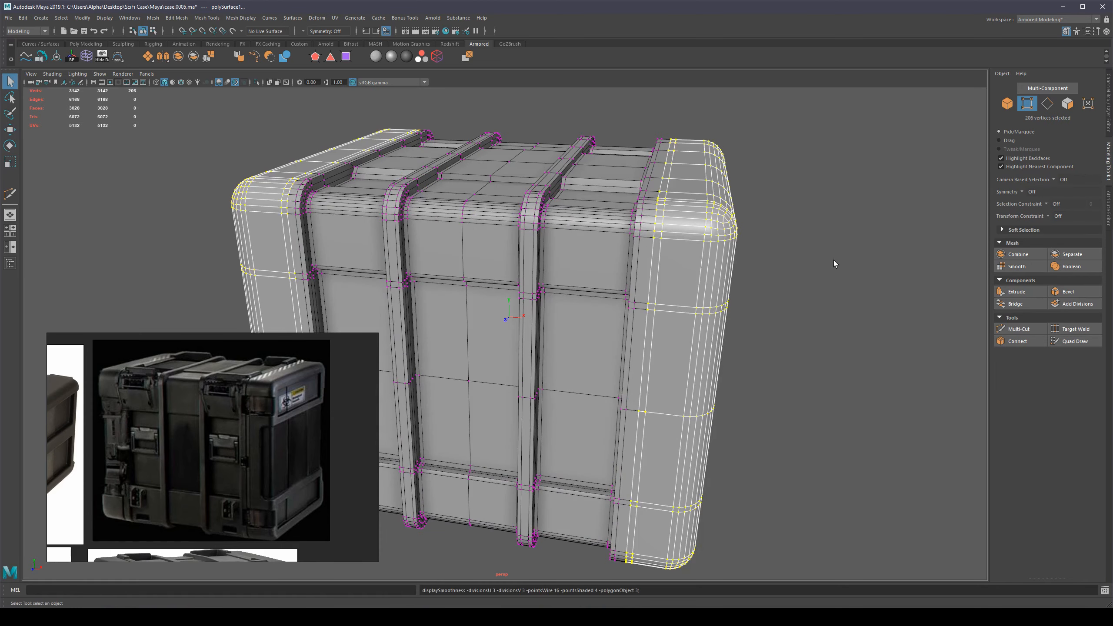
left_click(835, 260)
left_click_drag(837, 267, 755, 277, "alt")
key("F8")
left_click(756, 234)
scroll(805, 247, "down", 4)
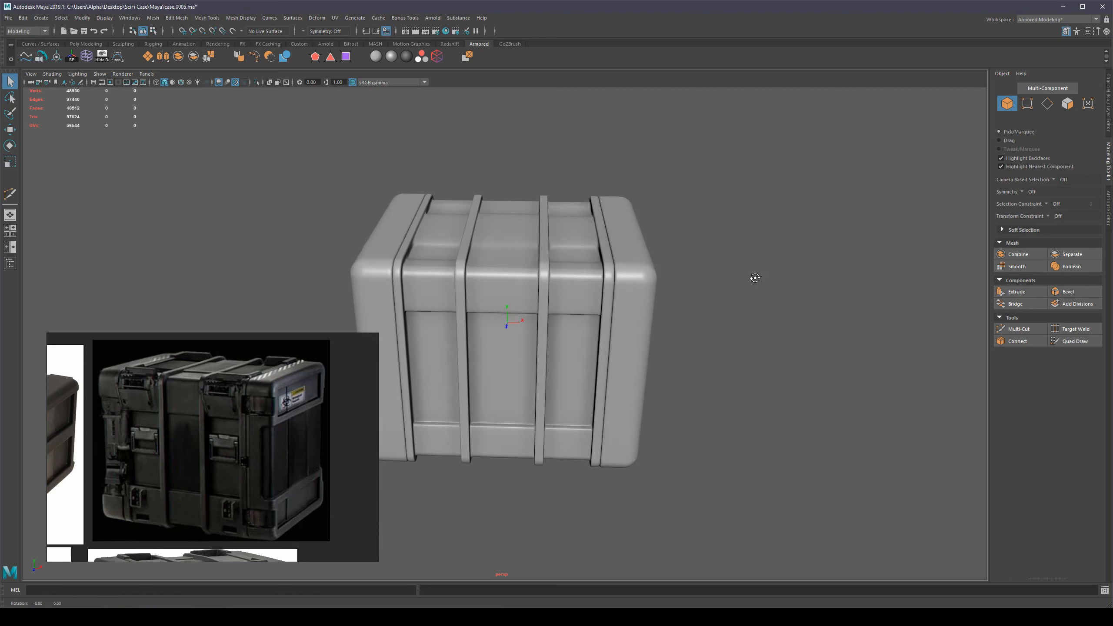
key("ctrl+alt+s")
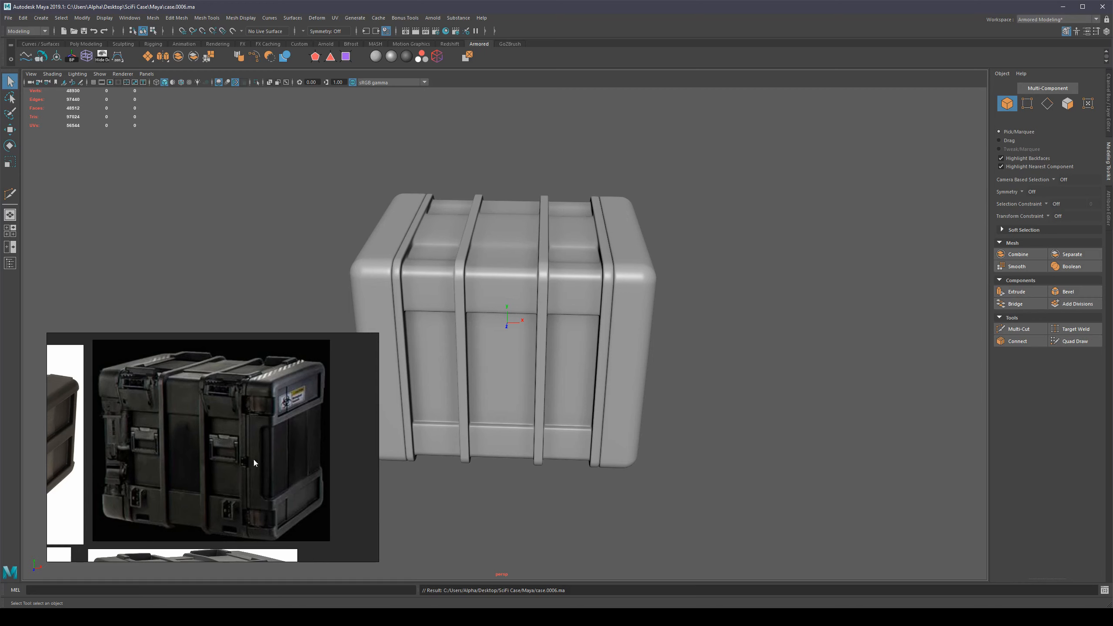
Step: Compare the smoothed end cap with the reference photo from several angles and save another incremental version
left_click_drag(386, 471, 809, 326, "alt")
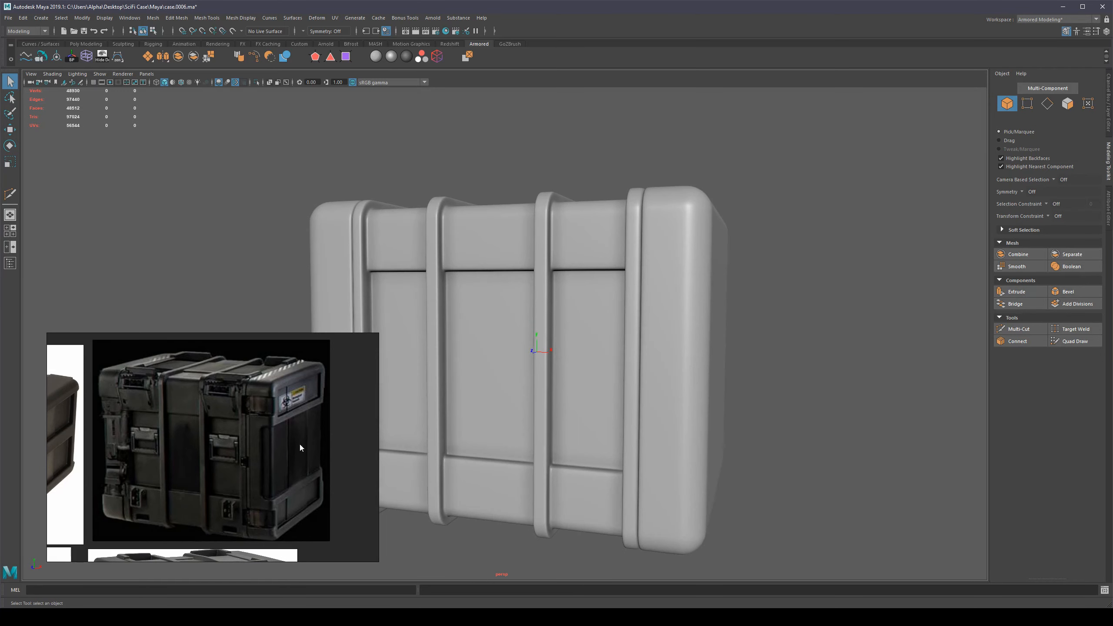
left_click(702, 340)
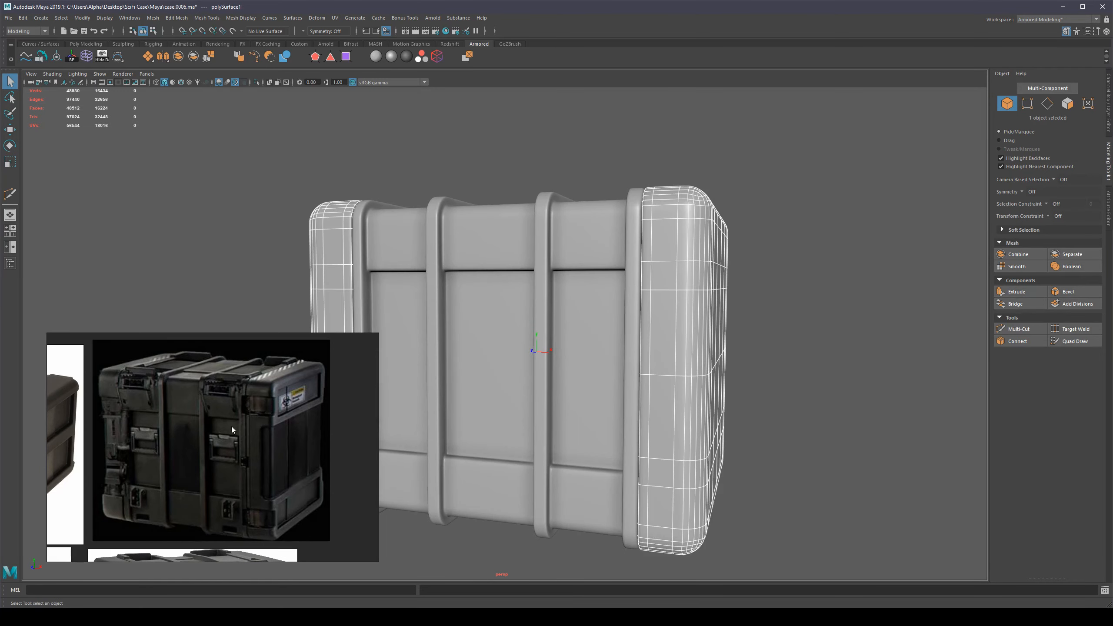
left_click_drag(771, 344, 723, 349, "alt")
left_click(809, 338)
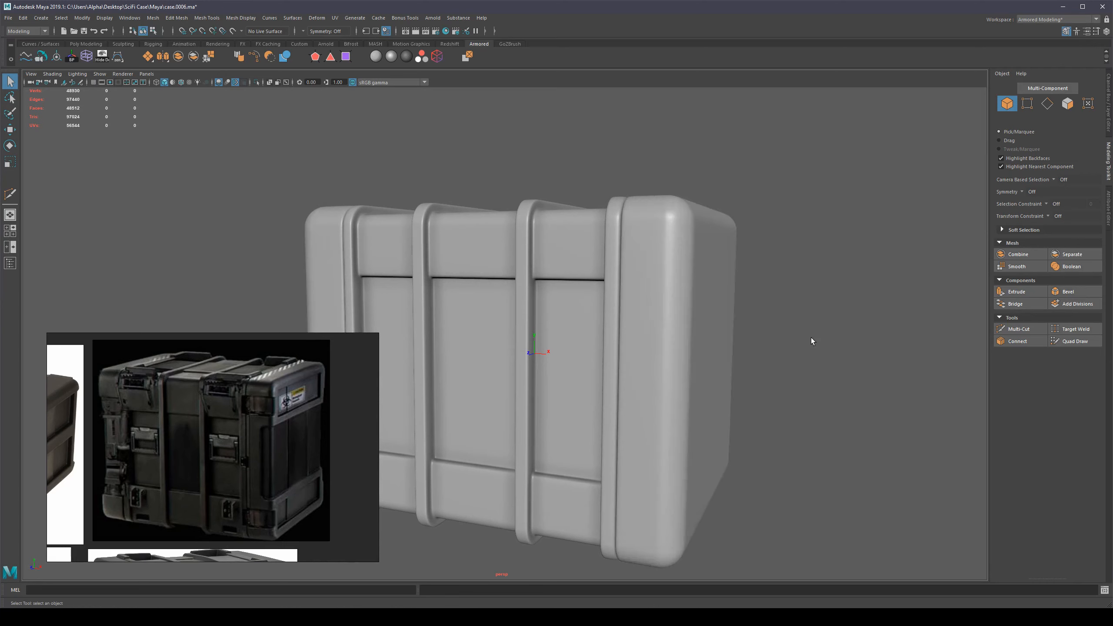
right_click_drag(808, 340, 710, 355, "alt")
left_click_drag(710, 355, 730, 330, "alt")
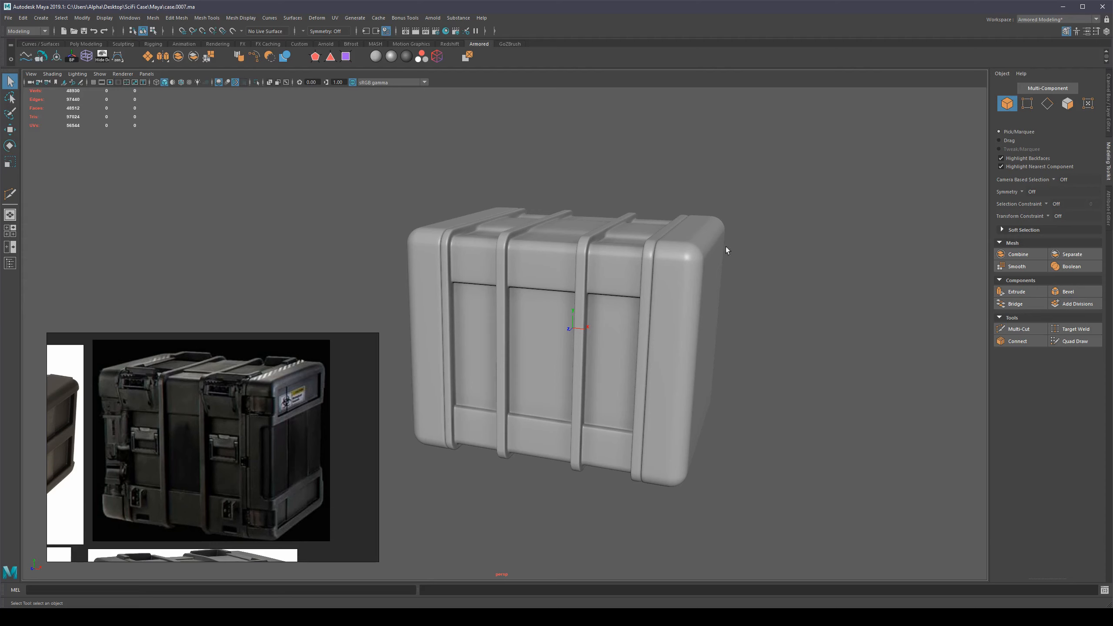
Step: Create a polygon cube, then position and scale it as a large block overlapping one end of the case
right_click_drag(748, 356, 745, 380, "shift")
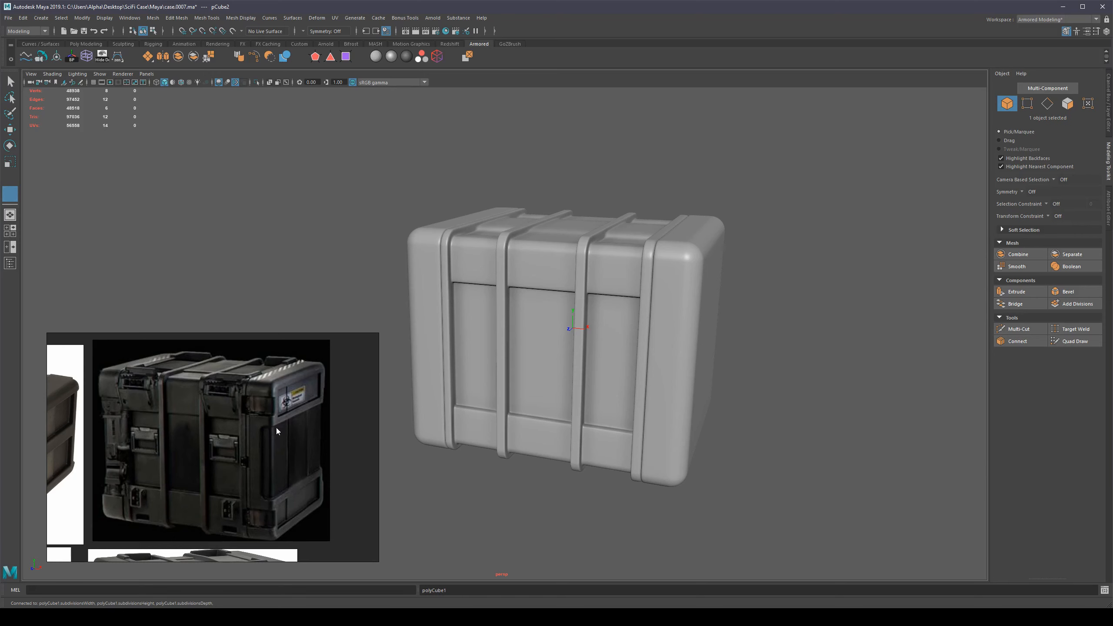
key("w")
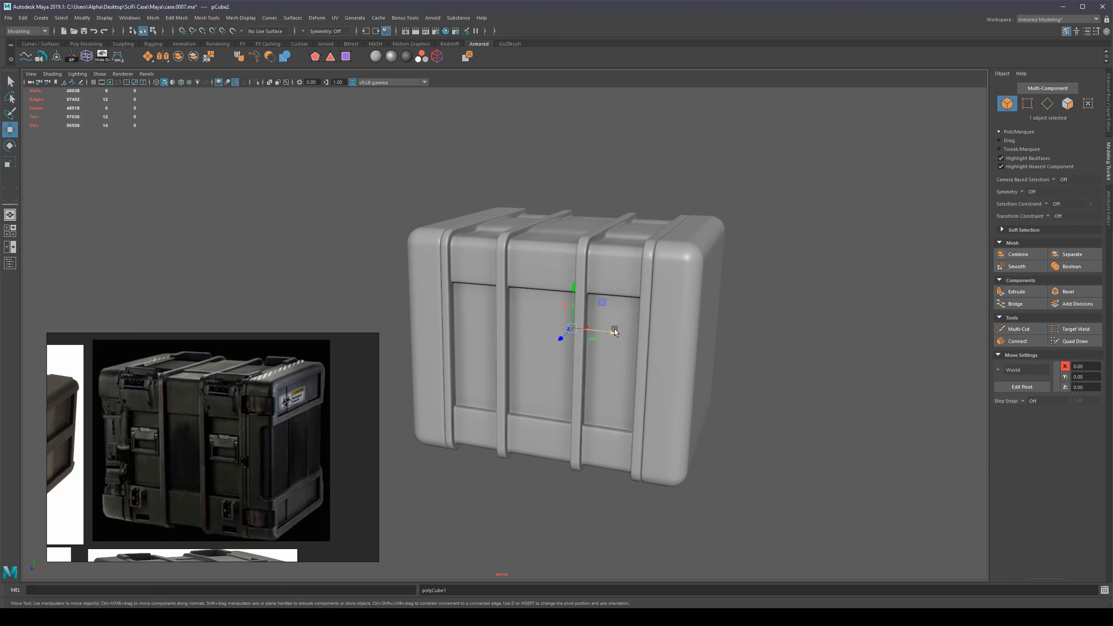
left_click_drag(615, 331, 822, 338)
left_click_drag(775, 373, 770, 345, "alt")
key("r")
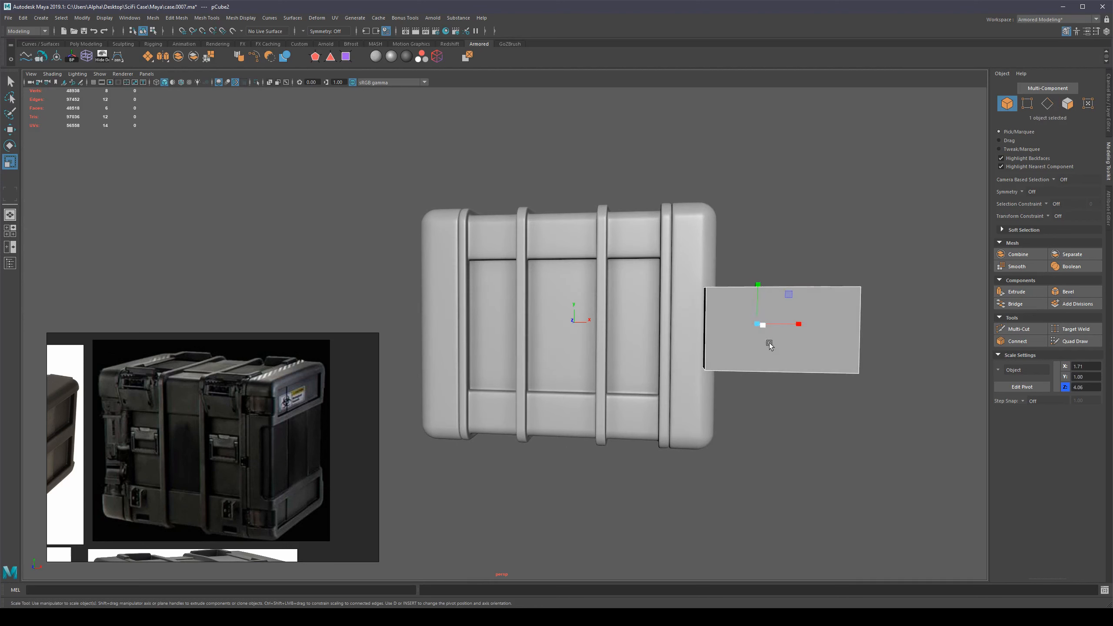
left_click_drag(758, 284, 740, 357)
Step: Bevel the block's upper and lower edges facing the case with 5 segments and an offset of about 0.24
key("F10")
left_click(717, 311)
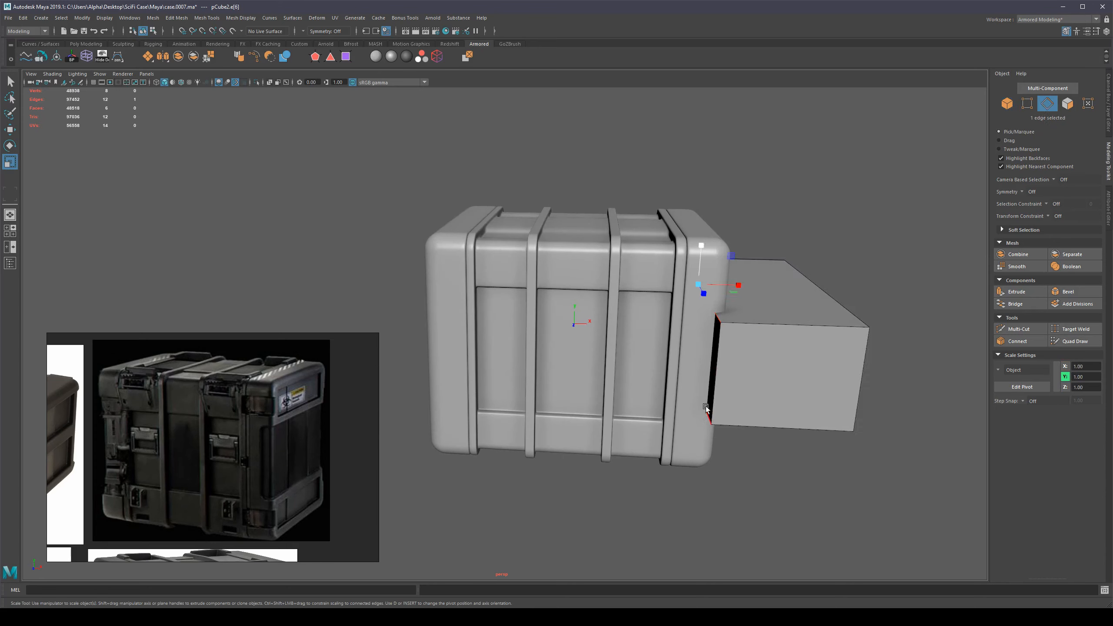
left_click(706, 407, "shift")
left_click_drag(770, 394, 765, 390, "alt")
key("ctrl+b")
middle_click_drag(789, 361, 744, 366)
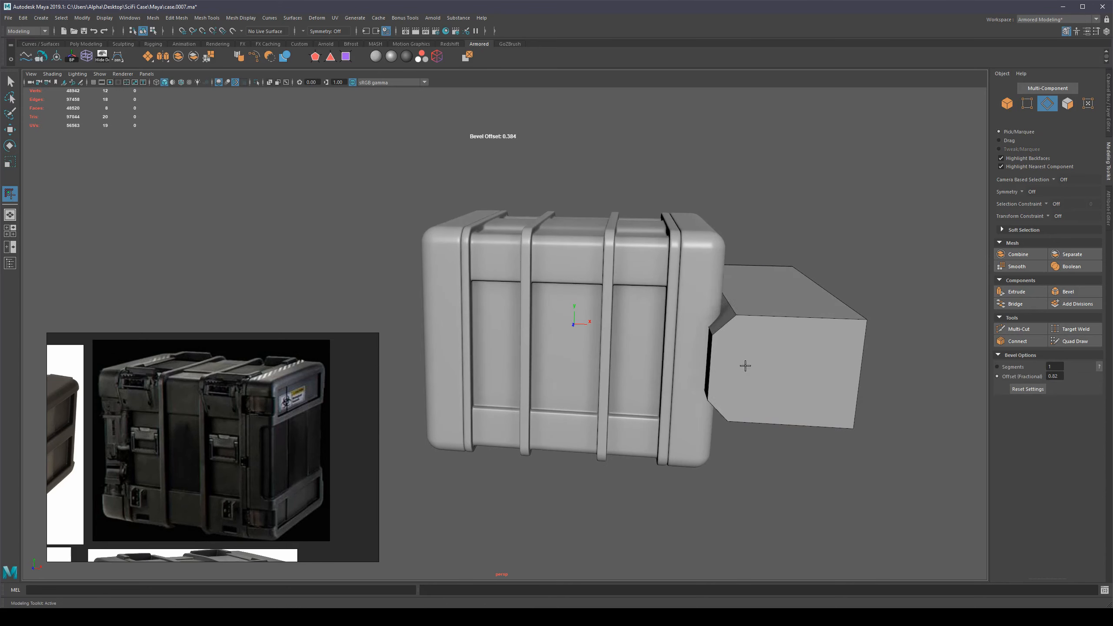
left_click_drag(744, 365, 774, 347)
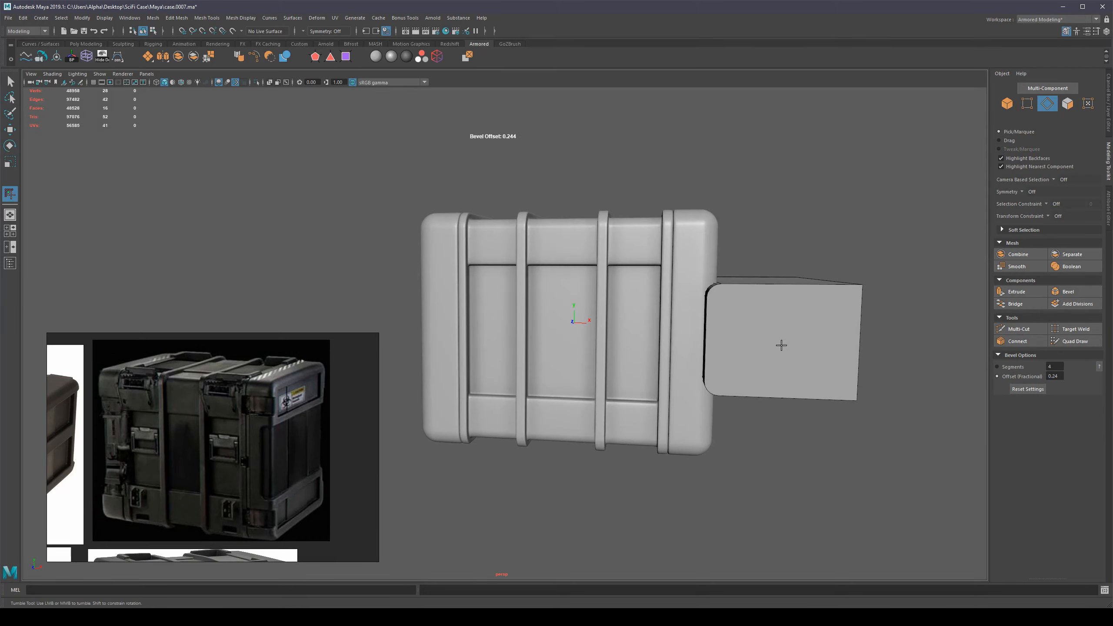
scroll(794, 340, "up", 2)
Step: Move the block along X further into the end cap and set its bevel fraction to 0.164
key("q")
right_click_drag(795, 341, 860, 323)
key("w")
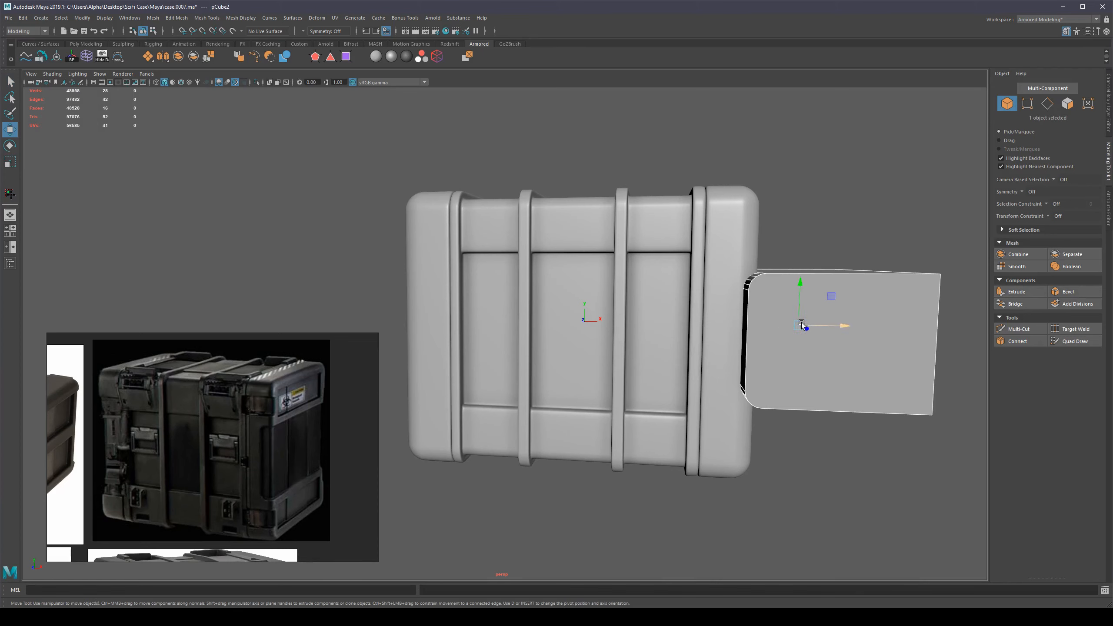
left_click_drag(842, 325, 814, 338)
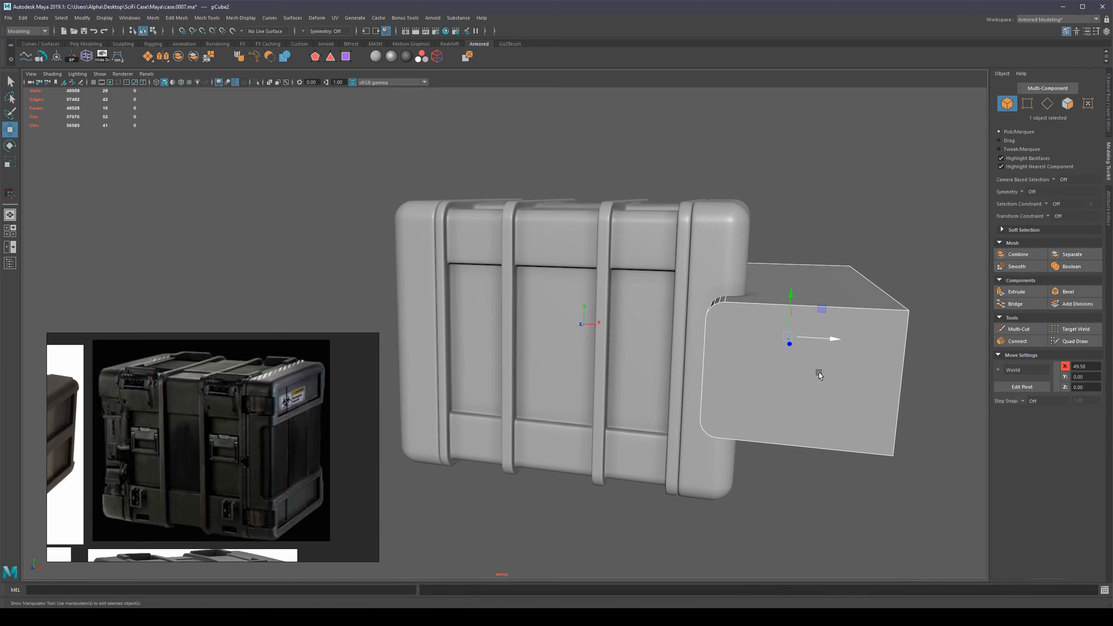
key("ctrl+b")
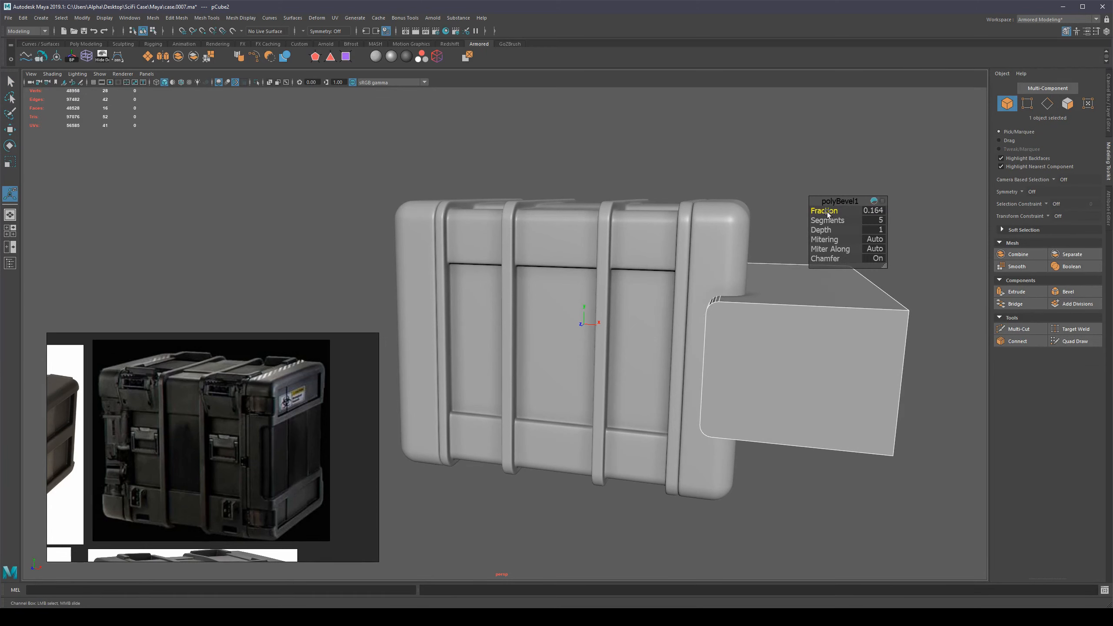
key("q")
Step: Select the case parts and show the Outliner listing the scene's objects
left_click_drag(802, 356, 813, 415, "alt")
mouse_move(827, 458)
left_mouse_down("alt")
mouse_move(838, 430)
mouse_move(837, 443)
left_mouse_up("alt")
left_click(846, 375)
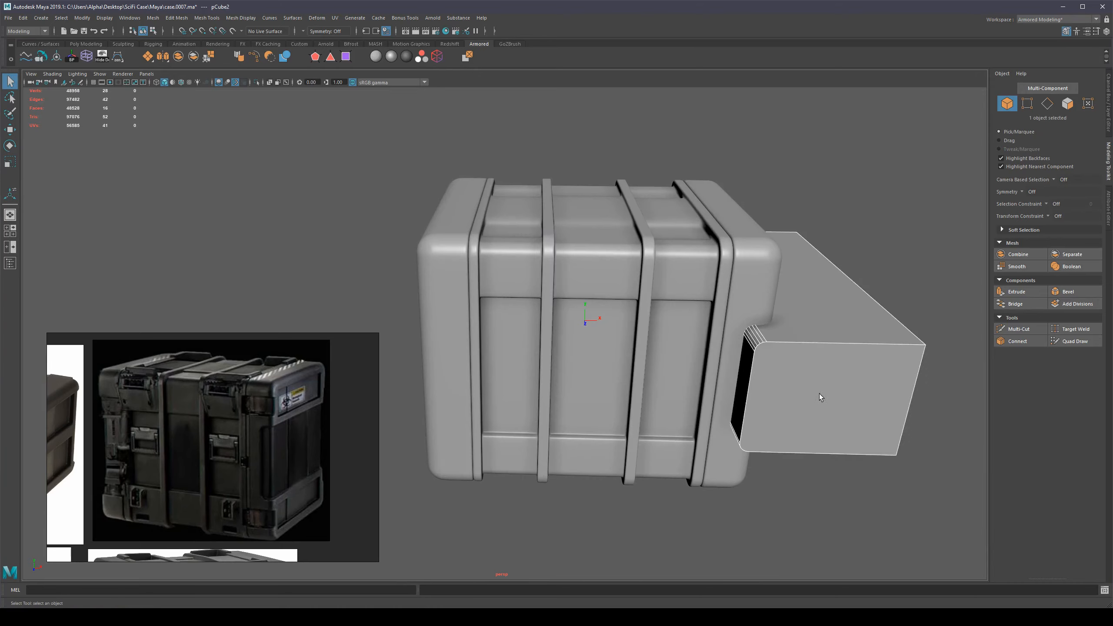
left_click_drag(835, 388, 808, 384, "alt")
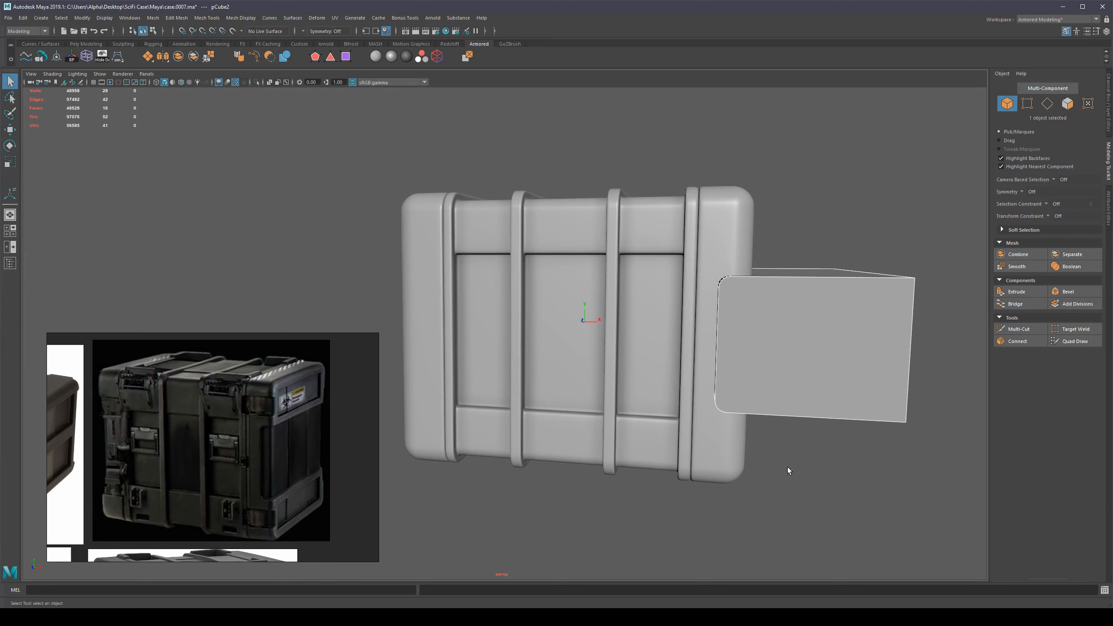
left_click_drag(788, 468, 866, 452, "alt")
middle_click_drag(866, 451, 849, 449, "alt")
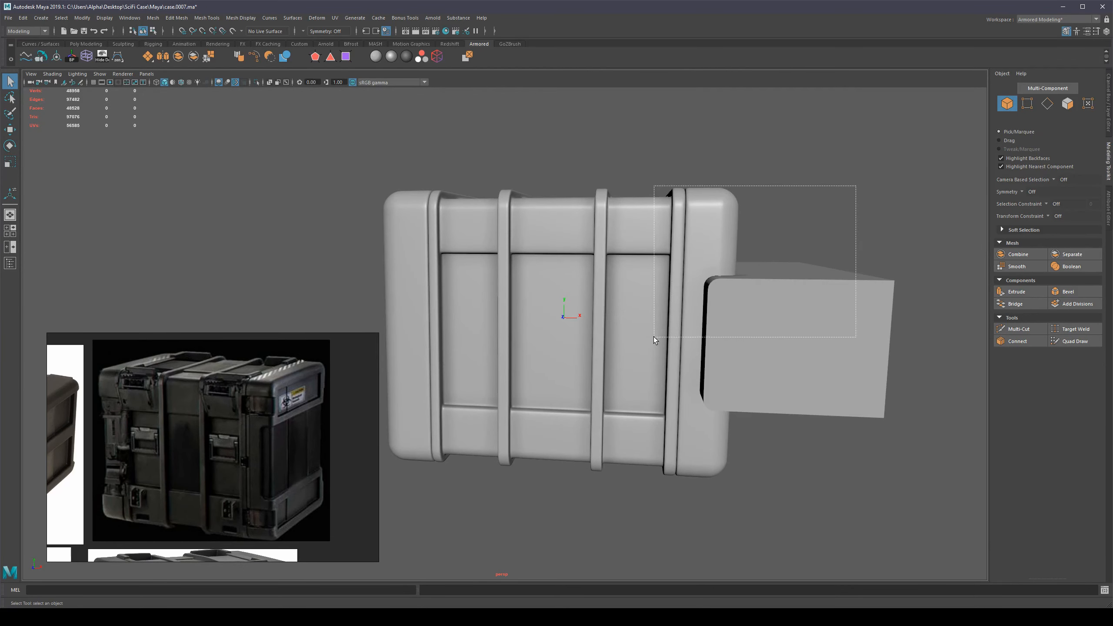
left_click_drag(654, 336, 654, 336)
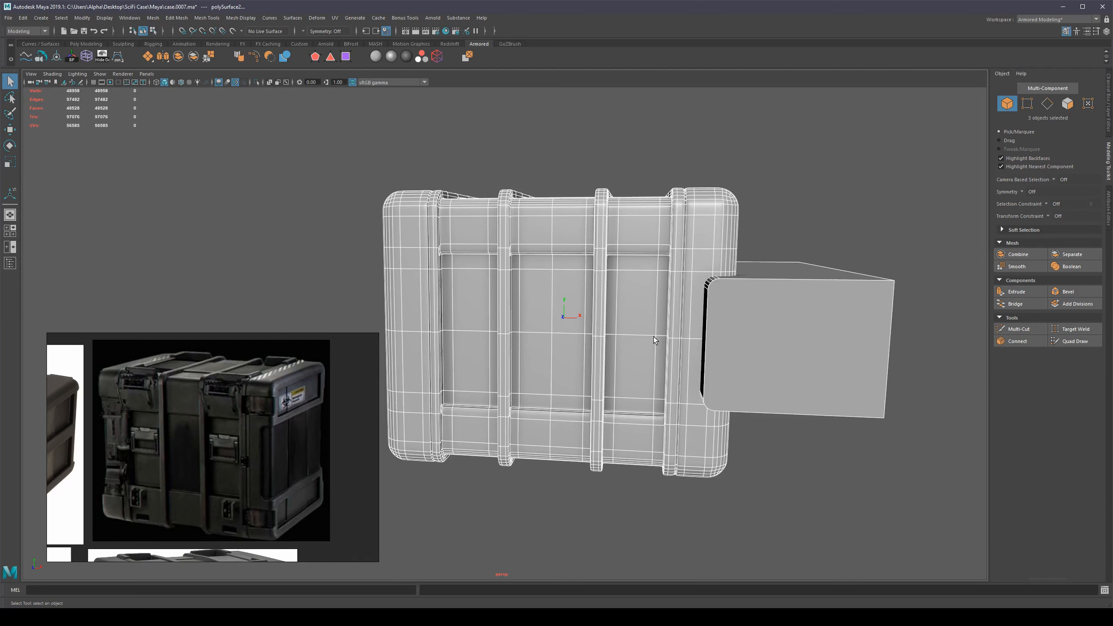
left_click(9, 265)
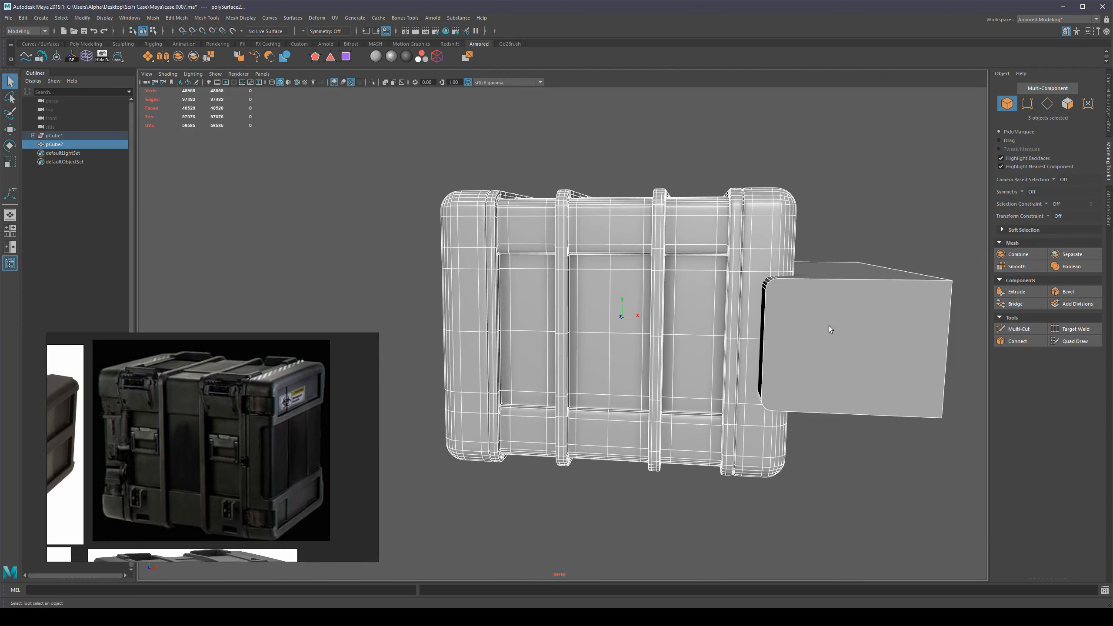
Step: Move polySurface1 and polySurface2 out of the pCube1 group and delete the empty group
right_click_drag(899, 351, 866, 342, "shift")
left_click(34, 135)
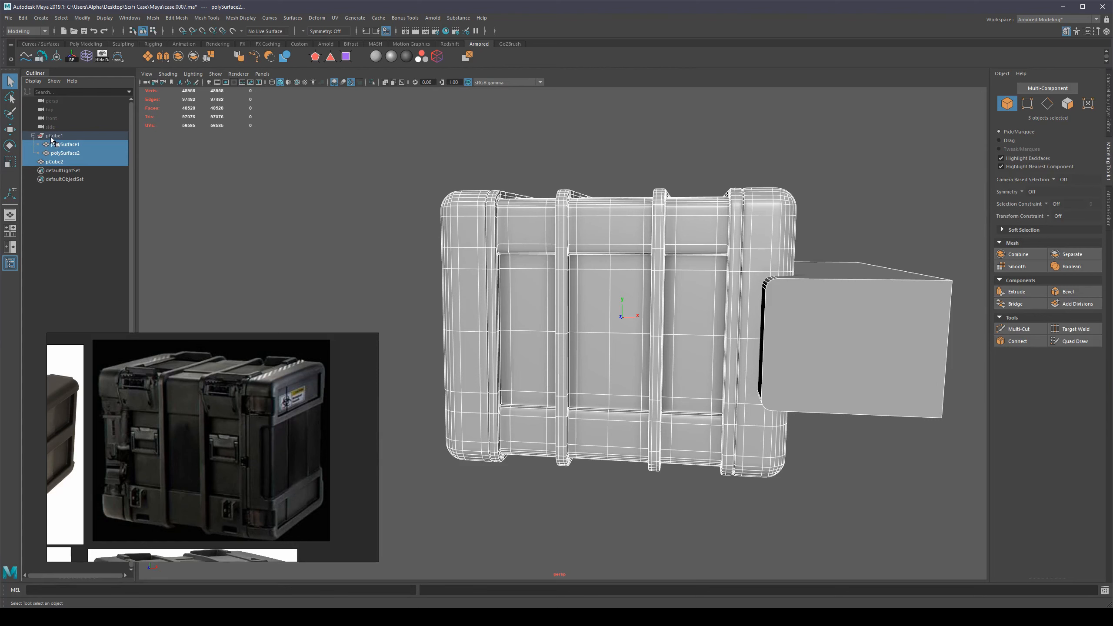
left_click(51, 136)
left_click(61, 146)
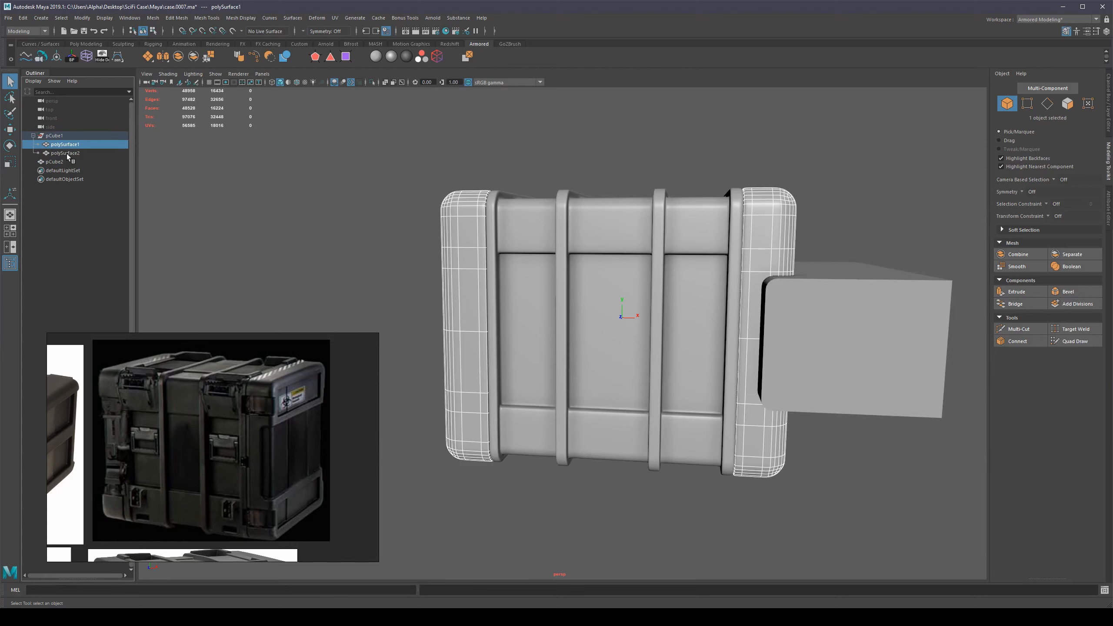
left_click(67, 153, "shift")
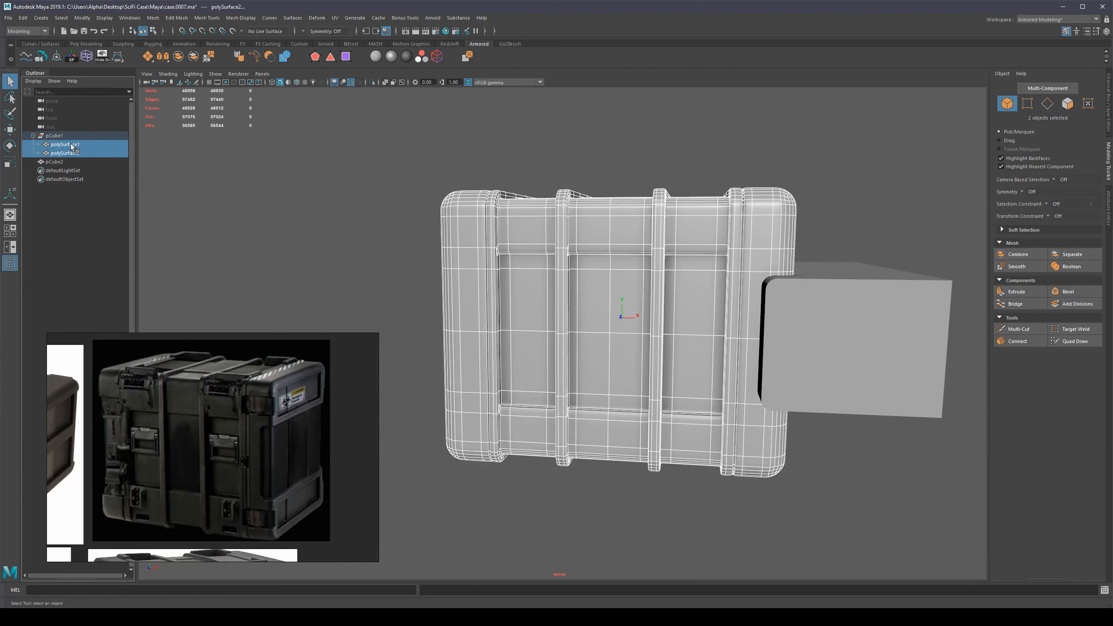
middle_click_drag(38, 131, 39, 130)
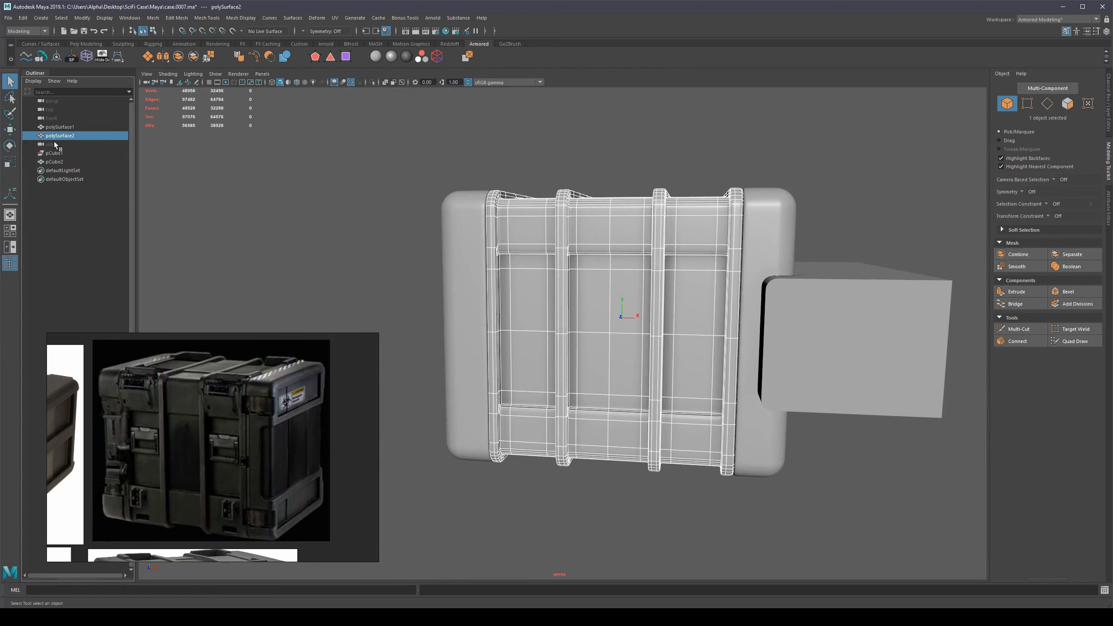
left_click(51, 152)
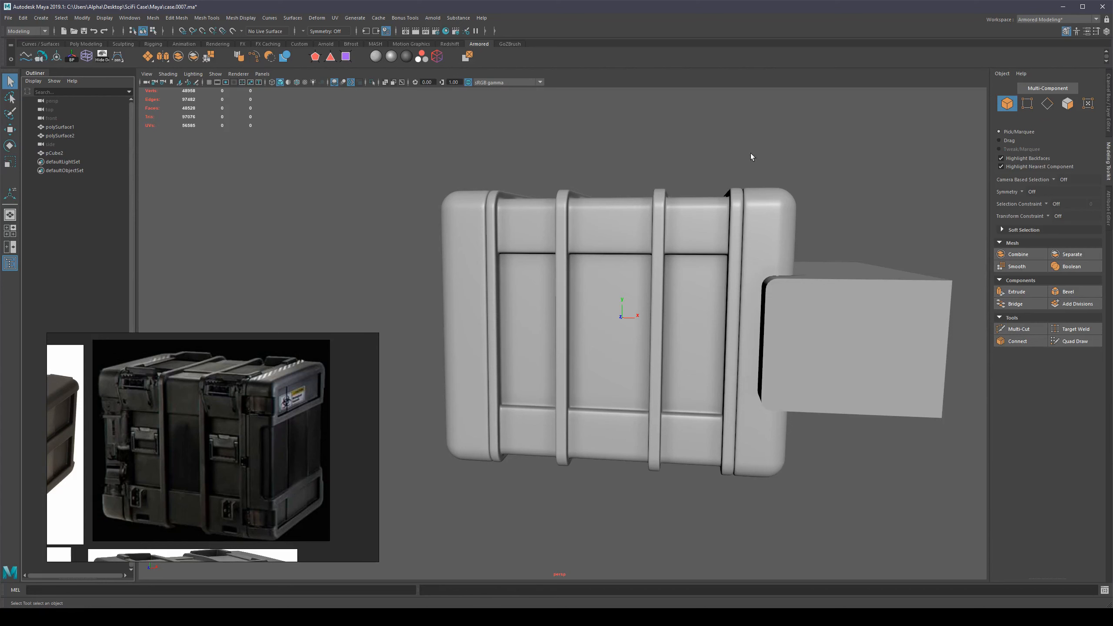
Step: Select the end caps together with the bevelled block, duplicate both and hide the copies
left_click(715, 265)
left_click(774, 235)
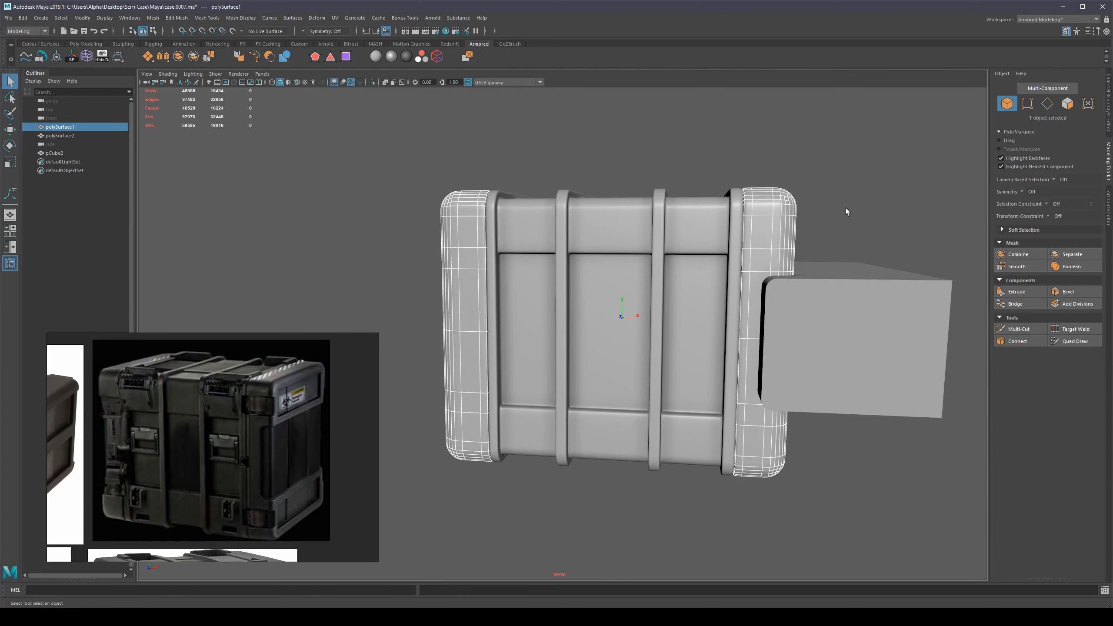
left_click(845, 207)
left_click(778, 222)
middle_click_drag(822, 253, 770, 247, "alt")
left_click_drag(785, 304, 797, 329, "alt")
left_click(796, 329, "shift")
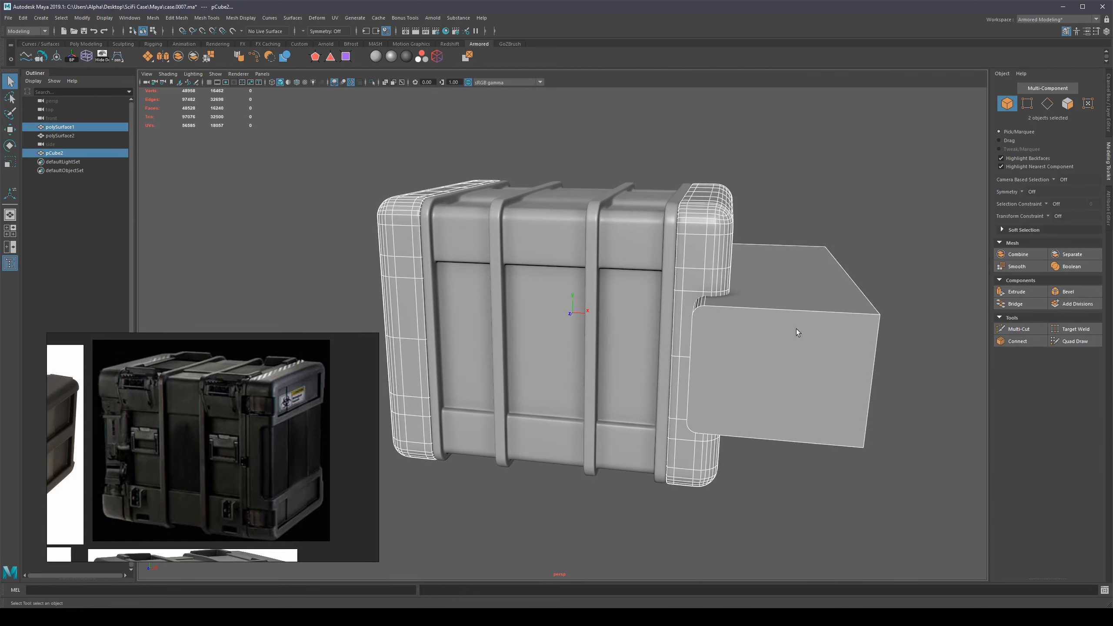
left_click_drag(805, 443, 812, 462, "alt")
right_click_drag(740, 376, 744, 406, "alt")
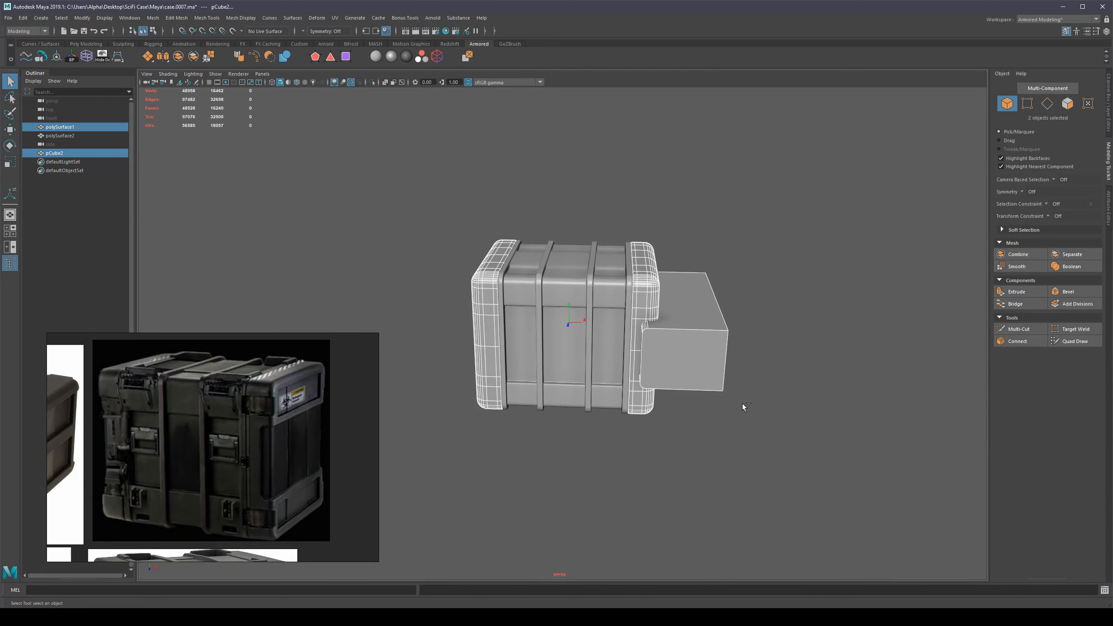
key("ctrl+d")
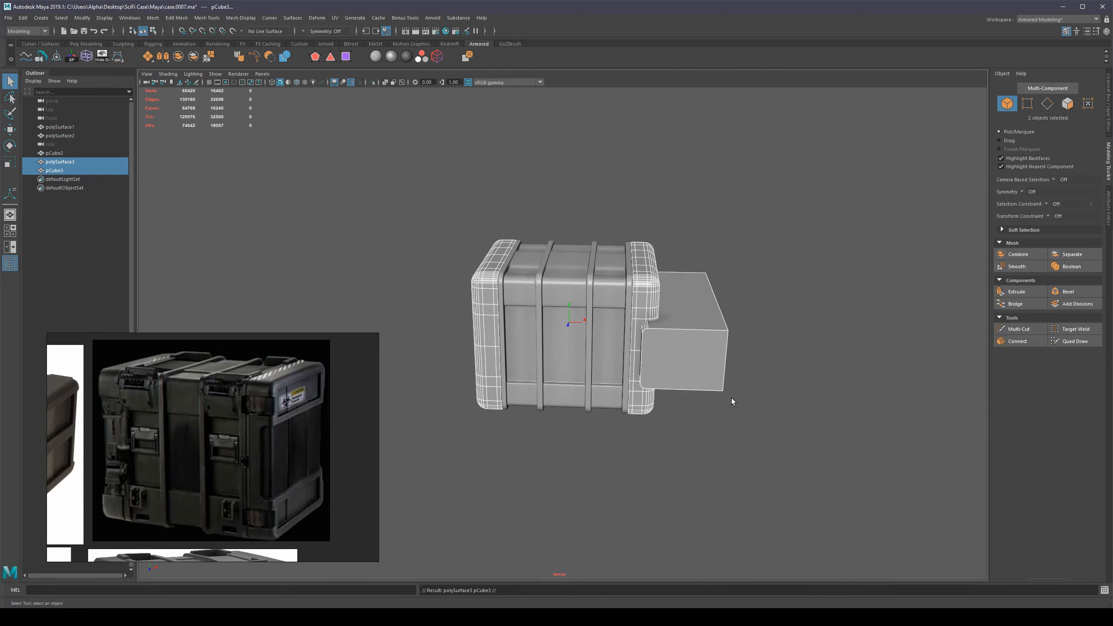
key("h")
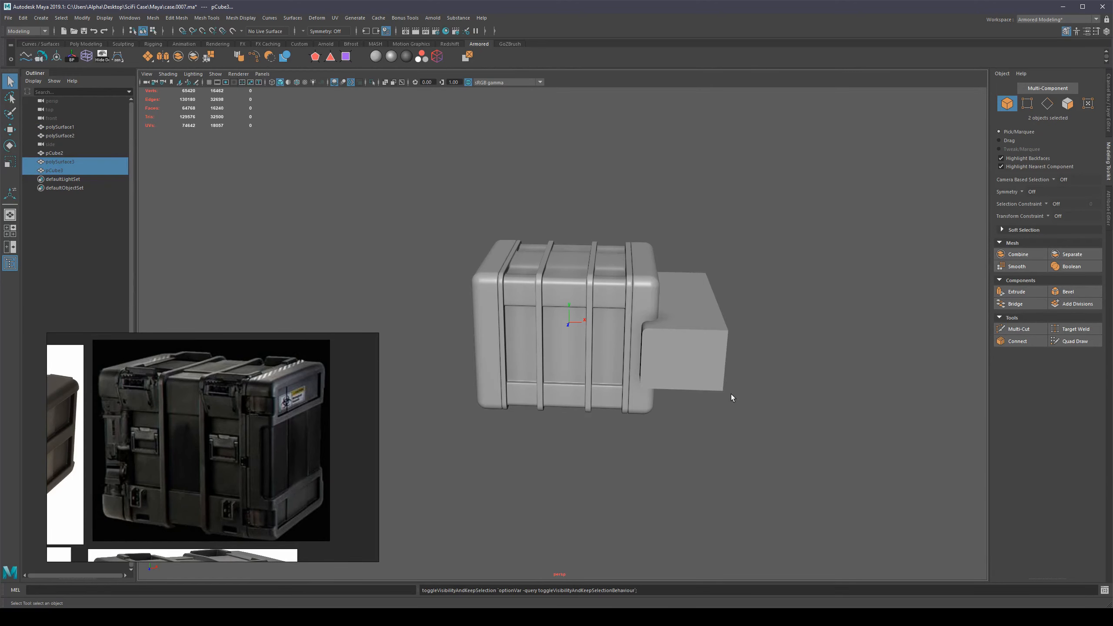
Step: Turn off the smooth mesh preview on the visible end caps
right_click_drag(773, 404, 802, 410, "alt")
left_click_drag(749, 411, 674, 368, "alt")
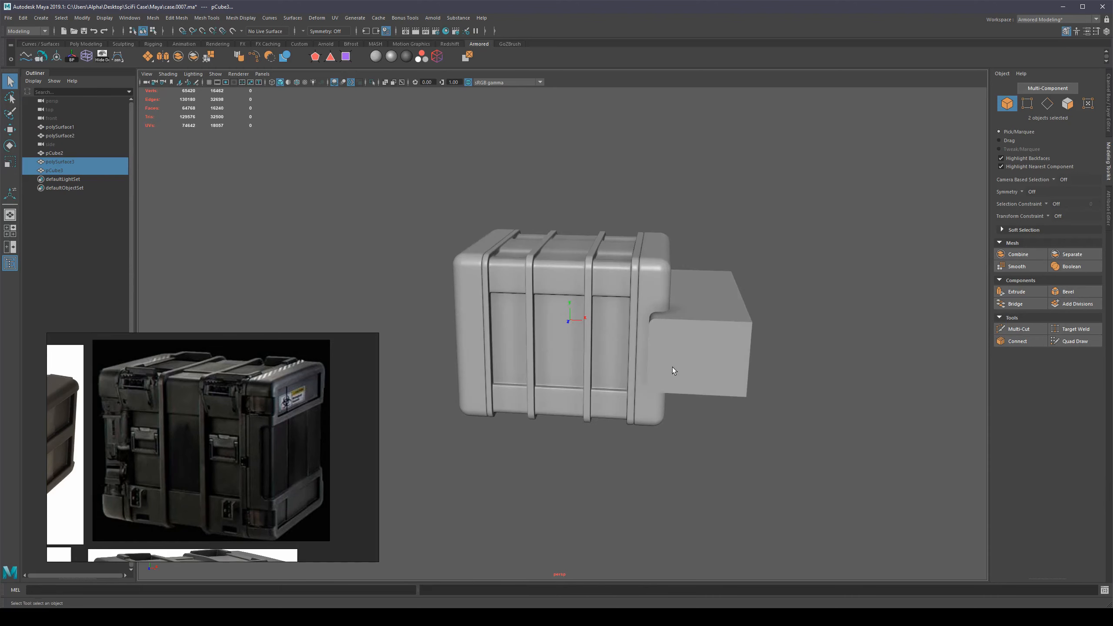
right_click_drag(673, 367, 762, 414, "alt")
middle_click_drag(761, 414, 720, 406, "alt")
left_click(753, 462)
right_click_drag(753, 462, 779, 368, "alt")
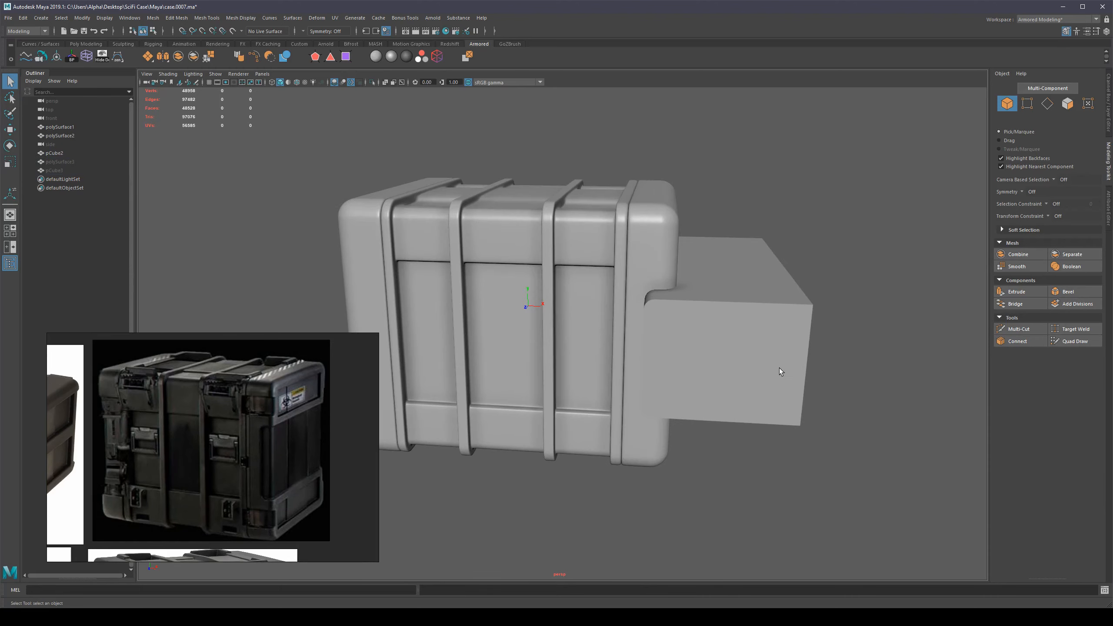
left_click(666, 248)
key("1")
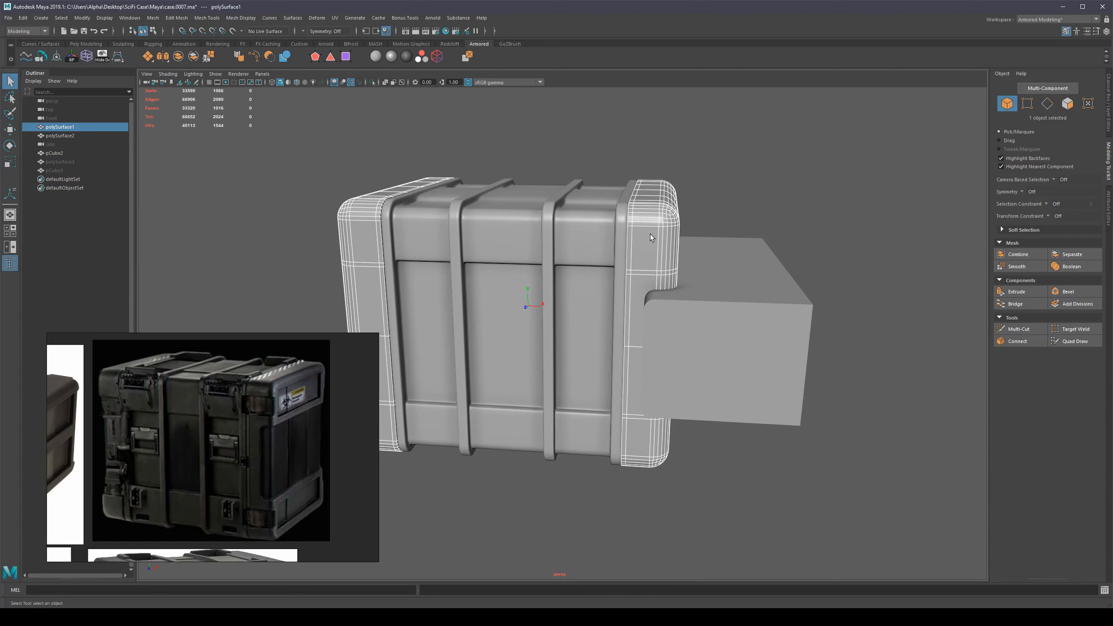
Step: Subtract the bevelled block from the end caps with a Boolean Difference to cut the recess
left_click_drag(773, 309, 799, 294, "alt")
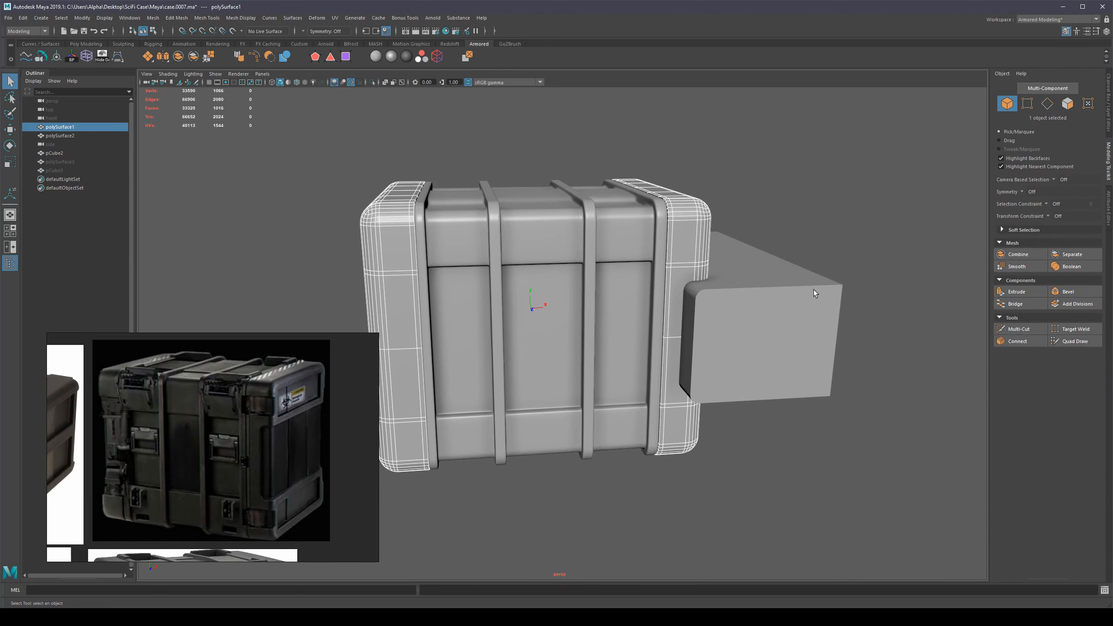
left_click(814, 290, "shift")
right_click_drag(790, 308, 798, 392, "shift")
right_click_drag(805, 458, 861, 482, "shift")
left_click_drag(742, 434, 728, 384, "alt")
middle_click_drag(728, 385, 833, 387, "alt")
key("q")
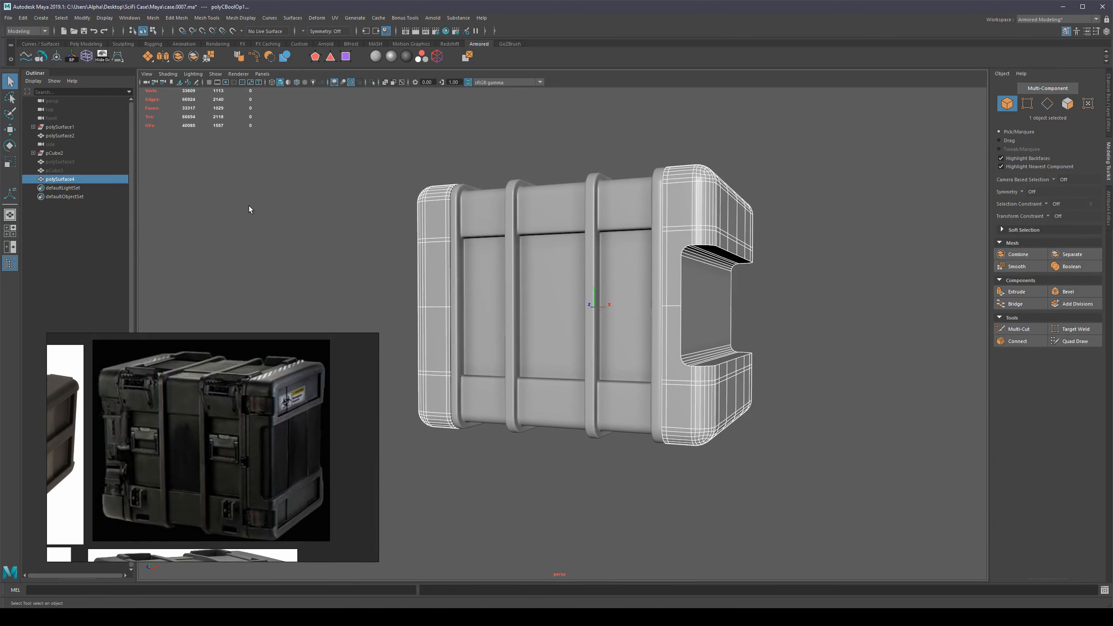
Step: Unhide the duplicated end caps and block, and turn off their smooth mesh preview
left_click(249, 205)
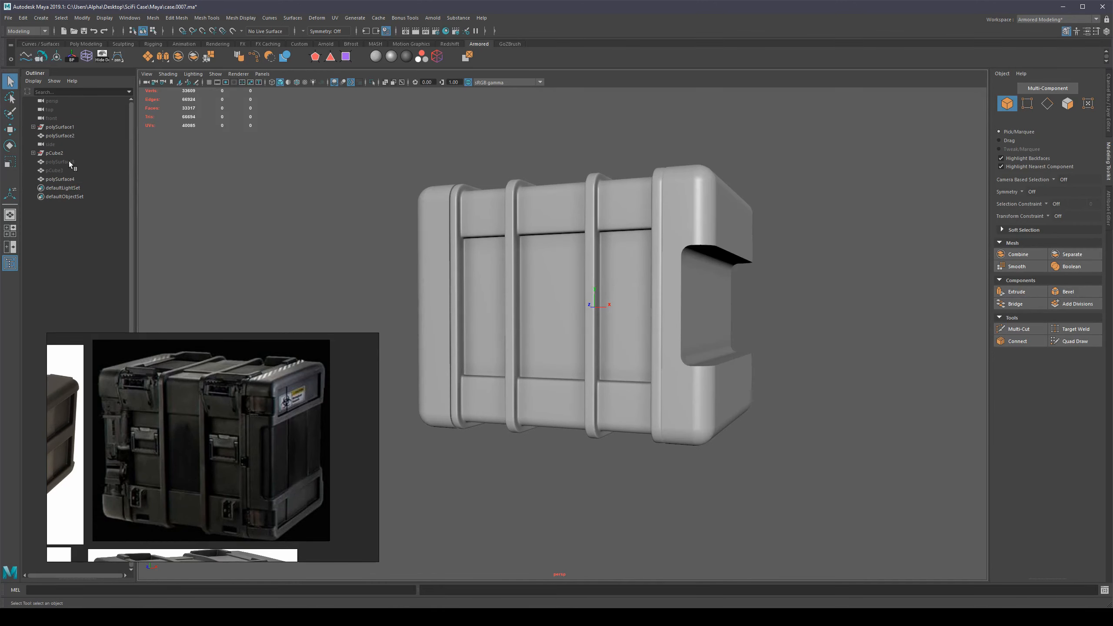
left_click_drag(69, 161, 60, 171)
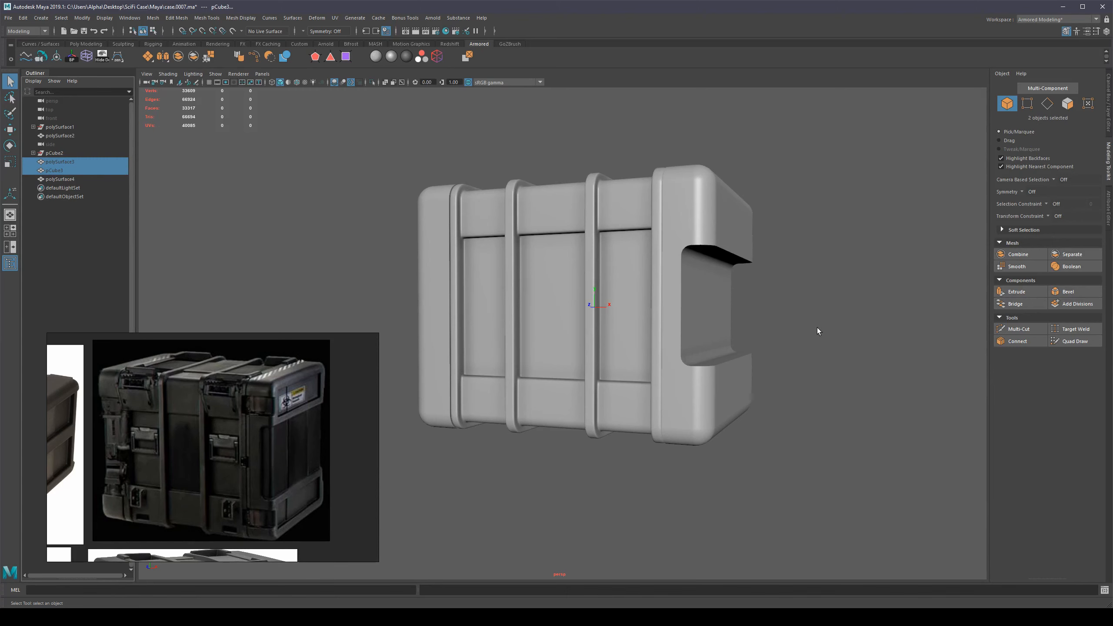
key("h")
key("1")
left_click_drag(817, 327, 818, 363, "alt")
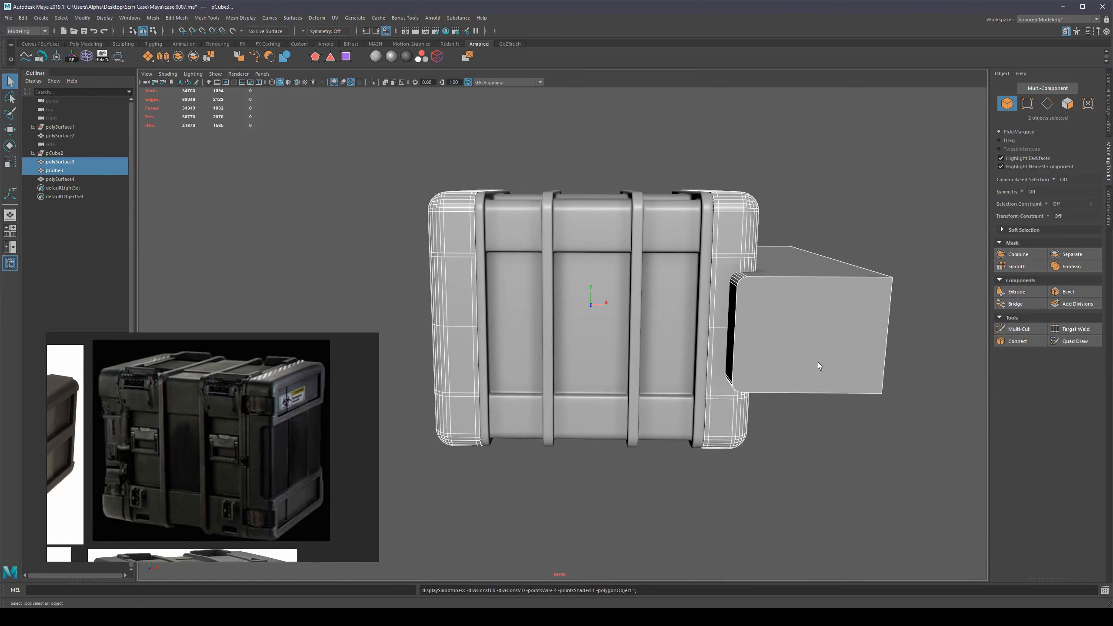
right_click_drag(818, 362, 776, 361, "alt")
key("ctrl+1")
left_click_drag(776, 366, 750, 343, "alt")
key("ctrl+1")
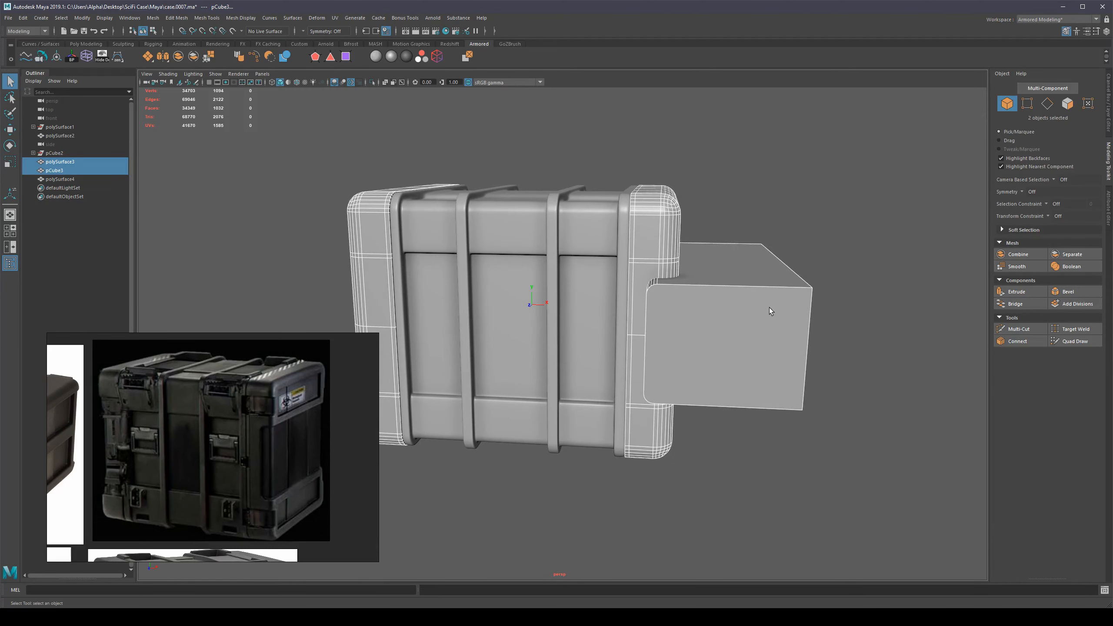
Step: Apply a Boolean Intersection to the duplicated end caps and block to create a panel filling the recess
right_click(748, 277, "shift")
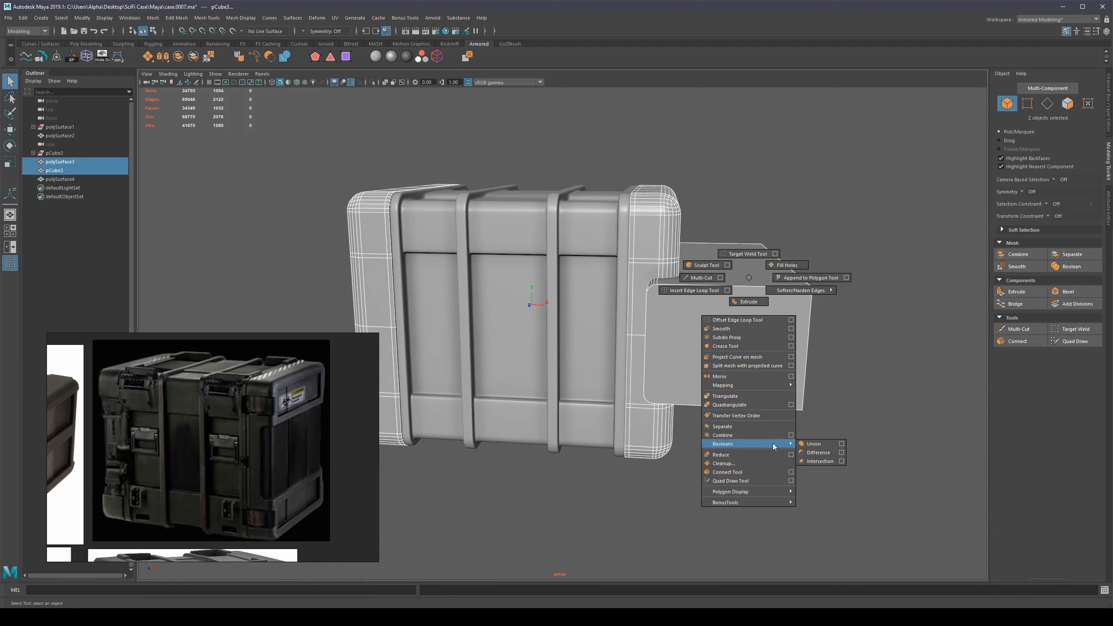
left_click(812, 461)
left_click_drag(811, 461, 748, 423, "alt")
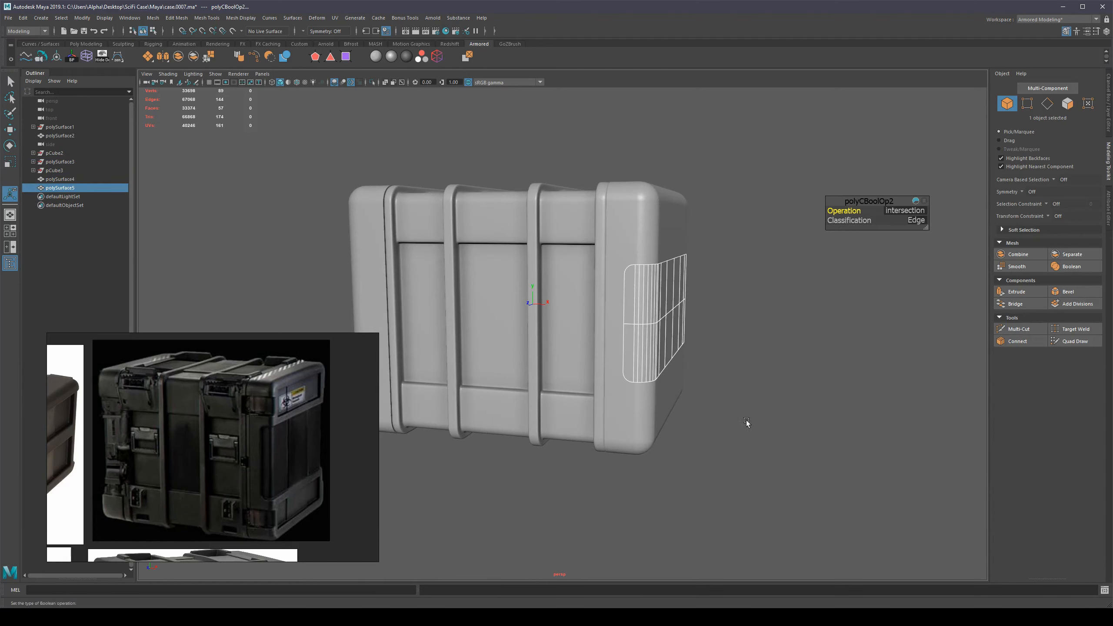
key("q")
Step: Examine the cut end cap and the separate recess panel from several angles, selecting each piece in turn
left_click(801, 388)
left_click_drag(801, 388, 738, 385, "alt")
left_click(601, 296)
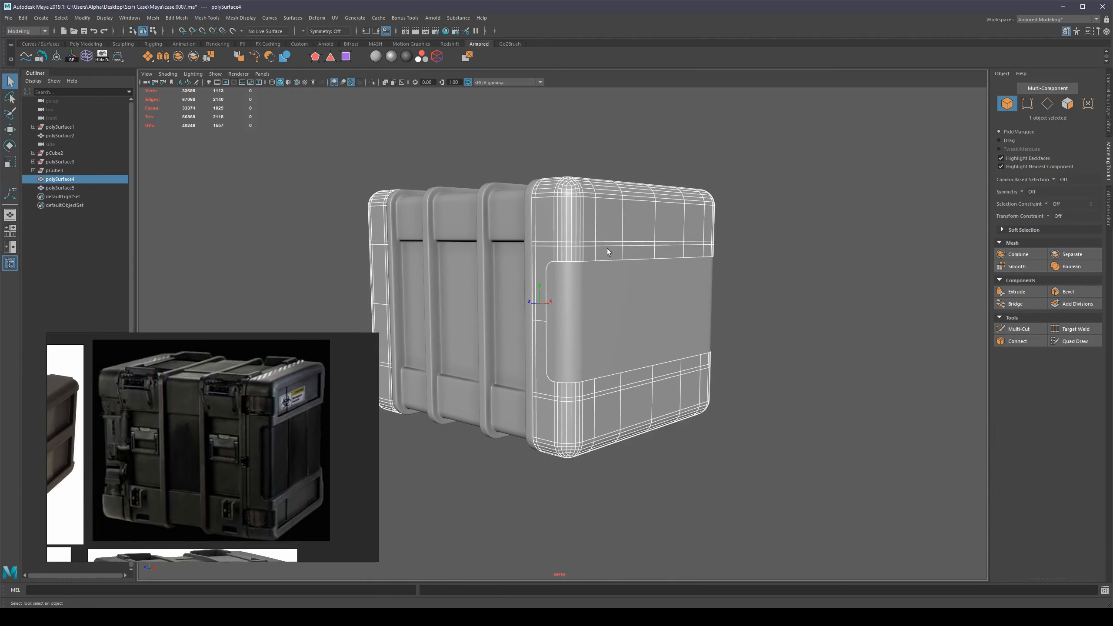
left_click(628, 274)
left_click_drag(778, 293, 829, 294, "alt")
left_click(763, 321)
left_click_drag(763, 321, 793, 323, "alt")
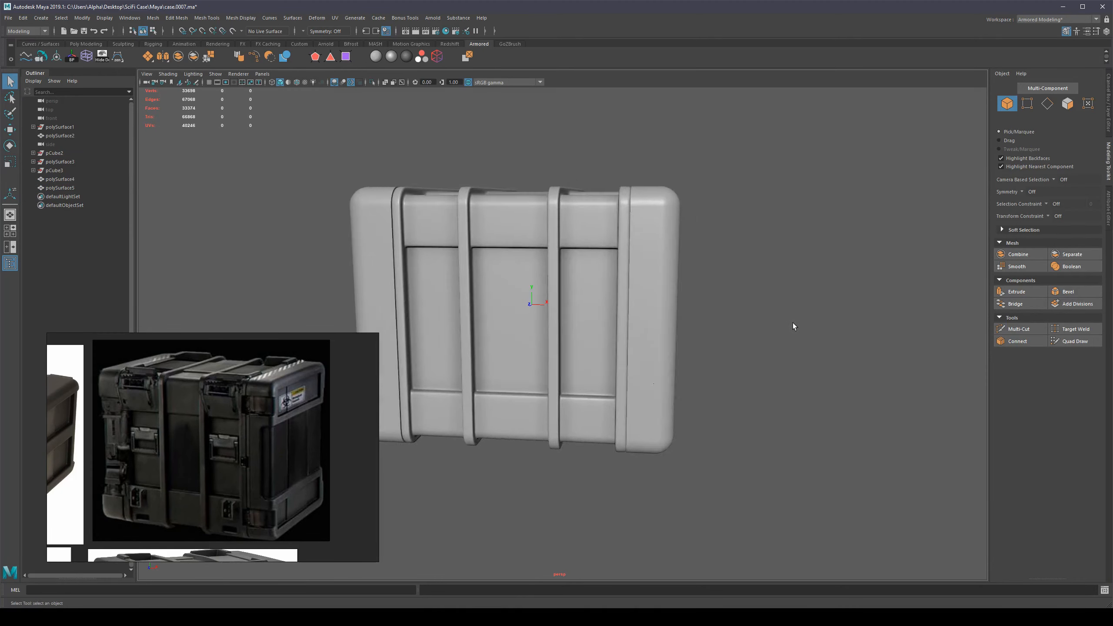
key("alt+5")
middle_click_drag(793, 322, 846, 327, "alt")
mouse_move(845, 327)
left_mouse_down("alt")
mouse_move(763, 330)
mouse_move(788, 334)
mouse_move(824, 325)
mouse_move(704, 309)
left_mouse_up("alt")
key("5")
left_click(704, 310)
right_click_drag(726, 279, 784, 322, "alt")
left_click_drag(785, 324, 808, 328, "alt")
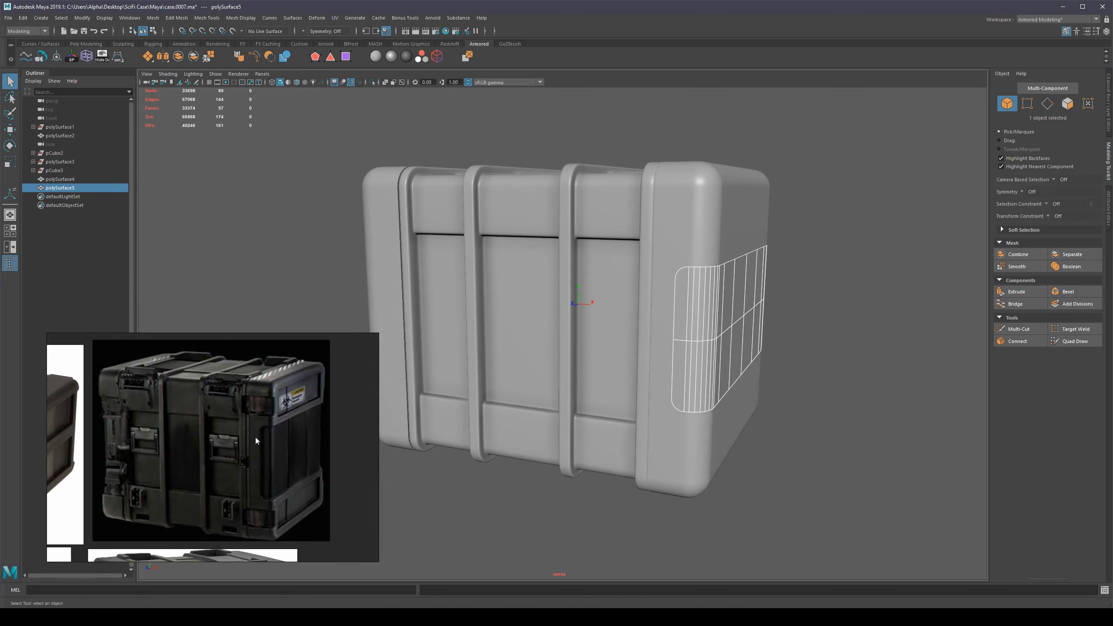
Step: Zoom into the reference photo's end recess and try scaling the recess panel narrower along Z
scroll(256, 438, "up", 4)
left_click_drag(795, 402, 755, 396, "alt")
left_click_drag(714, 337, 593, 416, "alt")
key("r")
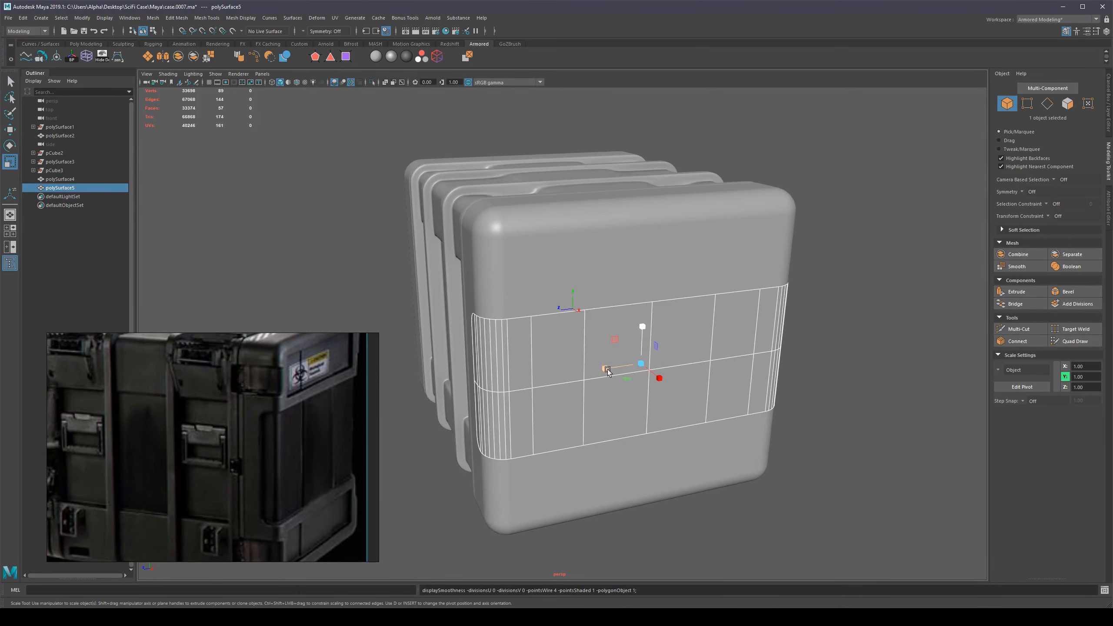
left_click_drag(607, 370, 610, 370)
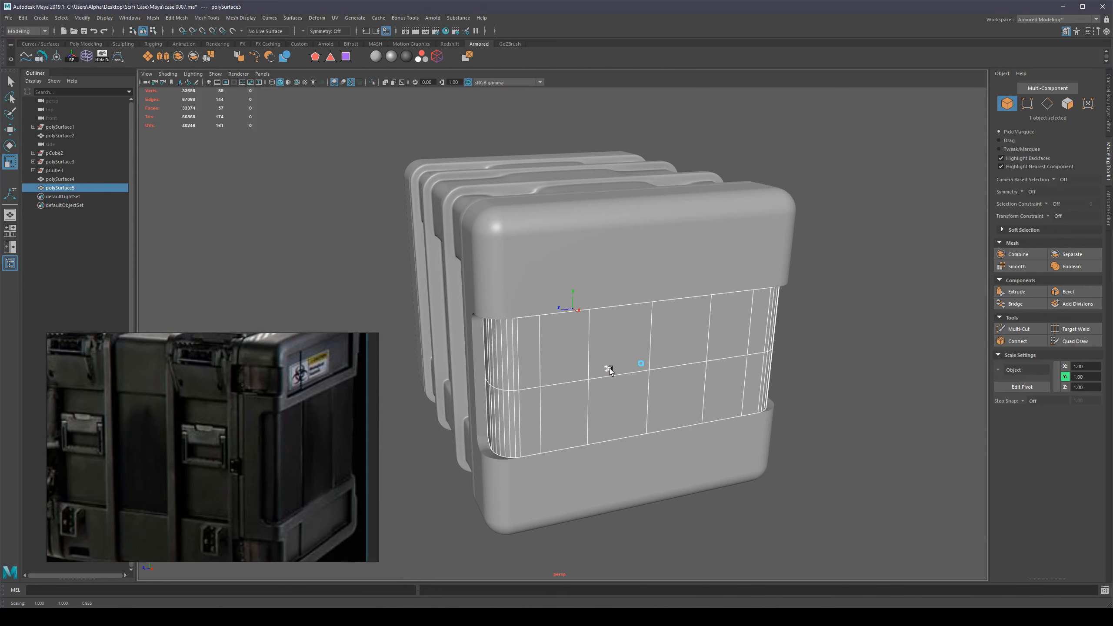
Step: Isolate the recess panel and select its outer faces, including the rounded corners, for moving
left_click_drag(646, 454, 675, 405, "alt")
key("ctrl+1")
key("q")
key("F11")
mouse_move(799, 410)
left_mouse_down("alt")
mouse_move(812, 411)
mouse_move(689, 381)
mouse_move(747, 354)
mouse_move(826, 408)
mouse_move(807, 417)
left_mouse_up("alt")
key("w")
middle_click_drag(838, 410, 810, 400, "alt")
right_click_drag(777, 412, 823, 410, "alt")
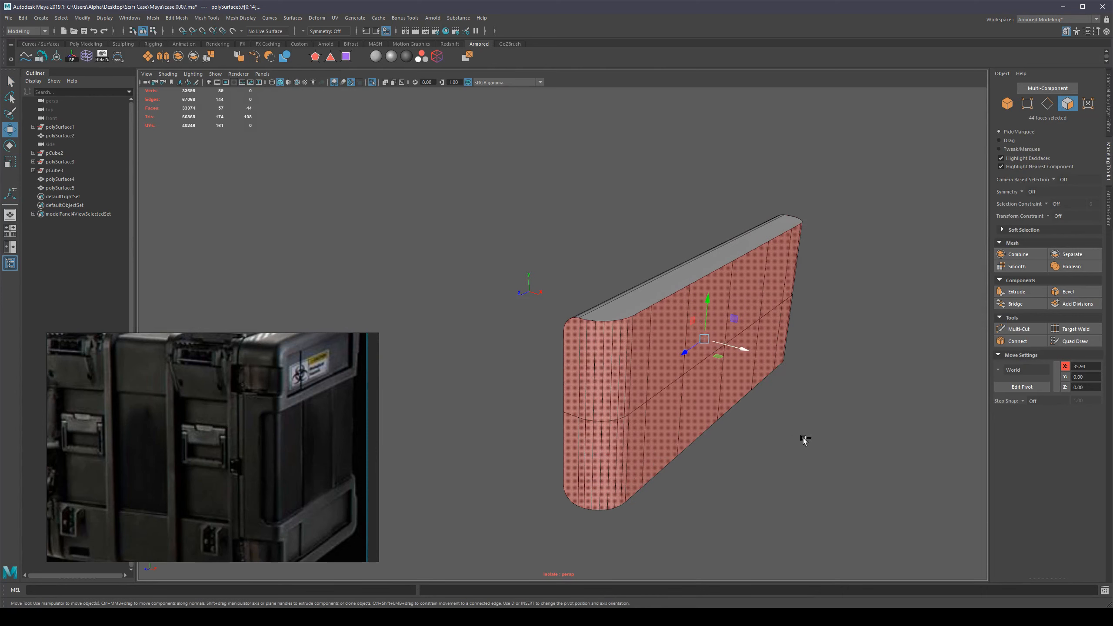
Step: Show the whole case again and move the panel's selected faces inward along X to 35.21, sinking them into the recess
mouse_move(795, 449)
left_mouse_down("alt")
mouse_move(810, 452)
mouse_move(774, 456)
mouse_move(791, 460)
mouse_move(791, 442)
left_mouse_up("alt")
key("ctrl+1")
scroll(792, 444, "up", 2)
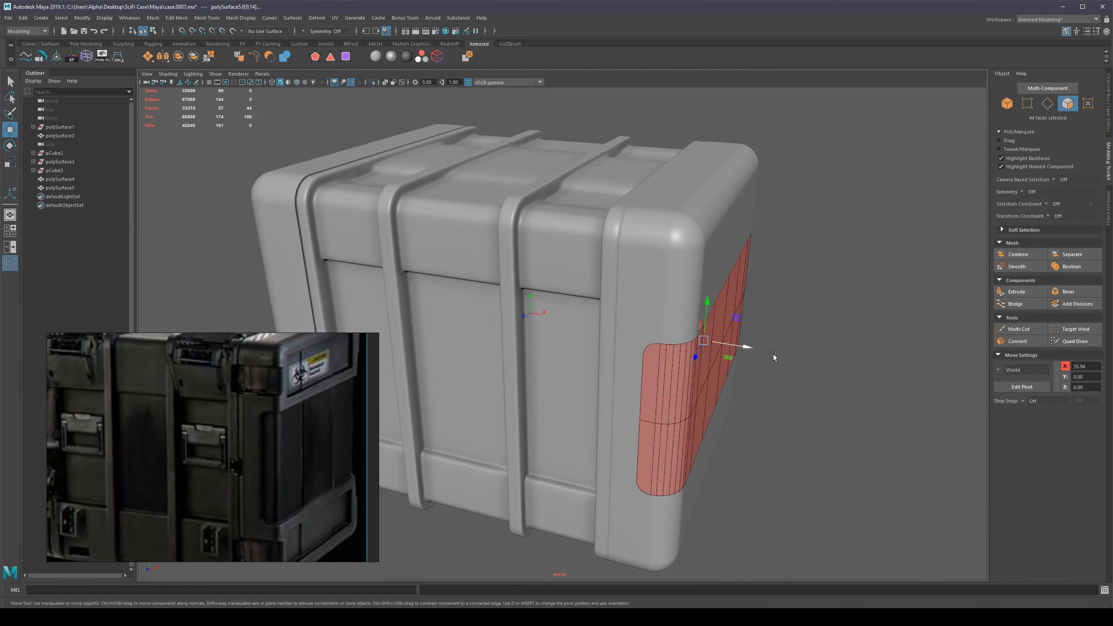
left_click_drag(725, 345, 780, 415, "alt")
left_click_drag(777, 332, 770, 283, "alt")
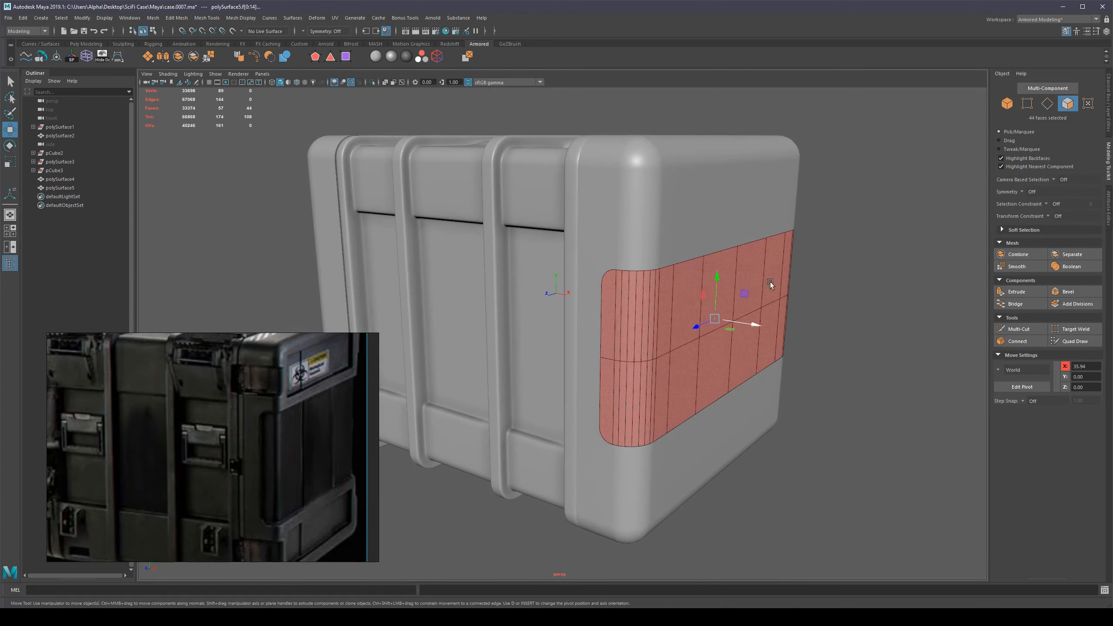
left_click_drag(806, 416, 812, 416, "alt")
left_click_drag(633, 318, 854, 405, "alt")
middle_click_drag(854, 405, 847, 408)
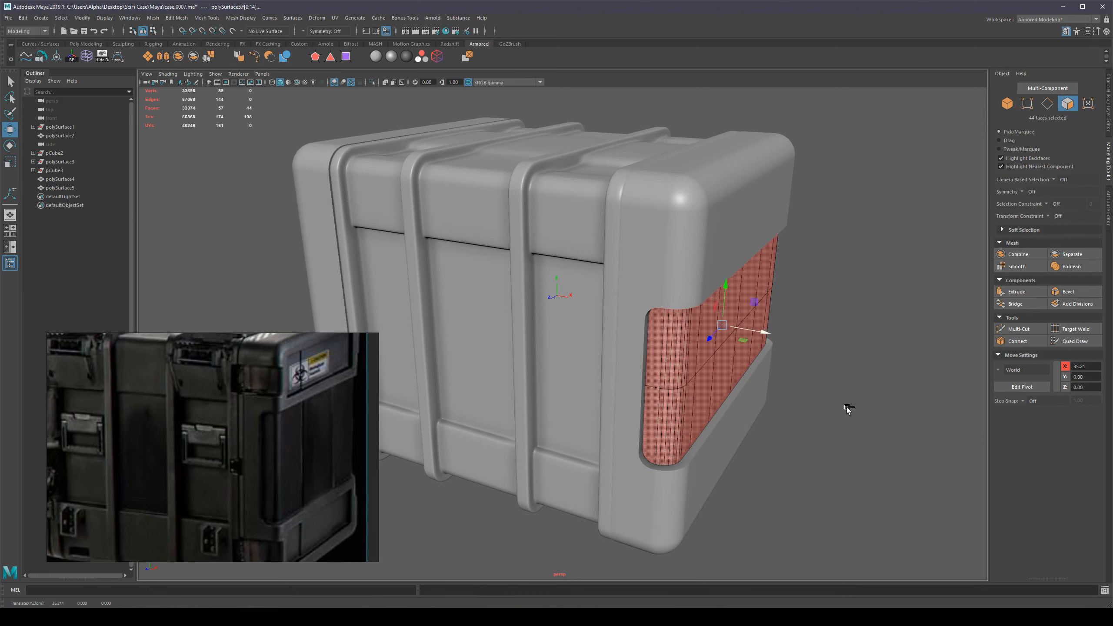
Step: Select only the recess panel as an object, isolate it and show its face selection
left_click_drag(847, 408, 756, 407, "alt")
right_click_drag(620, 373, 673, 341)
key("q")
left_click_drag(673, 351, 758, 377, "alt")
left_click(673, 334, "shift")
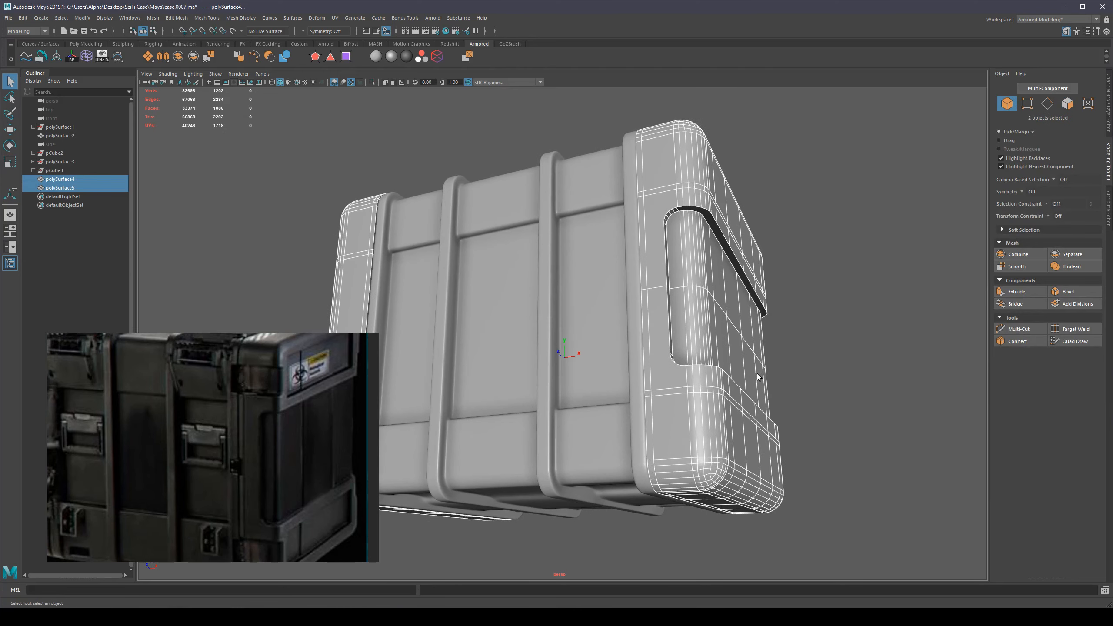
left_click(713, 314)
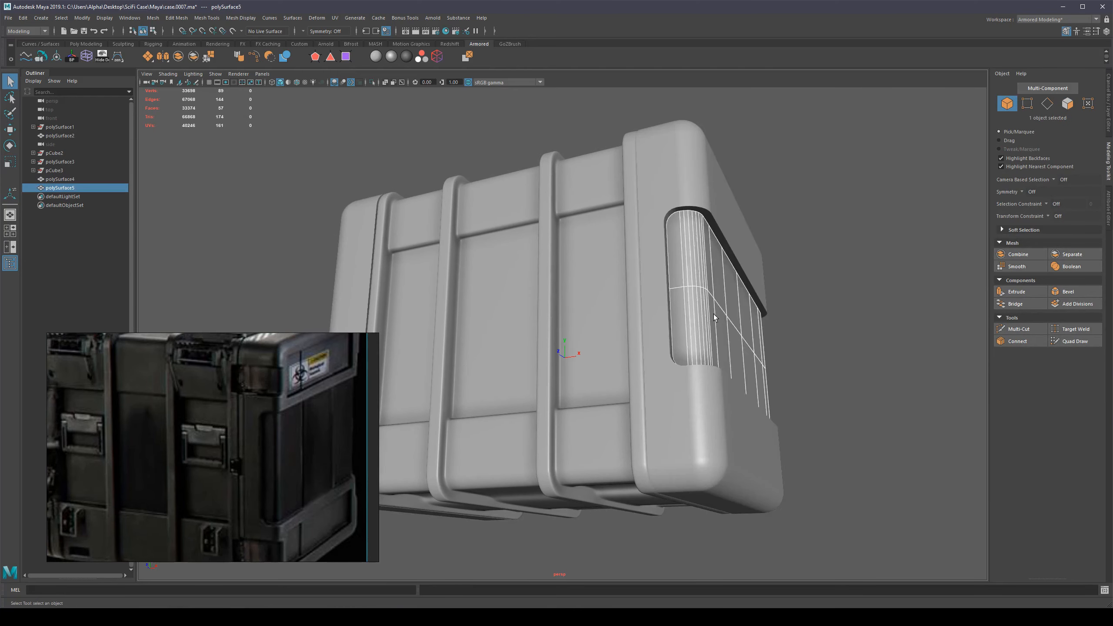
left_click_drag(713, 314, 773, 318, "alt")
key("ctrl+1")
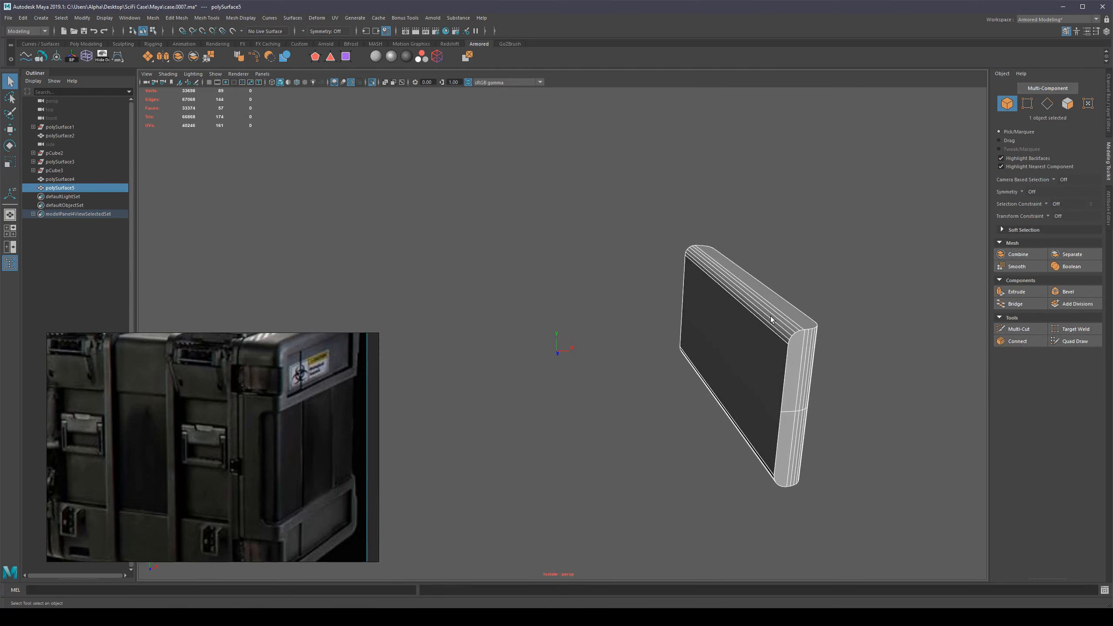
right_click_drag(773, 318, 772, 360)
left_click_drag(859, 368, 782, 356, "alt")
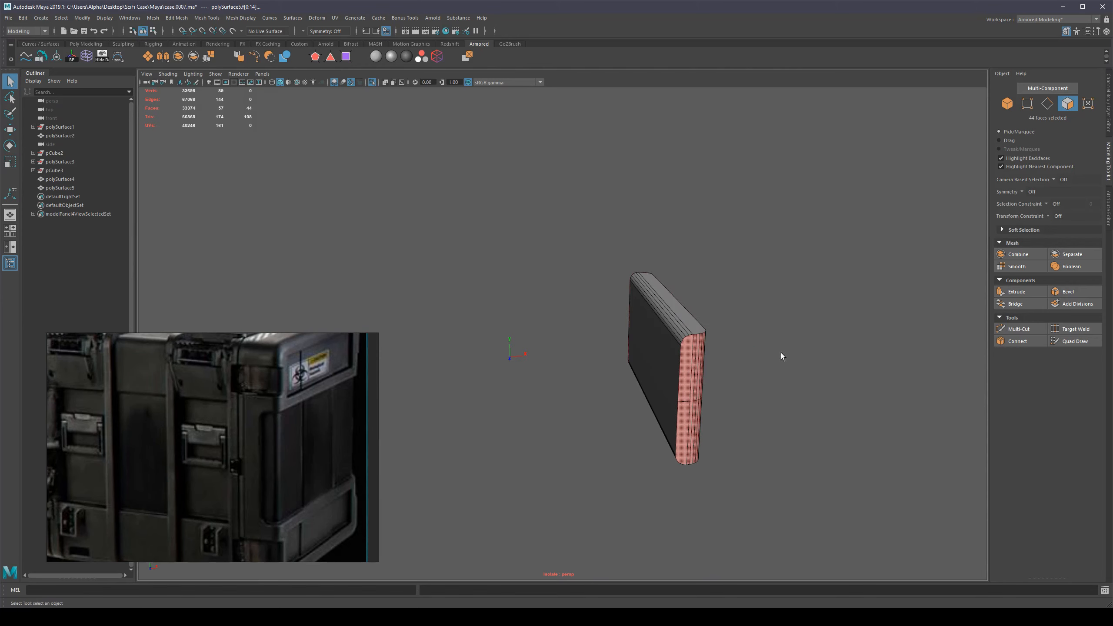
Step: Compare the isolated recess panel and its selected faces with the whole case from several angles
left_click_drag(657, 396, 492, 542, "shift")
mouse_move(821, 436)
left_mouse_down("alt")
mouse_move(759, 411)
mouse_move(792, 396)
mouse_move(812, 431)
left_mouse_up("alt")
scroll(813, 359, "up", 3)
left_click_drag(815, 361, 813, 321, "alt")
key("ctrl+1")
key("ctrl+1")
key("ctrl+1")
key("F8")
key("ctrl+1")
right_click_drag(813, 321, 790, 441)
key("ctrl+shift+i")
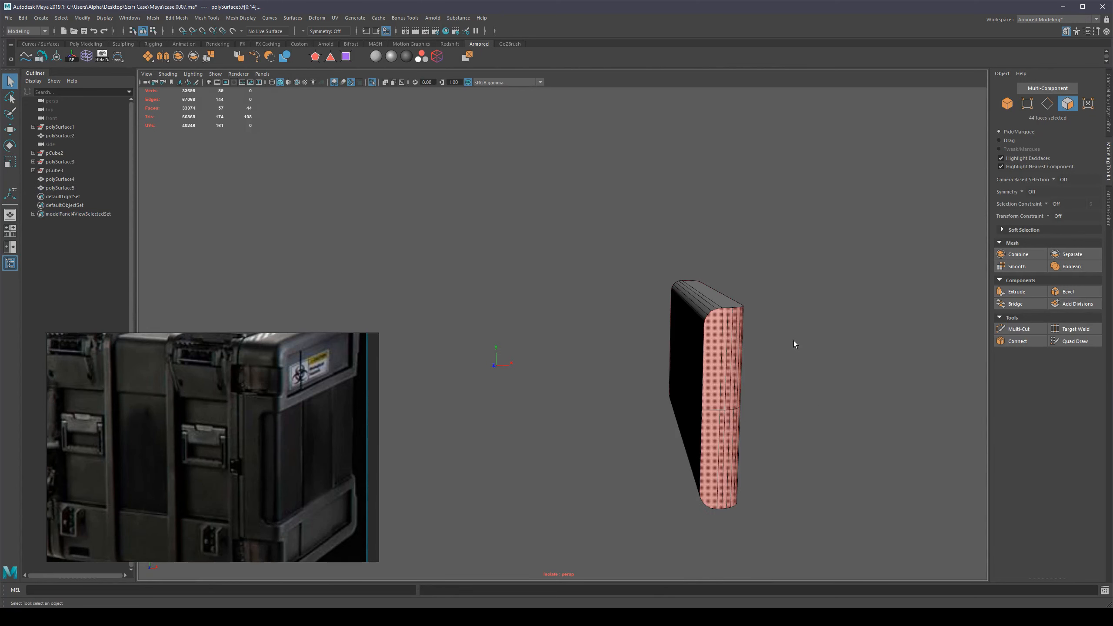
Step: Invert the face selection to the panel's side and back faces and extrude them with a thickness of 1.23
left_click_drag(855, 162, 535, 538, "shift")
key("ctrl+e")
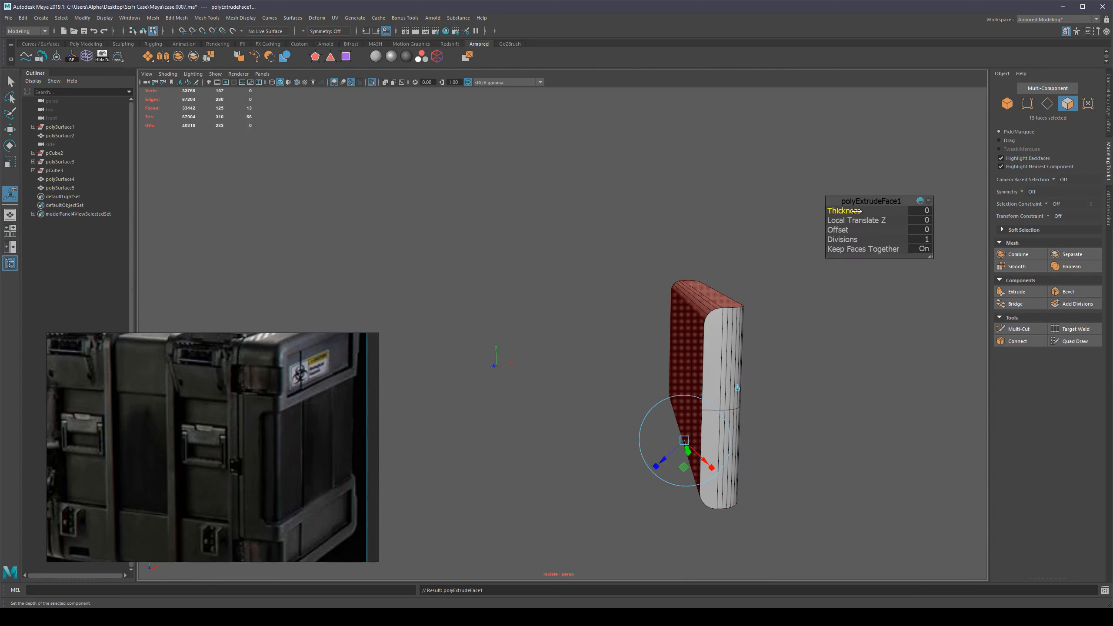
left_click_drag(855, 210, 894, 210)
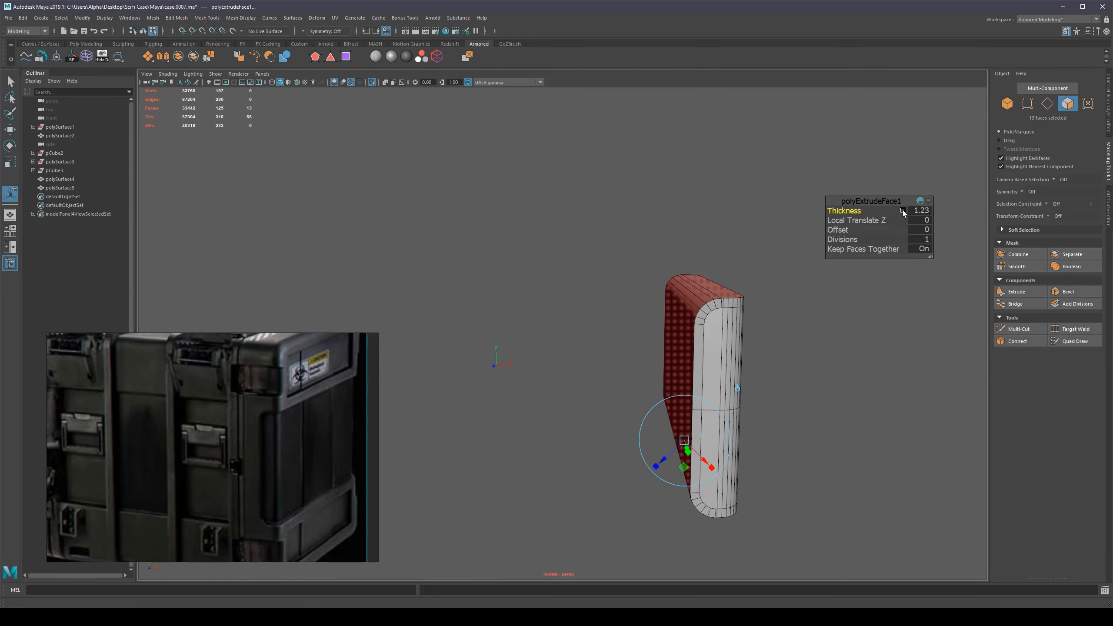
key("q")
key("F8")
key("ctrl+1")
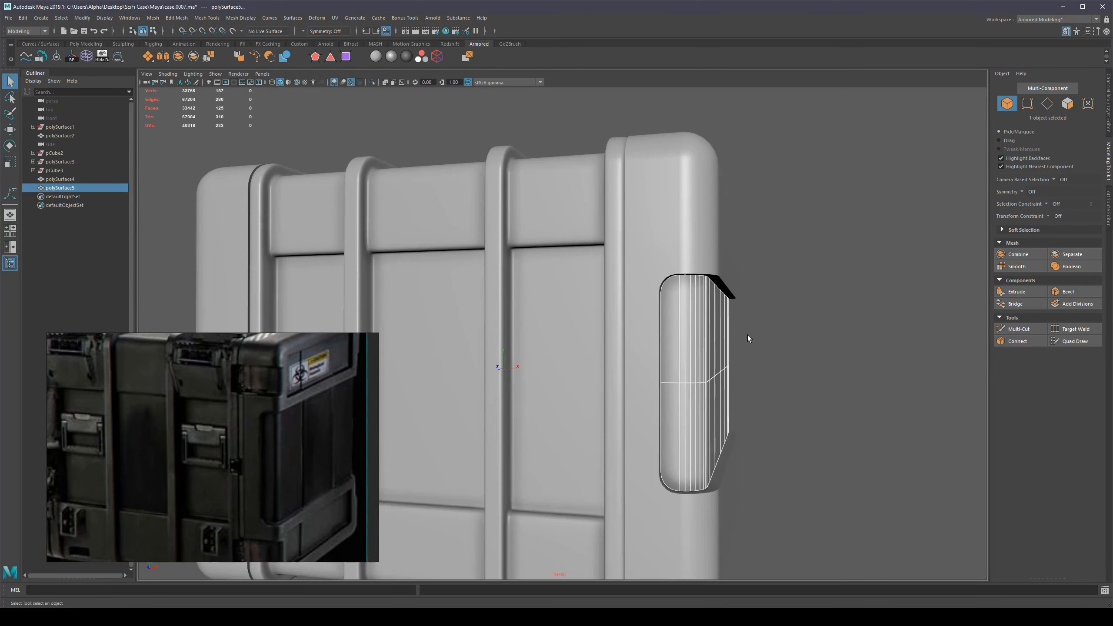
Step: Select the end cap together with the thickened recess panel and turn them into one mesh with a Boolean operation
left_click(832, 325)
left_click_drag(681, 346, 663, 335, "alt")
right_click_drag(663, 335, 717, 322, "alt")
left_click_drag(717, 322, 706, 313, "alt")
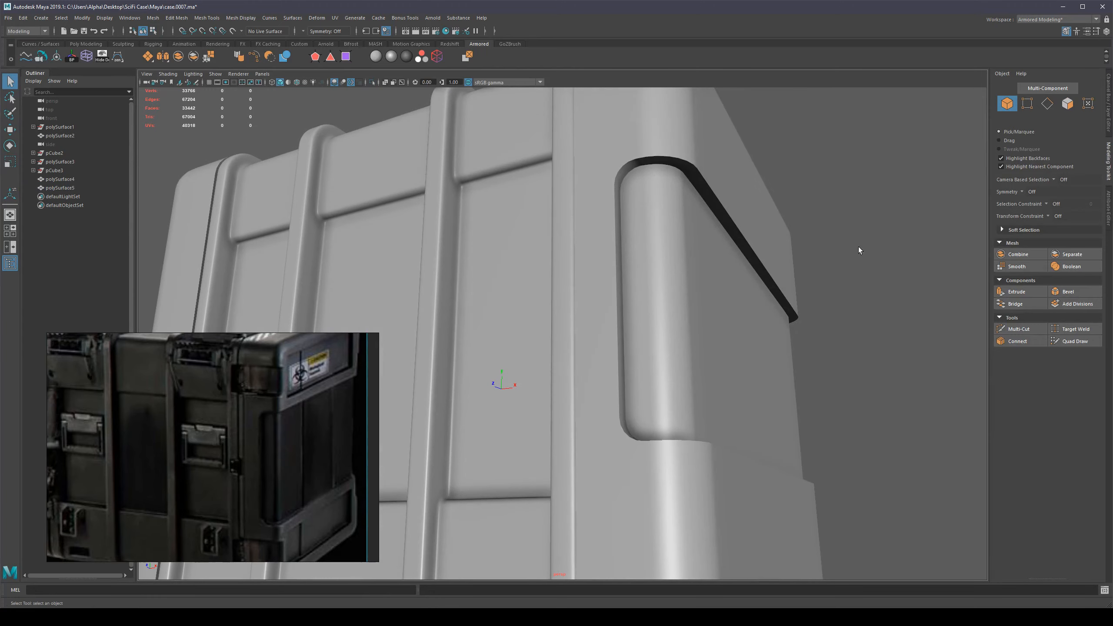
left_click(619, 147)
left_click(654, 229, "shift")
scroll(654, 230, "down", 5)
left_click_drag(679, 272, 665, 318, "alt")
middle_click_drag(664, 318, 710, 297, "alt")
right_click_drag(709, 297, 775, 303, "alt")
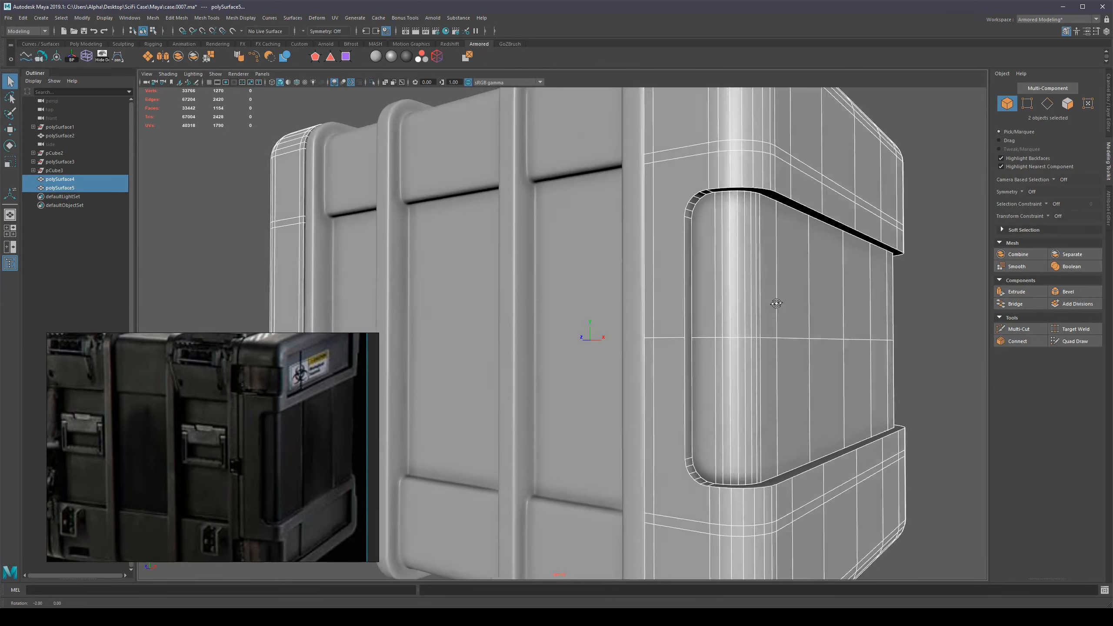
left_click_drag(776, 304, 866, 259, "alt")
right_click_drag(867, 259, 935, 426, "shift")
key("q")
left_click(886, 376)
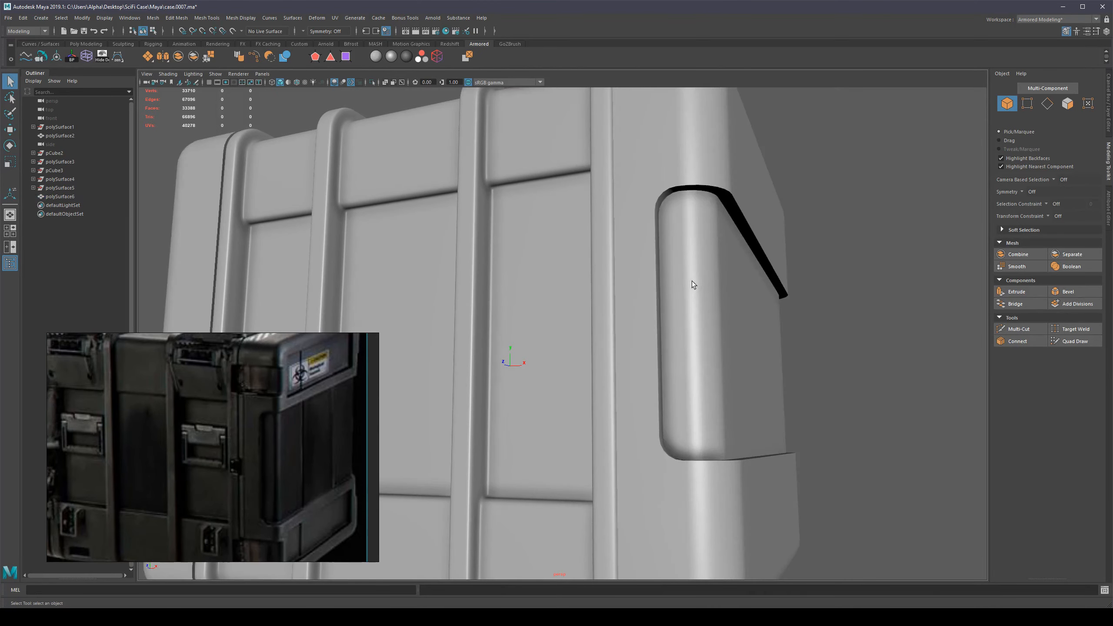
Step: Isolate the Boolean result and examine the recess from the hollow back side of the end cap
left_click(692, 281)
scroll(705, 292, "down", 5)
key("ctrl+1")
left_click_drag(677, 312, 786, 325, "alt")
left_click(786, 325)
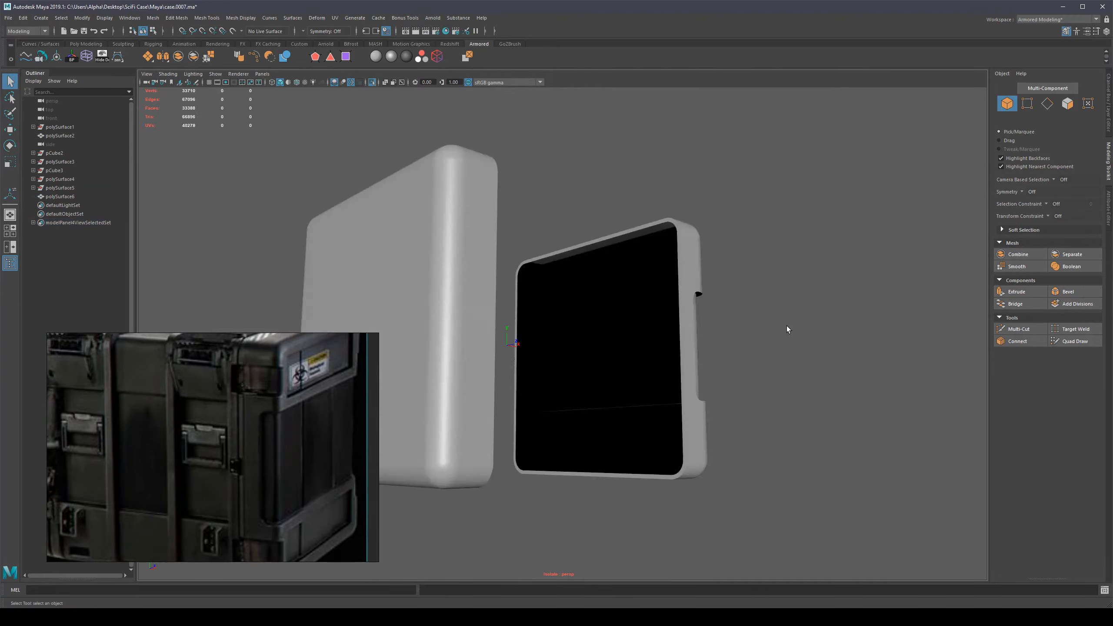
scroll(736, 328, "up", 5)
left_click(680, 331)
left_click_drag(680, 331, 658, 260, "alt")
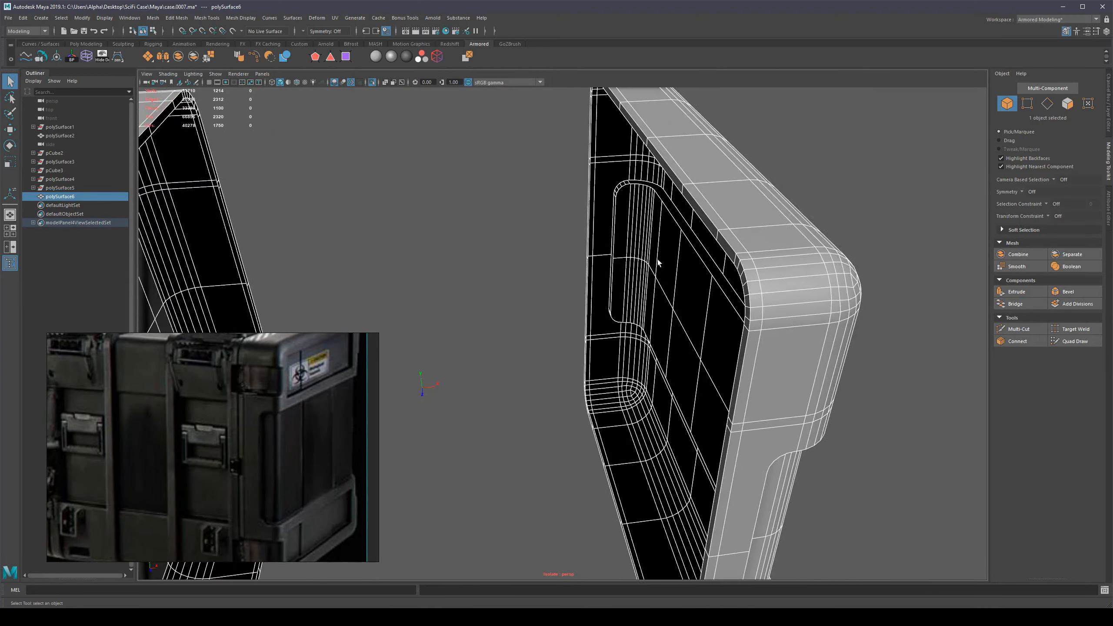
Step: Check the components around the recess's inner corner up close, and return to the view of the whole case
right_click_drag(657, 260, 748, 224, "alt")
mouse_move(748, 224)
left_mouse_down("alt")
mouse_move(737, 212)
mouse_move(760, 203)
mouse_move(766, 220)
left_mouse_up("alt")
right_click_drag(766, 219, 765, 234)
left_click(765, 234)
left_click_drag(765, 234, 590, 393, "alt")
double_click(654, 380)
left_click(556, 378)
left_click(561, 315, "shift")
left_click_drag(571, 343, 607, 367, "alt")
key("F8")
key("f")
left_click_drag(702, 406, 786, 315, "alt")
key("1")
left_click(711, 362)
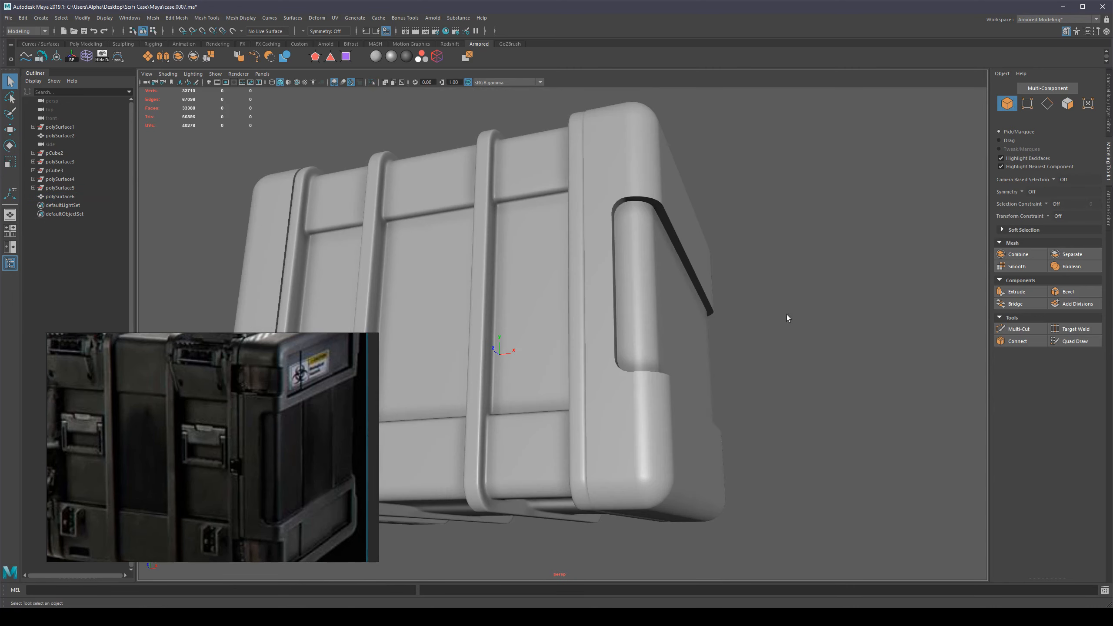
Step: Preview the end cap smoothed, check the side faces of its recess, and return to the unsmoothed display
left_click(632, 299)
left_click_drag(632, 300, 708, 312, "alt")
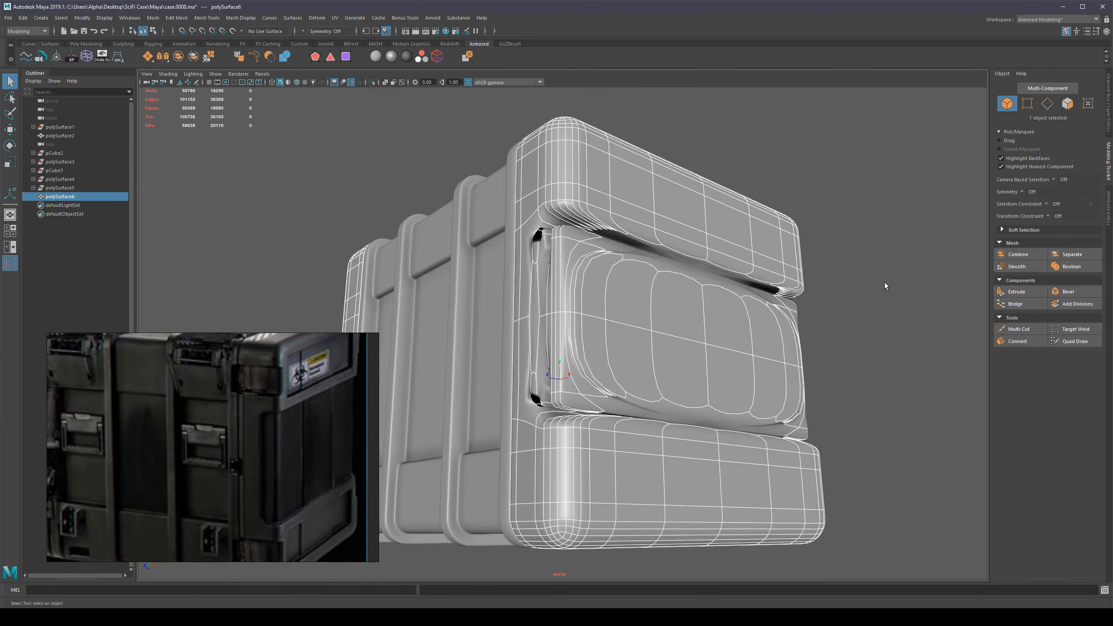
left_click(886, 286)
left_click_drag(798, 291, 688, 259, "alt")
left_click(751, 361)
key("F11")
left_click(760, 339)
key("1")
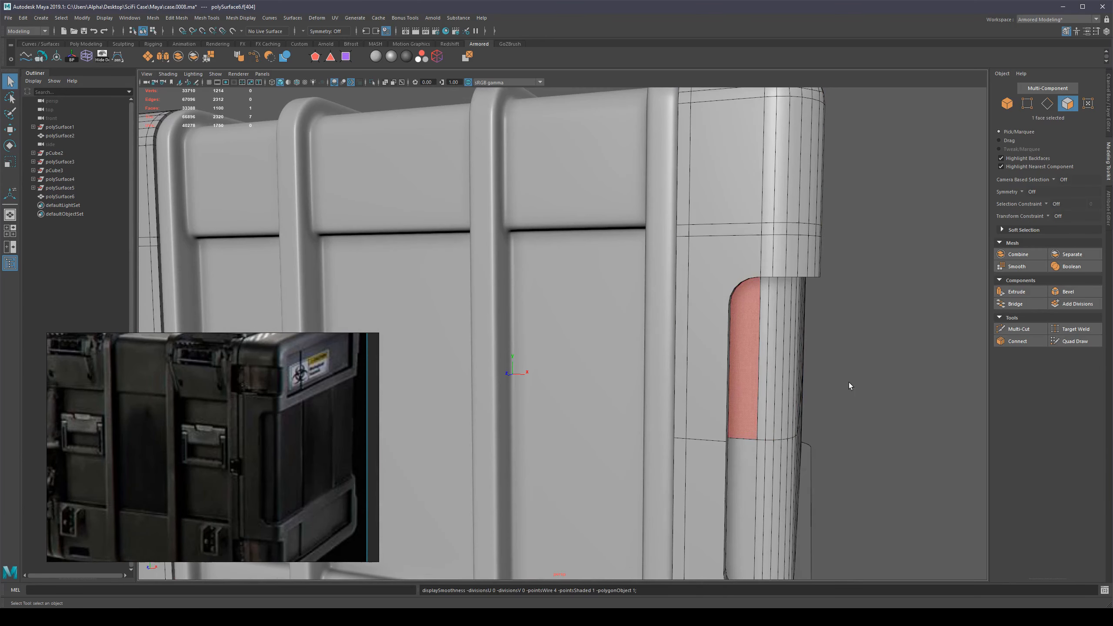
left_click_drag(849, 382, 757, 381, "alt")
key("3")
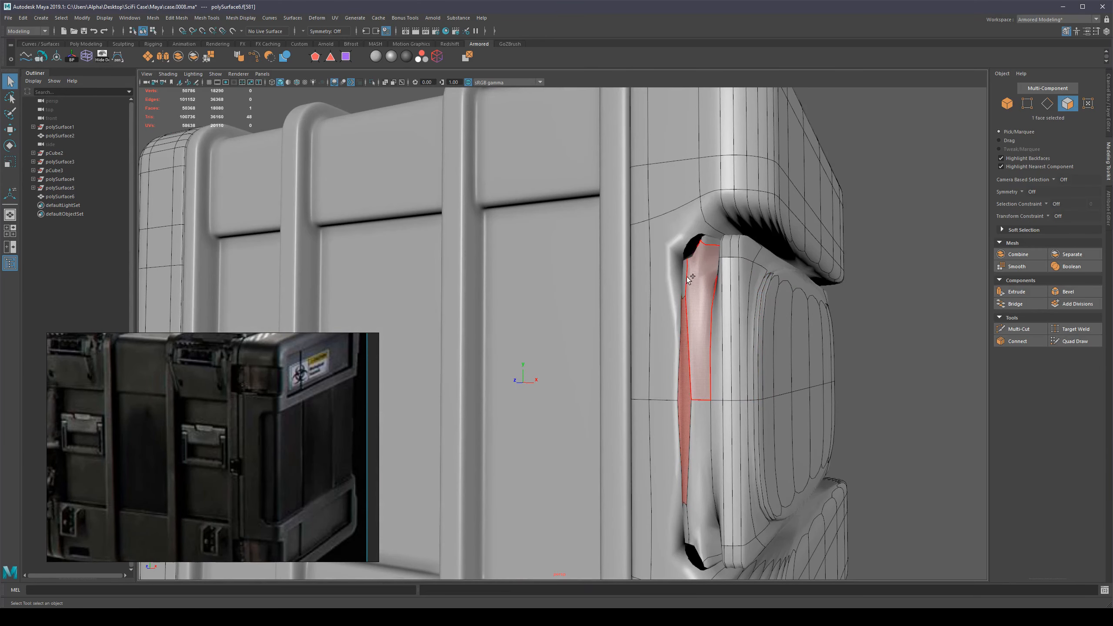
key("1")
Step: Examine the long upper wall face of the recess and the vertices along its edges
left_click_drag(791, 317, 771, 228, "alt")
left_click(931, 284)
right_click_drag(931, 283, 701, 189, "alt")
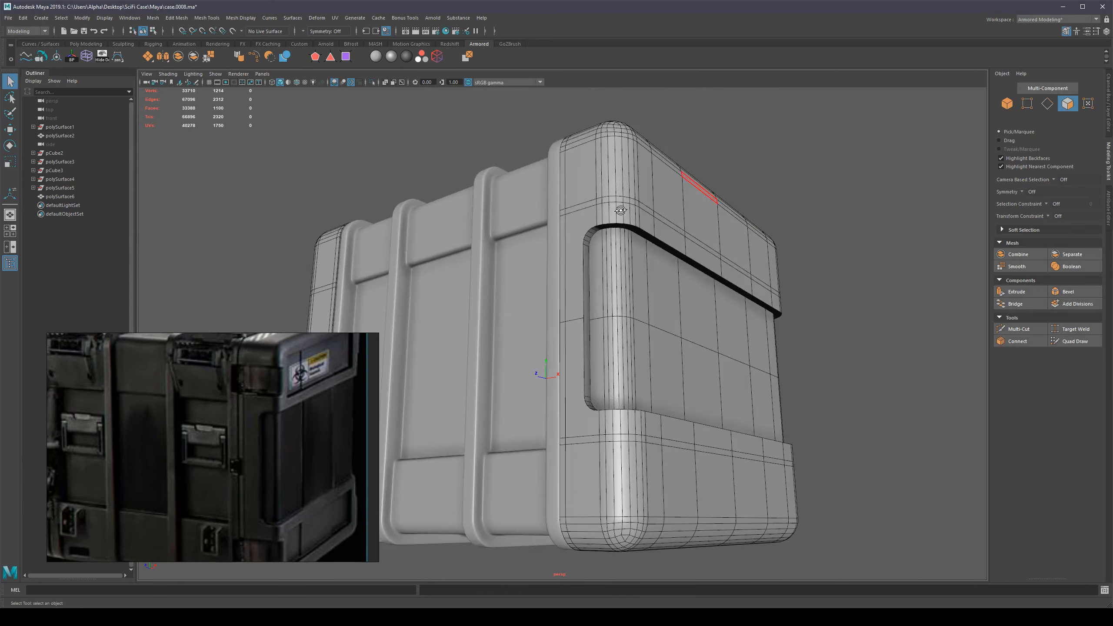
left_click_drag(631, 228, 610, 242, "alt")
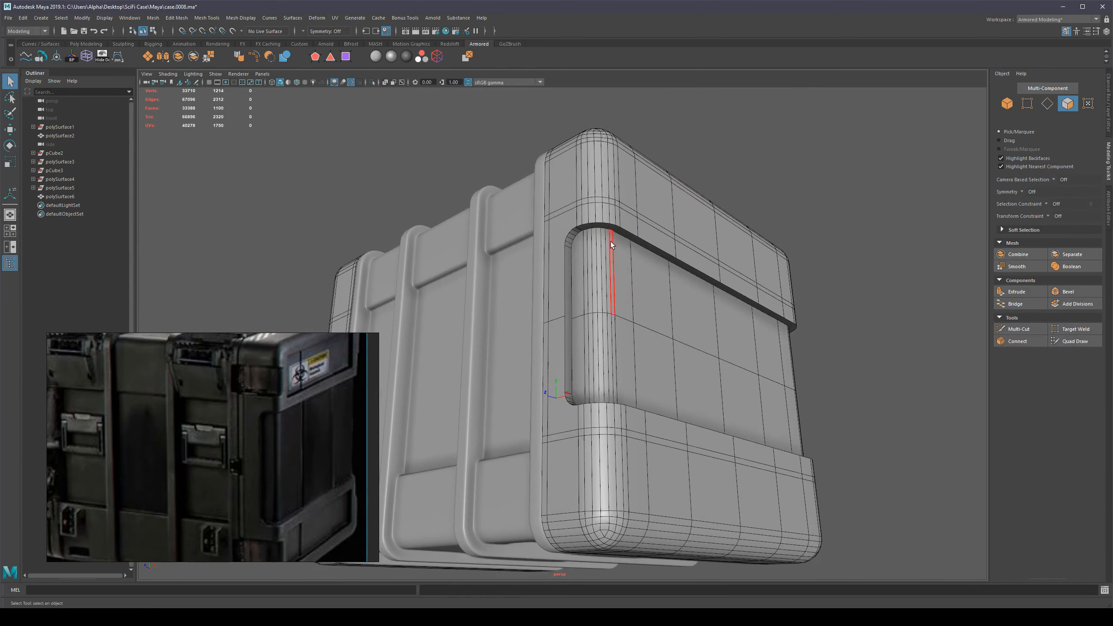
scroll(610, 242, "up", 3)
left_click(705, 242)
key("F11")
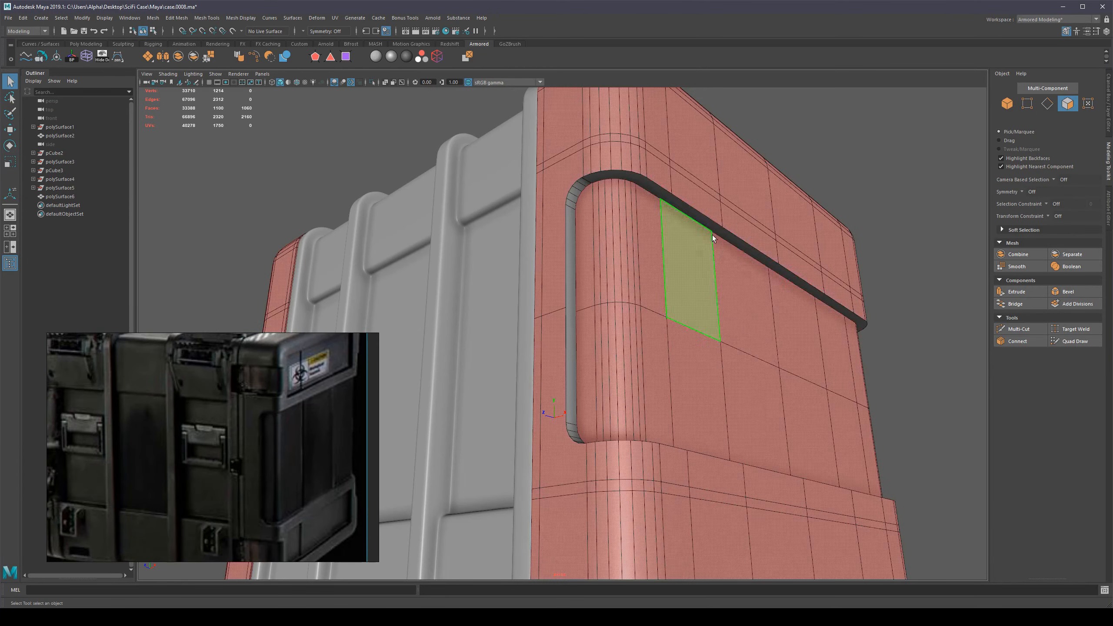
left_click(716, 225)
left_click_drag(716, 226, 598, 279, "alt")
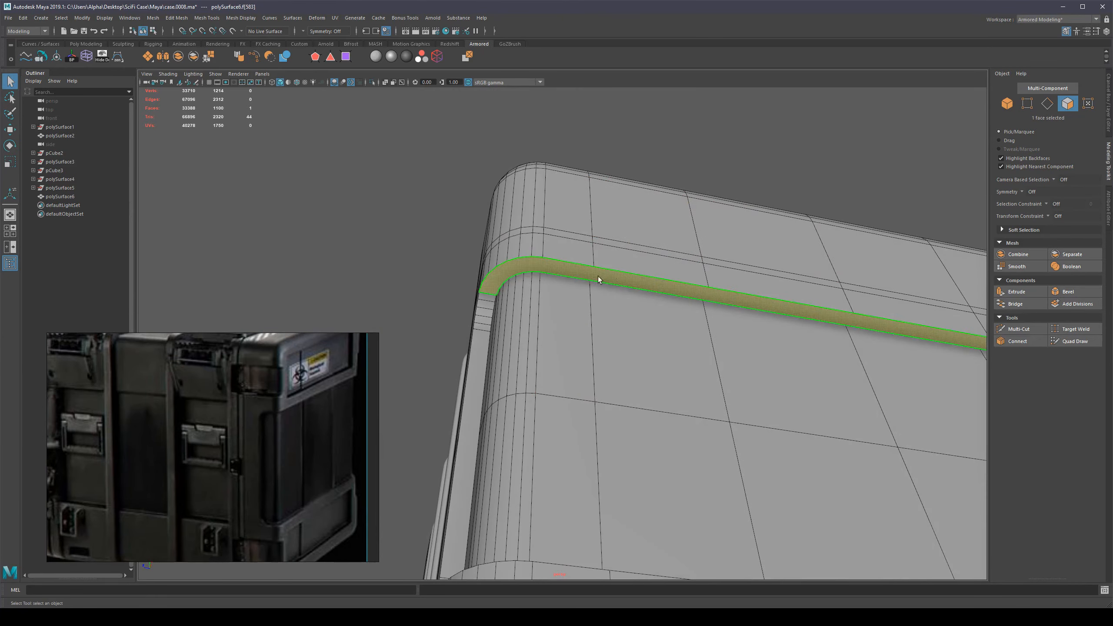
scroll(570, 286, "down", 3)
left_click(621, 177)
scroll(626, 263, "up", 4)
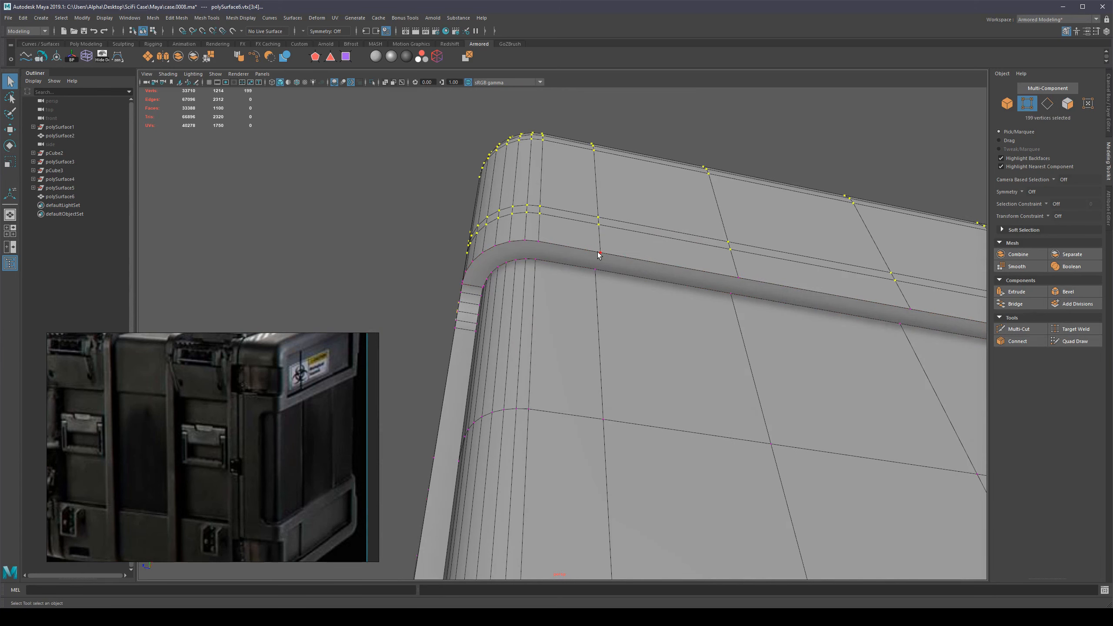
Step: Connect the opposite vertices across the recess's upper wall to split the long face into segments
scroll(680, 310, "down", 3)
key("alt+c")
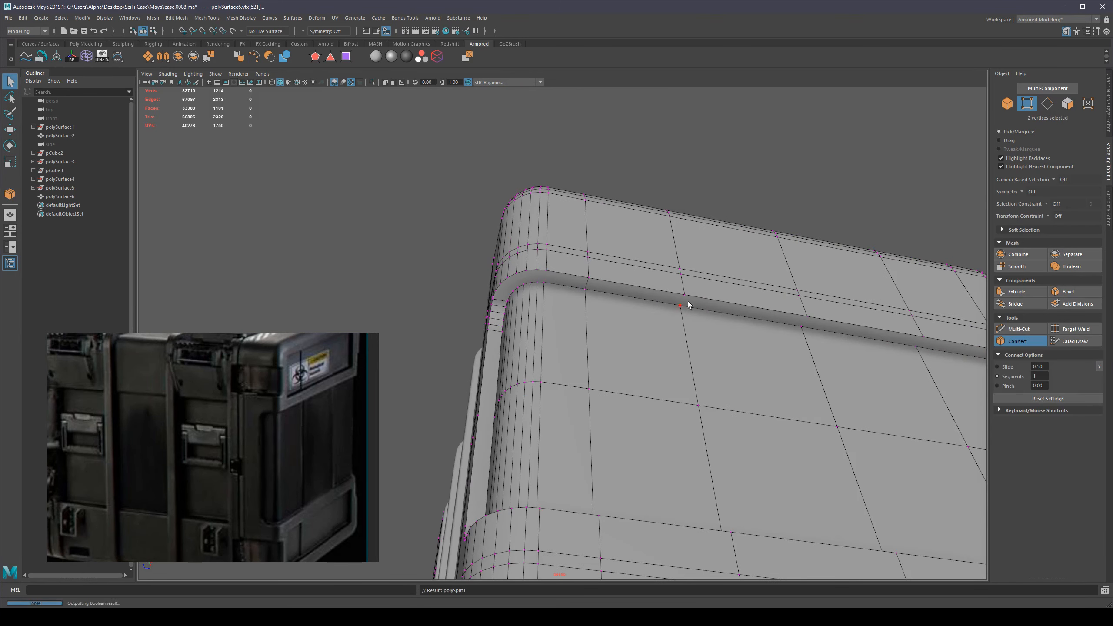
key("q")
left_click_drag(782, 367, 794, 283, "alt")
key("q")
scroll(817, 325, "down", 4)
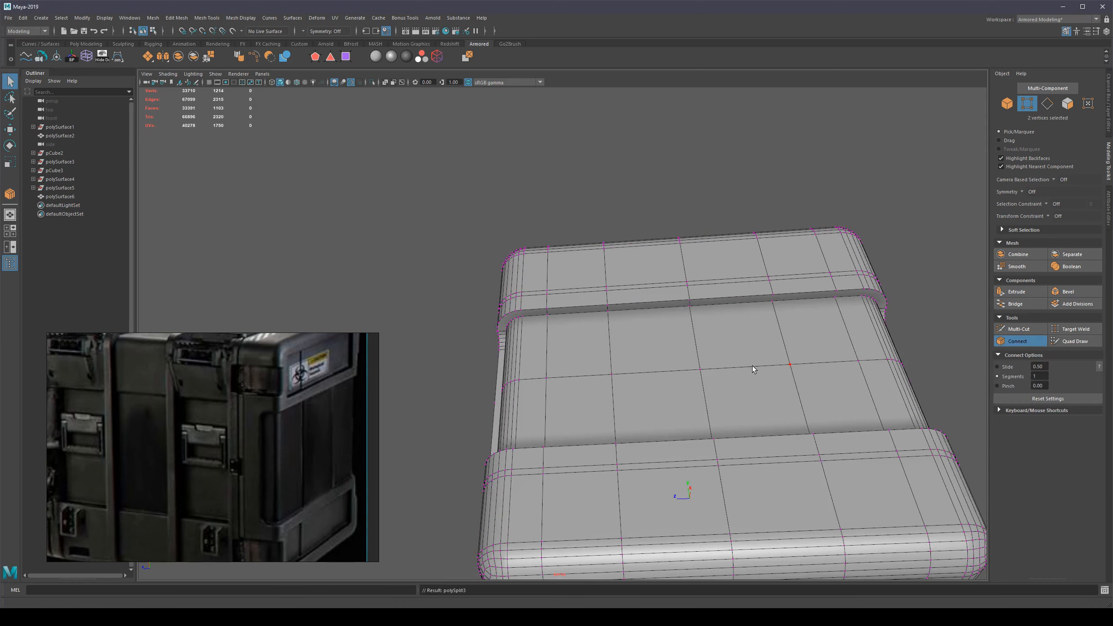
left_click_drag(752, 365, 732, 366, "alt")
scroll(733, 366, "up", 1)
Step: Clear the case meshes' construction history and assign the grey material to the green end cap
right_click_drag(642, 413, 692, 378)
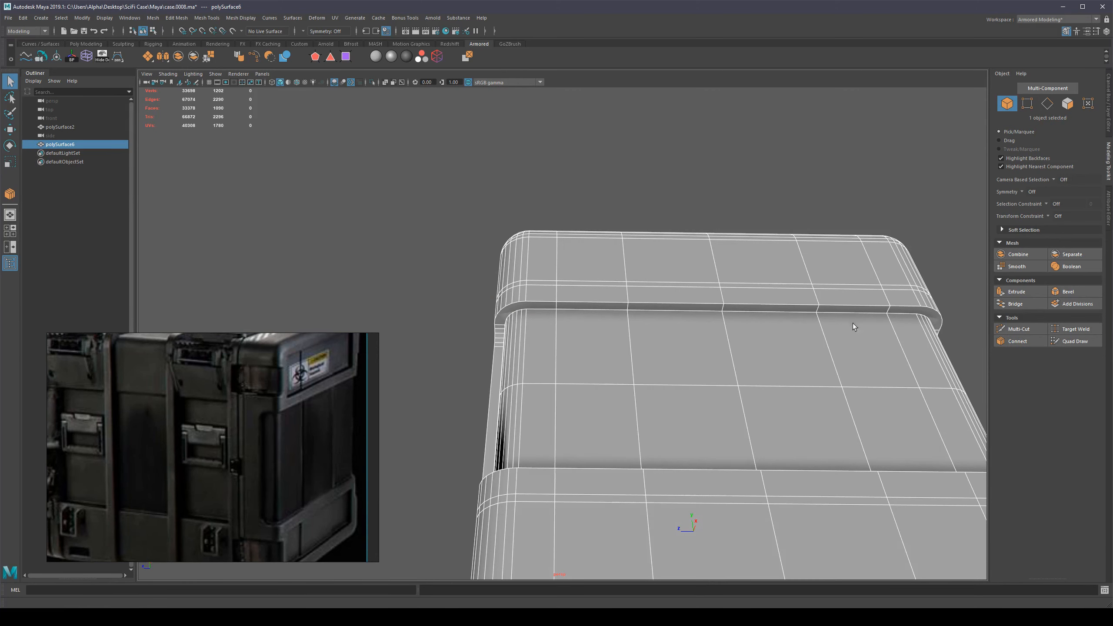
mouse_move(852, 324)
left_mouse_down("alt")
mouse_move(750, 352)
mouse_move(718, 438)
mouse_move(736, 349)
left_mouse_up("alt")
key("ctrl+z")
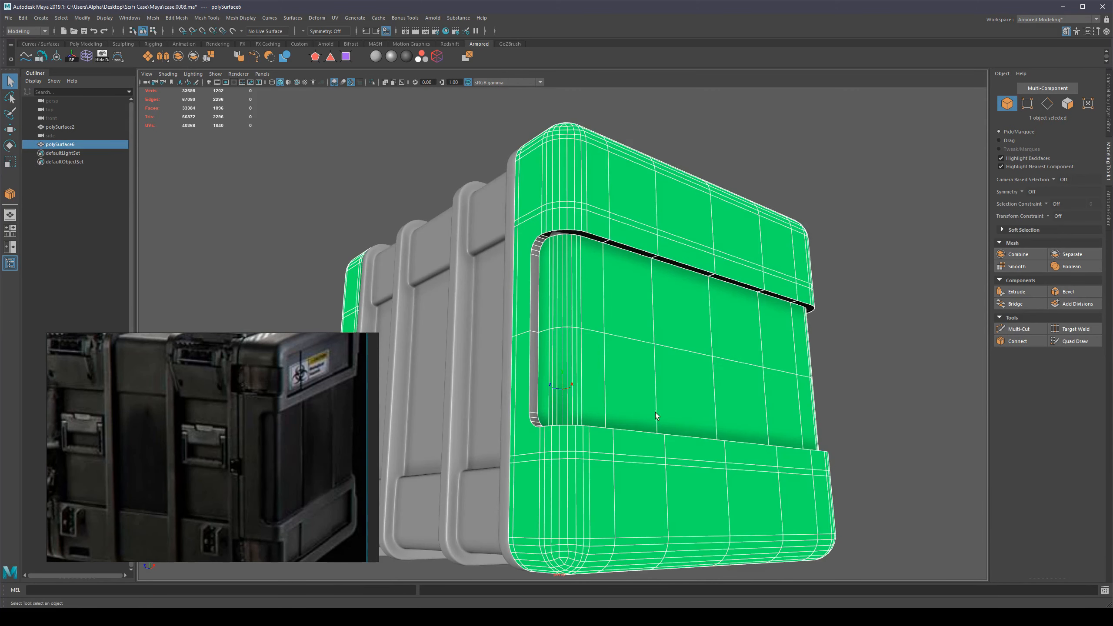
left_click_drag(656, 416, 730, 388, "alt")
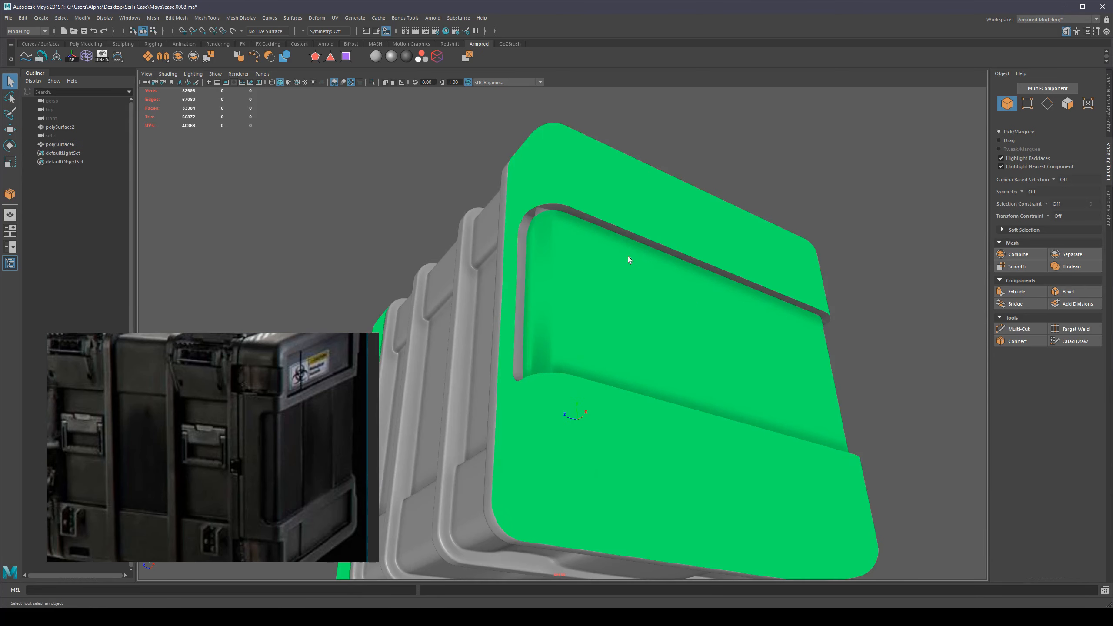
left_click(373, 59)
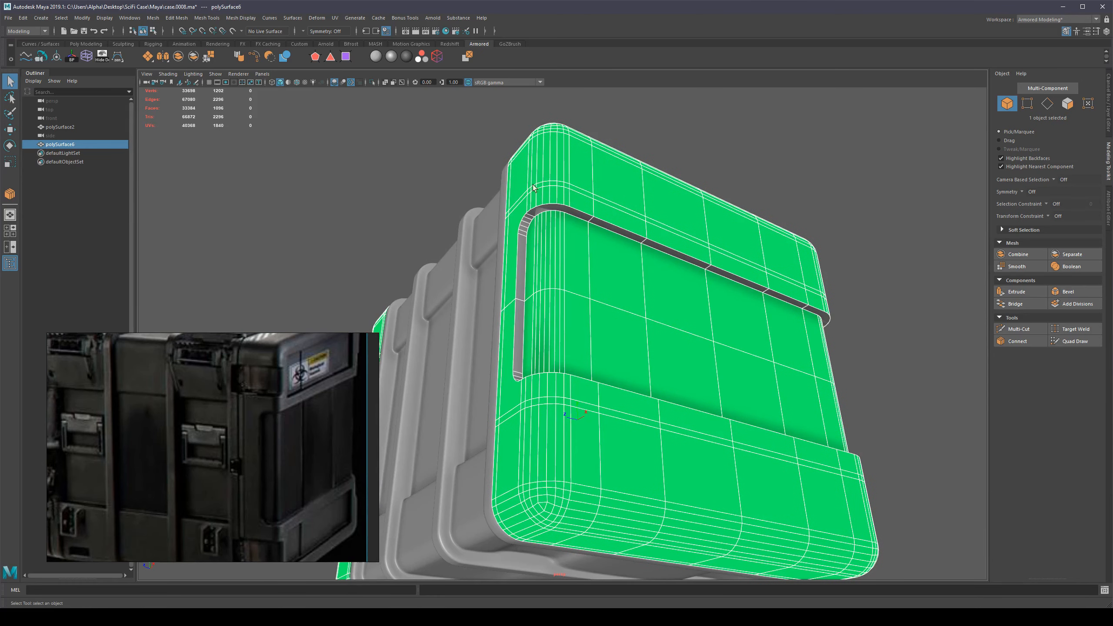
left_click(904, 233)
Step: Select the narrow wall faces running around the recess in the end cap
scroll(552, 242, "up", 5)
left_click(551, 242)
middle_click_drag(594, 169, 625, 390, "alt")
left_click_drag(624, 390, 618, 327, "alt")
scroll(641, 278, "up", 3)
left_click_drag(641, 277, 684, 364, "alt")
scroll(653, 295, "down", 3)
left_click_drag(598, 235, 587, 433, "alt")
key("F11")
left_click(631, 243)
double_click(598, 223, "shift")
scroll(630, 327, "down", 3)
double_click(517, 271, "shift")
scroll(527, 289, "down", 2)
middle_click_drag(586, 432, 596, 302, "alt")
scroll(653, 422, "up", 2)
left_click_drag(653, 425, 798, 355, "alt")
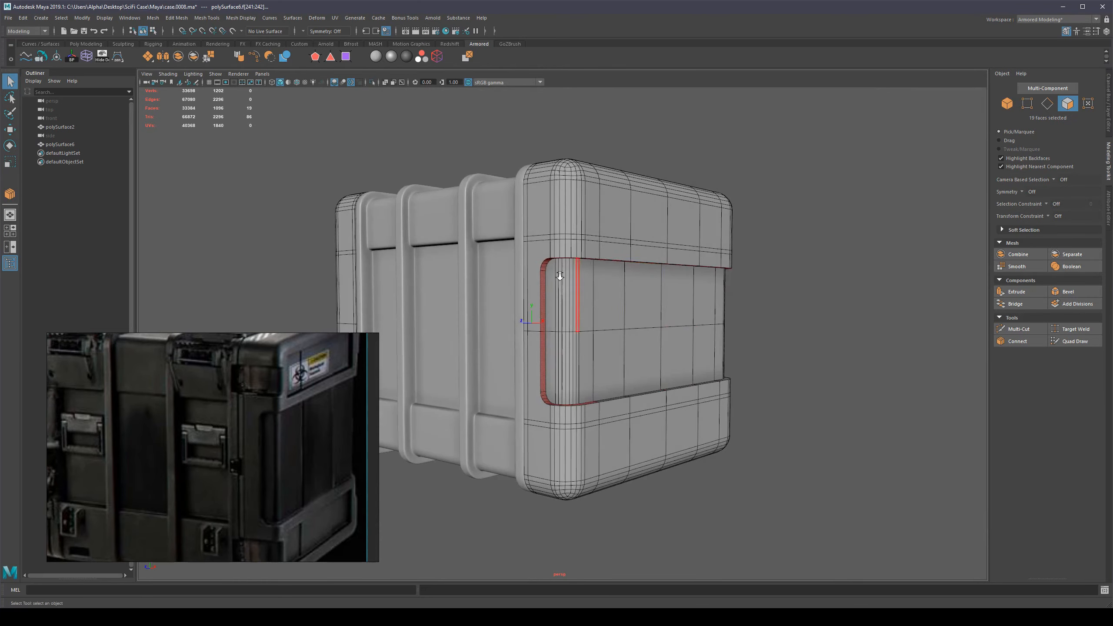
Step: Convert the selected recess wall faces to their perimeter edges
scroll(560, 278, "up", 4)
left_click_drag(559, 279, 655, 323, "alt")
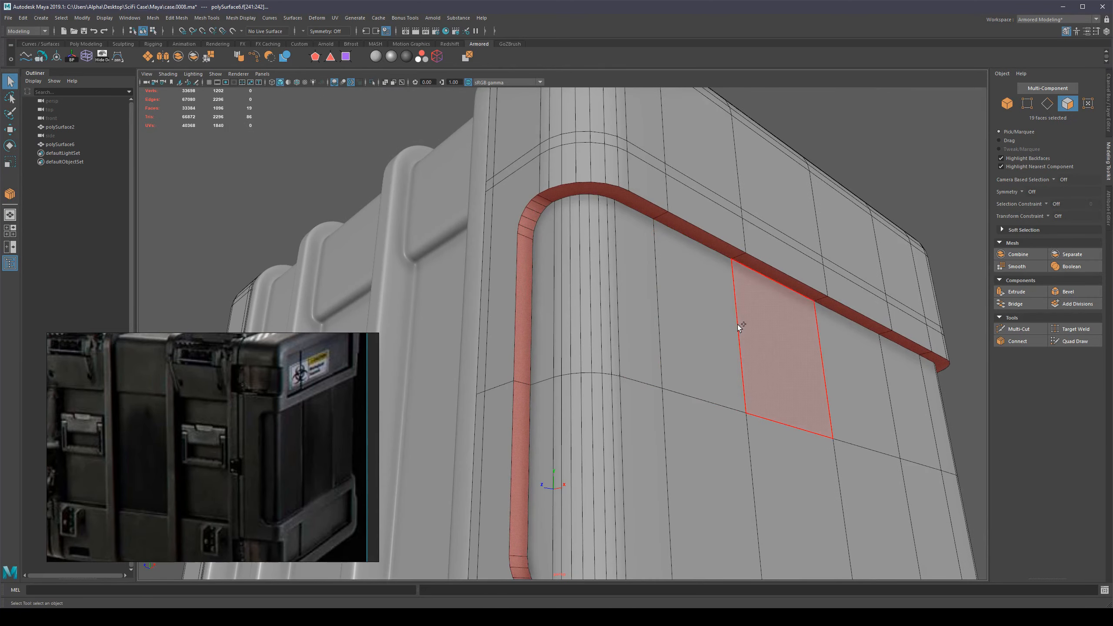
right_click_drag(737, 325, 648, 266, "ctrl")
left_click_drag(649, 266, 666, 308, "alt")
middle_click_drag(666, 309, 704, 240, "alt")
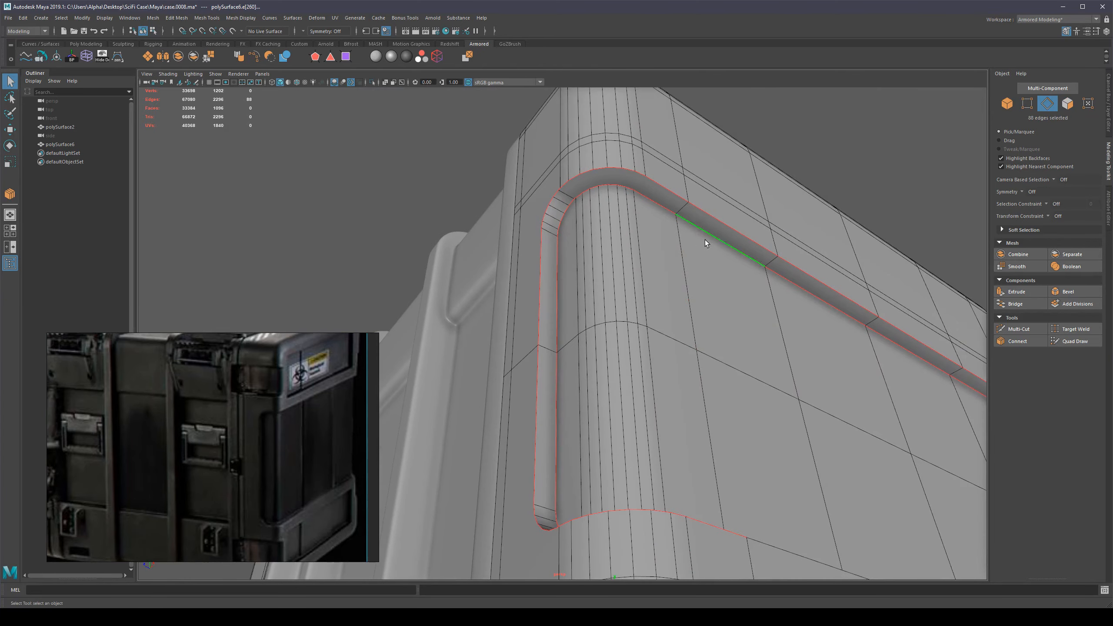
right_click_drag(711, 251, 716, 214, "ctrl")
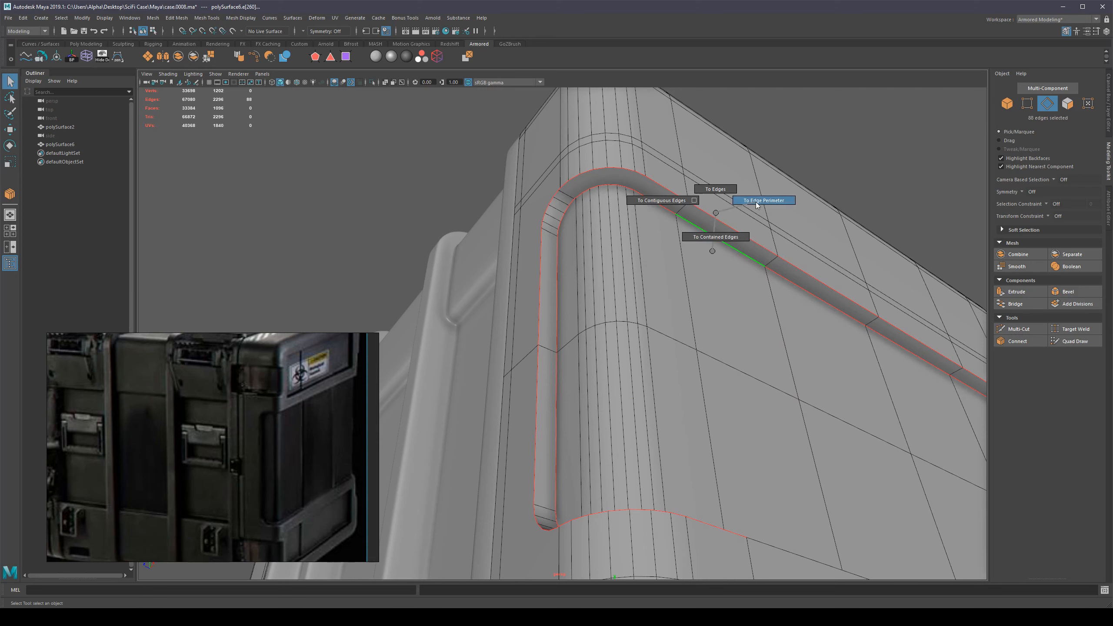
left_click_drag(712, 254, 619, 233, "alt")
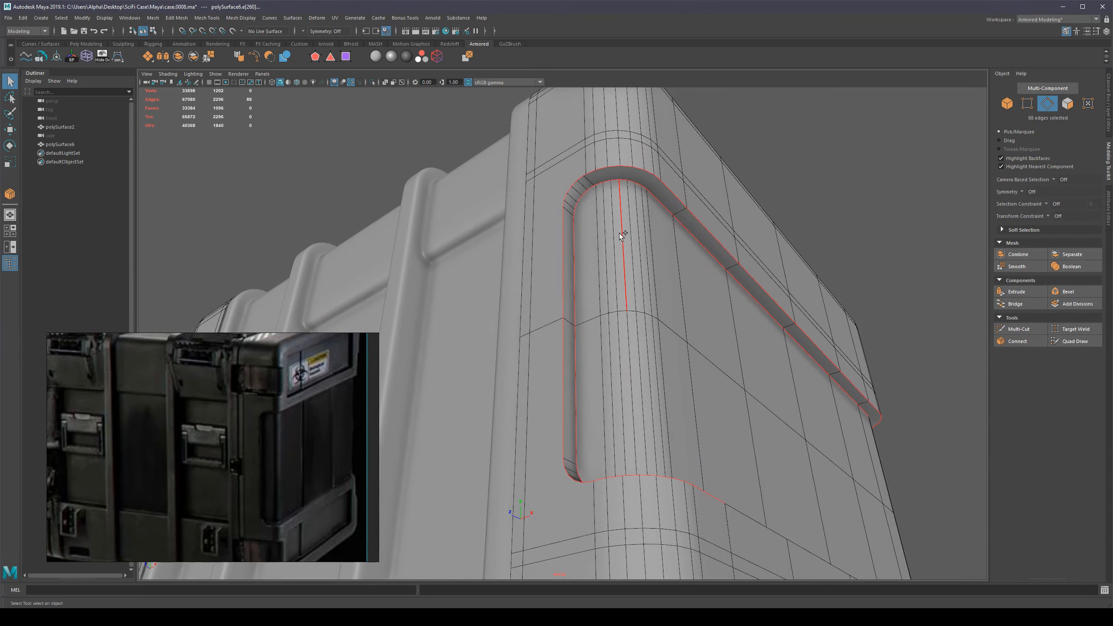
Step: Bevel the selected perimeter edges of the recess wall with a fraction of 1
right_click(619, 233, "shift")
left_click(653, 236)
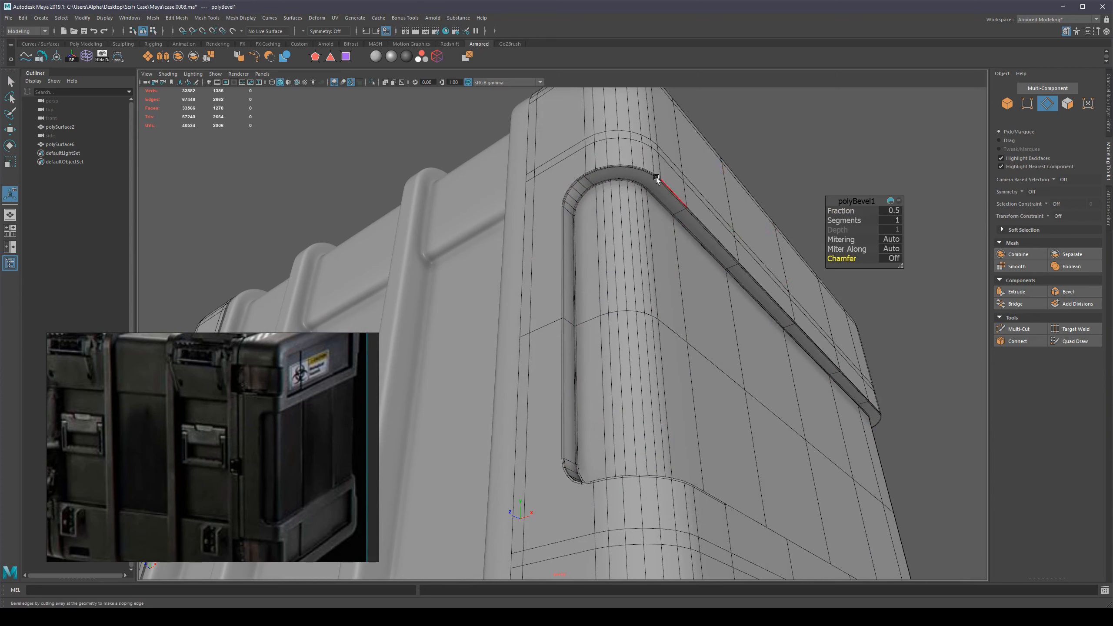
scroll(656, 177, "up", 4)
middle_click_drag(656, 177, 675, 397, "alt")
scroll(614, 298, "up", 3)
left_click_drag(567, 228, 644, 272, "alt")
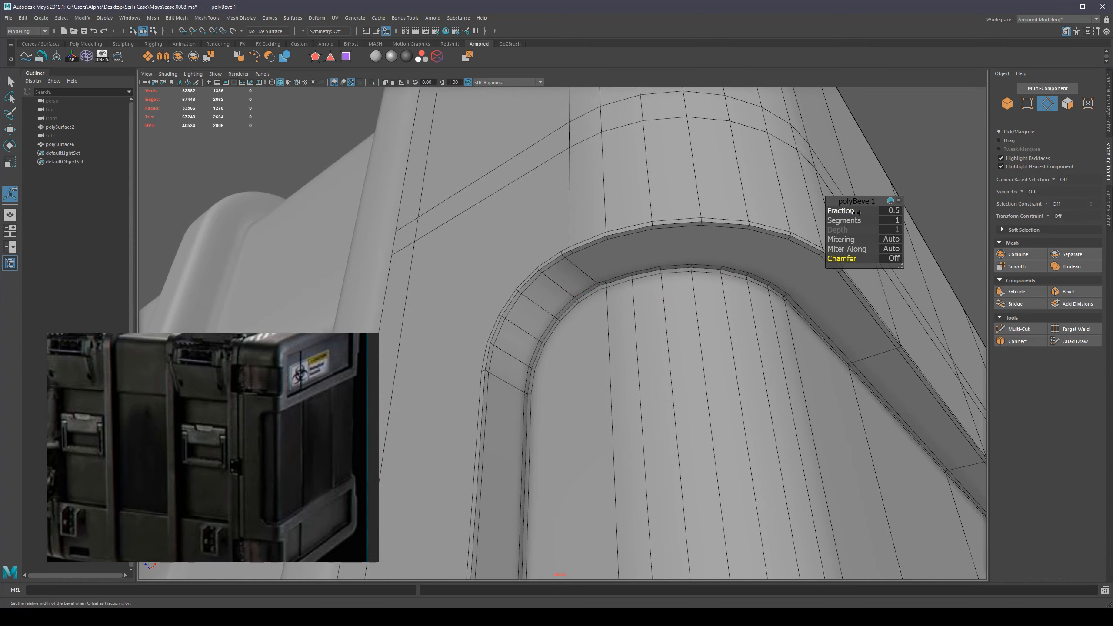
right_click_drag(632, 247, 589, 281, "alt")
left_click_drag(586, 319, 671, 170, "alt")
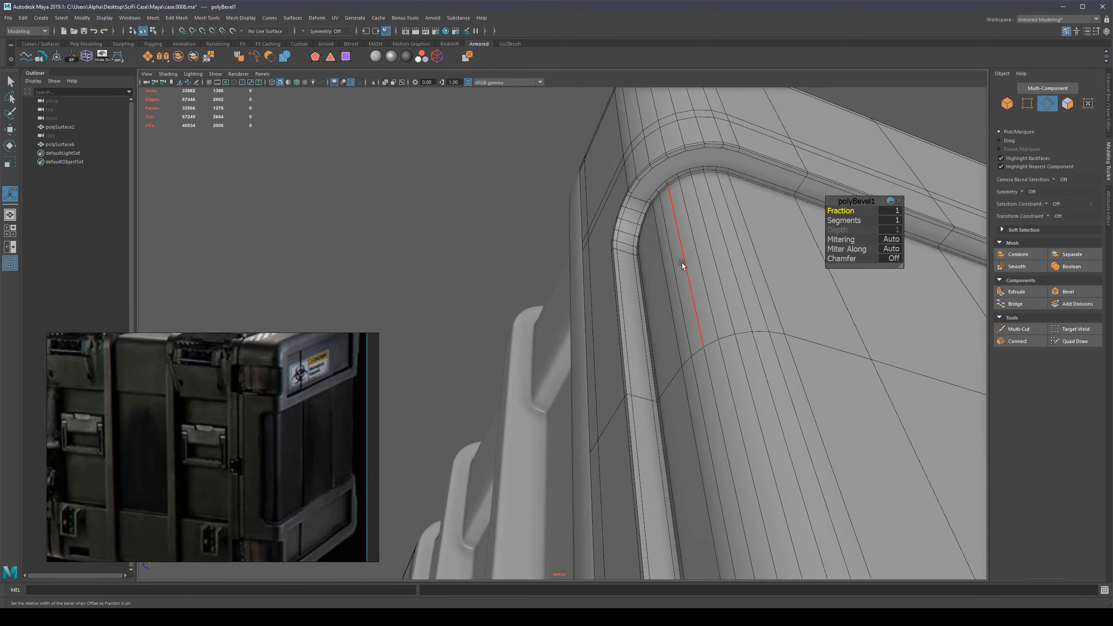
Step: Set the recess bevel's fraction to 0.8
left_click_drag(682, 263, 718, 278, "alt")
middle_click_drag(718, 279, 609, 340, "alt")
scroll(603, 342, "up", 4)
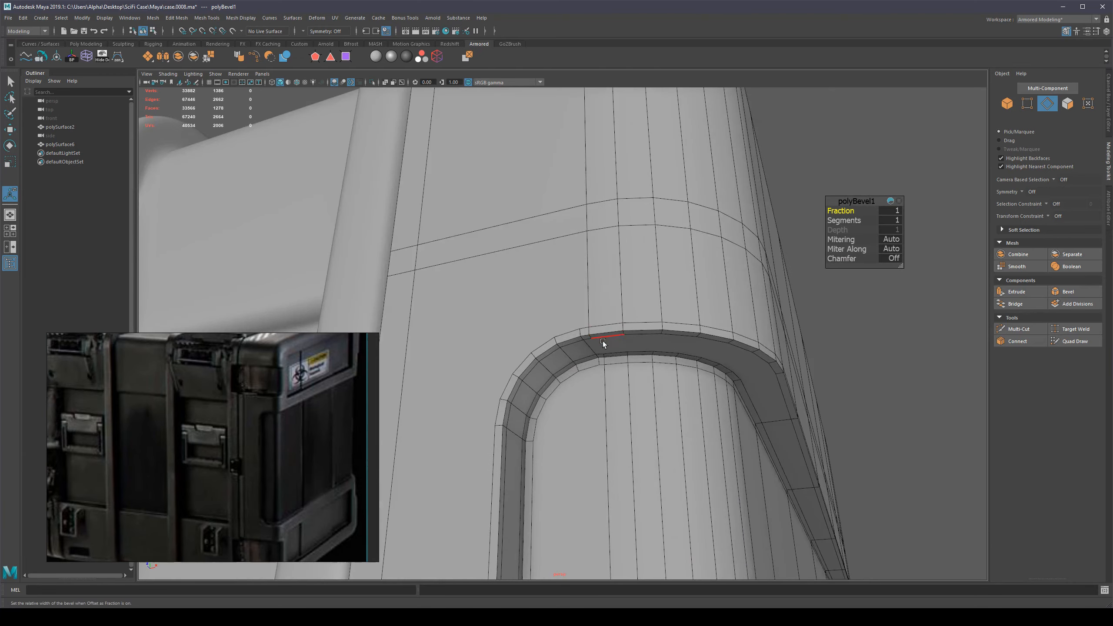
right_click_drag(603, 341, 664, 360, "alt")
left_click_drag(664, 361, 680, 333, "alt")
middle_click_drag(680, 332, 693, 181, "alt")
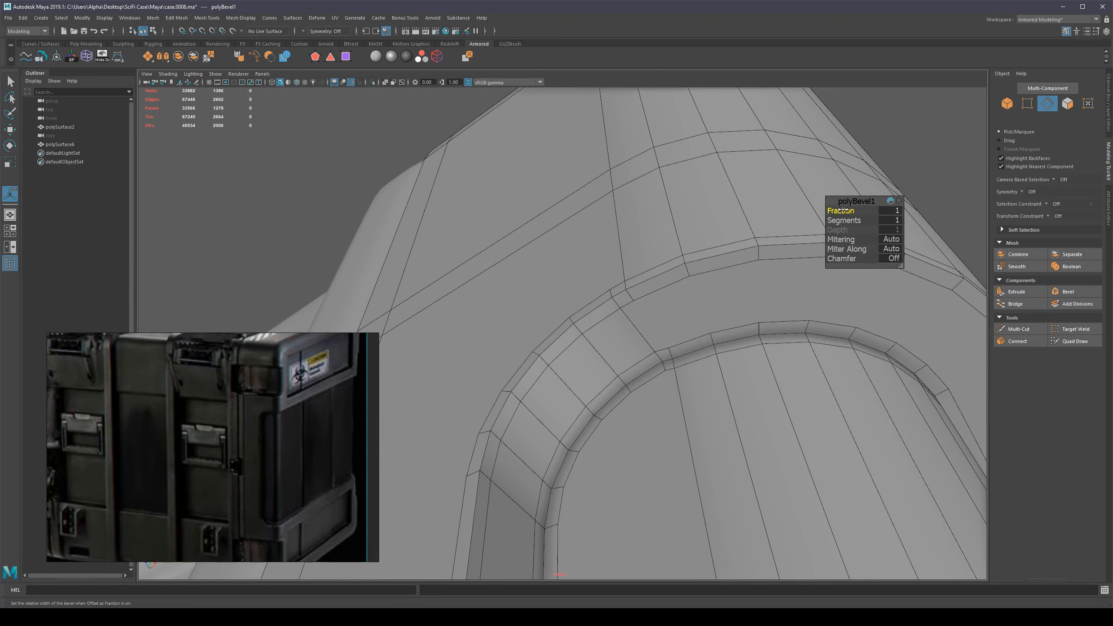
left_click_drag(754, 267, 666, 247, "alt")
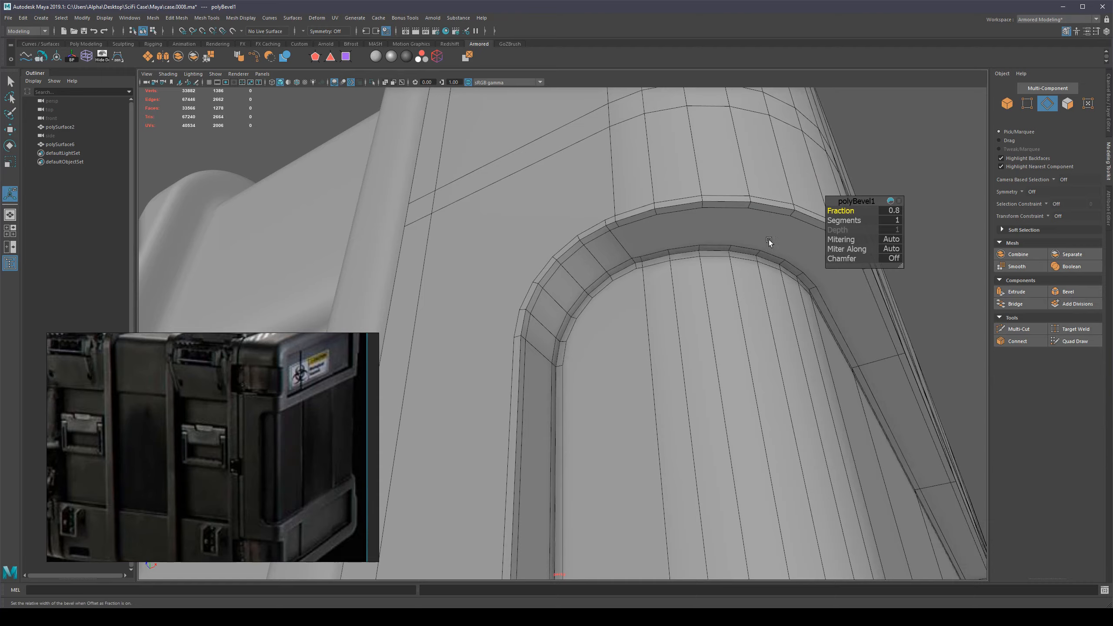
Step: Check the recess's lower corner and set the bevel's fraction back to 1
left_click_drag(769, 240, 638, 361, "alt")
middle_click_drag(804, 525, 656, 301, "alt")
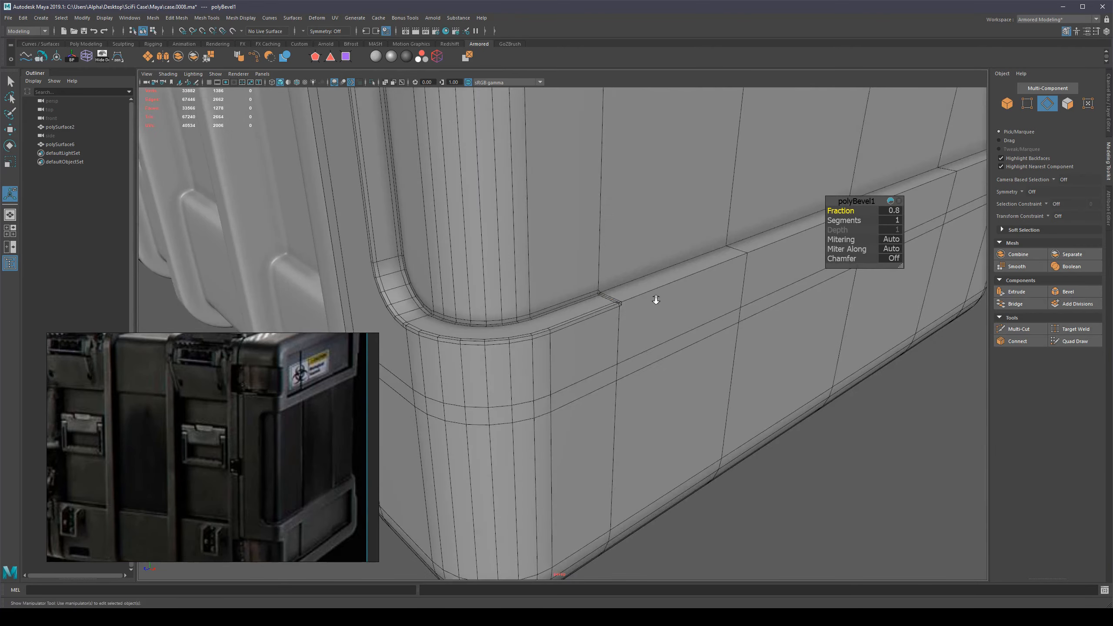
right_click_drag(656, 301, 744, 280, "alt")
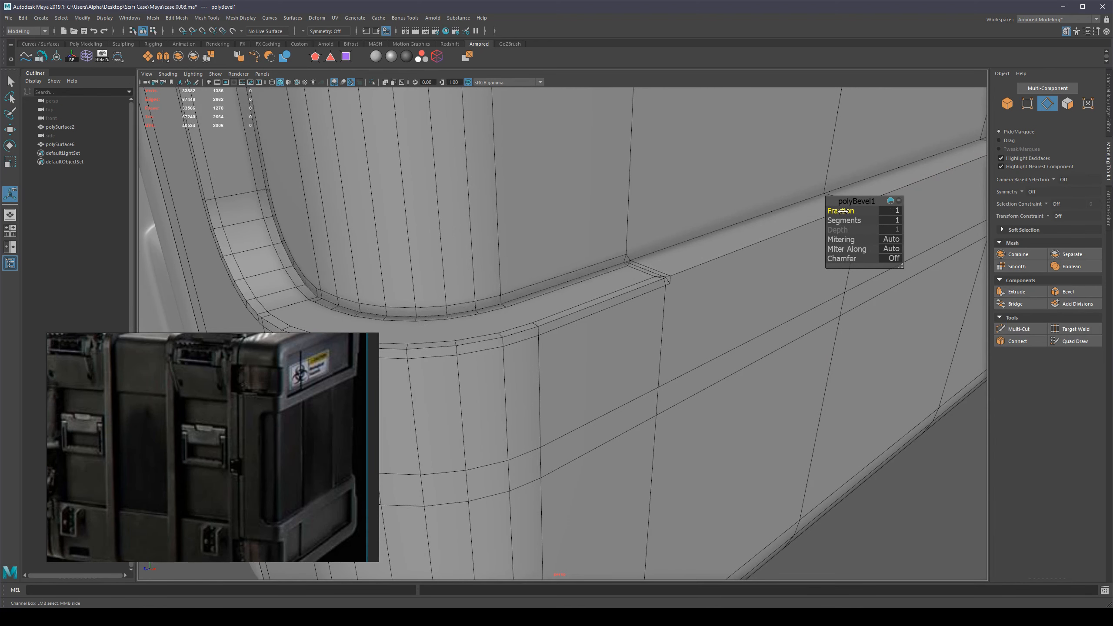
Step: Set the recess bevel's fraction to 2, then return to object mode with the bevelled mesh selected
left_click_drag(841, 211, 570, 251, "alt")
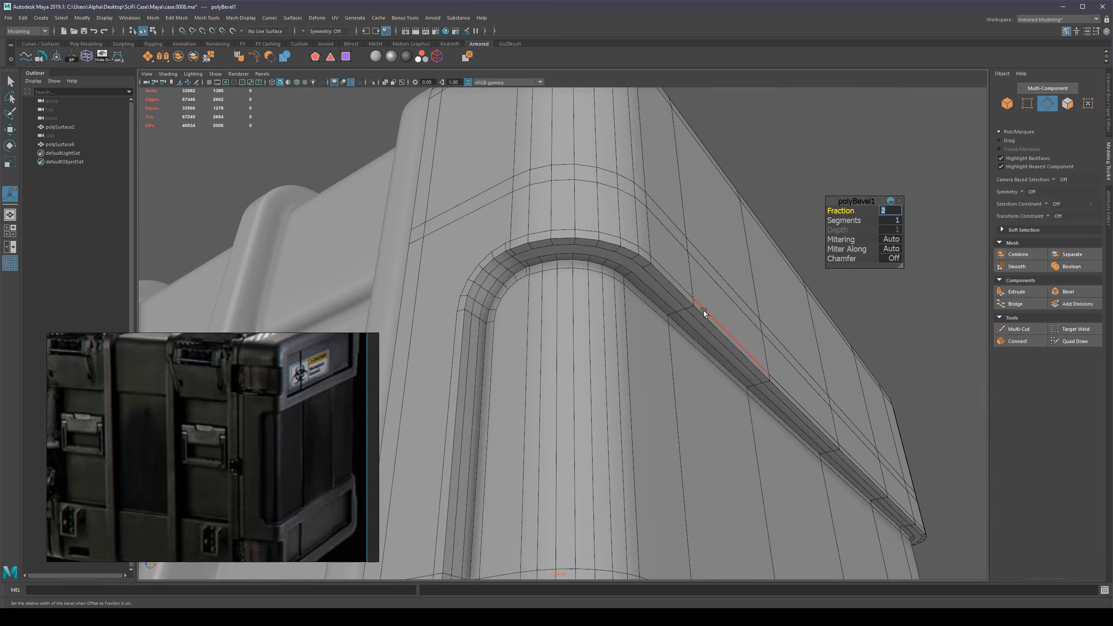
left_click_drag(590, 296, 828, 250, "alt")
middle_click_drag(828, 250, 583, 513, "alt")
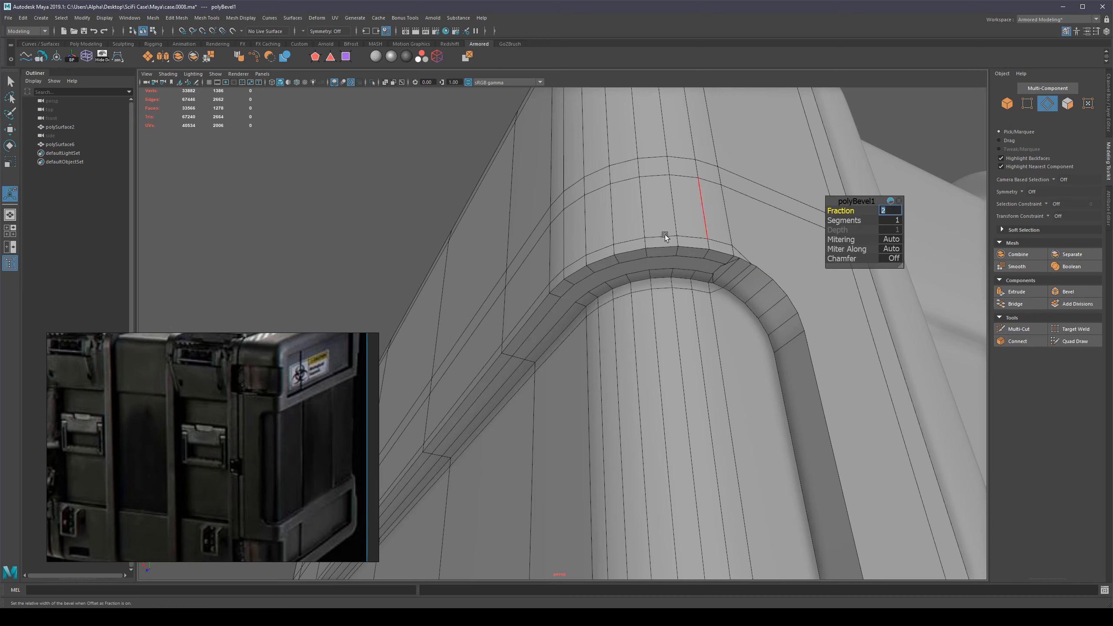
right_click_drag(664, 235, 612, 265, "alt")
left_click_drag(612, 266, 472, 309, "alt")
key("q")
scroll(489, 291, "up", 5)
scroll(489, 291, "down", 5)
right_click_drag(544, 316, 586, 276)
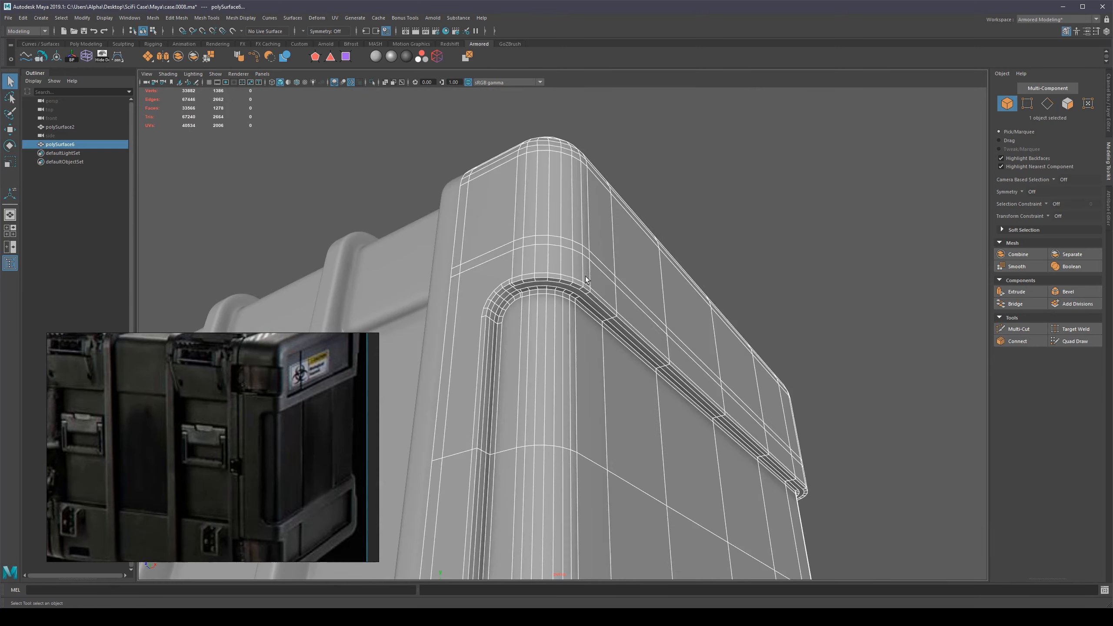
left_click_drag(705, 365, 778, 298, "alt")
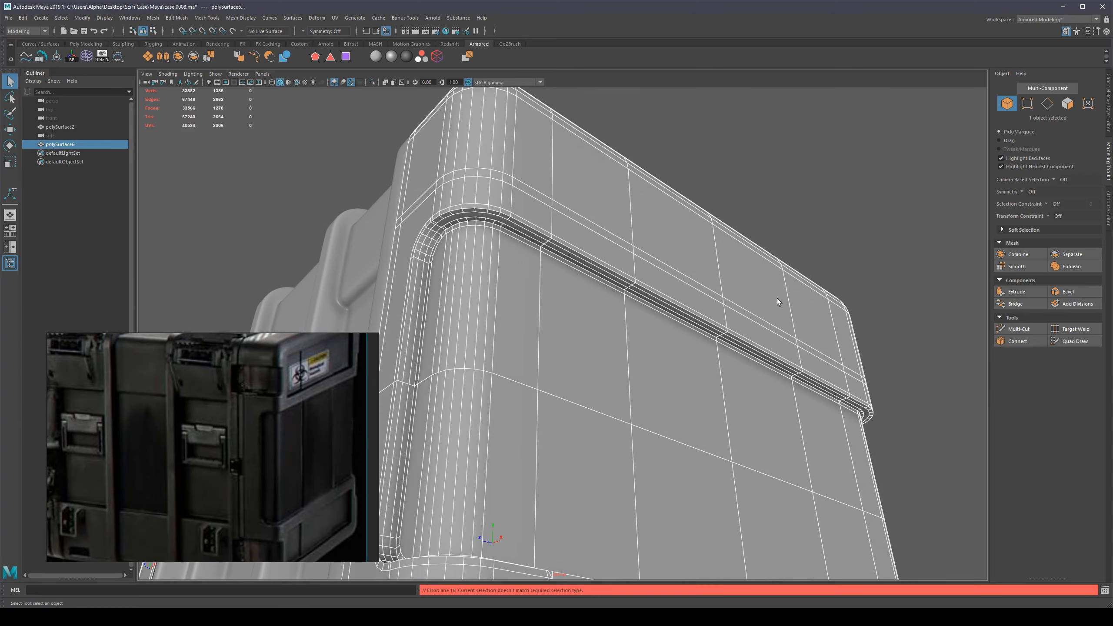
left_click_drag(761, 352, 730, 364, "alt")
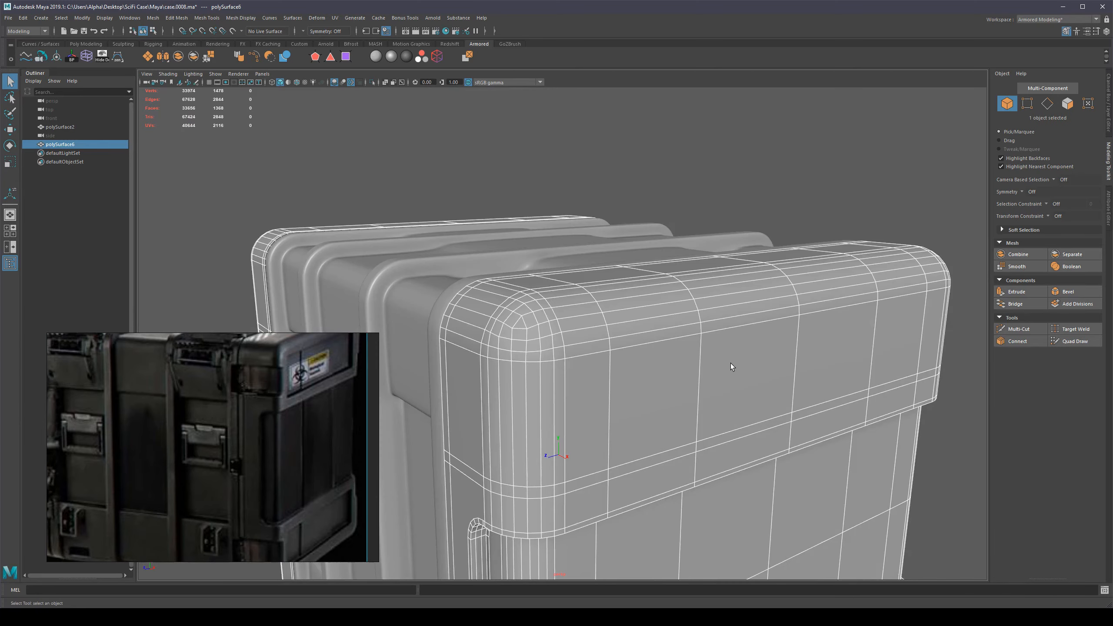
Step: Compare the end cap's smoothed and unsmoothed display and examine the recess corners for shading artifacts
right_click_drag(727, 371, 685, 427, "alt")
middle_click_drag(685, 428, 723, 258, "alt")
right_click_drag(631, 385, 619, 278, "alt")
key("3")
key("1")
key("3")
left_click(893, 538)
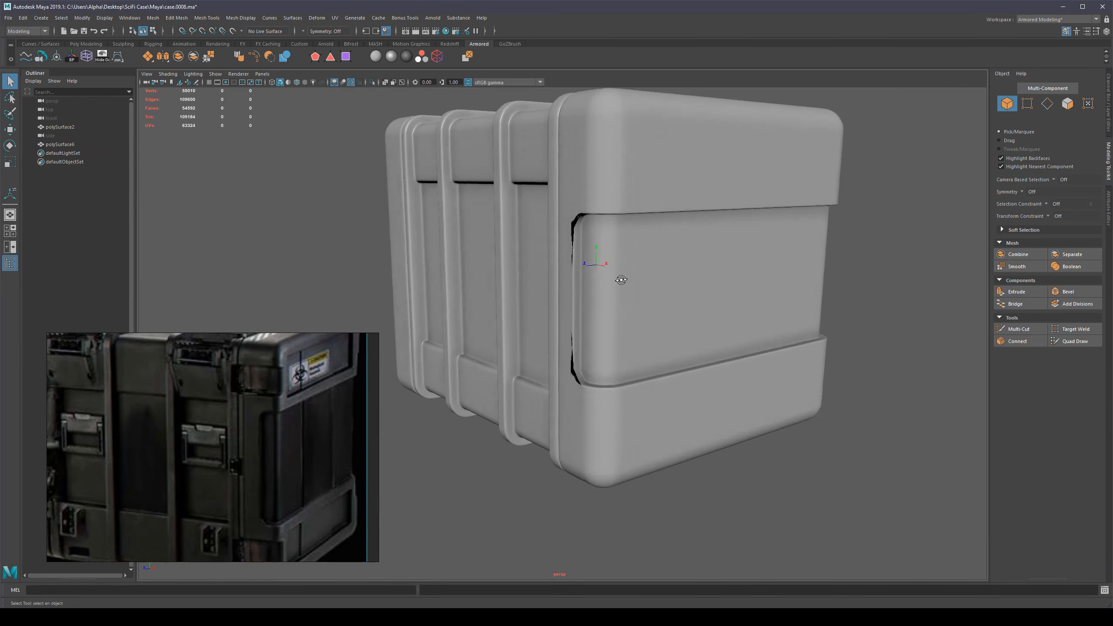
left_click_drag(620, 279, 674, 237, "alt")
middle_click_drag(675, 237, 656, 290, "alt")
scroll(657, 289, "up", 3)
left_click(653, 267)
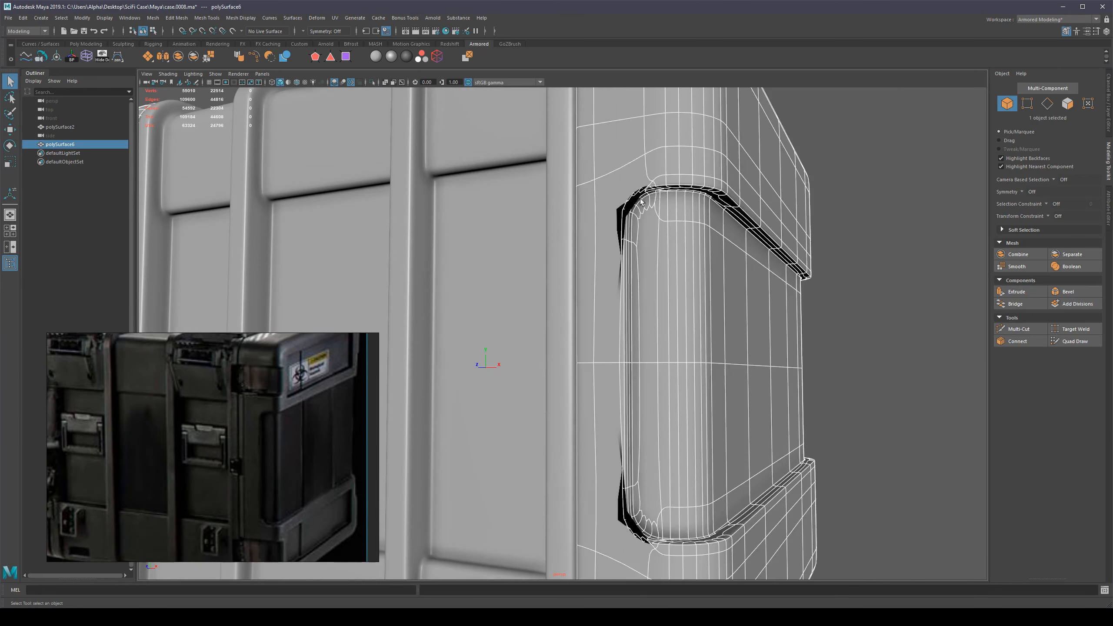
Step: Connect a vertex on the recess's rounded upper corner diagonally to the nearby grid vertex on the end cap's side face
scroll(571, 213, "up", 4)
right_click_drag(571, 214, 646, 149, "alt")
middle_click_drag(646, 148, 637, 214, "alt")
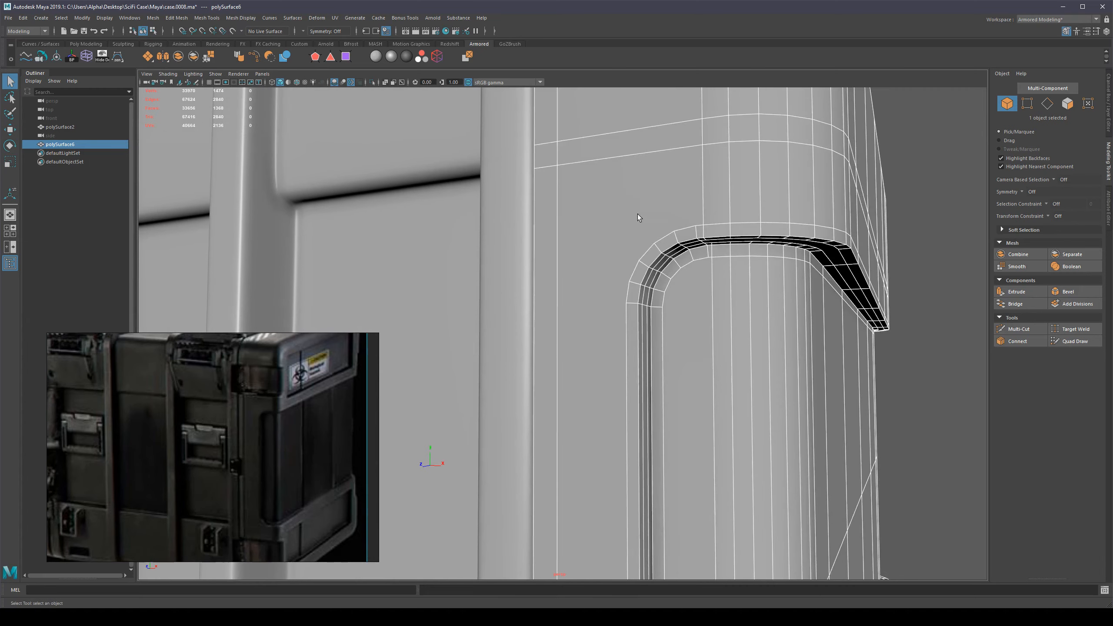
key("F9")
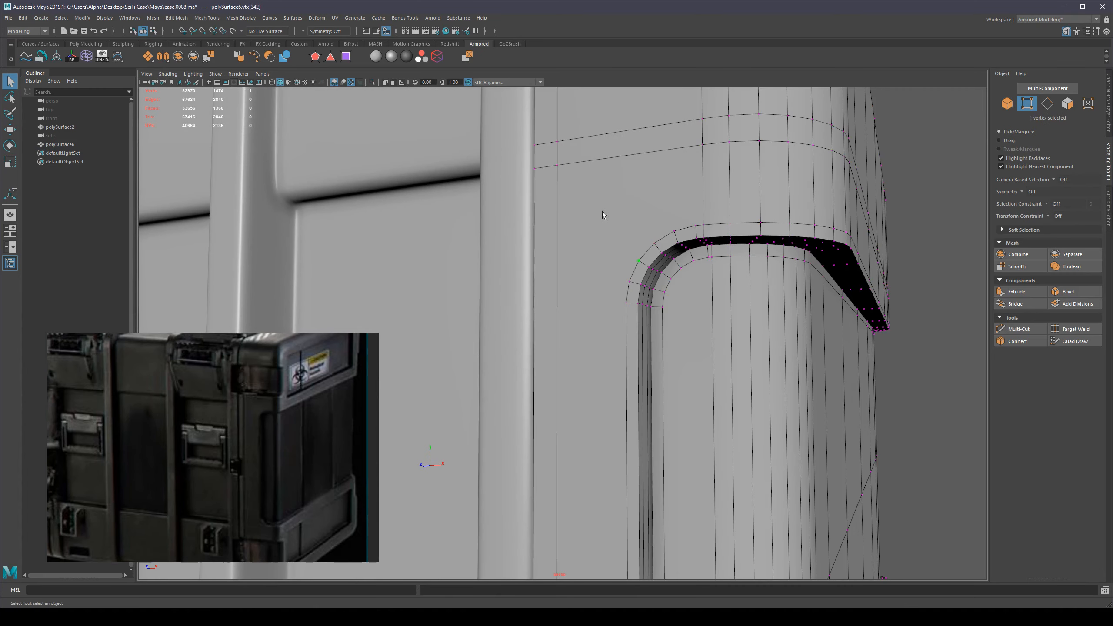
left_click(564, 167, "shift")
scroll(644, 218, "down", 3)
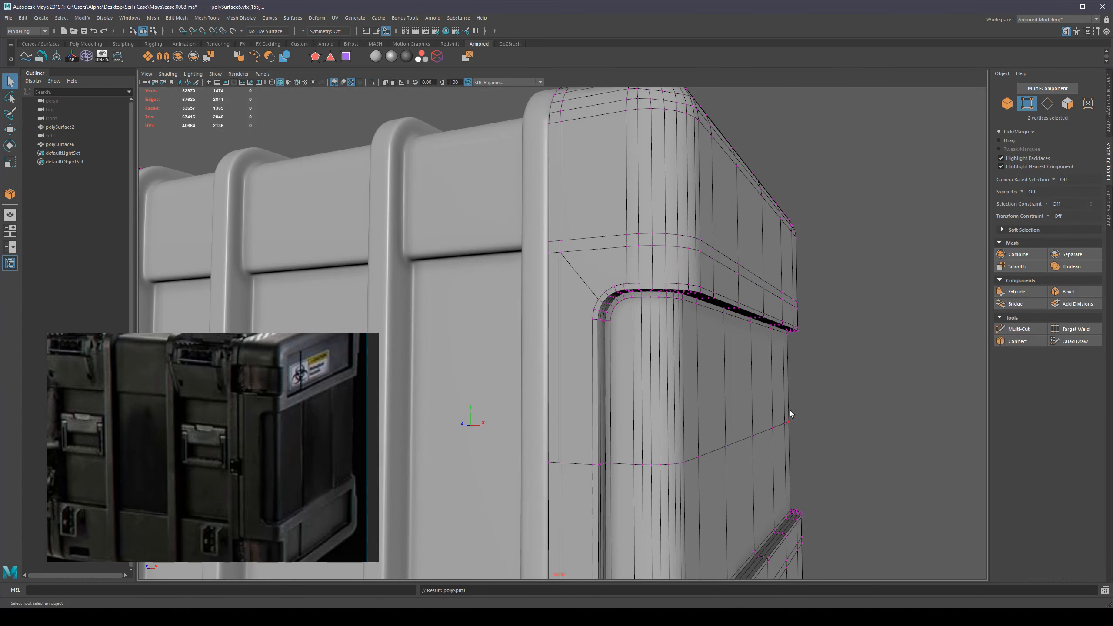
Step: Preview the end cap smoothed to examine the reworked upper corner of the recess
left_click(801, 410)
middle_click_drag(802, 410, 828, 331, "alt")
key("3")
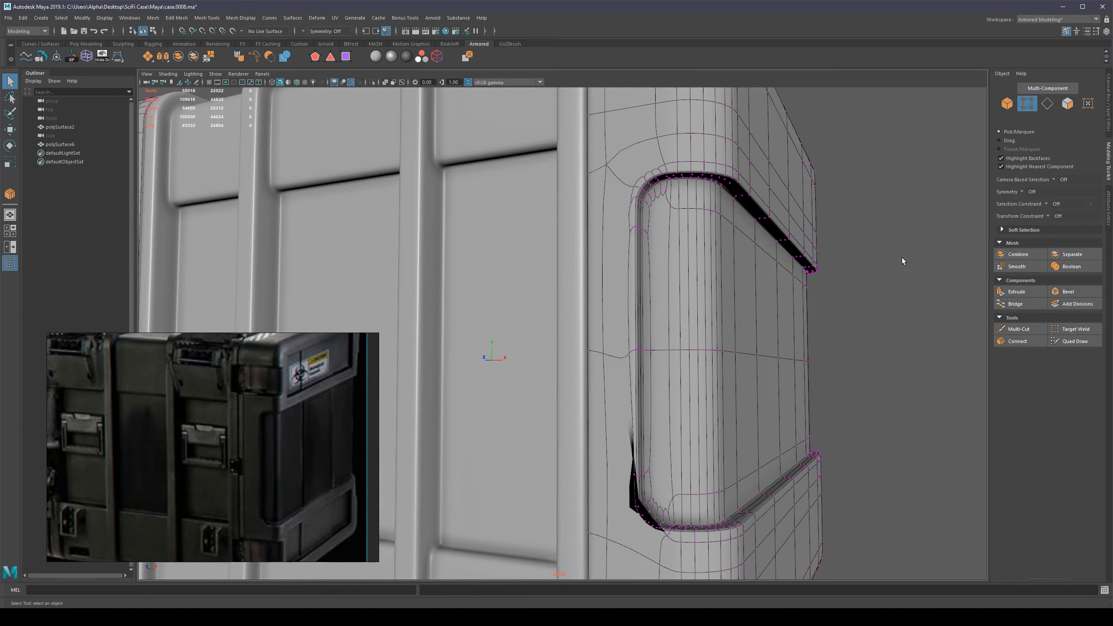
key("F8")
left_click(892, 219)
left_click_drag(783, 252, 642, 294, "alt")
key("1")
Step: Connect the misaligned vertices across the bevel where the recess's upper corner meets the arched wall
left_click_drag(567, 159, 624, 218)
left_click(630, 215)
key("f")
scroll(643, 274, "down", 8)
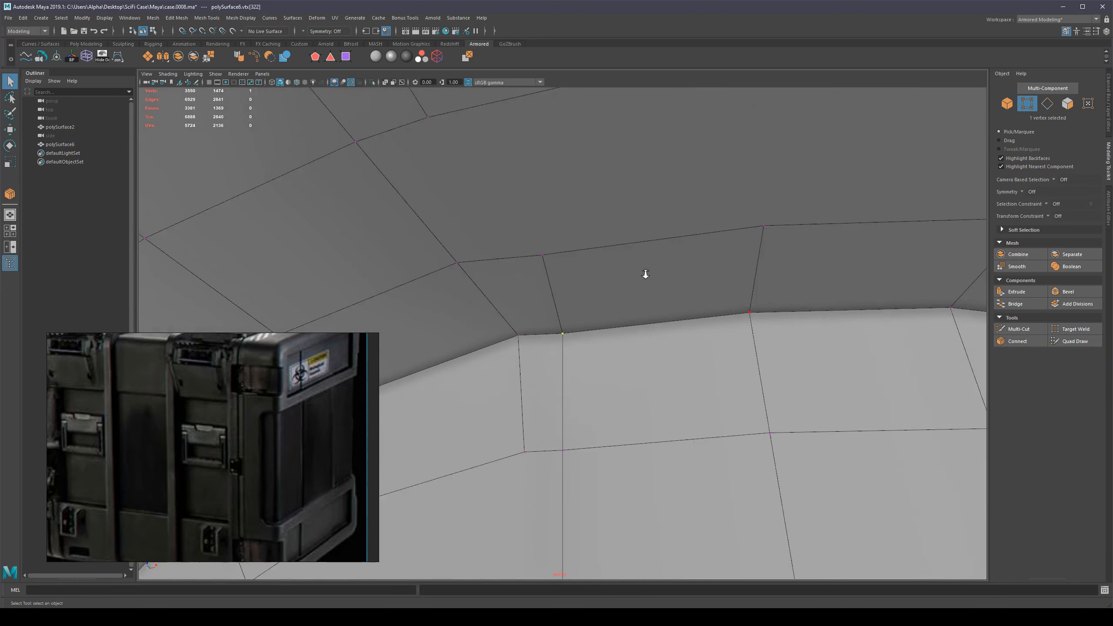
left_click_drag(635, 299, 558, 316, "alt")
scroll(573, 294, "up", 8)
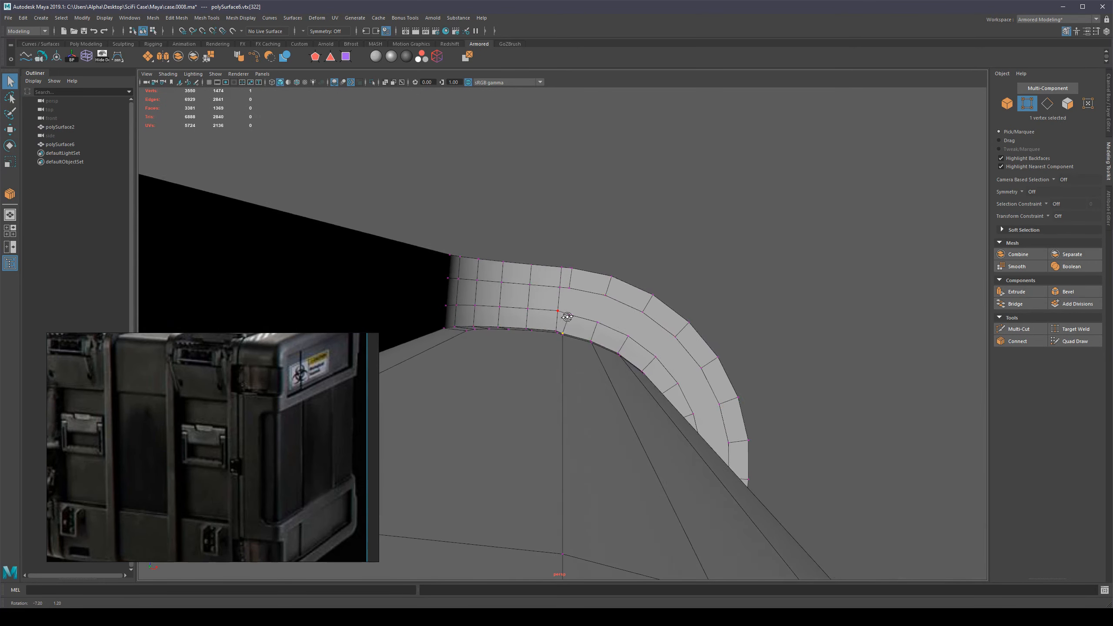
left_click_drag(565, 319, 559, 340, "alt")
scroll(550, 295, "up", 6)
middle_click_drag(549, 294, 564, 319, "alt")
left_click_drag(564, 315, 569, 338, "alt")
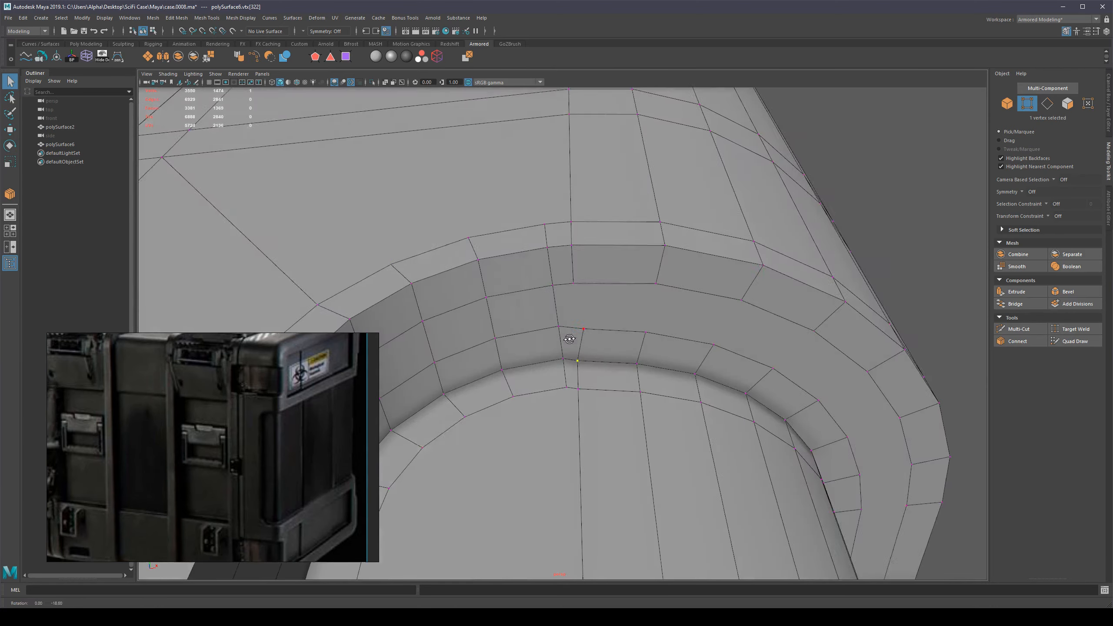
scroll(623, 348, "down", 2)
key("q")
left_click(584, 397)
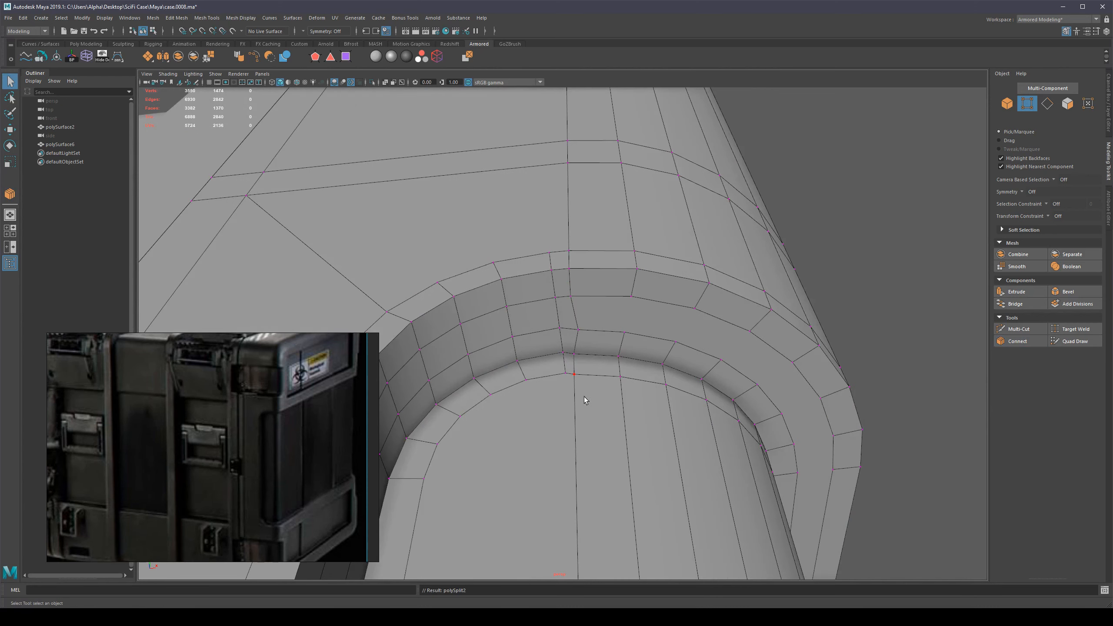
Step: Connect the next pair of vertices on the arched wall beside the recess's upper corner
key("3")
key("1")
left_click_drag(644, 362, 622, 325, "alt")
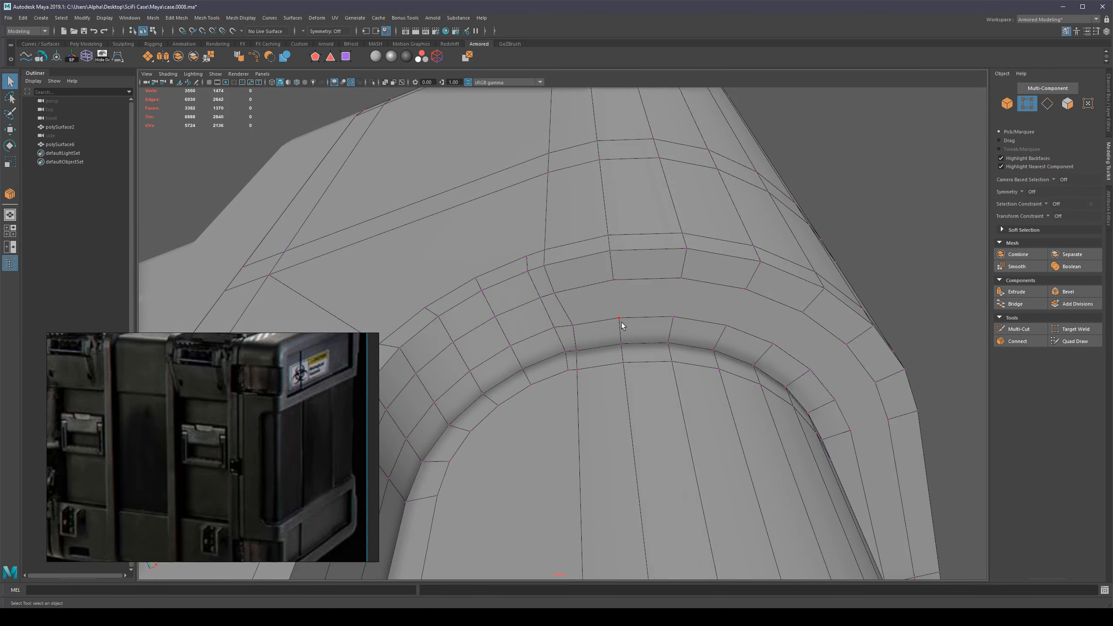
scroll(703, 337, "down", 2)
key("g")
key("q")
Step: Examine the recess's arched upper wall in smooth preview and restore the unsmoothed display
left_click_drag(701, 348, 581, 387, "alt")
key("3")
scroll(581, 387, "down", 2)
right_click_drag(582, 388, 802, 306)
left_click(802, 306)
left_click_drag(802, 306, 669, 261, "alt")
left_click(635, 260)
key("1")
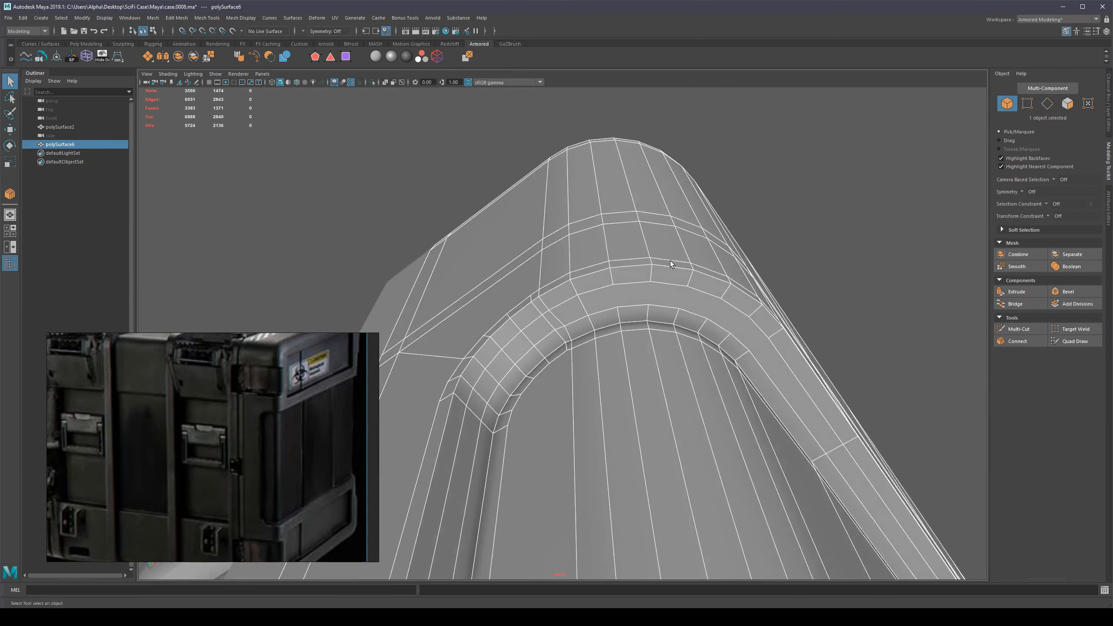
Step: Connect the vertices along the middle of the recess's upper wall to continue the edge loop around the arch
scroll(669, 260, "up", 2)
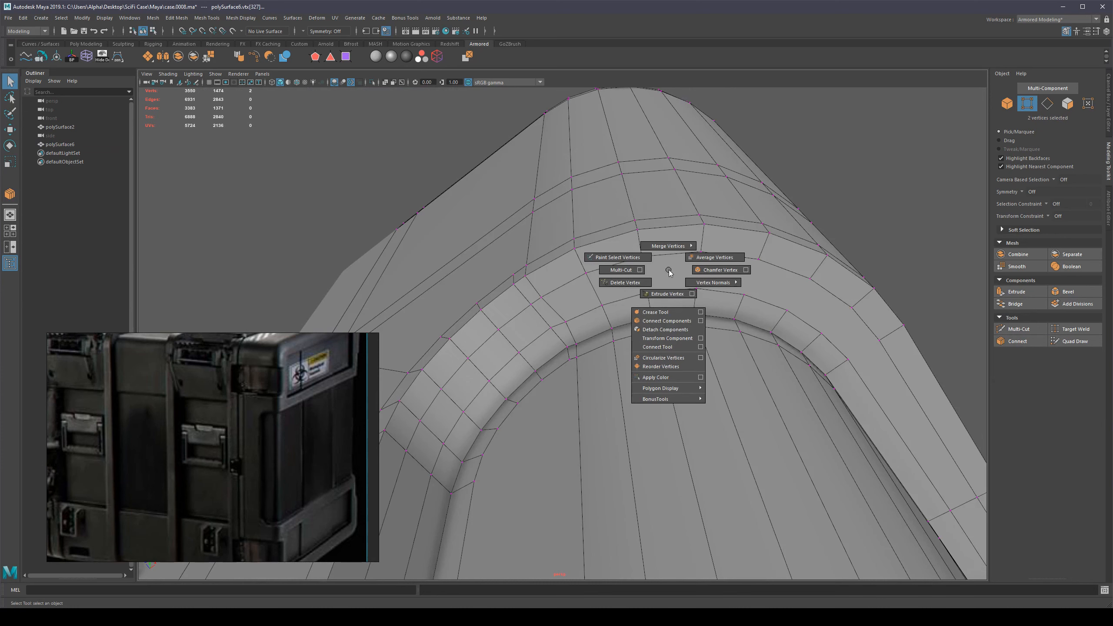
left_click(667, 320)
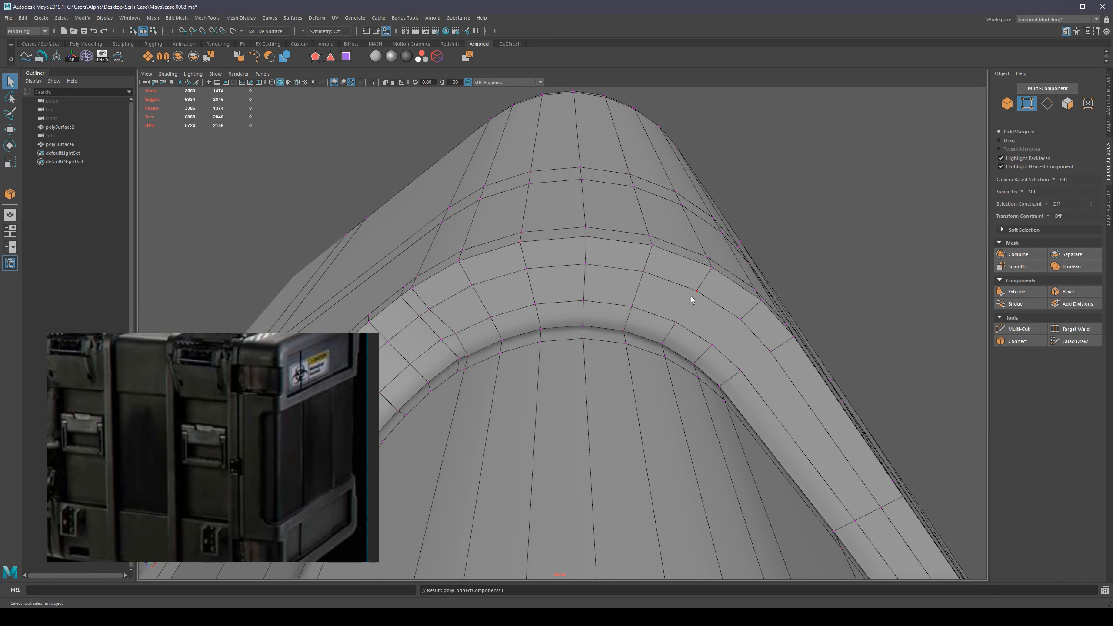
left_click(739, 371, "shift")
key("g")
right_click_drag(771, 390, 673, 326, "alt")
Step: Show the end cap smoothed and assign the existing blinn1 material to it
key("F8")
left_click_drag(673, 326, 601, 388, "alt")
key("3")
scroll(698, 345, "down", 3)
left_click(690, 351)
left_click(574, 342)
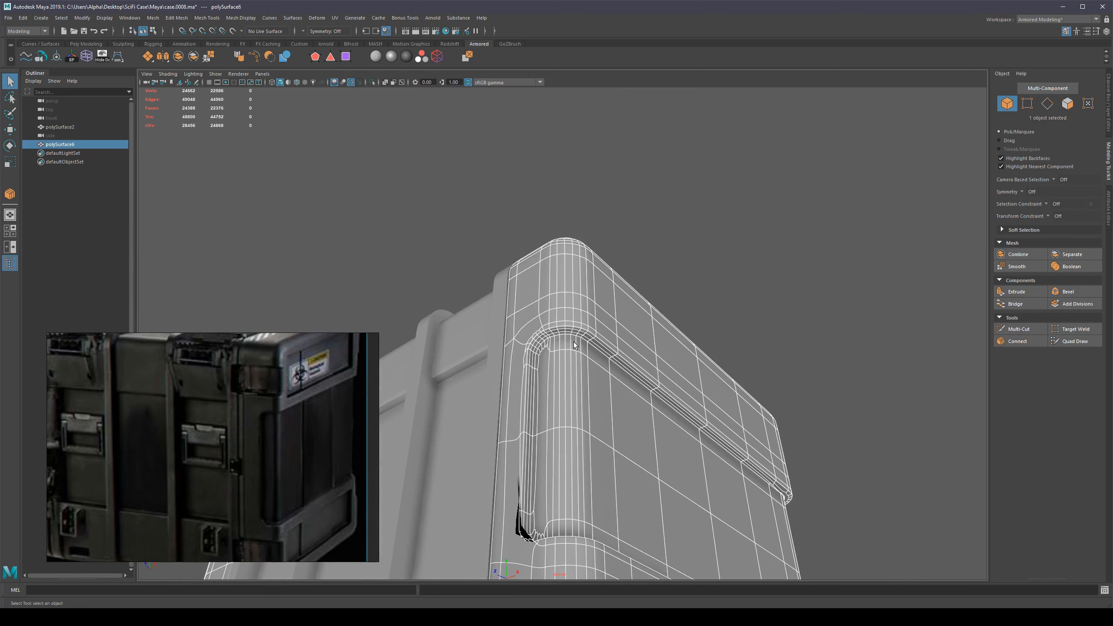
right_click(602, 369)
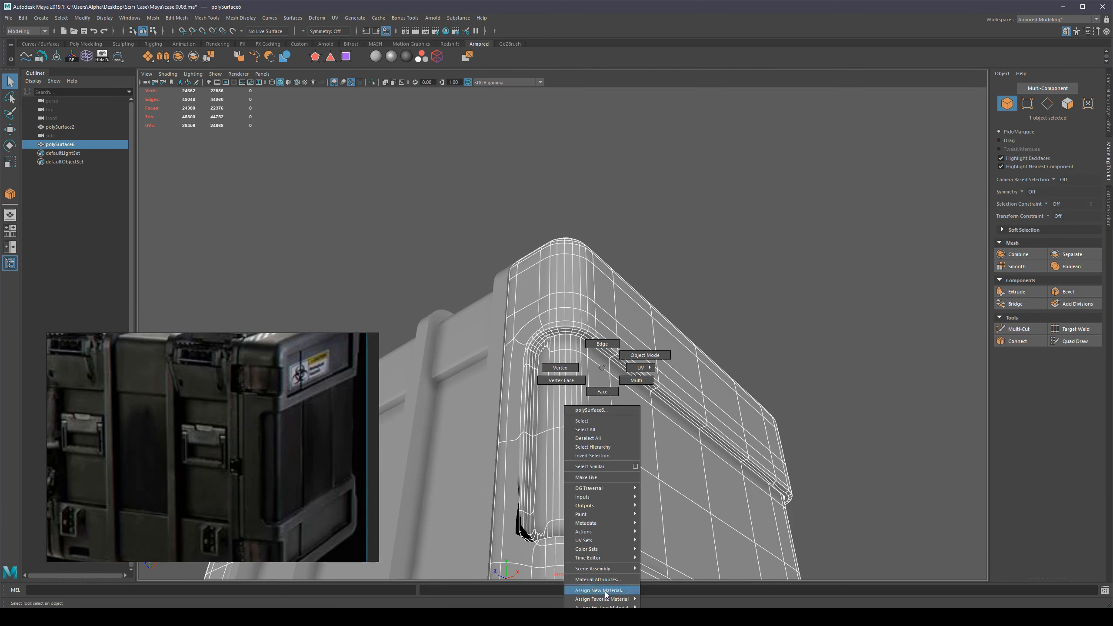
mouse_move(620, 608)
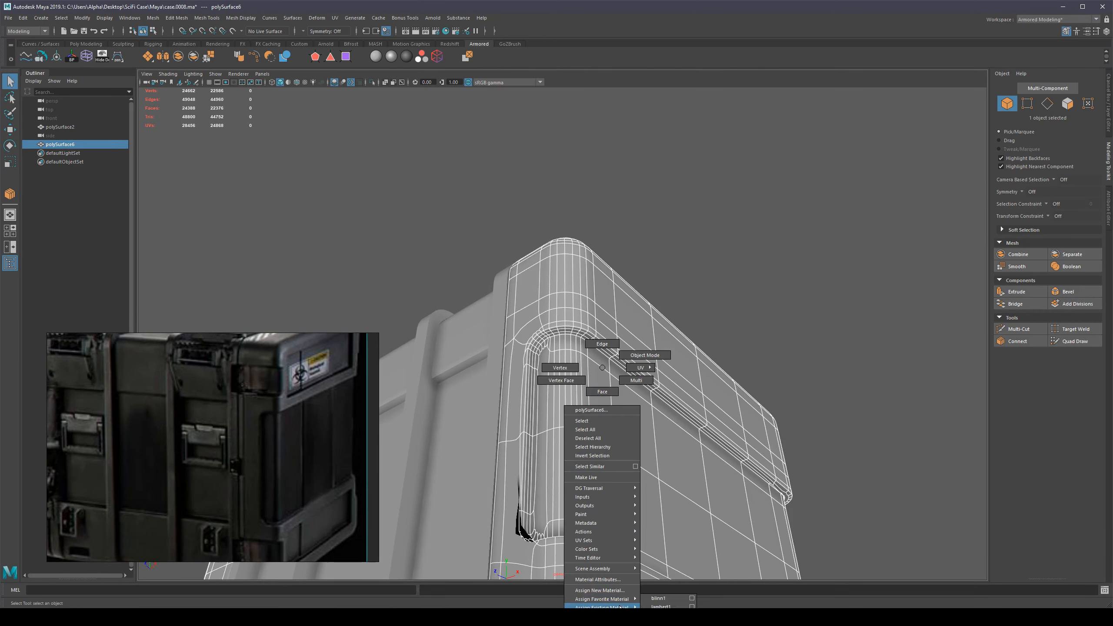
left_click(662, 599)
left_click_drag(730, 303, 894, 334, "alt")
left_click(893, 334)
left_click_drag(683, 309, 622, 350, "alt")
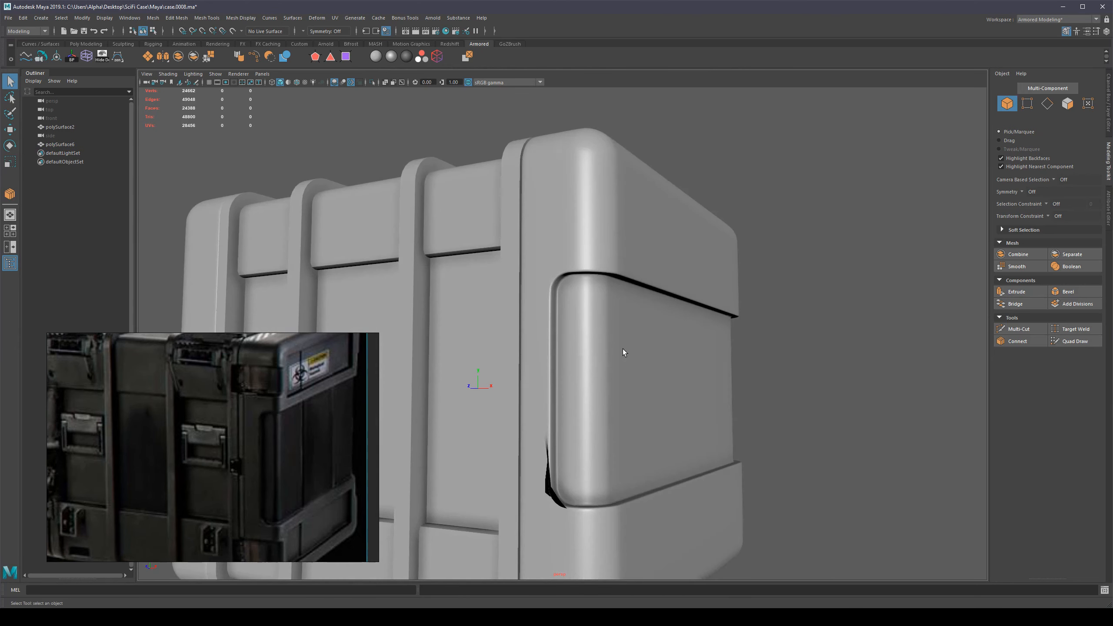
Step: Mirror the cleaned upper corner topology of the recess onto the end cap's lower half
left_click(622, 349)
key("ctrl+z")
left_click_drag(732, 402, 663, 350, "alt")
scroll(701, 349, "down", 4)
left_click_drag(737, 350, 723, 349, "alt")
key("ctrl+z")
left_click_drag(642, 349, 782, 337, "alt")
left_click(848, 317)
left_click_drag(679, 332, 704, 350, "alt")
scroll(720, 336, "up", 5)
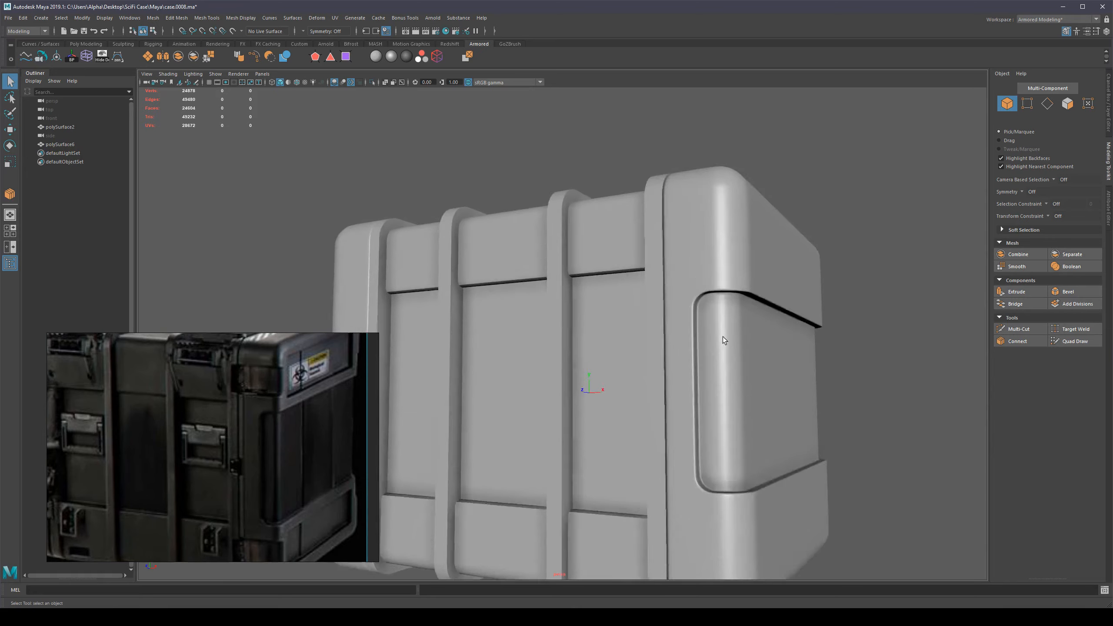
Step: Compare the case's smoothed and unsmoothed display and examine the shading around the recess edges
middle_click_drag(804, 342, 767, 326, "alt")
scroll(734, 313, "down", 4)
left_click_drag(734, 314, 672, 276, "alt")
scroll(689, 325, "down", 2)
scroll(689, 325, "up", 3)
left_click(688, 324)
key("1")
left_click(846, 306)
left_click(671, 276)
key("3")
right_click_drag(672, 277, 747, 308, "alt")
left_click_drag(747, 308, 728, 289, "alt")
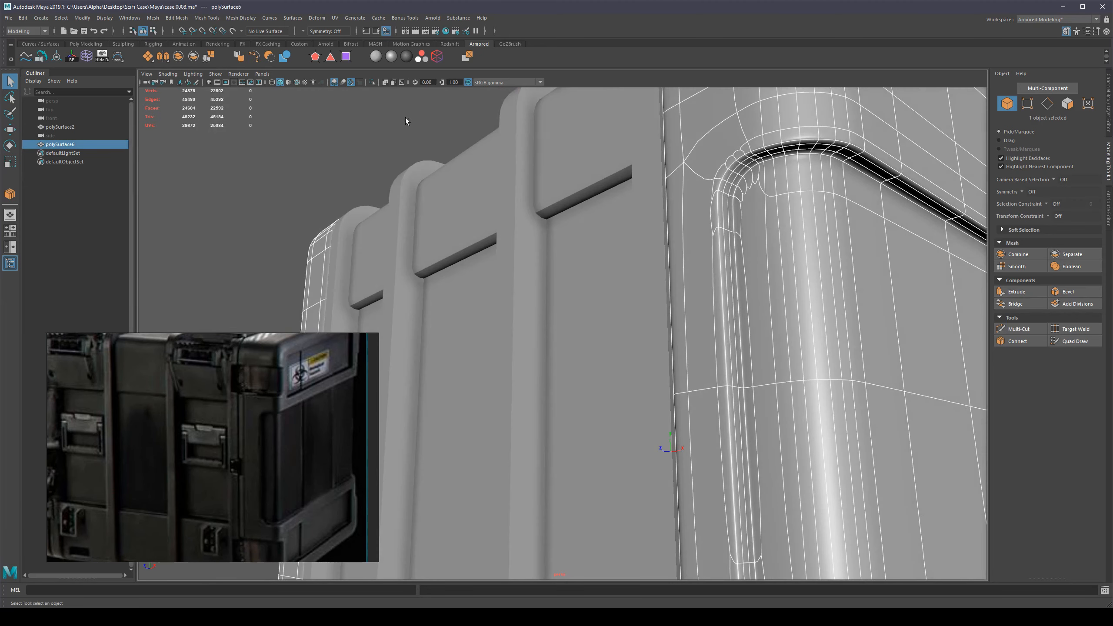
Step: Turn off the end cap's smooth preview and select the two inner edge loops running around the recess wall
left_click(406, 117)
left_click_drag(798, 177, 650, 237, "alt")
left_click(650, 238)
key("1")
right_click_drag(650, 237, 663, 235, "alt")
middle_click_drag(663, 236, 646, 308, "alt")
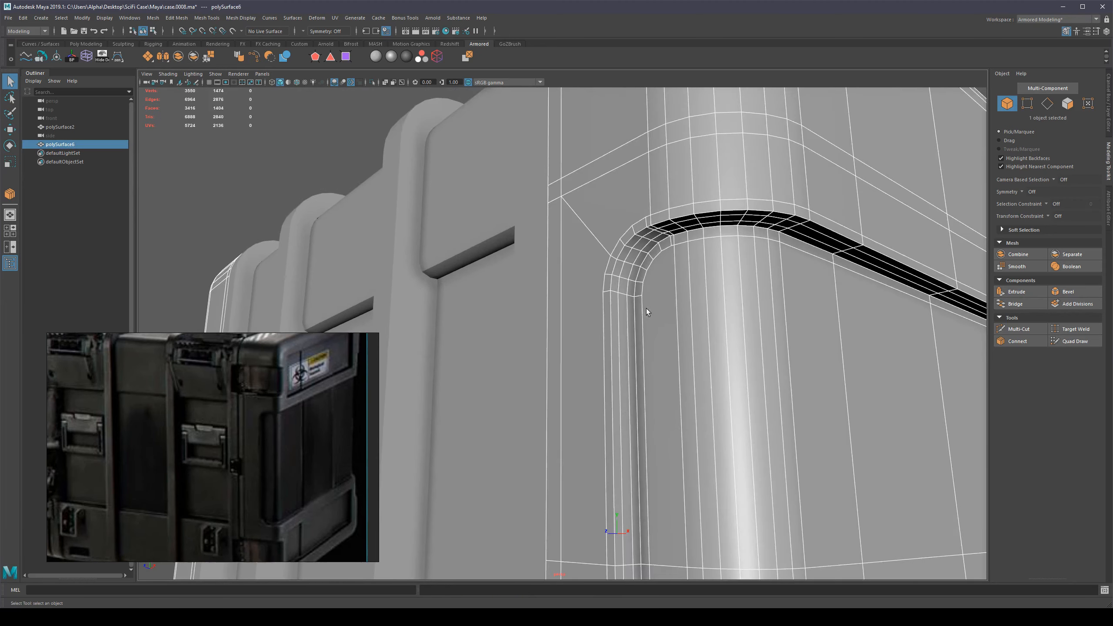
left_click_drag(646, 308, 639, 322, "alt")
right_click_drag(639, 322, 666, 331)
double_click(628, 275)
double_click(638, 275, "shift")
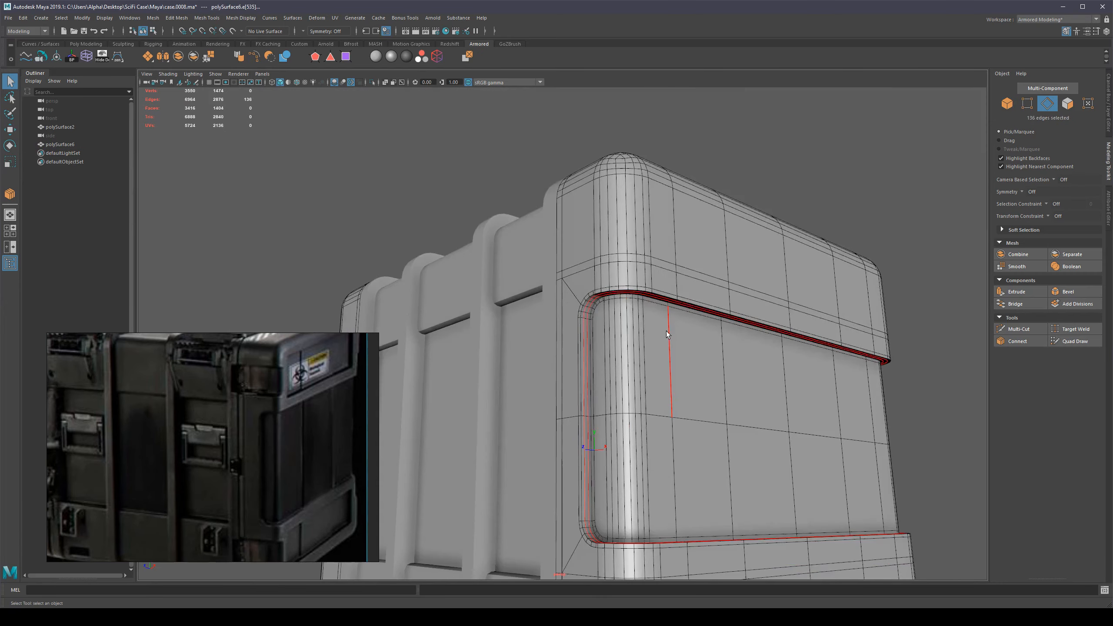
Step: Show the end cap smoothed, try deleting the selected edge loops around the recess wall, and undo the deletion
left_click_drag(666, 330, 835, 327, "alt")
key("3")
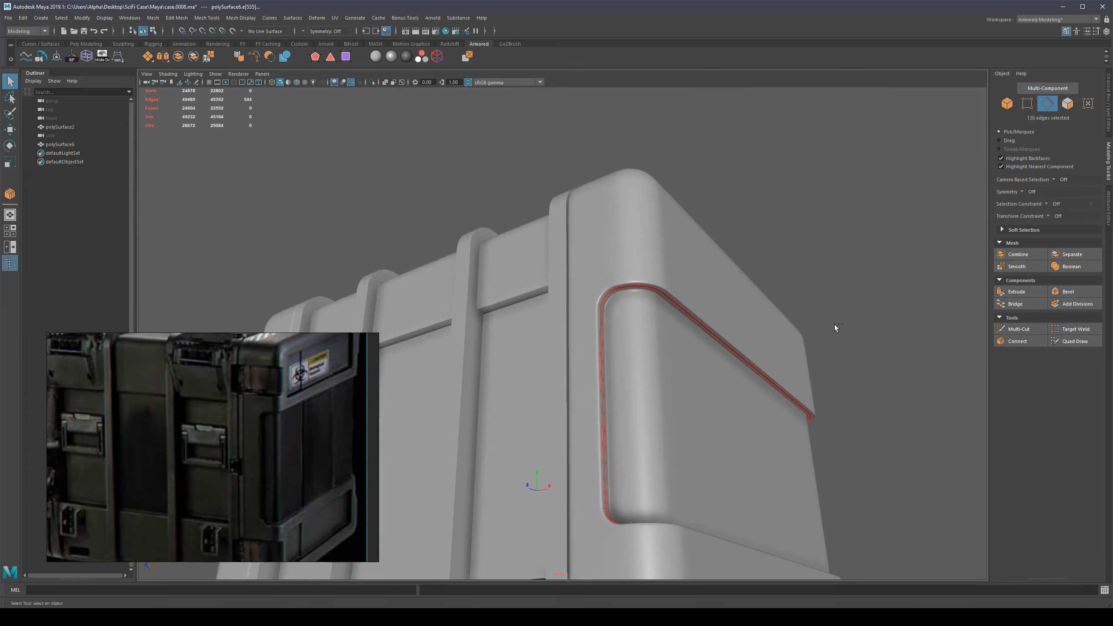
key("Delete")
left_click_drag(920, 333, 668, 288, "alt")
double_click(725, 290)
left_click_drag(780, 291, 805, 331, "alt")
key("ctrl+z")
Step: Delete the selected edge loops around the recess wall together with their vertices and return to object selection
right_click_drag(901, 330, 822, 358, "alt")
left_click_drag(823, 358, 828, 363, "alt")
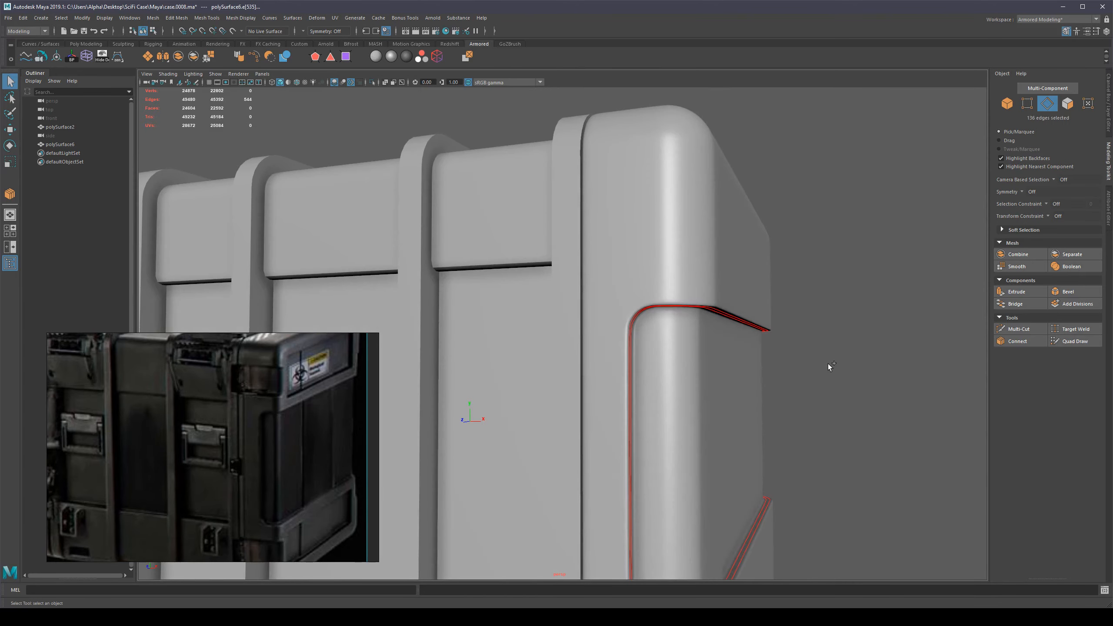
key("ctrl+Delete")
right_click_drag(828, 363, 785, 359, "alt")
right_click_drag(784, 359, 710, 367)
left_click(807, 328)
Step: Show the ribbed case body smoothed alongside the end cap and clear the selection
left_click_drag(710, 367, 664, 395, "alt")
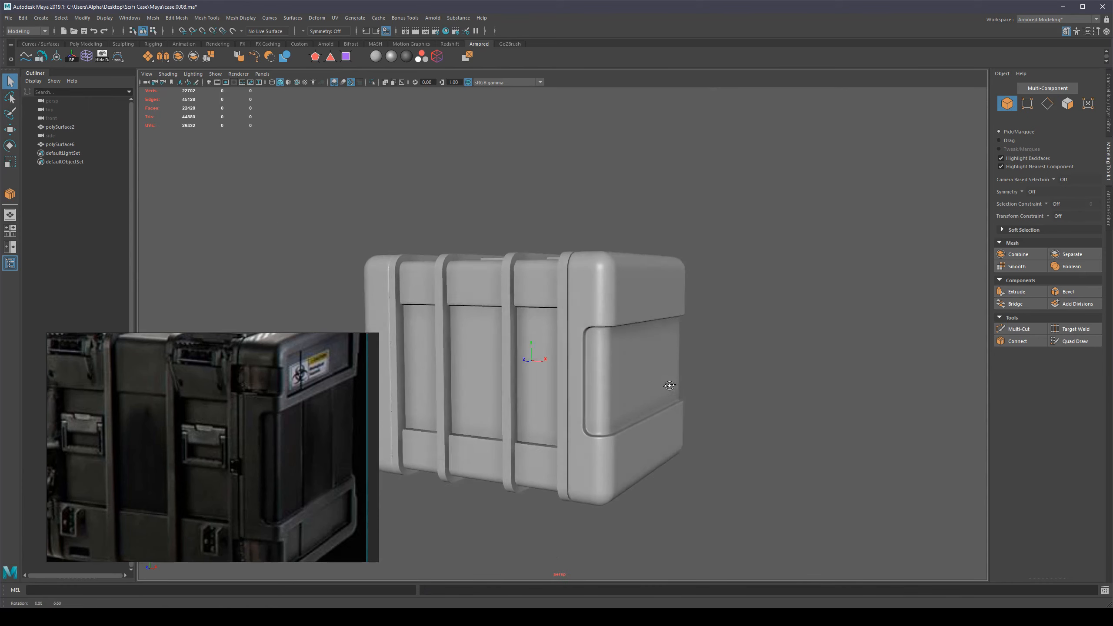
right_click_drag(563, 412, 634, 392, "alt")
scroll(771, 355, "down", 5)
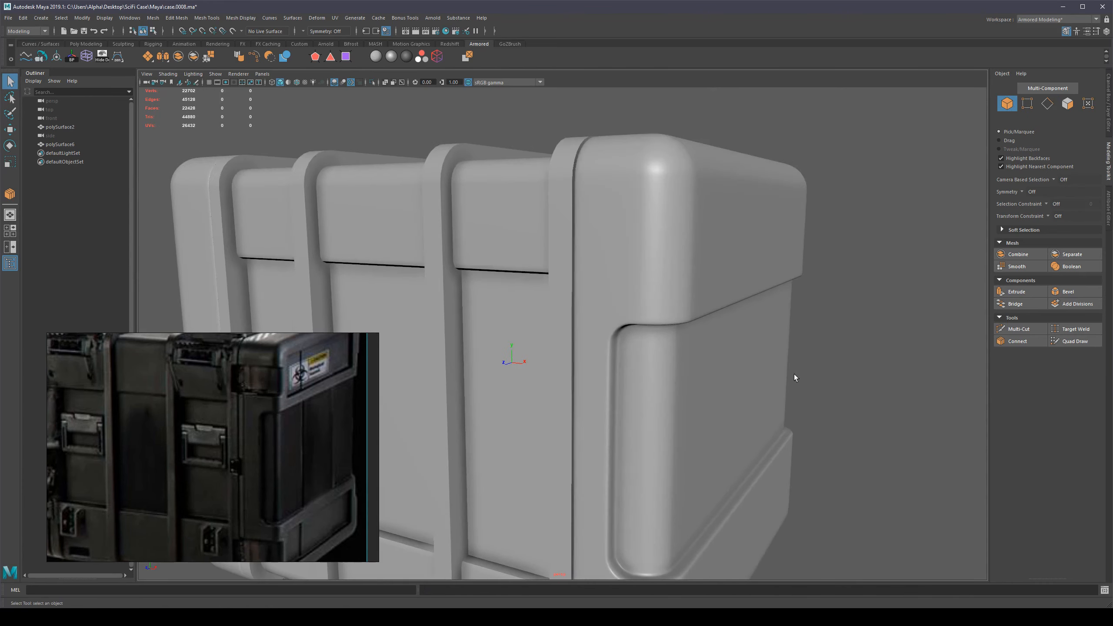
left_click(613, 370)
middle_click_drag(787, 350, 839, 315, "alt")
left_click(855, 337)
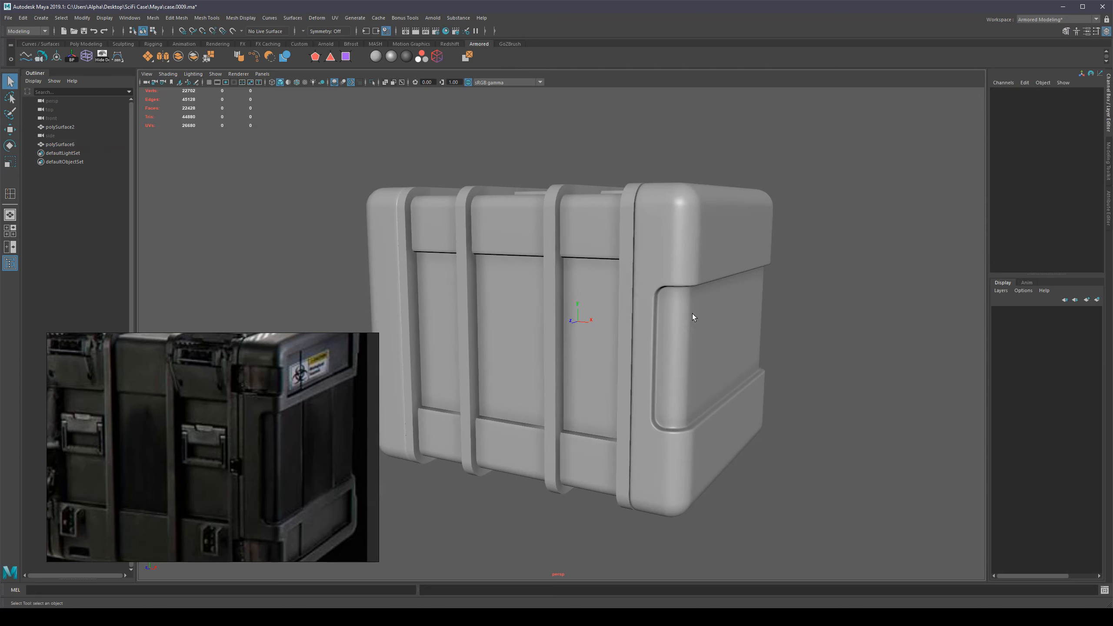
left_click(693, 313)
scroll(692, 313, "up", 3)
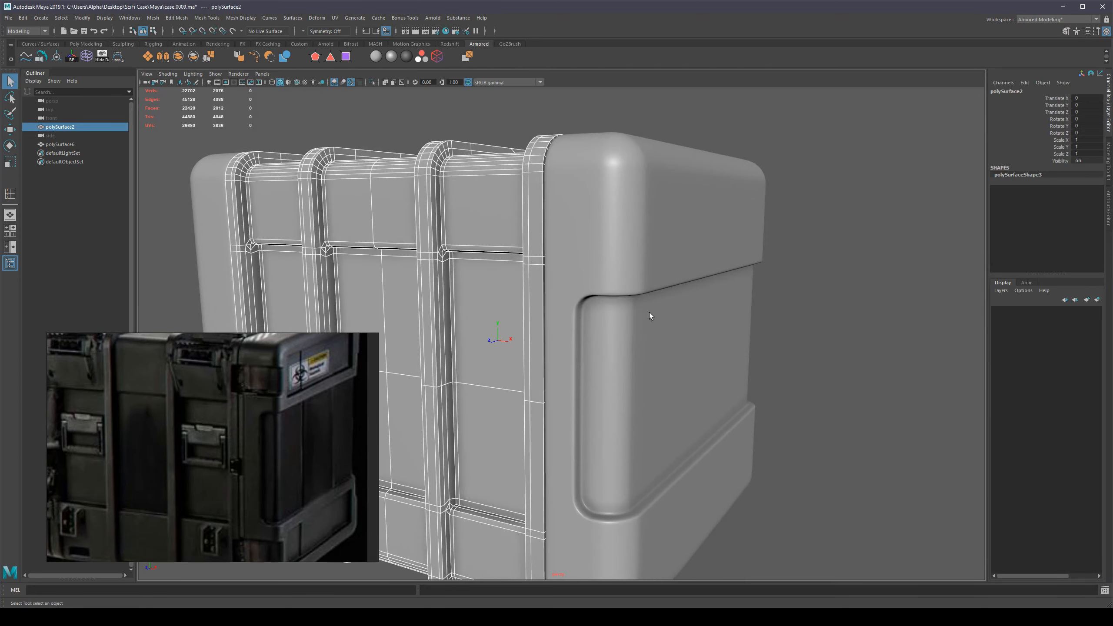
left_click(800, 329)
left_click_drag(800, 329, 685, 328, "alt")
left_click(623, 233)
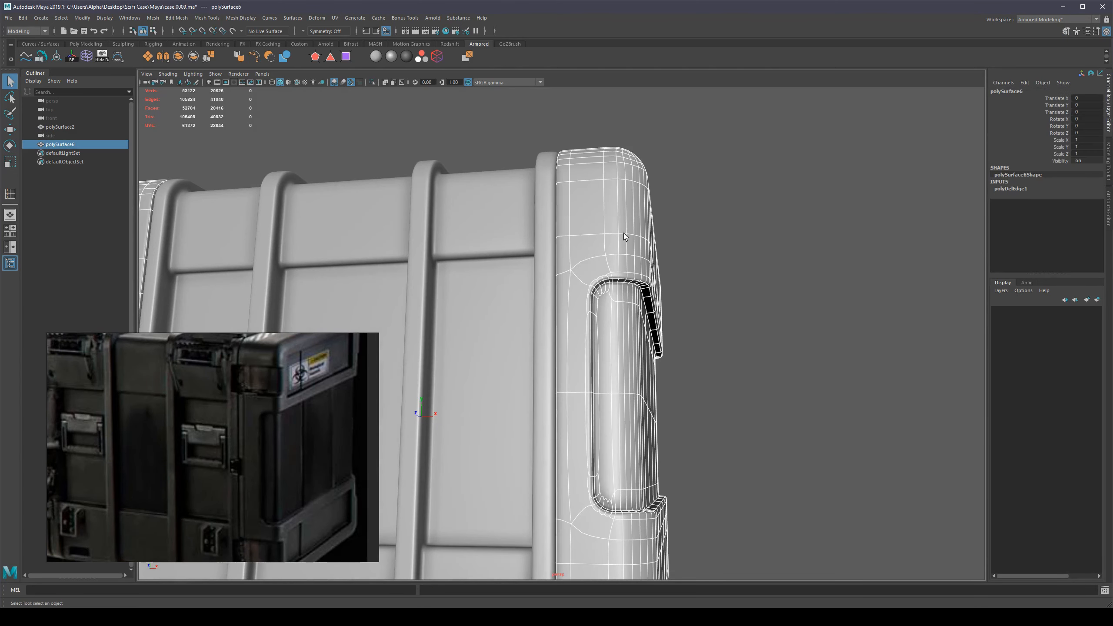
left_click(787, 305)
Step: Examine the shading around the recess's upper corner on the smoothed end cap, up close and from a distance
middle_click_drag(679, 263, 634, 280, "alt")
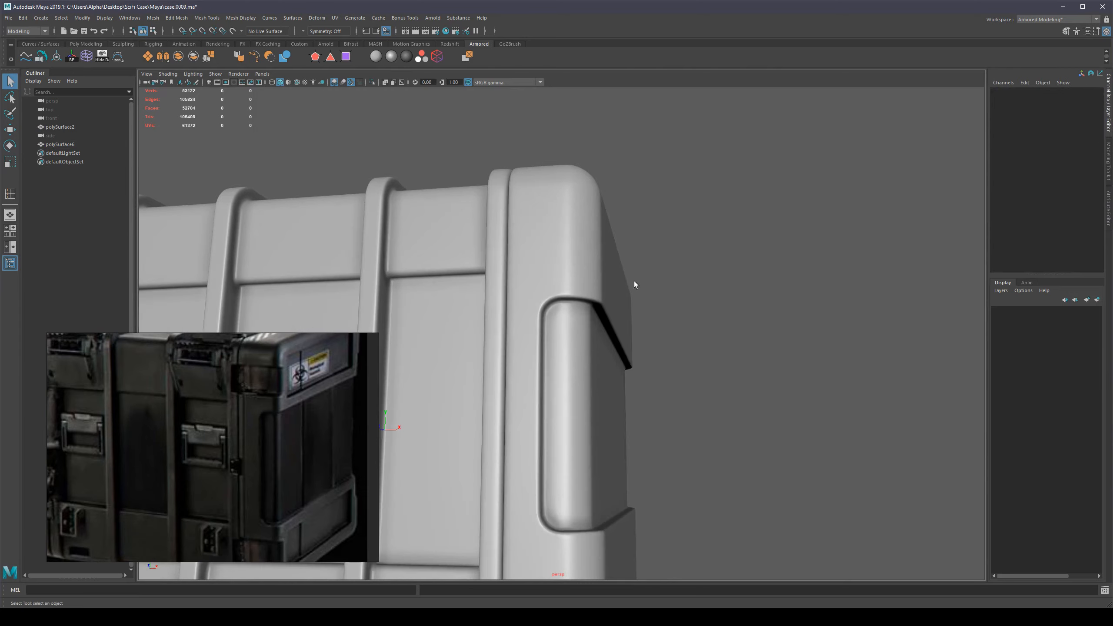
right_click_drag(634, 280, 758, 306, "alt")
middle_click_drag(591, 246, 666, 350, "alt")
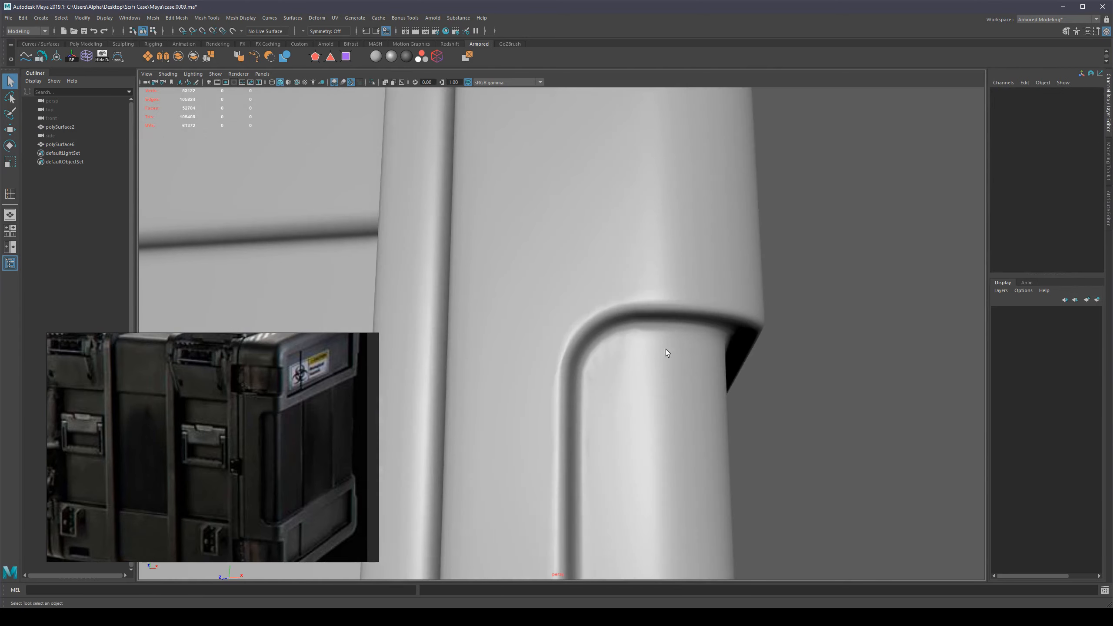
left_click_drag(666, 353, 593, 350, "alt")
scroll(631, 350, "down", 8)
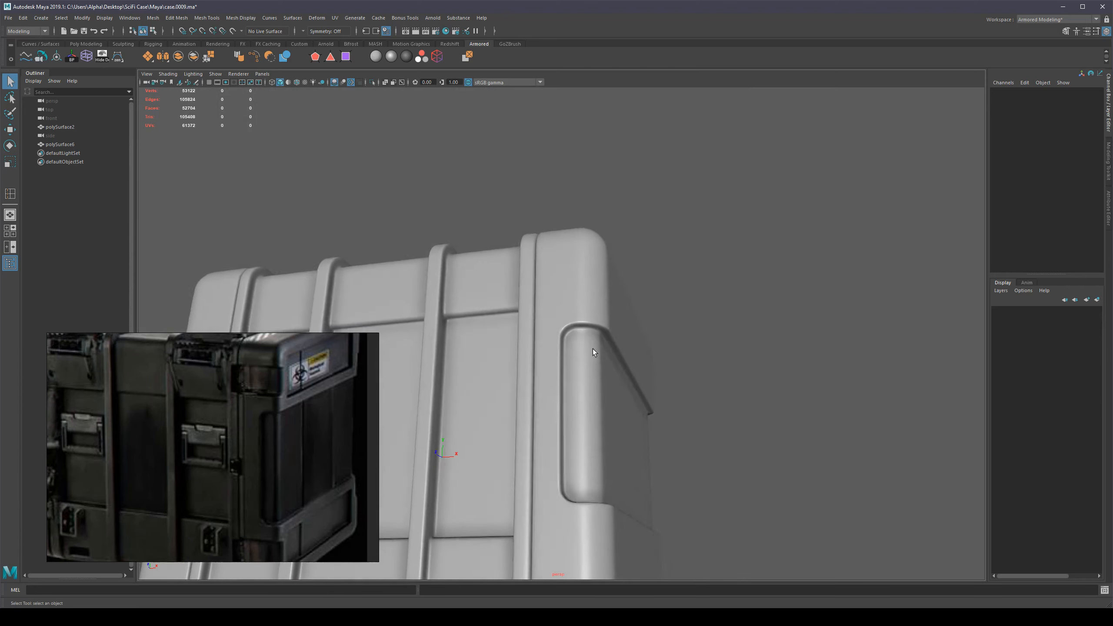
scroll(618, 321, "up", 10)
scroll(614, 354, "up", 4)
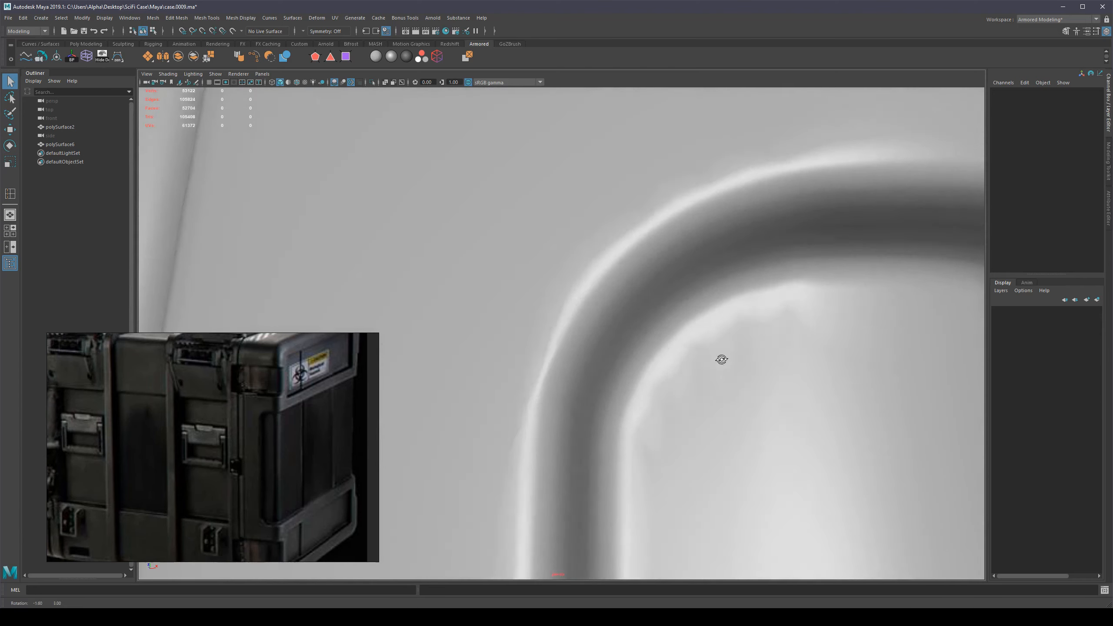
scroll(680, 337, "down", 4)
Step: Raise the end cap's smooth preview by one subdivision level and deselect it
left_click(699, 349)
scroll(701, 342, "down", 5)
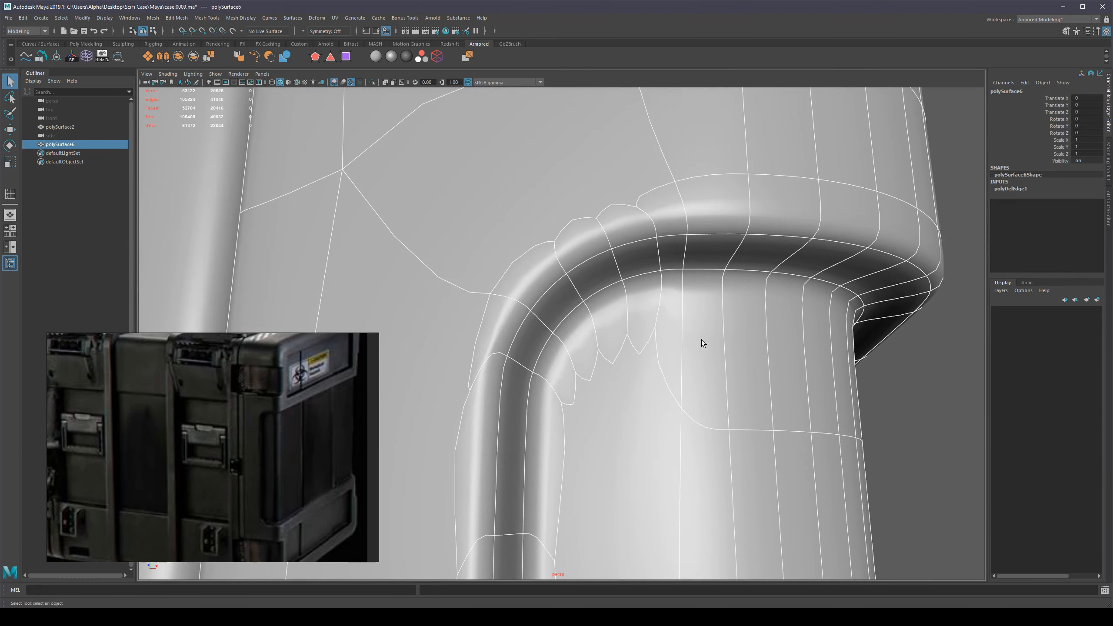
left_click(744, 335)
scroll(744, 335, "down", 4)
scroll(666, 343, "down", 5)
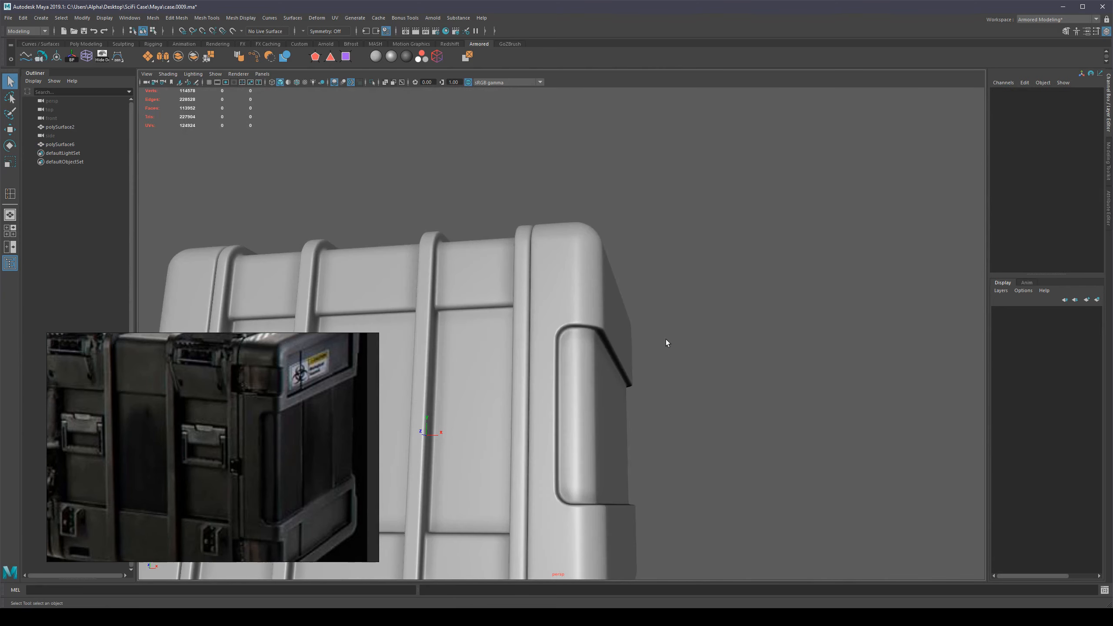
Step: Inspect the recess corner and its edges on the more finely smoothed end cap from several angles
left_click_drag(666, 343, 715, 348, "alt")
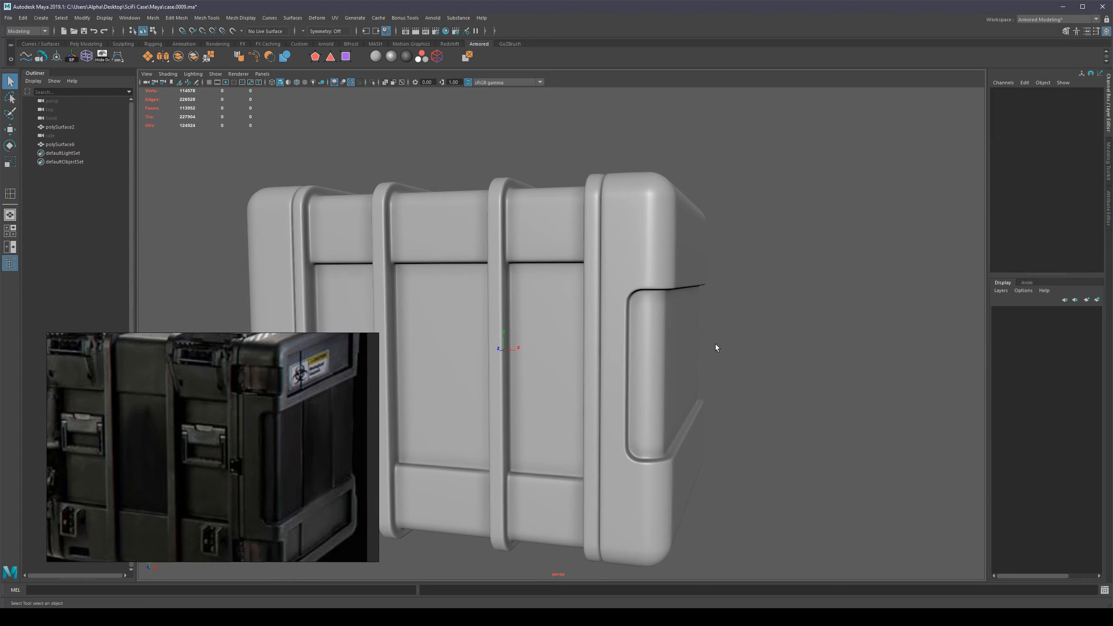
scroll(715, 344, "up", 5)
left_click_drag(706, 276, 758, 246, "alt")
middle_click_drag(758, 246, 605, 275, "alt")
scroll(605, 275, "up", 5)
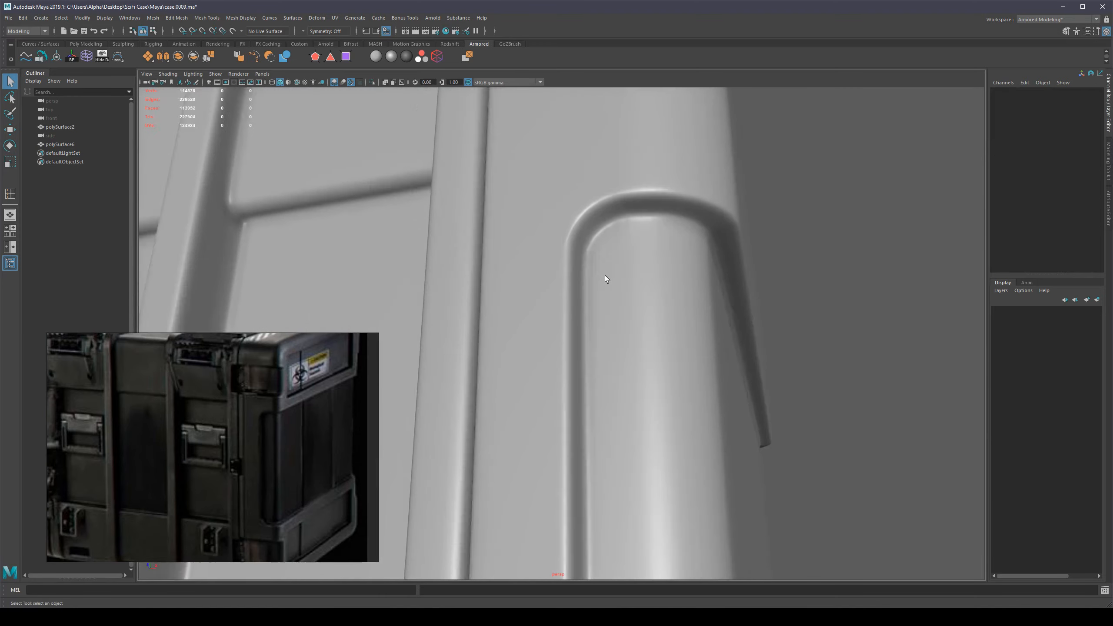
Step: Examine the smoothed shading around the upper corner of the recessed groove on the case's end cap
left_click(624, 273)
scroll(718, 244, "up", 3)
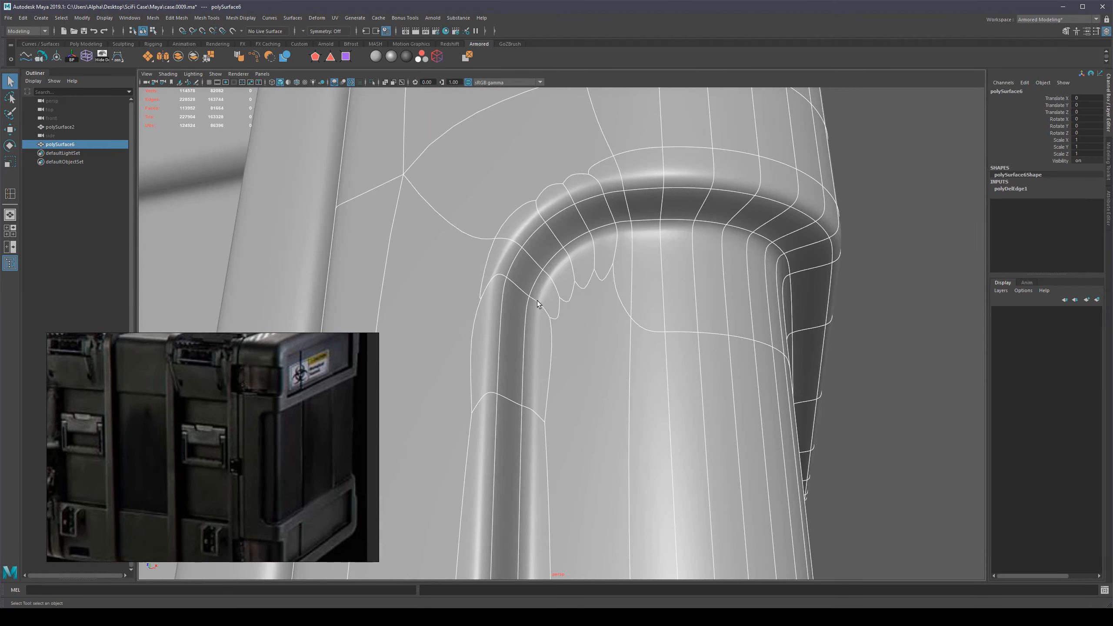
scroll(537, 302, "down", 4)
left_click(870, 333)
left_click_drag(611, 306, 642, 219, "alt")
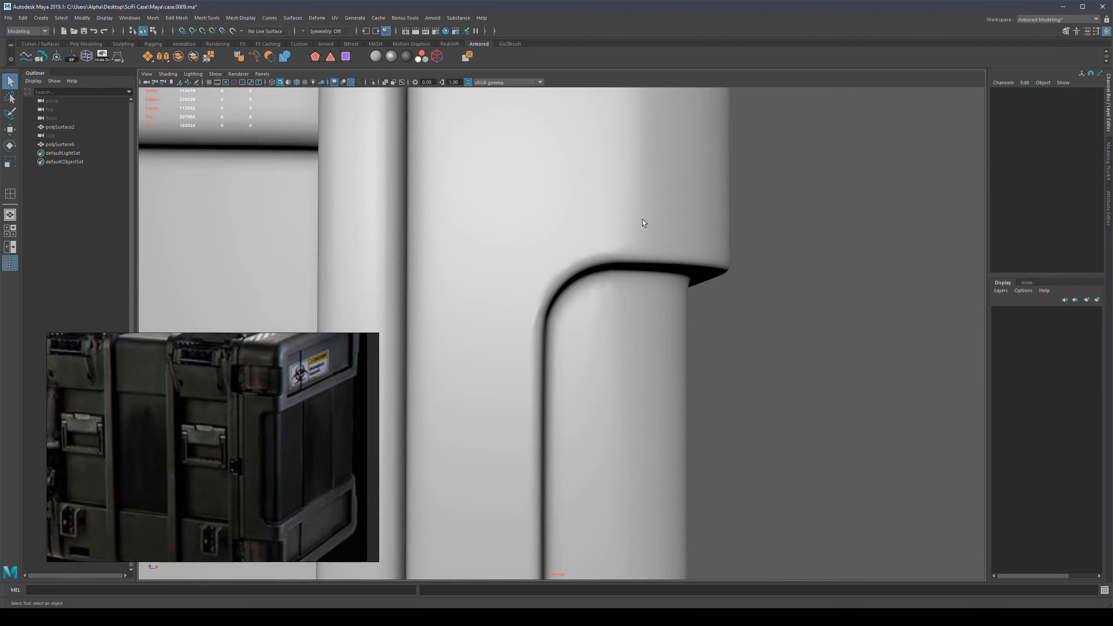
left_click_drag(521, 355, 616, 240, "alt")
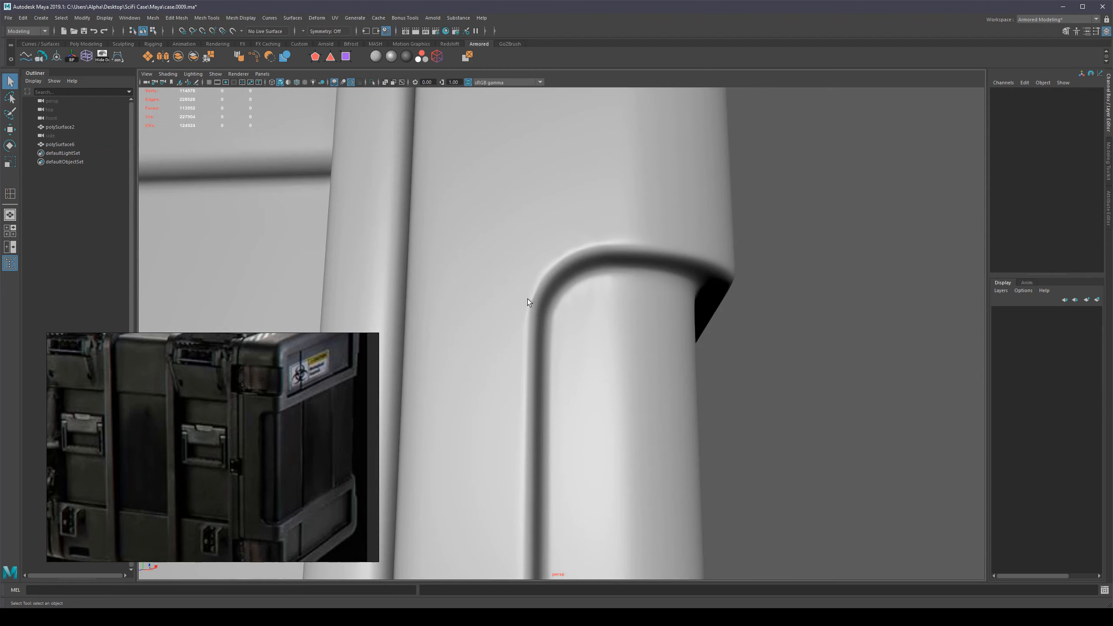
left_click_drag(654, 258, 613, 349, "alt")
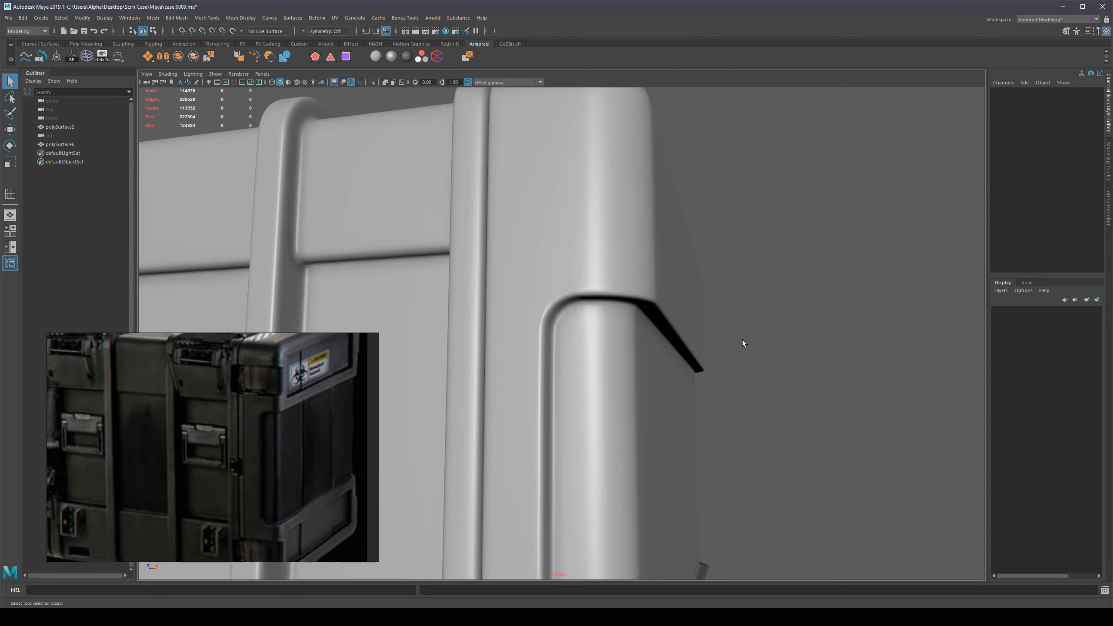
Step: Show the end cap unsmoothed and try shifting the vertices around the groove's upper corner sideways
left_click(605, 299)
key("1")
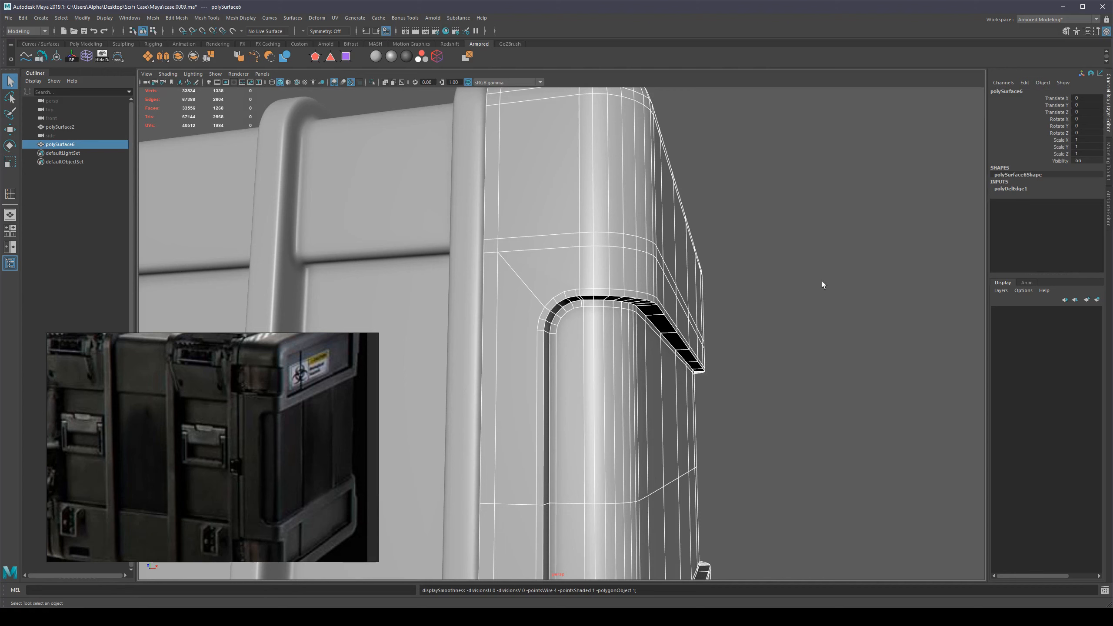
scroll(635, 290, "up", 5)
right_click_drag(618, 289, 453, 305)
left_click_drag(604, 284, 601, 263, "alt")
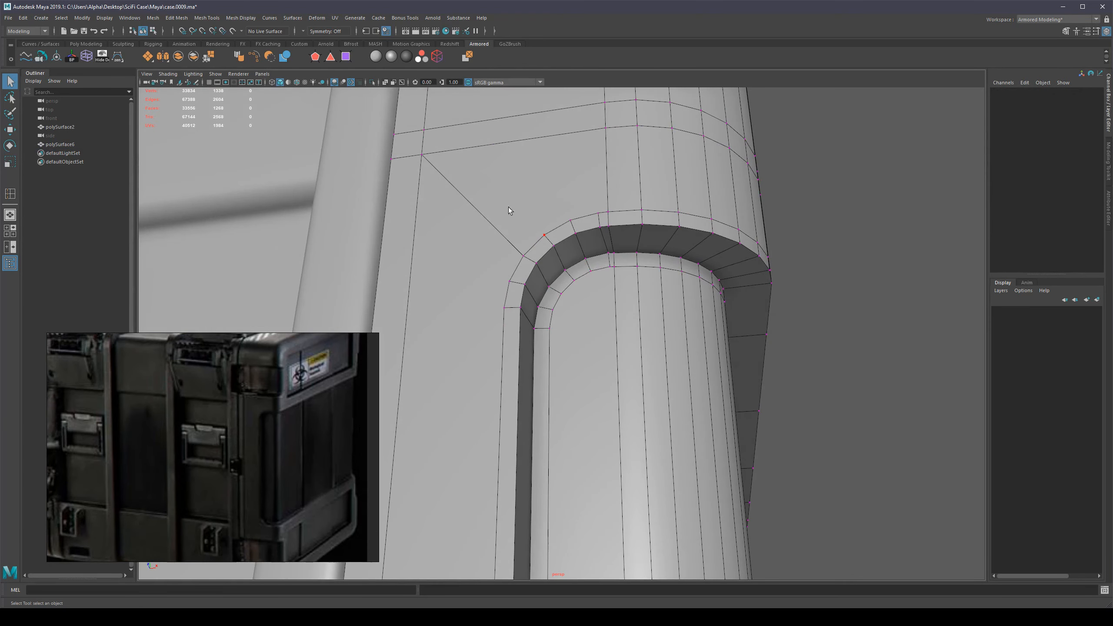
left_click_drag(619, 367, 611, 357)
key("w")
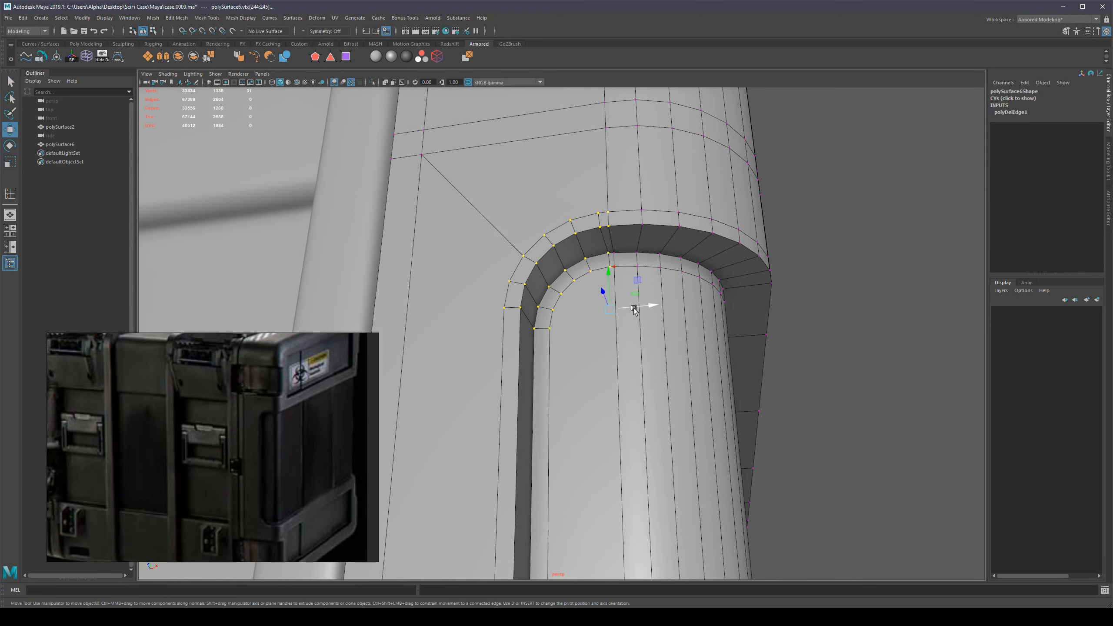
left_click_drag(631, 311, 620, 309)
key("ctrl+z")
Step: Reduce the groove-corner vertex selection and try moving the remaining vertices toward the case's ribs
left_click_drag(654, 204, 607, 240, "ctrl")
scroll(653, 297, "down", 3)
left_click_drag(637, 309, 579, 317)
scroll(692, 319, "down", 3)
key("ctrl+z")
left_click_drag(692, 319, 762, 363, "alt")
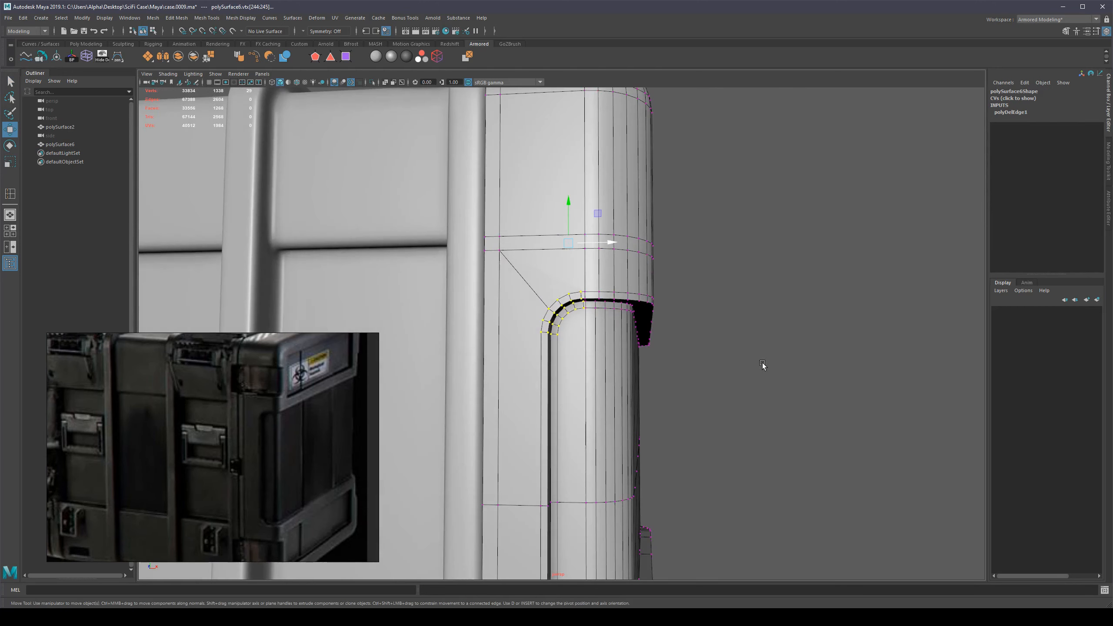
Step: Try a new vertex selection around the groove's upper corner and check which vertices it includes around the case
left_click(762, 362)
left_click_drag(597, 366, 596, 365)
scroll(661, 362, "down", 2)
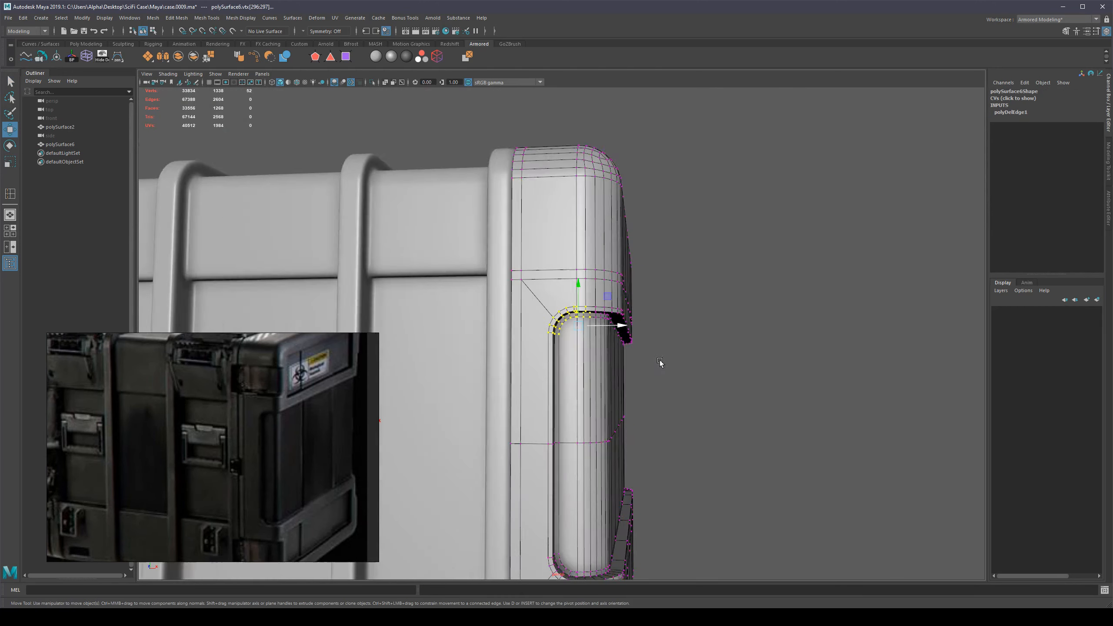
left_click_drag(797, 355, 704, 359, "alt")
scroll(718, 353, "down", 4)
key("ctrl+z")
key("ctrl+z")
key("ctrl+z")
key("ctrl+z")
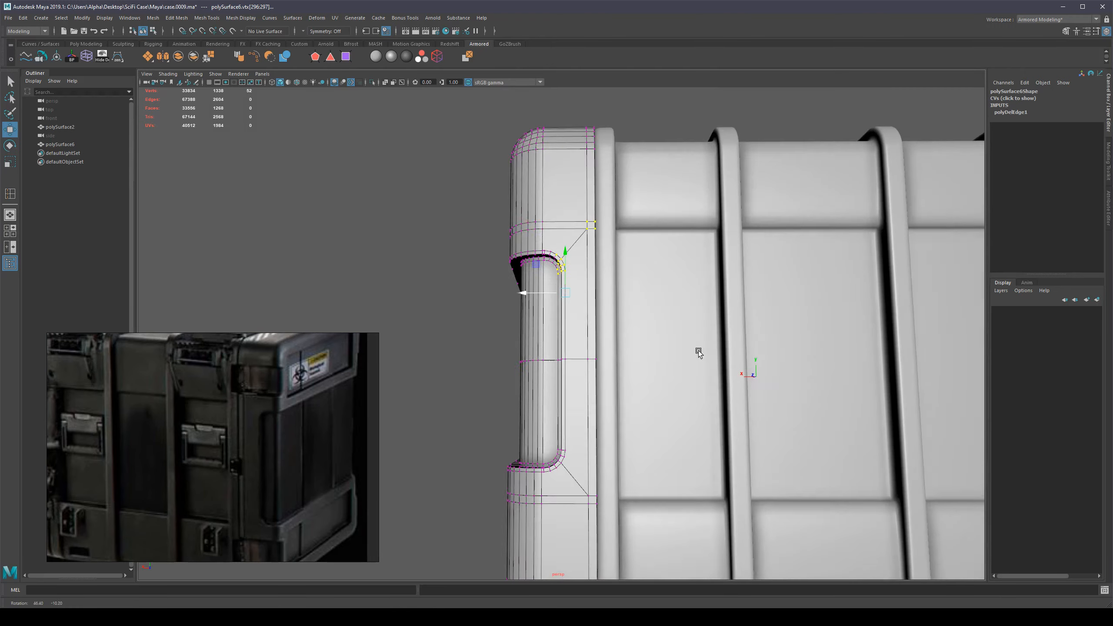
key("ctrl+z")
key("ctrl+z")
key("ctrl+z")
key("ctrl+z")
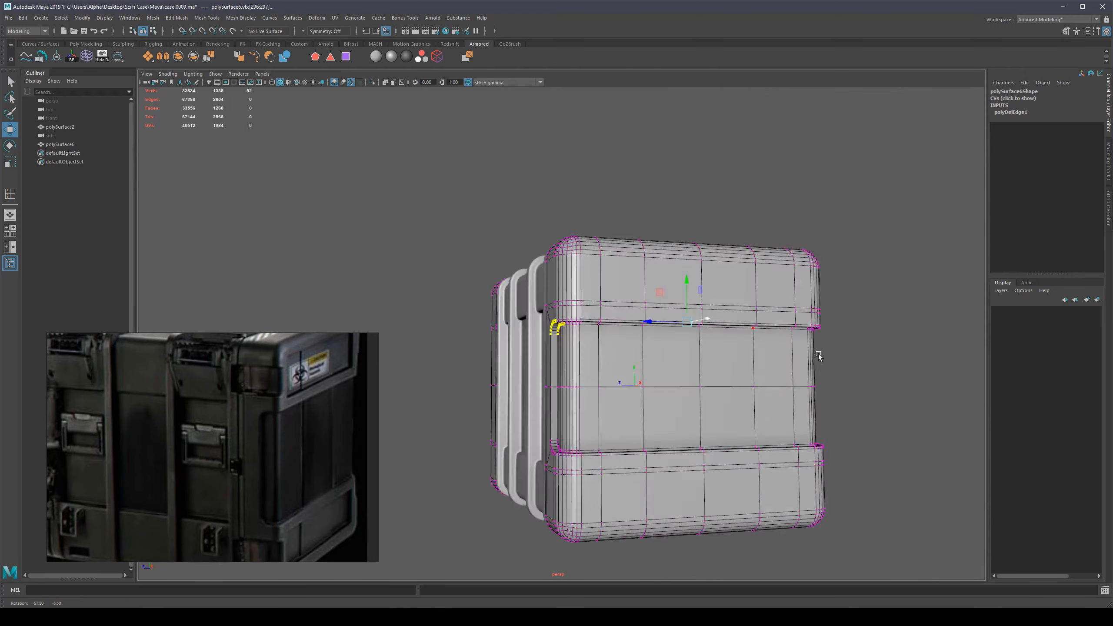
key("ctrl+z")
key("ctrl+z")
key("ctrl+z")
key("ctrl+z")
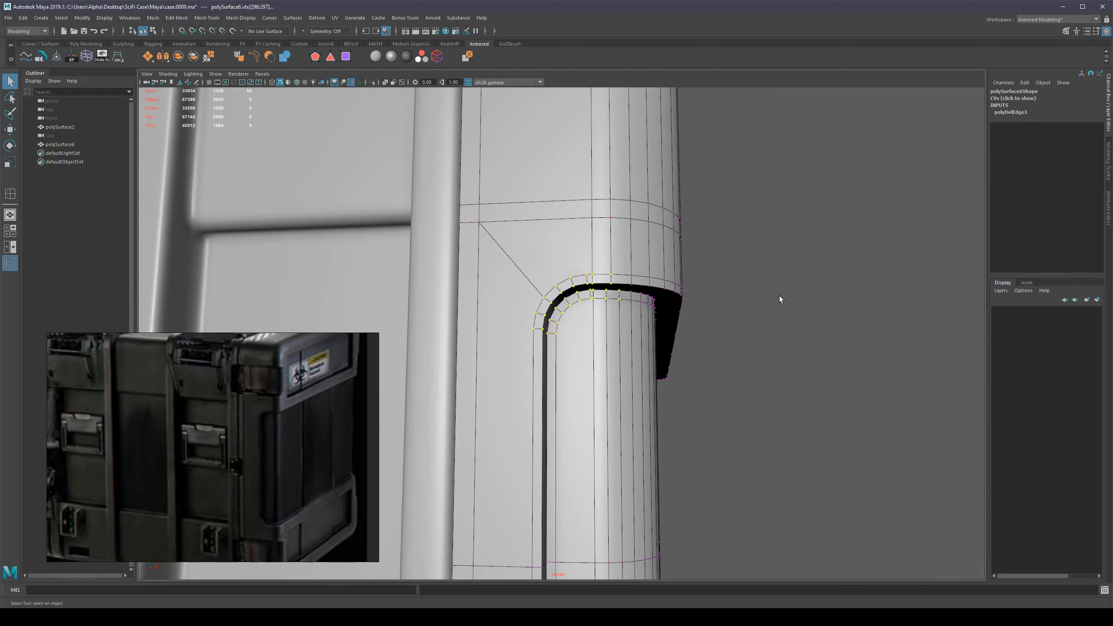
Step: Switch on Select Only Visible and test a box selection of the vertices around the groove's upper corner
right_click_drag(753, 310, 753, 320, "alt")
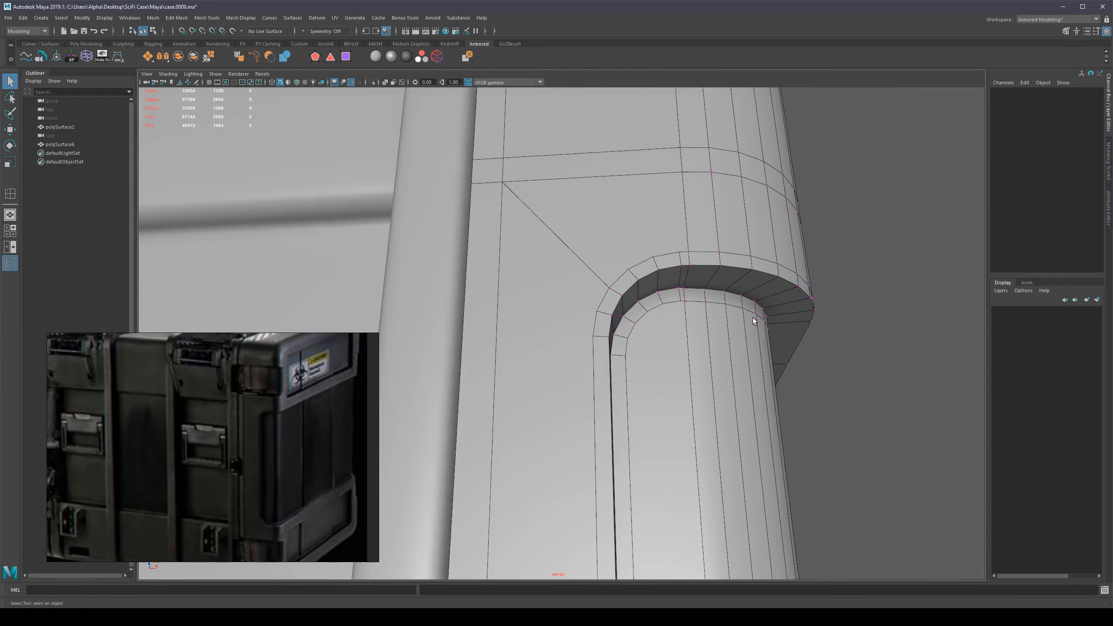
left_click_drag(753, 320, 722, 326, "alt")
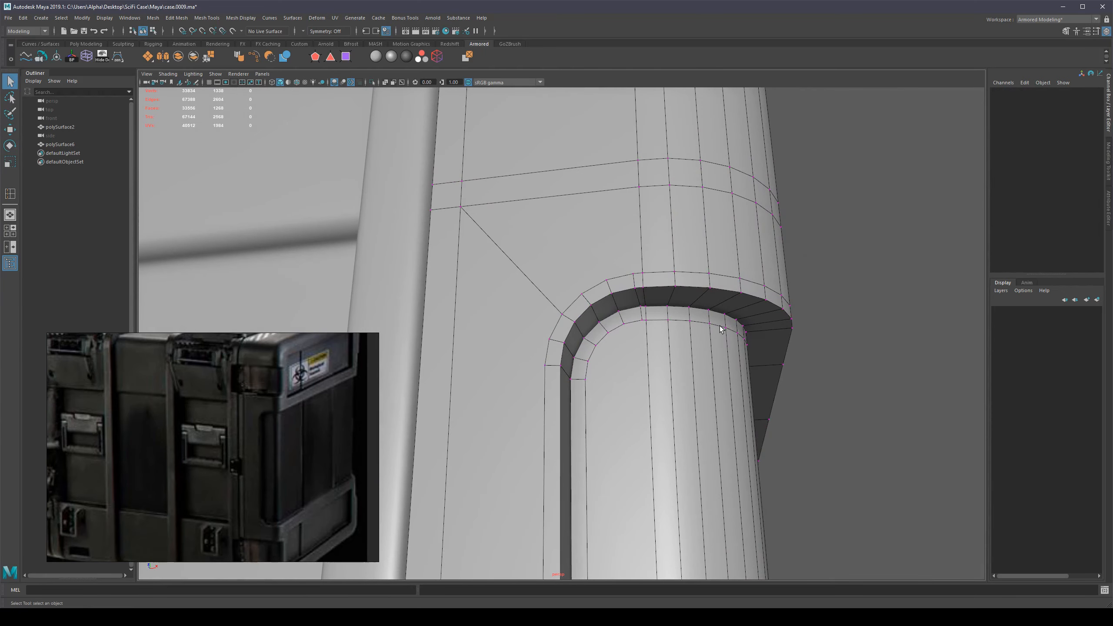
key("alt+c")
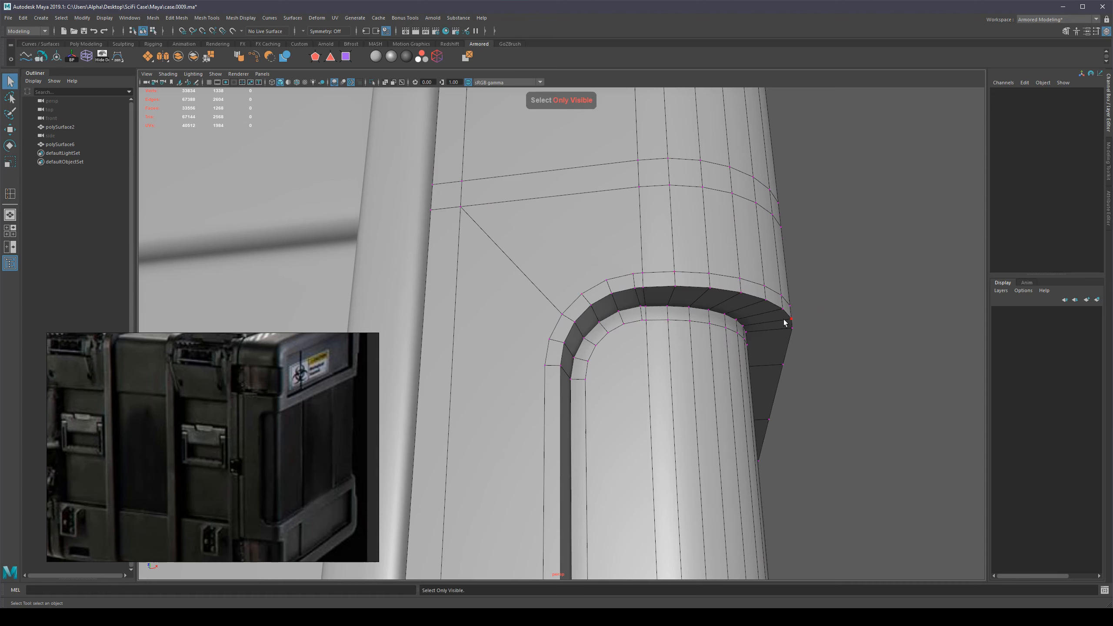
left_click_drag(783, 323, 592, 293, "alt")
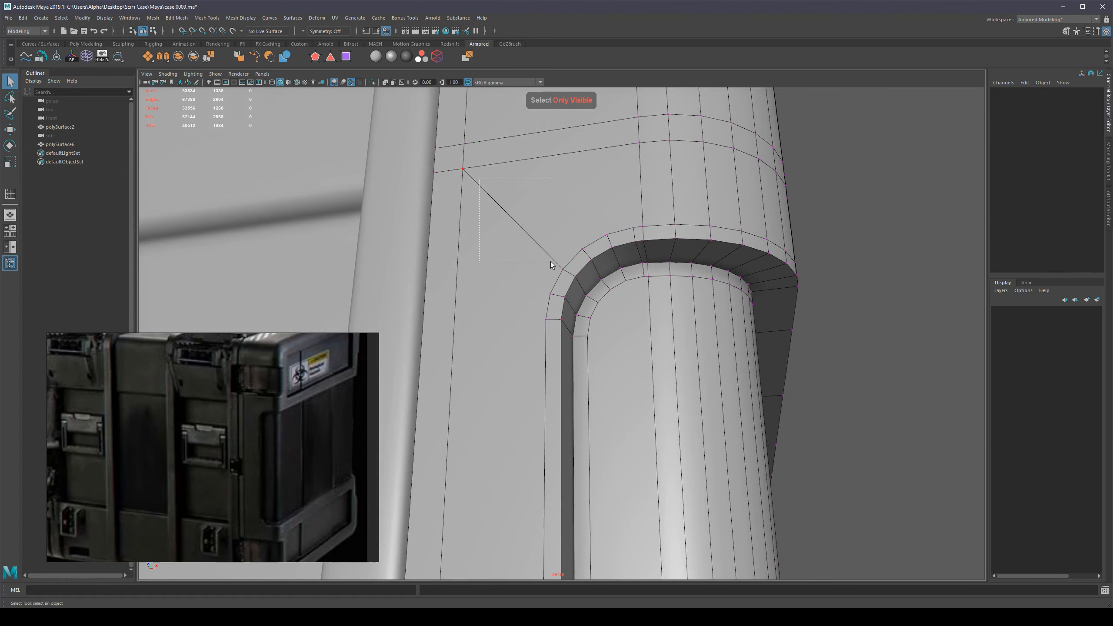
left_click_drag(551, 261, 780, 432)
scroll(786, 431, "down", 8)
right_click_drag(504, 280, 804, 305, "alt")
left_click(804, 305)
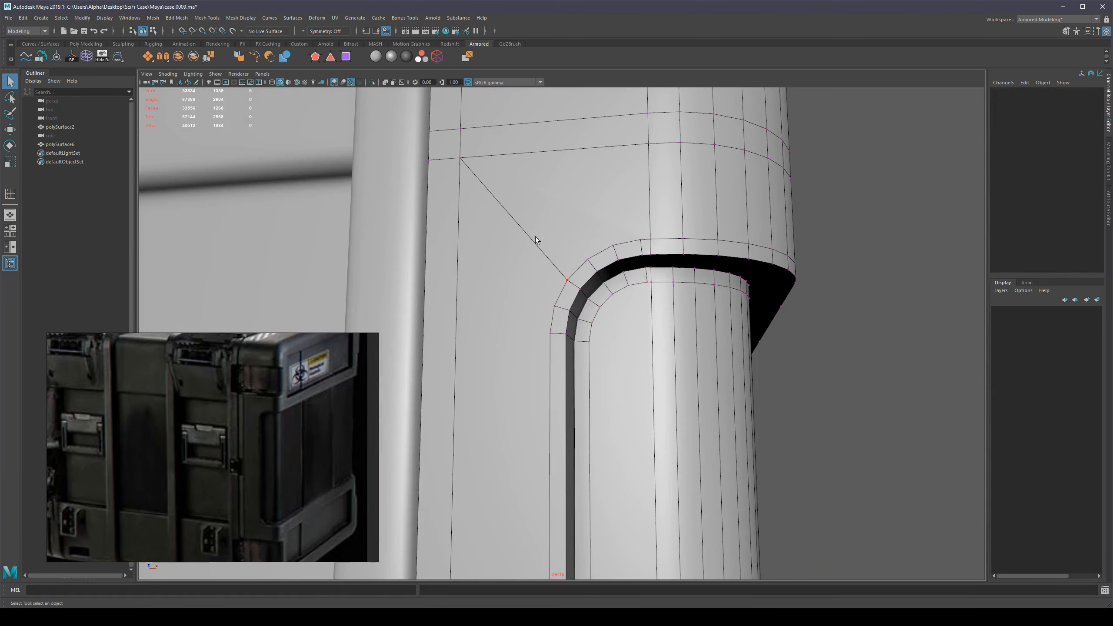
Step: Shift the vertices of the groove's rounded corner and vertical side along X toward the ribs, and return to object mode
left_click_drag(535, 237, 523, 216, "alt")
left_click_drag(645, 349, 647, 347)
left_click_drag(682, 210, 647, 448, "shift")
key("w")
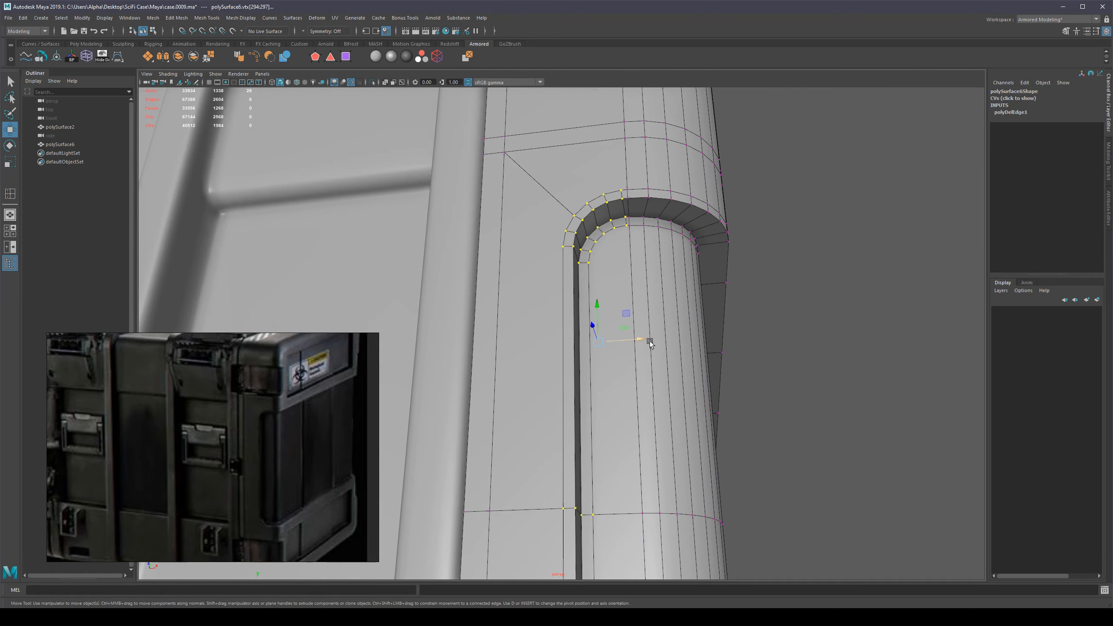
left_click_drag(649, 342, 635, 341)
key("q")
right_click_drag(598, 381, 649, 333)
scroll(762, 323, "down", 3)
left_click(762, 323)
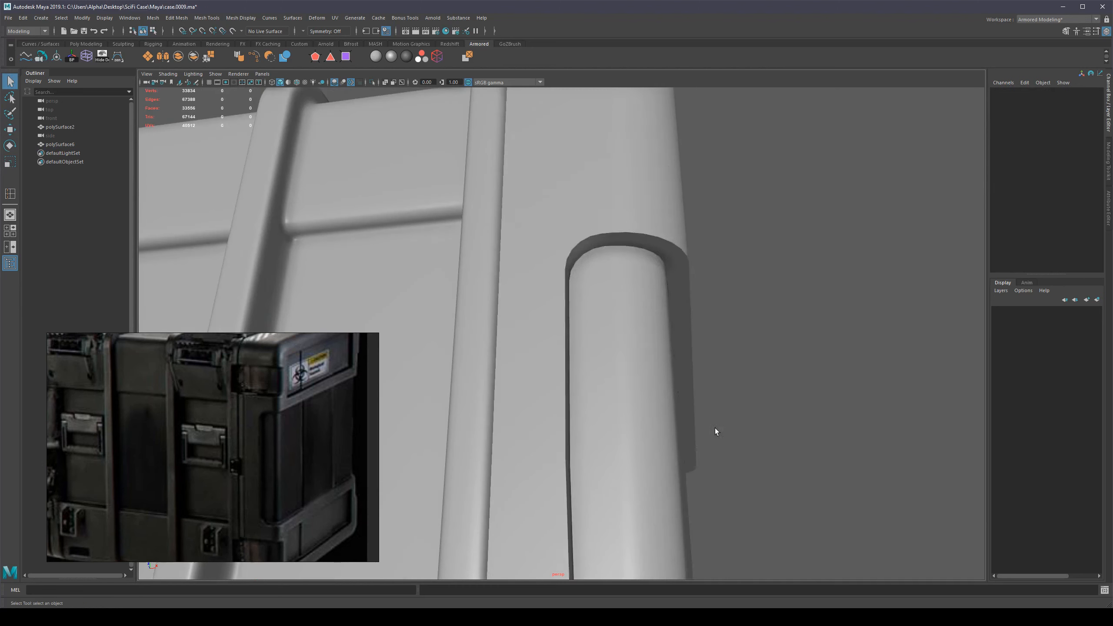
Step: Select the end cap mesh and delete its construction history
left_click_drag(714, 428, 666, 274, "alt")
left_click(641, 273)
scroll(663, 252, "down", 3)
middle_click_drag(666, 274, 649, 323, "alt")
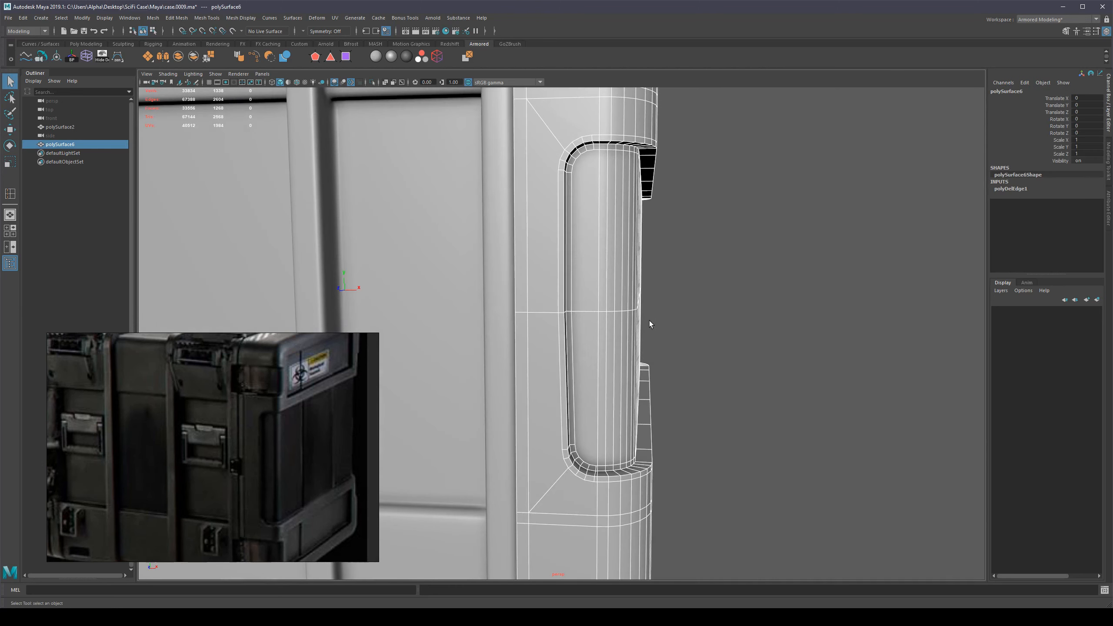
key("ctrl+z")
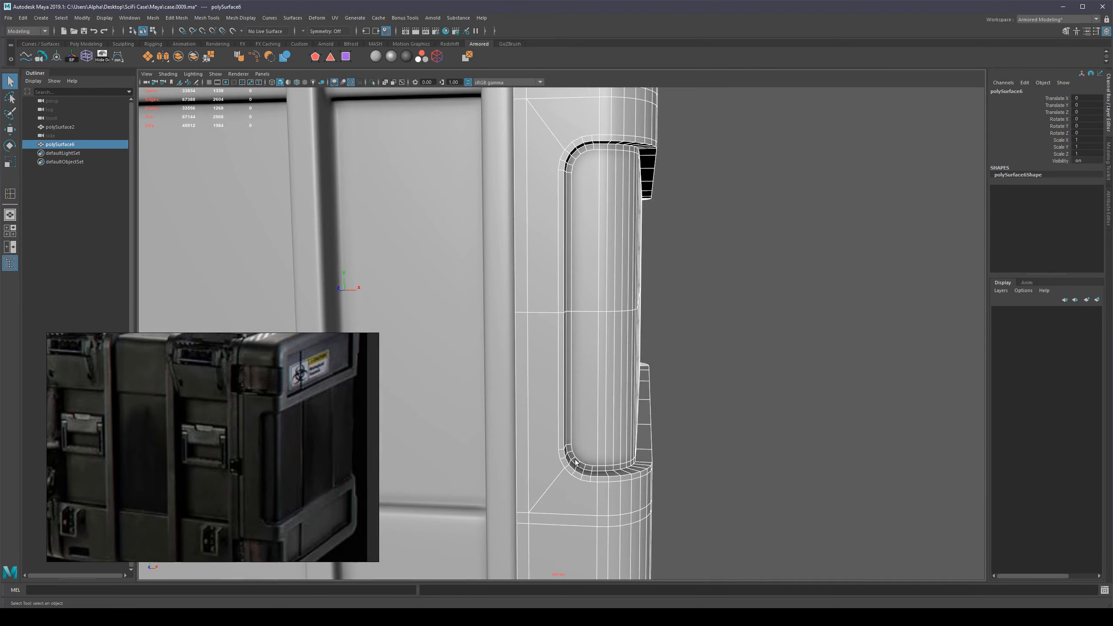
Step: Examine the end cap's wireframe around the groove's upper corner, comparing smooth preview with the unsmoothed mesh
left_click_drag(726, 374, 687, 366, "alt")
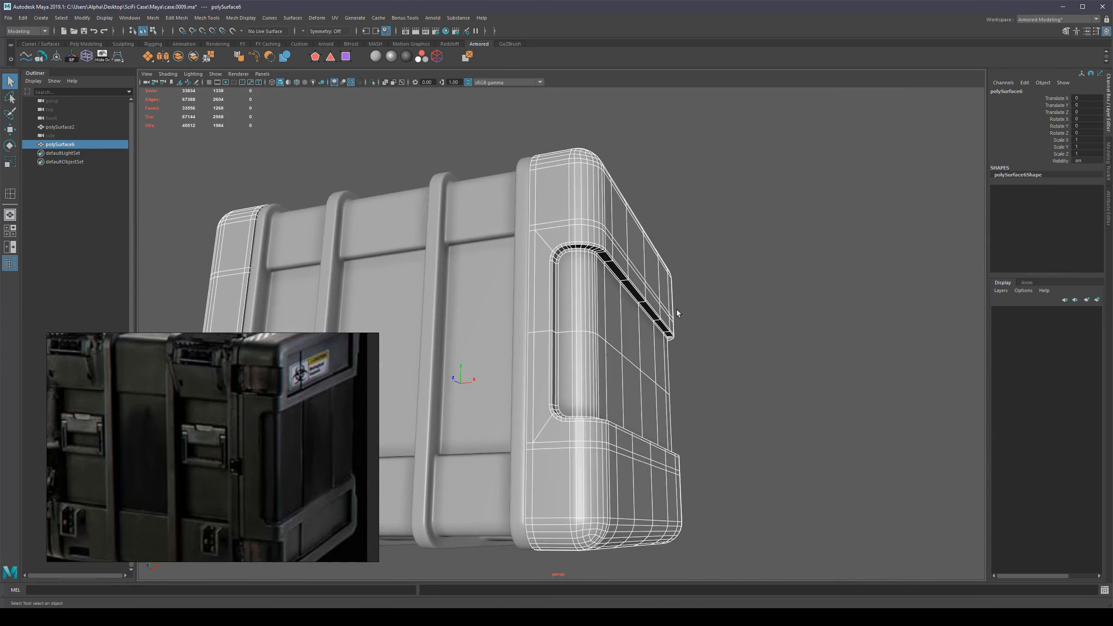
middle_click_drag(687, 366, 723, 395, "alt")
right_click_drag(745, 315, 913, 409, "alt")
left_click_drag(914, 409, 901, 417, "alt")
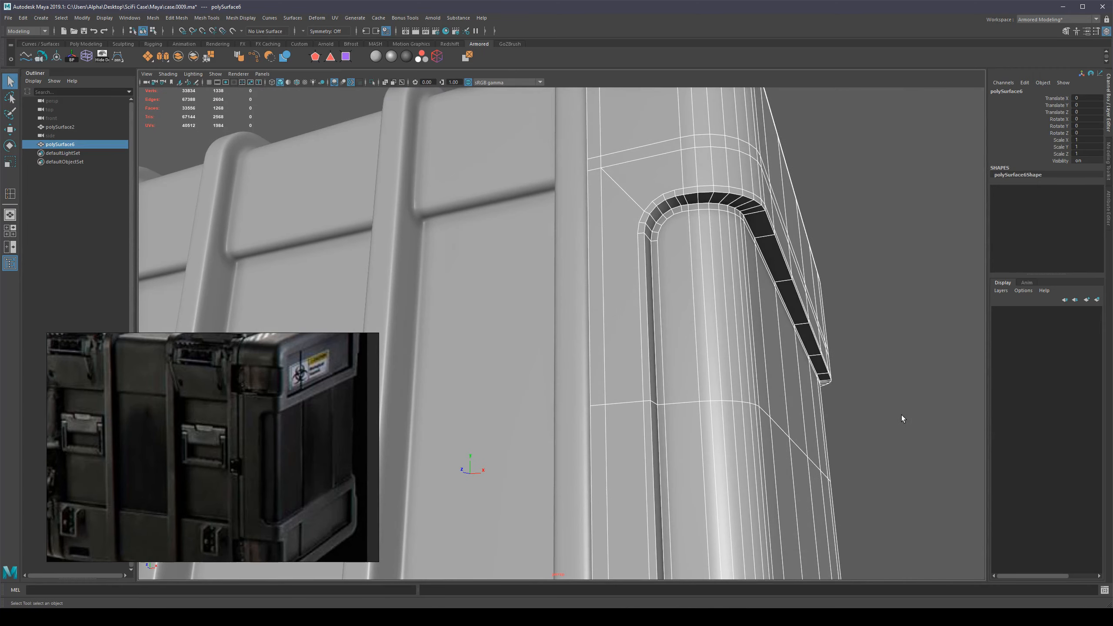
left_click_drag(653, 198, 611, 212, "alt")
right_click_drag(611, 212, 740, 237, "alt")
middle_click_drag(729, 225, 596, 242, "alt")
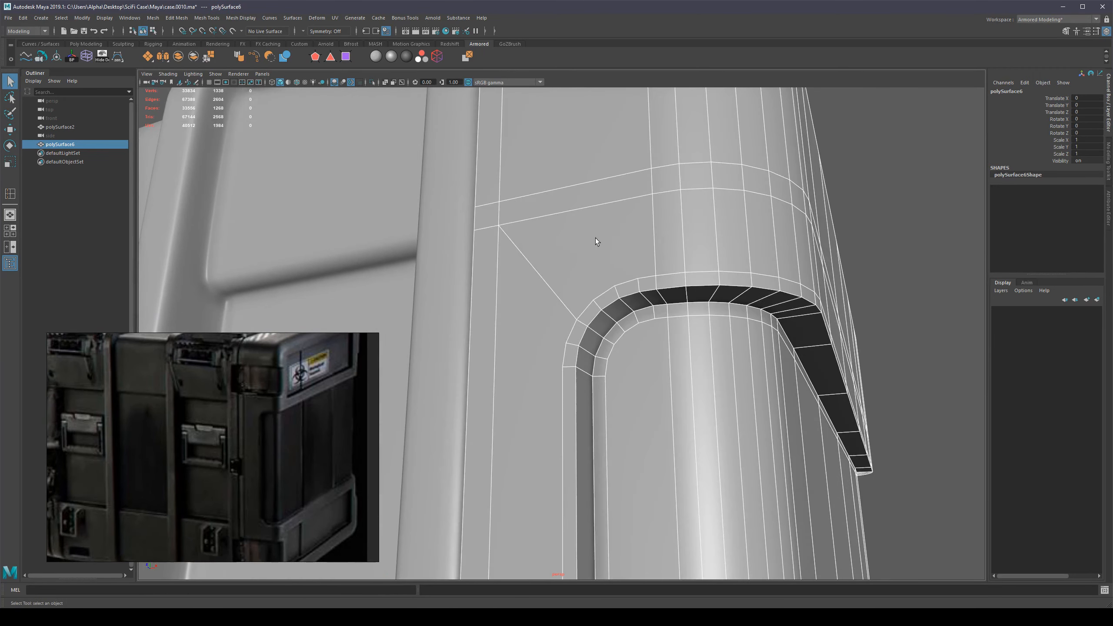
right_click_drag(643, 296, 634, 247, "alt")
left_click_drag(635, 246, 578, 307, "alt")
right_click_drag(578, 307, 600, 332, "alt")
left_click_drag(600, 332, 635, 362, "alt")
right_click_drag(634, 362, 680, 386, "alt")
key("3")
middle_click_drag(680, 385, 643, 288, "alt")
key("1")
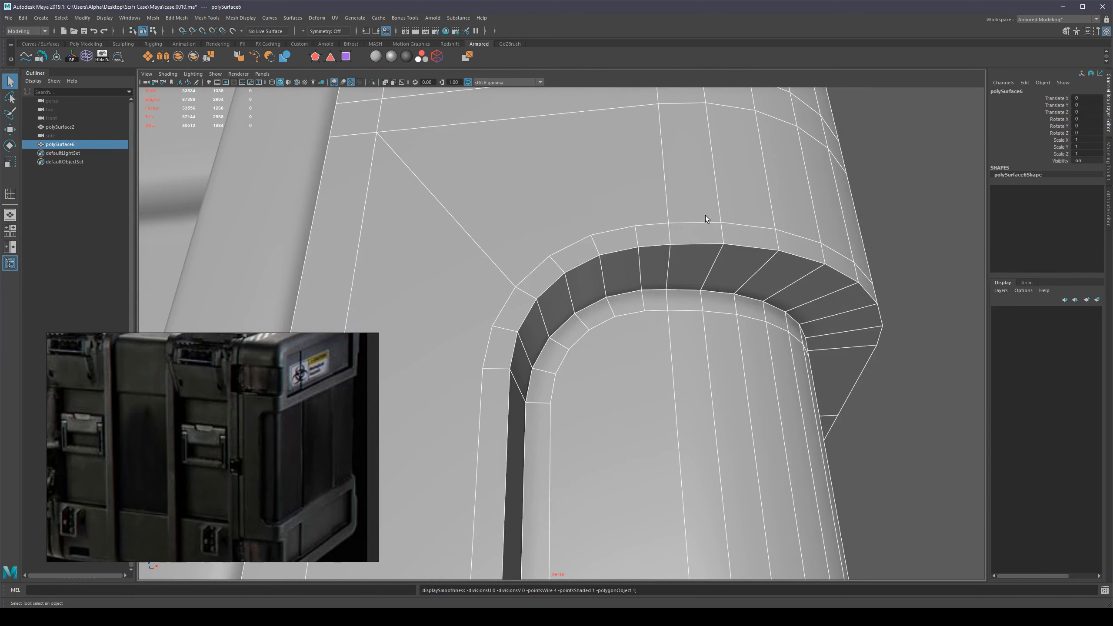
Step: Select the edge loop along the groove's outer rim and inspect its curvature in smooth preview
right_click_drag(705, 216, 702, 188)
left_click(687, 226)
double_click(692, 225)
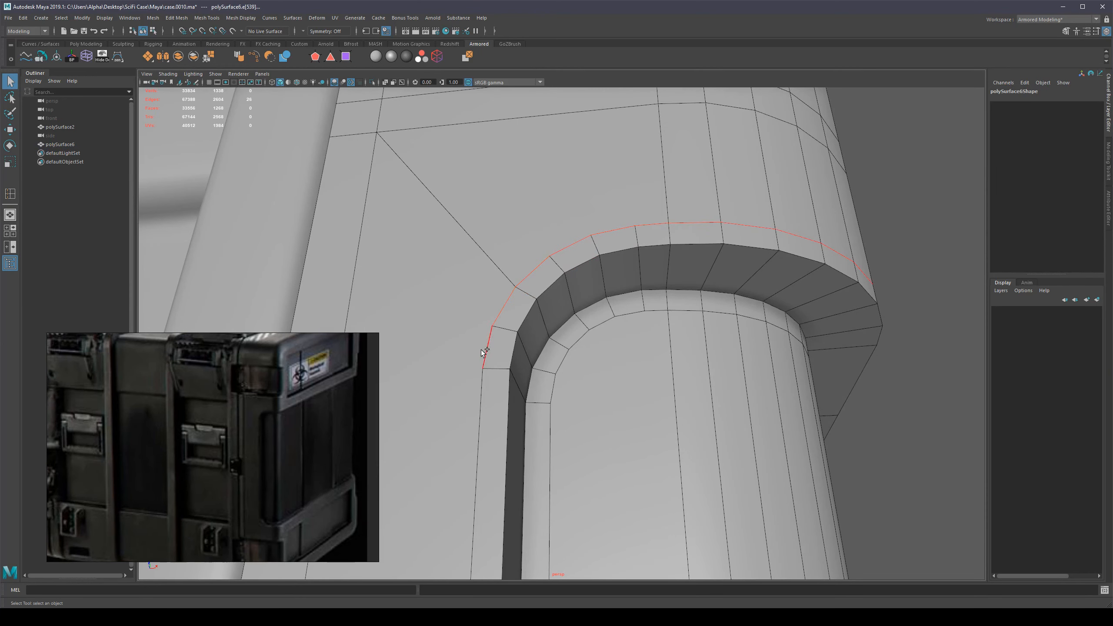
key("3")
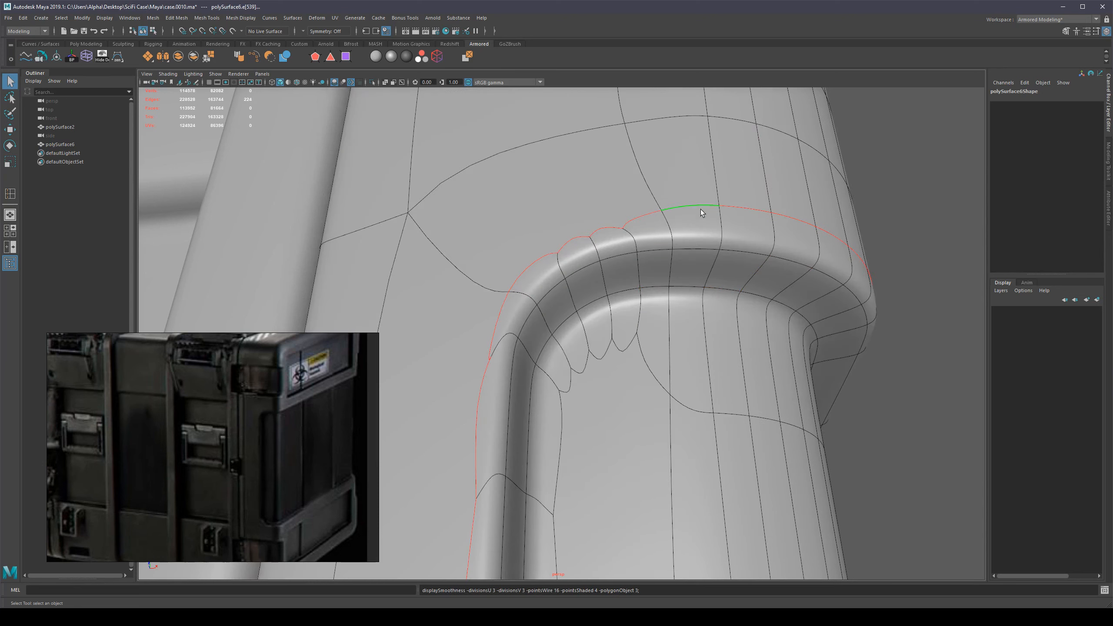
scroll(572, 331, "down", 10)
left_click(707, 339)
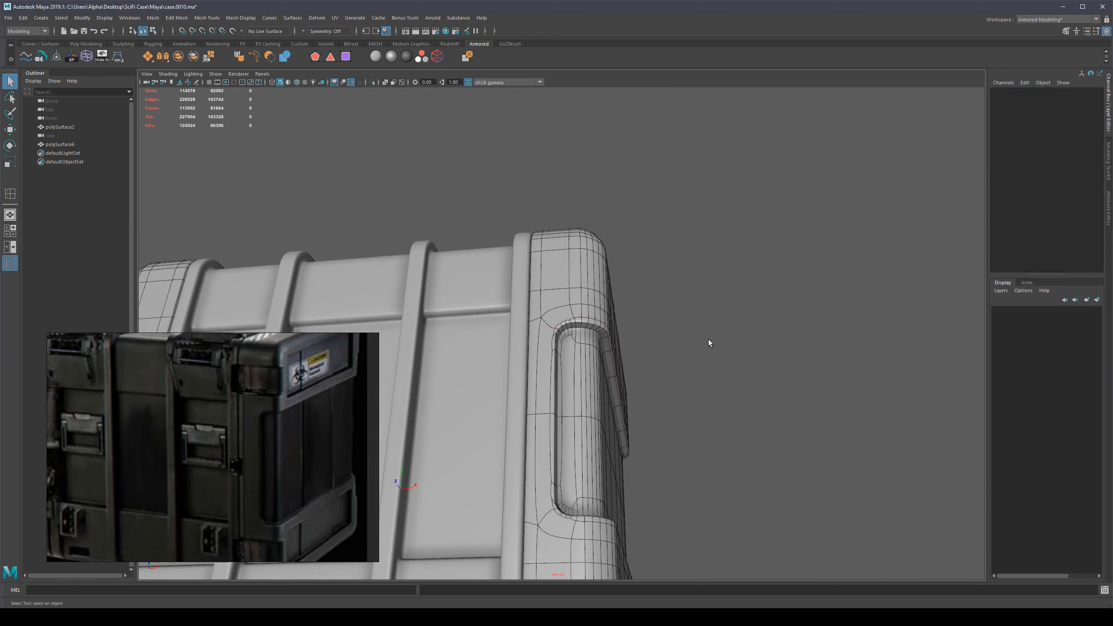
left_click(708, 340)
Step: Display the end cap unsmoothed and examine the edge flow on the flat panel above the groove's corner
left_click_drag(700, 345, 594, 322, "alt")
scroll(620, 368, "up", 10)
scroll(620, 374, "up", 3)
key("1")
scroll(591, 333, "down", 4)
middle_click_drag(595, 321, 605, 324, "alt")
scroll(604, 314, "down", 5)
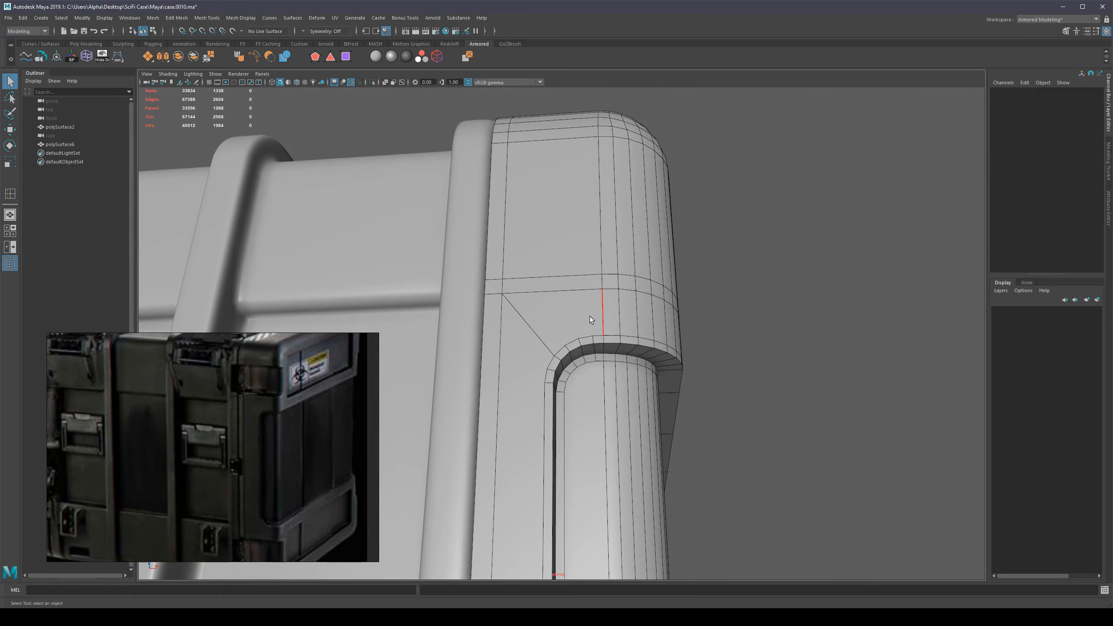
left_click_drag(586, 312, 577, 312, "alt")
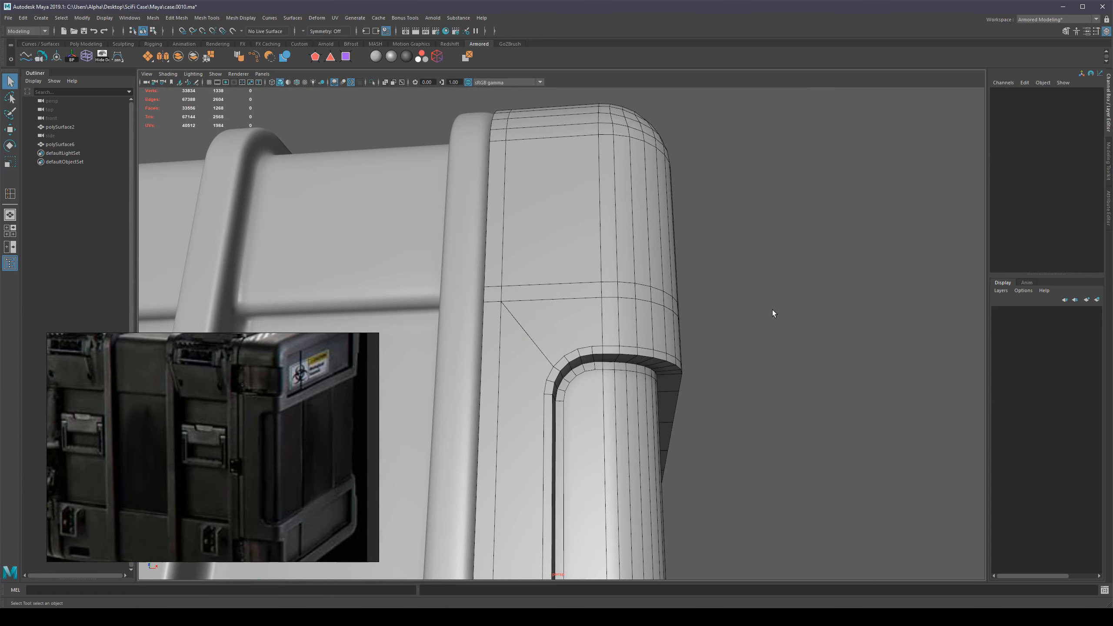
Step: Select the horizontal edges across the end cap's flat strip, from above the groove up over the top bend
left_click(540, 296)
left_click(543, 284, "shift")
left_click_drag(610, 164, 562, 179, "alt")
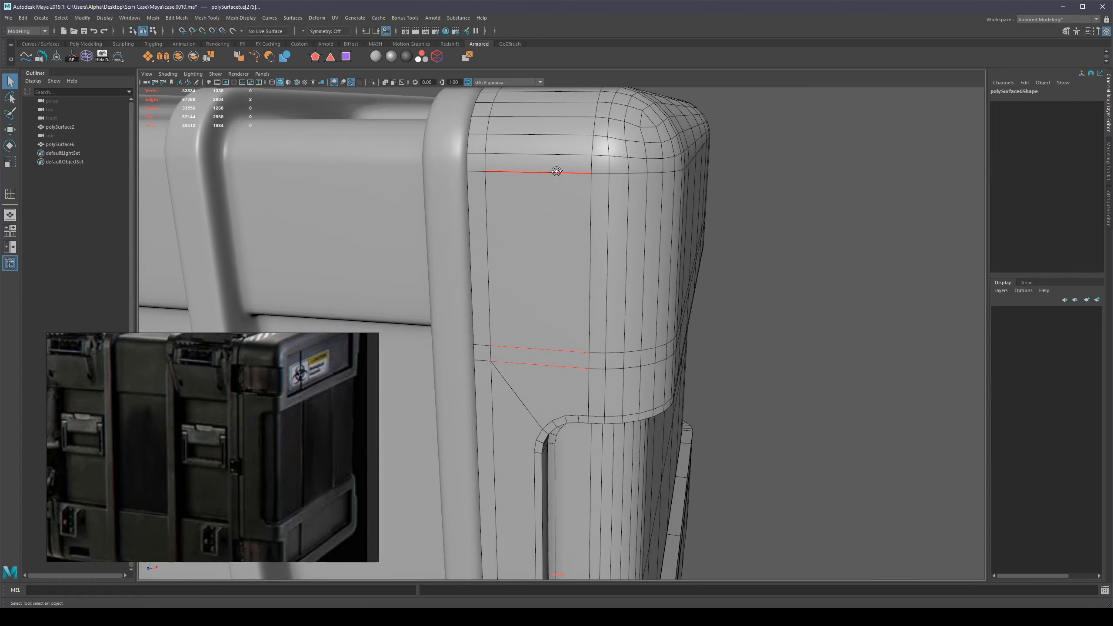
middle_click_drag(557, 172, 658, 304, "alt")
key("alt+x")
left_click_drag(657, 304, 688, 362, "alt")
scroll(695, 307, "down", 5)
scroll(653, 298, "up", 2)
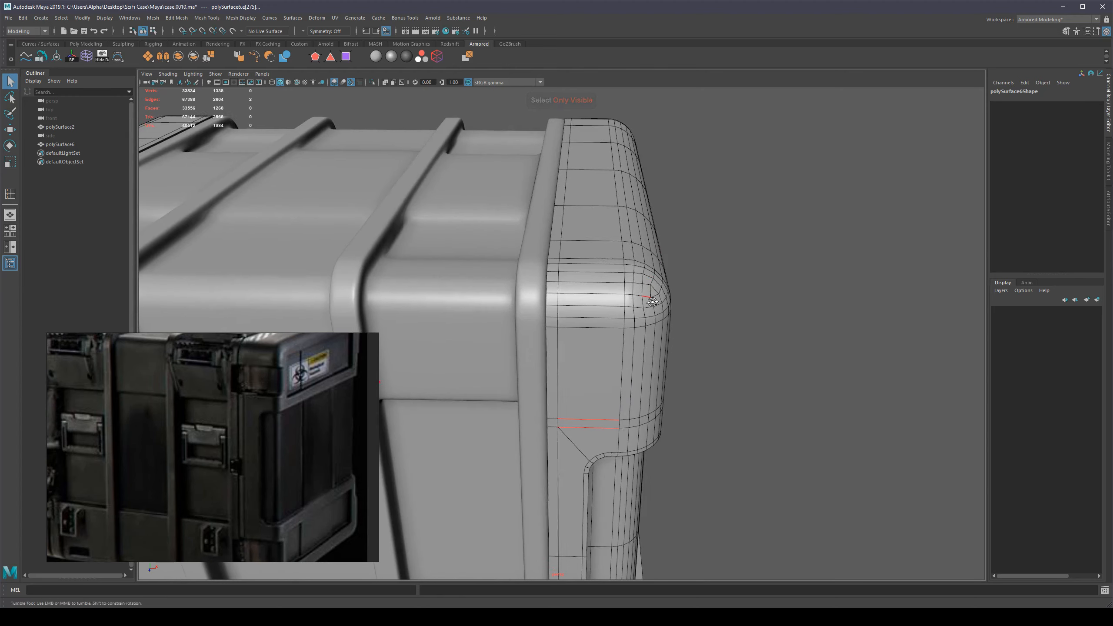
left_click_drag(647, 301, 655, 302, "alt")
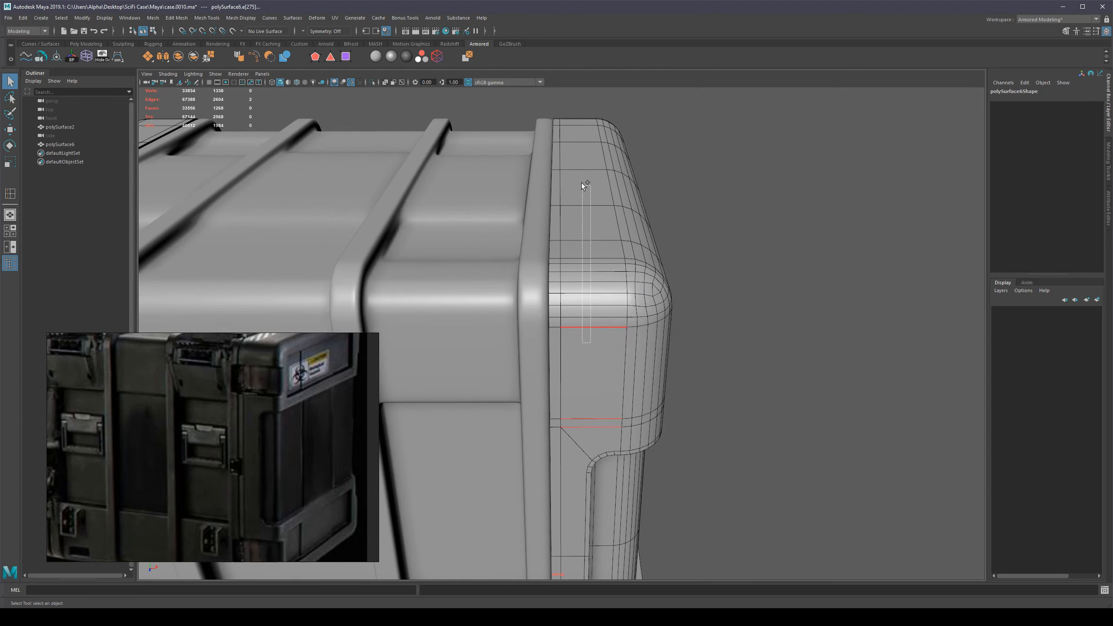
left_click_drag(581, 183, 577, 185, "shift")
scroll(798, 275, "down", 4)
left_click_drag(798, 275, 748, 234, "alt")
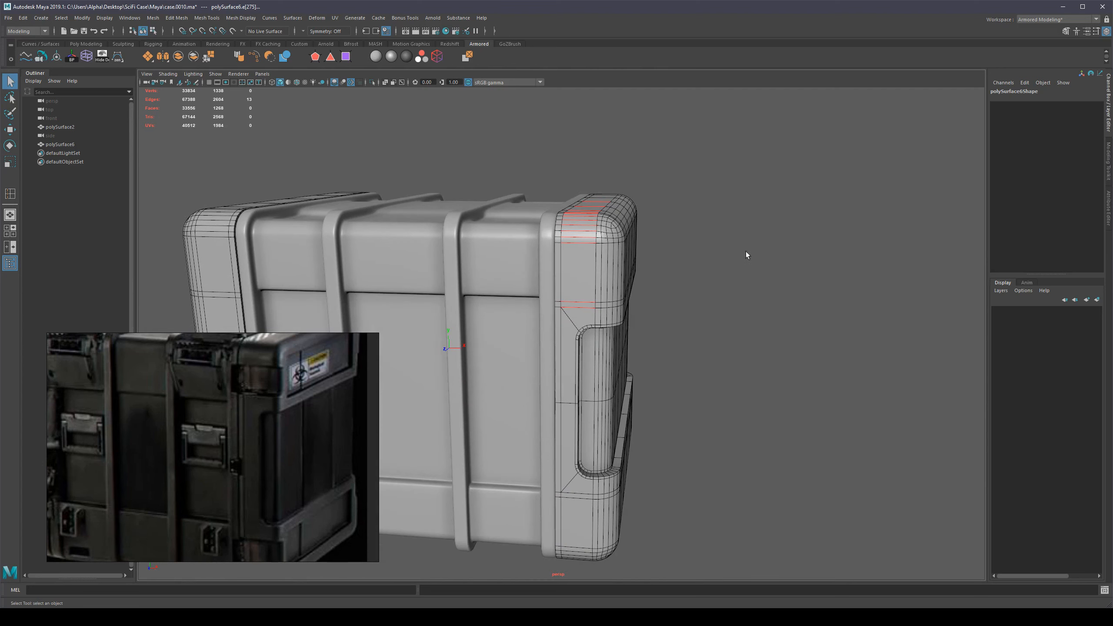
Step: Connect the selected edges with a new perpendicular edge line and join it to a vertex on the groove's rounded rim
right_click_drag(746, 252, 738, 271, "alt")
key("alt+c")
middle_click_drag(732, 225, 710, 278, "alt")
right_click_drag(711, 278, 551, 299, "alt")
key("q")
left_click(608, 322, "shift")
right_click_drag(719, 315, 703, 271, "alt")
key("g")
key("q")
middle_click_drag(703, 270, 675, 335, "alt")
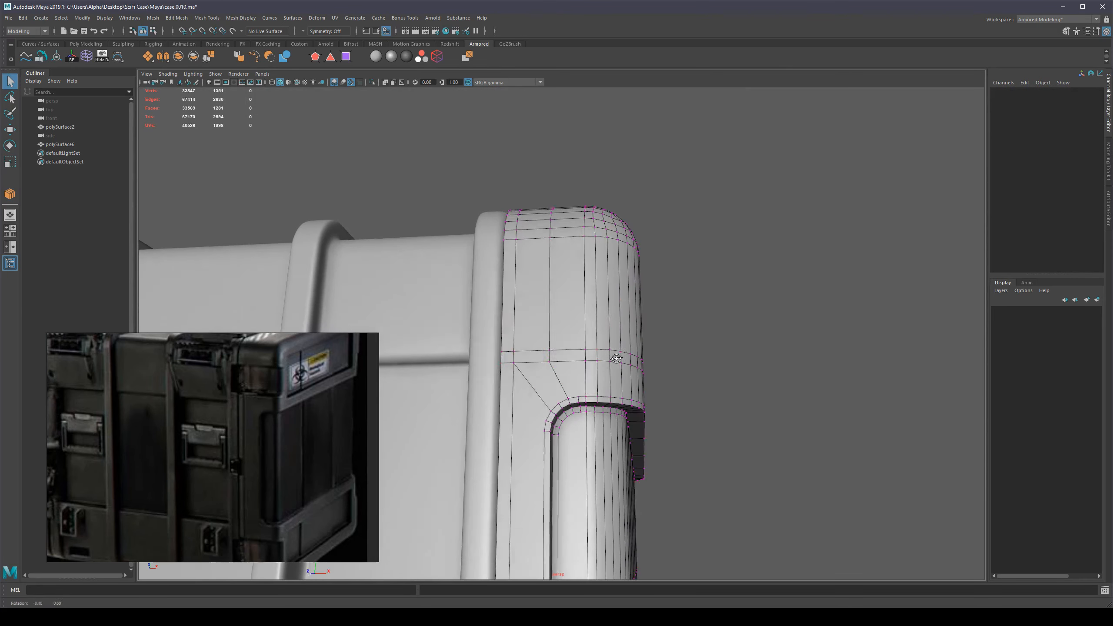
Step: Select the horizontal edges of the strip beside the previous cut, up over the top bend, and connect them with one segment
left_click_drag(616, 356, 558, 350, "alt")
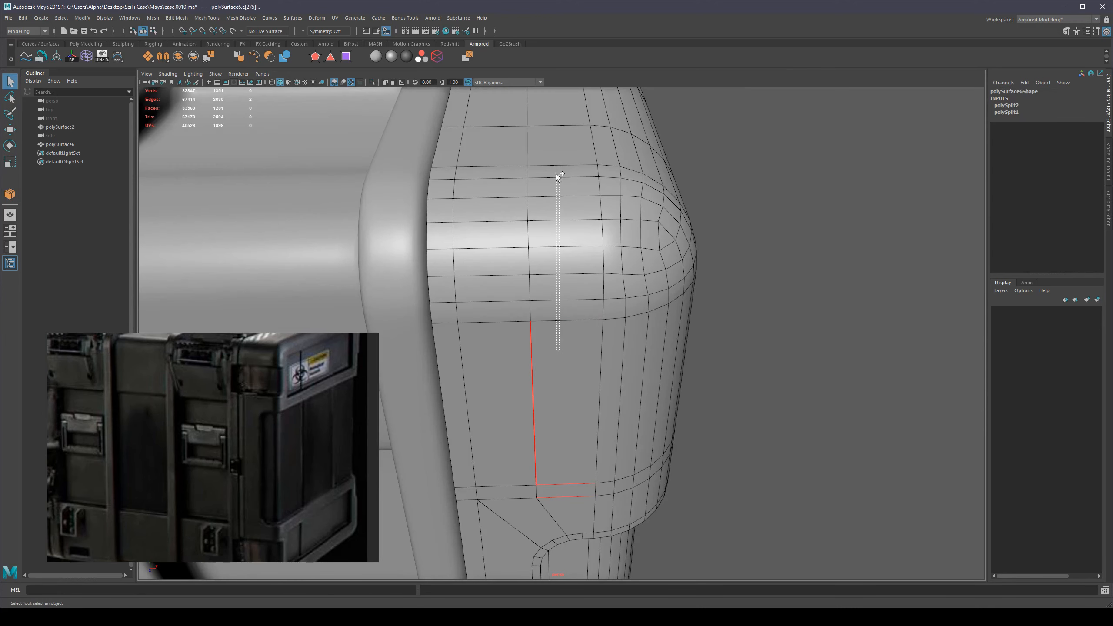
scroll(553, 155, "down", 4)
left_click_drag(556, 174, 558, 228, "shift")
middle_click_drag(562, 178, 562, 250, "alt")
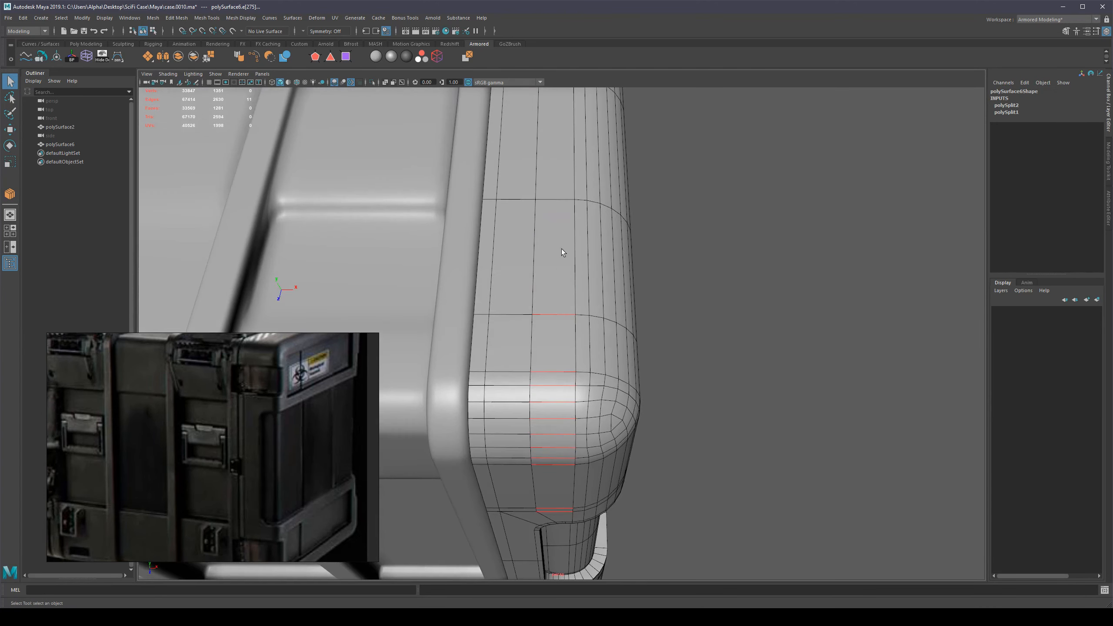
left_click_drag(559, 180, 559, 180, "shift")
left_click_drag(558, 180, 569, 174, "alt")
right_click_drag(673, 240, 700, 281, "shift")
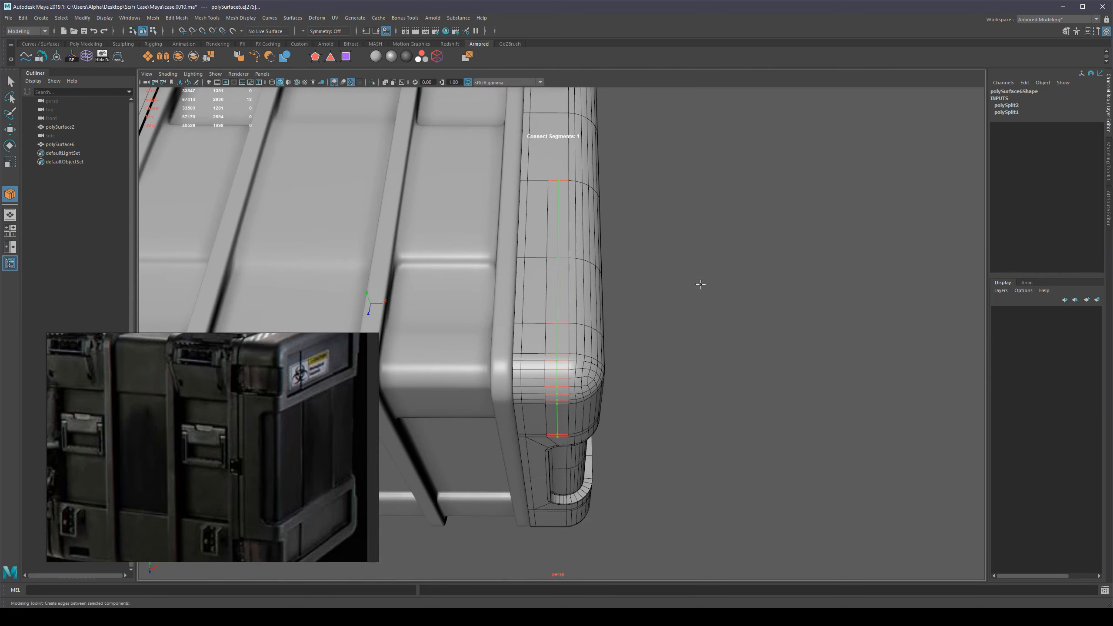
left_click_drag(700, 281, 656, 301, "alt")
key("q")
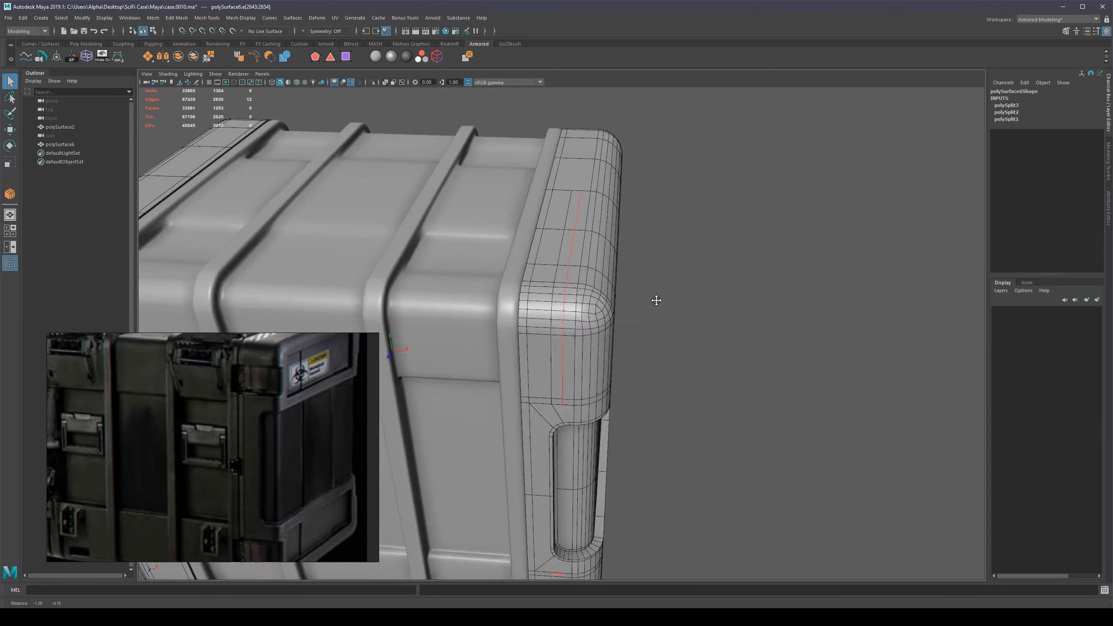
Step: Connect the lower end vertex of the new edge line to the nearest vertex on the groove's rounded rim
middle_click_drag(656, 301, 657, 223, "alt")
right_click_drag(657, 223, 732, 356, "alt")
left_click_drag(634, 310, 626, 254, "alt")
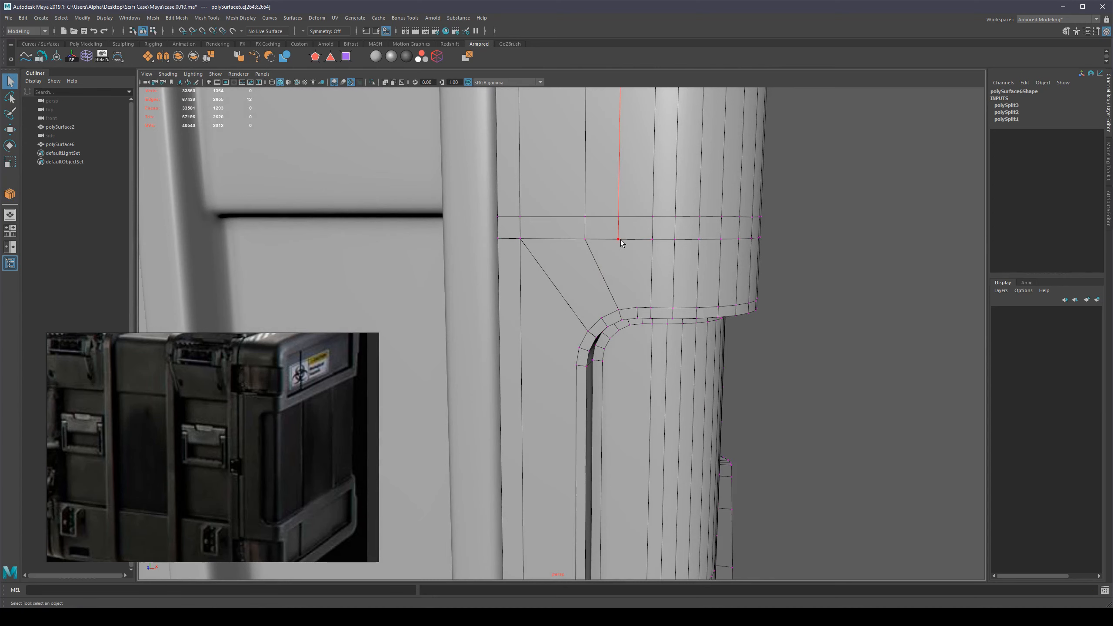
left_click(620, 240)
left_click(637, 306, "shift")
right_click_drag(638, 303, 661, 337, "shift")
key("q")
left_click_drag(601, 303, 614, 305, "alt")
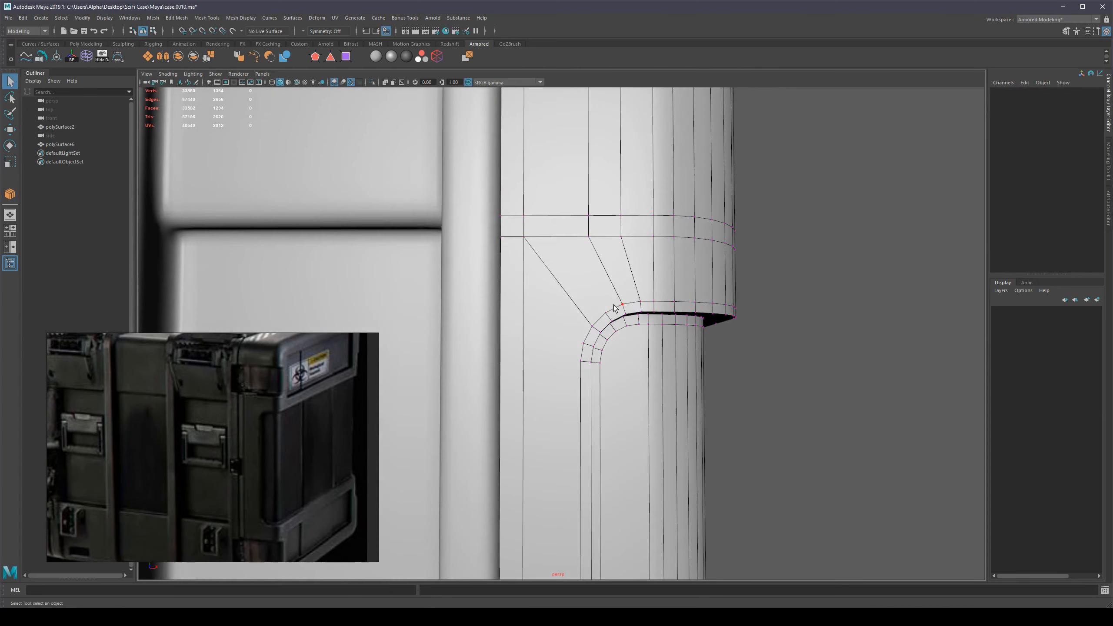
Step: Select the horizontal edges of the strip nearer the case body, over the top bend, and connect them with one segment
left_click(558, 240)
left_click_drag(556, 217, 564, 181, "alt")
left_click_drag(557, 277, 558, 279, "shift")
middle_click_drag(598, 174, 600, 274, "alt")
left_click_drag(600, 273, 594, 307, "alt")
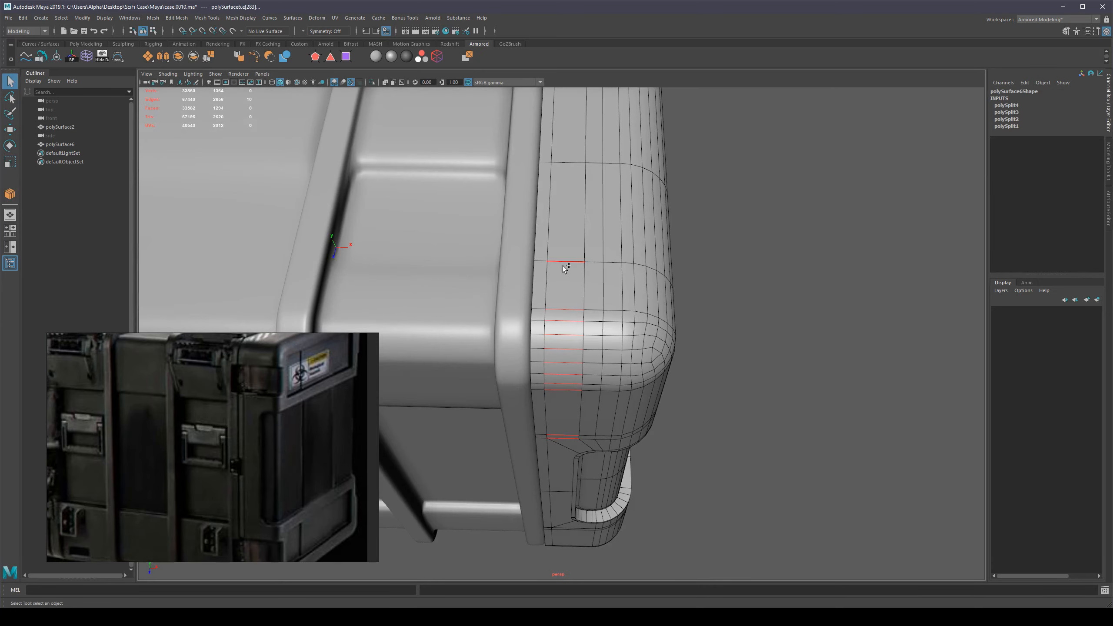
left_click_drag(572, 170, 620, 232, "alt")
left_click(573, 120, "shift")
right_click_drag(574, 123, 704, 267, "shift")
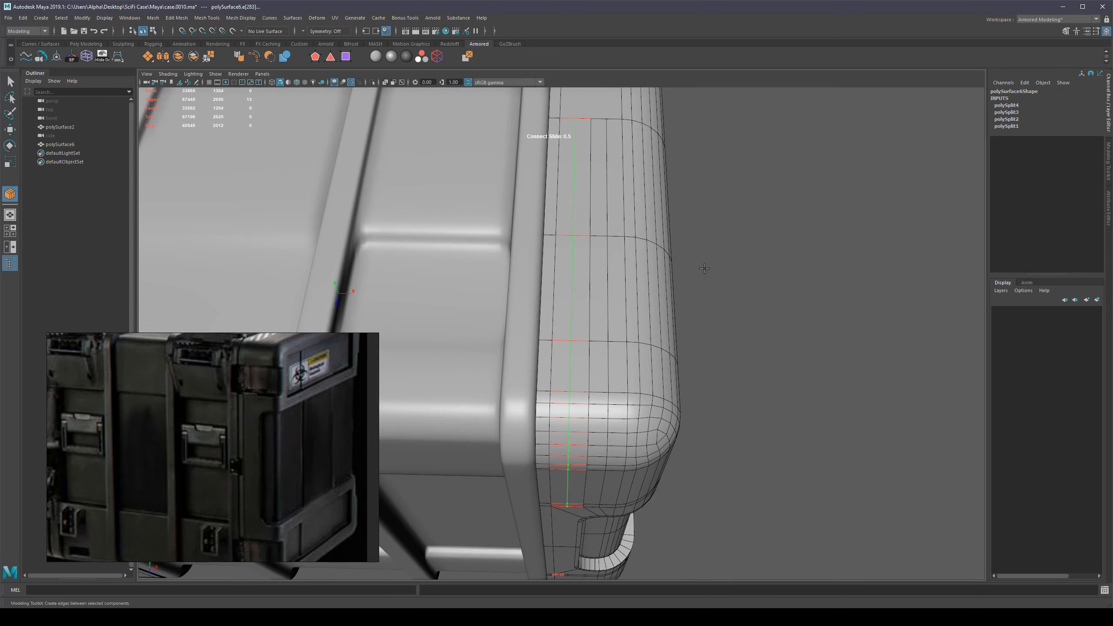
key("q")
mouse_move(706, 268)
left_mouse_down("alt")
mouse_move(731, 286)
mouse_move(721, 255)
left_mouse_up("alt")
Step: Connect the bottom vertex of this edge line to the remaining free rim vertex between the two neighbouring diagonals
middle_click_drag(607, 513, 590, 256, "alt")
key("F9")
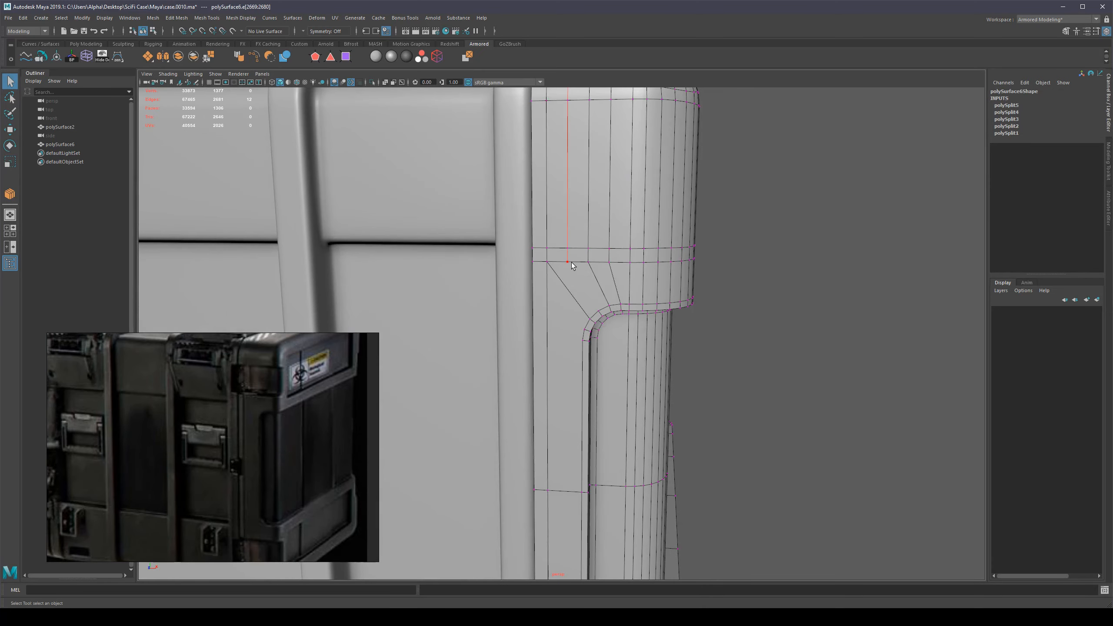
left_click(571, 262)
left_click(599, 310, "shift")
right_click_drag(600, 309, 712, 340, "shift")
key("q")
key("F8")
right_click_drag(645, 285, 742, 308, "alt")
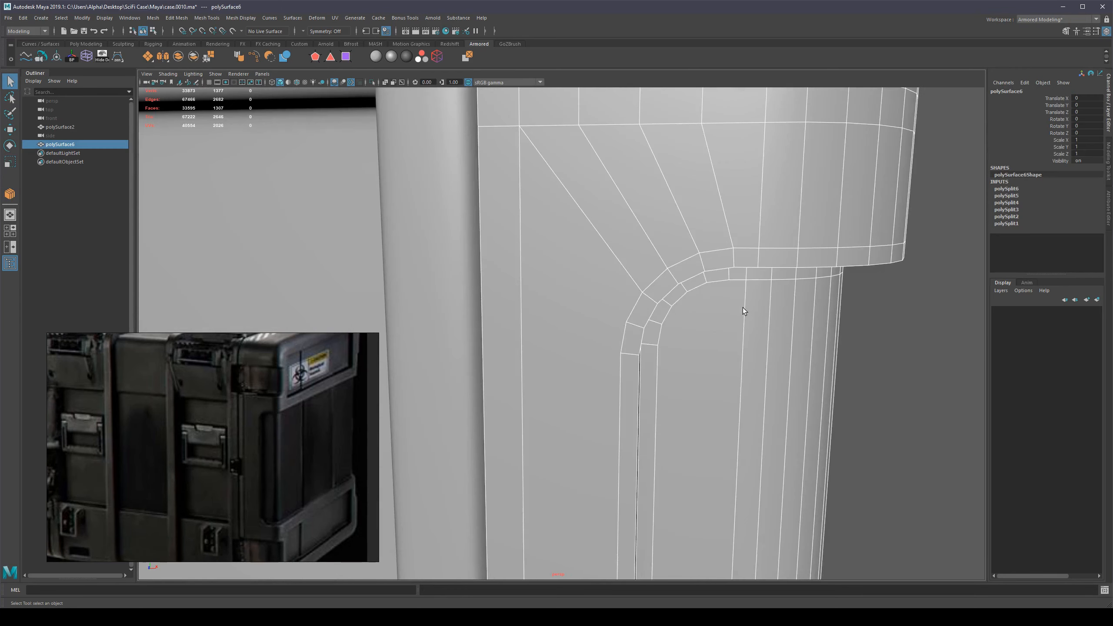
Step: Preview the end cap smoothed, select edges around the groove's corner, and compare their spacing with the unsmoothed mesh
key("3")
middle_click_drag(814, 253, 630, 268, "alt")
left_click_drag(630, 268, 586, 259, "alt")
key("F10")
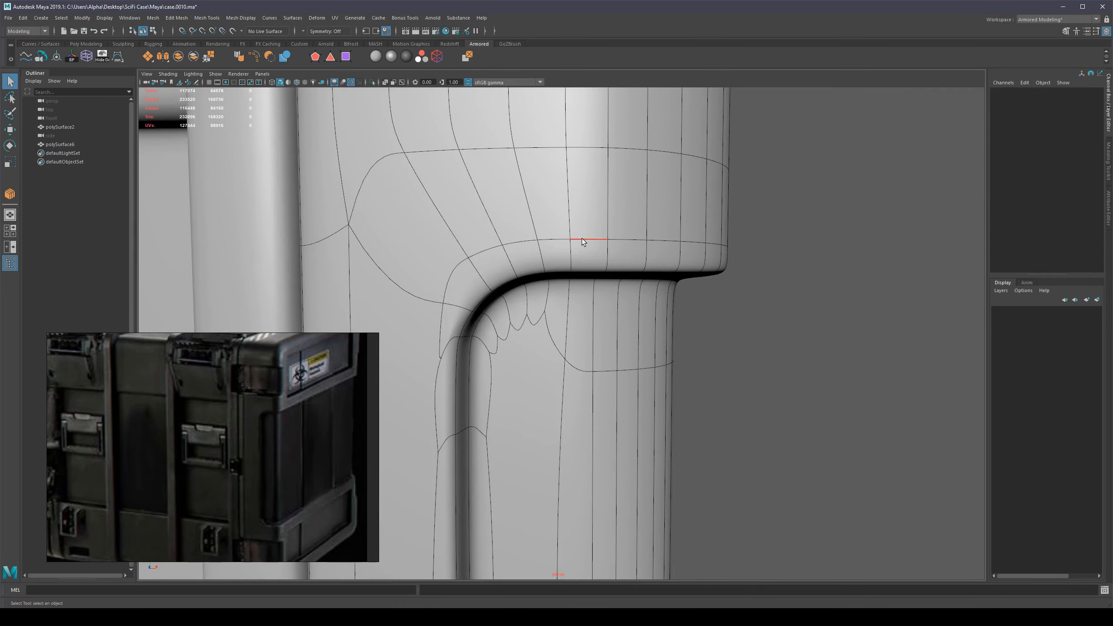
left_click(551, 240)
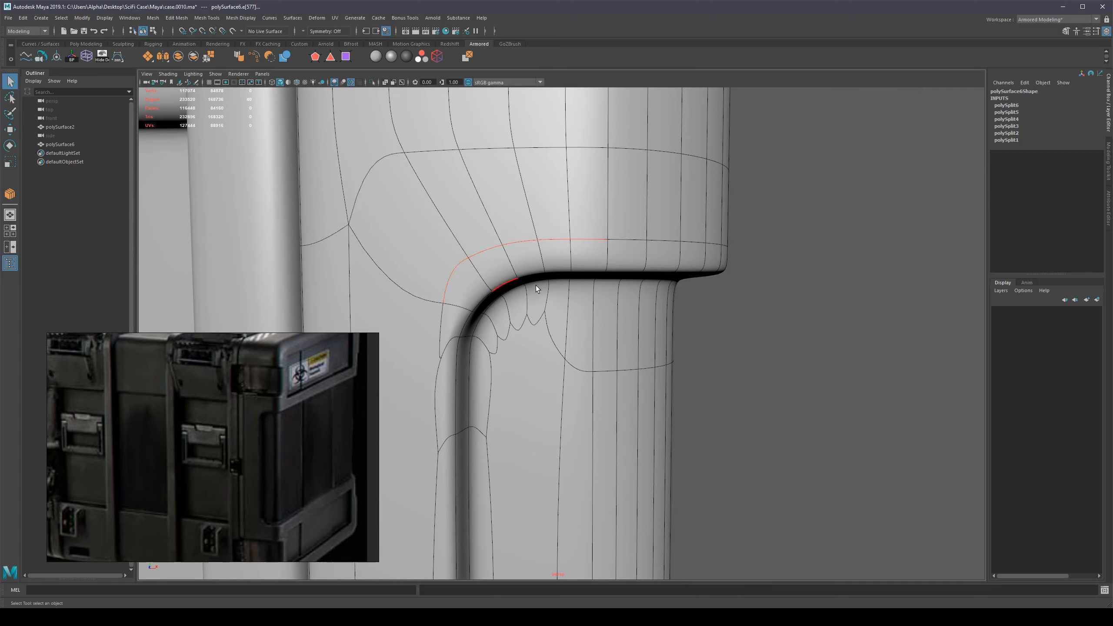
left_click_drag(536, 285, 677, 226, "alt")
key("1")
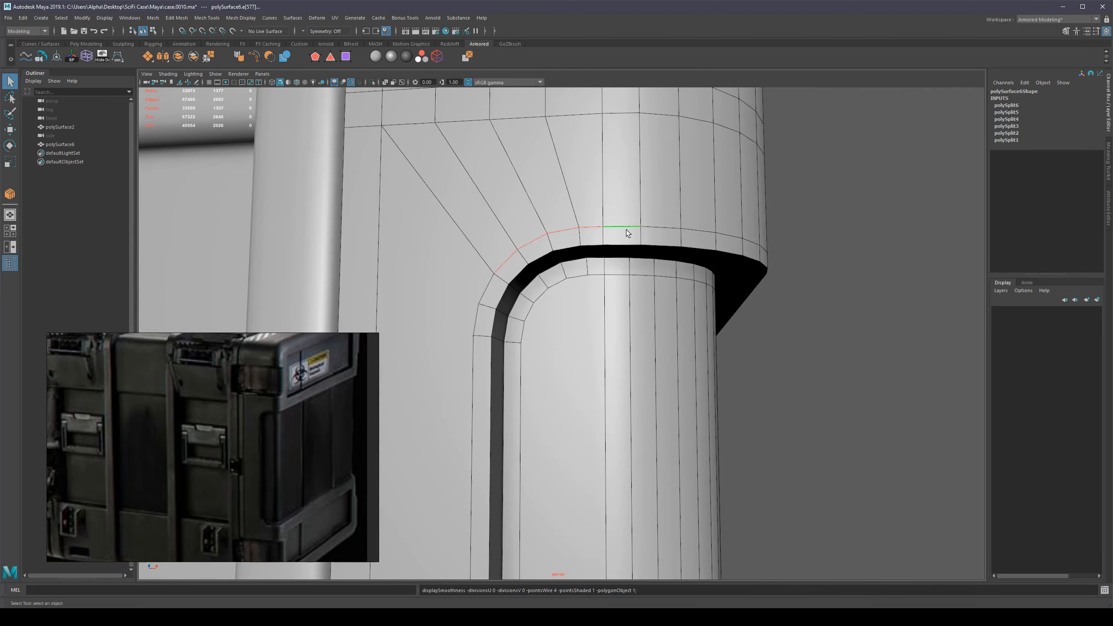
left_click_drag(581, 222, 551, 264, "alt")
middle_click_drag(541, 274, 642, 252, "alt")
right_click_drag(643, 263, 585, 266, "alt")
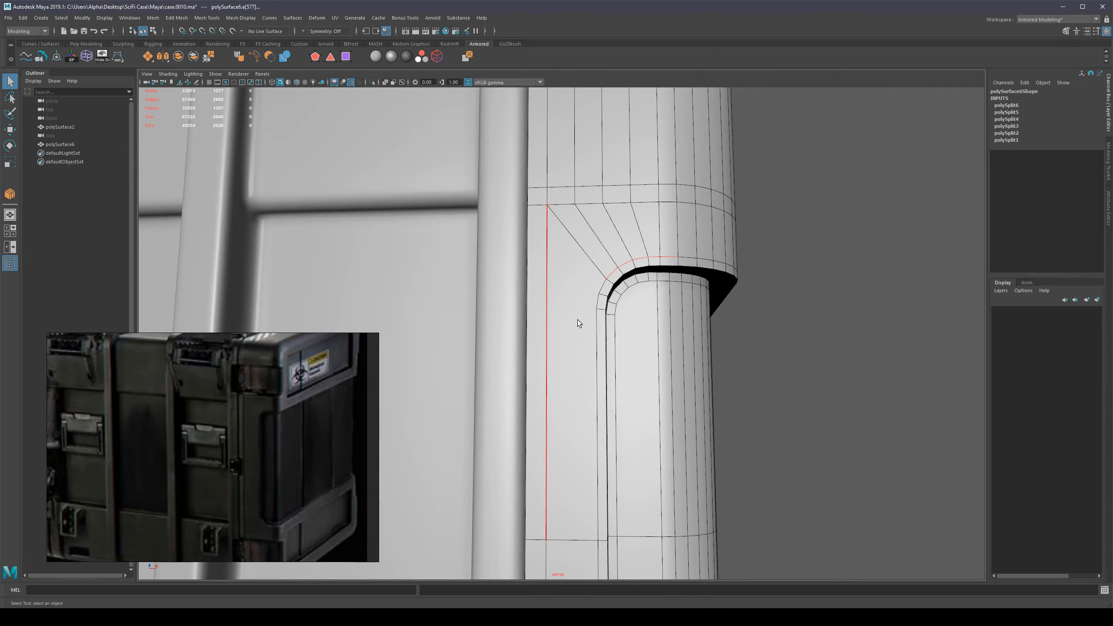
Step: Isolate the end cap and cut a horizontal edge from the base of the groove's rounded corner to the cap's inner border
right_click_drag(577, 320, 613, 299)
right_click_drag(620, 311, 634, 312, "alt")
key("ctrl+1")
left_click_drag(611, 306, 594, 308, "alt")
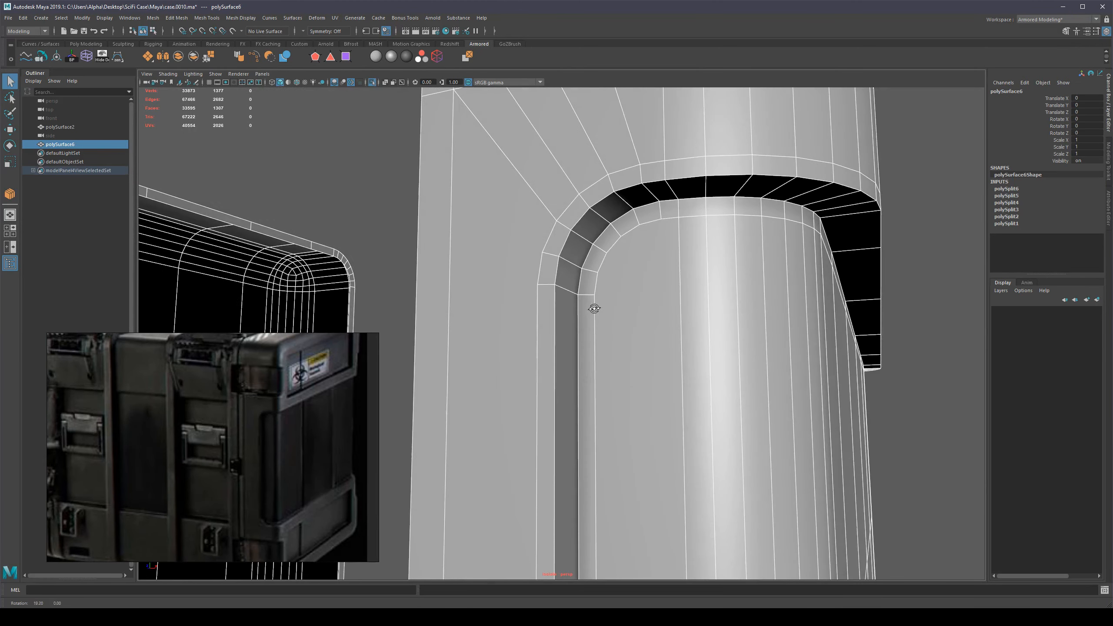
key("F9")
left_click_drag(515, 278, 716, 367, "alt")
key("ctrl+shift+x")
right_click(719, 366)
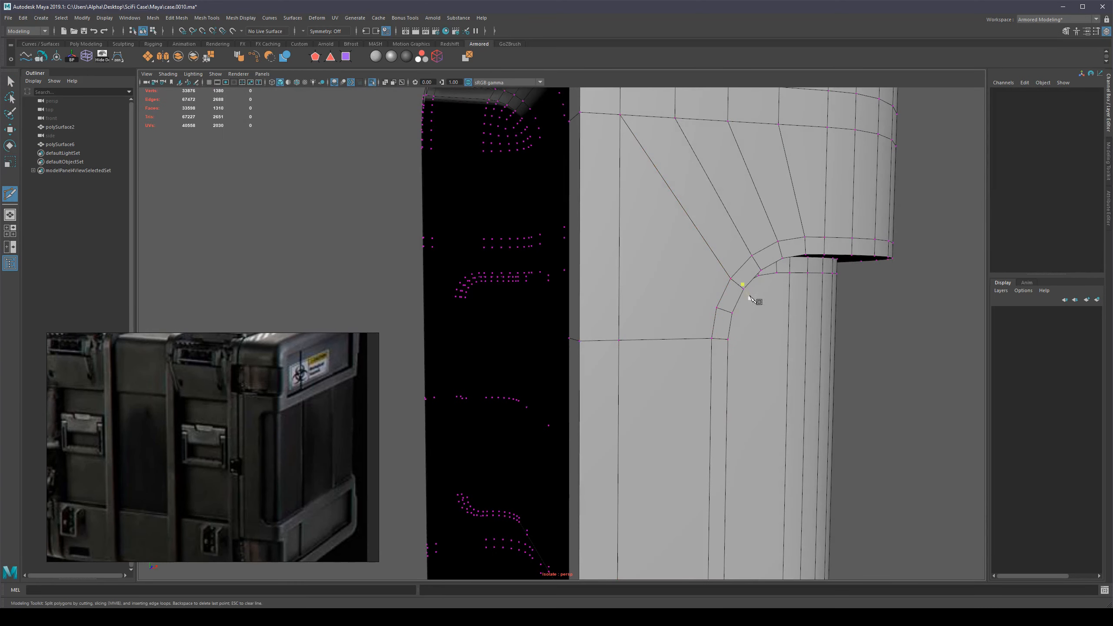
Step: Multi-Cut from the next rim vertex through the midpoint of the panel's vertical edge to the midpoint of the border edge
left_click_drag(745, 290, 640, 307, "alt")
left_click(642, 314)
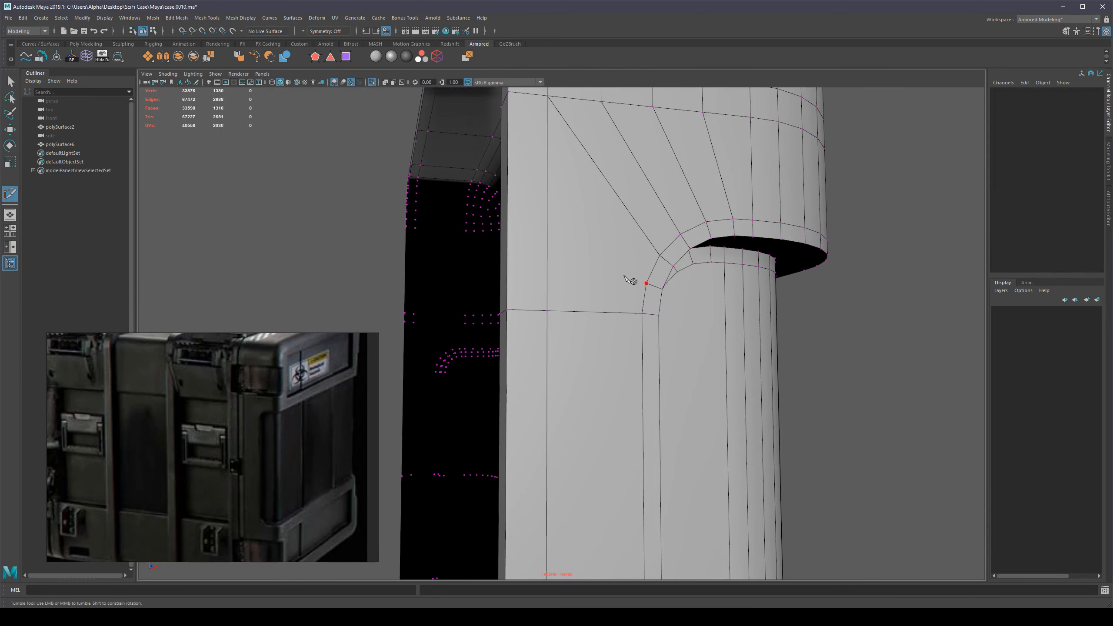
left_click_drag(578, 226, 666, 307, "alt")
left_click(518, 252, "shift")
left_click(593, 240, "shift")
left_click(1109, 176)
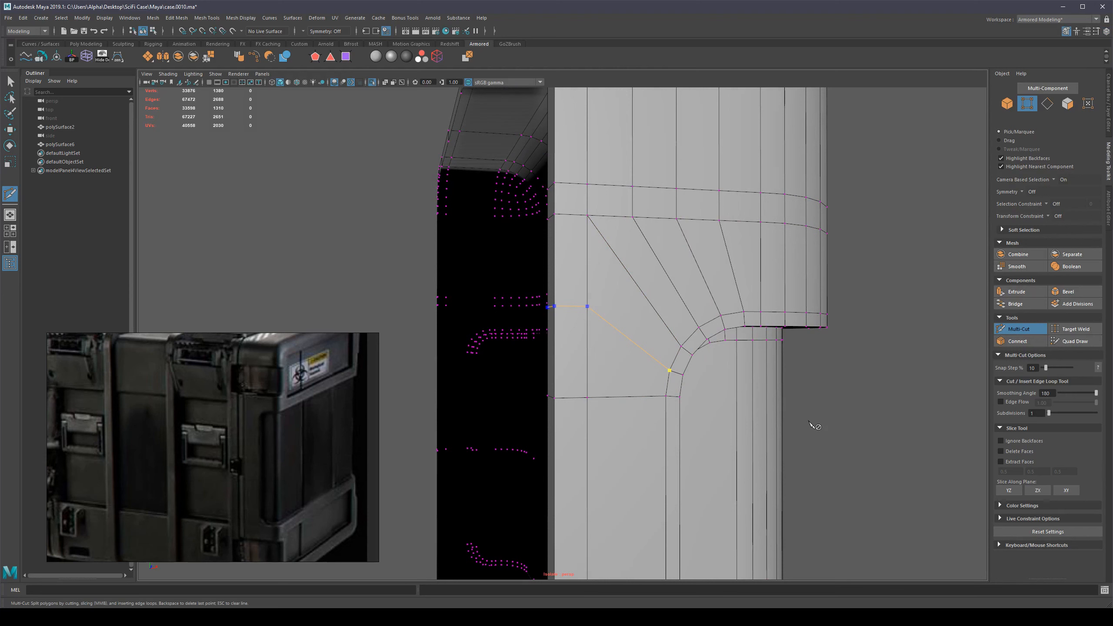
left_click(1024, 546)
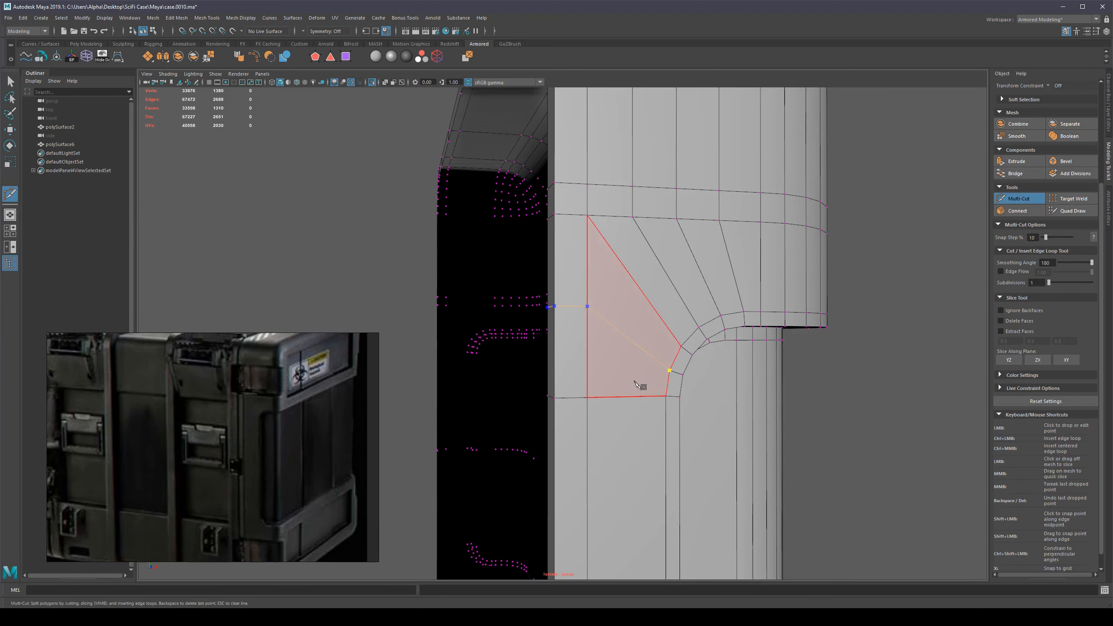
key("q")
left_click_drag(636, 385, 573, 348, "alt")
right_click_drag(572, 348, 638, 315)
Step: Examine the groove corner in smooth preview for pinching and select the rim edges around the curve
scroll(638, 314, "down", 5)
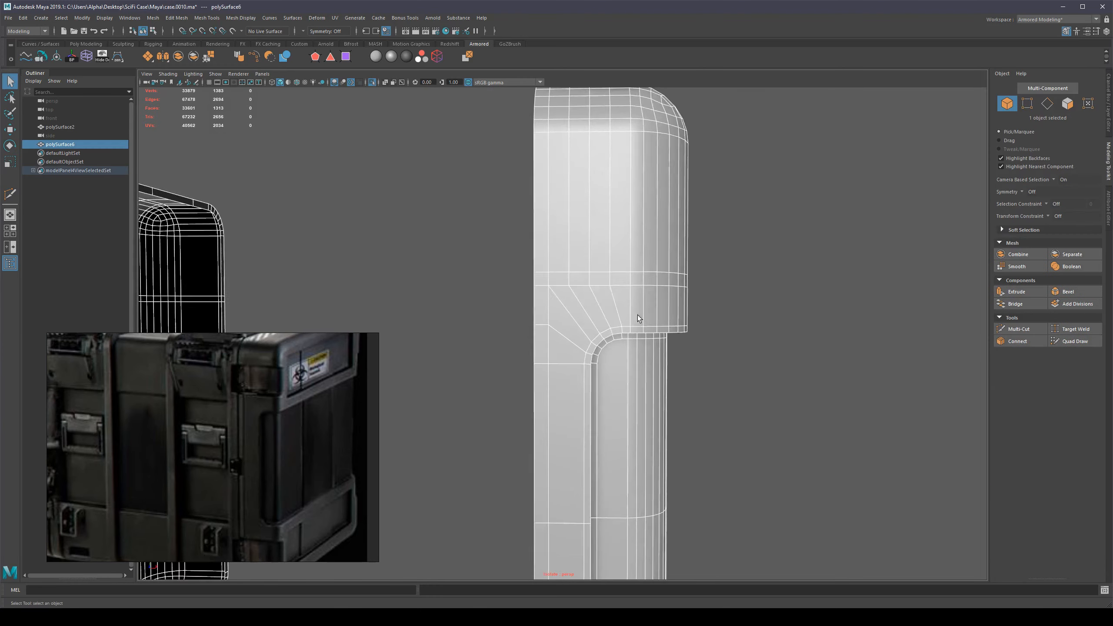
left_click_drag(637, 315, 610, 306, "alt")
scroll(610, 306, "up", 3)
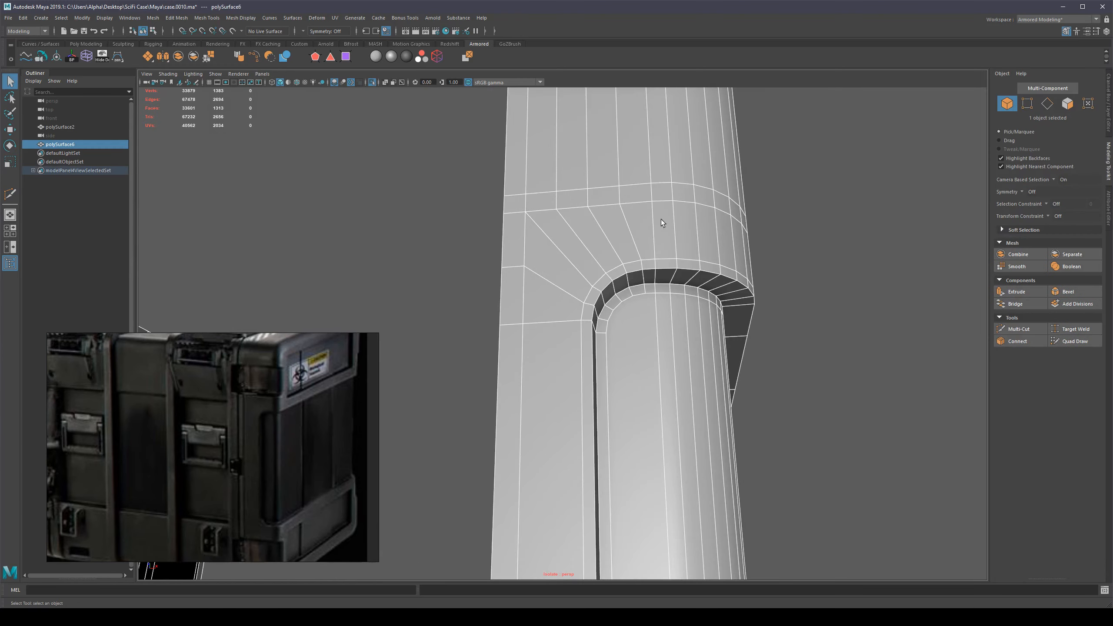
left_click_drag(741, 230, 702, 246, "alt")
scroll(616, 271, "up", 3)
key("3")
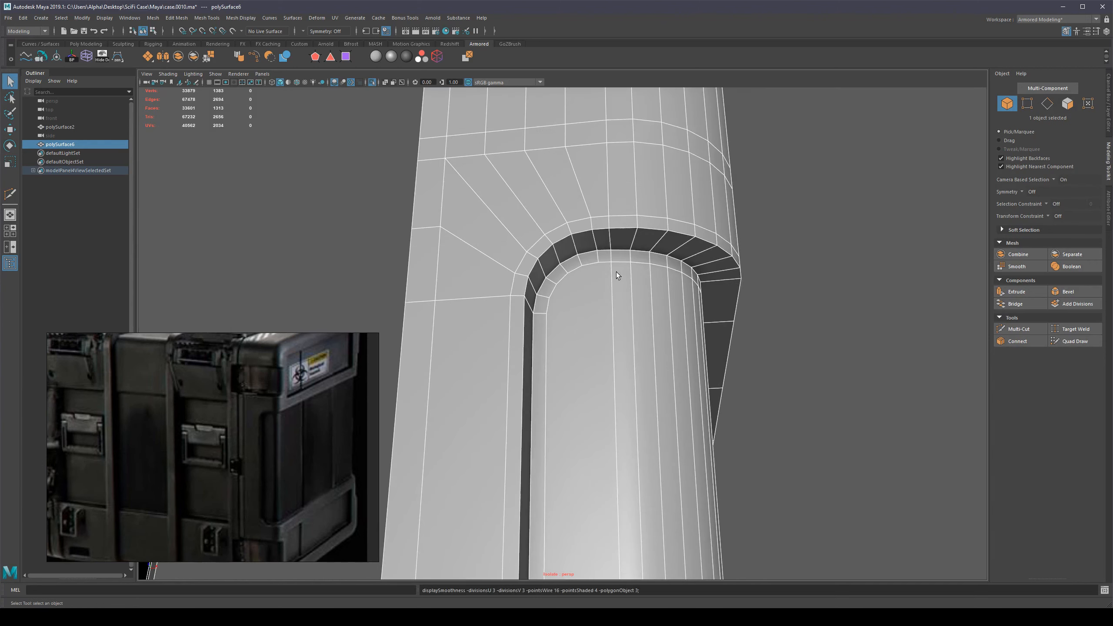
scroll(611, 268, "down", 4)
left_click(608, 293, "shift")
scroll(597, 319, "up", 3)
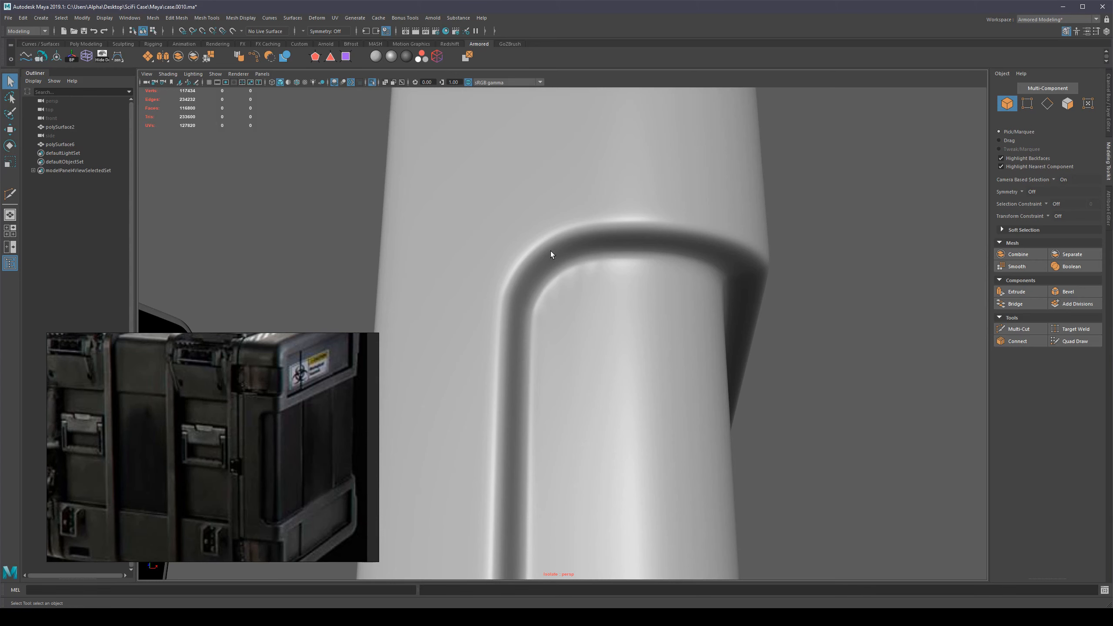
left_click(549, 249)
middle_click_drag(546, 247, 623, 335, "alt")
scroll(643, 323, "up", 3)
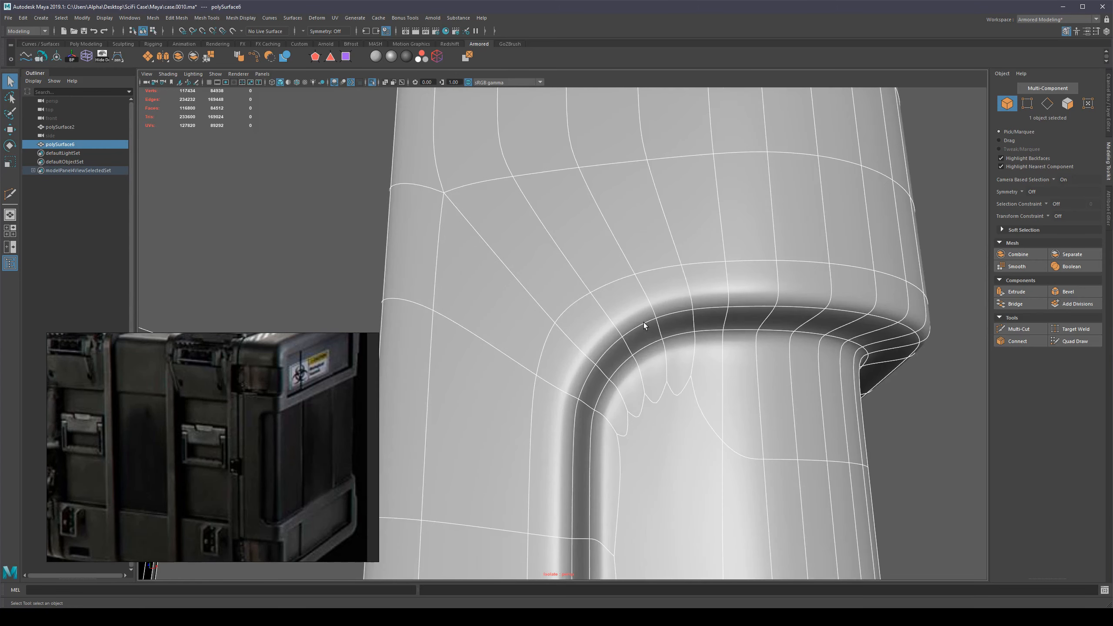
key("F10")
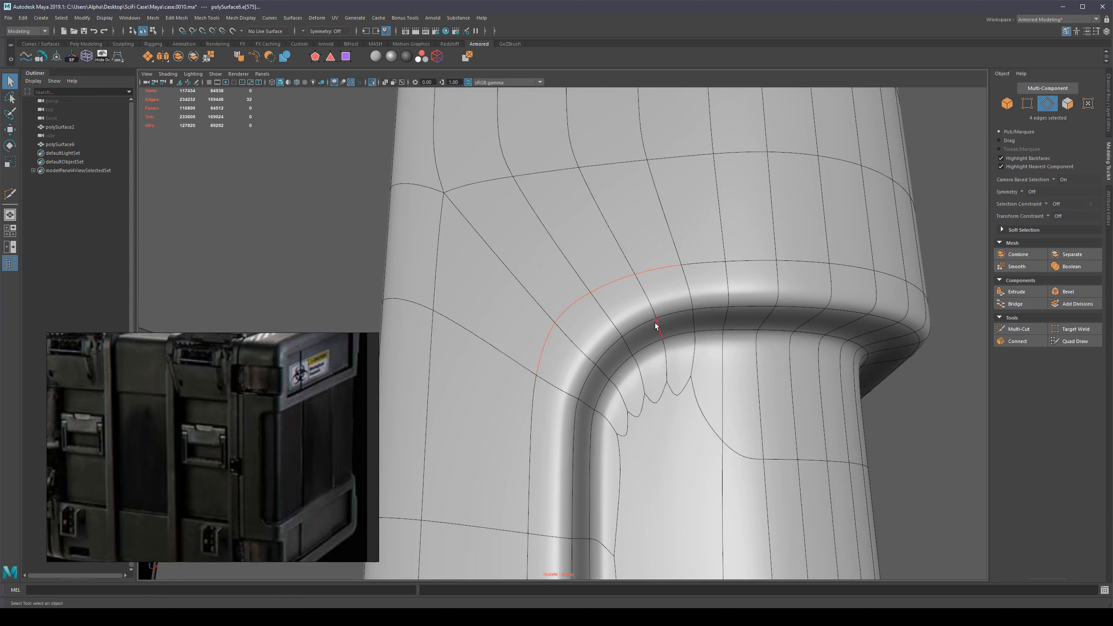
scroll(558, 337, "down", 5)
scroll(559, 336, "up", 2)
left_click_drag(792, 327, 819, 344, "alt")
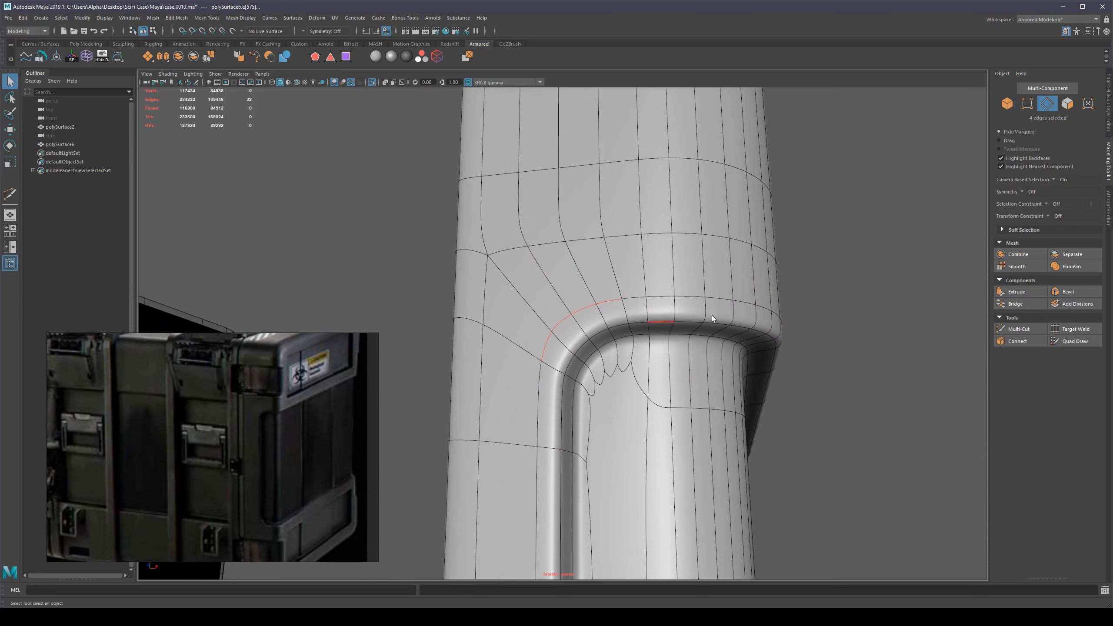
Step: Try an extra edge loop just outside the groove's rim in smooth preview, and undo it
key("1")
right_click_drag(805, 330, 898, 344, "alt")
left_click(898, 344)
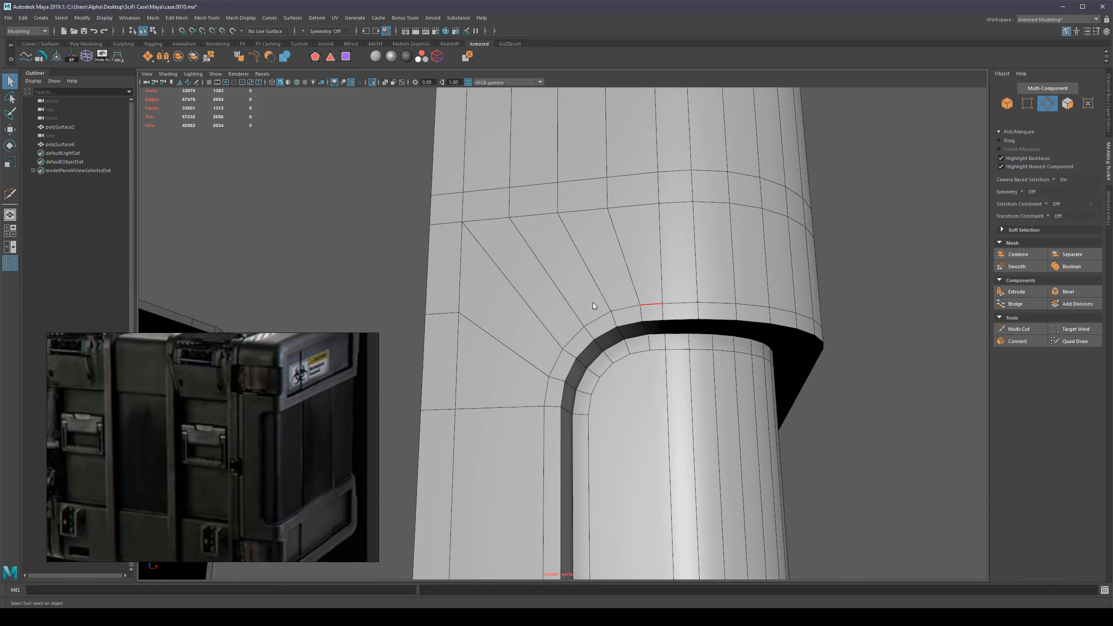
key("ctrl+shift+x")
left_click(633, 298, "ctrl")
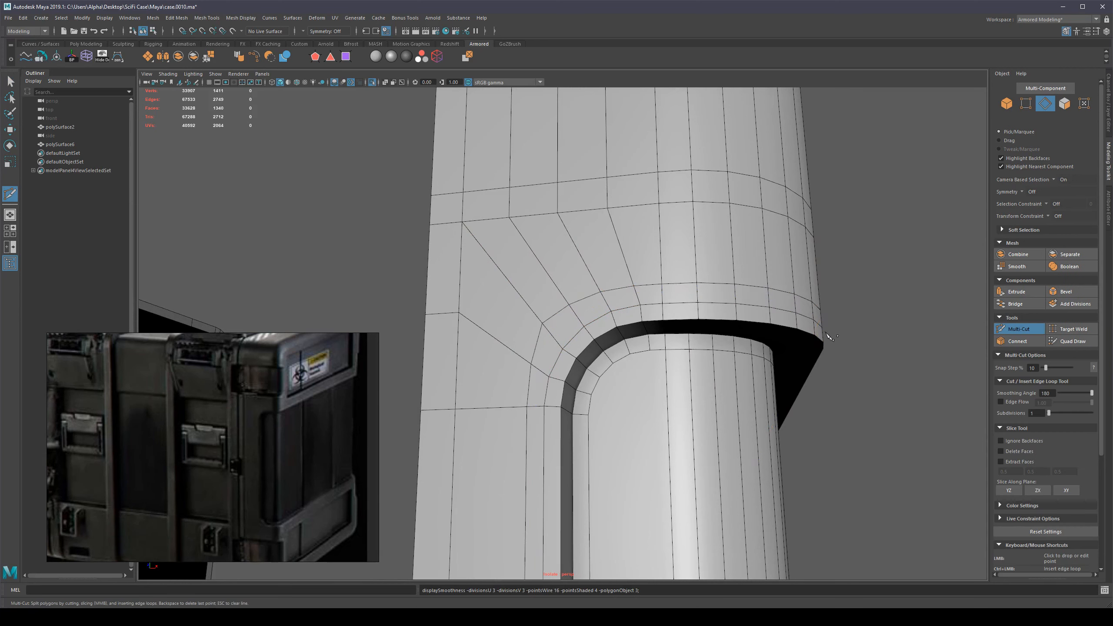
key("3")
key("q")
left_click(638, 300)
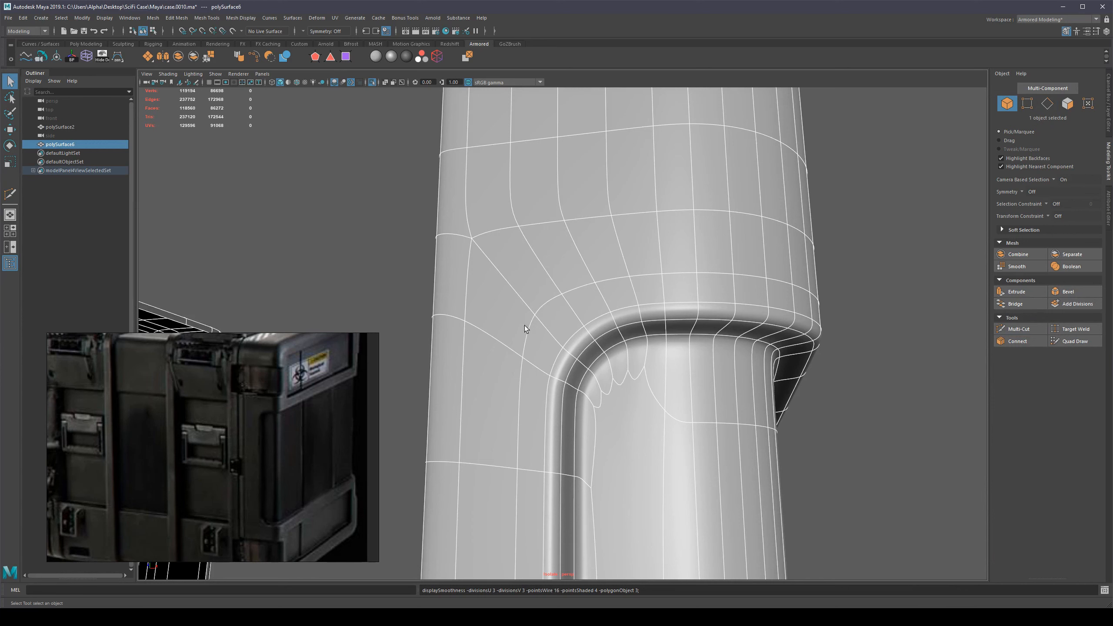
key("ctrl+z")
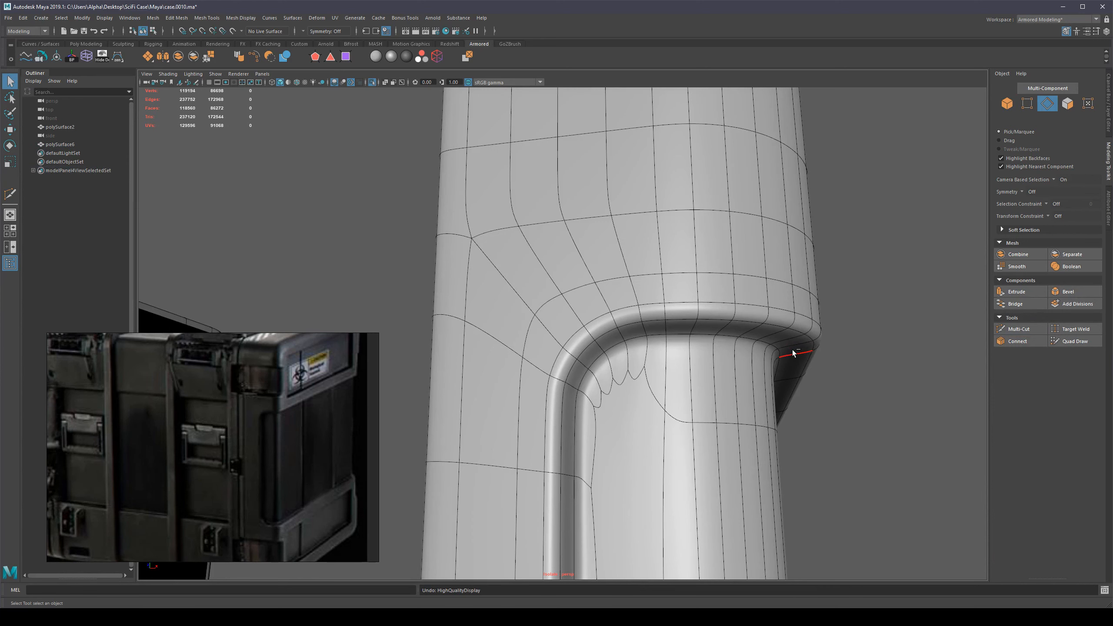
double_click(792, 350)
key("1")
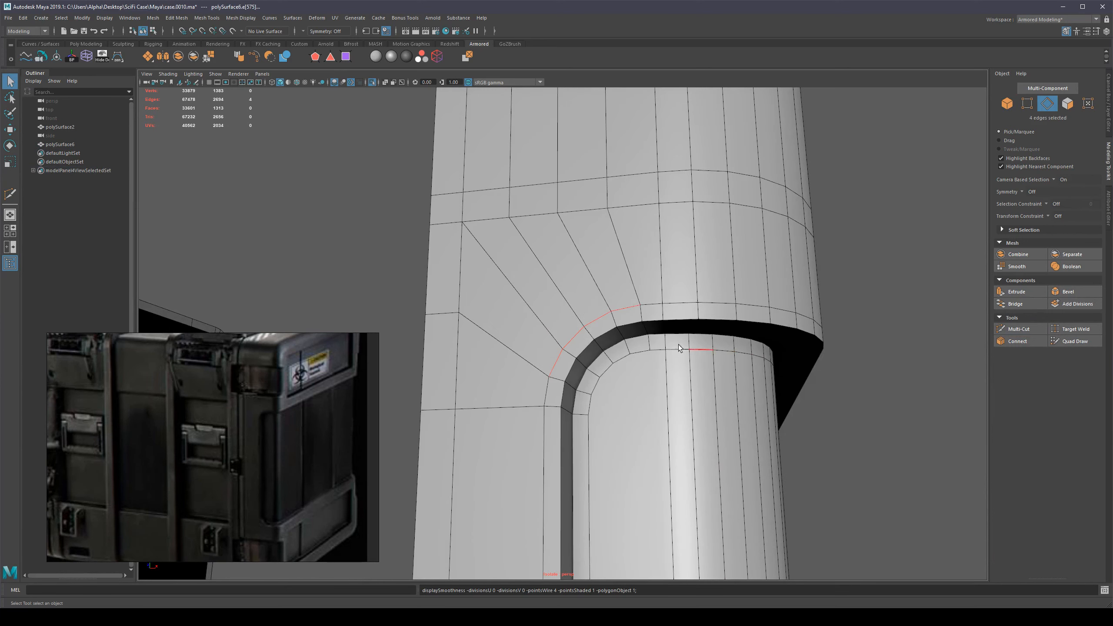
Step: Return the end cap to object mode and end its isolation so the whole case shows
left_click_drag(640, 369, 637, 354, "alt")
scroll(638, 355, "down", 3)
scroll(550, 266, "up", 1)
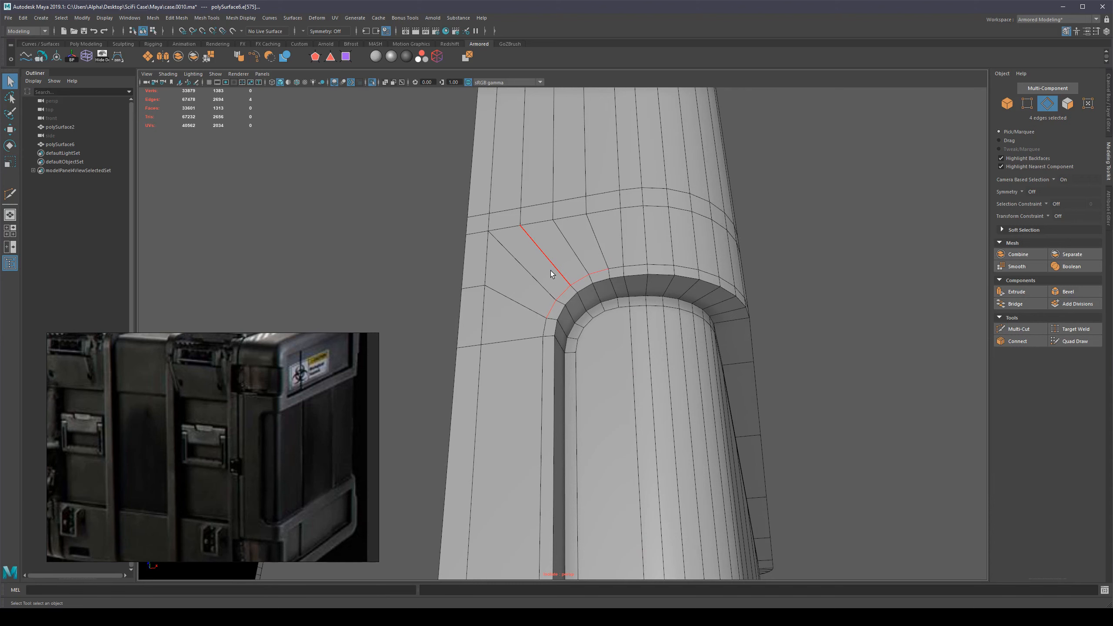
right_click_drag(551, 304, 748, 207)
scroll(656, 291, "down", 6)
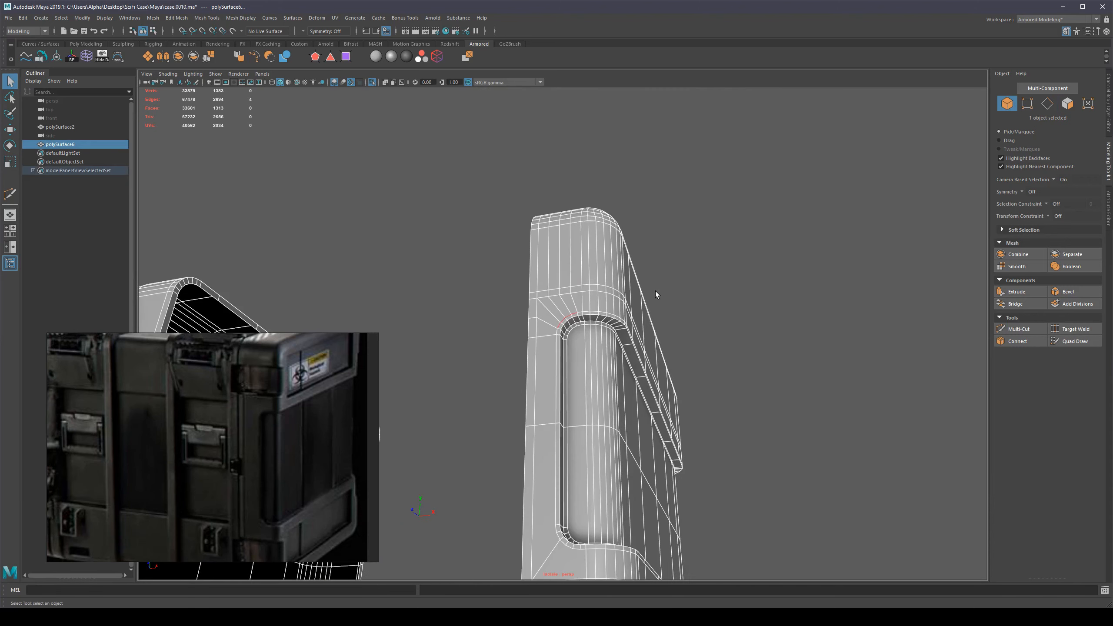
key("ctrl+1")
left_click_drag(669, 284, 704, 338, "alt")
left_click(704, 338)
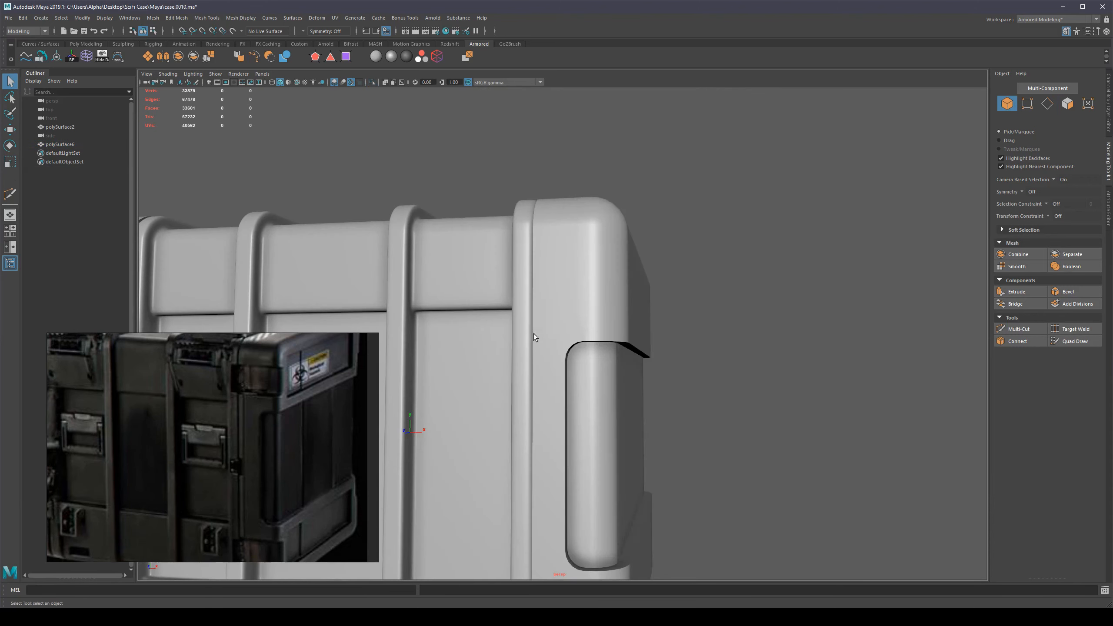
Step: Examine the case's ribs and side panels next to the end cap
left_click(412, 282)
middle_click_drag(485, 318, 584, 259, "alt")
left_click_drag(585, 259, 546, 263, "alt")
left_click(800, 262)
scroll(503, 235, "up", 5)
mouse_move(467, 237)
left_mouse_down("alt")
mouse_move(502, 235)
mouse_move(478, 194)
mouse_move(472, 207)
mouse_move(492, 246)
mouse_move(445, 194)
mouse_move(464, 223)
left_mouse_up("alt")
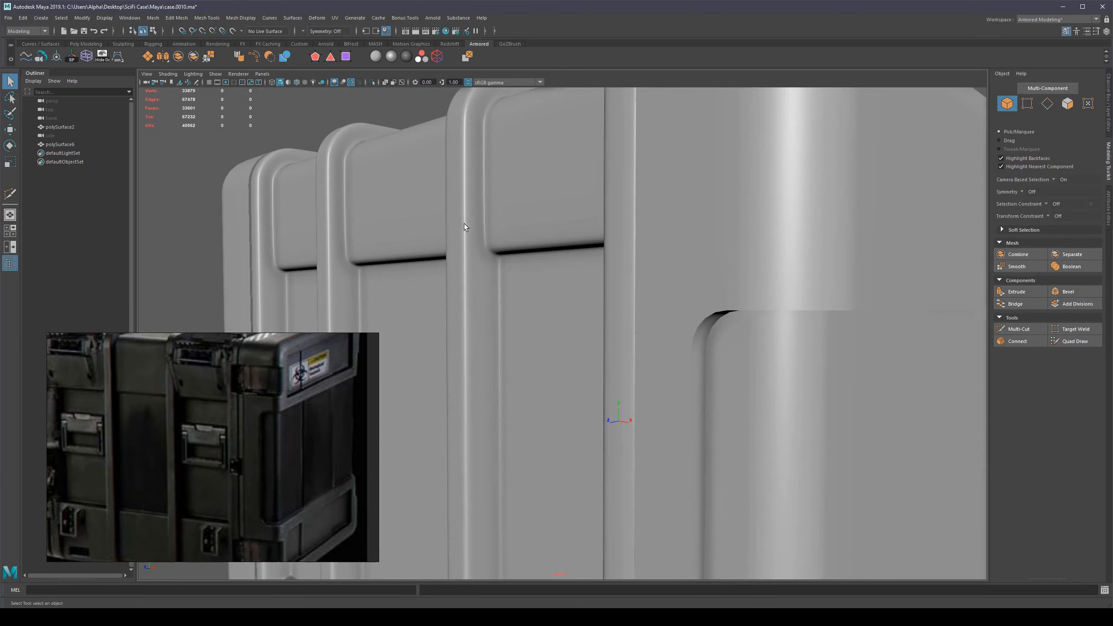
Step: Examine the whole smoothed case from several sides and the end cap's edge flow around the groove corner
scroll(746, 320, "down", 5)
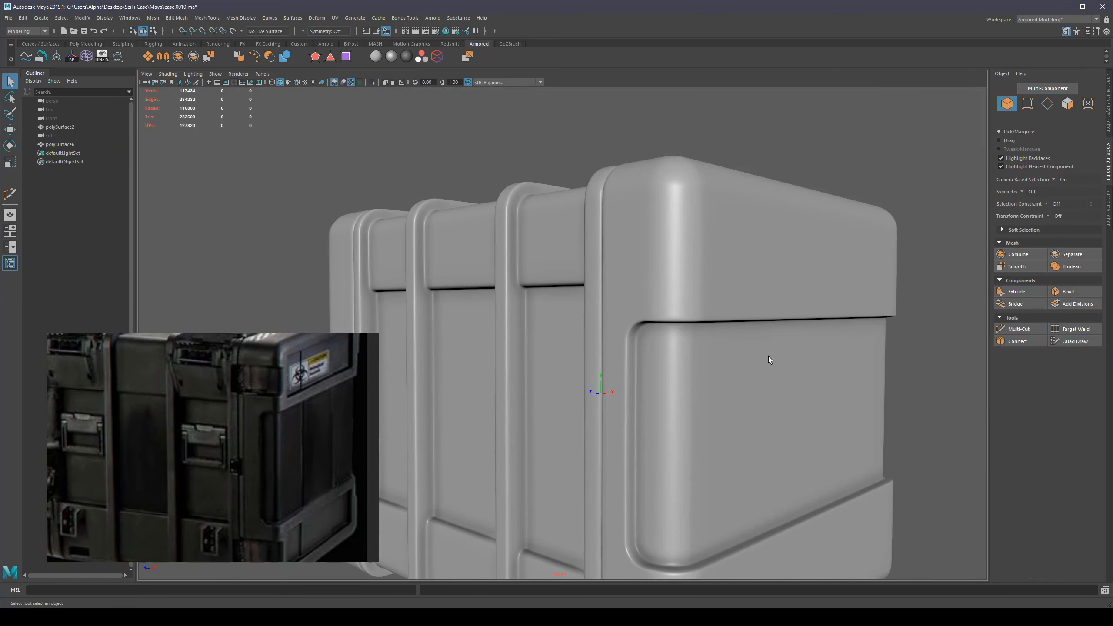
middle_click_drag(631, 420, 606, 367, "alt")
mouse_move(606, 342)
left_mouse_down("alt")
mouse_move(606, 363)
mouse_move(609, 352)
left_mouse_up("alt")
scroll(612, 379, "down", 5)
middle_click_drag(608, 352, 644, 418, "alt")
left_click_drag(644, 418, 644, 411, "alt")
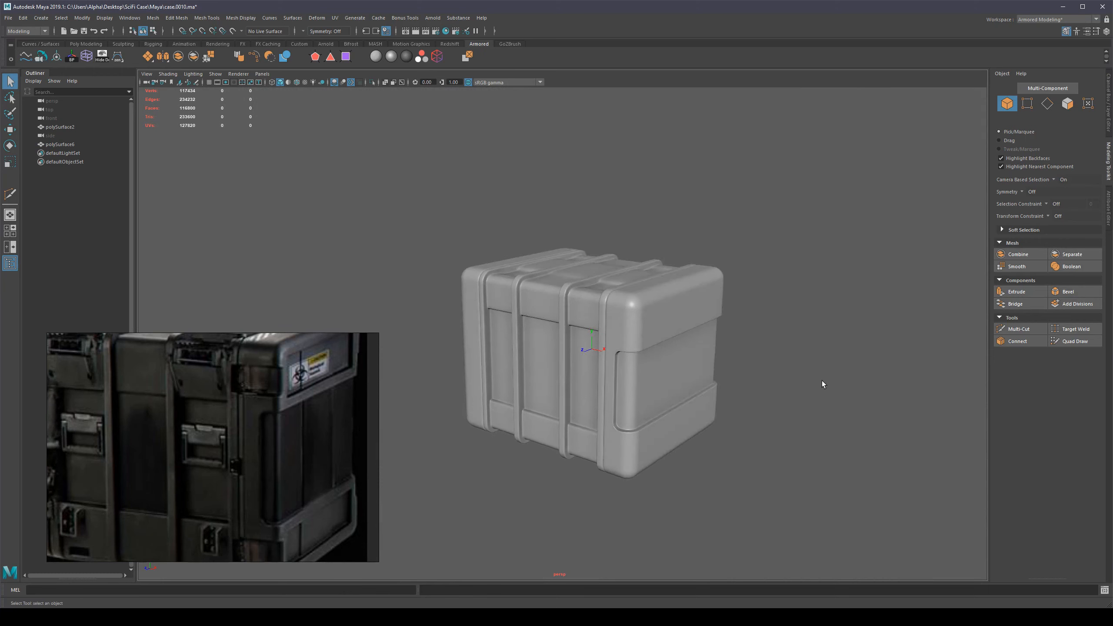
scroll(820, 384, "down", 3)
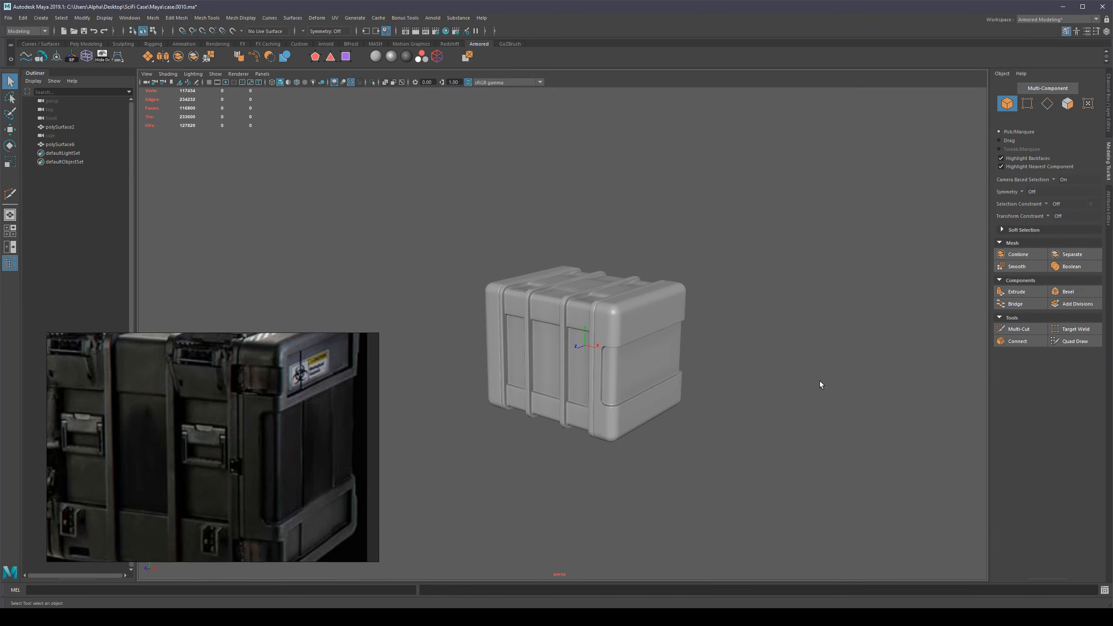
scroll(819, 380, "up", 10)
left_click_drag(672, 355, 709, 240, "alt")
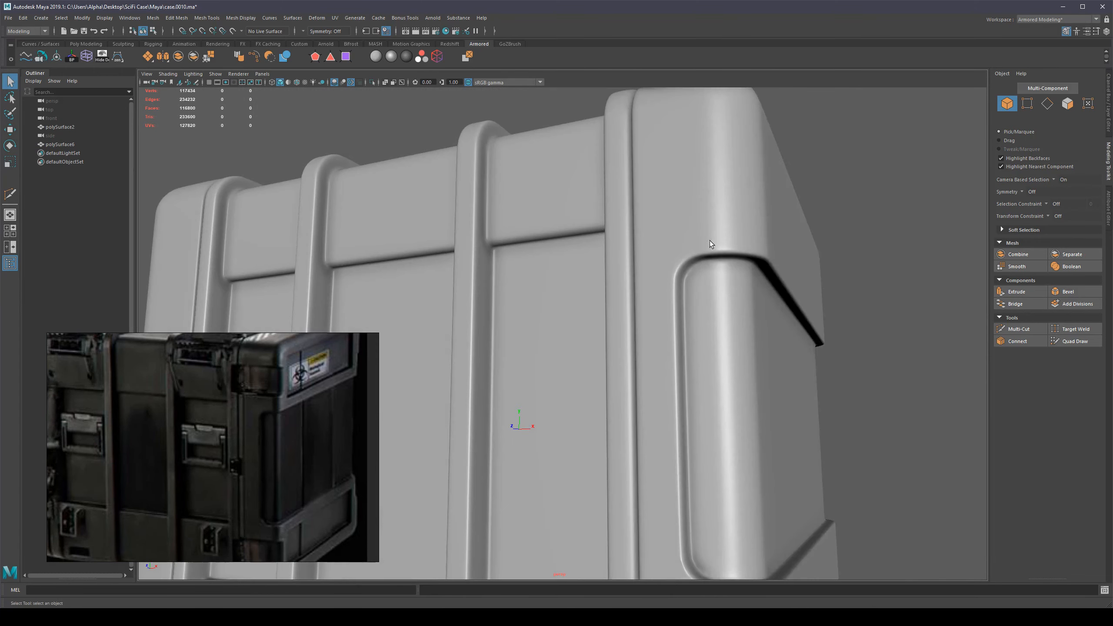
left_click(710, 241)
middle_click_drag(710, 240, 654, 274, "alt")
scroll(562, 259, "up", 6)
left_click_drag(561, 259, 638, 140, "alt")
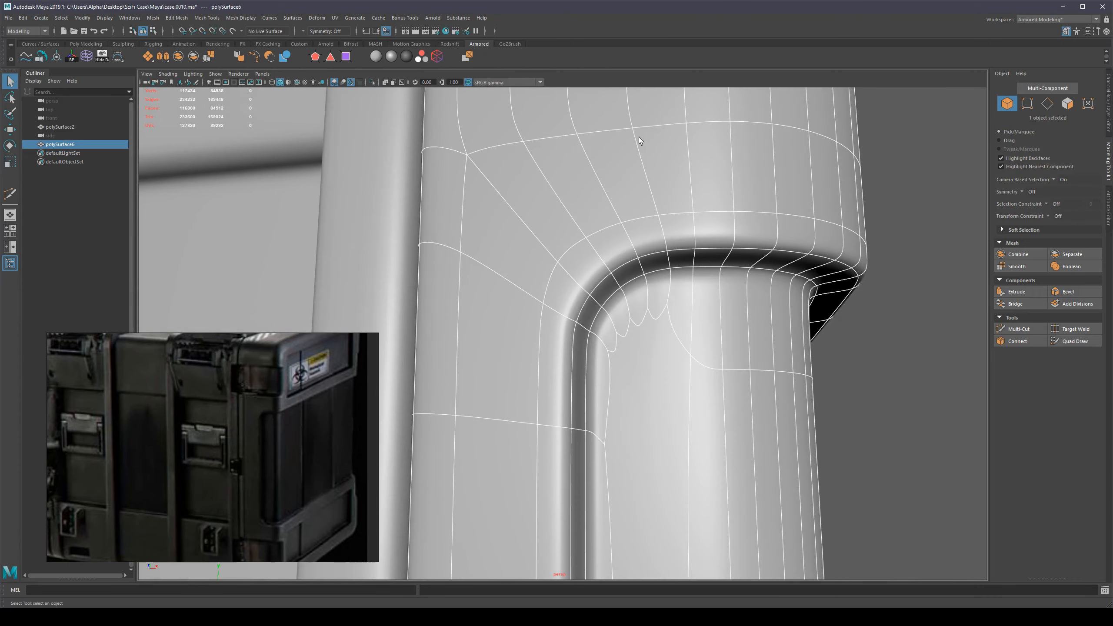
Step: Turn off the end cap's smooth preview and try replacing the support loop outside the groove's rim with one slightly farther out
scroll(508, 231, "down", 5)
key("1")
key("ctrl+shift+x")
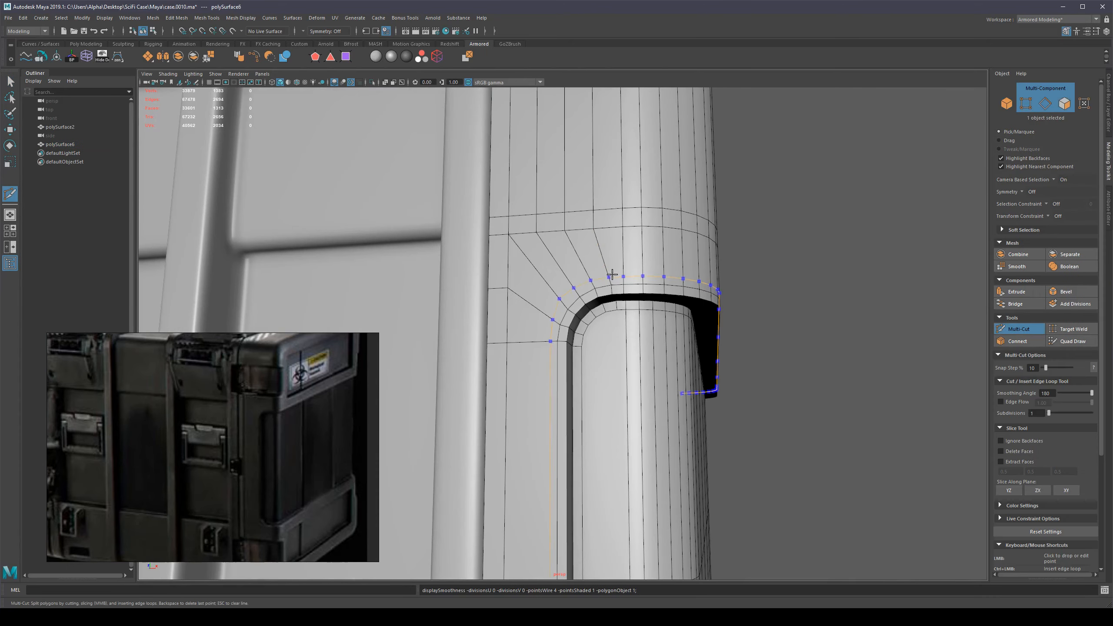
left_click(609, 273, "ctrl")
key("q")
key("F10")
double_click(618, 284)
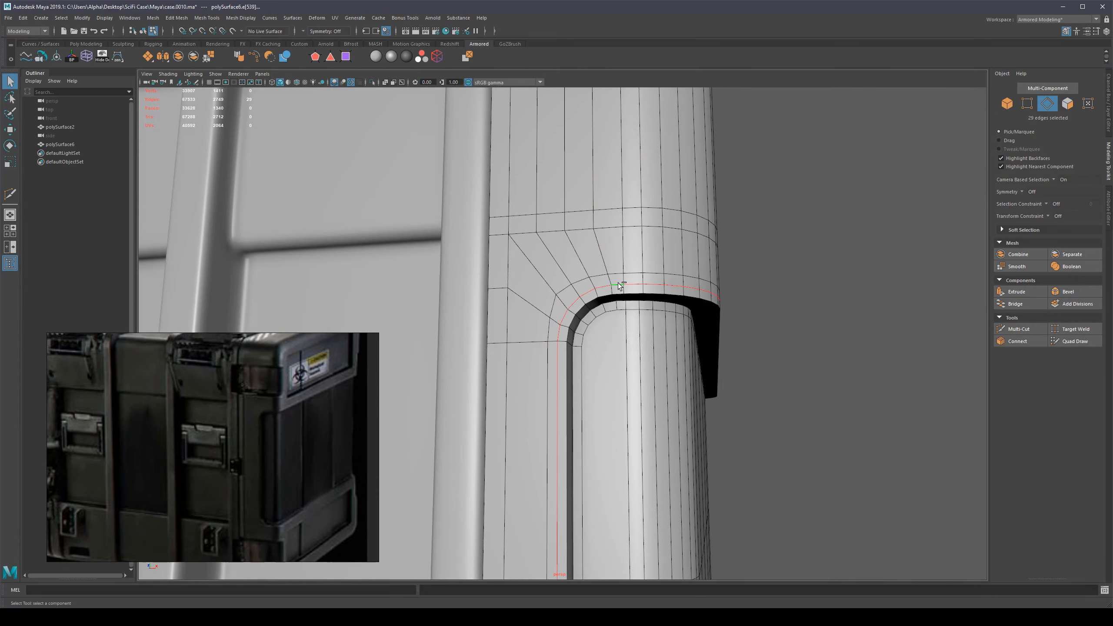
key("ctrl+Delete")
Step: Try bevelling the edge loop along the groove's rim, and undo it
scroll(596, 291, "up", 5)
left_click_drag(594, 355, 513, 199, "alt")
double_click(502, 198)
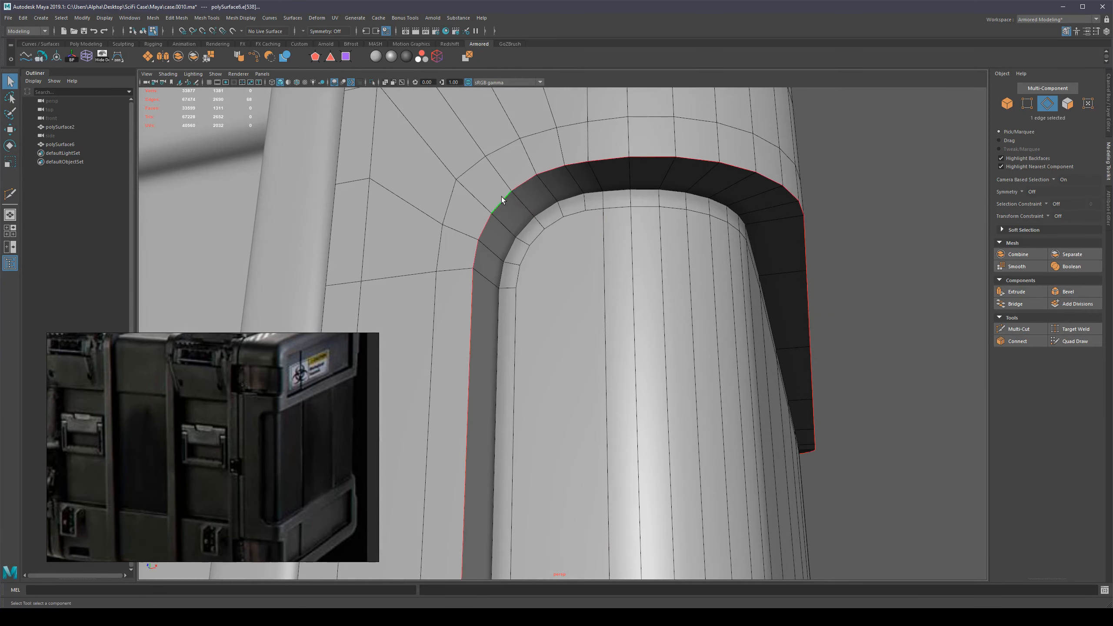
double_click(502, 200)
scroll(643, 261, "down", 2)
scroll(595, 262, "up", 2)
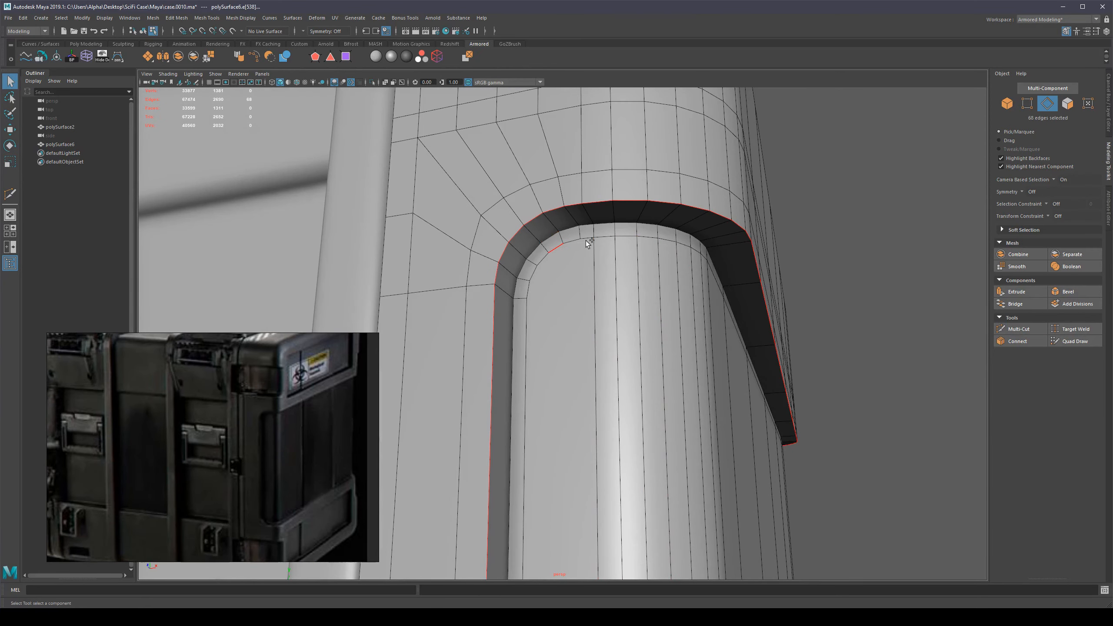
key("ctrl+b")
left_click_drag(856, 211, 899, 215)
mouse_move(745, 276)
left_mouse_down("alt")
mouse_move(698, 268)
mouse_move(736, 285)
left_mouse_up("alt")
scroll(706, 290, "down", 4)
left_click_drag(667, 377, 597, 403, "alt")
middle_click_drag(762, 375, 692, 282, "alt")
left_click_drag(692, 282, 743, 278, "alt")
key("ctrl+z")
key("ctrl+z")
key("q")
key("F8")
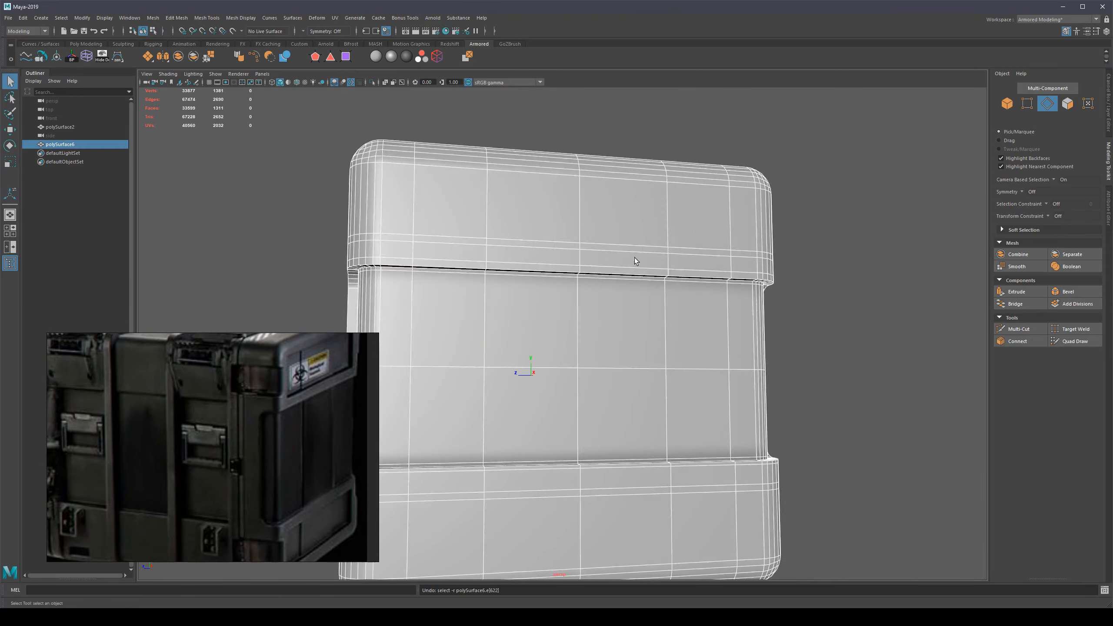
Step: Undo the groove's support loop edits and the end cap's mirroring
left_click_drag(622, 258, 596, 298, "alt")
key("ctrl+z")
key("ctrl+z")
key("ctrl+z")
key("ctrl+z")
key("ctrl+z")
key("ctrl+z")
key("ctrl+z")
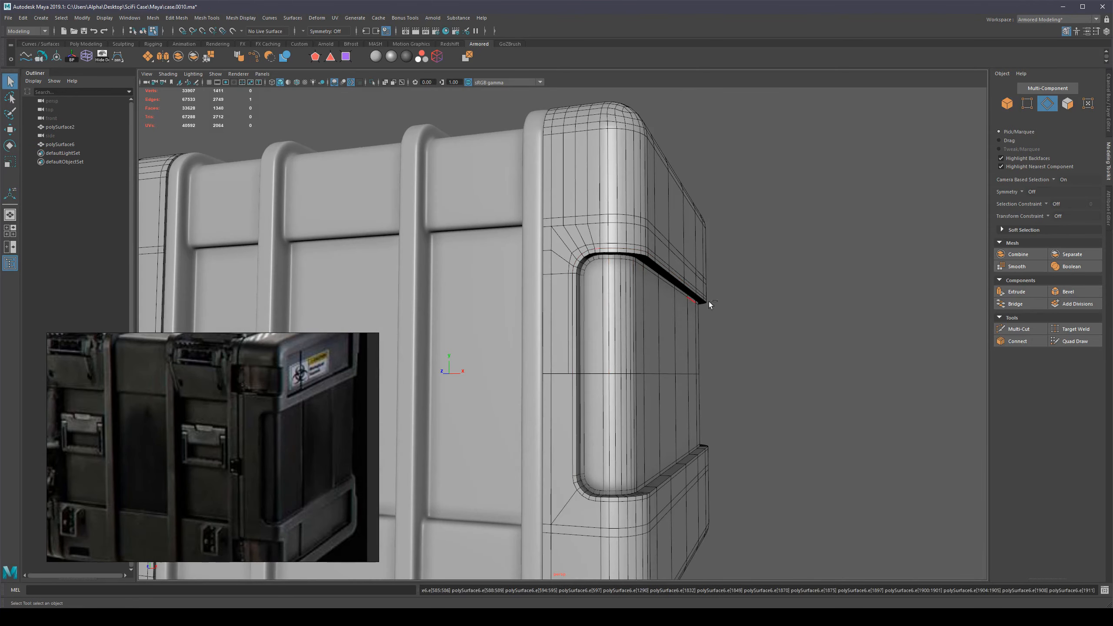
key("F8")
left_click_drag(656, 323, 721, 306, "alt")
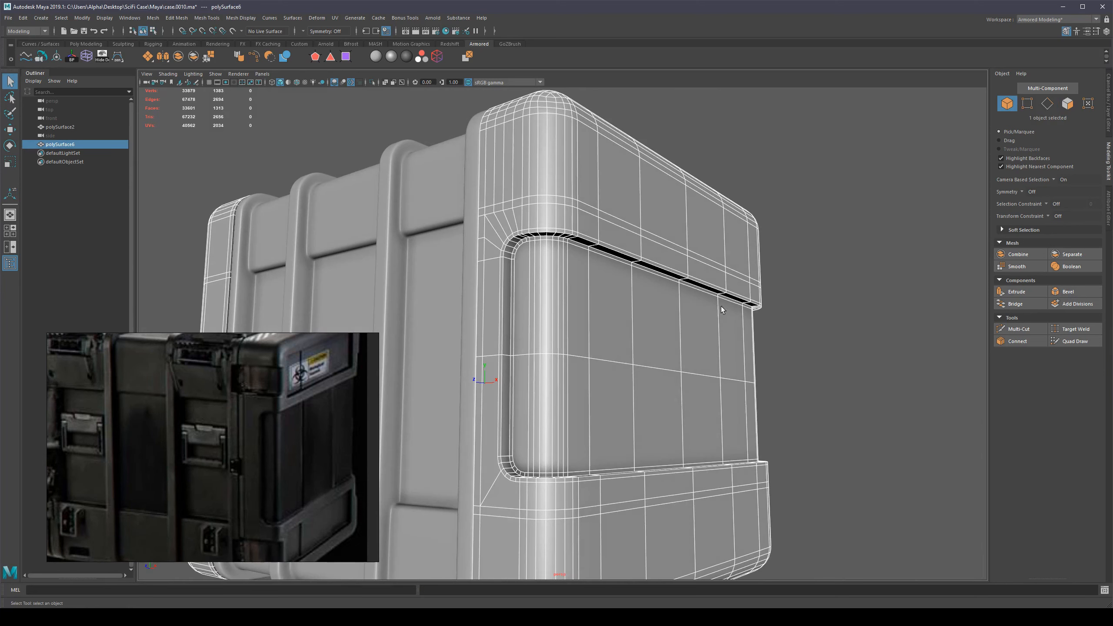
key("ctrl+y")
key("ctrl+z")
key("ctrl+z")
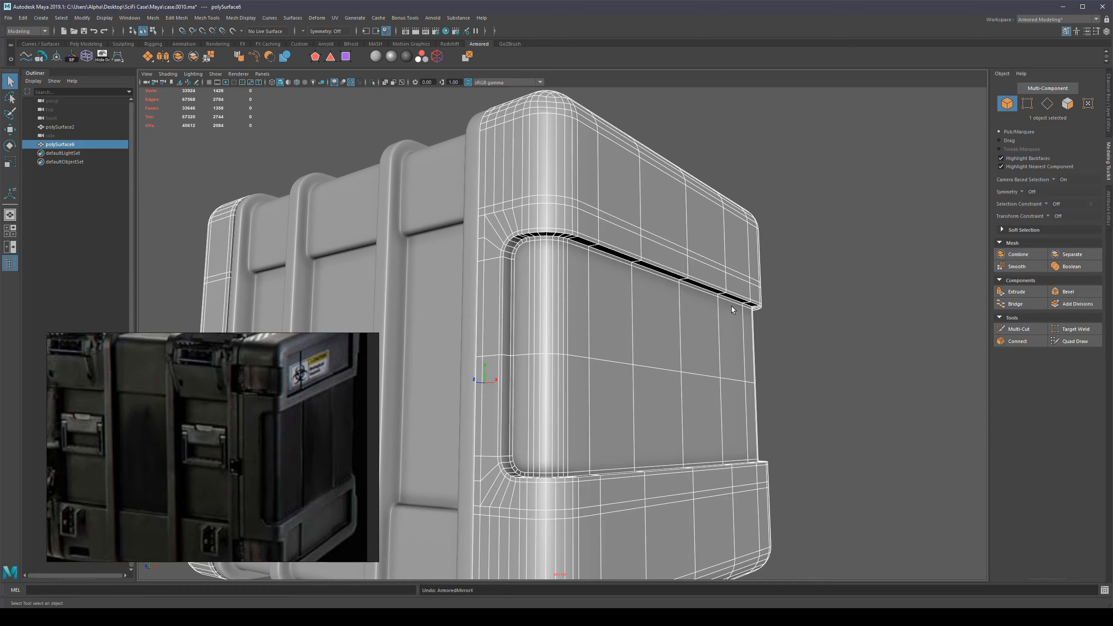
mouse_move(731, 306)
left_mouse_down("alt")
mouse_move(821, 272)
mouse_move(808, 289)
mouse_move(725, 291)
left_mouse_up("alt")
middle_click_drag(804, 292, 671, 305, "alt")
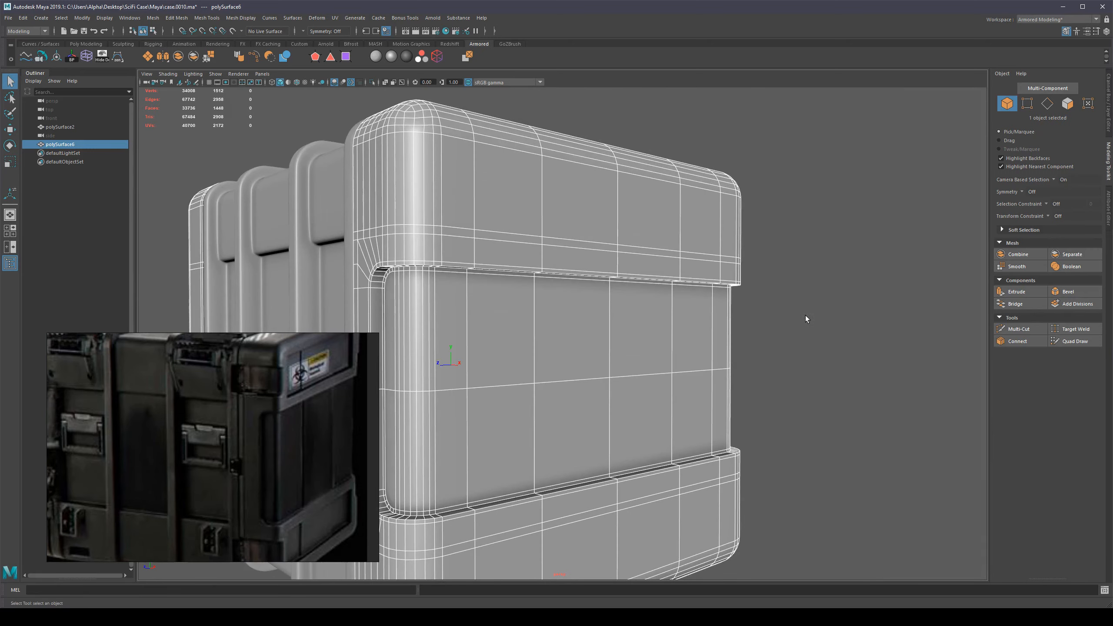
mouse_move(805, 315)
left_mouse_down("alt")
mouse_move(789, 306)
mouse_move(824, 312)
left_mouse_up("alt")
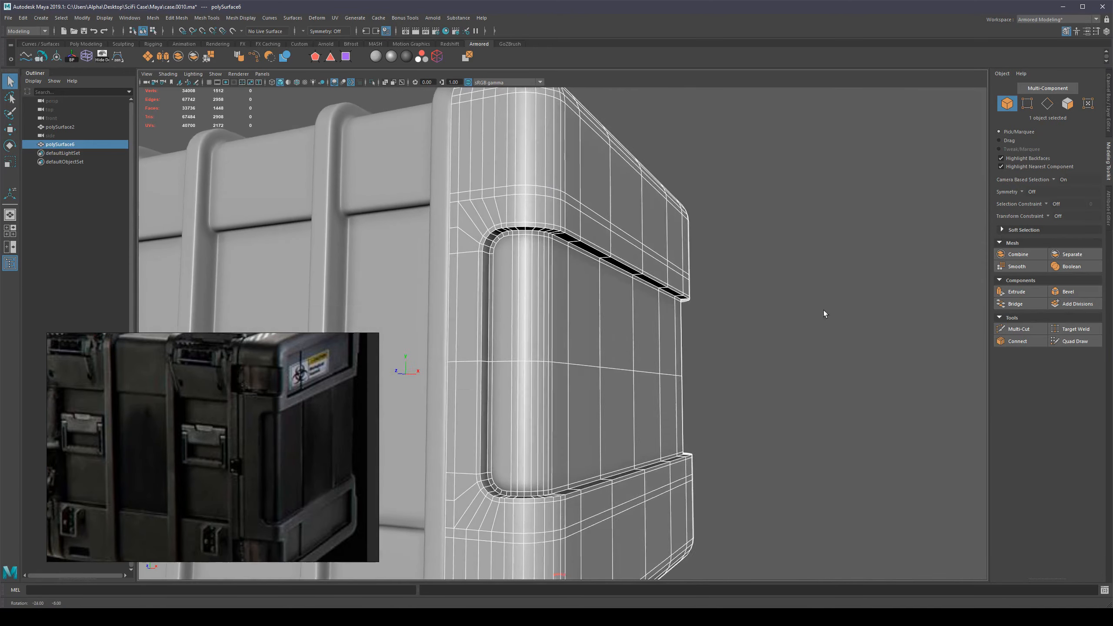
middle_click_drag(513, 221, 586, 262, "alt")
scroll(604, 254, "up", 3)
left_click_drag(604, 254, 662, 264, "alt")
middle_click_drag(665, 251, 595, 266, "alt")
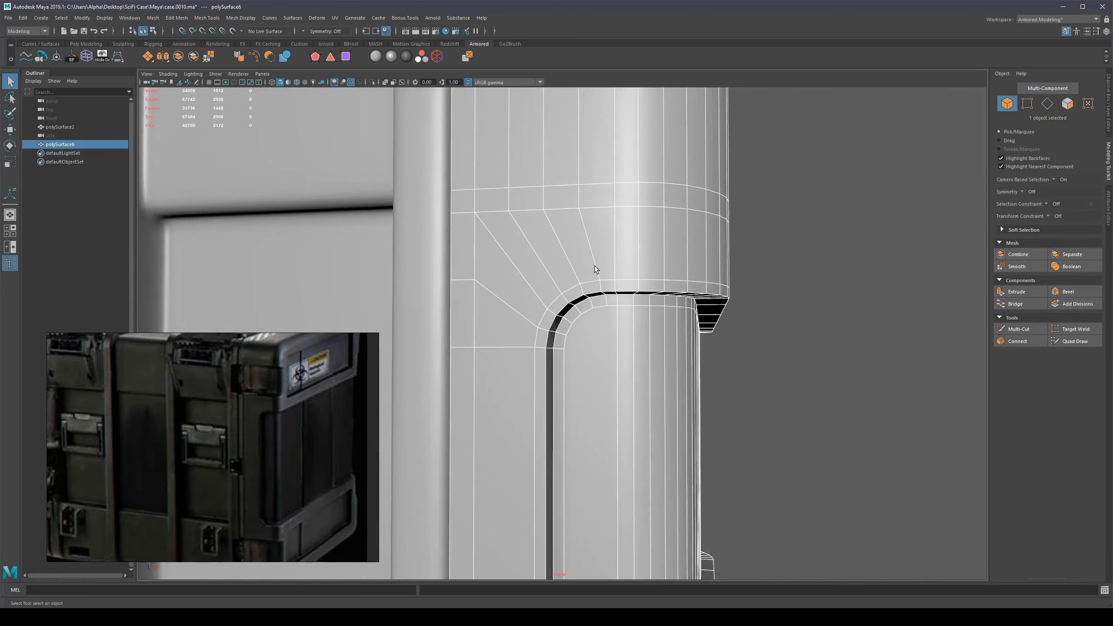
left_click_drag(595, 266, 653, 275, "alt")
key("ctrl+shift+x")
scroll(653, 275, "up", 3)
key("ctrl")
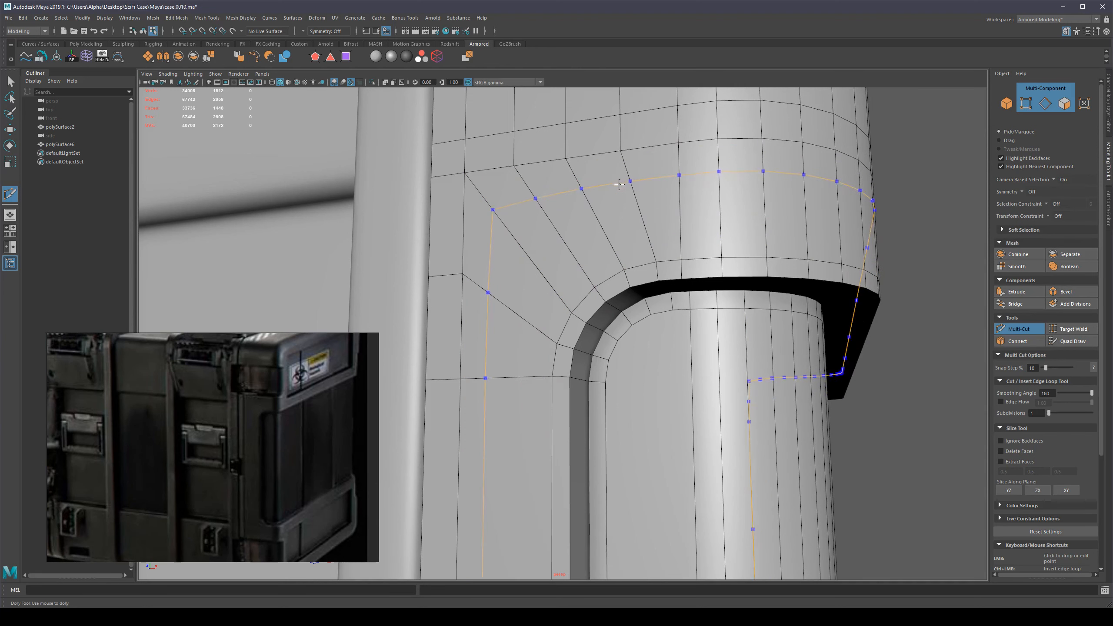
key("q")
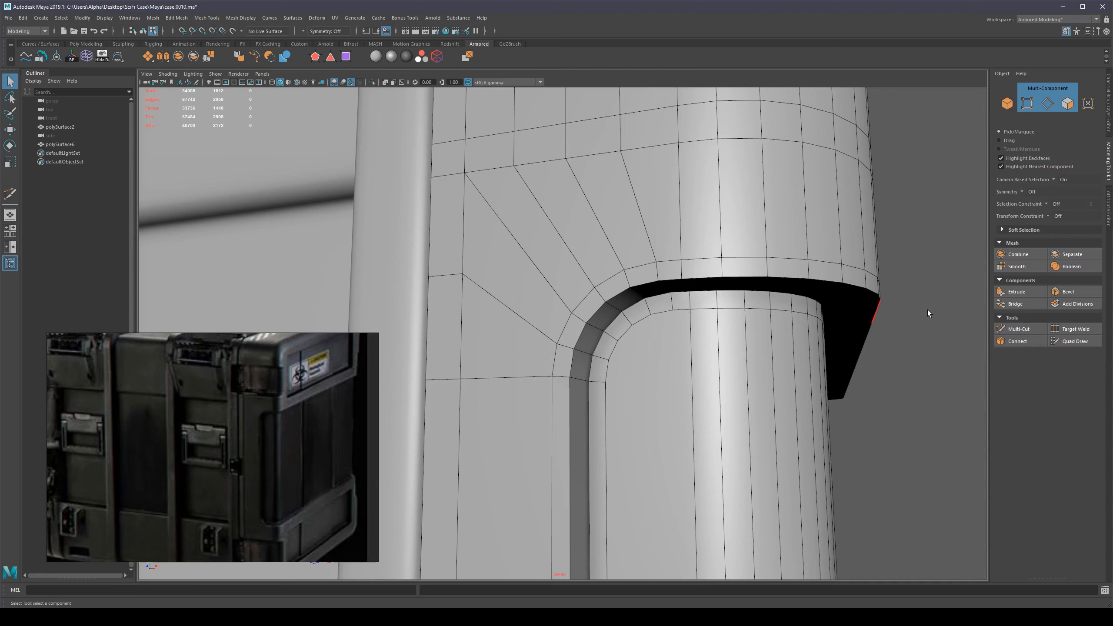
Step: Insert an edge loop around the groove through the edges radiating from its corner, keeping an equal distance from the edge
right_click_drag(693, 257, 737, 317, "shift")
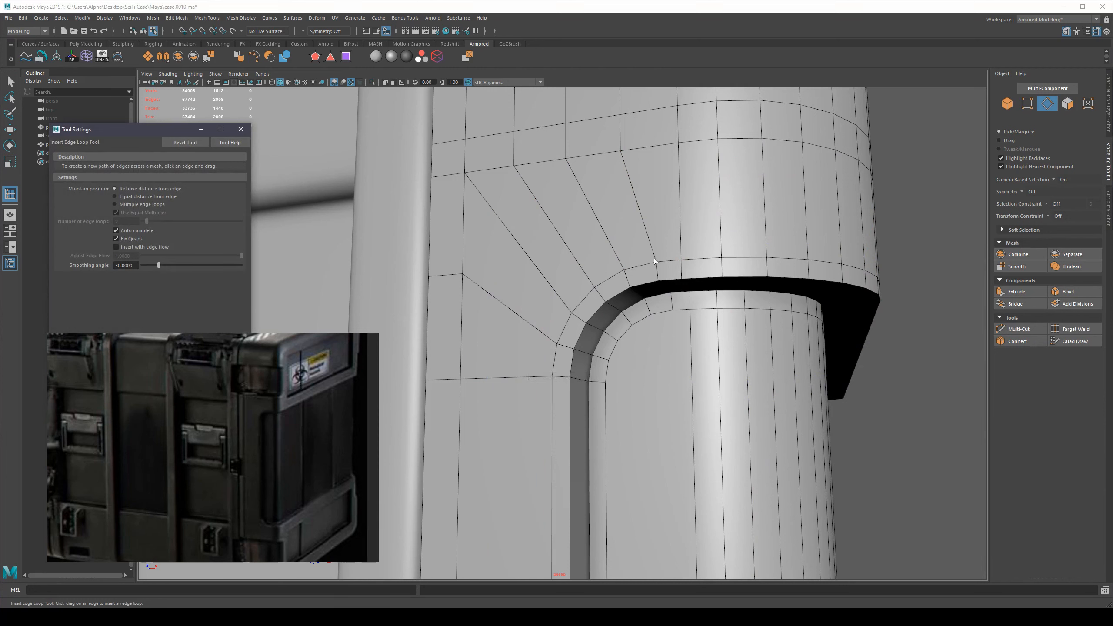
left_click_drag(653, 251, 626, 227)
left_click_drag(570, 179, 571, 179)
key("ctrl+z")
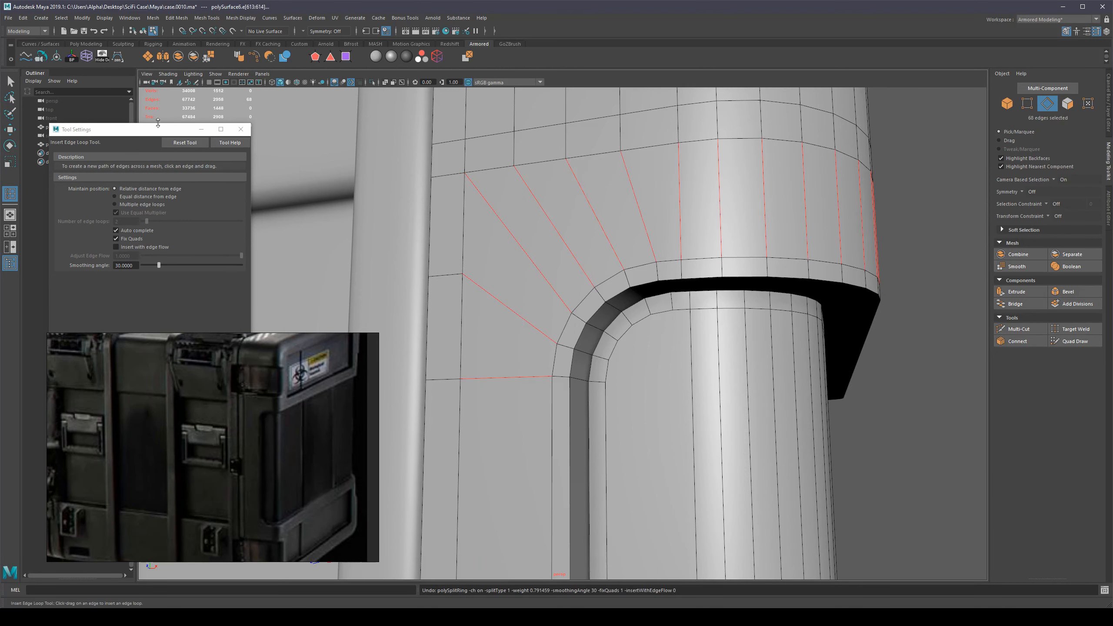
mouse_move(156, 129)
left_mouse_down()
mouse_move(502, 113)
mouse_move(175, 127)
left_mouse_up()
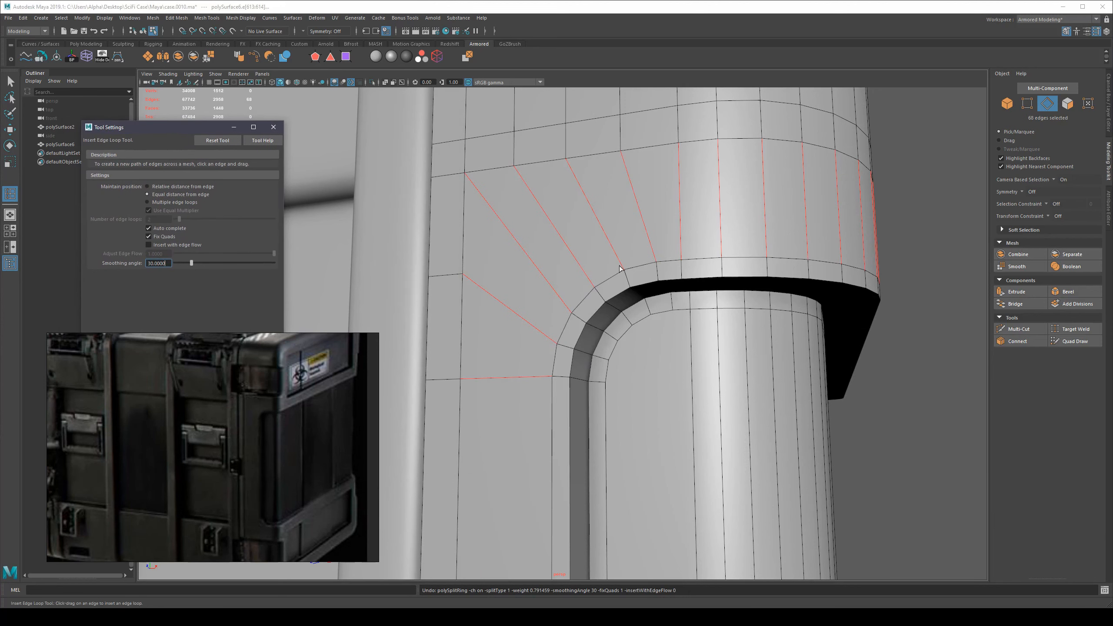
left_click_drag(656, 256, 623, 230)
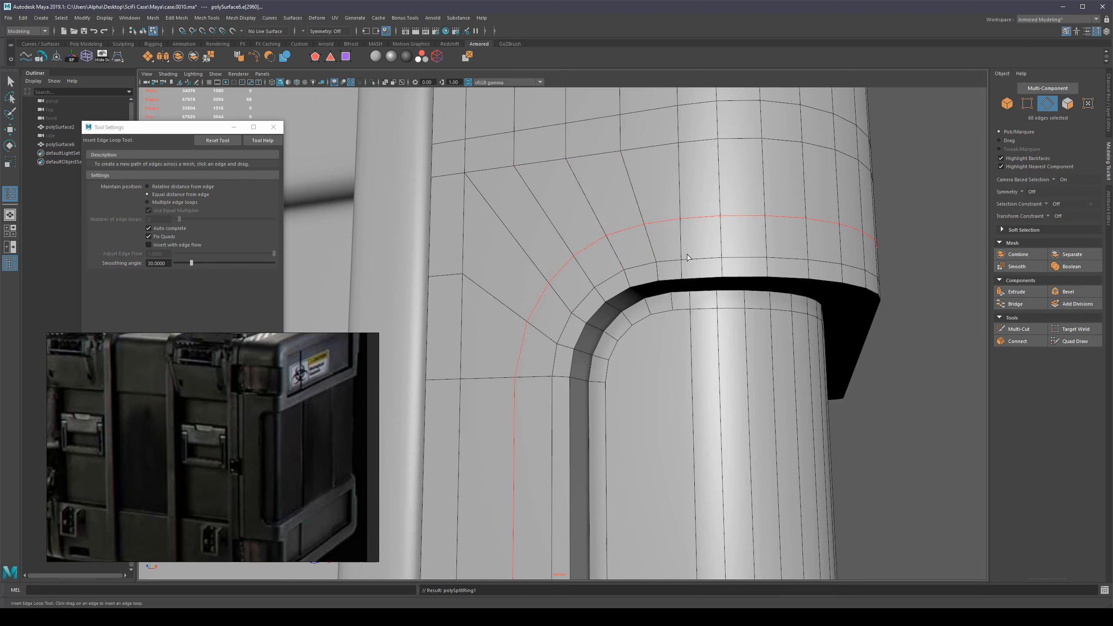
Step: Delete the tight support loop directly outside the groove's rim
left_click_drag(687, 256, 576, 278, "alt")
key("q")
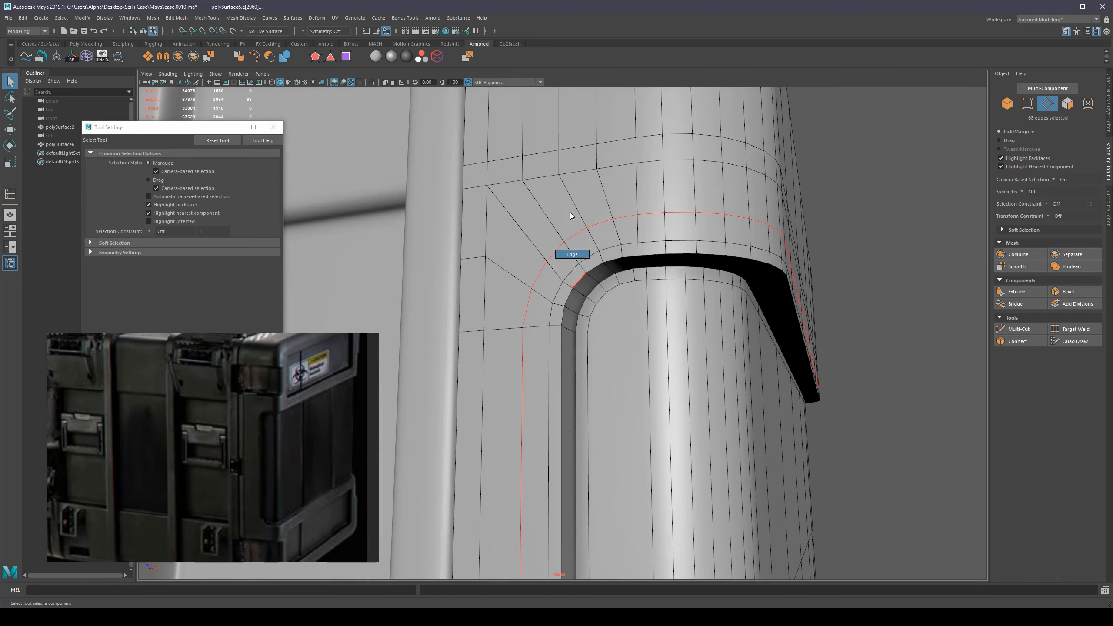
double_click(593, 256)
key("ctrl+Delete")
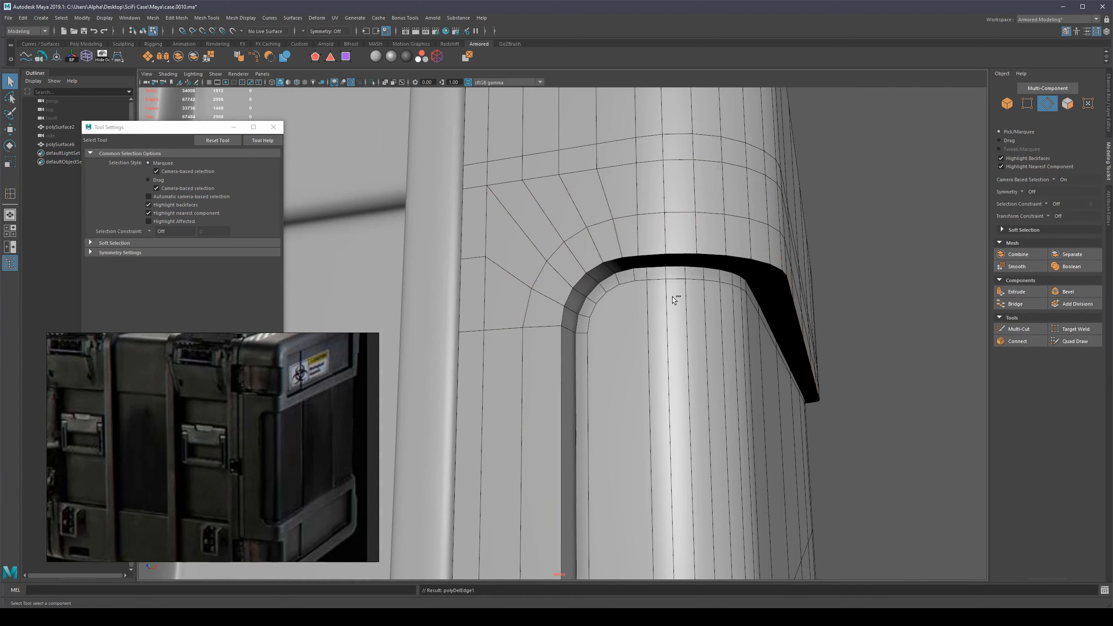
Step: Bevel the edge loop along the groove's rim with 2 segments and a fraction of 0.52
left_click(611, 262)
double_click(611, 262)
mouse_move(612, 261)
left_mouse_down("alt")
mouse_move(602, 268)
mouse_move(541, 207)
mouse_move(602, 260)
left_mouse_up("alt")
key("ctrl+b")
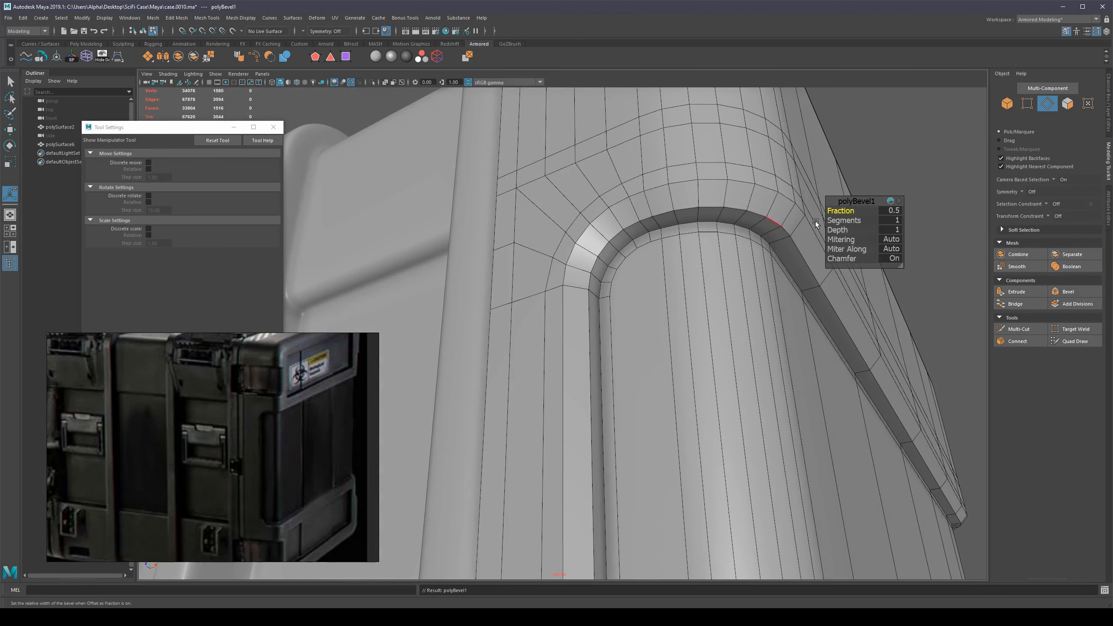
left_click_drag(840, 210, 755, 220)
left_click_drag(847, 220, 852, 221)
right_click_drag(852, 221, 825, 235, "alt")
left_click_drag(852, 211, 723, 259)
scroll(666, 353, "down", 1)
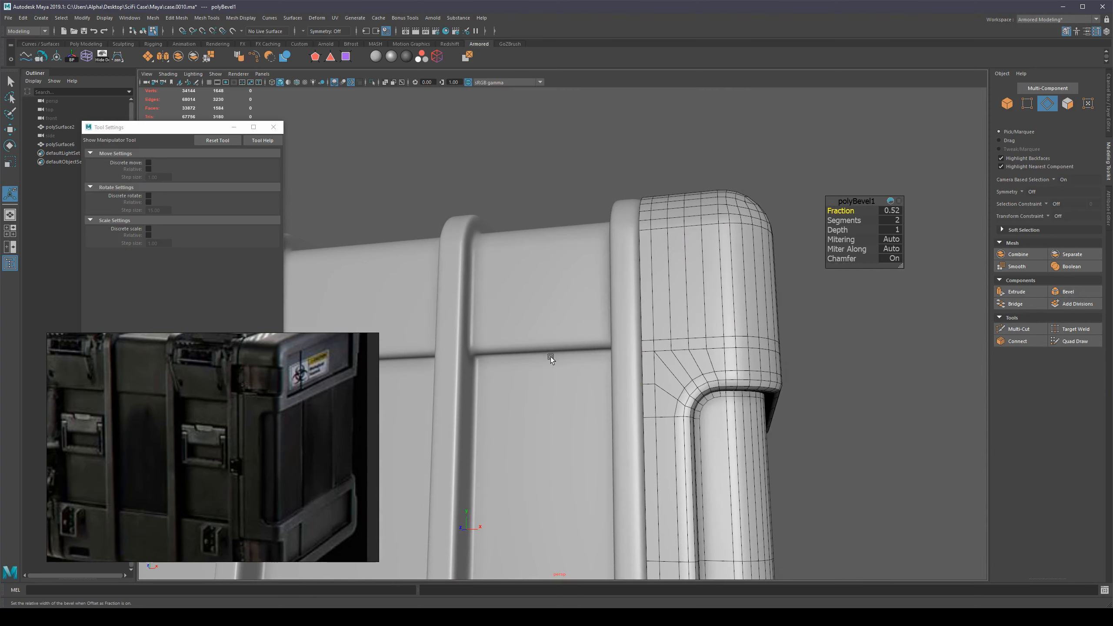
Step: Turn off smooth preview on the ribbed case body and check the end cap's bevelled groove with and without smoothing
right_click_drag(522, 335, 523, 303)
key("1")
left_click(888, 337)
left_click_drag(888, 337, 719, 341, "alt")
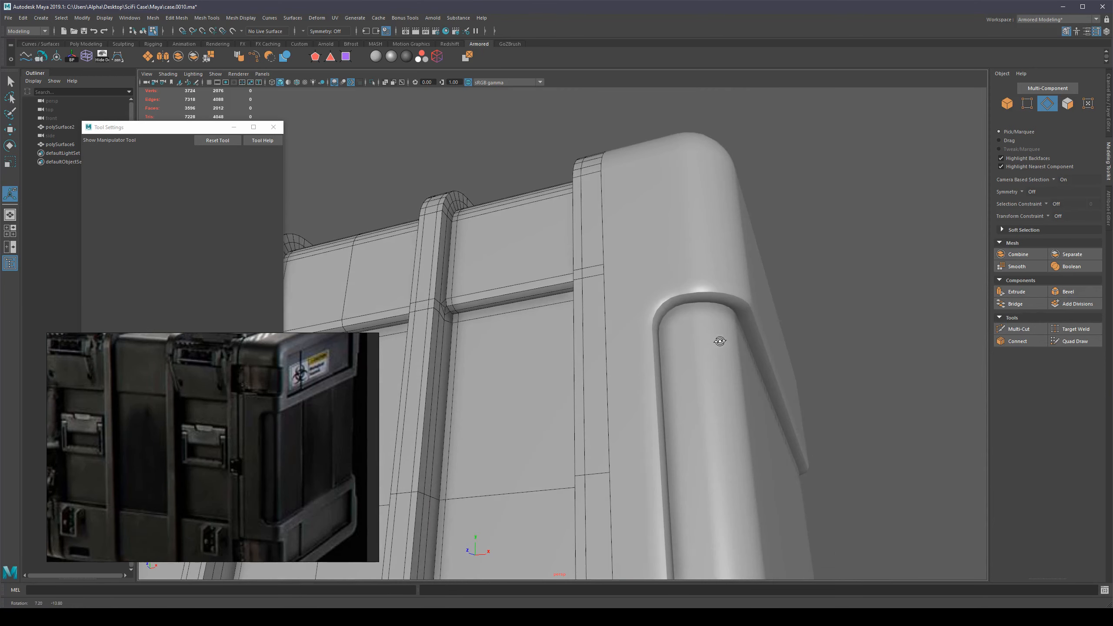
right_click_drag(720, 341, 728, 290)
left_click_drag(727, 292, 840, 274, "alt")
left_click(840, 274)
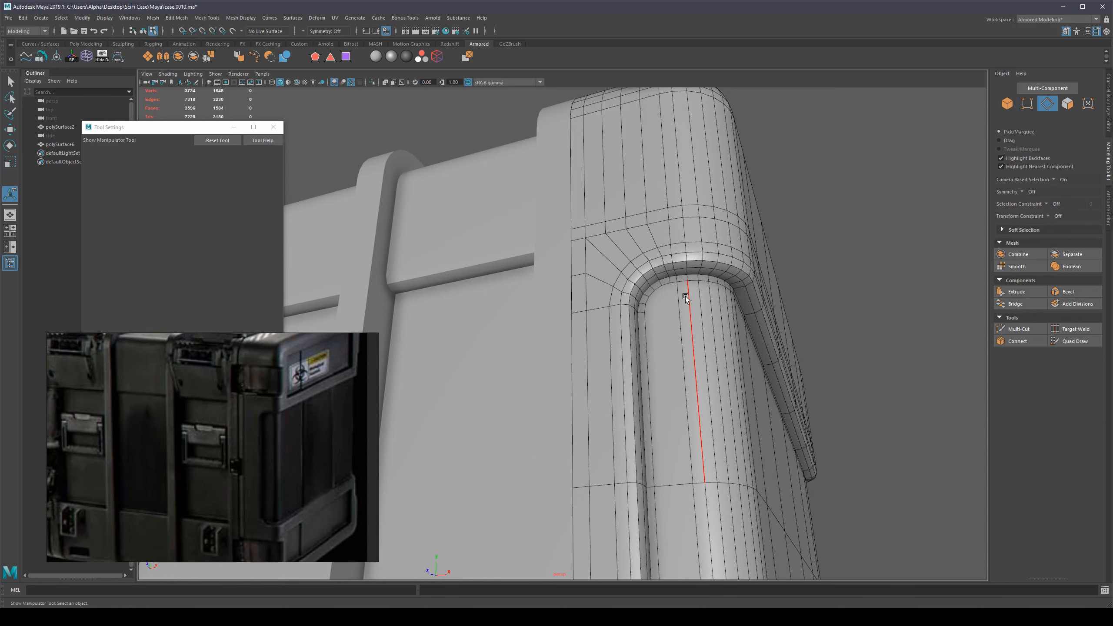
Step: Set the end cap's groove bevel to a fraction of 0.57 and its Miter Along option to Edge
middle_click_drag(705, 193, 676, 200, "alt")
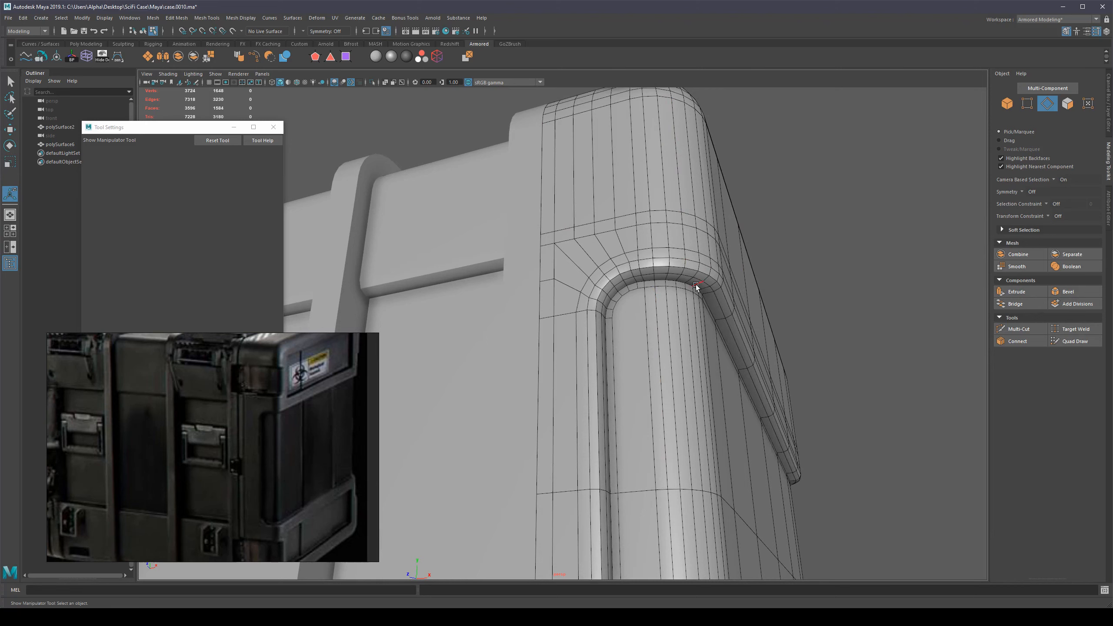
right_click_drag(696, 286, 711, 277)
key("t")
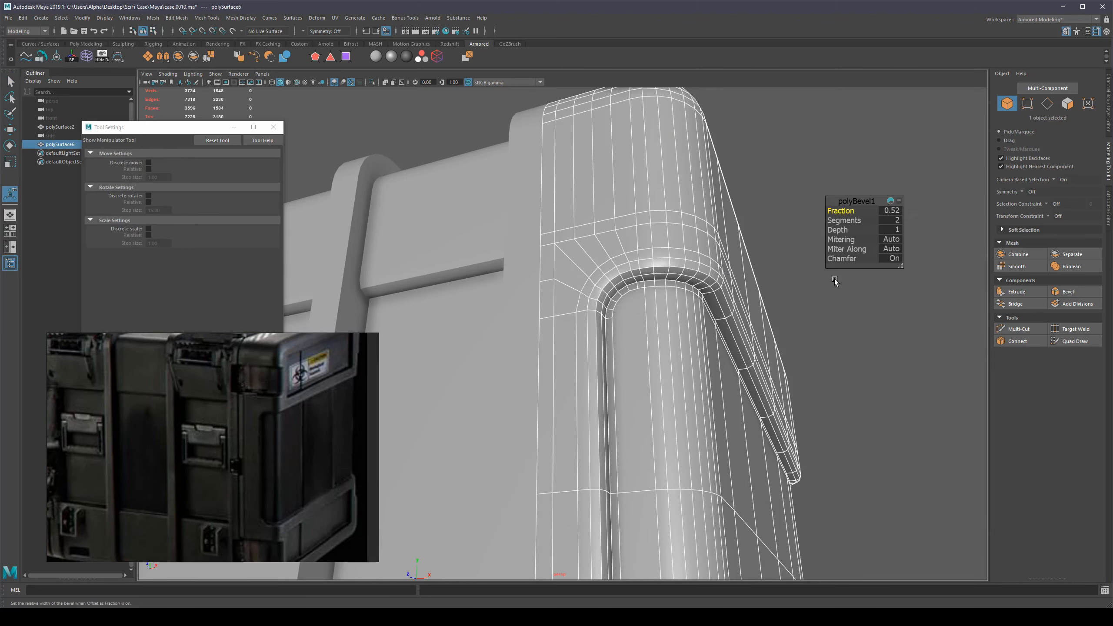
left_click_drag(736, 225, 715, 219, "alt")
right_click_drag(715, 219, 739, 252, "alt")
left_click_drag(739, 252, 788, 245, "alt")
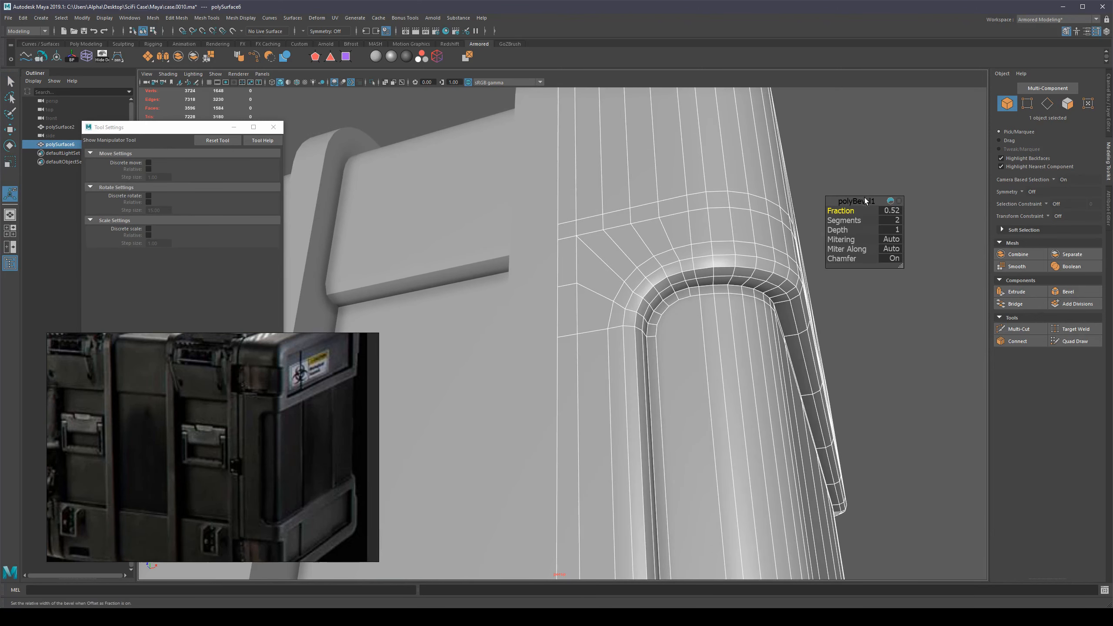
left_click_drag(865, 198, 867, 228)
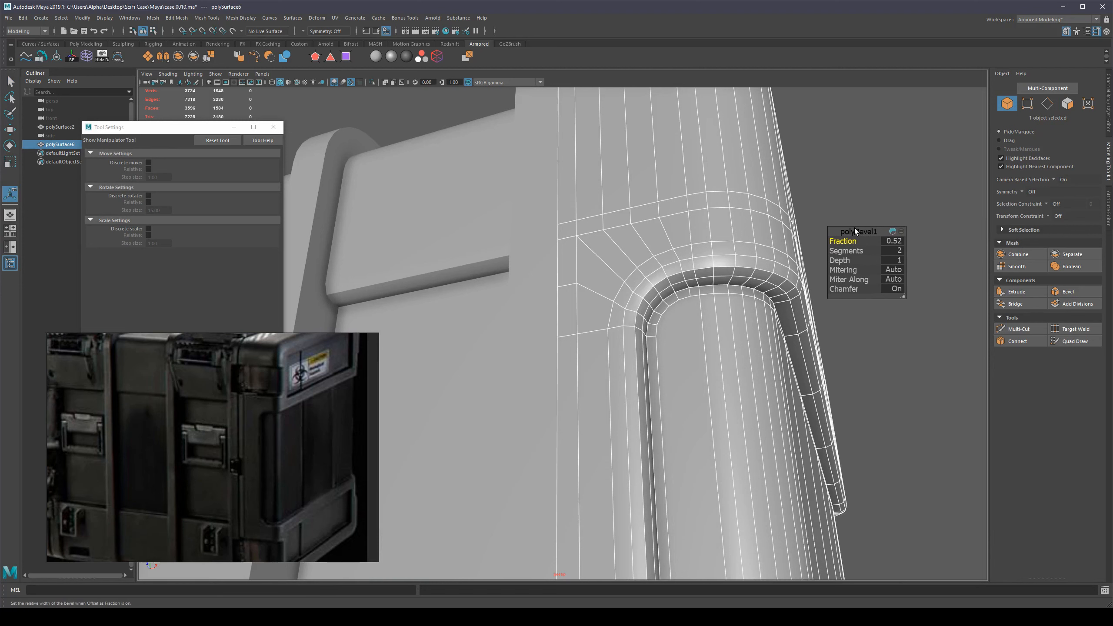
left_click_drag(805, 195, 786, 230, "alt")
left_click_drag(853, 242, 855, 242)
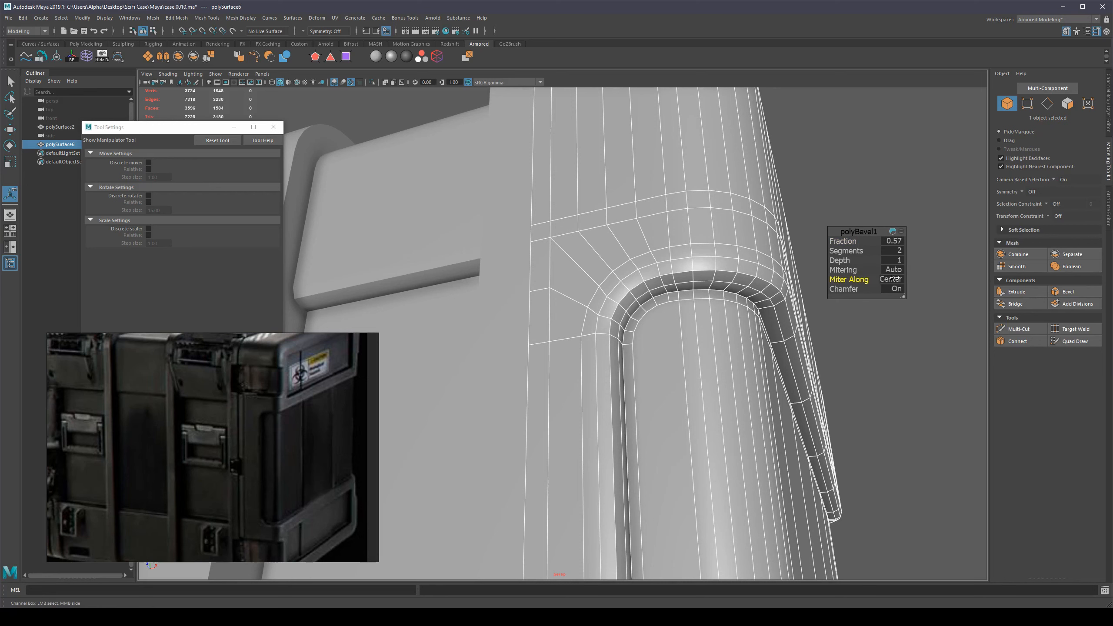
left_click_drag(893, 279, 934, 275)
Step: Turn on smooth preview for the end cap in object mode and check the bevelled groove from a distance
scroll(728, 281, "down", 5)
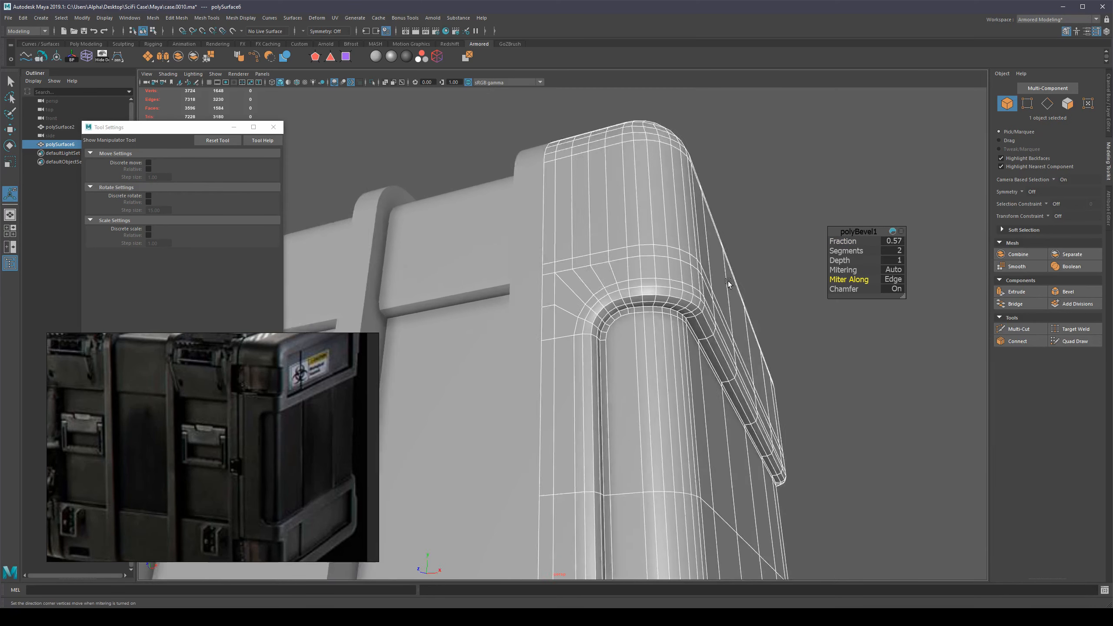
key("q")
right_click_drag(637, 329, 705, 300)
scroll(745, 307, "down", 3)
key("3")
left_click(754, 312)
scroll(701, 333, "down", 6)
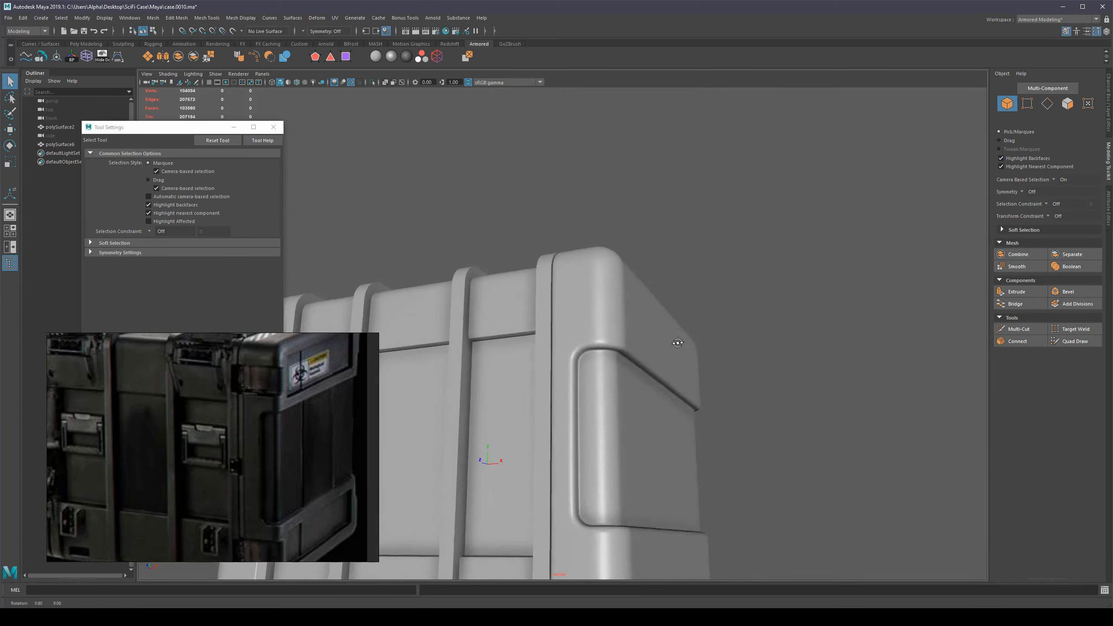
Step: Turn on smooth preview for the ribbed case body and review the whole case from several angles
left_click_drag(675, 299, 646, 331, "alt")
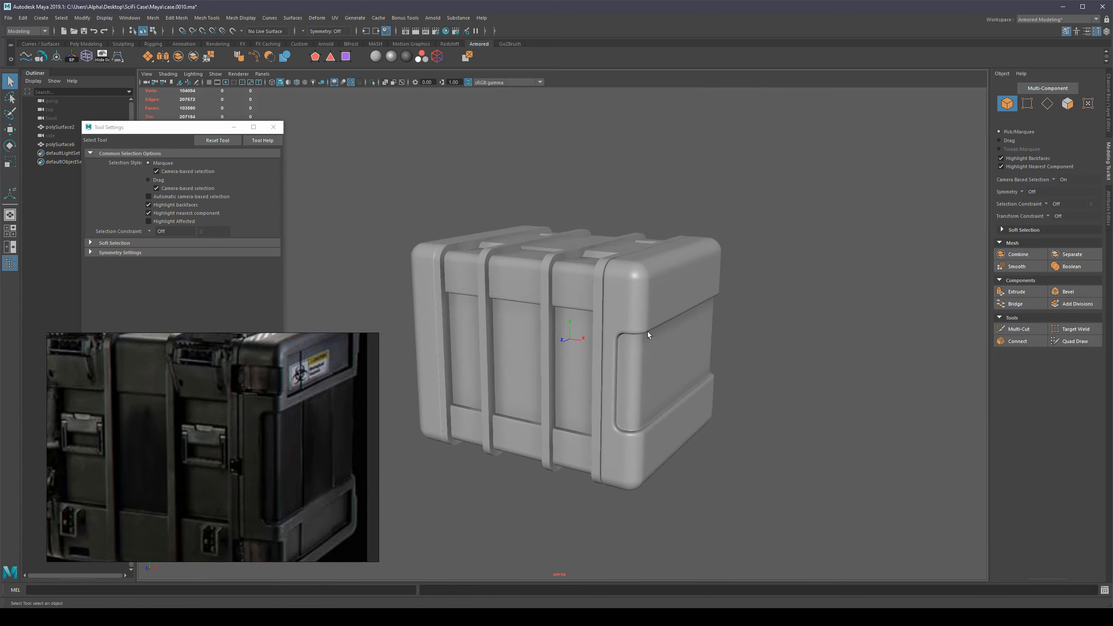
scroll(666, 361, "up", 3)
left_click(543, 314)
key("3")
left_click(850, 322)
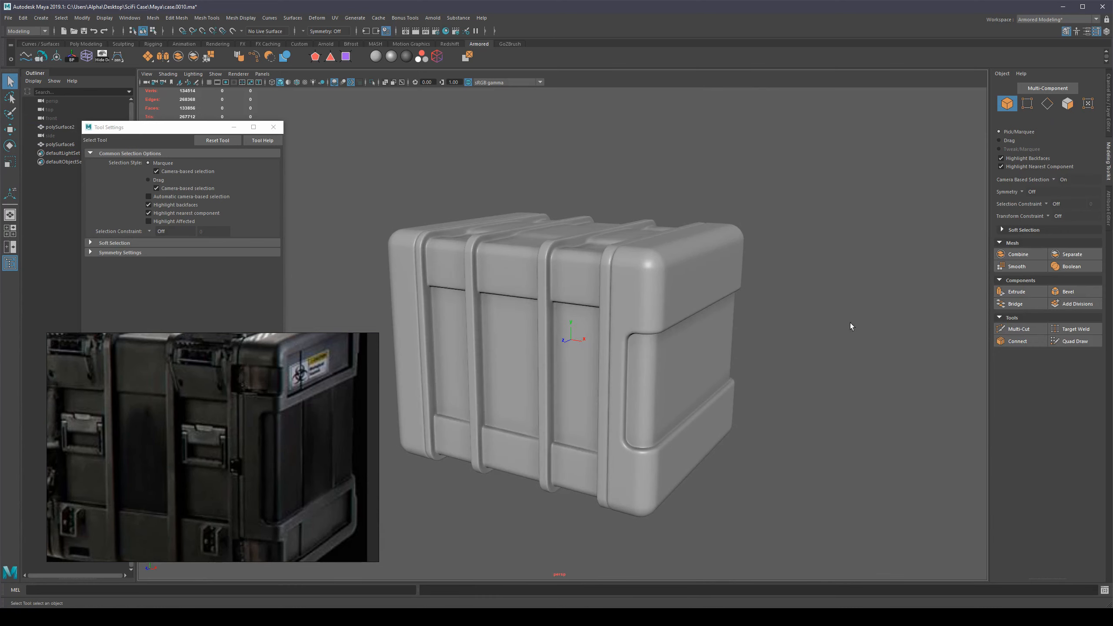
left_click_drag(659, 412, 635, 449, "alt")
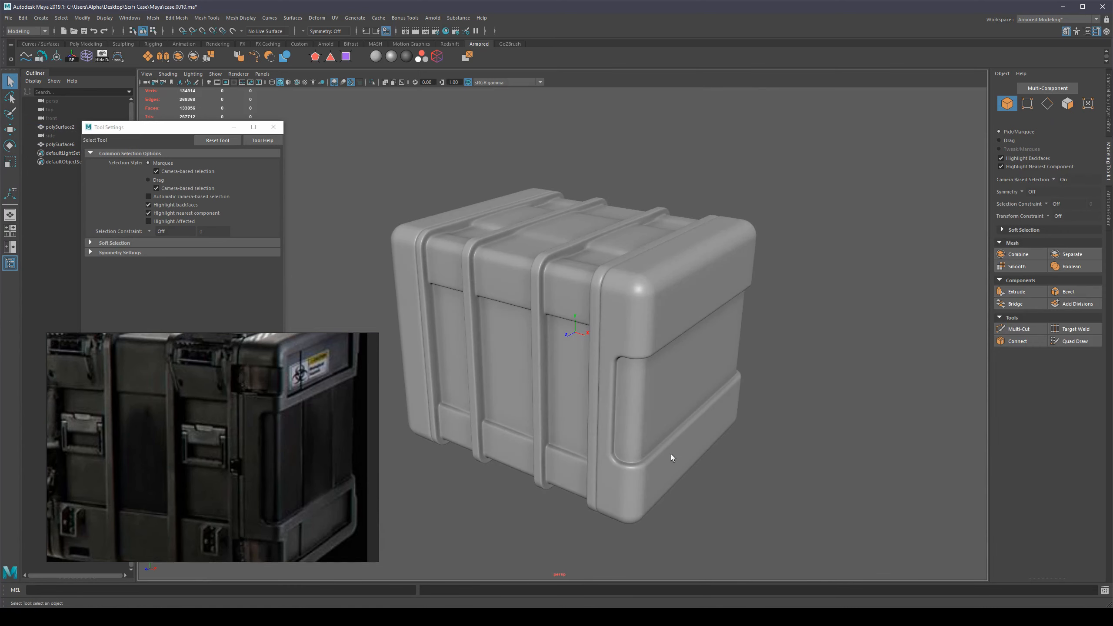
mouse_move(748, 397)
left_mouse_down("alt")
mouse_move(750, 410)
mouse_move(756, 393)
left_mouse_up("alt")
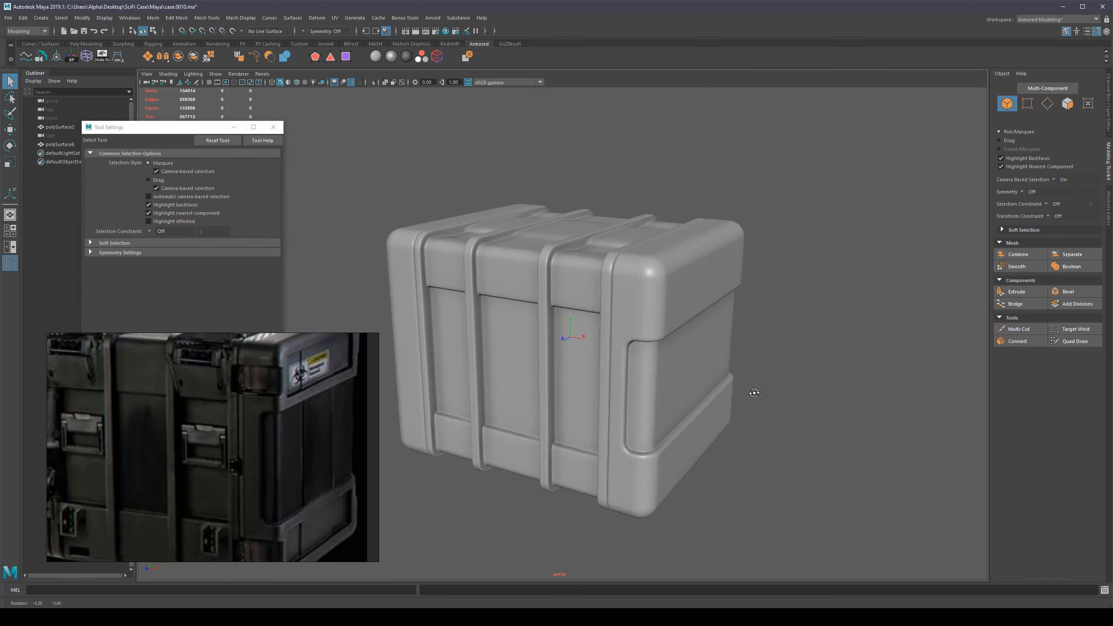
right_click_drag(755, 393, 705, 387, "alt")
mouse_move(700, 386)
left_mouse_down("alt")
mouse_move(687, 390)
mouse_move(711, 374)
left_mouse_up("alt")
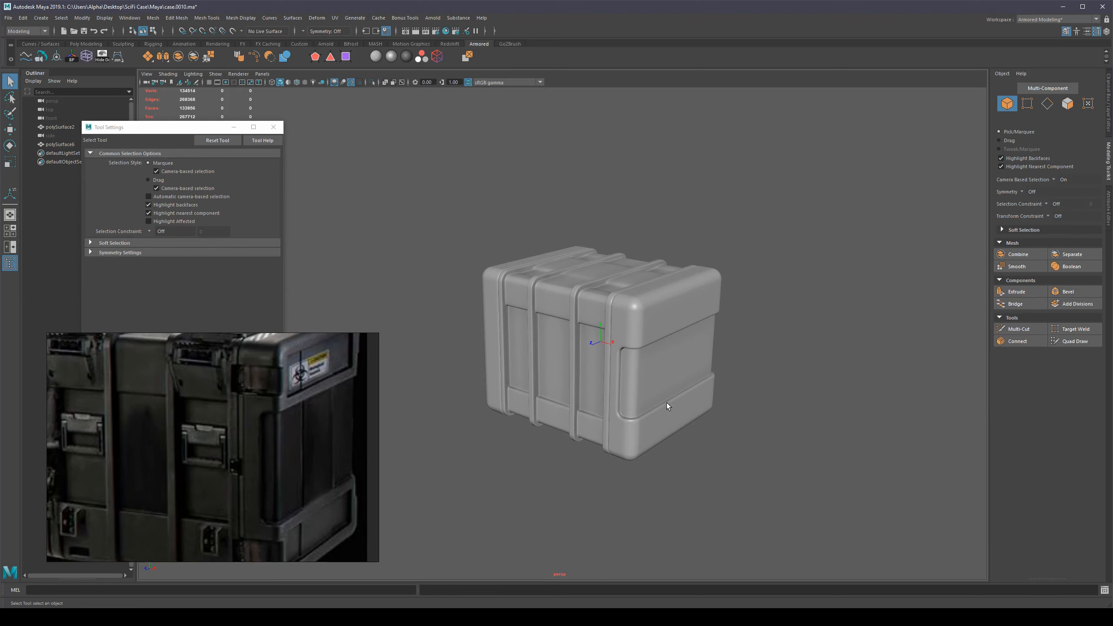
left_click_drag(736, 396, 702, 357, "alt")
Step: Turn off smooth preview on the end cap and examine the topology around the groove's upper corner
left_click(703, 356)
right_click_drag(703, 356, 846, 370, "alt")
left_click_drag(846, 370, 633, 230, "alt")
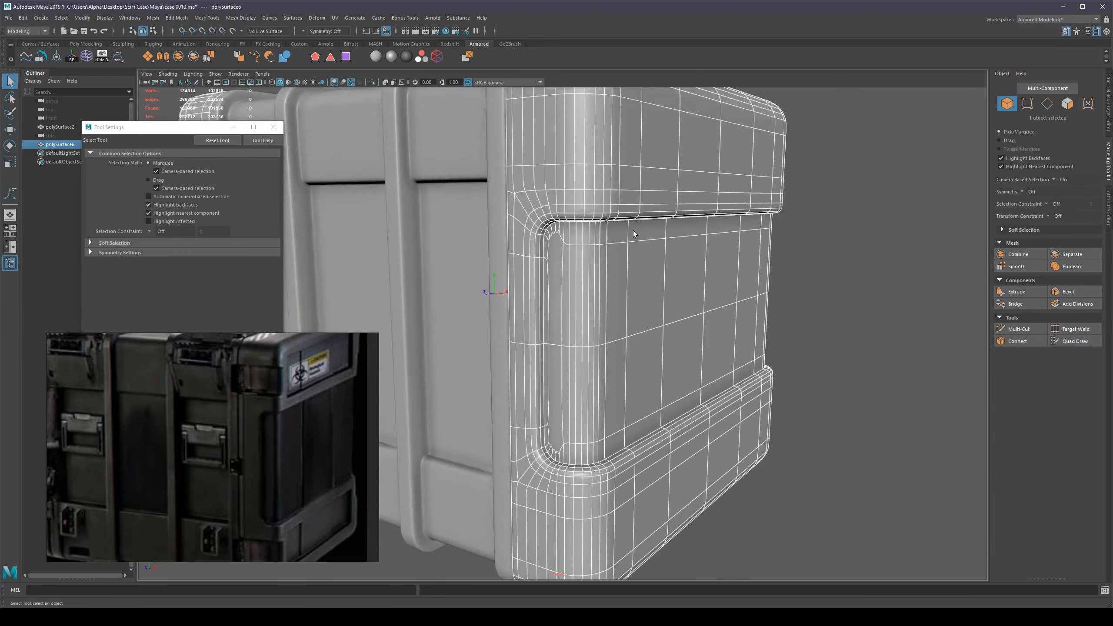
key("1")
right_click_drag(548, 230, 599, 229, "alt")
left_click_drag(599, 229, 658, 233, "alt")
middle_click_drag(658, 232, 644, 290, "alt")
right_click_drag(573, 244, 620, 244, "alt")
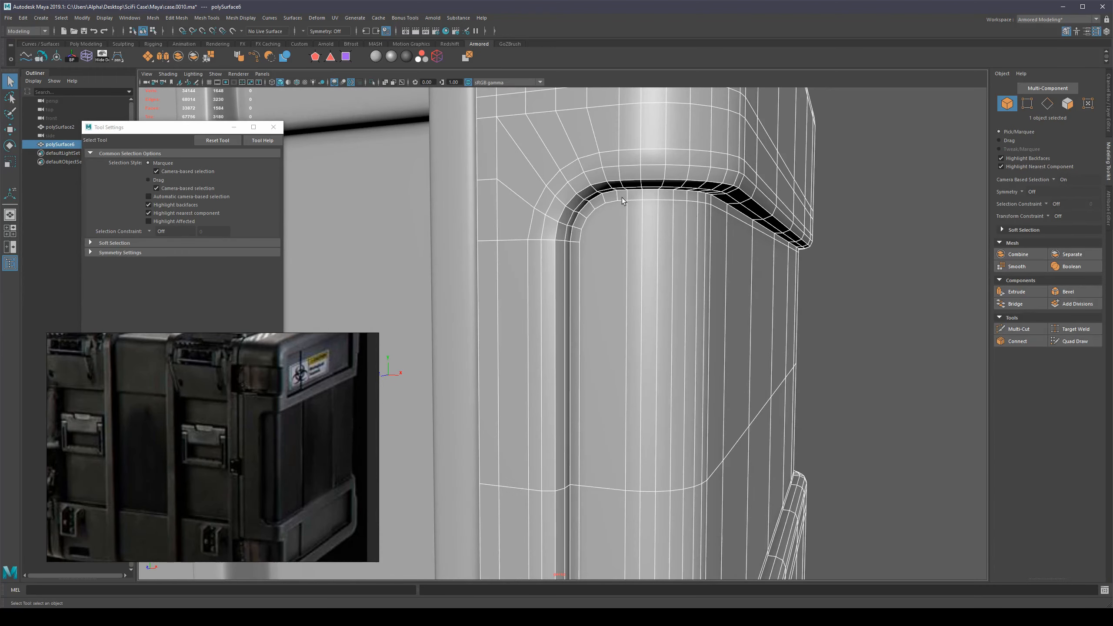
left_click_drag(617, 212, 636, 203, "alt")
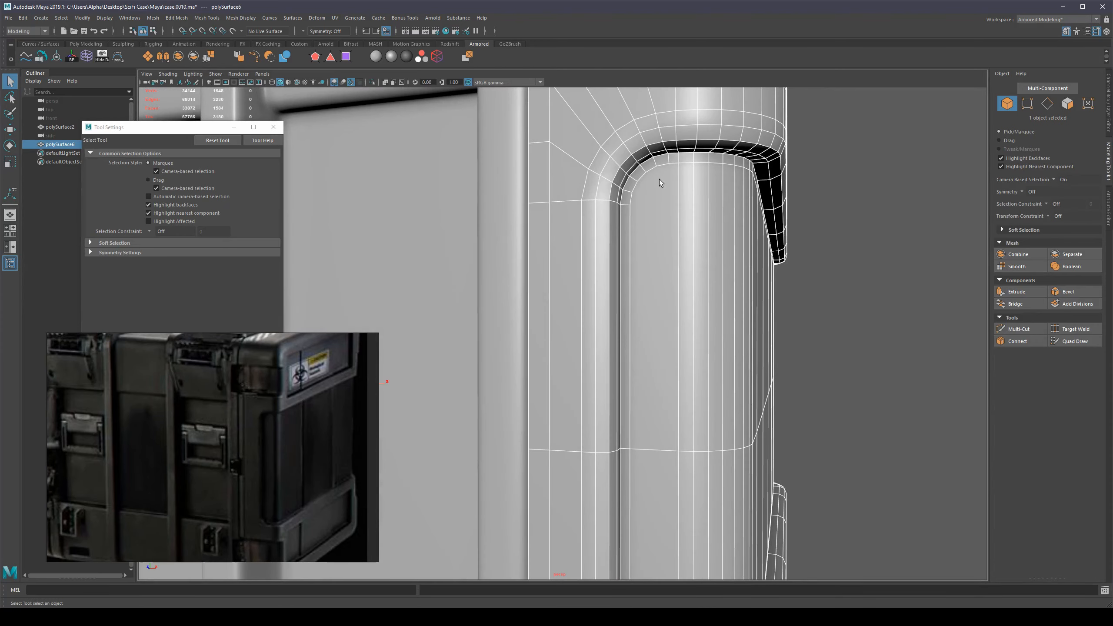
Step: Restore the end cap's smooth preview, deselect it and check the groove from farther away
scroll(647, 197, "down", 2)
left_click(771, 276)
scroll(772, 281, "down", 3)
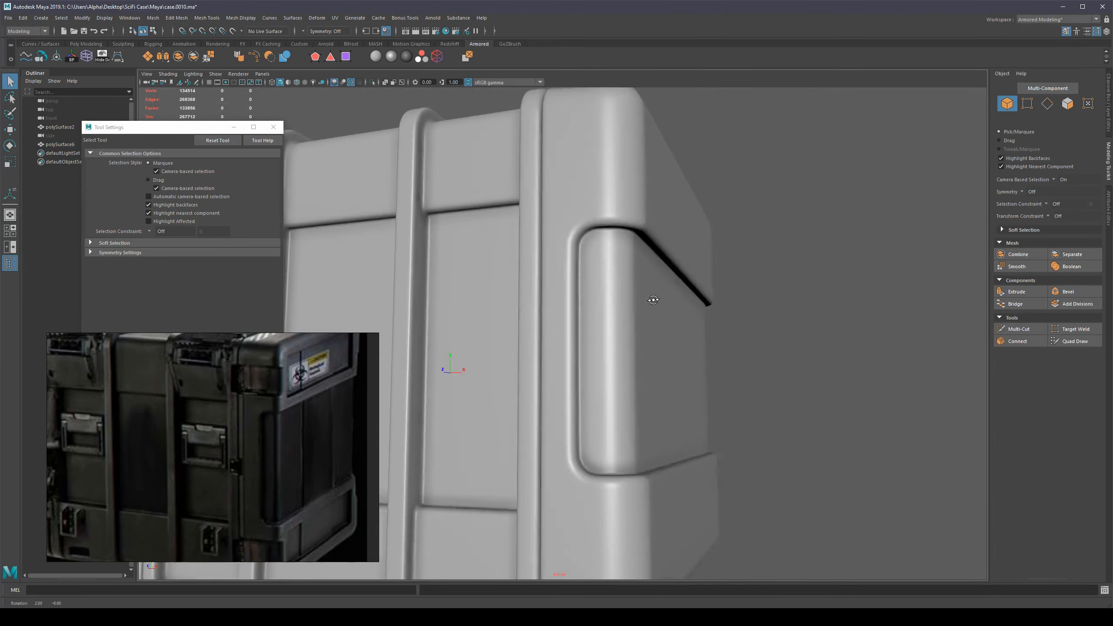
left_click_drag(771, 280, 701, 296, "alt")
scroll(661, 305, "down", 4)
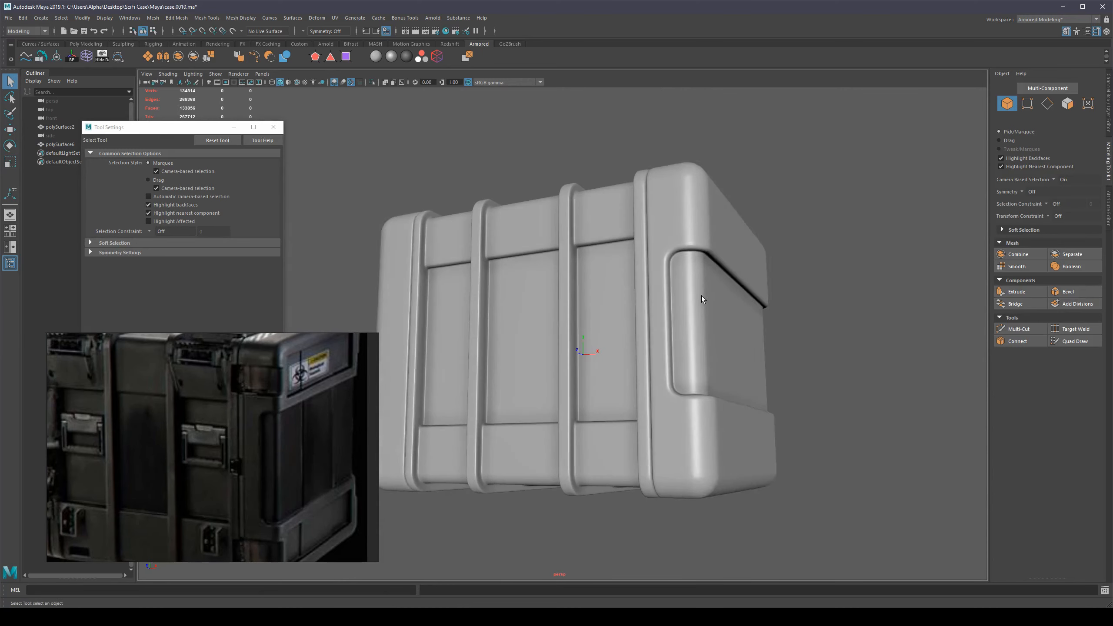
Step: Turn off smooth preview on the end cap and select two faces on the recessed panel inside the groove
left_click(710, 288)
scroll(718, 274, "up", 3)
key("1")
key("F11")
left_click(765, 259)
left_click(771, 327, "shift")
scroll(772, 327, "down", 3)
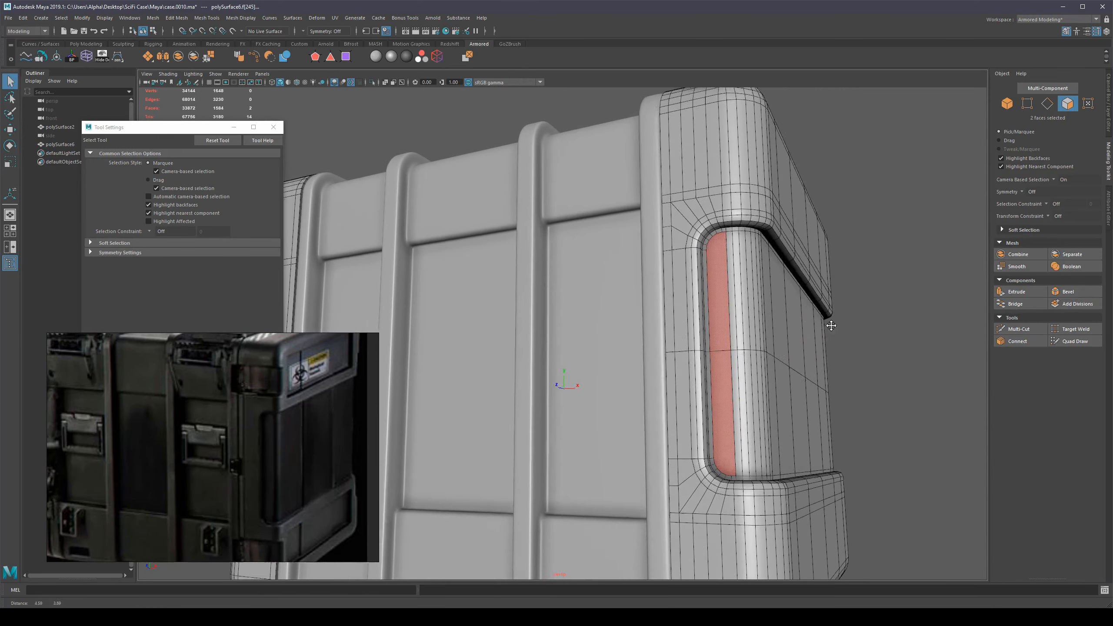
scroll(822, 329, "down", 2)
left_click_drag(767, 362, 740, 344, "alt")
middle_click_drag(787, 265, 741, 280, "alt")
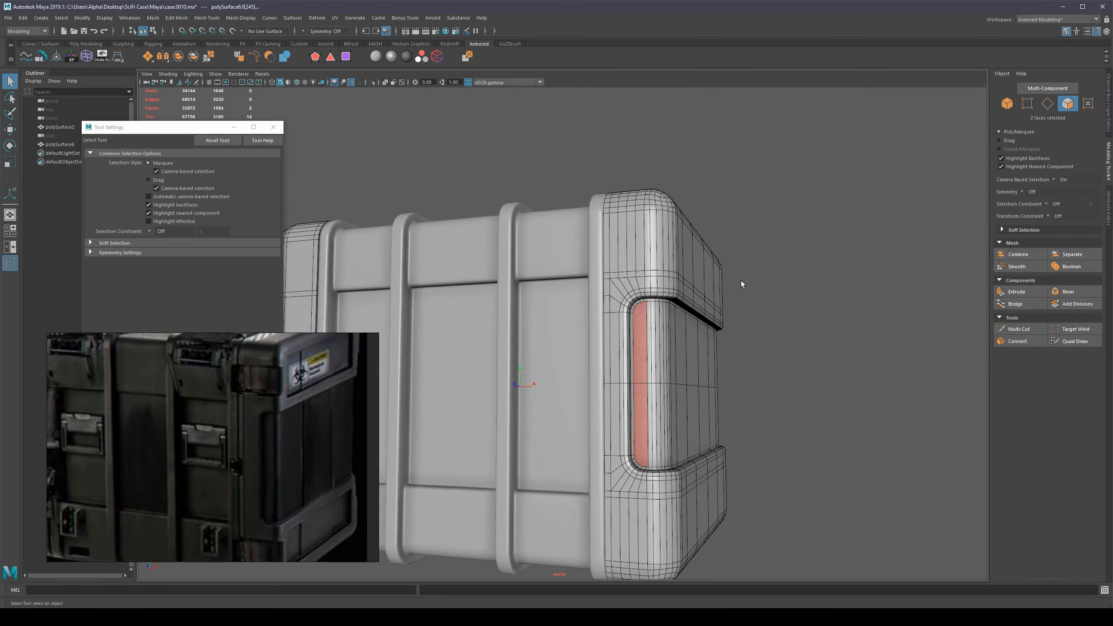
Step: Soften the edge loop along the rim of the end cap's groove and return to object mode
scroll(745, 284, "up", 5)
right_click_drag(755, 295, 767, 234)
left_click_drag(842, 311, 709, 226, "alt")
double_click(722, 219)
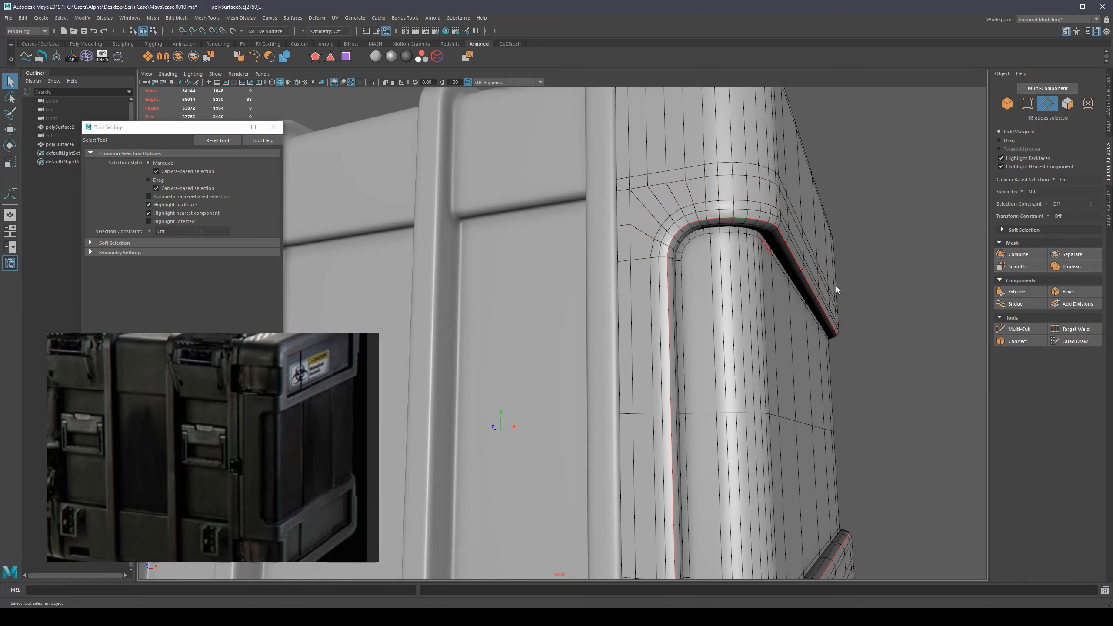
right_click_drag(761, 227, 838, 225, "shift")
key("F8")
scroll(911, 212, "down", 3)
left_click(912, 212)
Step: Compare the end cap's groove shading with screen space ambient occlusion on and off
left_click_drag(723, 354, 771, 339, "alt")
scroll(734, 356, "down", 3)
left_click_drag(843, 351, 718, 311, "alt")
scroll(744, 342, "up", 8)
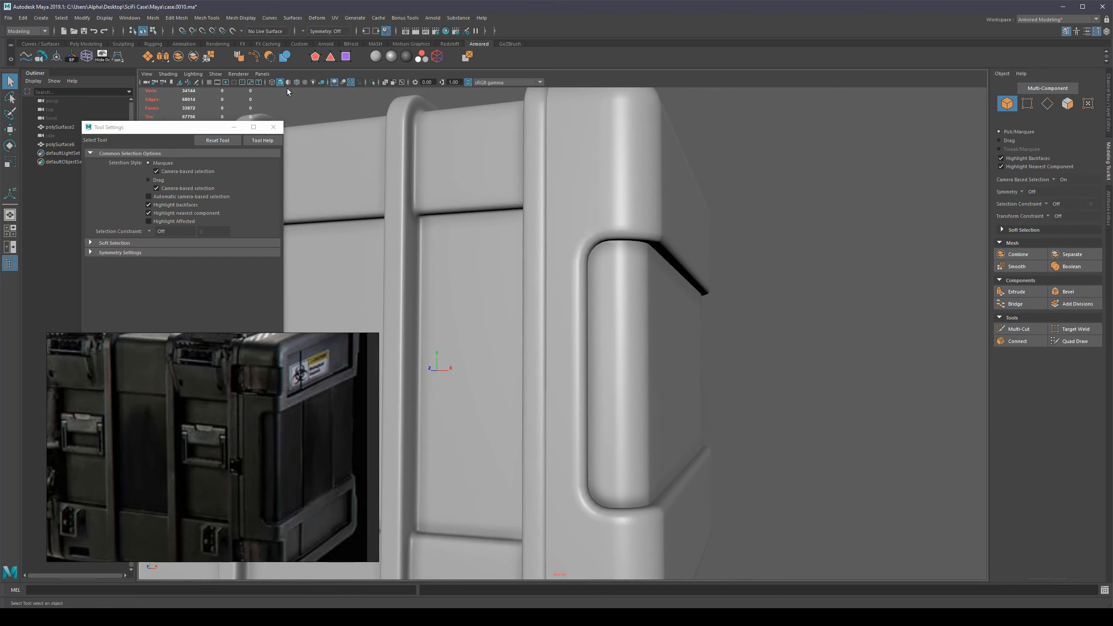
left_click(333, 83)
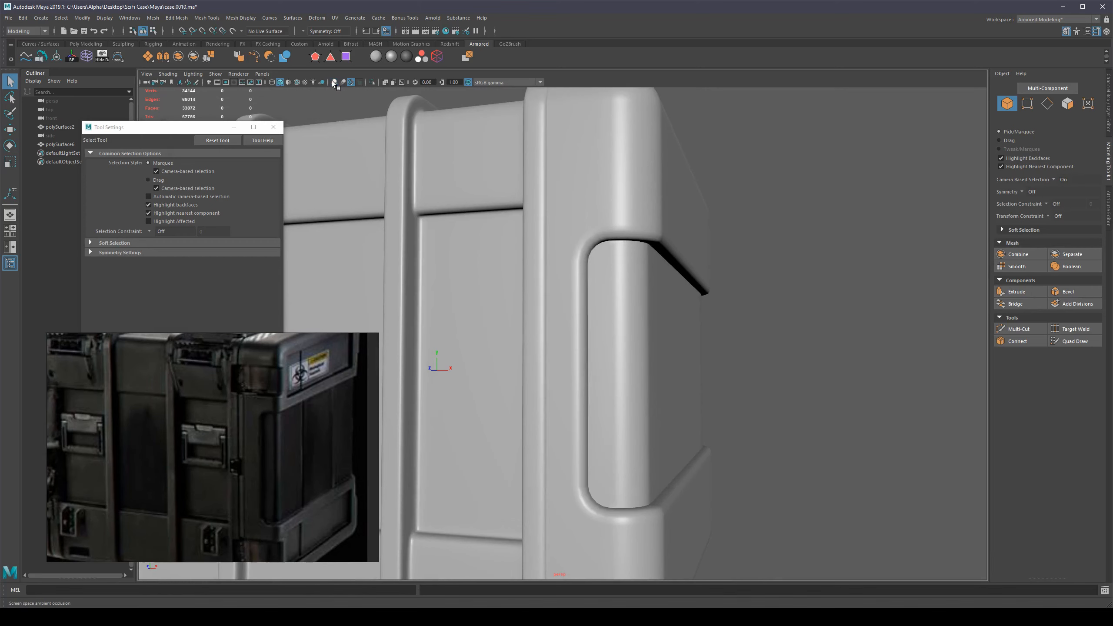
left_click(333, 82)
left_click(333, 81)
left_click(333, 81)
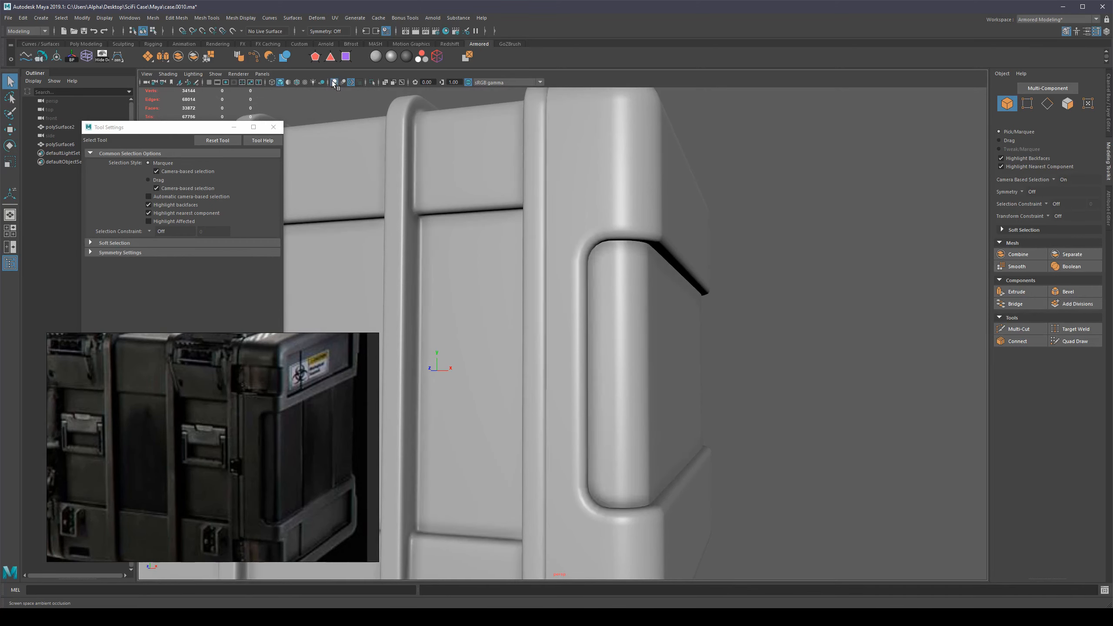
left_click(333, 81)
Step: Review the overall case and the end cap's outer side against the reference image
scroll(734, 340, "down", 7)
middle_click_drag(735, 340, 746, 336, "alt")
left_click_drag(746, 336, 682, 361, "alt")
right_click_drag(682, 360, 772, 345, "alt")
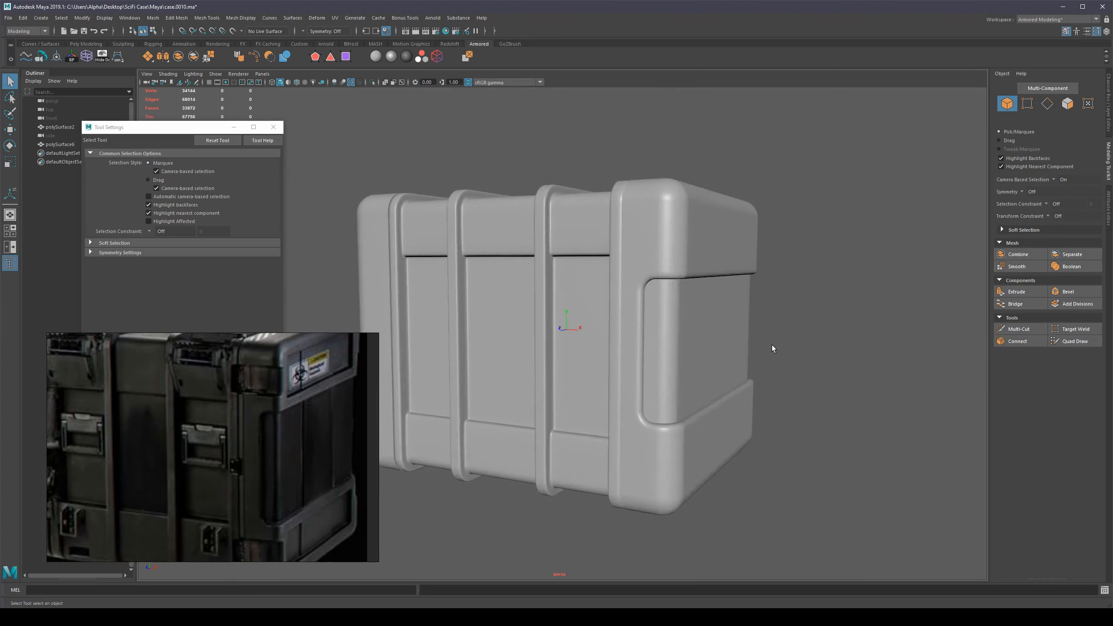
middle_click_drag(772, 345, 809, 343, "alt")
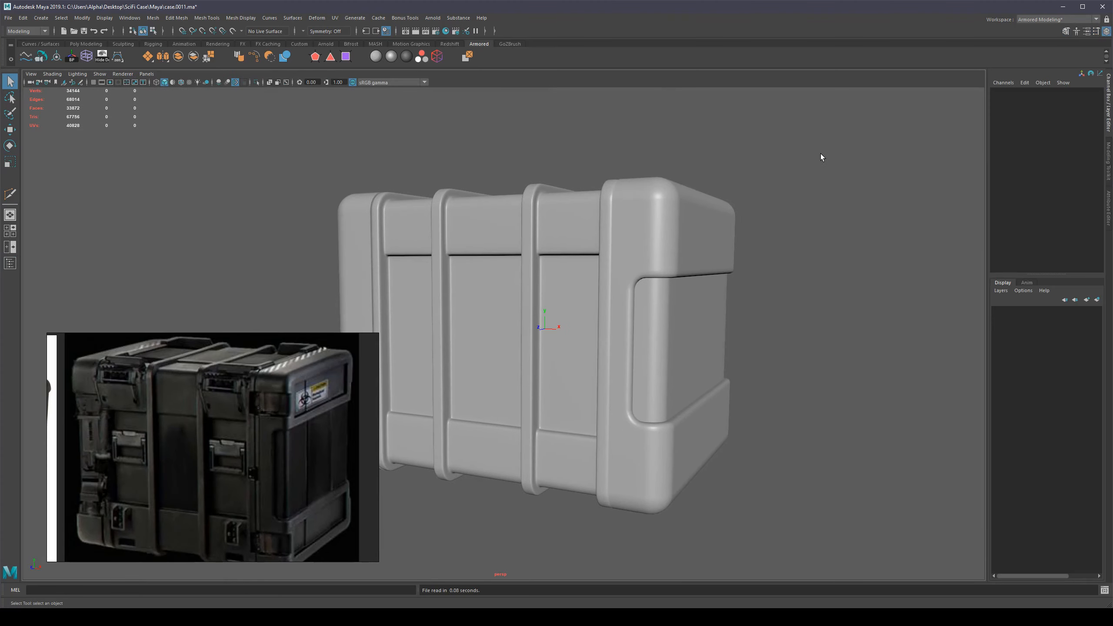
left_click_drag(774, 319, 598, 295, "alt")
right_click_drag(597, 296, 668, 367, "alt")
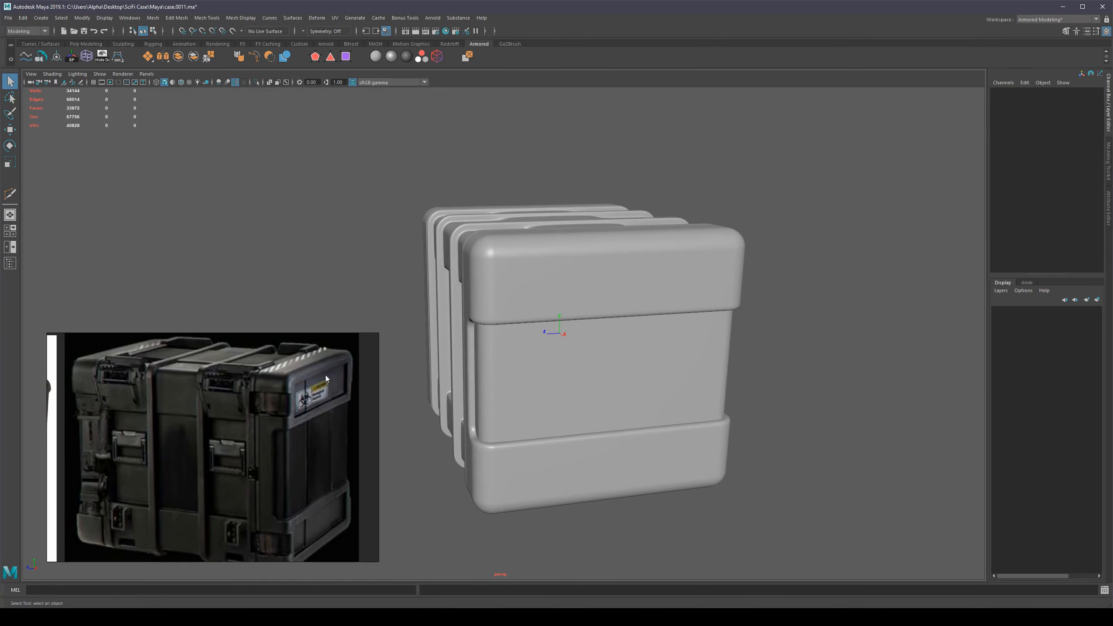
middle_click_drag(556, 351, 574, 386, "alt")
mouse_move(610, 343)
right_mouse_down("alt")
mouse_move(604, 326)
mouse_move(629, 336)
right_mouse_up("alt")
Step: Check the end cap's horizontal edge loop above the groove with smooth preview off, then return to object selection
left_click(605, 325)
key("1")
mouse_move(644, 338)
left_mouse_down("alt")
mouse_move(619, 335)
mouse_move(651, 330)
mouse_move(636, 331)
left_mouse_up("alt")
right_click_drag(669, 285, 669, 286)
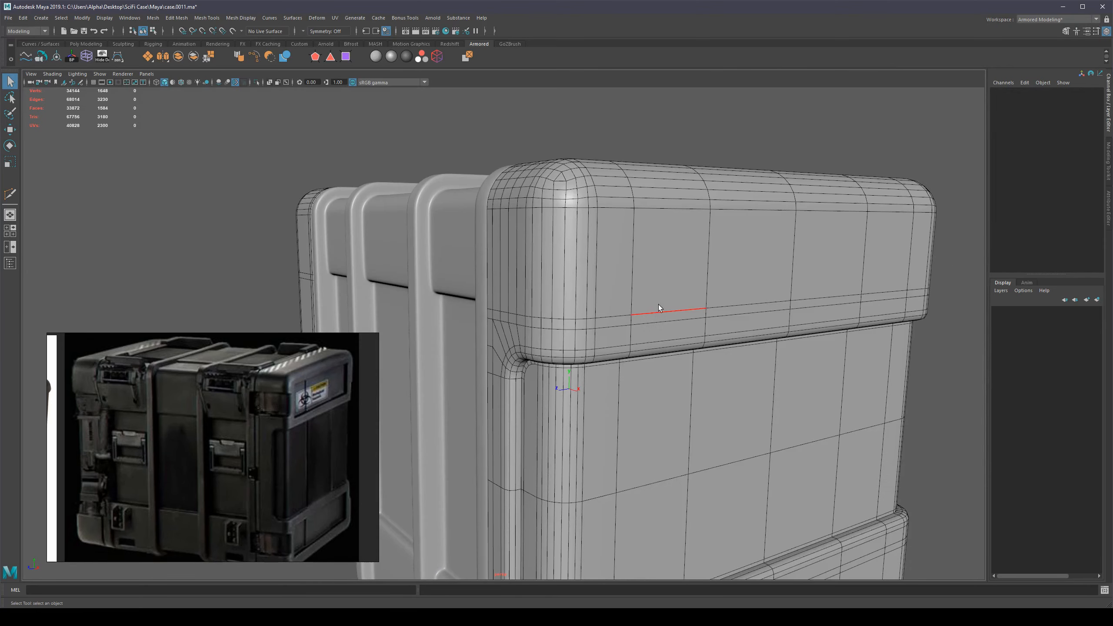
left_click_drag(661, 308, 756, 298, "alt")
double_click(760, 299)
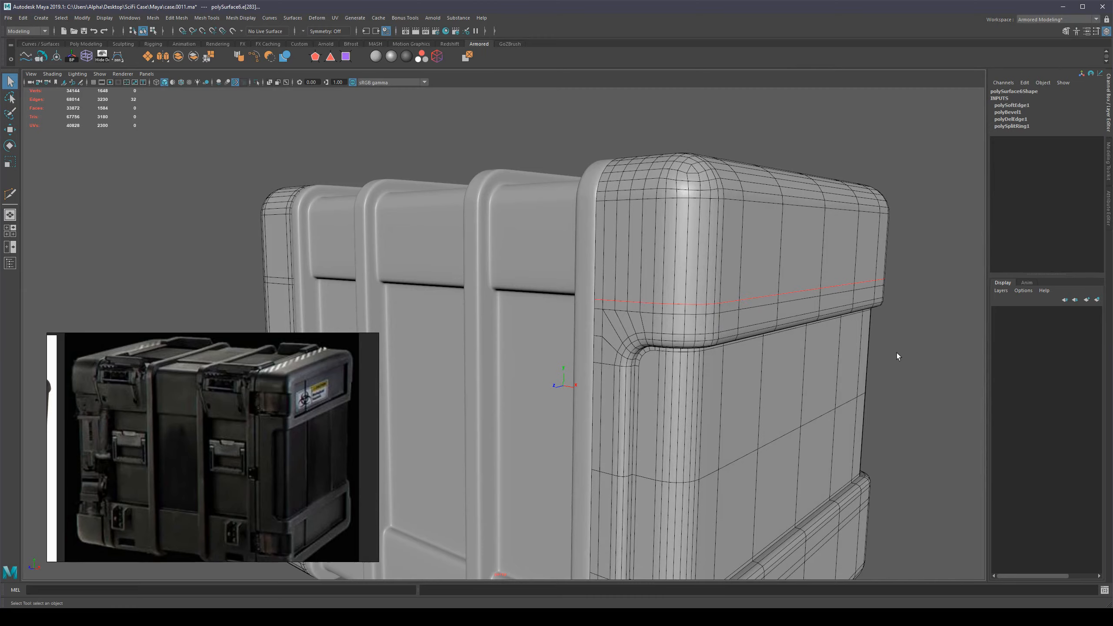
left_click_drag(897, 356, 870, 356, "alt")
right_click_drag(783, 328, 801, 314)
middle_click_drag(801, 314, 752, 304, "alt")
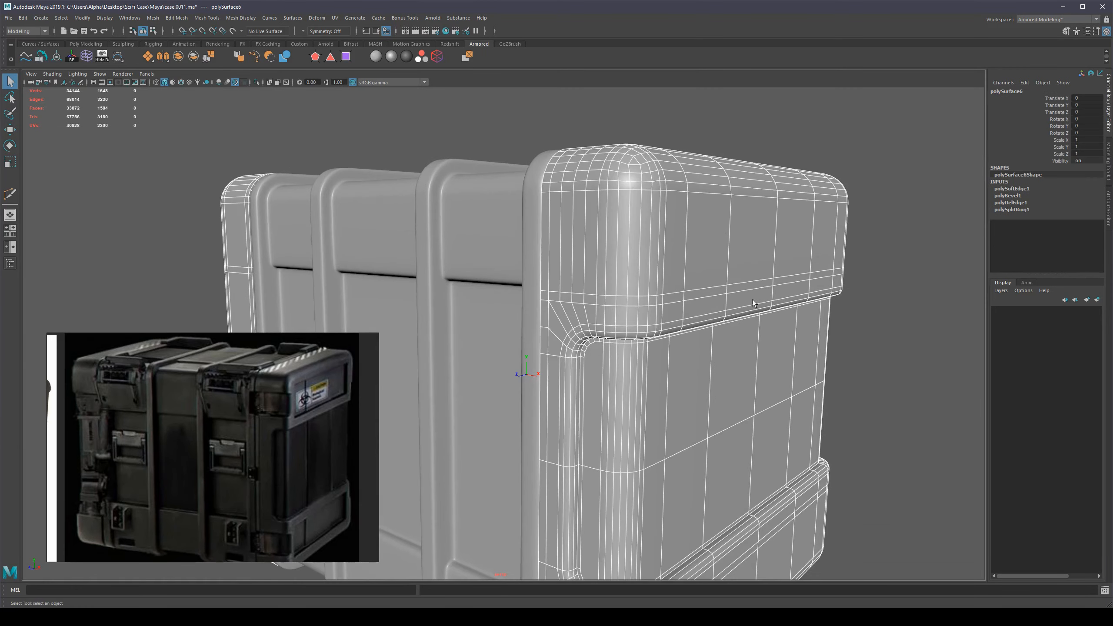
Step: Select the ribbed body together with the end cap and compare both with smooth preview off and on
left_click(498, 313, "shift")
right_click_drag(526, 317, 627, 324, "alt")
left_click_drag(627, 324, 810, 332, "alt")
key("1")
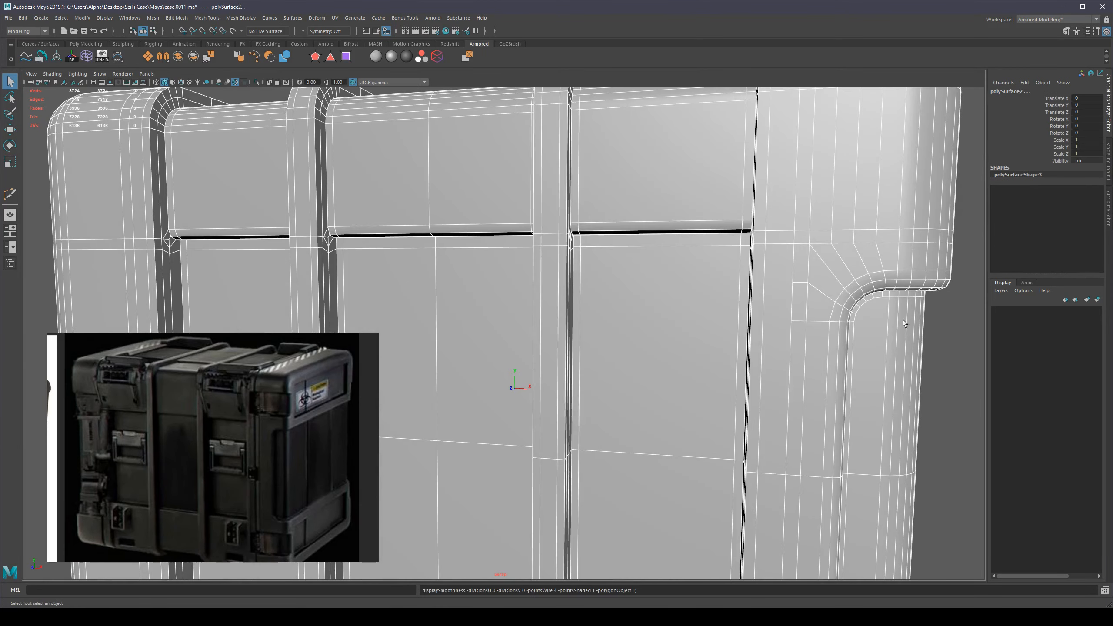
middle_click_drag(919, 324, 846, 338, "alt")
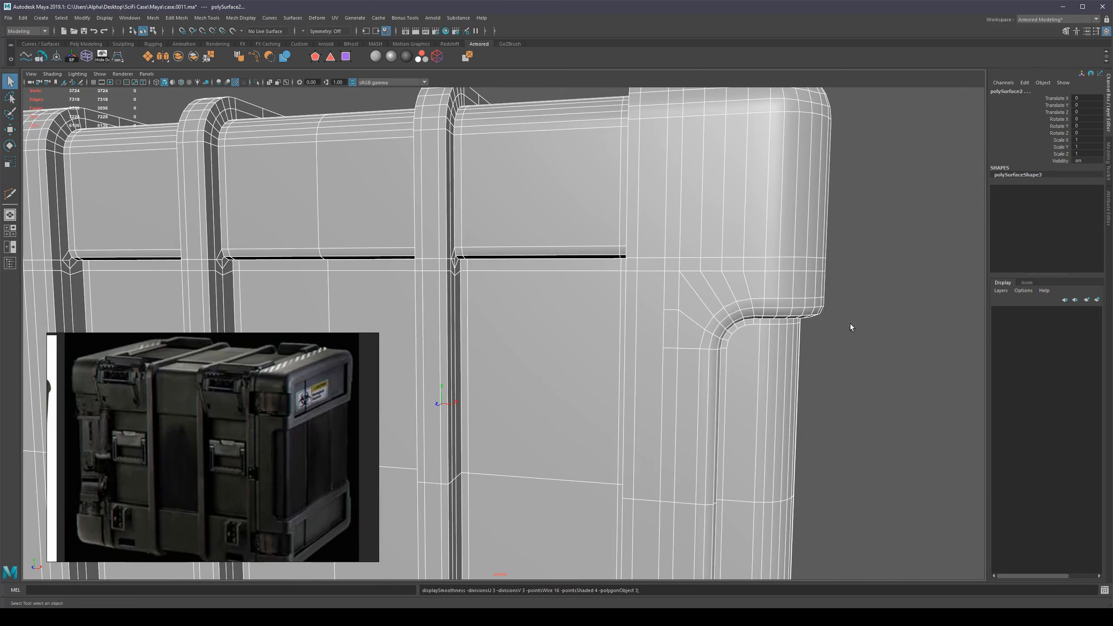
key("3")
left_click_drag(852, 327, 783, 327, "alt")
left_click(741, 329, "shift")
left_click(746, 280, "shift")
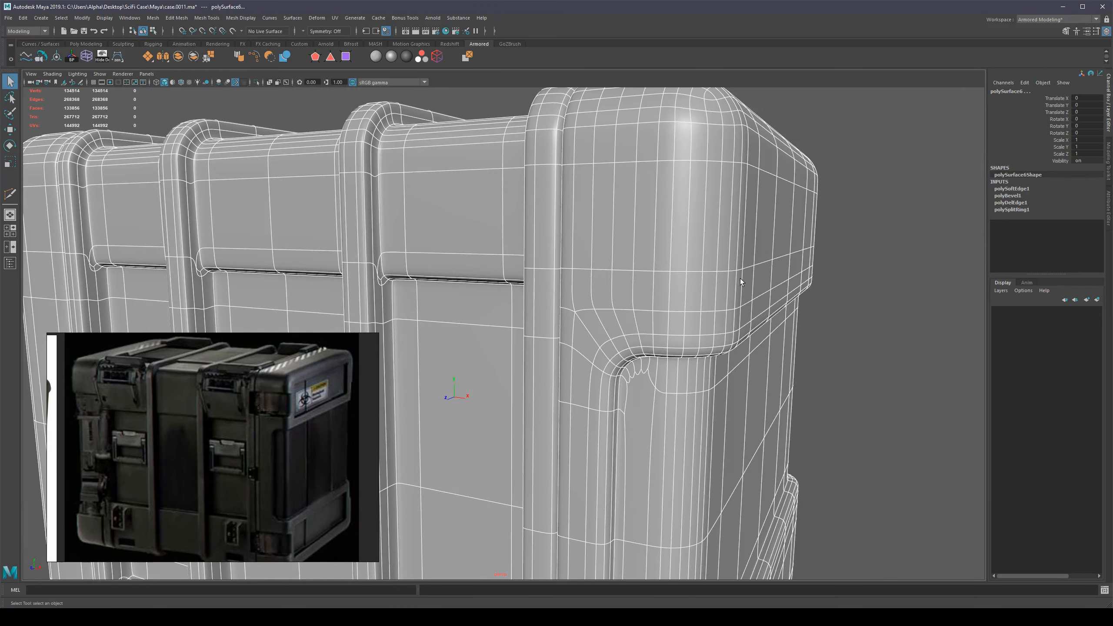
Step: Turn off smooth preview on both the end cap and the ribbed case body
left_click(741, 282)
left_click(514, 243)
left_click(745, 280)
right_click_drag(769, 290, 774, 259)
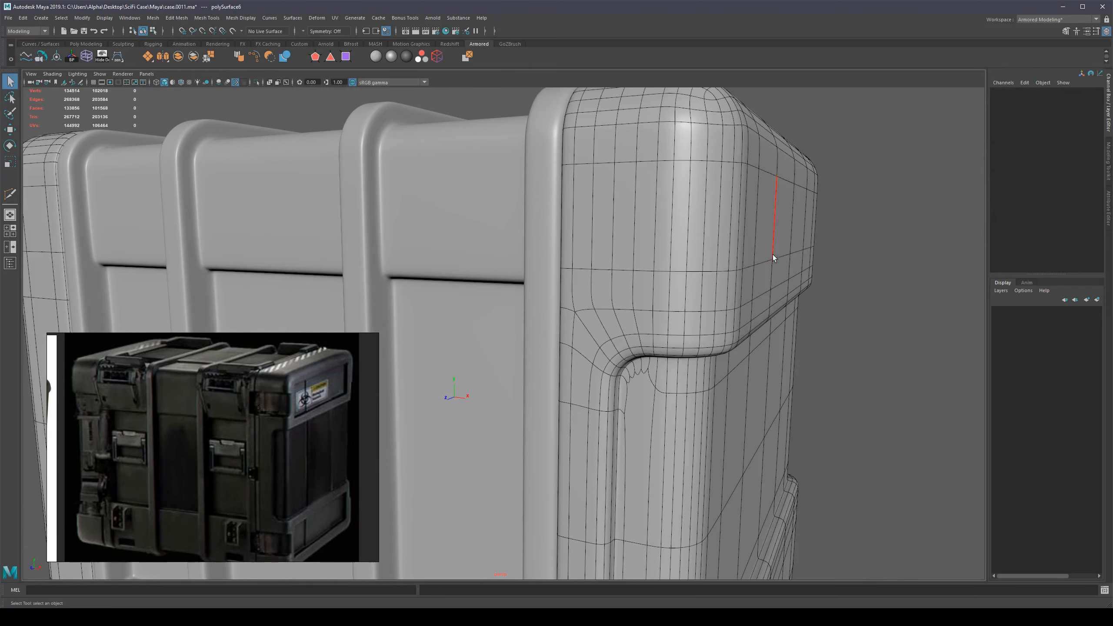
double_click(758, 266)
left_click_drag(782, 313, 521, 311, "alt")
left_click(482, 305)
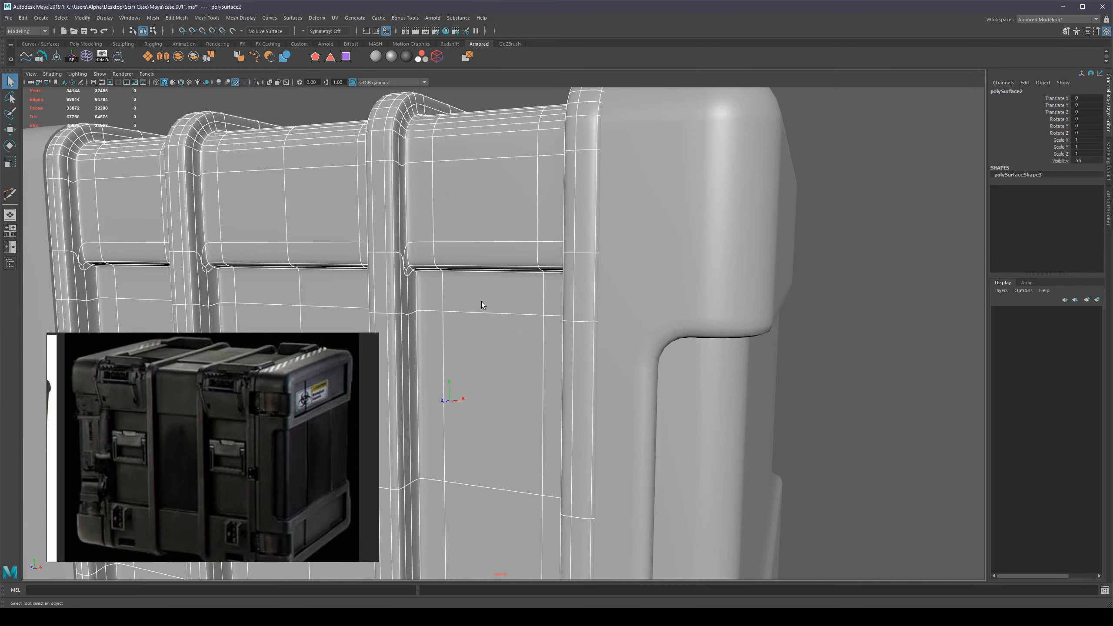
key("1")
left_click(700, 297, "shift")
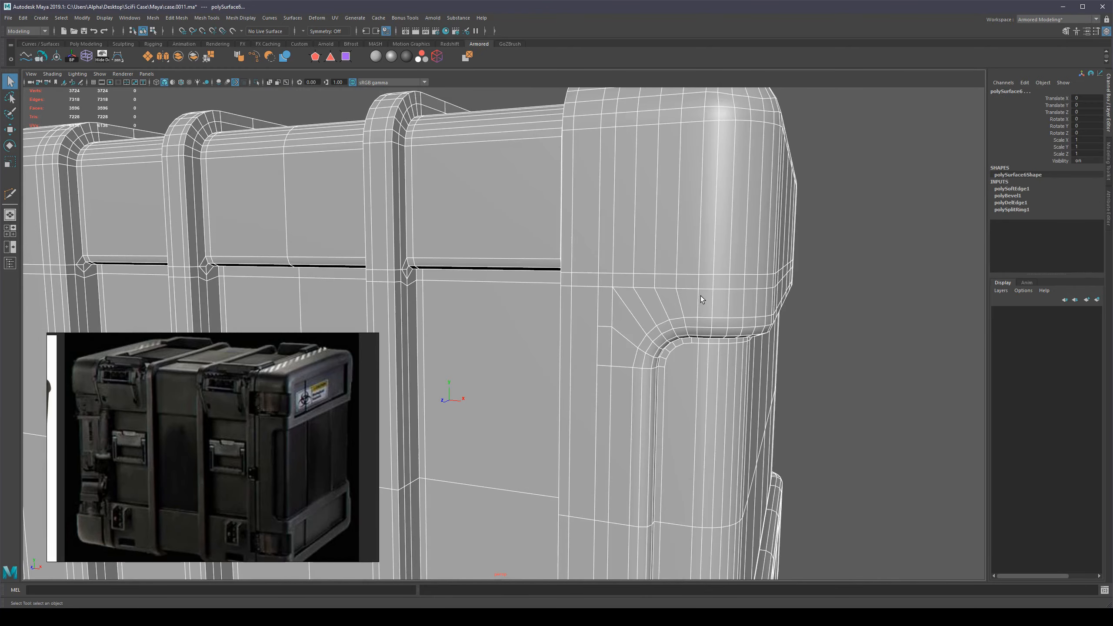
left_click_drag(700, 300, 641, 310, "alt")
scroll(639, 309, "down", 3)
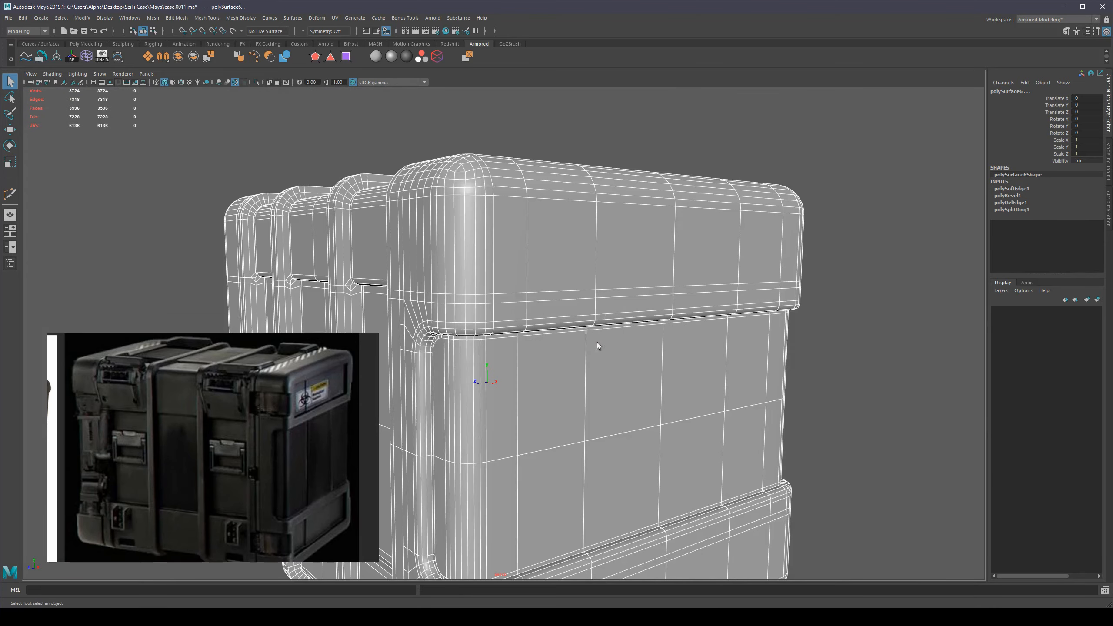
Step: Select the row of six flat faces across the upper band of the end cap's outer side
right_click_drag(599, 346, 599, 385)
left_click(517, 273)
left_click_drag(661, 310, 628, 306, "alt")
middle_click_drag(628, 306, 715, 283, "alt")
left_click_drag(687, 303, 446, 255, "alt")
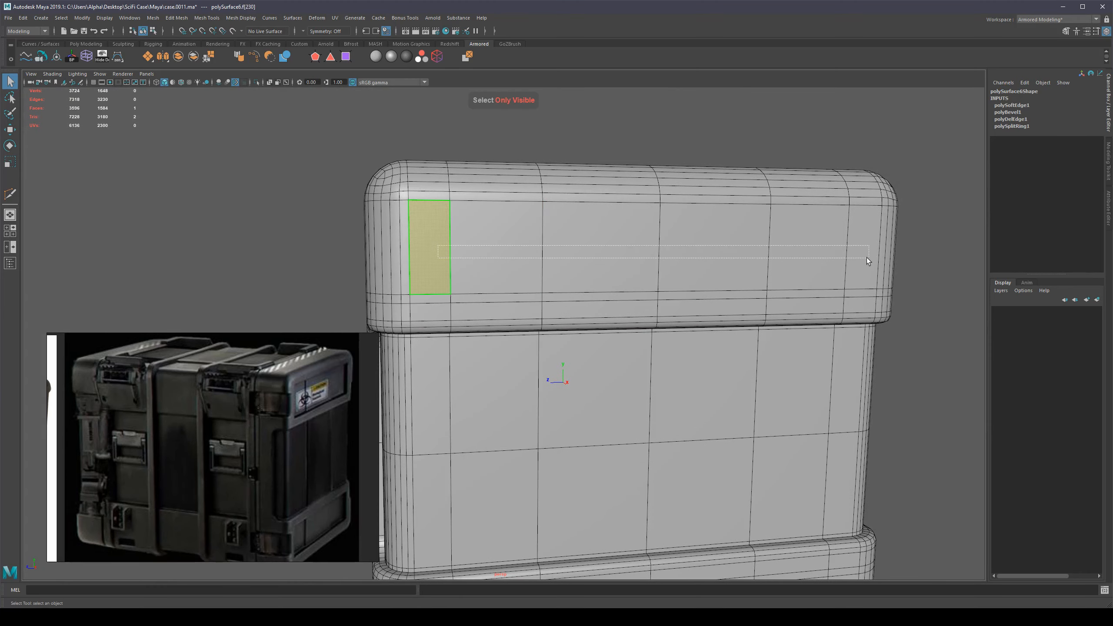
left_click_drag(869, 258, 870, 258)
scroll(862, 273, "down", 4)
left_click_drag(684, 285, 664, 291, "alt")
scroll(743, 320, "up", 6)
middle_click_drag(697, 276, 699, 310, "alt")
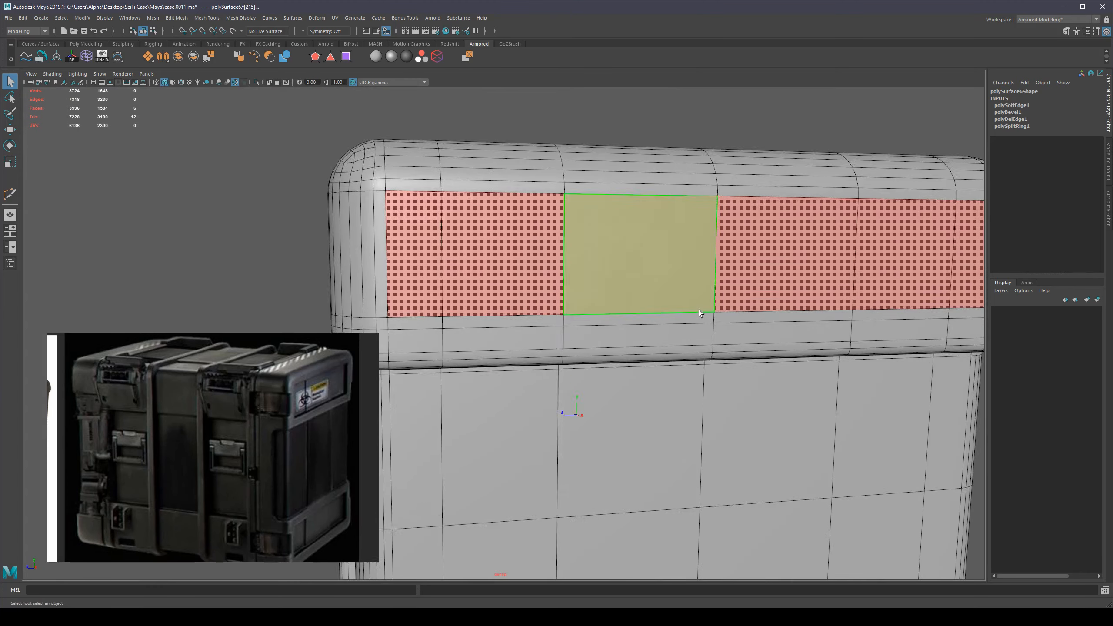
Step: Extrude the six upper-band faces inward by scaling to form an inset panel and reduce its height
key("r")
scroll(697, 309, "down", 3)
middle_click_drag(701, 342, 747, 345, "alt")
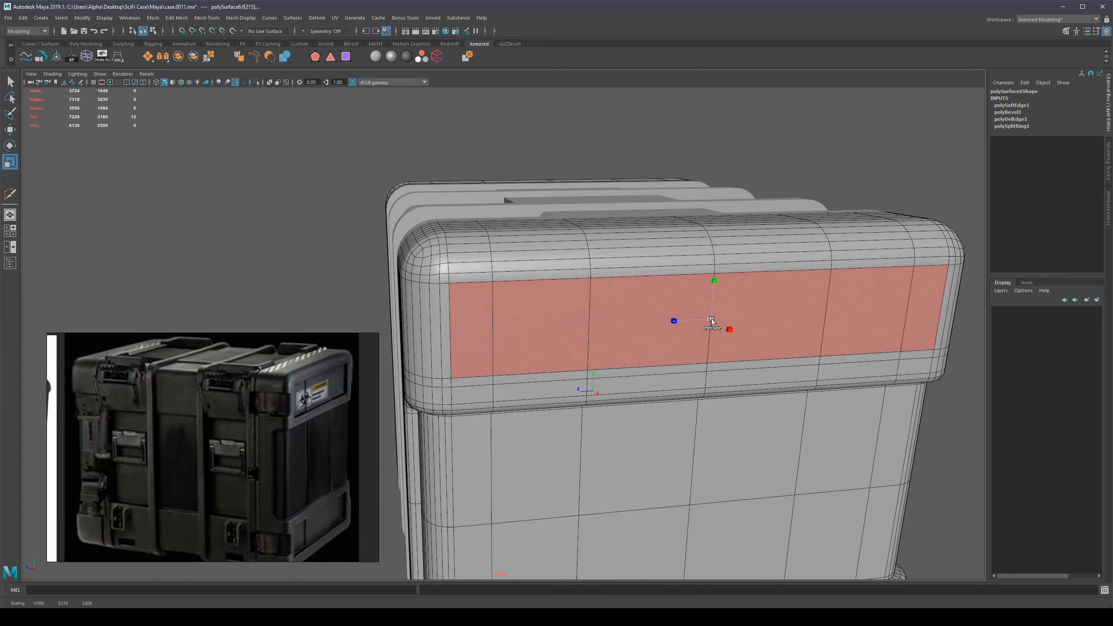
left_click_drag(712, 321, 700, 321, "shift")
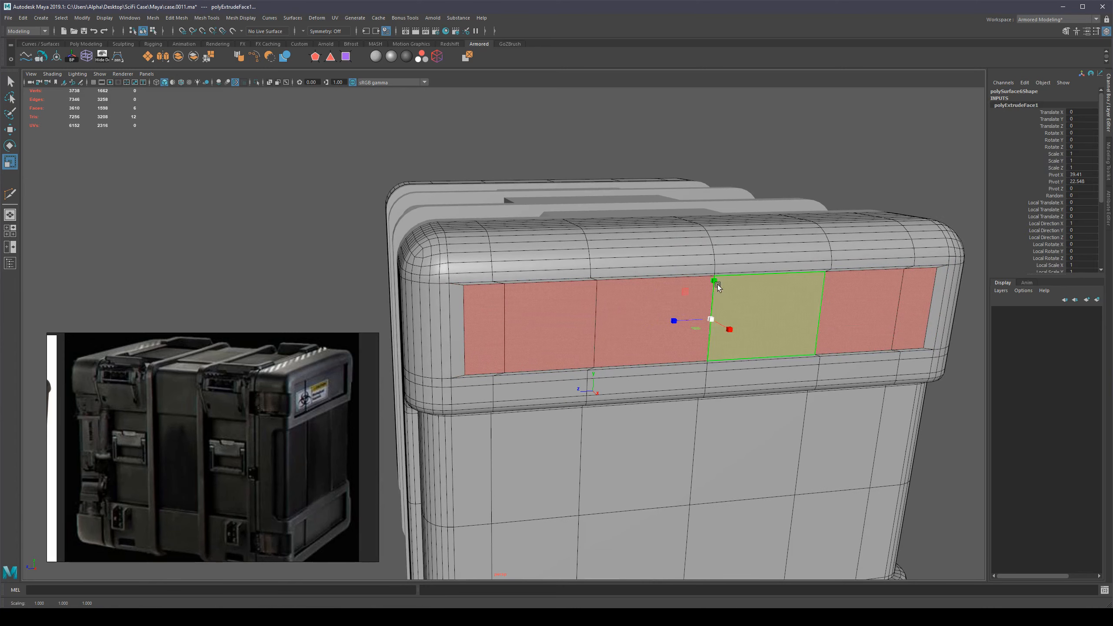
left_click_drag(714, 279, 714, 285)
left_click_drag(673, 320, 674, 321)
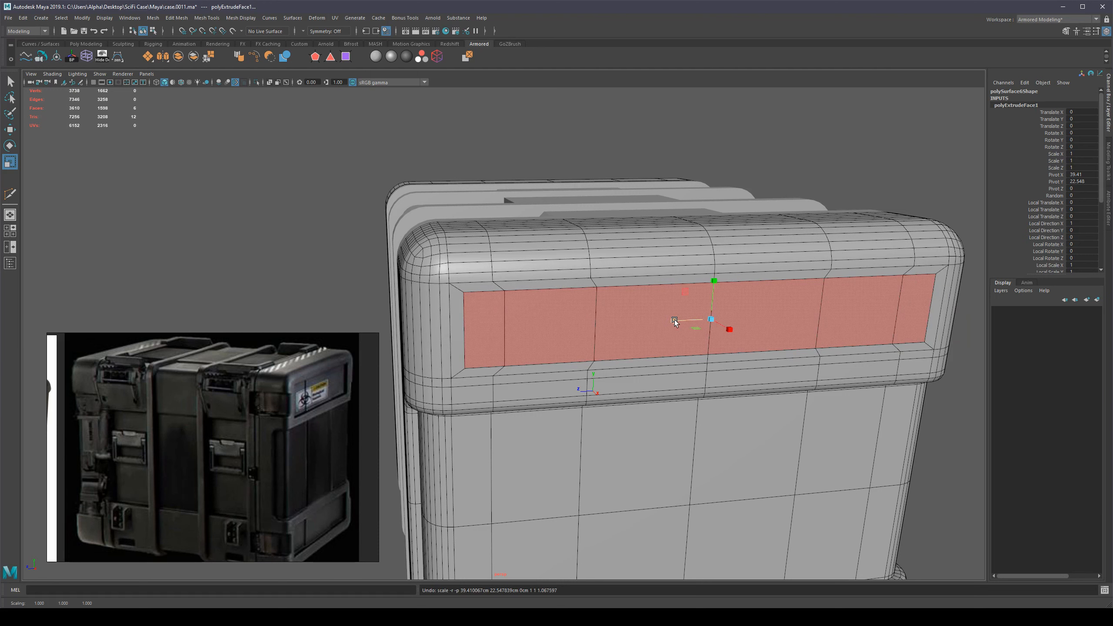
Step: Fine-tune the width of the six inset panel faces using an enlarged scale manipulator
key("plus")
key("plus")
key("plus")
key("plus")
key("plus")
key("plus")
key("plus")
key("plus")
key("plus")
key("plus")
middle_click_drag(513, 332, 561, 330, "alt")
right_click_drag(561, 329, 573, 351, "alt")
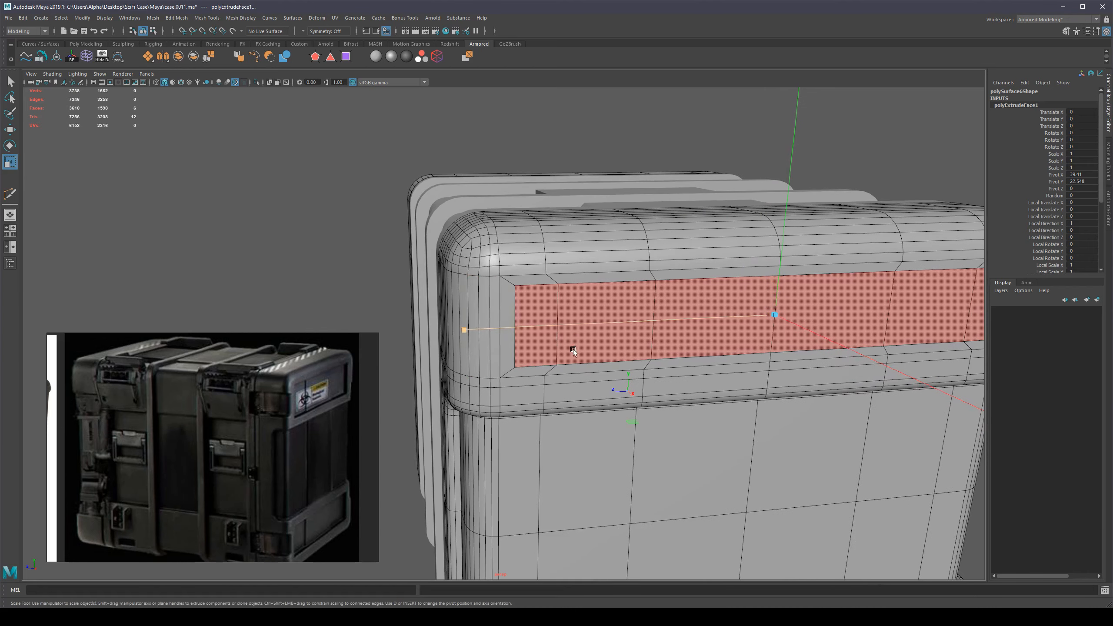
mouse_move(462, 331)
left_mouse_down()
mouse_move(448, 333)
mouse_move(462, 332)
left_mouse_up()
scroll(461, 332, "down", 3)
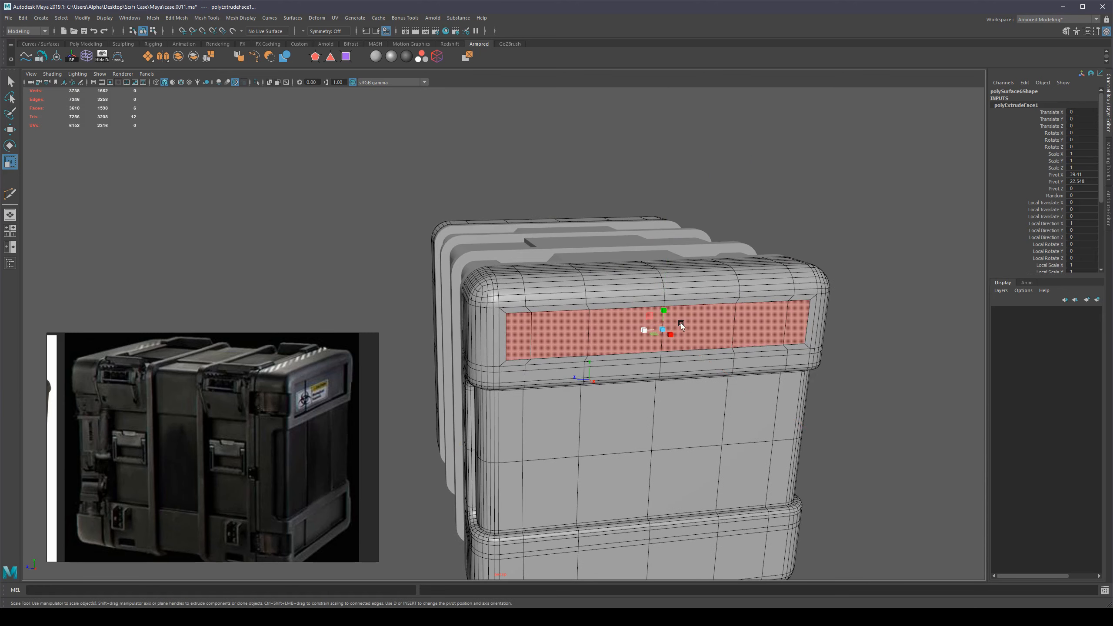
scroll(723, 346, "up", 2)
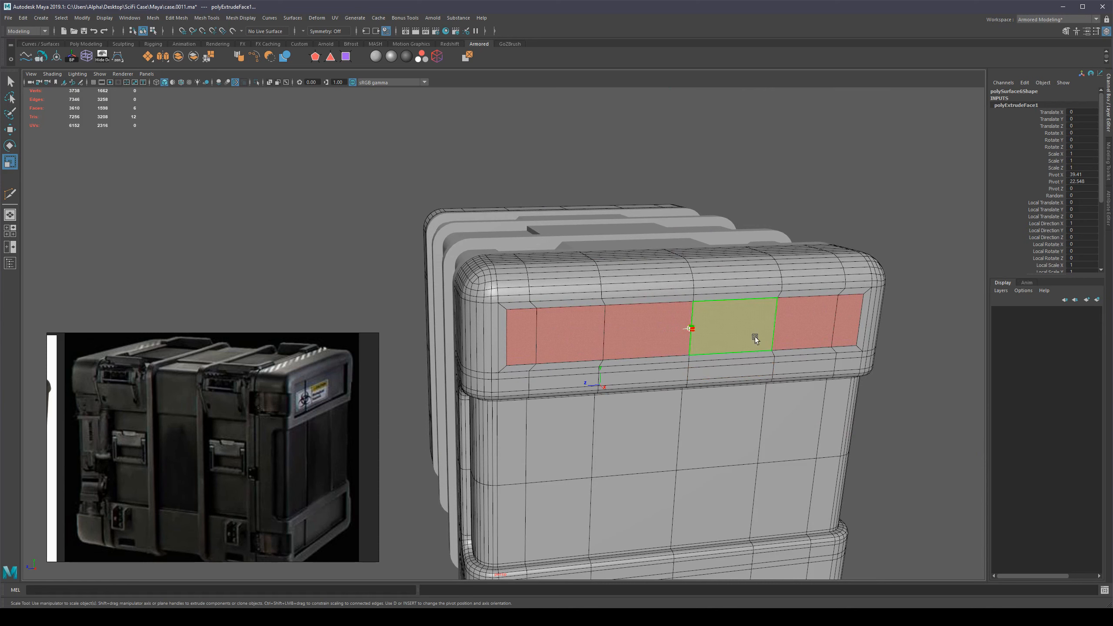
scroll(756, 329, "up", 5)
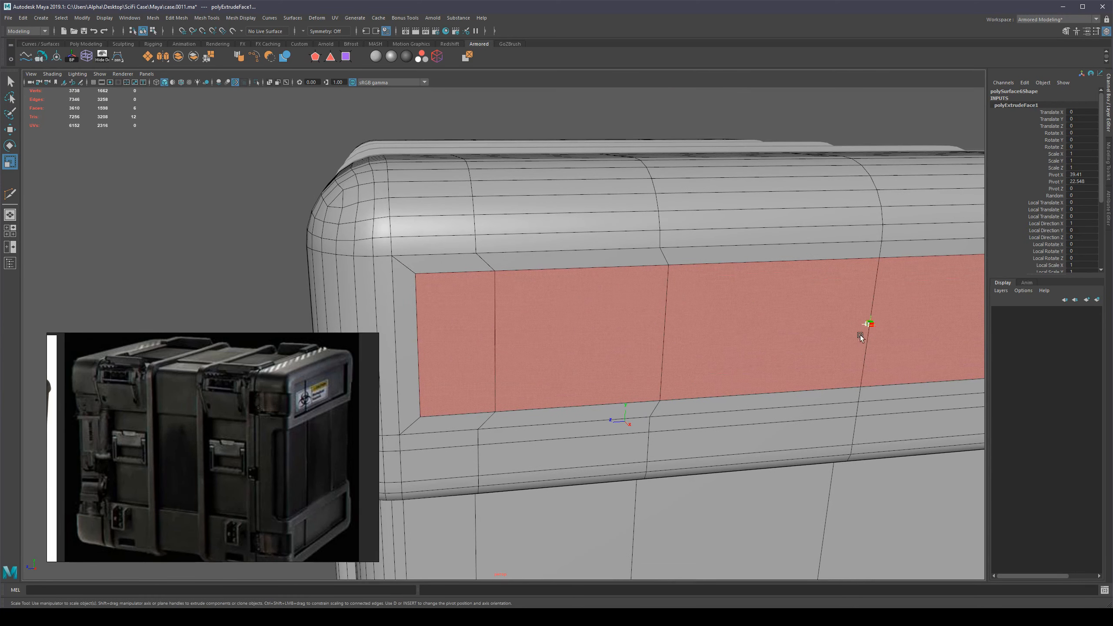
Step: Try scaling the six inset panel faces uniformly, and undo that scaling
left_click_drag(867, 325, 934, 311)
scroll(799, 316, "down", 5)
key("ctrl+z")
key("plus")
key("plus")
key("plus")
key("plus")
key("plus")
key("plus")
key("plus")
key("plus")
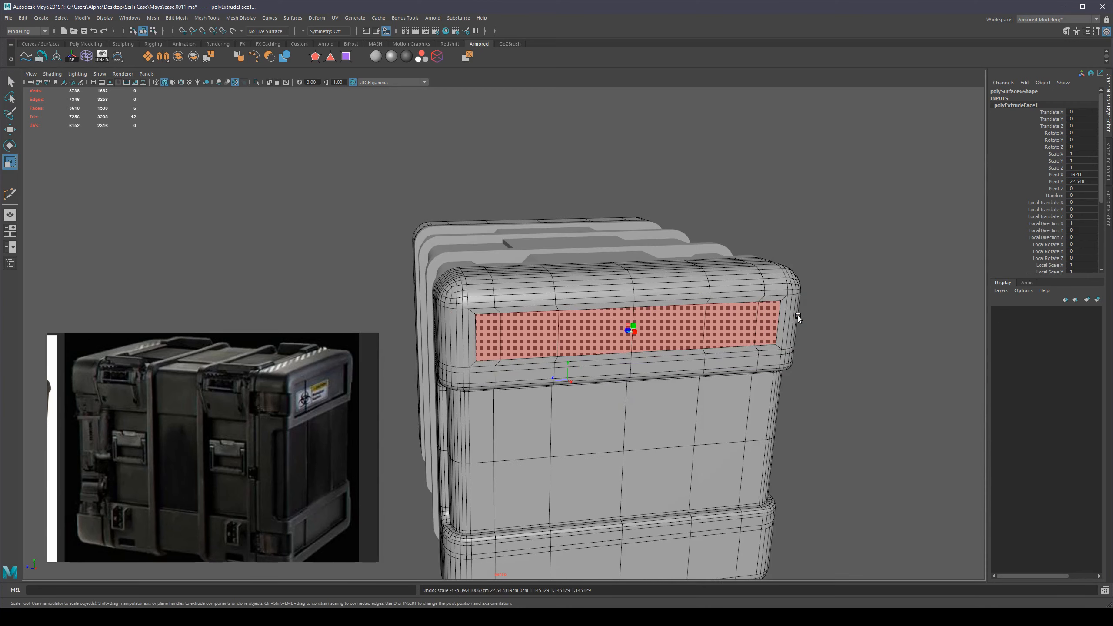
Step: Extrude the six inset panel faces and move them inward to recess the panel into the end cap
scroll(648, 324, "up", 4)
mouse_move(566, 344)
left_mouse_down("alt")
mouse_move(532, 314)
mouse_move(570, 330)
left_mouse_up("alt")
key("w")
left_click_drag(763, 302, 793, 400, "alt")
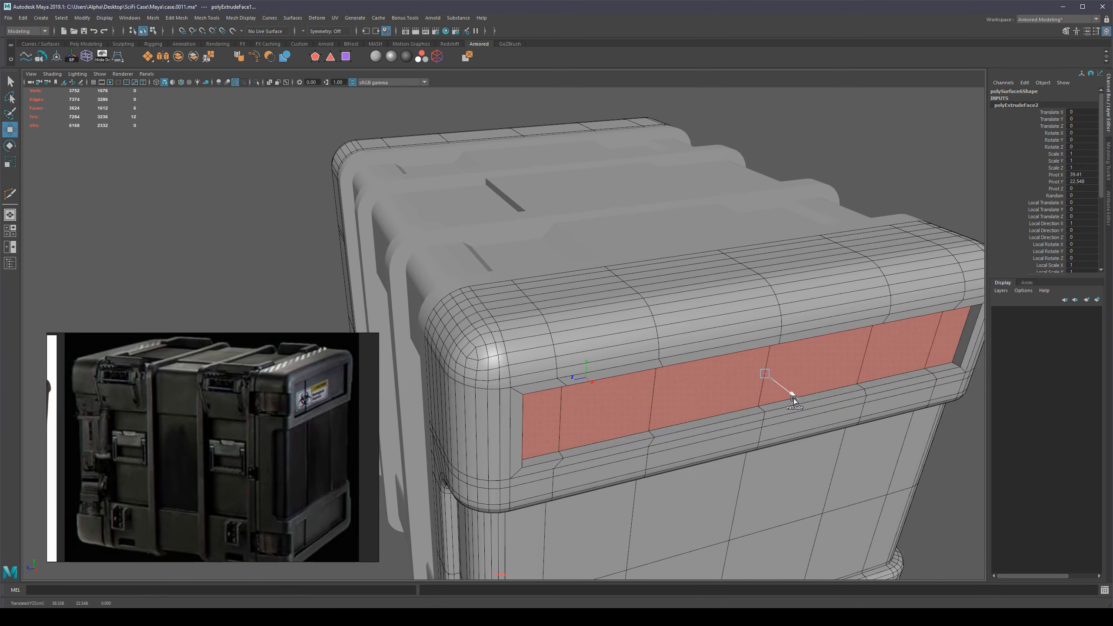
scroll(791, 400, "down", 3)
left_click_drag(789, 399, 701, 249, "alt")
Step: Insert supporting edge loops close to the borders of the recessed panel with Multi-Cut
key("q")
left_click(701, 250)
scroll(489, 231, "up", 8)
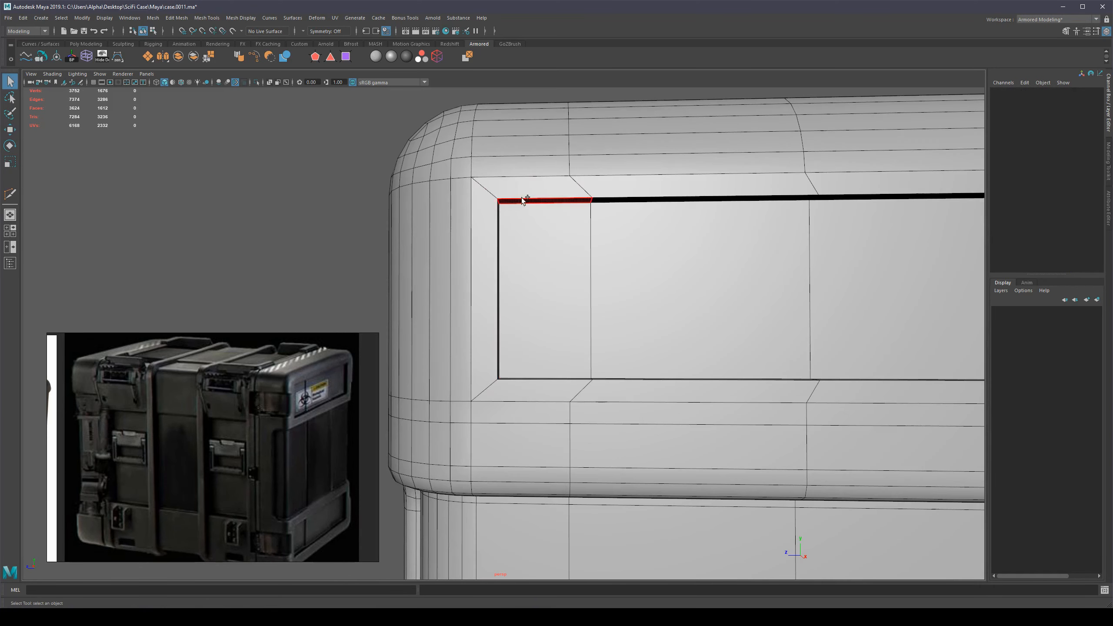
key("ctrl+shift+x")
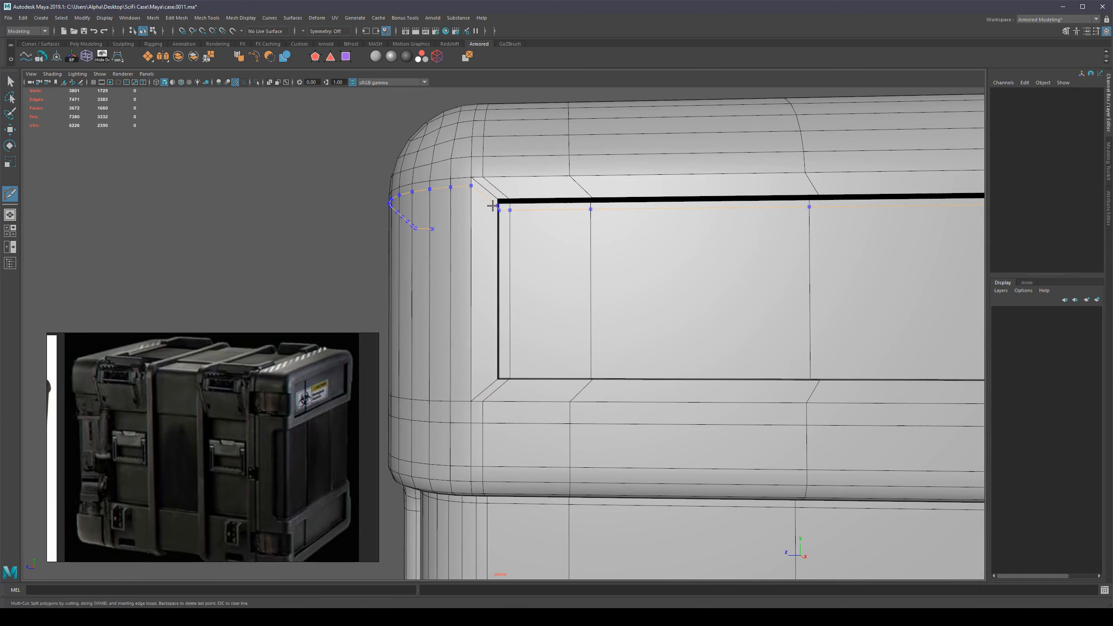
key("q")
scroll(630, 313, "down", 7)
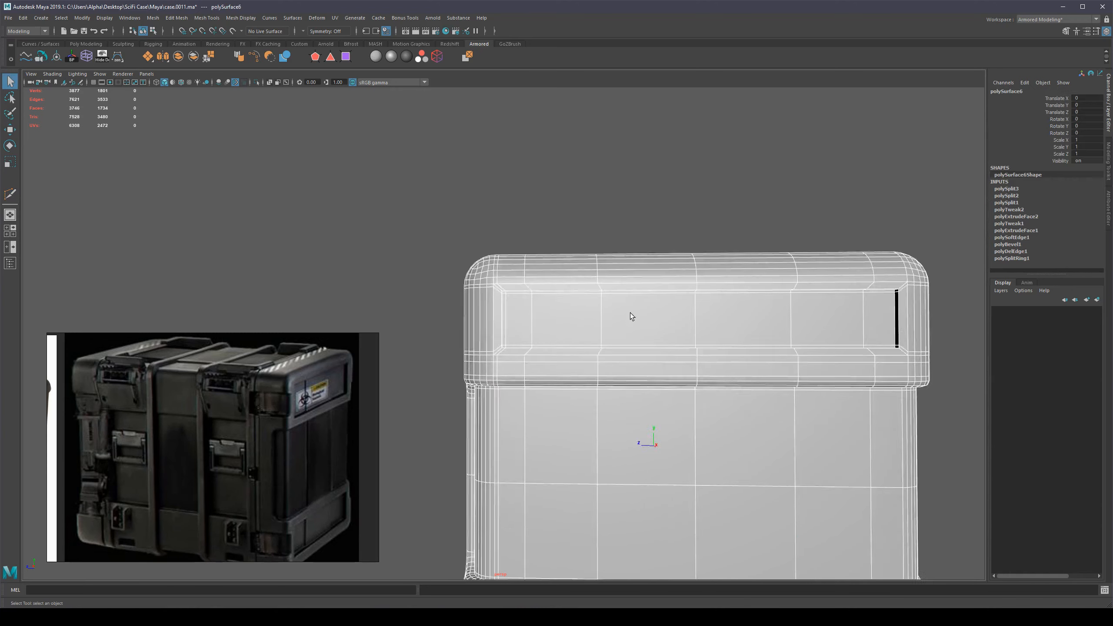
Step: Turn on smooth preview for the end cap and examine the shape of the recessed panel's borders and corners
key("3")
left_click(659, 231)
scroll(594, 343, "down", 3)
left_click_drag(595, 343, 585, 353, "alt")
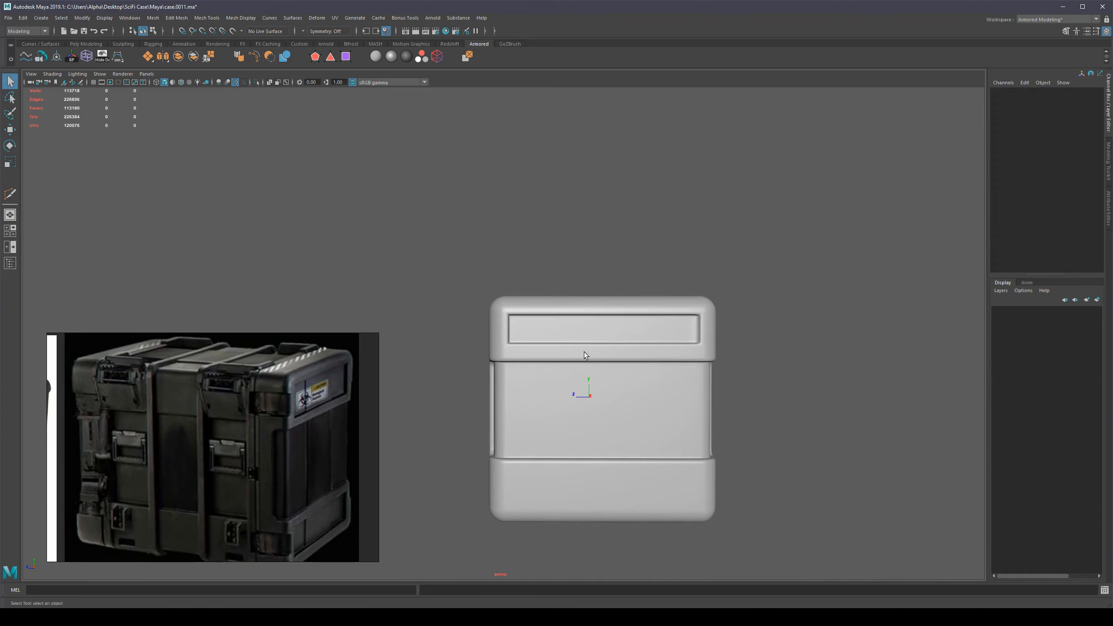
scroll(553, 348, "up", 5)
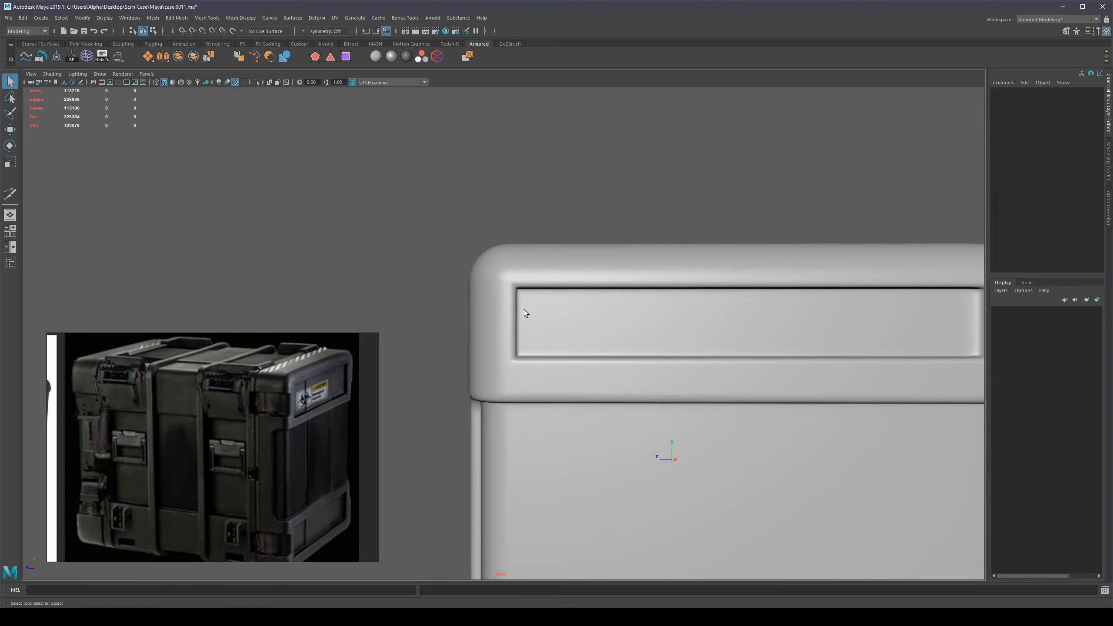
scroll(524, 310, "up", 1)
scroll(529, 309, "down", 5)
left_click_drag(537, 298, 486, 357, "alt")
scroll(531, 292, "down", 4)
scroll(622, 338, "up", 5)
Step: Turn on smooth preview for the ribbed case body and view it together with the end cap
left_click(684, 279)
key("3")
left_click(679, 271)
scroll(513, 337, "down", 5)
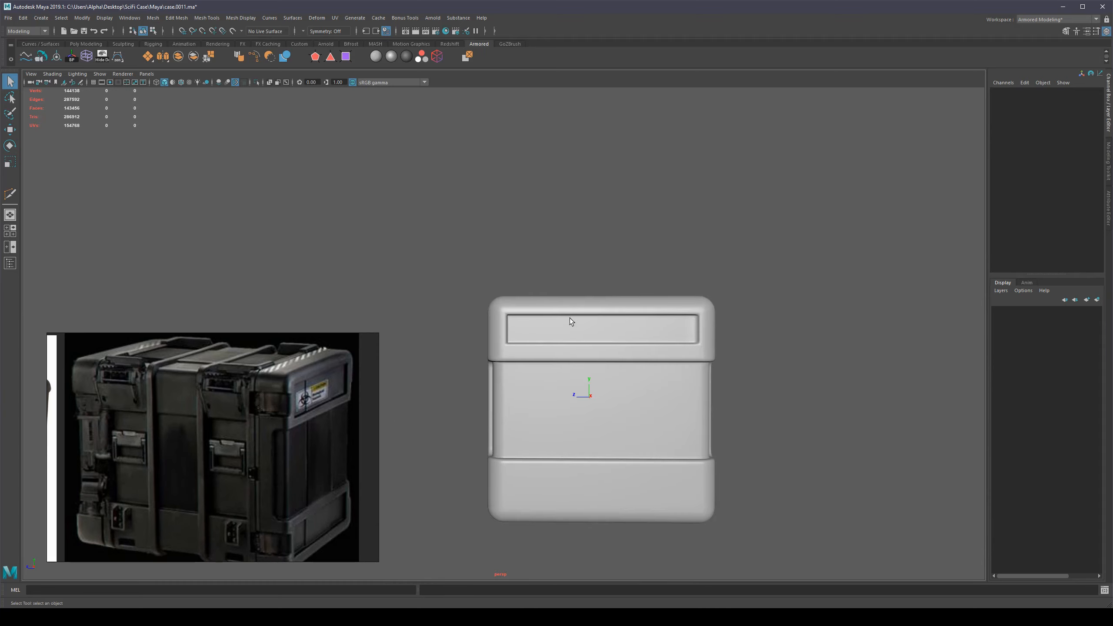
mouse_move(744, 343)
left_mouse_down("alt")
mouse_move(755, 348)
mouse_move(747, 344)
left_mouse_up("alt")
scroll(566, 325, "up", 6)
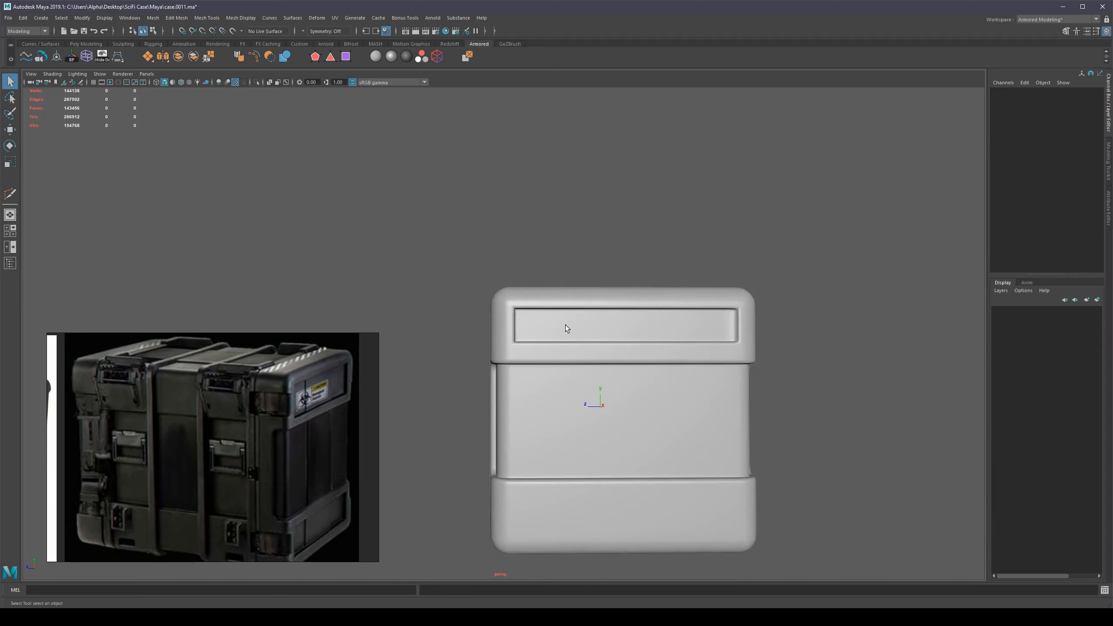
Step: Turn off the end cap's smooth preview and undo the supporting edge loops around the recessed panel
left_click(572, 276)
right_click_drag(572, 276, 665, 265, "alt")
key("1")
left_click_drag(666, 265, 637, 275, "alt")
key("ctrl+z")
key("ctrl+z")
key("ctrl+z")
key("ctrl+z")
key("ctrl+z")
key("ctrl+z")
key("ctrl+z")
key("ctrl+z")
key("ctrl+z")
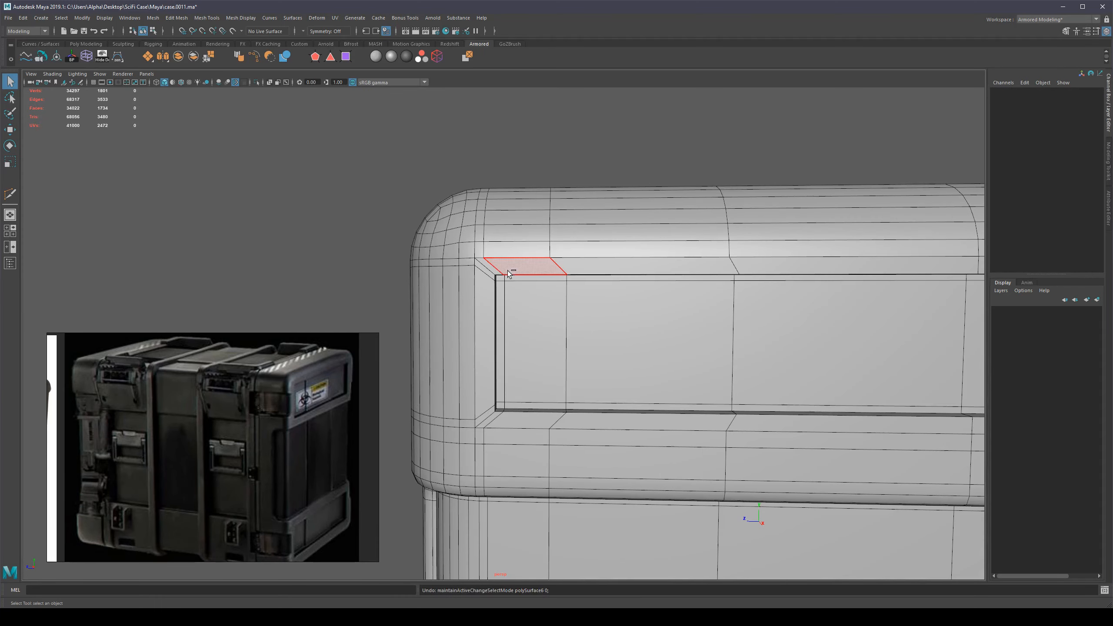
key("ctrl+z")
Step: Bevel the corner edges of the recessed panel with 4 segments
left_click_drag(532, 294, 566, 309, "alt")
left_click(491, 269)
left_click(518, 224)
left_click_drag(636, 312, 670, 317, "alt")
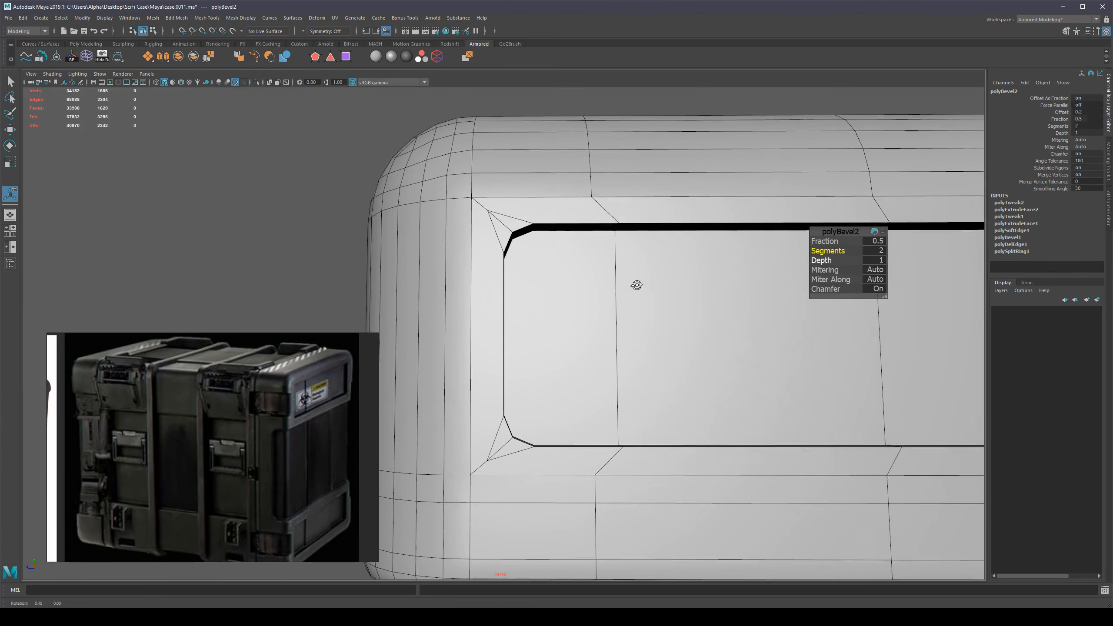
left_click_drag(636, 353, 695, 283, "alt")
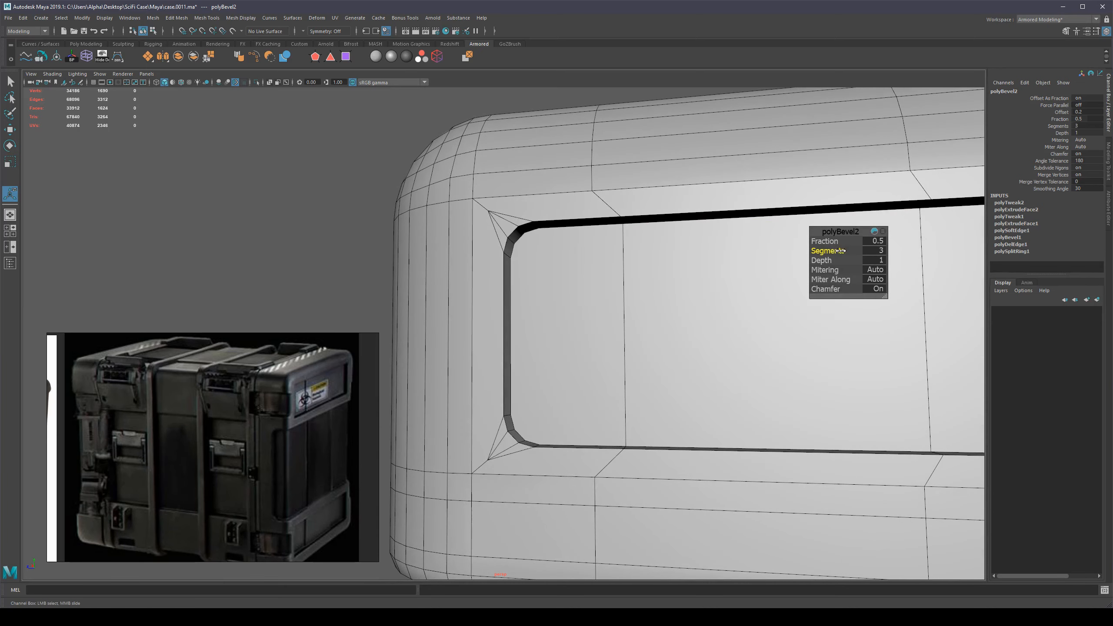
scroll(717, 260, "down", 3)
mouse_move(611, 279)
left_mouse_down("alt")
mouse_move(601, 296)
mouse_move(612, 299)
left_mouse_up("alt")
scroll(613, 283, "down", 3)
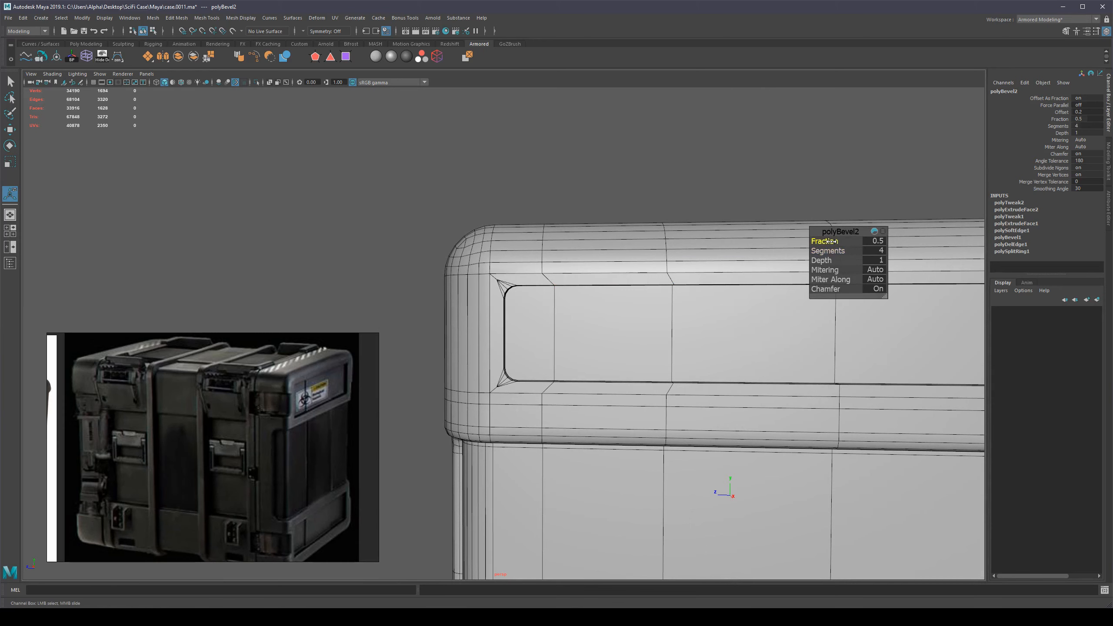
Step: Set the panel corner bevel's fraction to 0.8 and check the rounding with the wireframe hidden
scroll(597, 300, "down", 4)
mouse_move(597, 301)
left_mouse_down("alt")
mouse_move(619, 291)
mouse_move(584, 276)
mouse_move(589, 254)
mouse_move(600, 259)
left_mouse_up("alt")
key("alt+5")
scroll(649, 275, "down", 2)
scroll(618, 292, "up", 7)
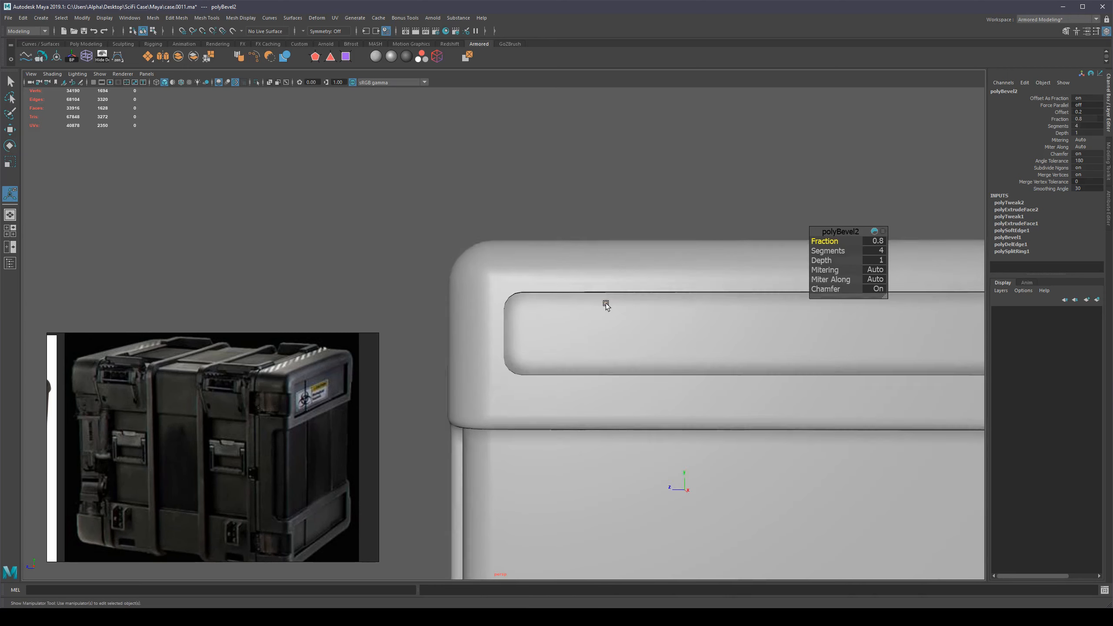
key("alt+5")
Step: Set the panel corner bevel's fraction to 0.7 and check the corners with the wireframe hidden and shown
right_click_drag(713, 299, 720, 232, "alt")
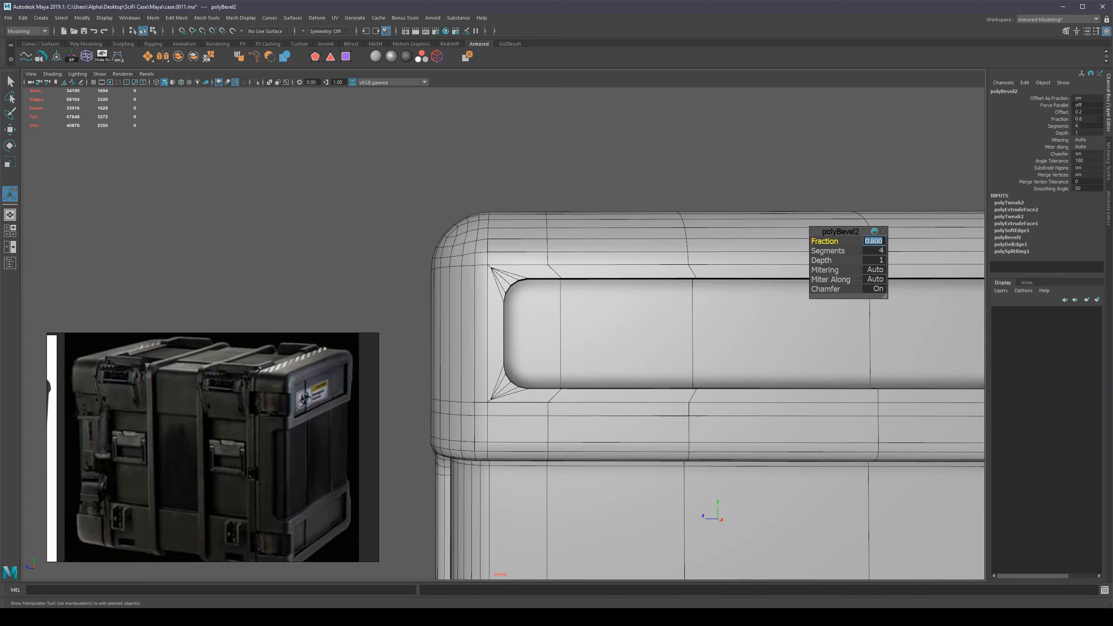
scroll(582, 276, "down", 7)
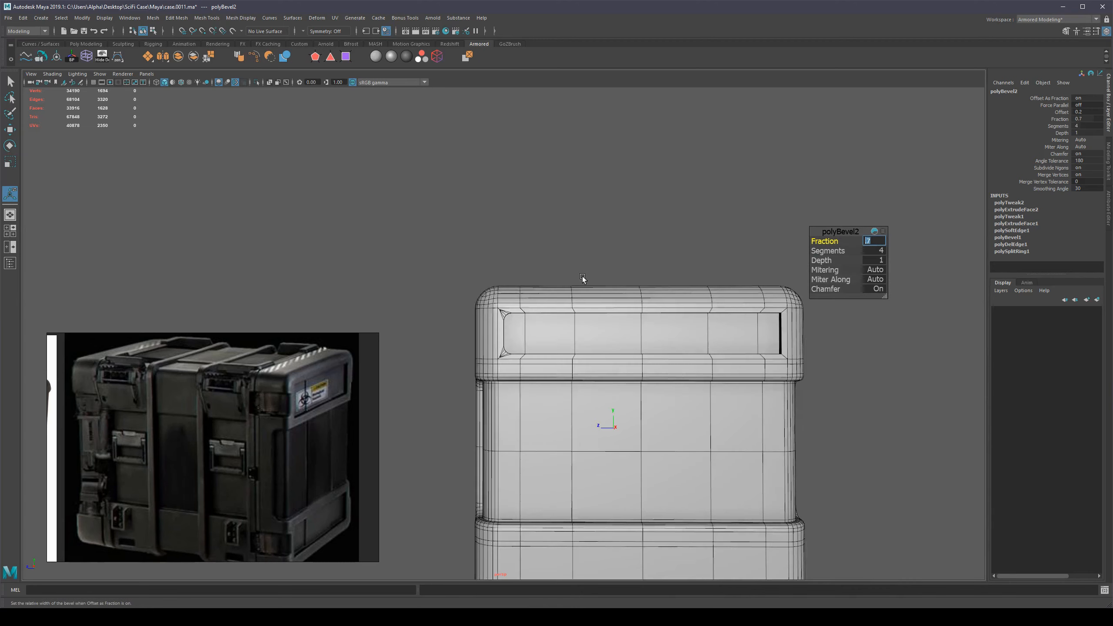
key("alt+5")
scroll(587, 341, "down", 4)
mouse_move(562, 345)
left_mouse_down("alt")
mouse_move(557, 371)
mouse_move(542, 353)
mouse_move(515, 356)
mouse_move(525, 366)
mouse_move(584, 334)
mouse_move(574, 287)
left_mouse_up("alt")
scroll(778, 349, "up", 6)
scroll(744, 354, "up", 3)
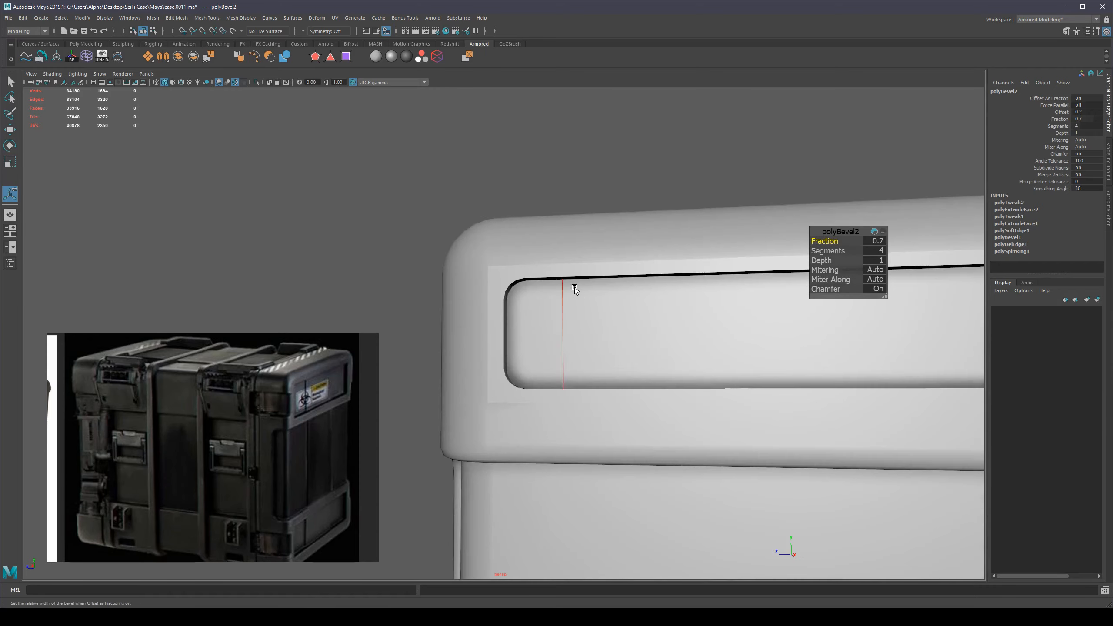
key("alt+5")
scroll(569, 251, "up", 5)
middle_click_drag(579, 241, 492, 250, "alt")
key("q")
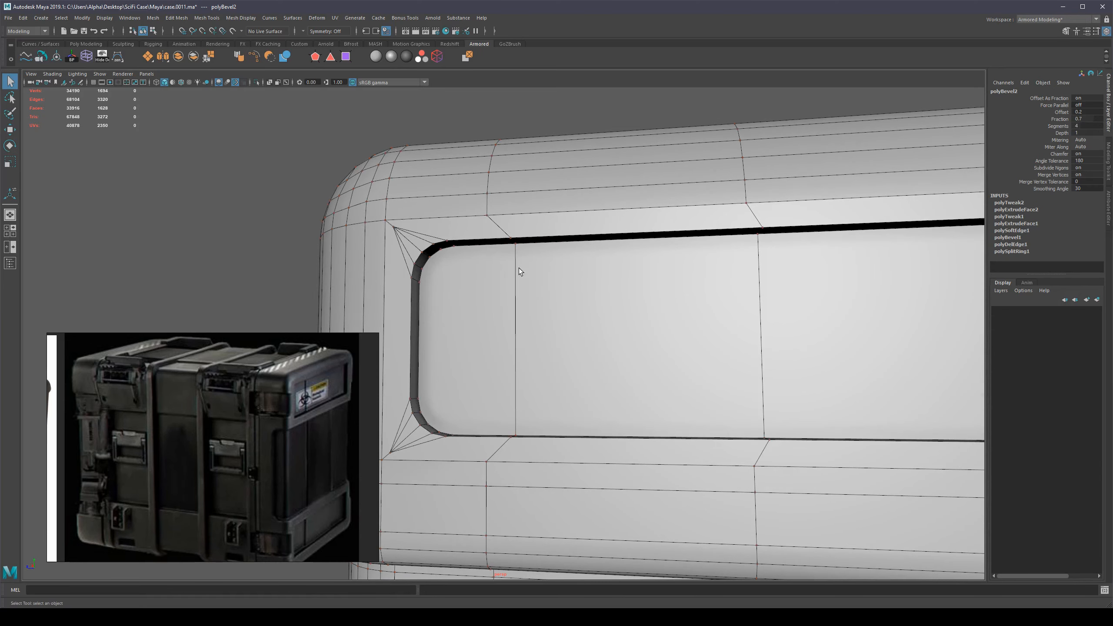
Step: Inspect the end cap's topology around the beveled panel corners from several angles
right_click_drag(461, 316, 493, 301)
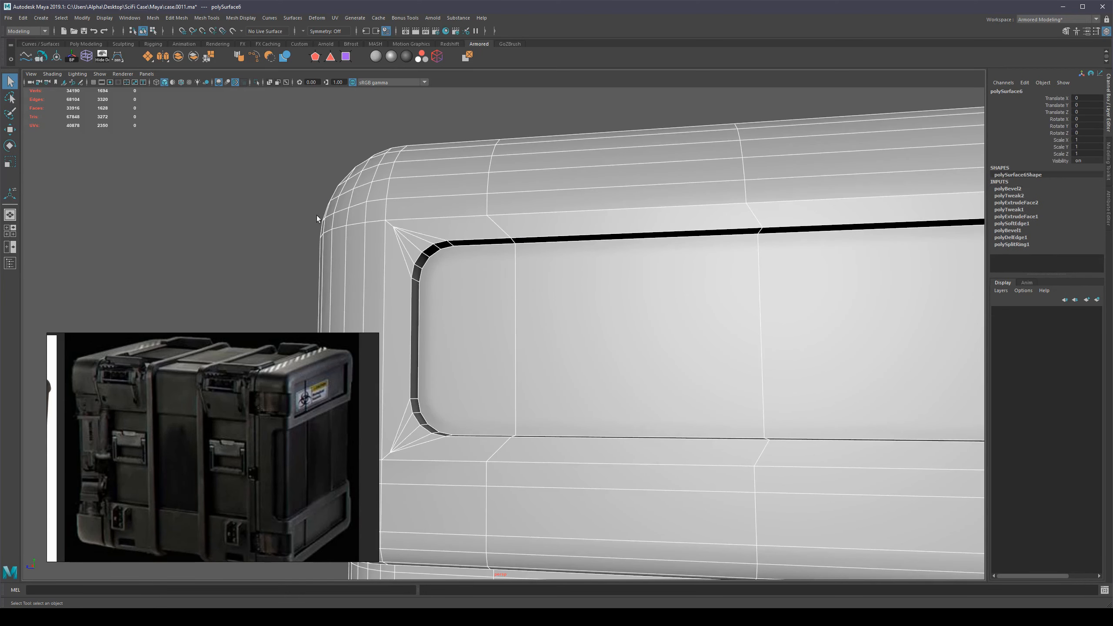
left_click(222, 249)
left_click_drag(223, 249, 548, 289, "alt")
scroll(488, 296, "up", 1)
left_click(471, 263)
scroll(504, 293, "up", 3)
key("1")
middle_click_drag(548, 289, 564, 278, "alt")
left_click_drag(563, 278, 550, 363, "alt")
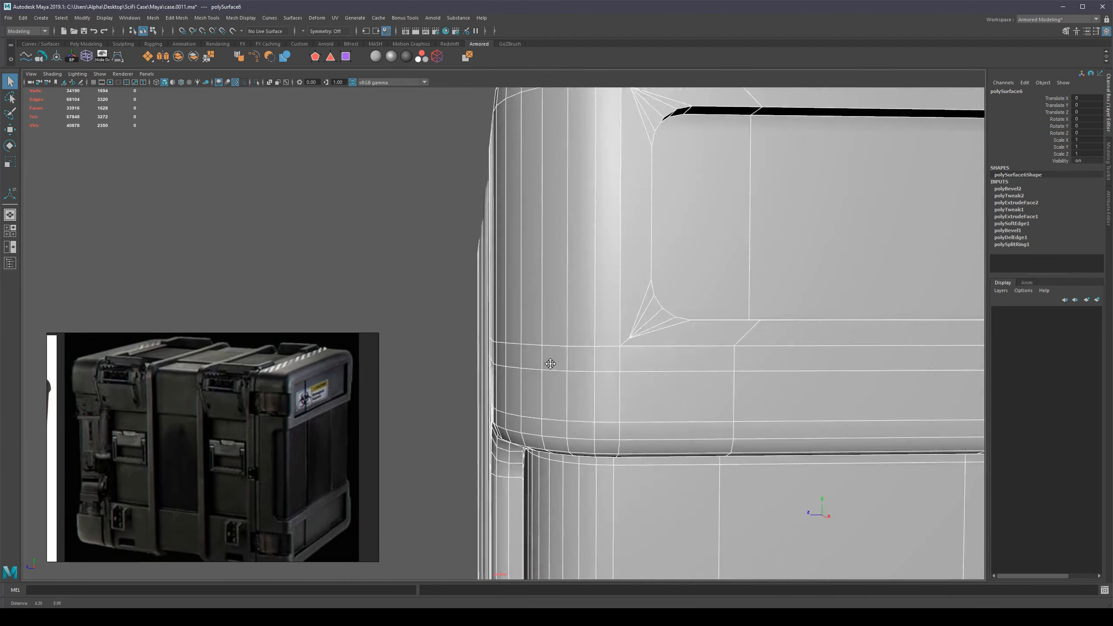
middle_click_drag(549, 364, 487, 413, "alt")
middle_click_drag(526, 246, 541, 303, "alt")
left_click_drag(541, 303, 625, 298, "alt")
scroll(624, 299, "down", 2)
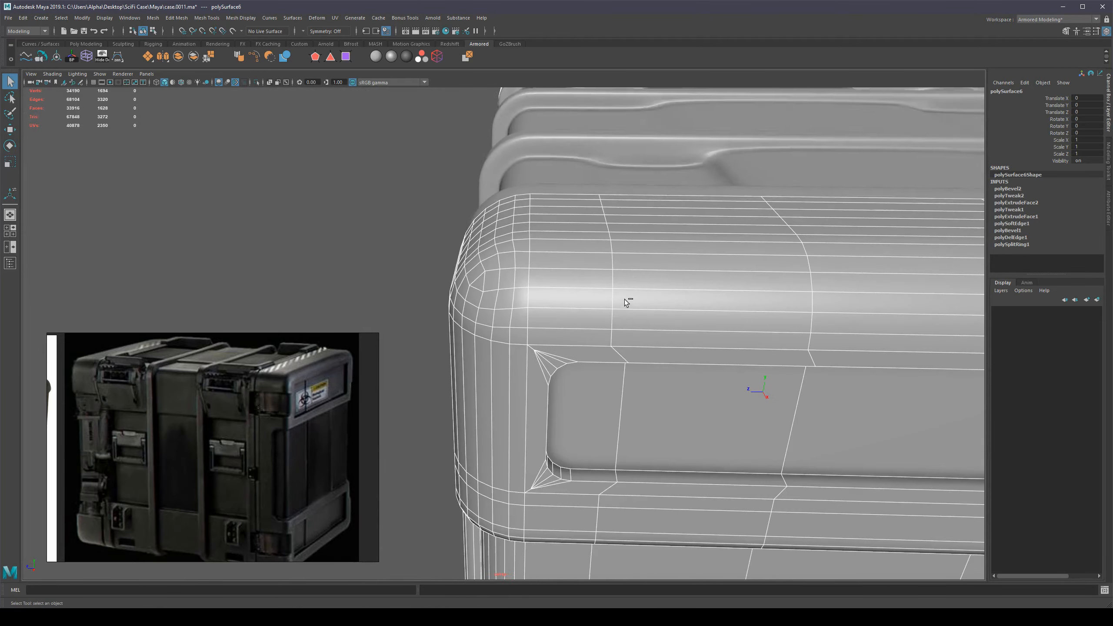
Step: Isolate the end cap and connect the lengthwise edges above the panel's rounded corner with a new edge run
key("ctrl+1")
scroll(623, 306, "up", 1)
key("F10")
left_click_drag(600, 262, 558, 222, "alt")
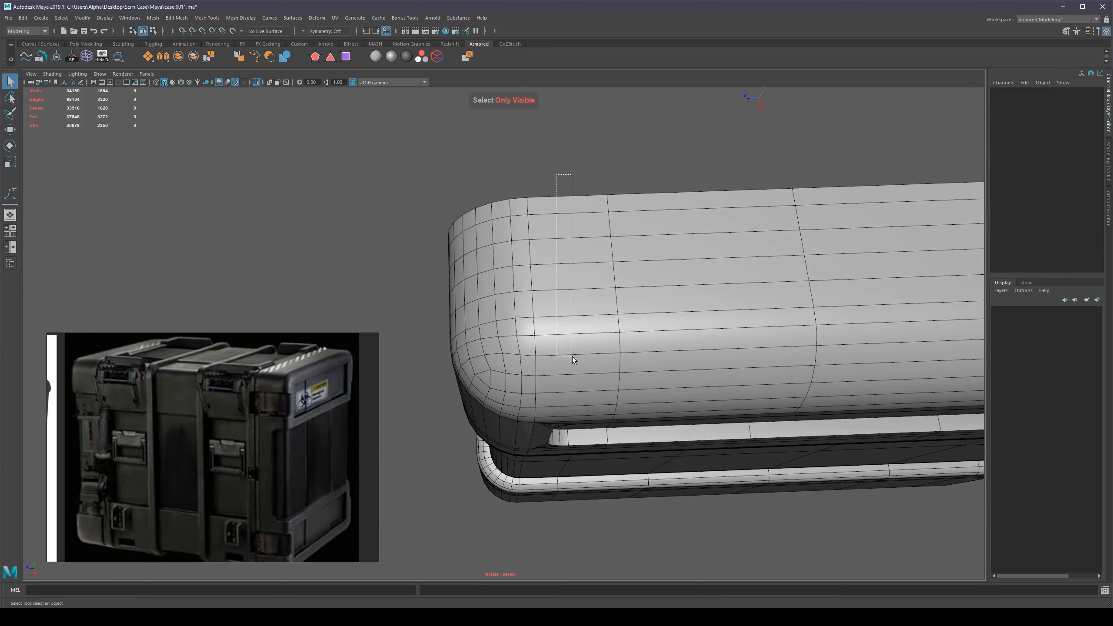
left_click_drag(572, 357, 542, 229)
left_click(628, 325, "shift")
Step: Align the new edge run with the start of the panel's rounded corner and connect it to the corner's vertex
key("w")
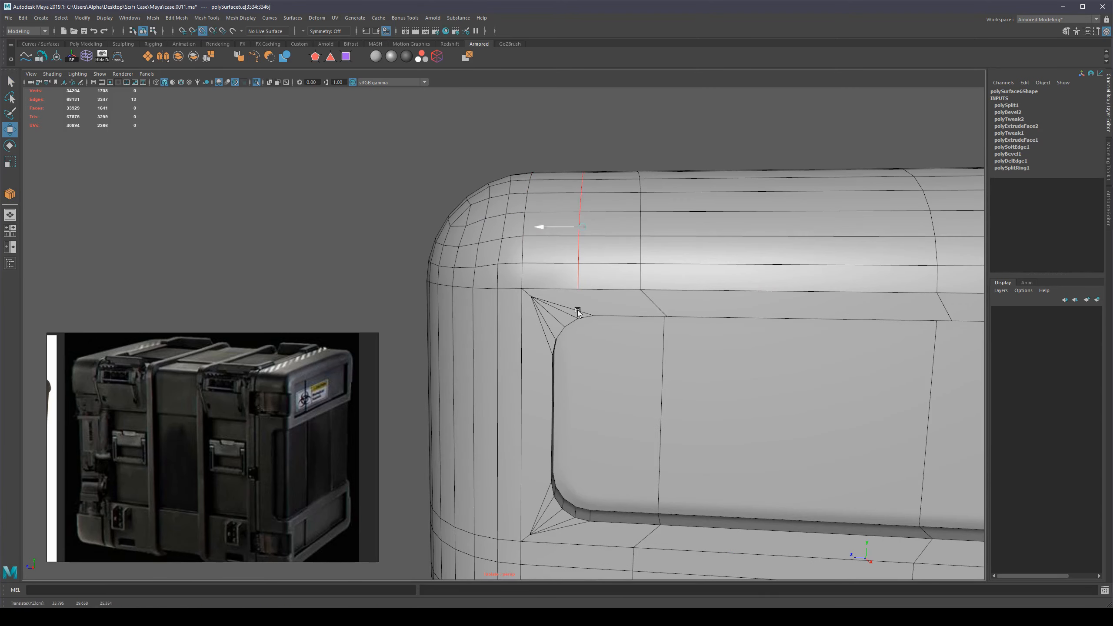
left_click_drag(595, 314, 626, 244, "alt")
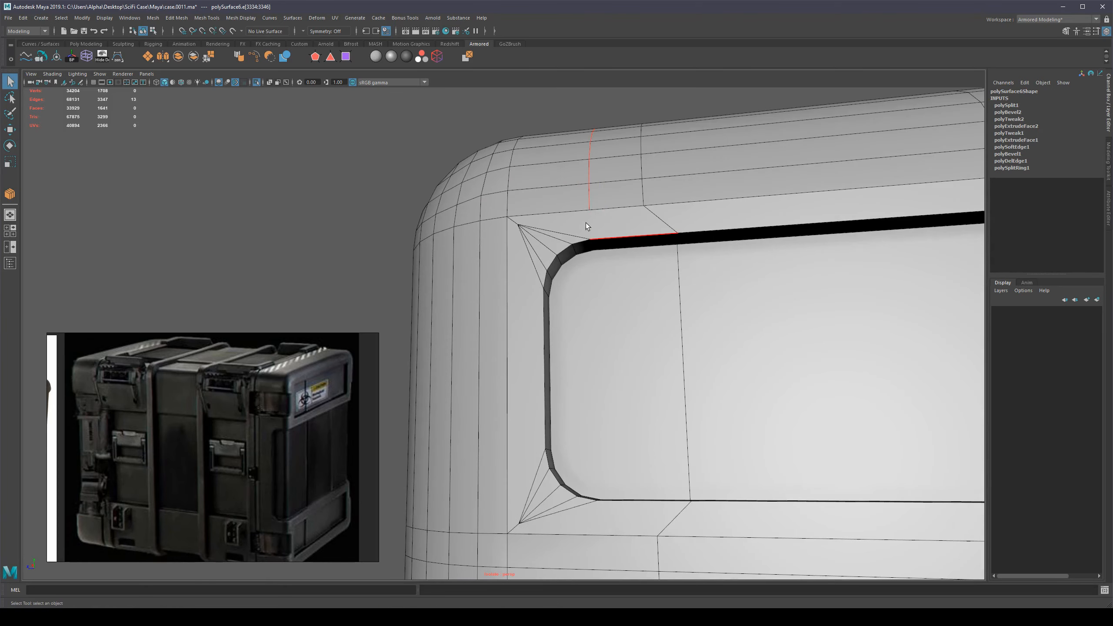
key("g")
key("q")
Step: Examine the panel corner with smooth preview on and the wireframe hidden, restoring the unsmoothed wireframe view
scroll(679, 251, "down", 4)
left_click(639, 277)
left_click_drag(605, 289, 492, 390, "alt")
scroll(627, 295, "up", 4)
scroll(630, 294, "up", 1)
key("3")
scroll(557, 315, "down", 4)
key("alt+5")
scroll(609, 301, "up", 4)
key("alt+5")
key("1")
Step: Connect the vertical edges on the end cap's side and snap the new edge run to the panel corner's height
scroll(547, 333, "down", 5)
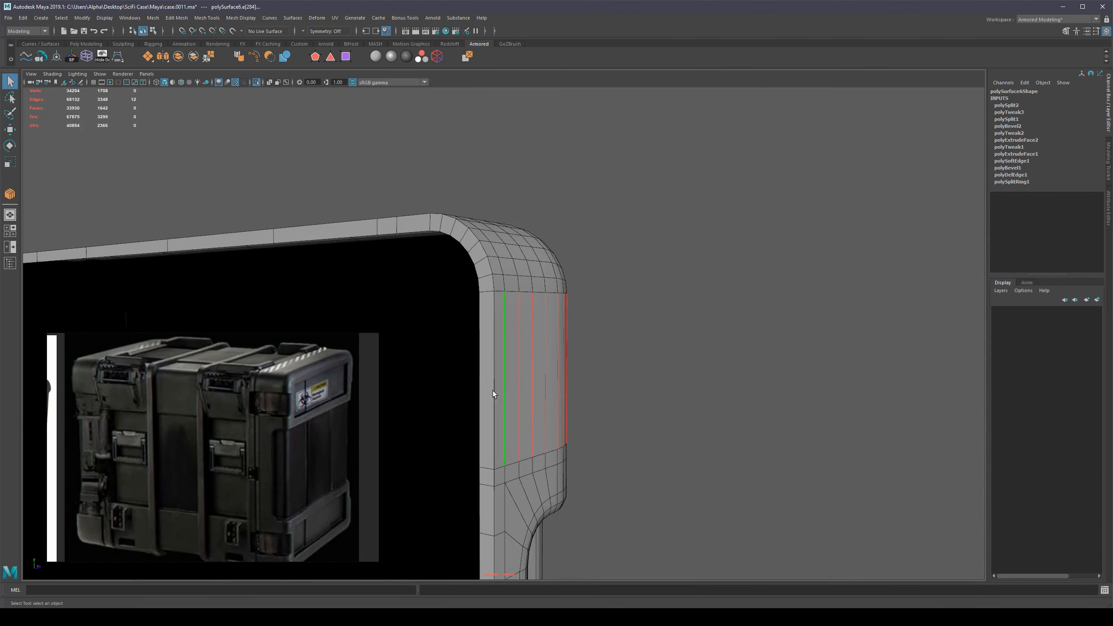
left_click(480, 378, "shift")
left_click_drag(679, 350, 549, 369, "alt")
key("alt+c")
key("w")
scroll(540, 365, "up", 1)
key("v")
left_click_drag(485, 350, 543, 319)
Step: Connect the side edge run's end vertex to the lower vertex of the panel's rounded upper corner
scroll(561, 337, "up", 5)
key("q")
right_click_drag(540, 323, 501, 324)
left_click(538, 269)
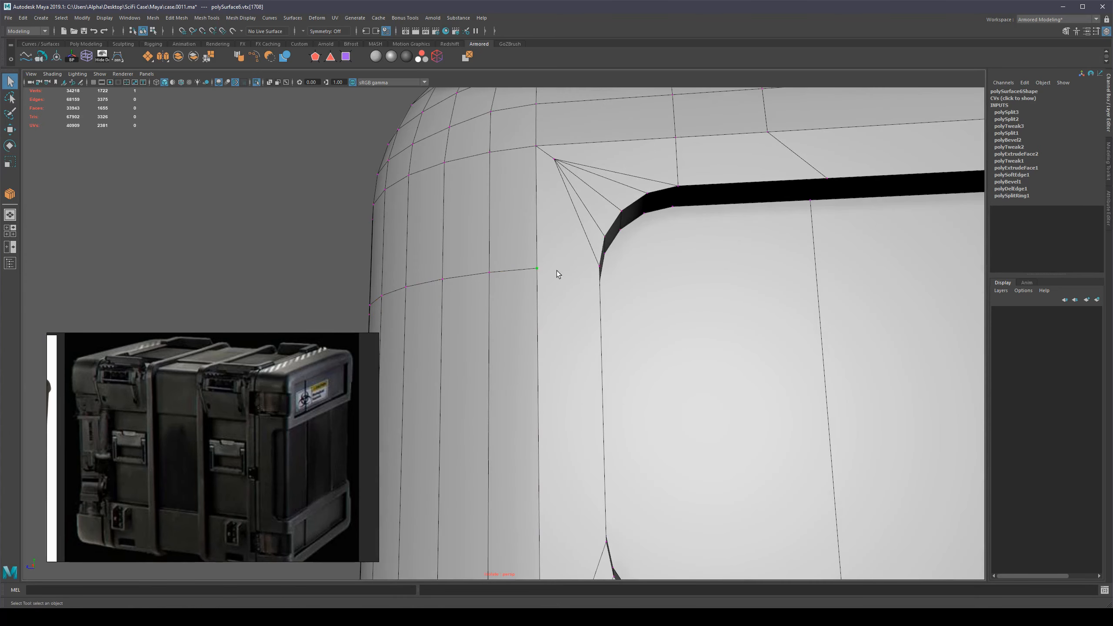
left_click_drag(578, 293, 602, 301, "alt")
key("y")
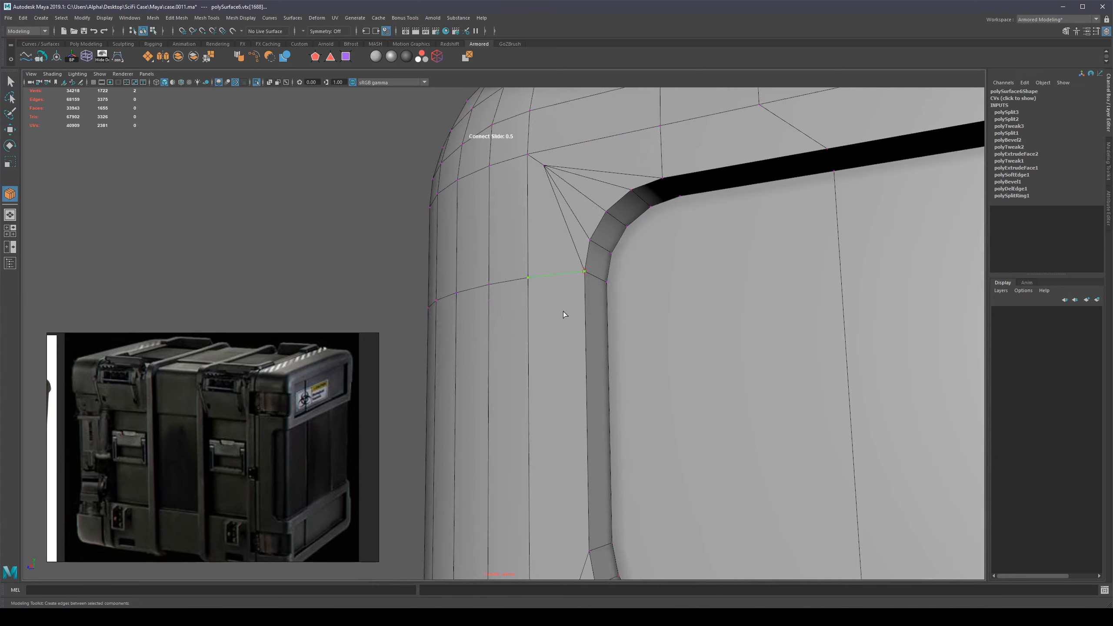
Step: Turn on smooth preview for the end cap and examine the shading around the recessed panel's corners
scroll(556, 318, "down", 3)
key("q")
left_click_drag(527, 332, 552, 347, "alt")
key("3")
right_click_drag(550, 371, 581, 342)
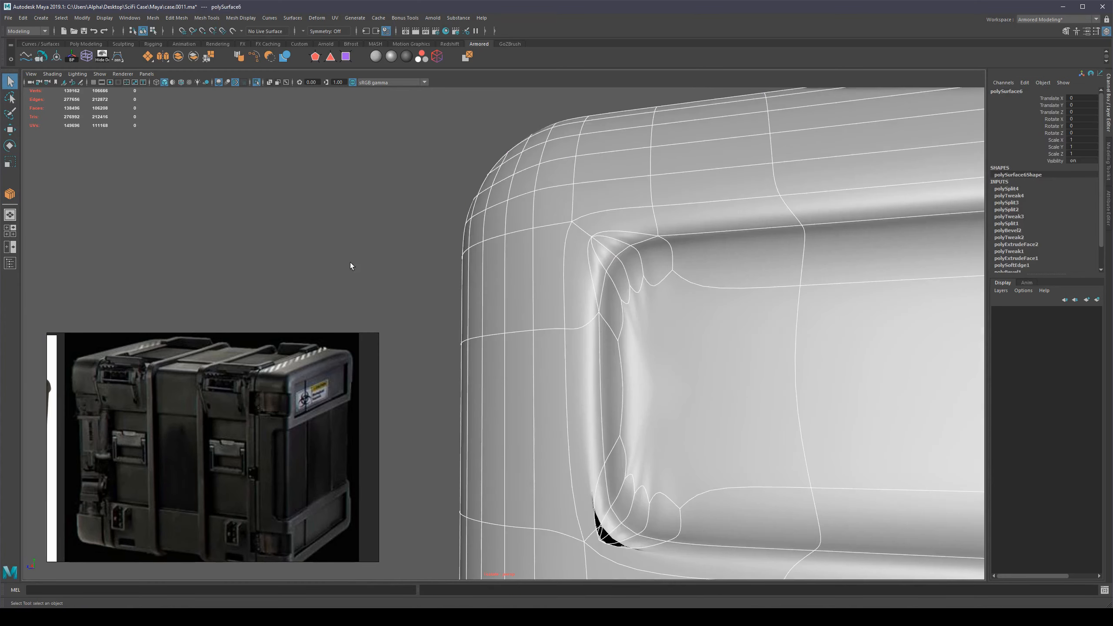
left_click(350, 263)
scroll(563, 305, "down", 5)
left_click_drag(564, 305, 589, 333, "alt")
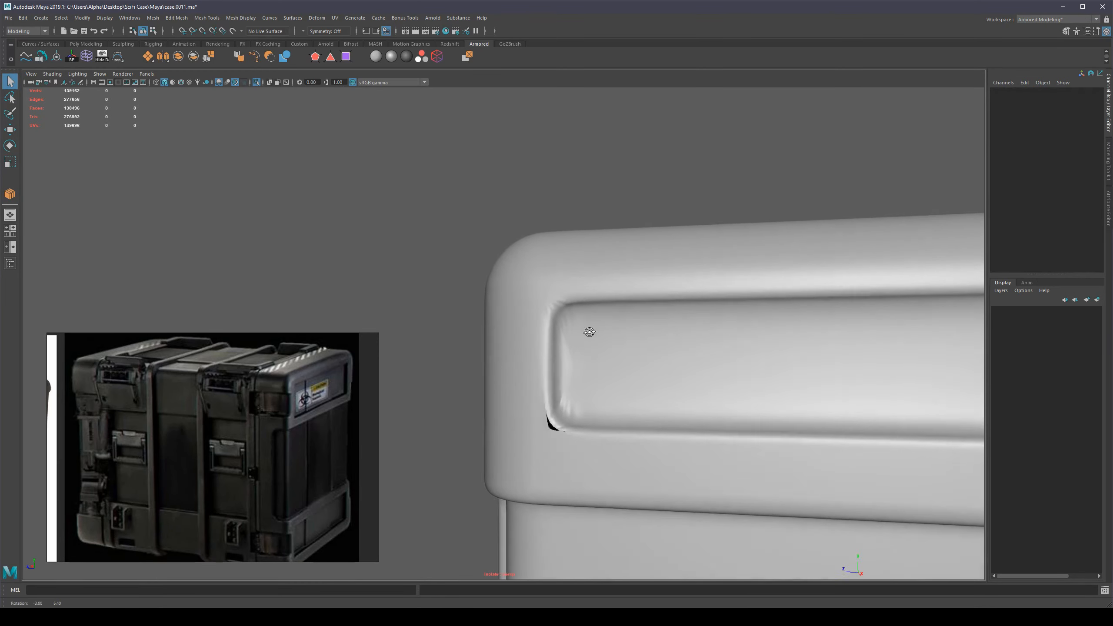
scroll(602, 311, "up", 3)
scroll(601, 311, "up", 2)
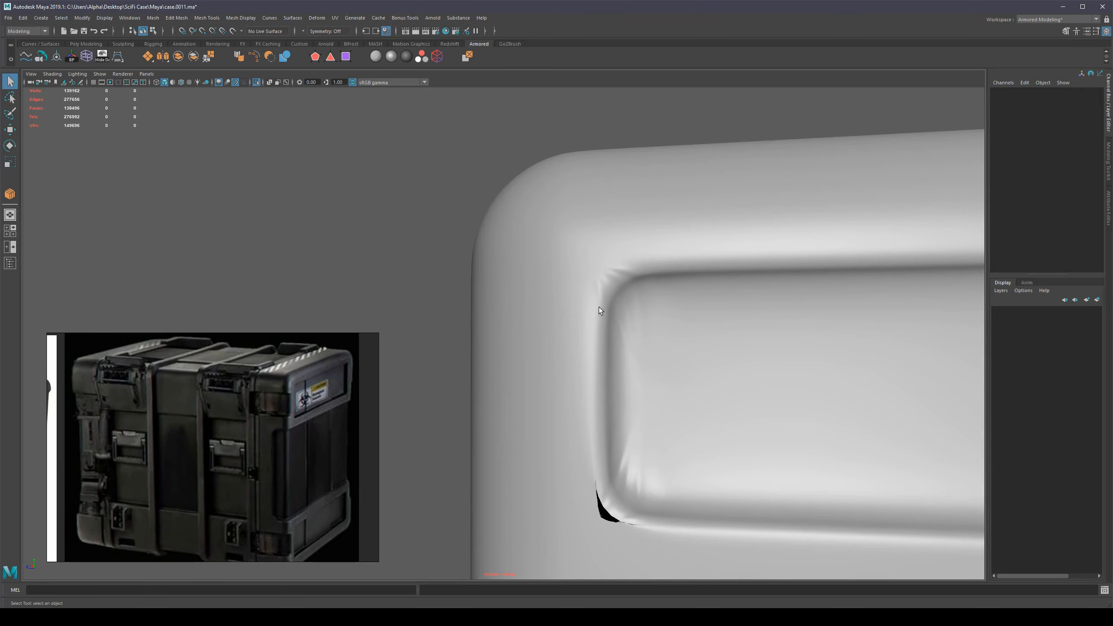
Step: Restore the unsmoothed end cap, select the face loop around the recess's inner wall and convert it to its border edges
left_click(684, 268)
key("1")
right_click_drag(659, 266, 575, 327, "alt")
left_click_drag(575, 328, 554, 260, "alt")
key("F11")
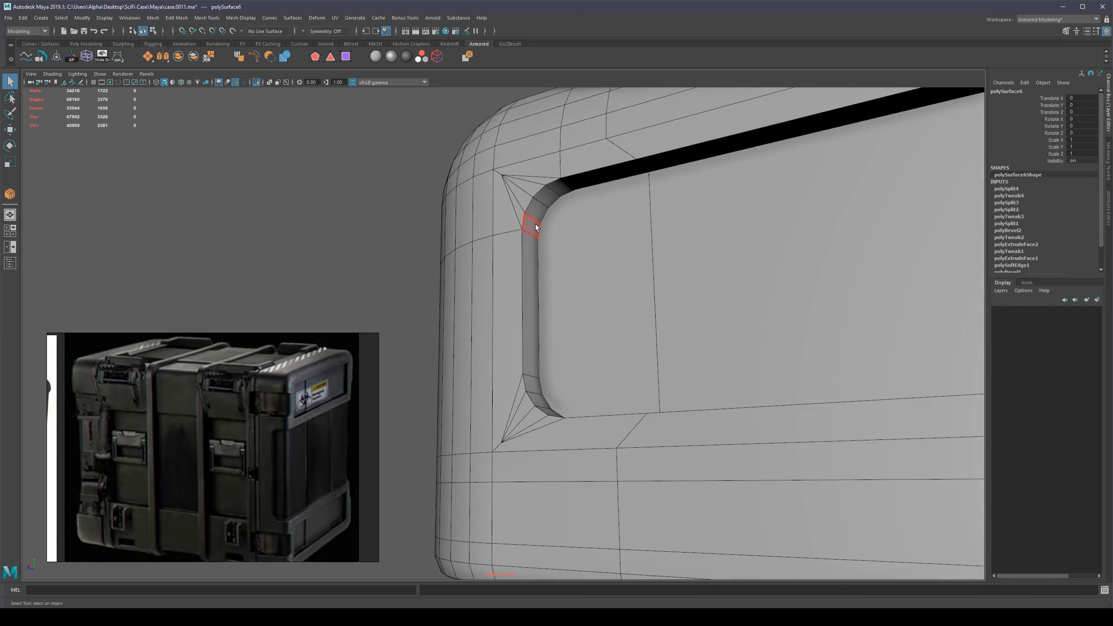
left_click(530, 227)
double_click(530, 247, "shift")
scroll(641, 285, "down", 4)
scroll(641, 281, "up", 4)
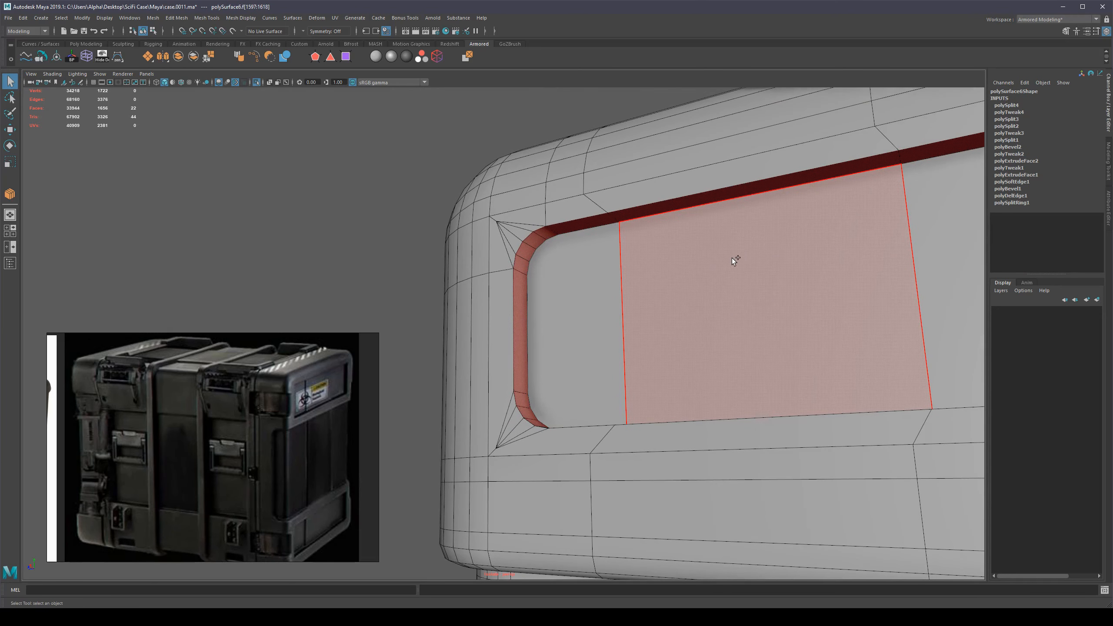
right_click_drag(642, 261, 707, 215, "ctrl")
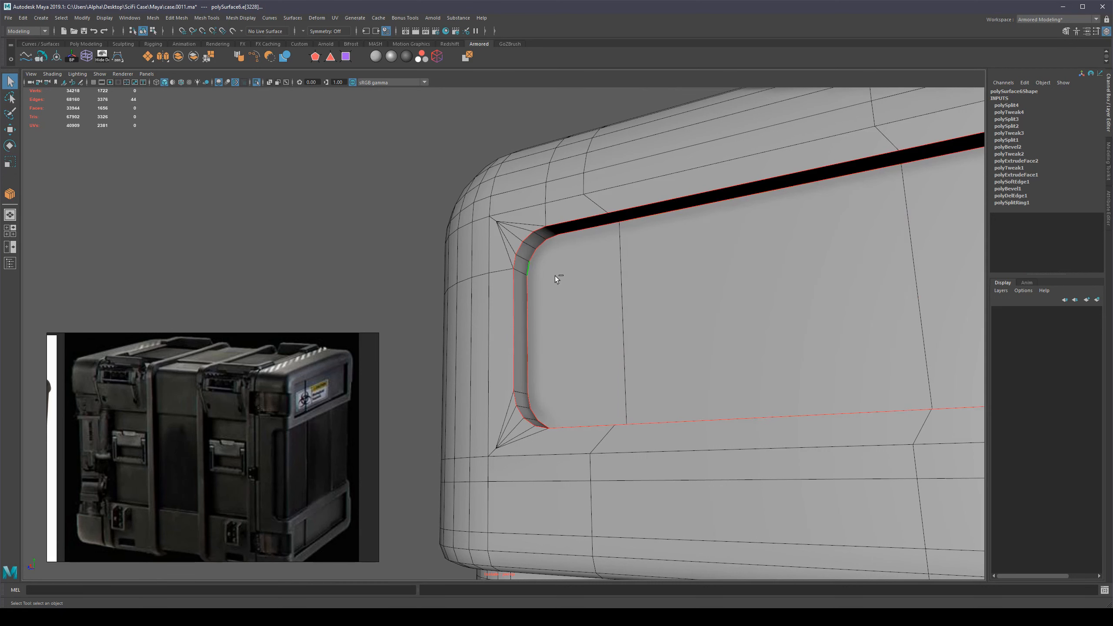
Step: Bevel the recess's border edges with Chamfer off and a Fraction of 1
key("ctrl+b")
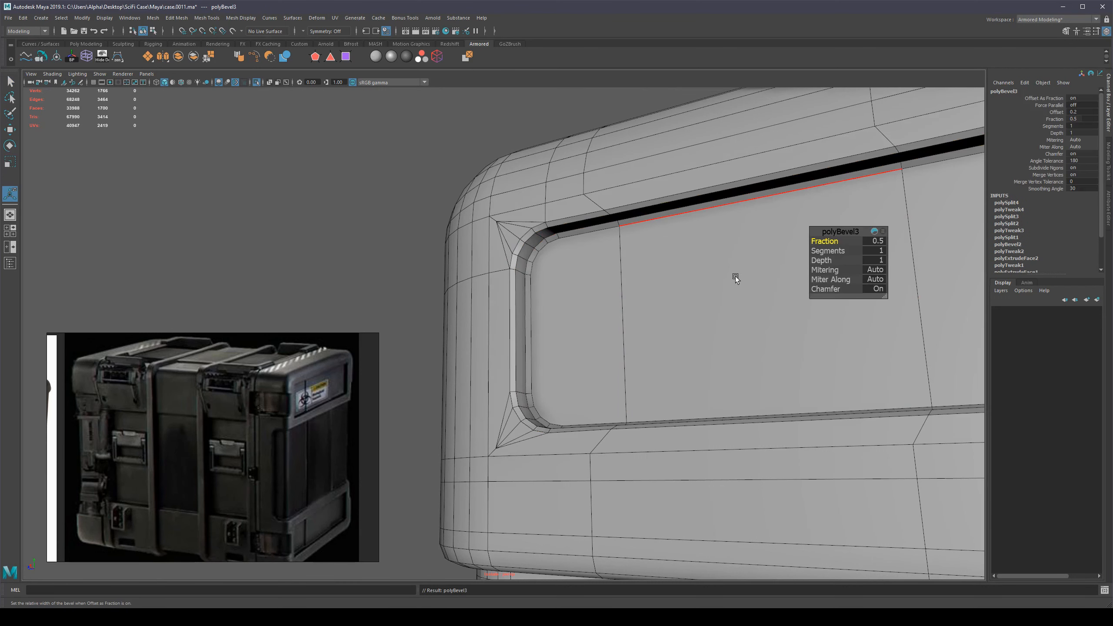
left_click(849, 288)
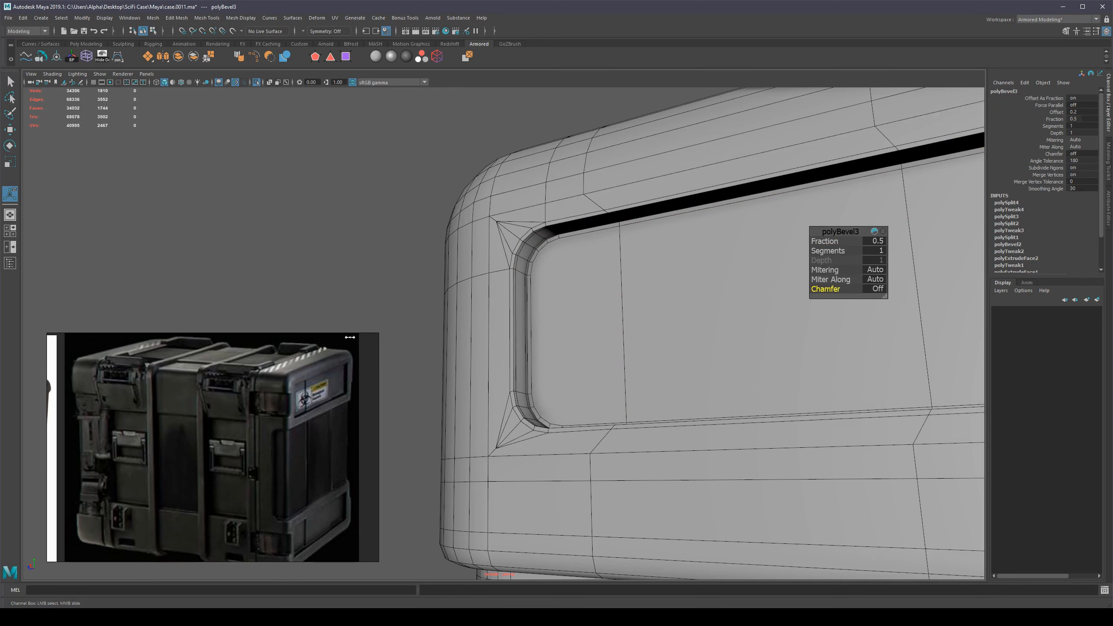
left_click_drag(833, 242, 864, 242)
mouse_move(596, 284)
left_mouse_down("alt")
mouse_move(564, 286)
mouse_move(600, 290)
left_mouse_up("alt")
key("q")
Step: Examine the beveled recess in smooth preview and as unsmoothed wireframe, focusing on the surface around its lower corner
key("3")
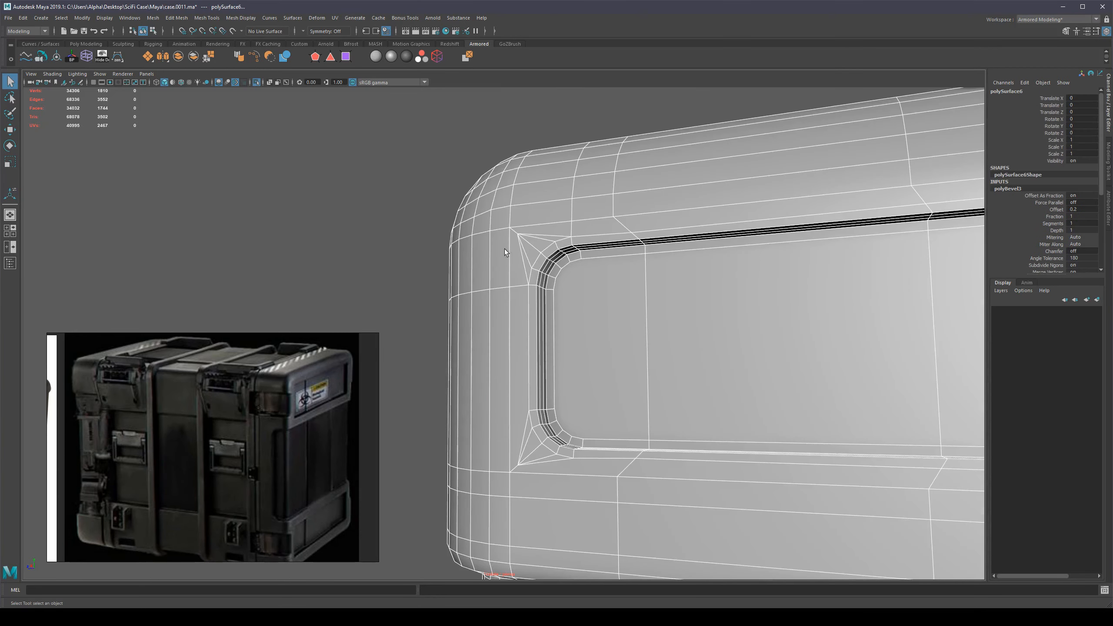
left_click(372, 238)
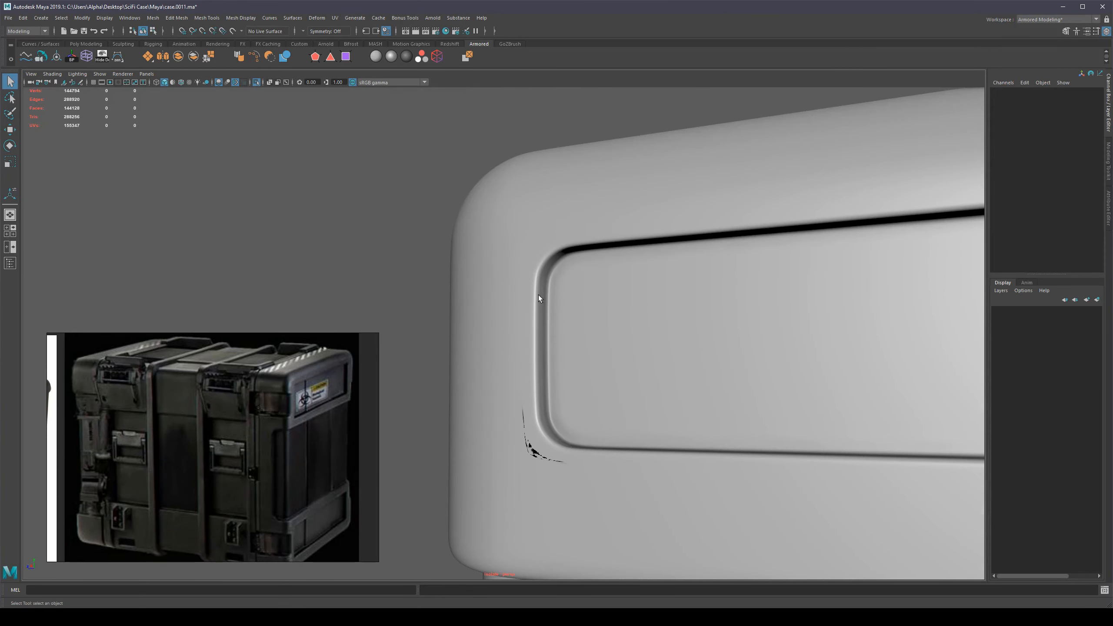
left_click_drag(539, 299, 597, 307, "alt")
left_click(568, 339)
key("1")
scroll(607, 381, "up", 3)
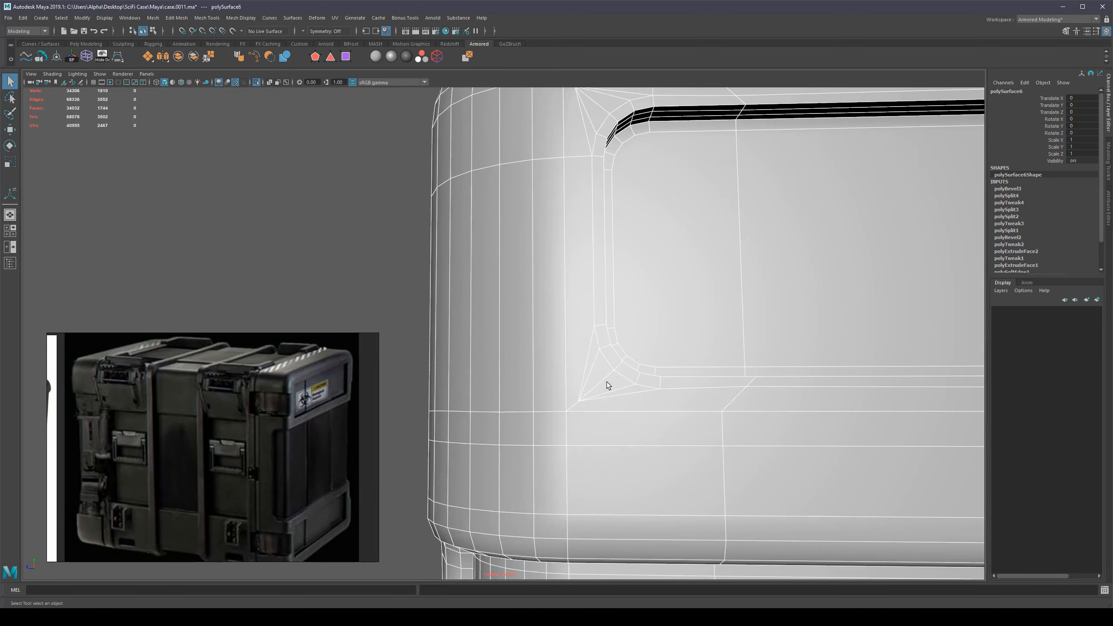
left_click_drag(607, 382, 561, 338, "alt")
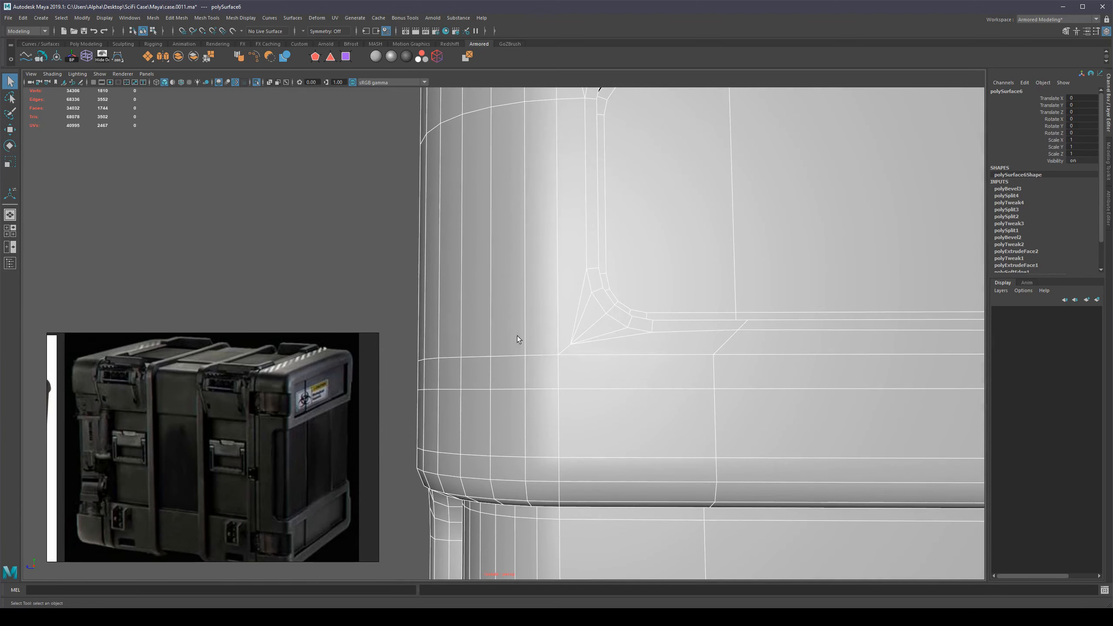
left_click(341, 260)
scroll(495, 268, "down", 4)
left_click(495, 267)
left_click_drag(459, 263, 475, 264, "alt")
key("3")
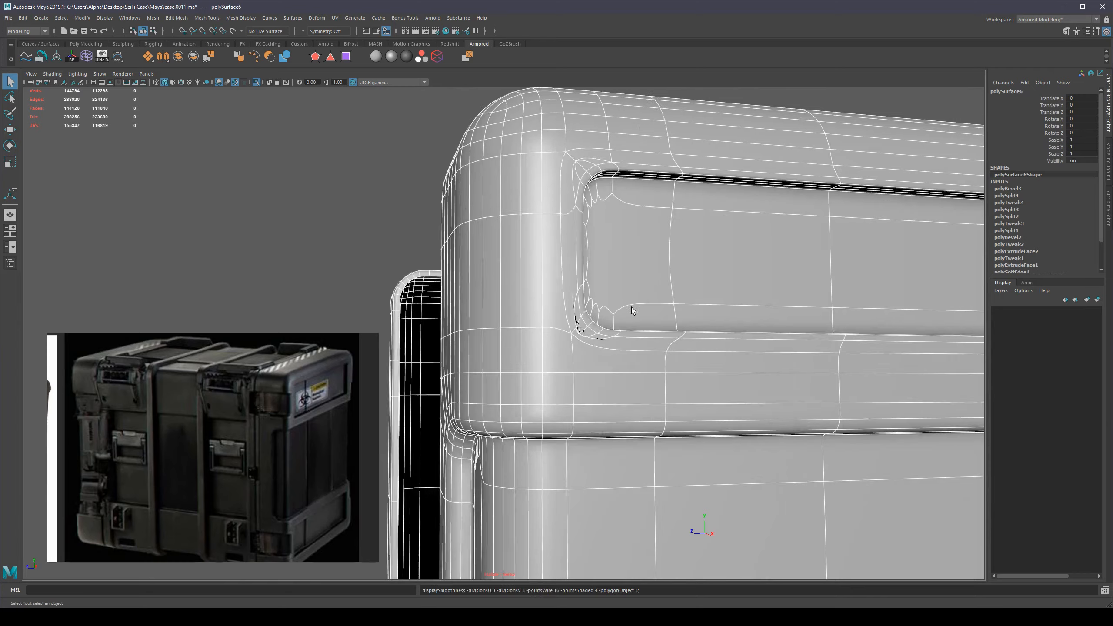
left_click_drag(632, 307, 615, 303, "alt")
left_click(372, 233)
left_click_drag(628, 249, 640, 327, "alt")
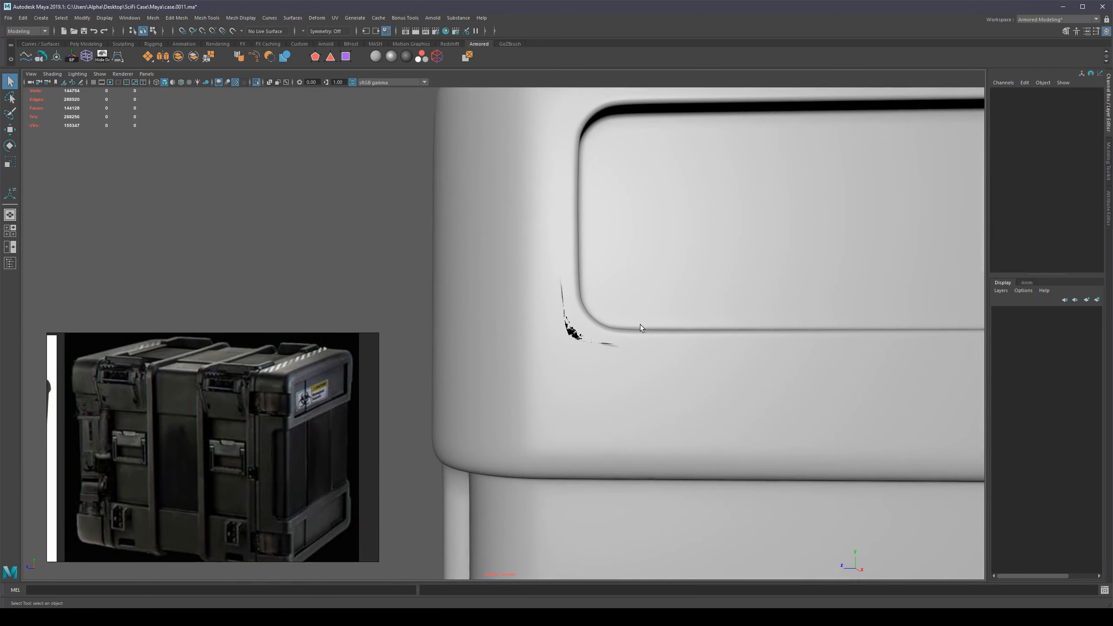
Step: Compare the smoothed end cap's shading with the default material on and off, viewing the recess from several distances
left_click(174, 84)
scroll(673, 281, "down", 5)
left_click_drag(673, 281, 615, 307, "alt")
middle_click_drag(615, 305, 617, 266, "alt")
scroll(617, 253, "up", 3)
left_click_drag(616, 266, 505, 266, "alt")
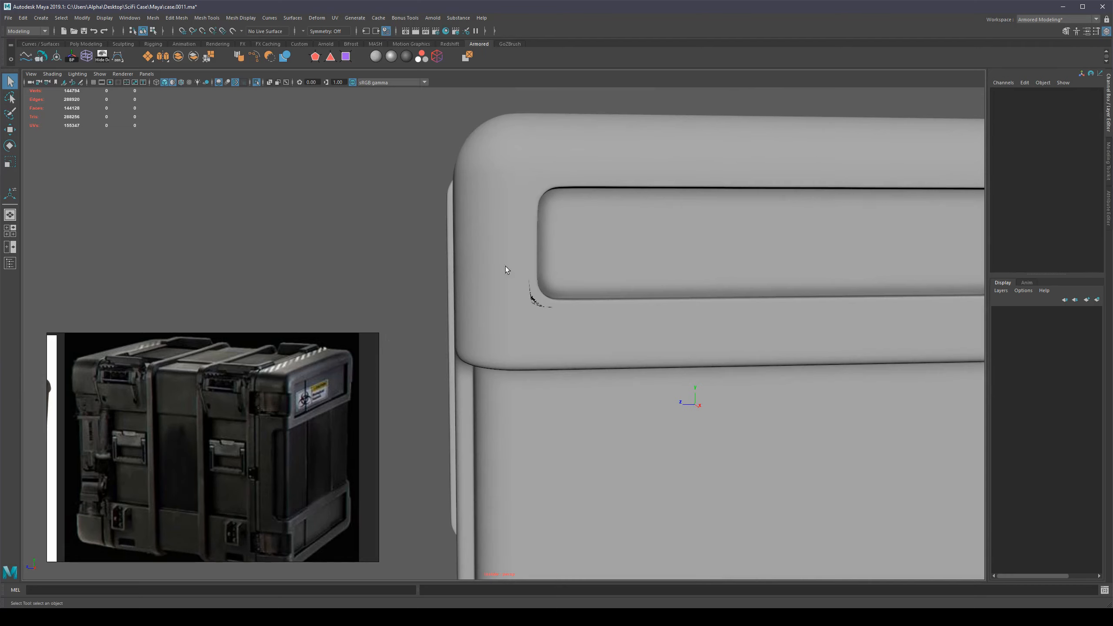
left_click(173, 83)
mouse_move(574, 301)
left_mouse_down("alt")
mouse_move(564, 296)
mouse_move(576, 281)
mouse_move(562, 296)
left_mouse_up("alt")
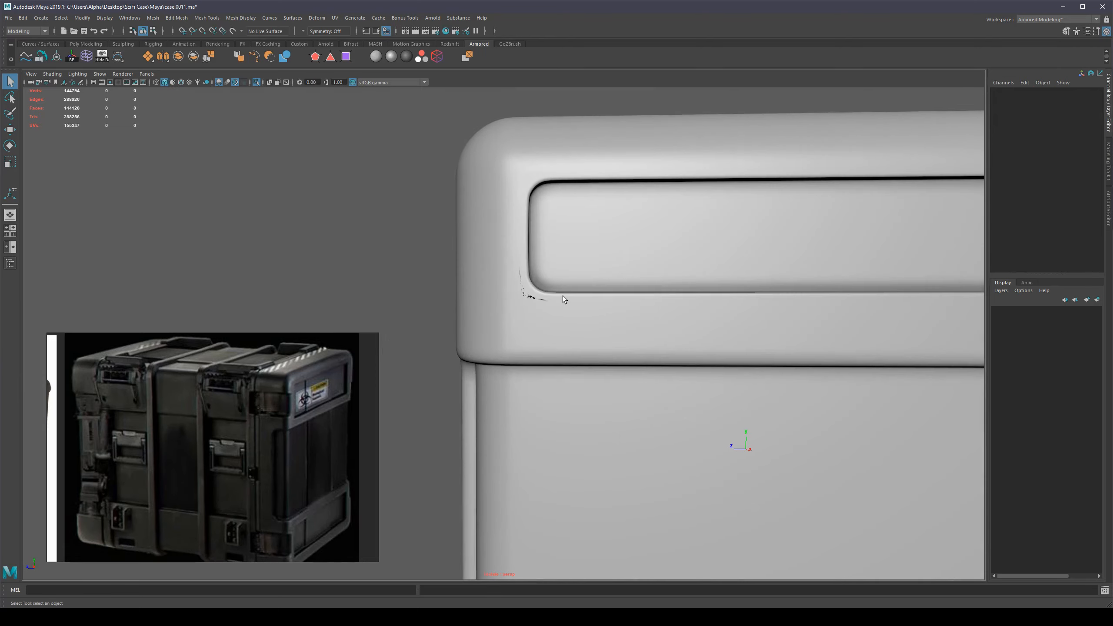
left_click(173, 82)
right_click_drag(622, 272, 533, 194, "alt")
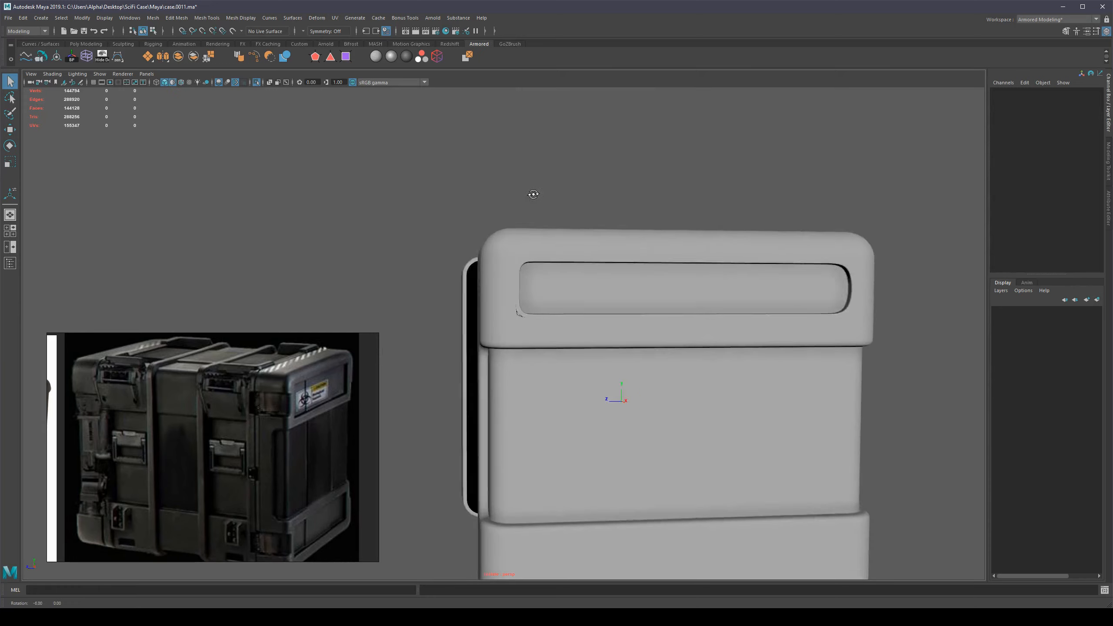
mouse_move(533, 194)
left_mouse_down("alt")
mouse_move(520, 175)
mouse_move(527, 189)
left_mouse_up("alt")
right_click_drag(578, 250, 624, 279, "alt")
left_click_drag(624, 279, 556, 268, "alt")
left_click(174, 83)
scroll(535, 263, "up", 3)
Step: Select the vertical edges wrapping the end cap's side beside the recess's lower corner and connect them with a horizontal edge run
left_click(556, 268)
key("1")
scroll(568, 263, "up", 2)
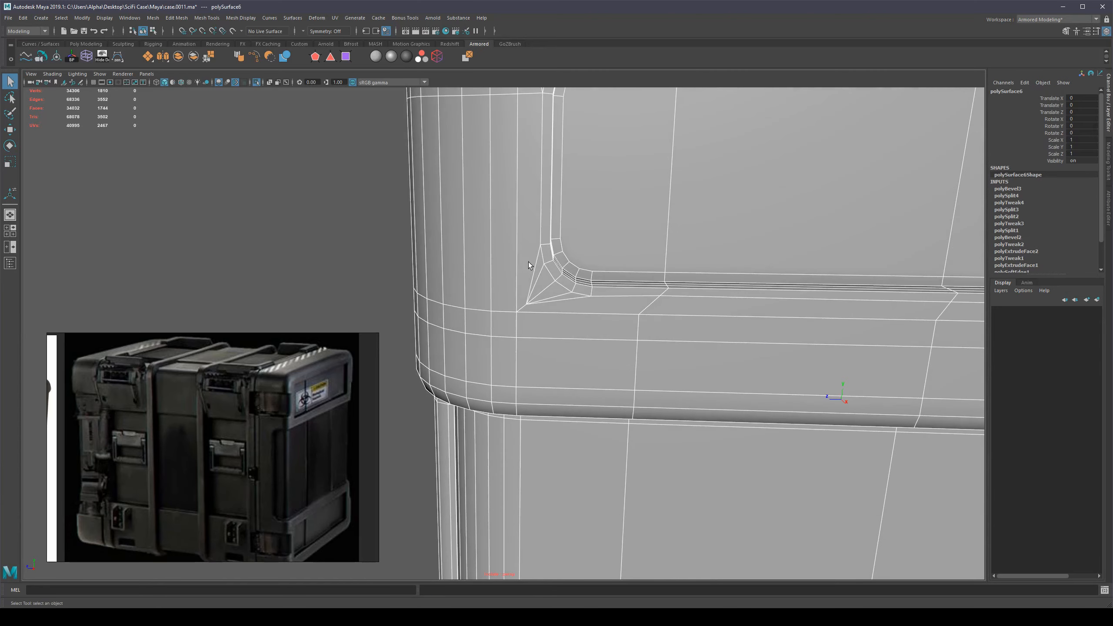
key("F10")
left_click(490, 257)
left_click_drag(470, 254, 547, 261, "alt")
double_click(333, 229, "shift")
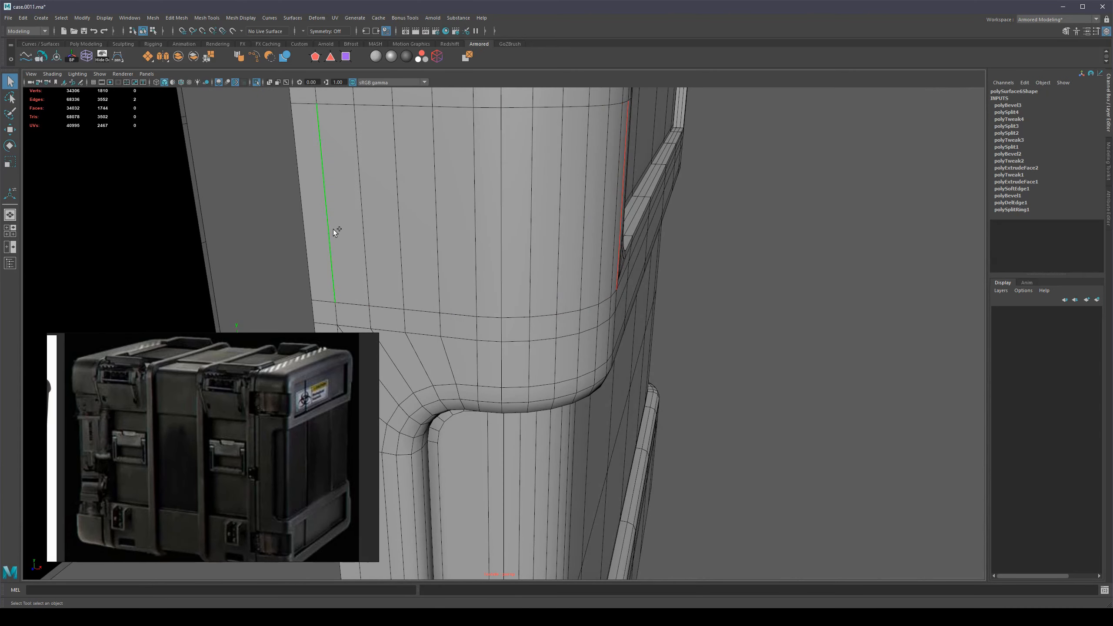
double_click(333, 229, "shift")
left_click_drag(333, 230, 468, 268, "alt")
double_click(488, 250, "shift")
left_click_drag(546, 249, 480, 243, "alt")
key("alt+c")
Step: Snap the new horizontal edge run vertically to the height of the upper vertex of the recess's rounded lower corner
key("w")
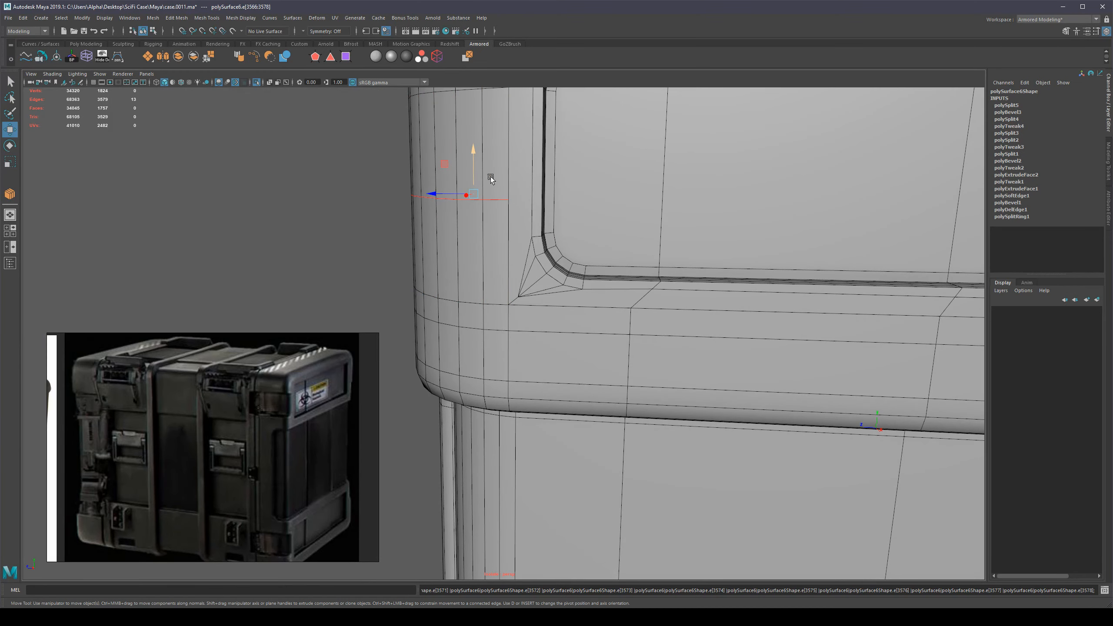
left_click_drag(490, 176, 502, 233, "alt")
left_click(1111, 151)
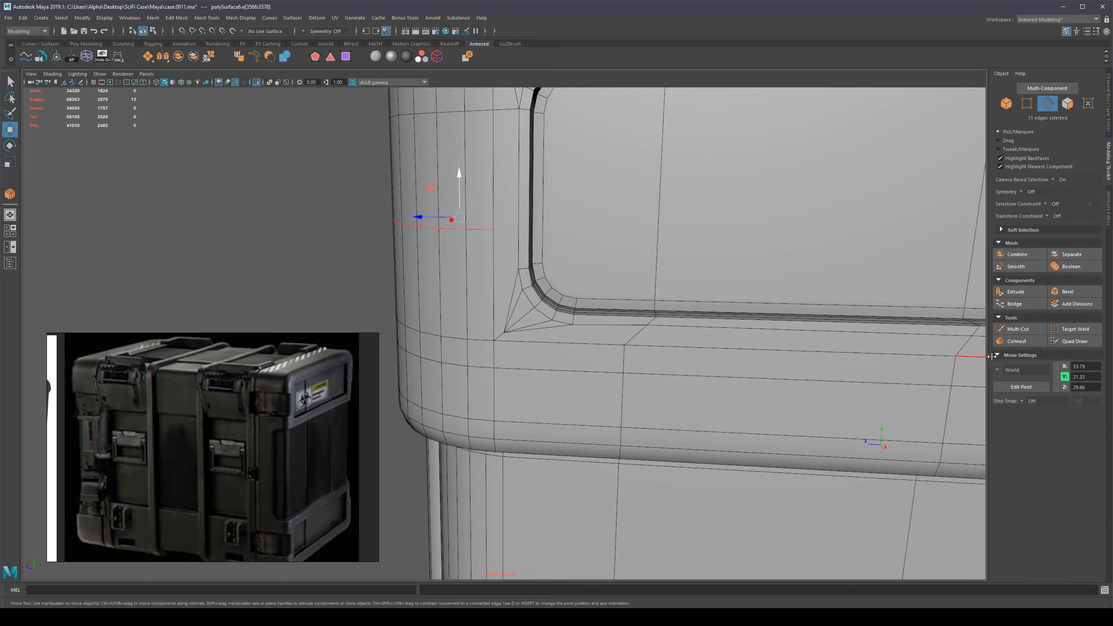
left_click(459, 193)
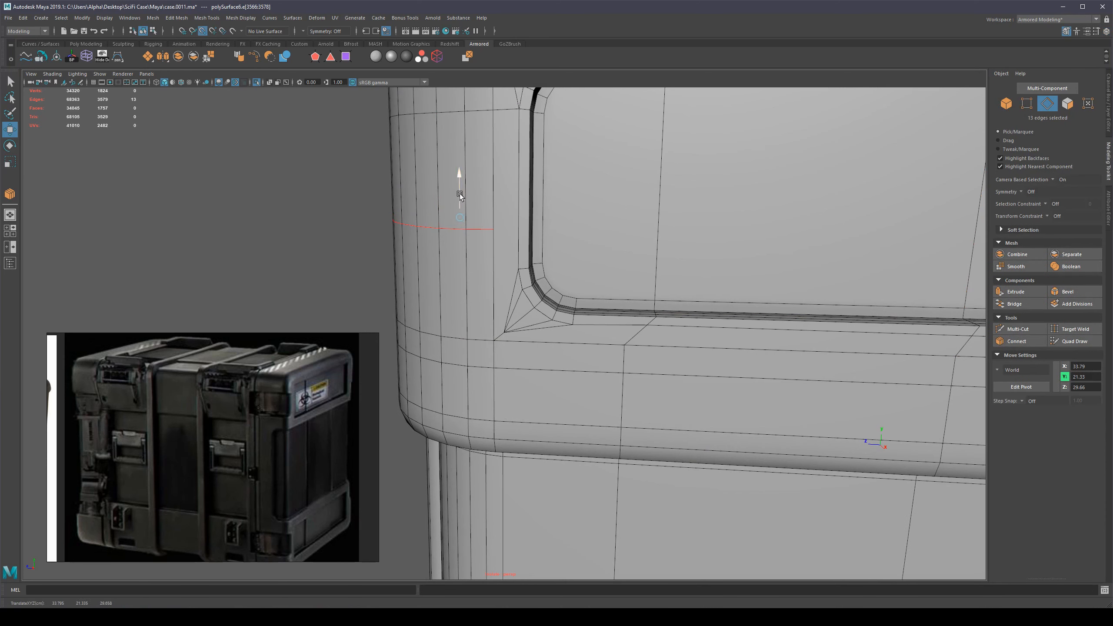
left_click_drag(513, 260, 515, 261)
Step: Connect the side edge run's end vertex to the upper vertex of the recess's rounded lower corner
right_click_drag(510, 266, 467, 263)
left_click(493, 268)
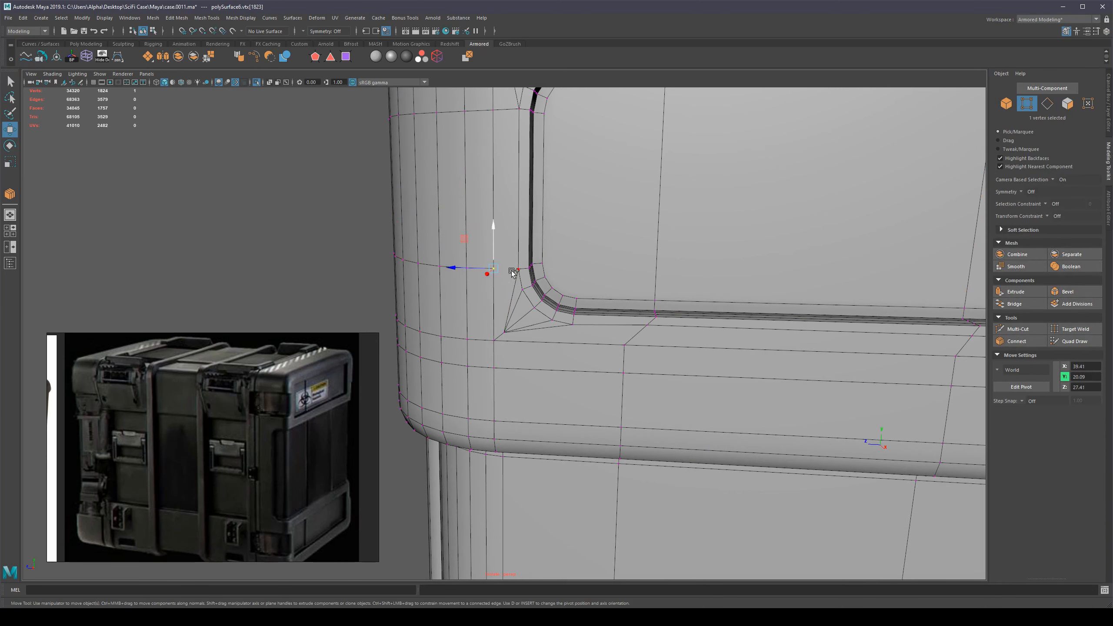
left_click(518, 269, "shift")
right_click_drag(567, 276, 492, 135, "shift")
key("q")
left_click_drag(540, 342, 516, 316, "alt")
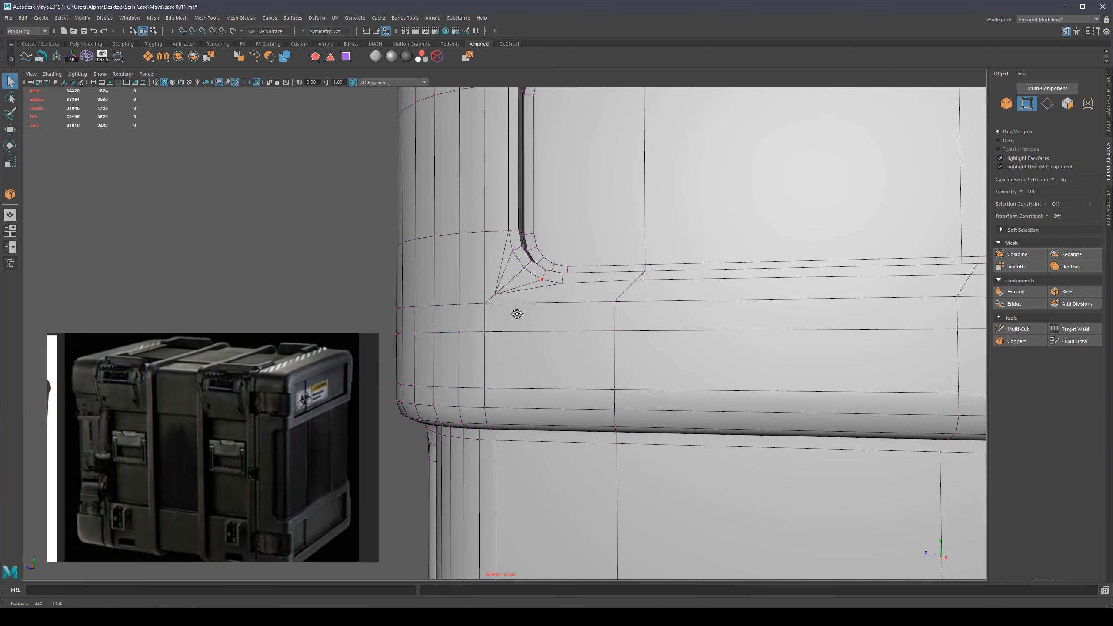
Step: Connect the horizontal edges below the recess's lower corner with a vertical edge run down to the case side's middle edge
scroll(537, 326, "down", 2)
middle_click_drag(554, 320, 553, 276, "alt")
right_click_drag(552, 281, 554, 255)
mouse_move(555, 255)
left_mouse_down("alt")
mouse_move(562, 286)
mouse_move(564, 255)
mouse_move(566, 274)
left_mouse_up("alt")
left_click(563, 256)
double_click(565, 341, "shift")
mouse_move(572, 408)
left_mouse_down("alt")
mouse_move(570, 375)
mouse_move(553, 351)
mouse_move(548, 386)
left_mouse_up("alt")
scroll(569, 399, "down", 3)
scroll(560, 421, "down", 3)
middle_click_drag(563, 380, 566, 331, "alt")
left_click_drag(566, 331, 550, 403, "alt")
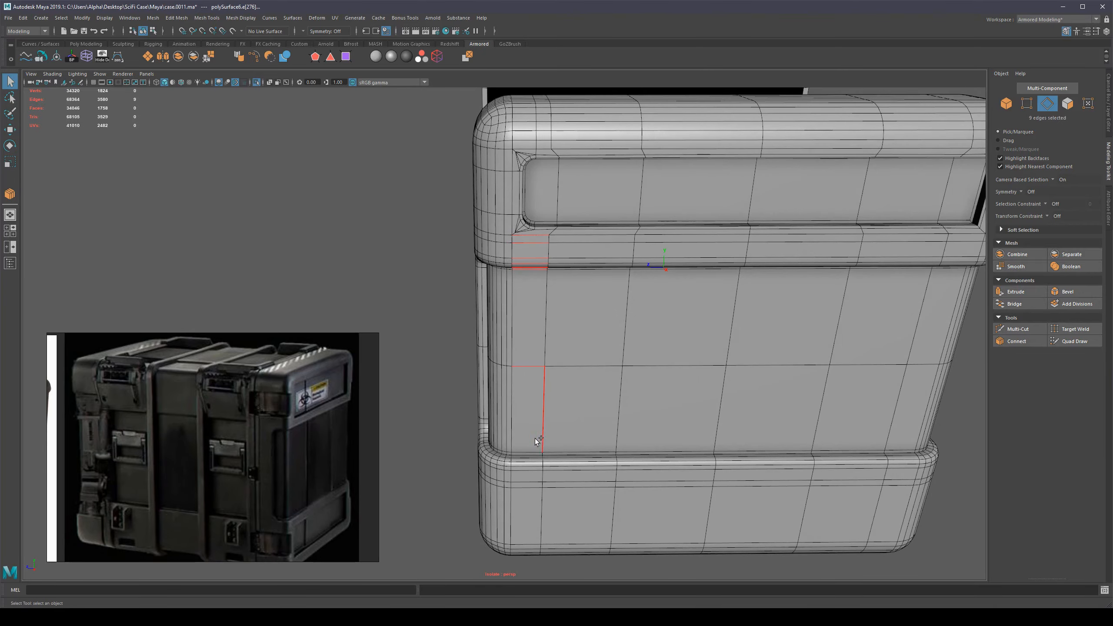
left_click_drag(528, 446, 626, 296, "alt")
scroll(626, 296, "up", 5)
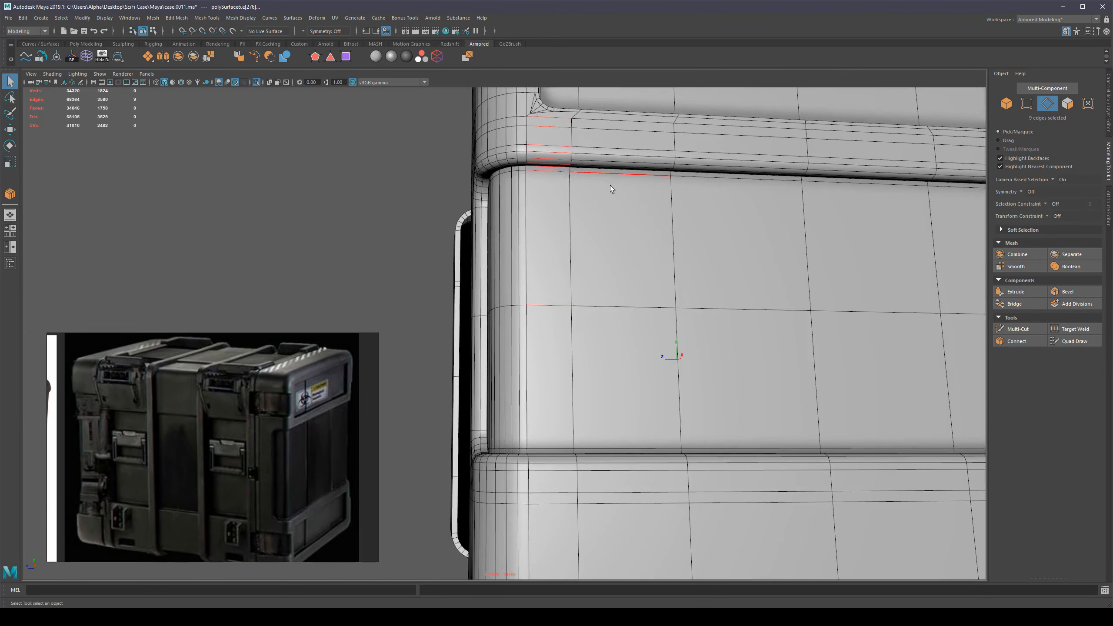
middle_click_drag(610, 186, 593, 361, "alt")
key("y")
Step: Snap the new vertical edge run sideways along Z to align with the end vertex of the recess's rounded lower corner
key("w")
left_click_drag(587, 396, 549, 375, "alt")
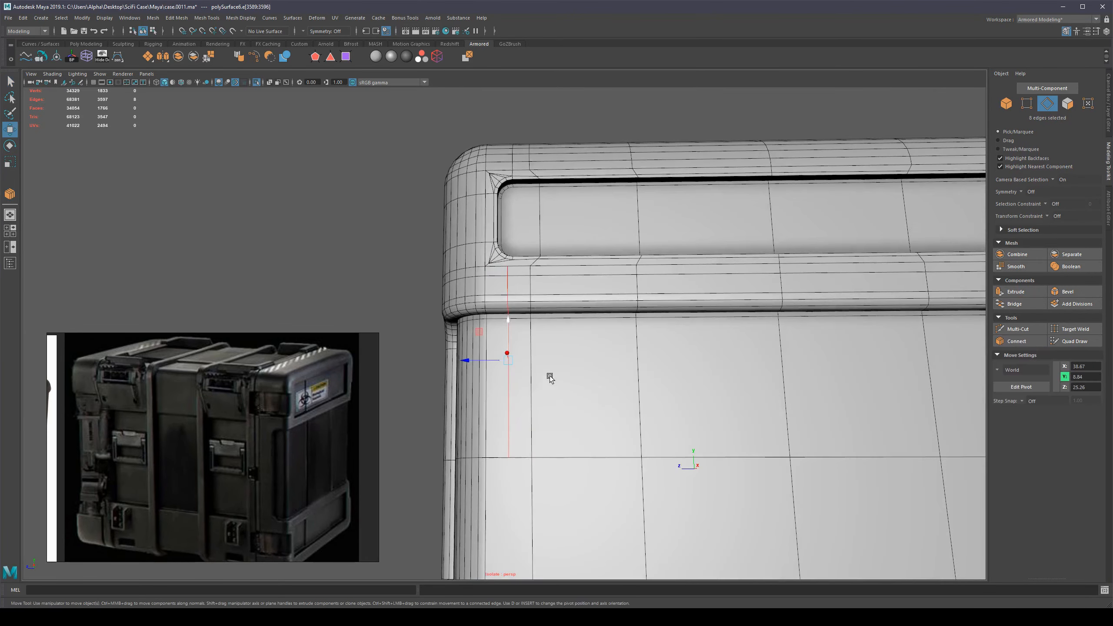
right_click_drag(549, 375, 609, 324, "alt")
left_click(487, 382)
middle_click_drag(612, 361, 619, 407, "alt")
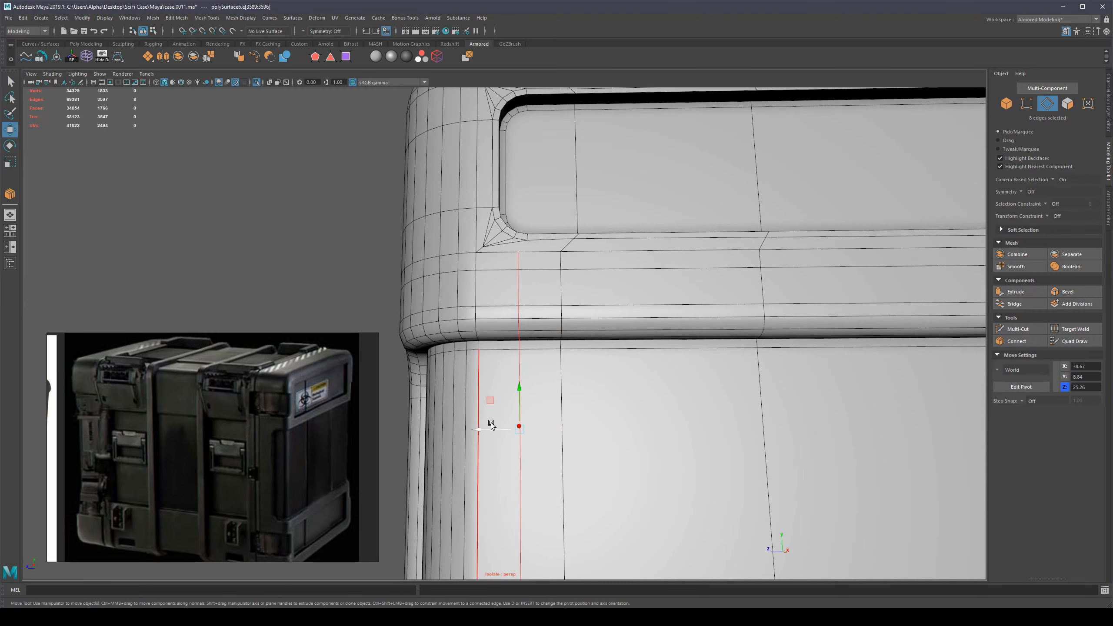
left_click_drag(492, 424, 527, 250)
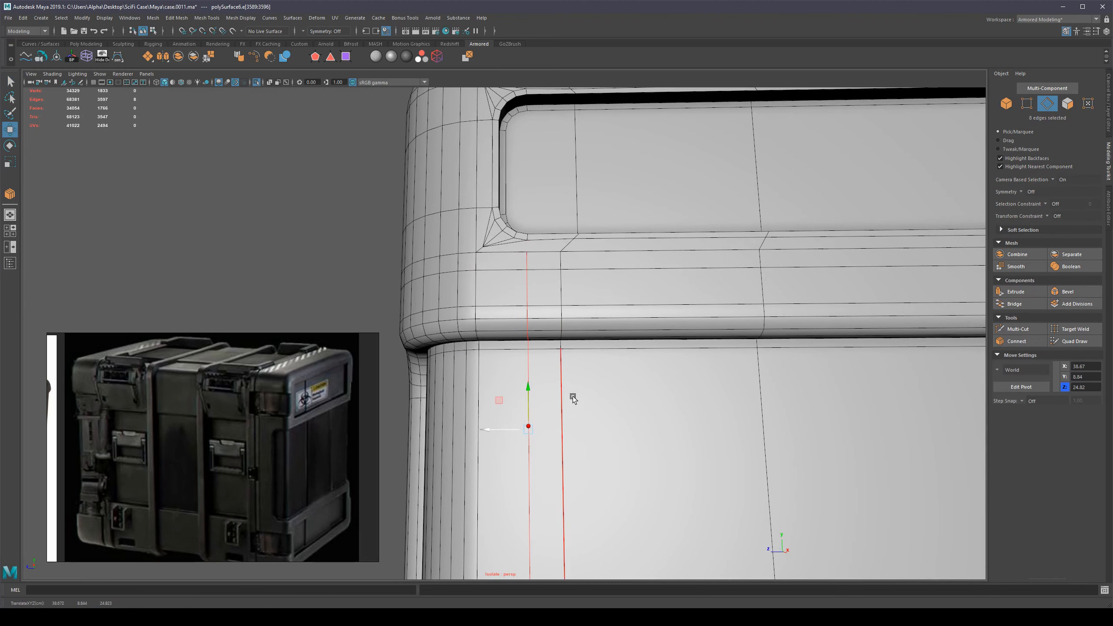
left_click_drag(572, 422, 577, 395, "alt")
right_click_drag(577, 385, 607, 404, "alt")
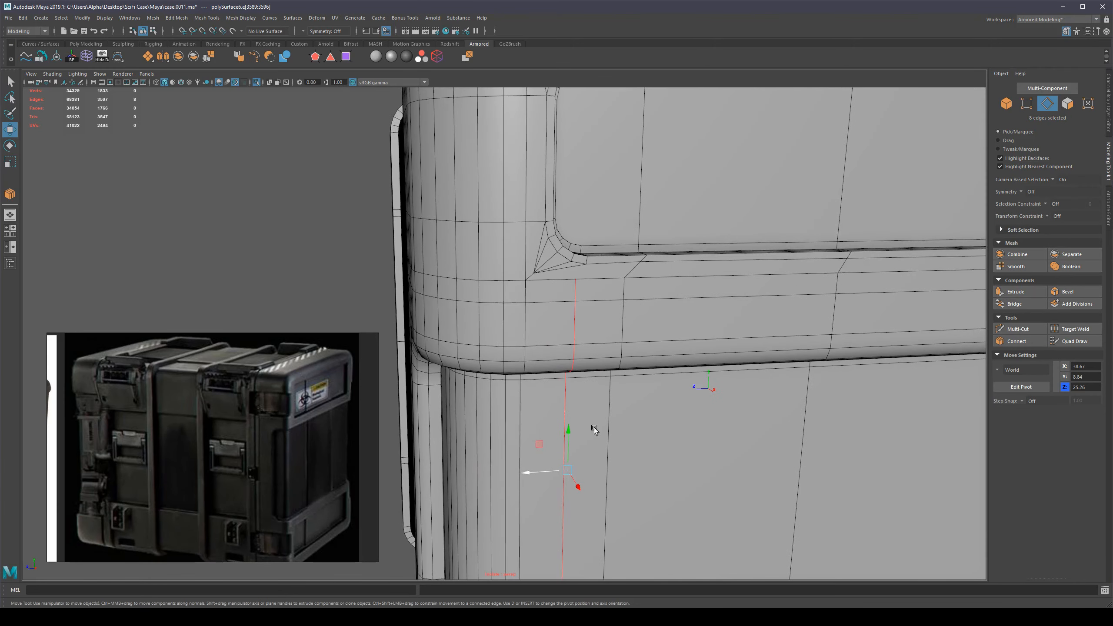
left_click_drag(594, 428, 581, 424, "alt")
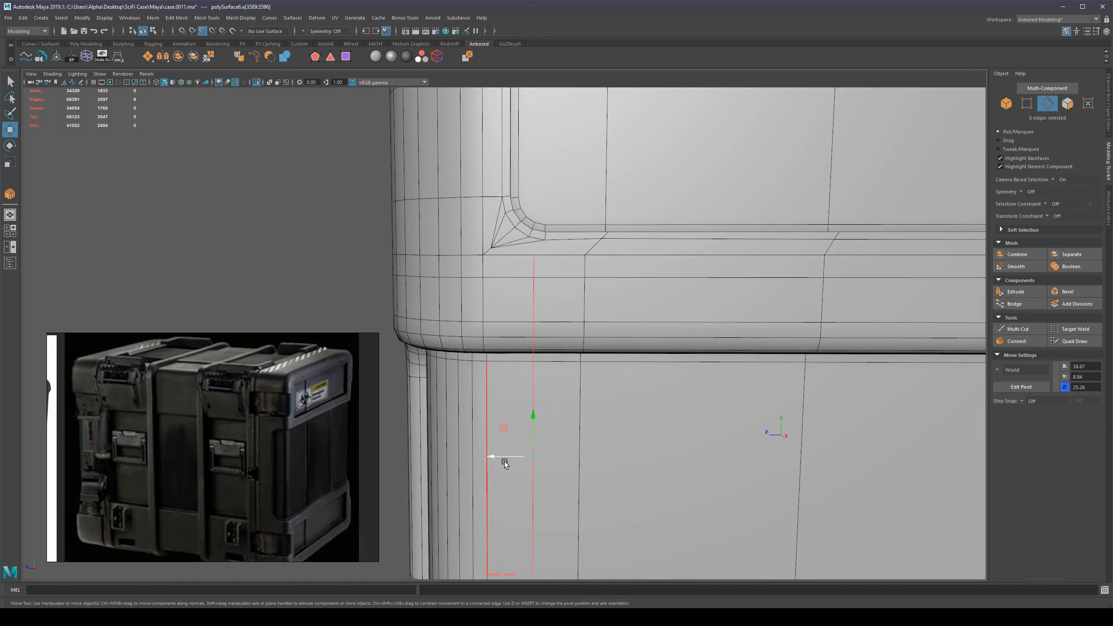
left_click_drag(506, 460, 543, 241)
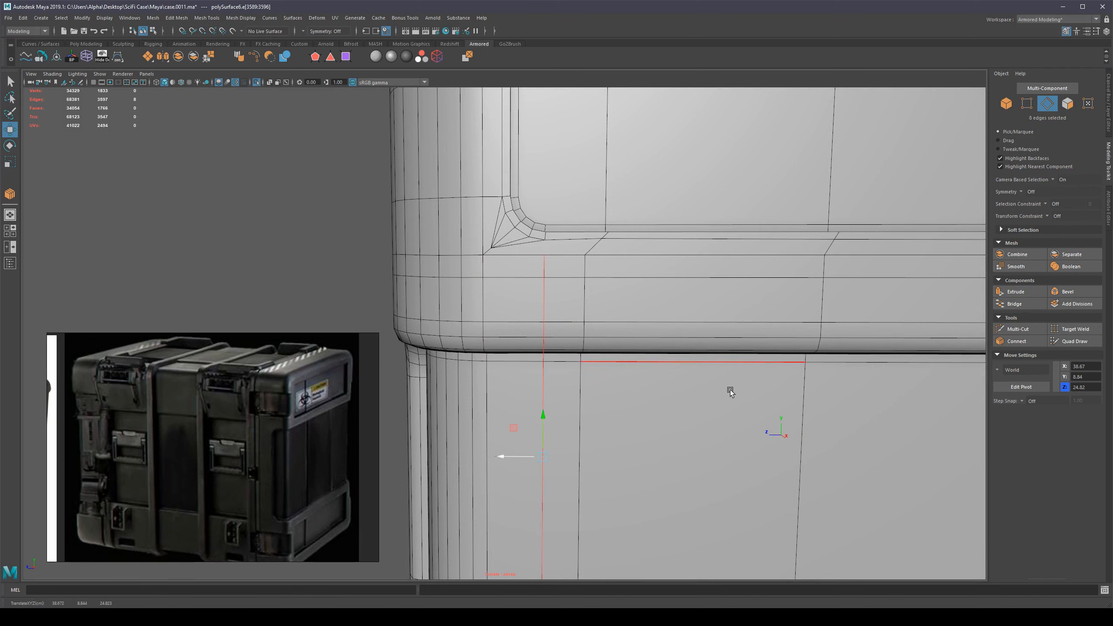
middle_click_drag(613, 312, 667, 444, "alt")
right_click_drag(667, 444, 686, 416, "alt")
mouse_move(686, 417)
middle_mouse_down("alt")
mouse_move(674, 397)
mouse_move(680, 436)
middle_mouse_up("alt")
left_click_drag(567, 395, 628, 368, "alt")
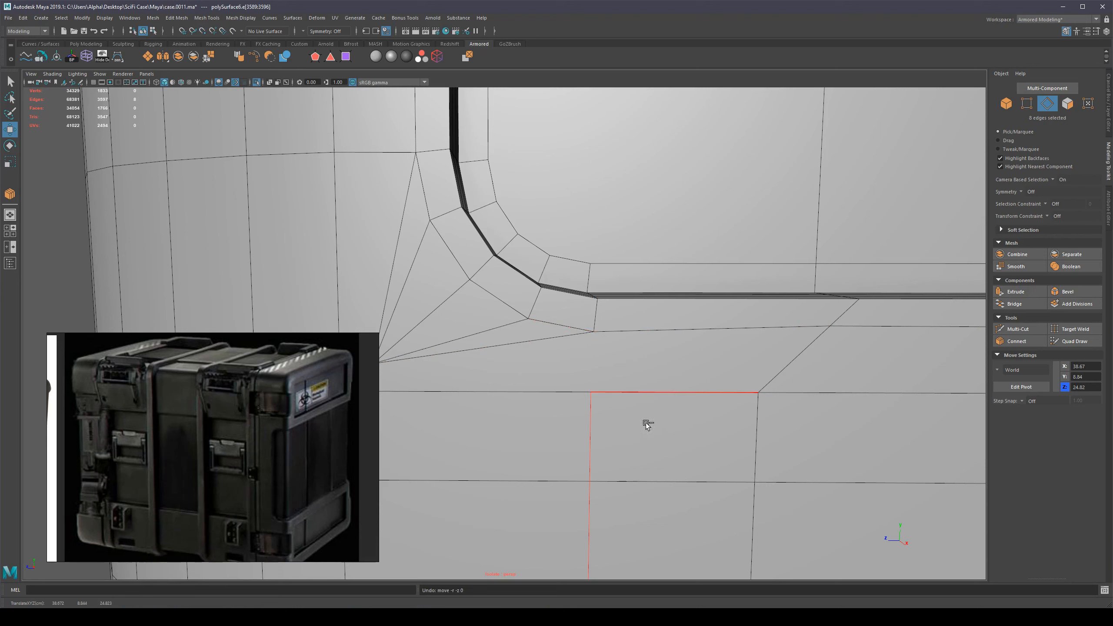
Step: Compare the vertical edge run's position before and after its sideways move by undoing and redoing it
key("ctrl+z")
key("shift+z")
right_click_drag(637, 362, 575, 433, "alt")
left_click_drag(575, 434, 586, 411, "alt")
key("ctrl+z")
key("shift+z")
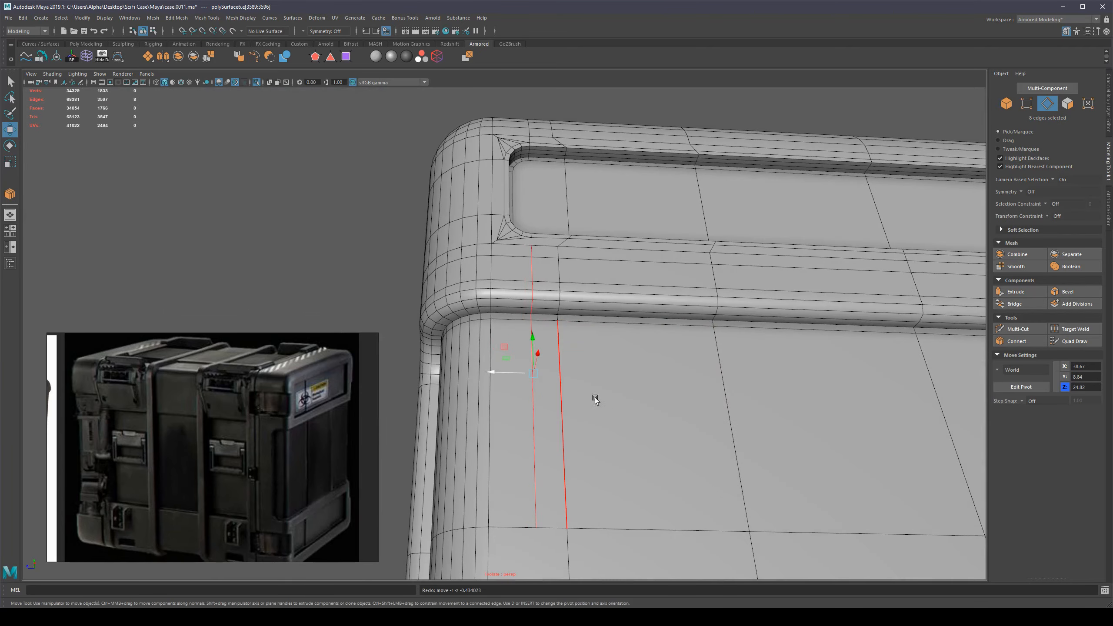
right_click_drag(595, 398, 675, 429, "alt")
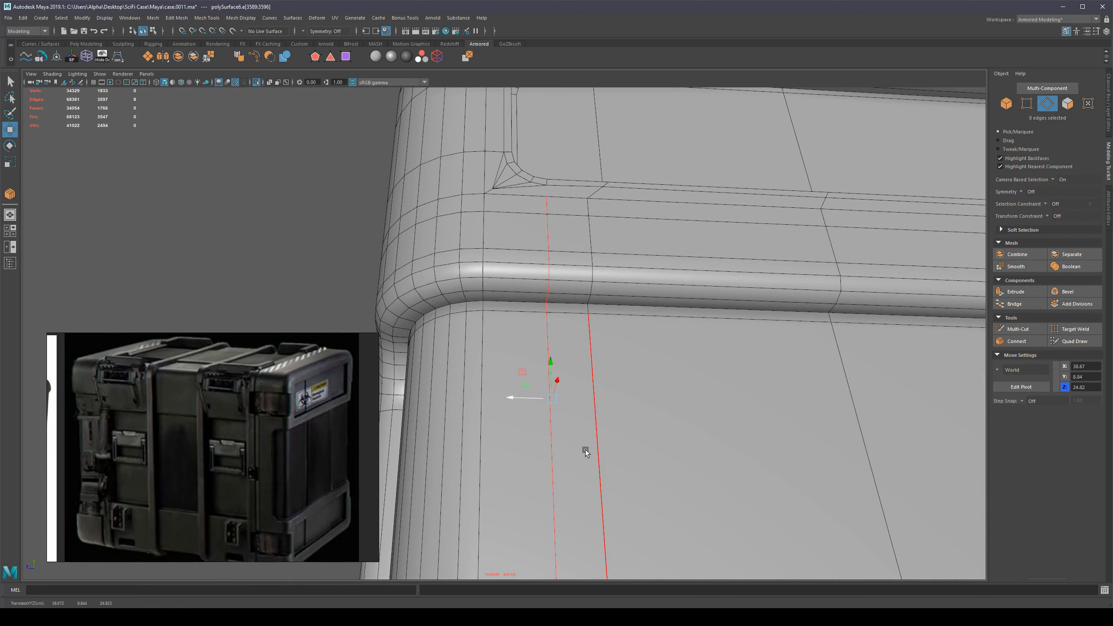
Step: Try to snap the vertical edge run to the recess corner's end vertex along all axes, then undo it
left_click(556, 400)
mouse_move(535, 395)
left_mouse_down("alt")
mouse_move(505, 387)
mouse_move(525, 397)
left_mouse_up("alt")
right_click_drag(588, 378, 694, 321, "alt")
left_click_drag(694, 322, 633, 219, "alt")
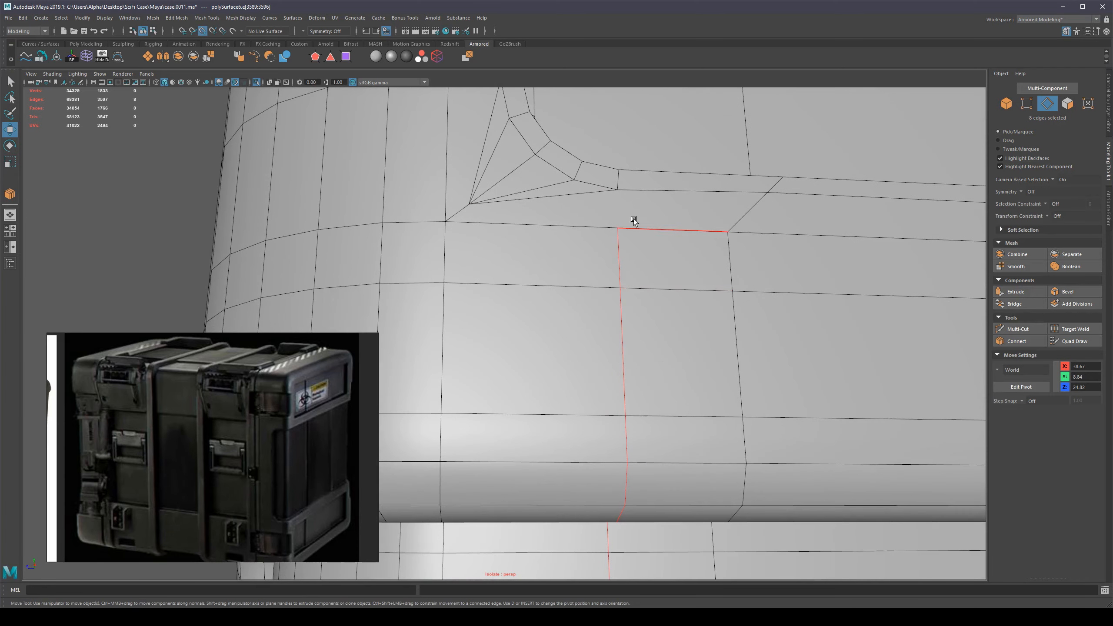
middle_click(621, 190)
right_click_drag(620, 190, 627, 326, "alt")
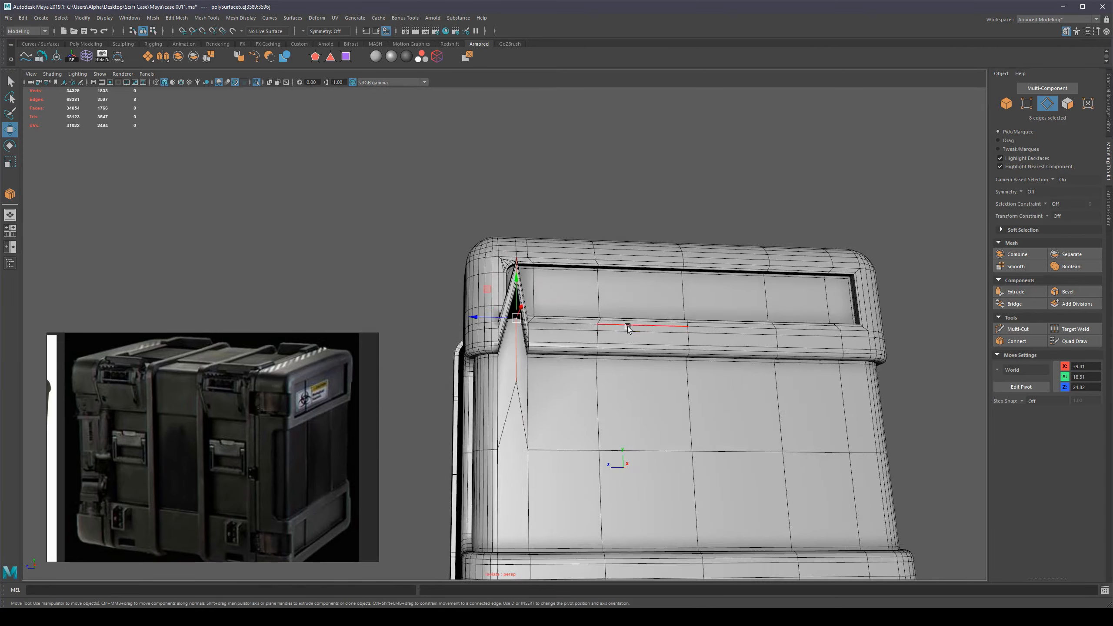
left_click_drag(627, 326, 609, 341, "alt")
key("ctrl+z")
Step: Snap the vertical edge run along Z into line with the end vertex of the recess's lower corner
left_click(475, 369)
right_click_drag(553, 345, 920, 364, "alt")
left_click_drag(628, 309, 628, 351, "alt")
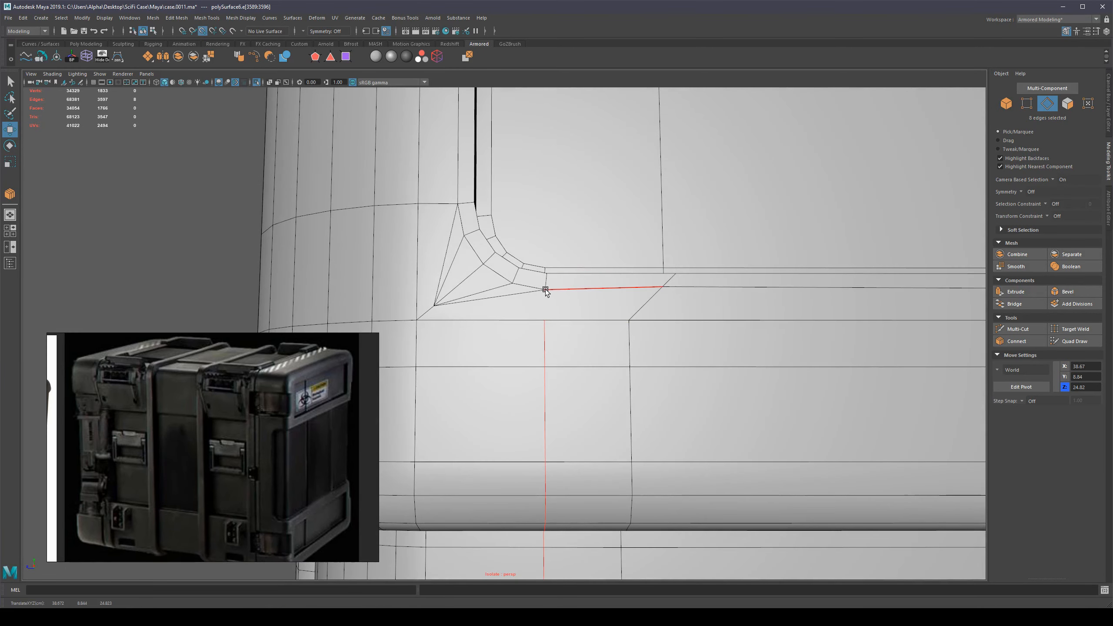
right_click_drag(545, 291, 488, 470, "alt")
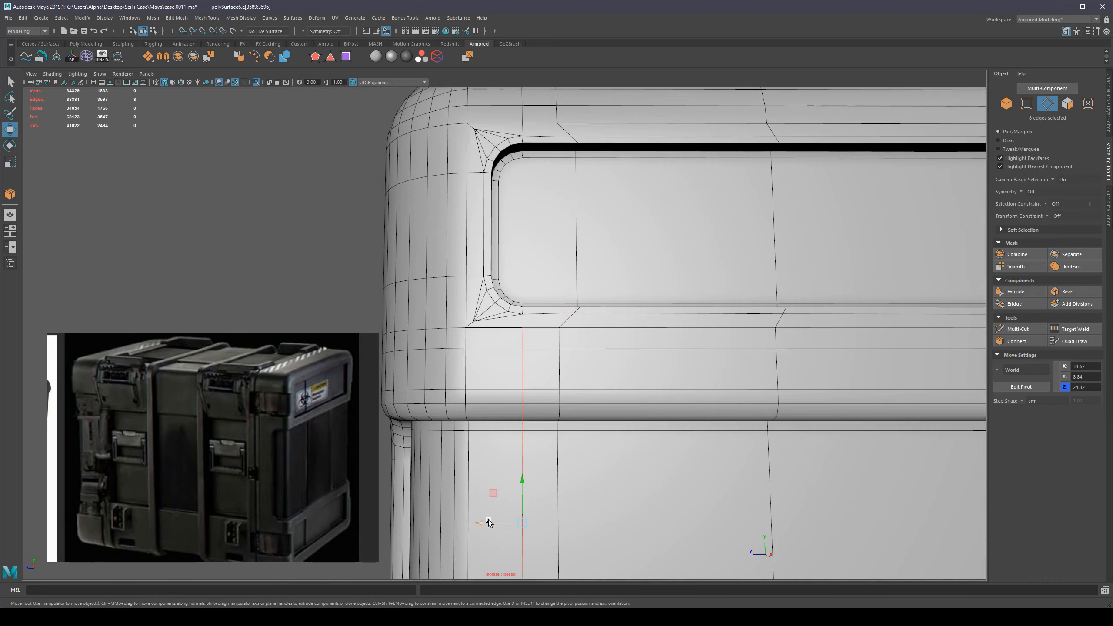
Step: Try to shift the vertical edge run along Z toward the case's outer corner, then undo the move
left_click_drag(489, 521, 474, 521)
scroll(533, 322, "up", 5)
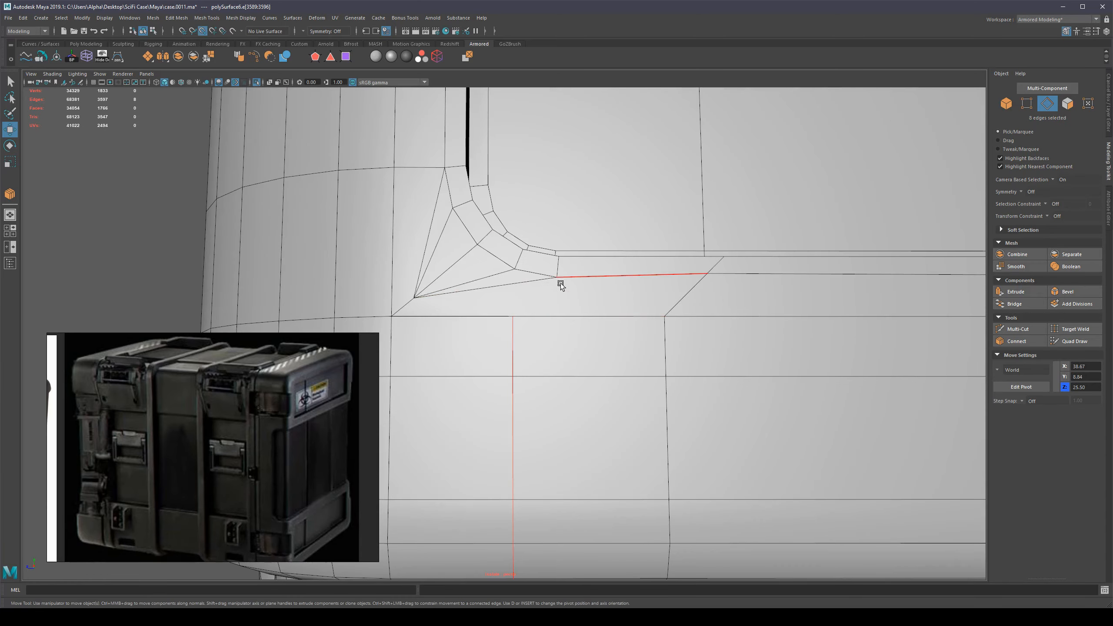
key("ctrl+z")
Step: Connect the vertical edge run's top vertex to the end vertex of the recess's lower rounded corner with a new edge
right_click_drag(560, 288, 568, 397, "alt")
mouse_move(568, 397)
left_mouse_down("alt")
mouse_move(566, 383)
mouse_move(566, 405)
left_mouse_up("alt")
scroll(541, 387, "up", 2)
middle_click_drag(559, 446, 588, 465, "alt")
middle_click_drag(539, 539, 534, 393, "alt")
middle_click_drag(588, 310, 584, 358, "alt")
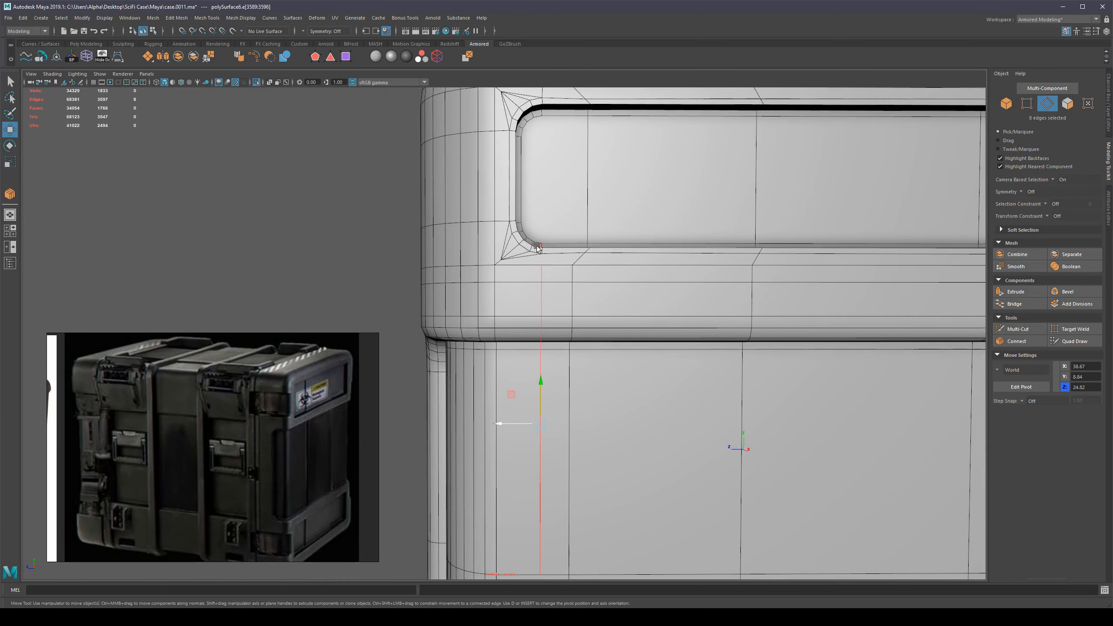
middle_click_drag(562, 274, 556, 298, "alt")
right_click_drag(557, 298, 675, 296, "alt")
middle_click_drag(648, 251, 601, 293, "alt")
scroll(601, 292, "up", 2)
key("q")
right_click_drag(601, 287, 611, 254)
left_click(543, 288)
left_click(542, 250, "shift")
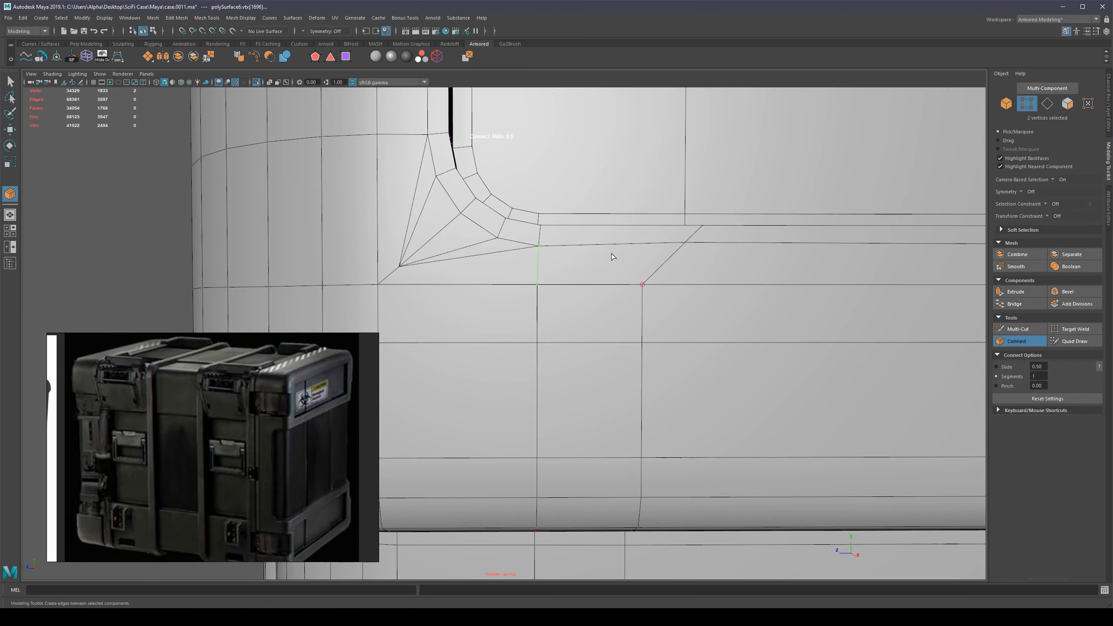
key("q")
Step: Examine the end cap's recess corners in smooth preview and check the edge flow around them
scroll(612, 256, "down", 5)
right_click_drag(557, 320, 604, 303)
scroll(646, 297, "down", 5)
key("3")
left_click_drag(607, 344, 614, 306, "alt")
left_click(386, 255)
left_click(465, 261)
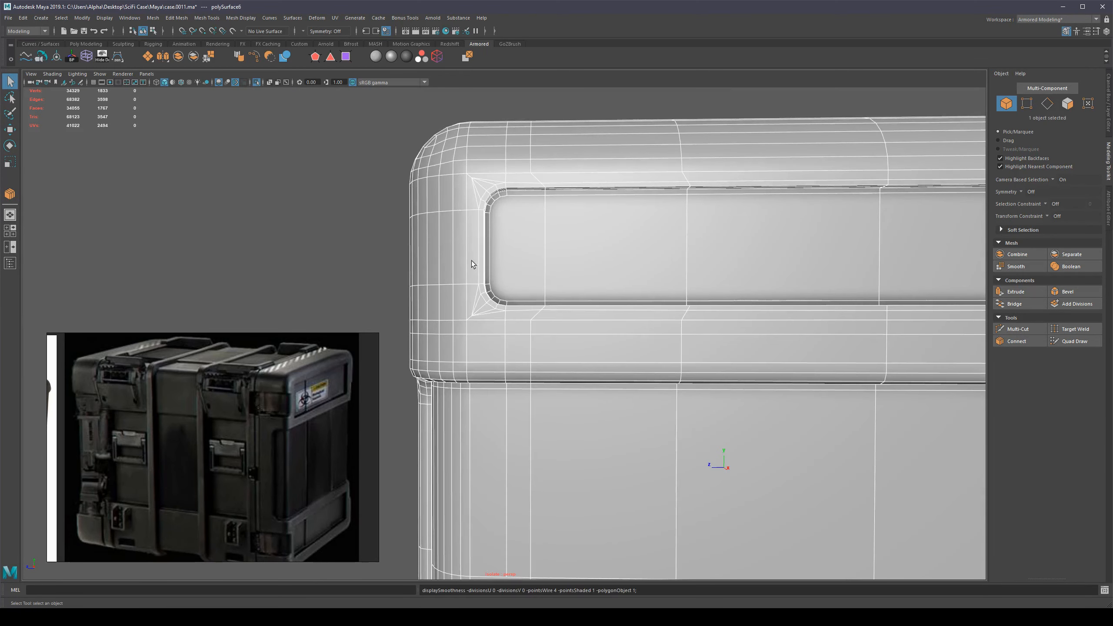
right_click_drag(472, 261, 666, 353, "alt")
key("3")
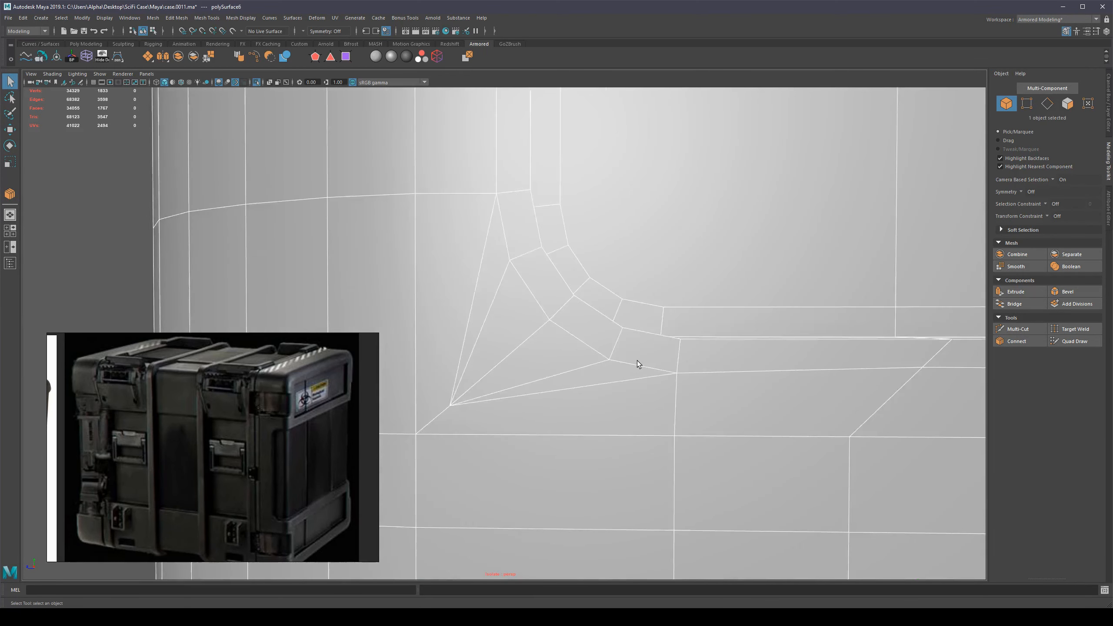
scroll(637, 361, "down", 3)
left_click(285, 191)
mouse_move(568, 317)
left_mouse_down("alt")
mouse_move(552, 320)
mouse_move(567, 325)
left_mouse_up("alt")
middle_click_drag(561, 160, 547, 255, "alt")
left_click_drag(546, 256, 536, 199, "alt")
Step: Turn off the smooth preview and select the vertex where the fan of edges meets outside the recess's upper corner
left_click(528, 185)
key("1")
middle_click_drag(517, 181, 525, 201, "alt")
right_click_drag(526, 202, 482, 201)
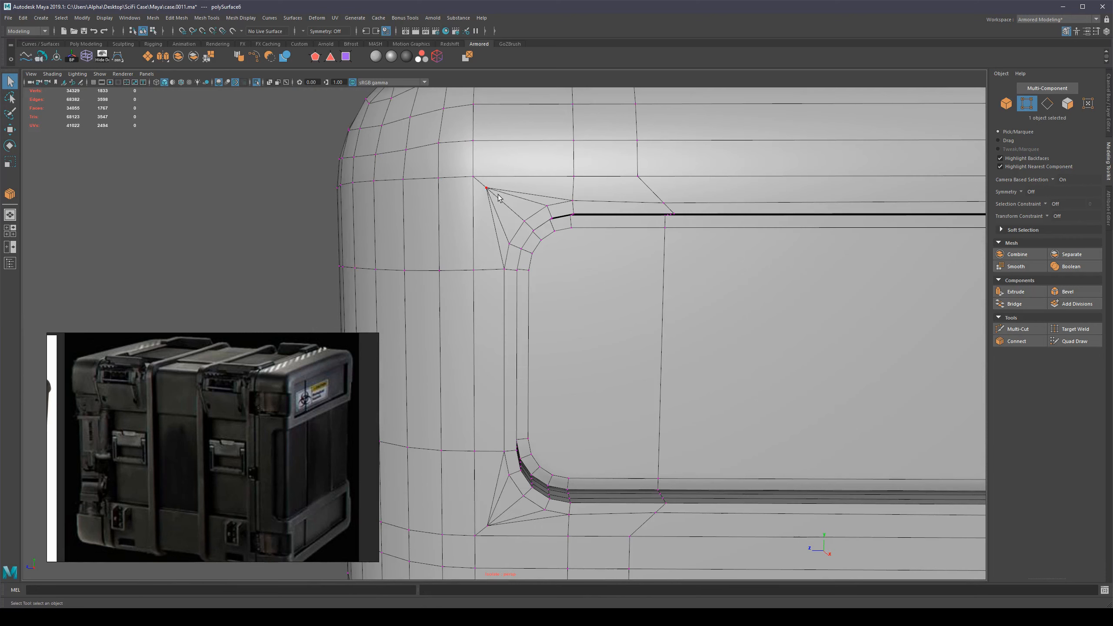
left_click_drag(475, 176, 499, 201)
key("w")
key("q")
key("F11")
left_click(488, 233)
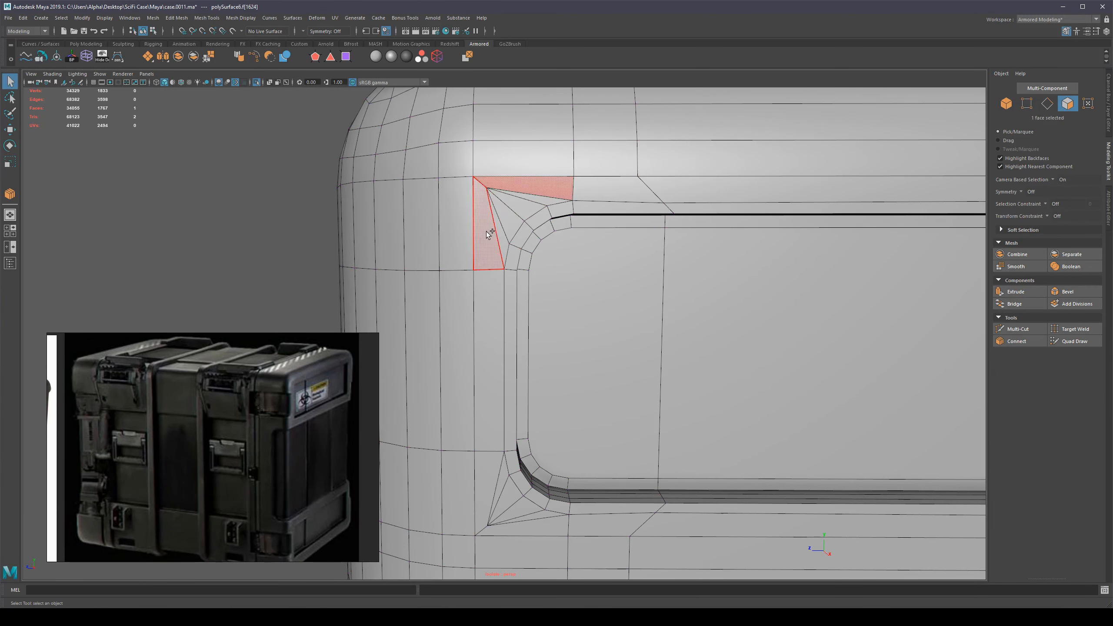
key("F9")
left_click(489, 195)
key("w")
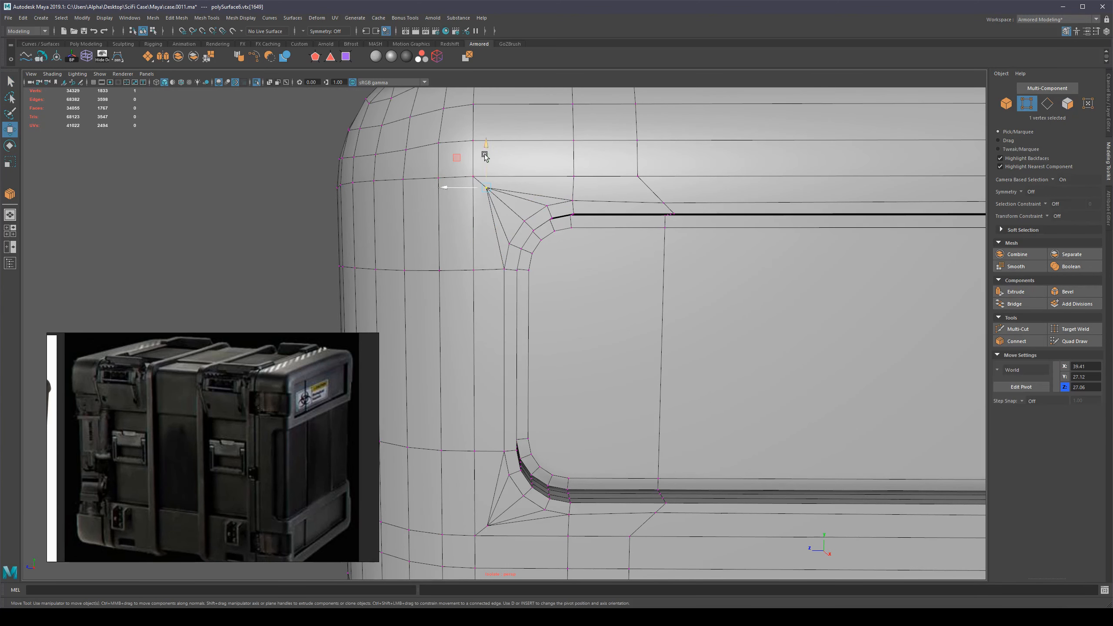
Step: Try to move the upper corner vertex along Y and Z closer to the recess, then undo the moves
left_click_drag(491, 171, 561, 193)
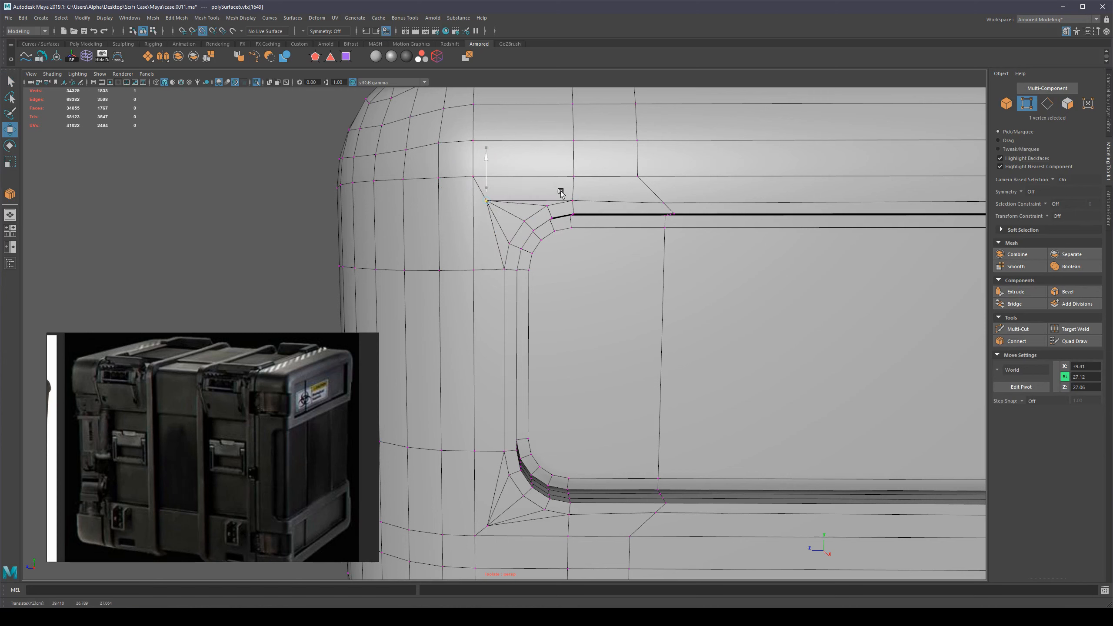
key("ctrl+z")
left_click_drag(459, 201, 504, 258)
middle_click_drag(546, 376, 546, 355, "alt")
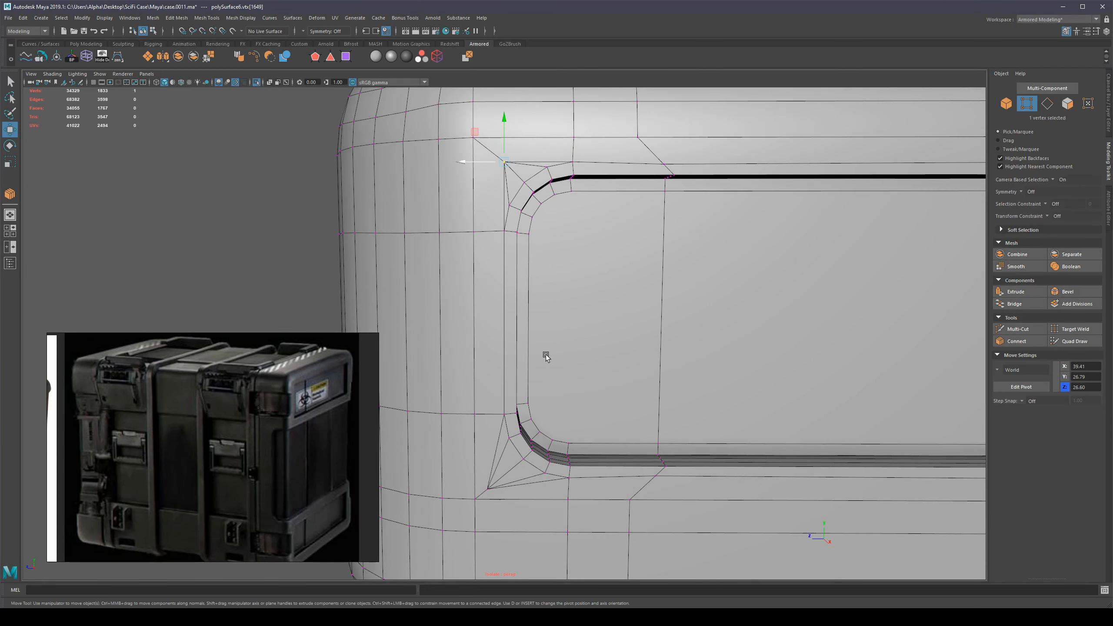
key("ctrl+z")
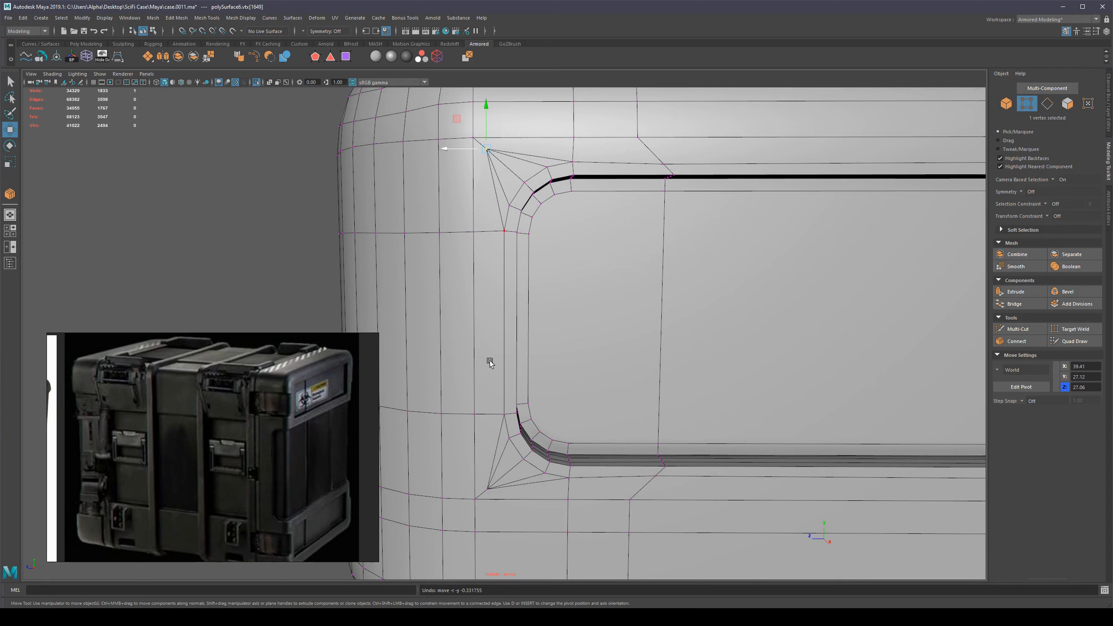
Step: Add the matching lower corner vertex, pull both toward the recess along Z, scale them closer along Y and restore the smooth preview
left_click(490, 480, "shift")
left_click_drag(471, 319, 497, 293)
key("r")
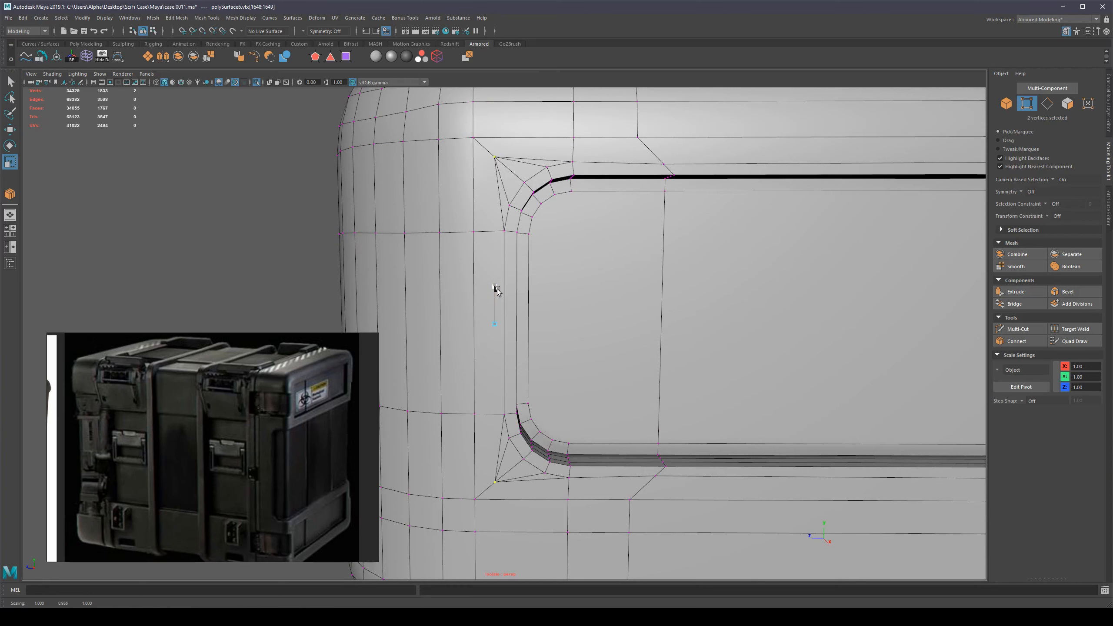
key("q")
key("F8")
key("3")
left_click(322, 245)
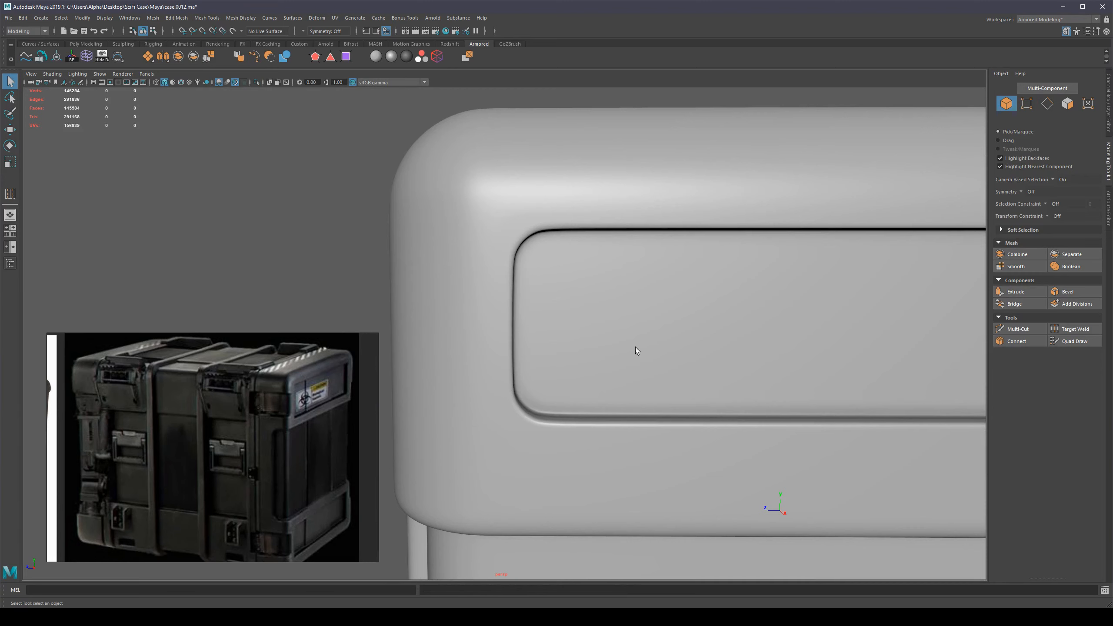
Step: Examine the smoothed case from several angles and compare its recessed end panels with the reference
mouse_move(666, 367)
left_mouse_down("alt")
mouse_move(626, 361)
mouse_move(647, 363)
left_mouse_up("alt")
middle_click_drag(562, 290, 625, 392, "alt")
left_click_drag(413, 303, 564, 345, "alt")
scroll(564, 345, "down", 5)
left_click(564, 345)
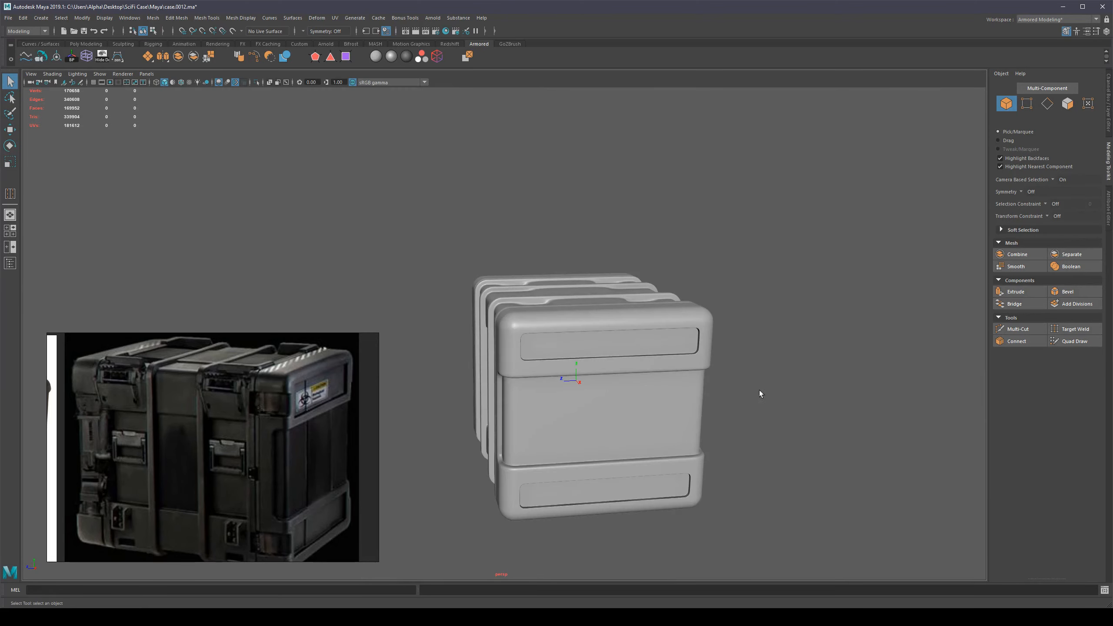
left_click_drag(759, 389, 705, 385, "alt")
scroll(562, 391, "down", 3)
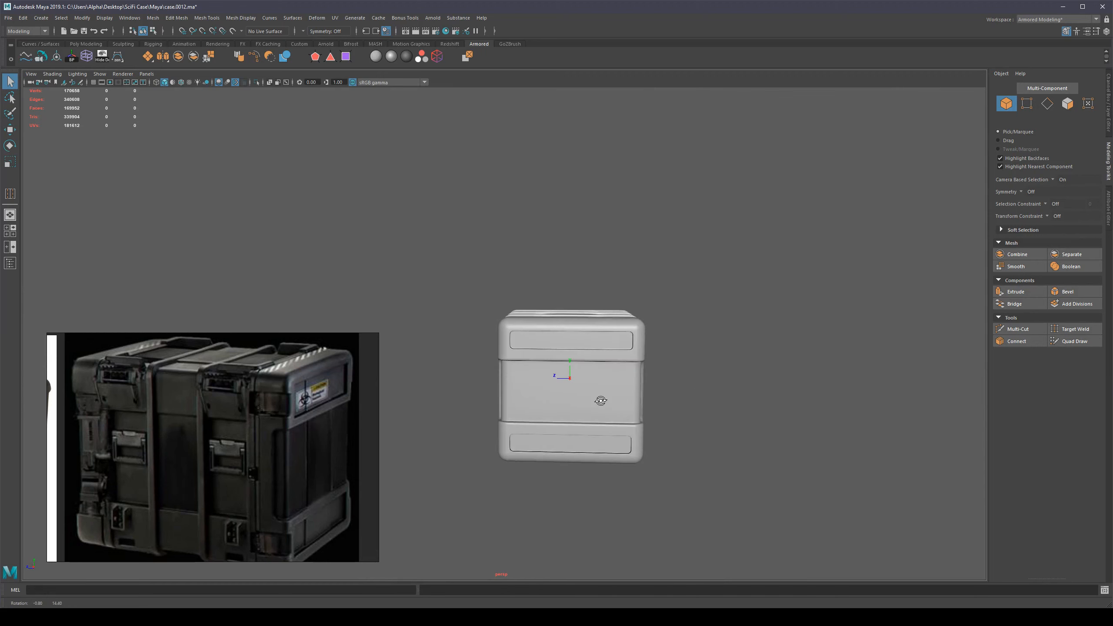
left_click_drag(563, 391, 771, 378, "alt")
scroll(537, 305, "up", 5)
scroll(633, 363, "down", 5)
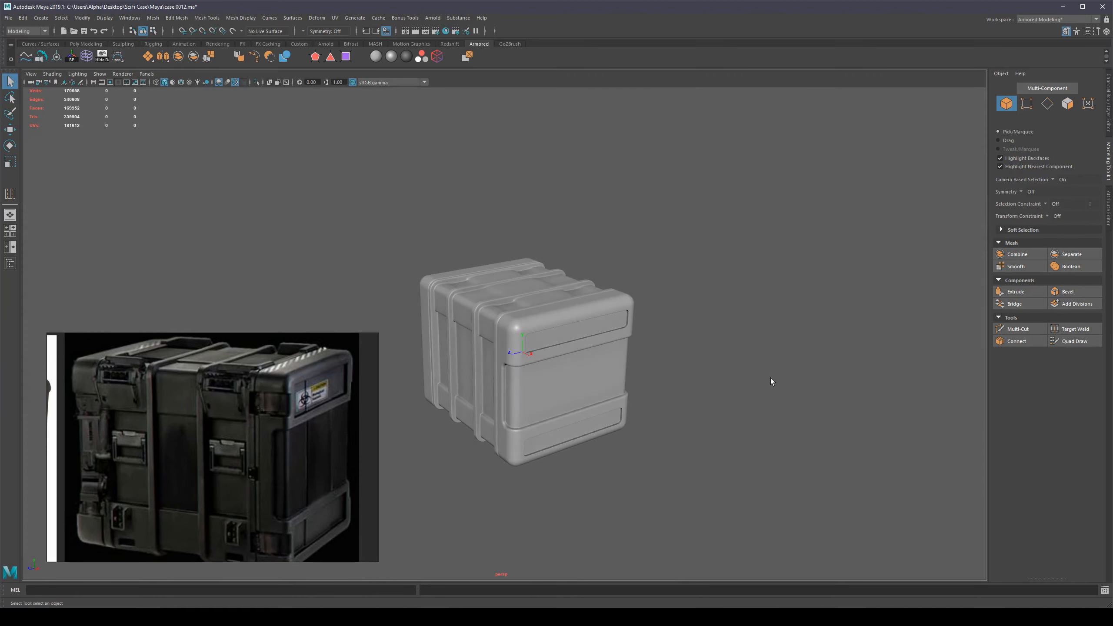
scroll(609, 359, "up", 12)
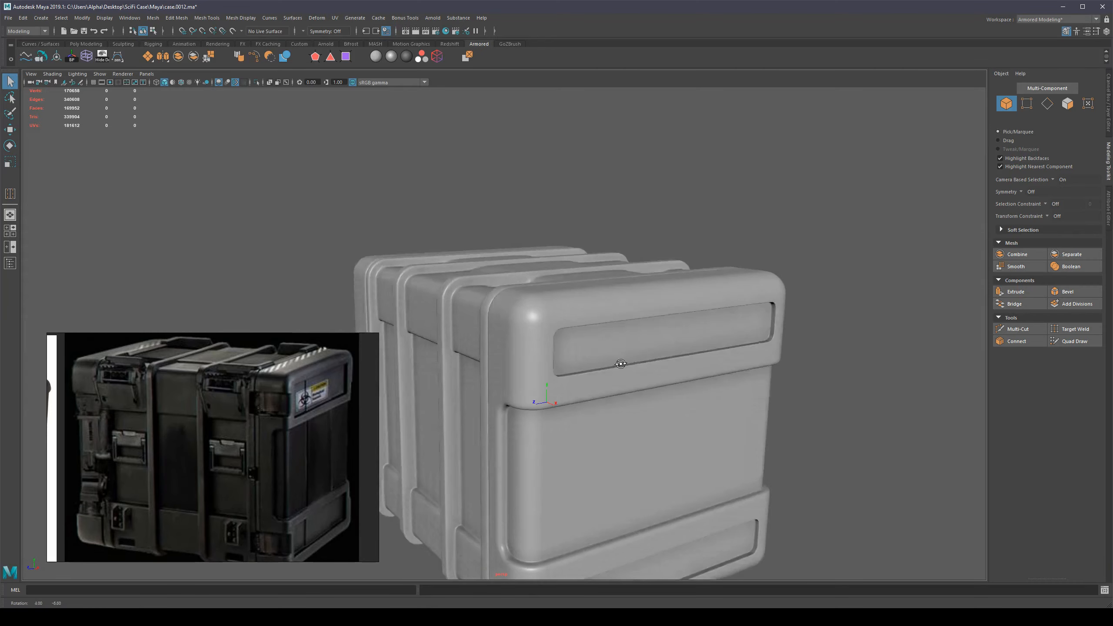
Step: Select the upper recess's floor faces in the unsmoothed mesh and scale them slightly inward along Z and Y
scroll(525, 313, "up", 4)
left_click(593, 250)
scroll(649, 253, "up", 2)
middle_click_drag(707, 256, 541, 230, "alt")
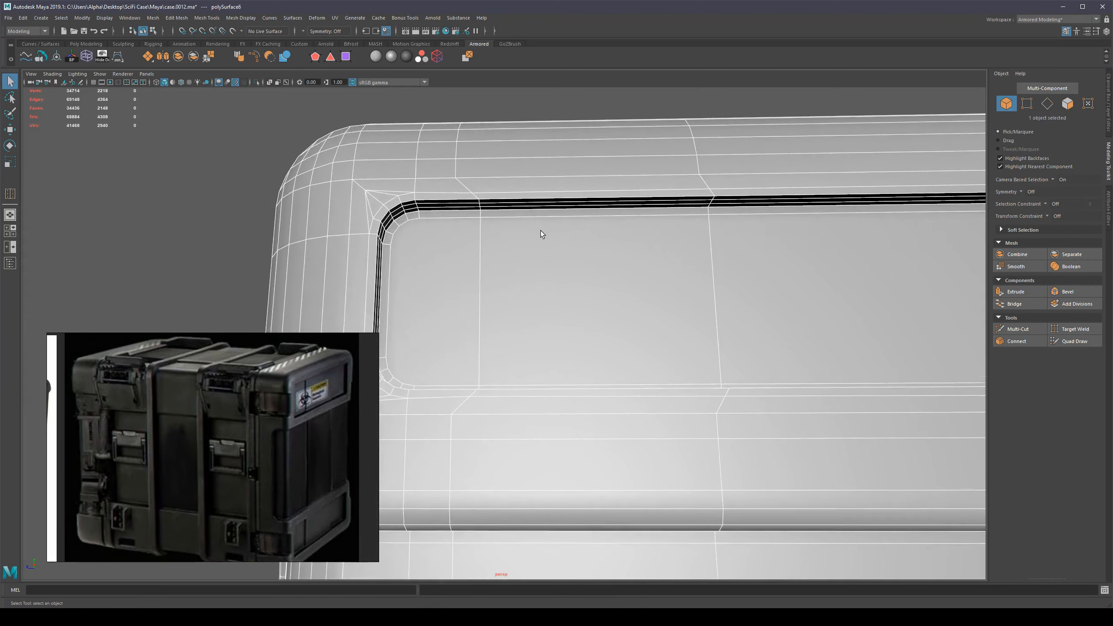
key("1")
scroll(541, 233, "down", 5)
left_click_drag(540, 257, 606, 316, "alt")
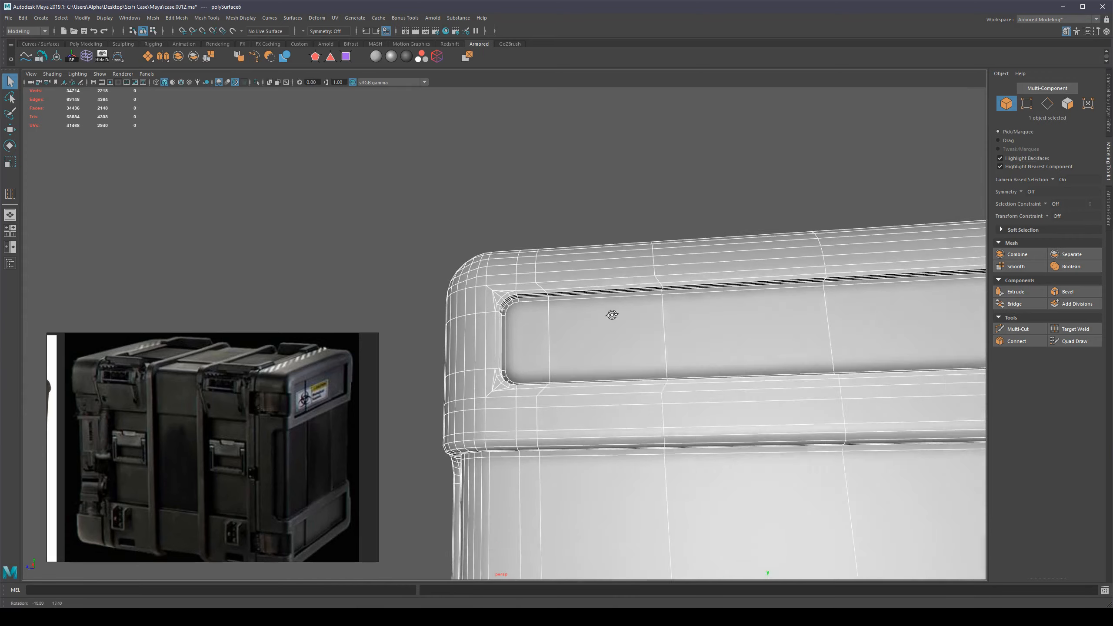
right_click_drag(639, 350, 639, 386)
middle_click_drag(714, 316, 647, 303, "alt")
scroll(463, 311, "up", 1)
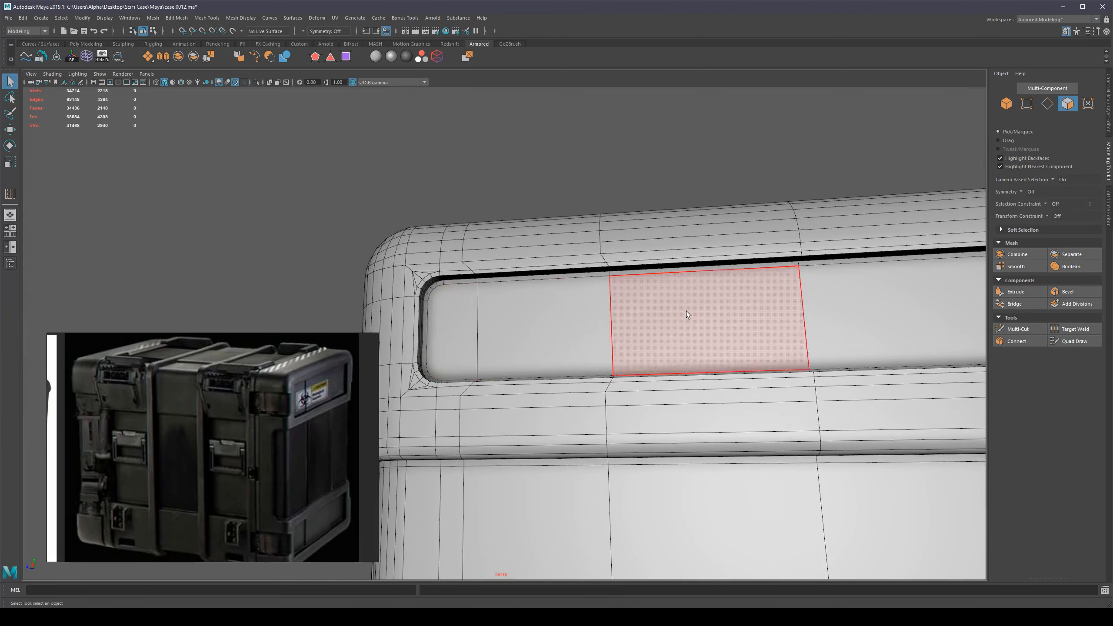
scroll(686, 311, "down", 3)
left_click_drag(639, 333, 631, 326, "alt")
left_click(471, 341)
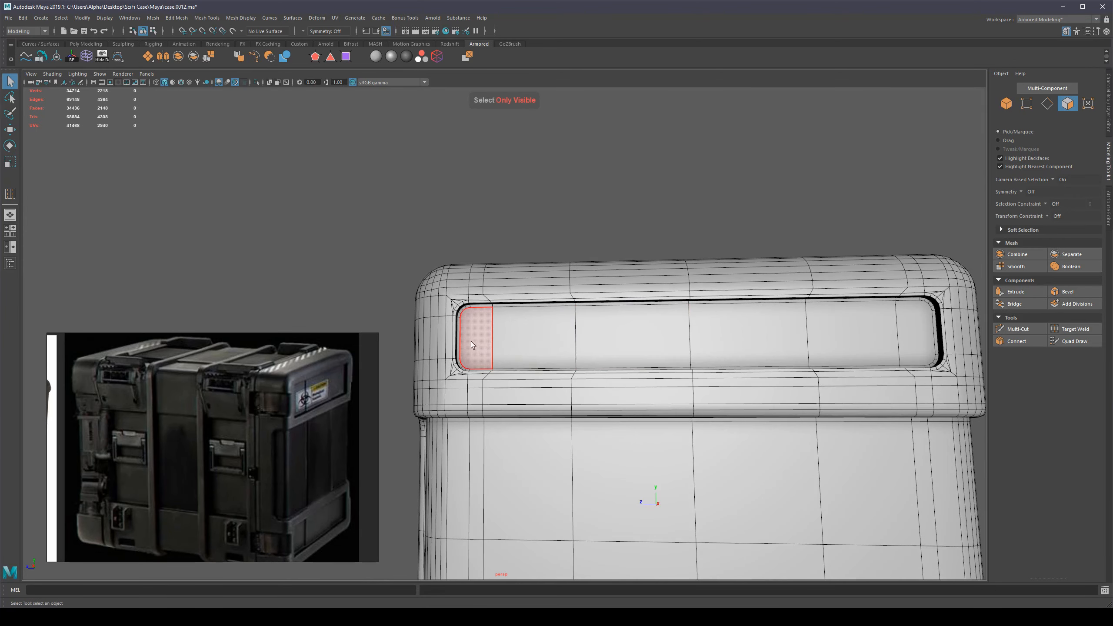
left_click_drag(886, 347, 906, 347)
scroll(895, 327, "up", 1)
key("r")
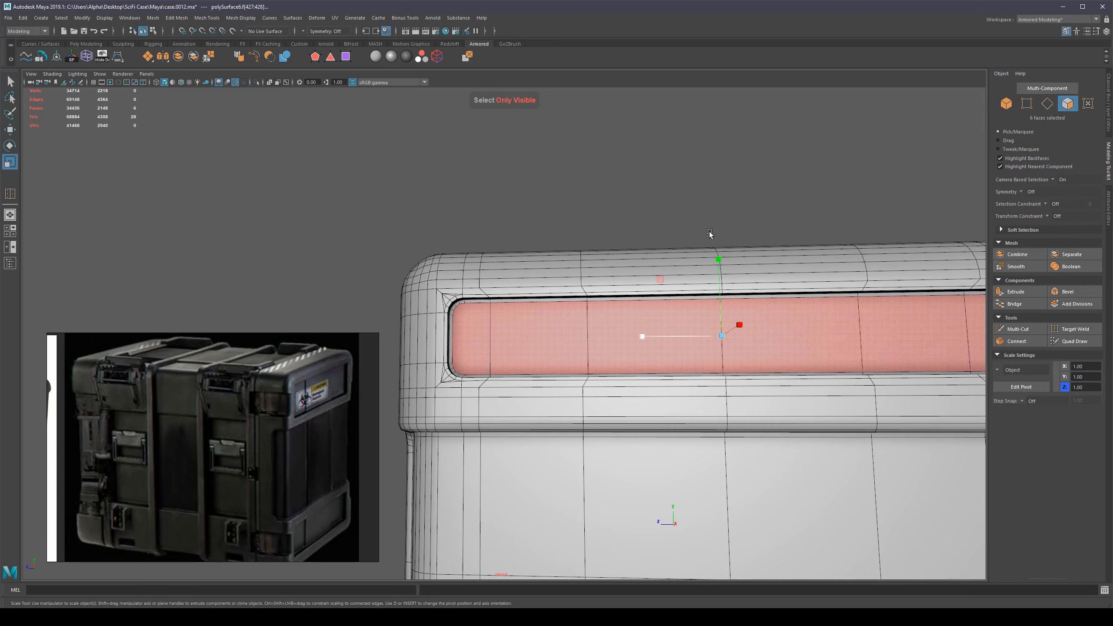
left_click_drag(721, 259, 720, 266)
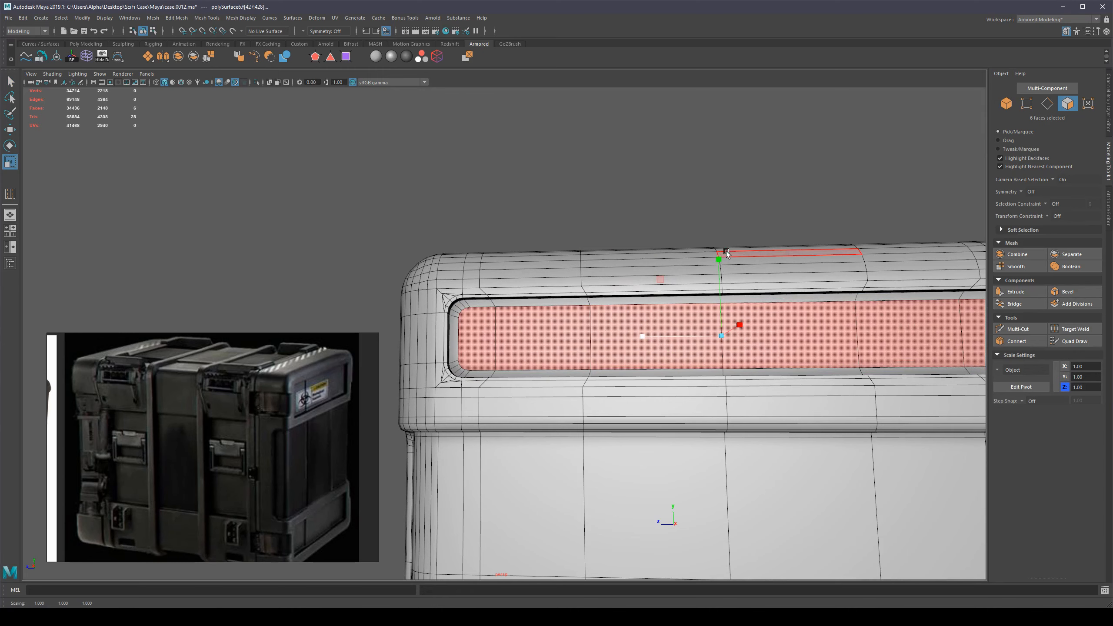
left_click_drag(718, 258, 719, 258)
right_click_drag(411, 294, 544, 336, "alt")
middle_click_drag(536, 328, 594, 367, "alt")
right_click_drag(486, 284, 689, 320, "alt")
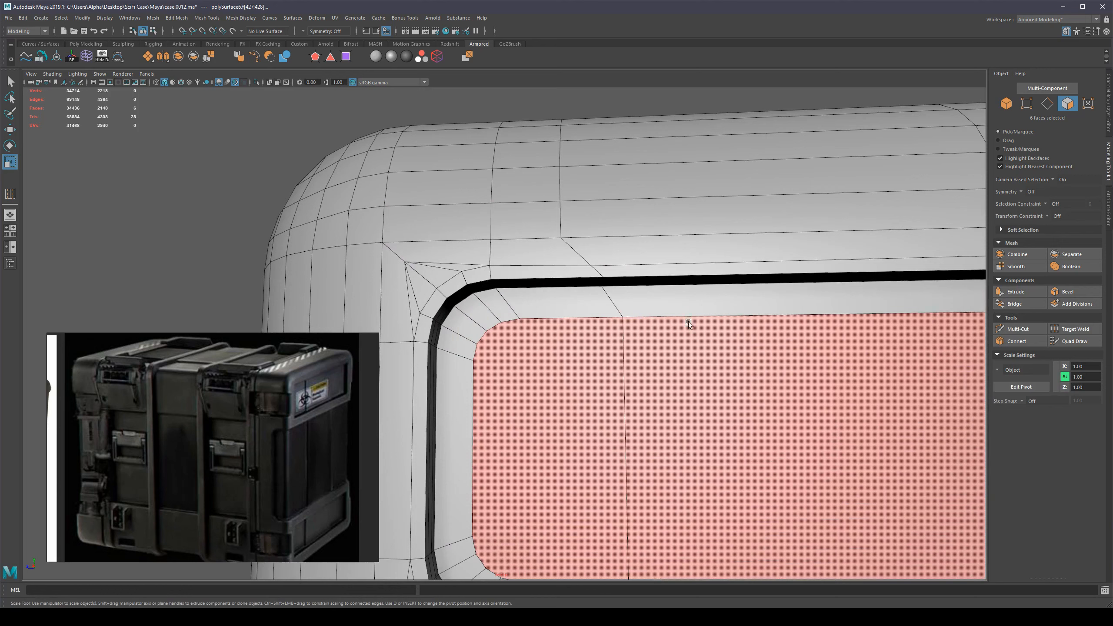
Step: Select the edge loop surrounding the recess's opening and scale it slightly outward along Y and Z
left_click(619, 270)
double_click(570, 270, "shift")
right_click_drag(626, 291, 534, 340, "alt")
left_click_drag(534, 340, 522, 307, "alt")
double_click(554, 211, "ctrl")
left_click_drag(554, 211, 727, 314, "alt")
left_click_drag(945, 261, 948, 256)
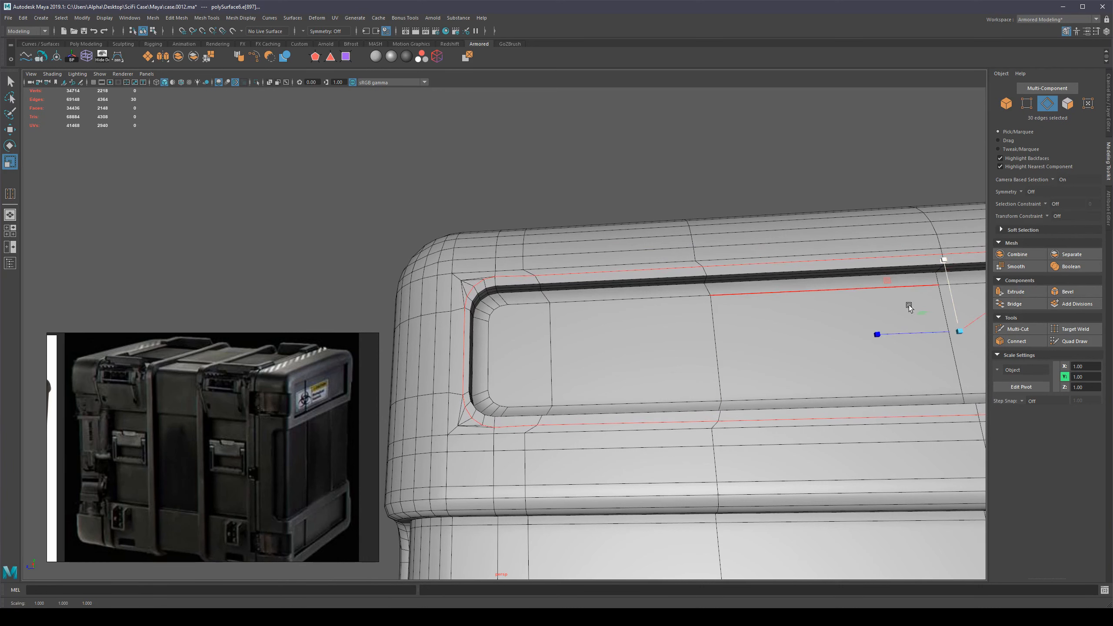
left_click(880, 334)
Step: Return to object mode and examine the smoothed recess's border and rounded corners for shading and sharpness
left_click_drag(880, 334, 744, 368, "alt")
key("q")
right_click_drag(612, 410, 722, 353)
scroll(722, 353, "down", 4)
left_click(737, 213)
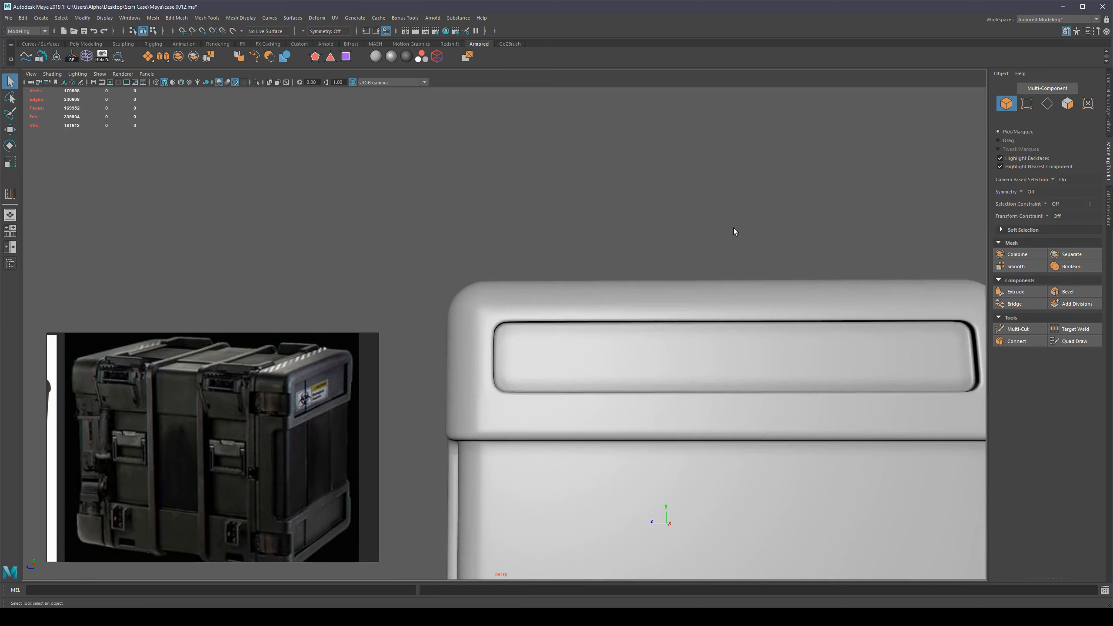
left_click_drag(733, 228, 631, 375, "alt")
scroll(554, 422, "up", 5)
left_click_drag(539, 429, 538, 396, "alt")
scroll(537, 396, "down", 4)
scroll(484, 295, "up", 6)
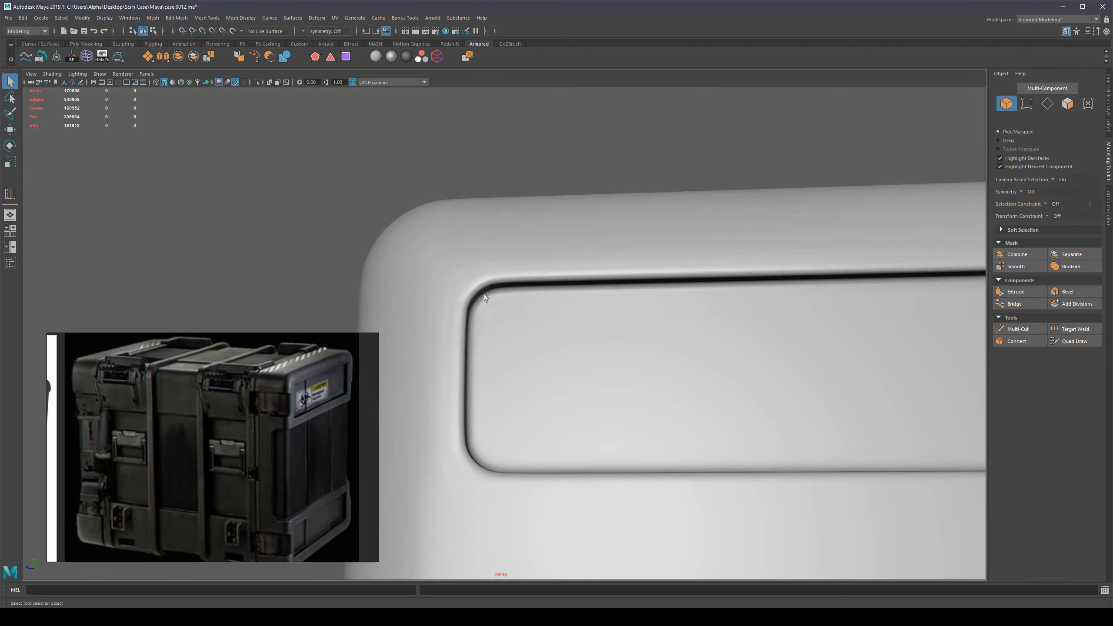
Step: Delete the extra edge loop running along the recess's wall to soften its rim, and check the smoothed result
left_click(484, 294)
scroll(461, 268, "up", 2)
left_click_drag(461, 268, 444, 255, "alt")
key("F10")
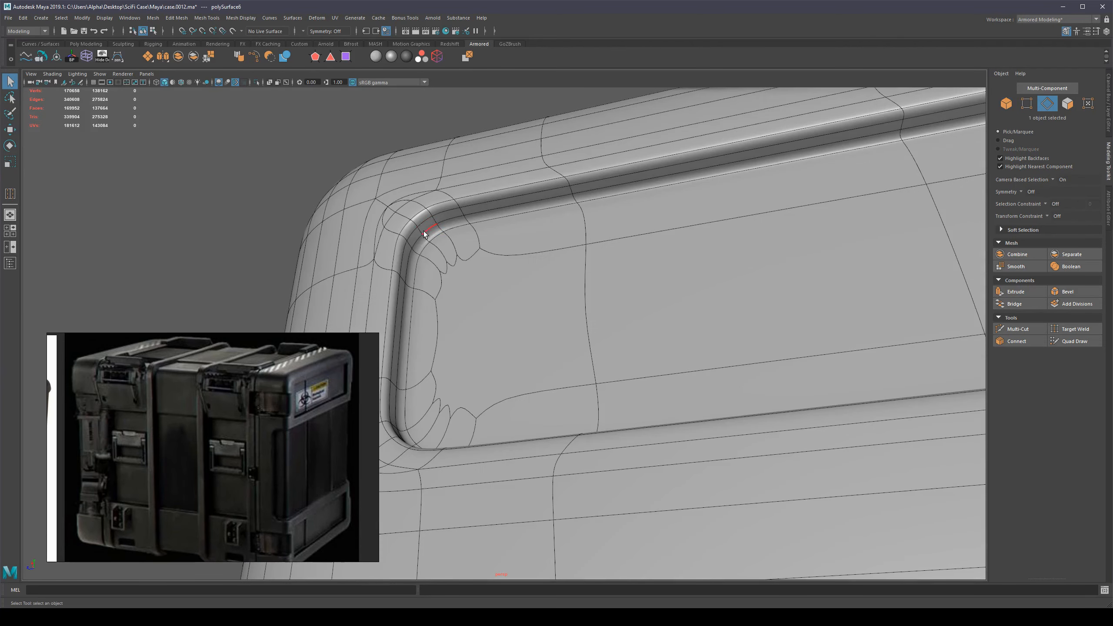
double_click(420, 222)
scroll(441, 226, "down", 4)
left_click_drag(626, 326, 630, 341, "alt")
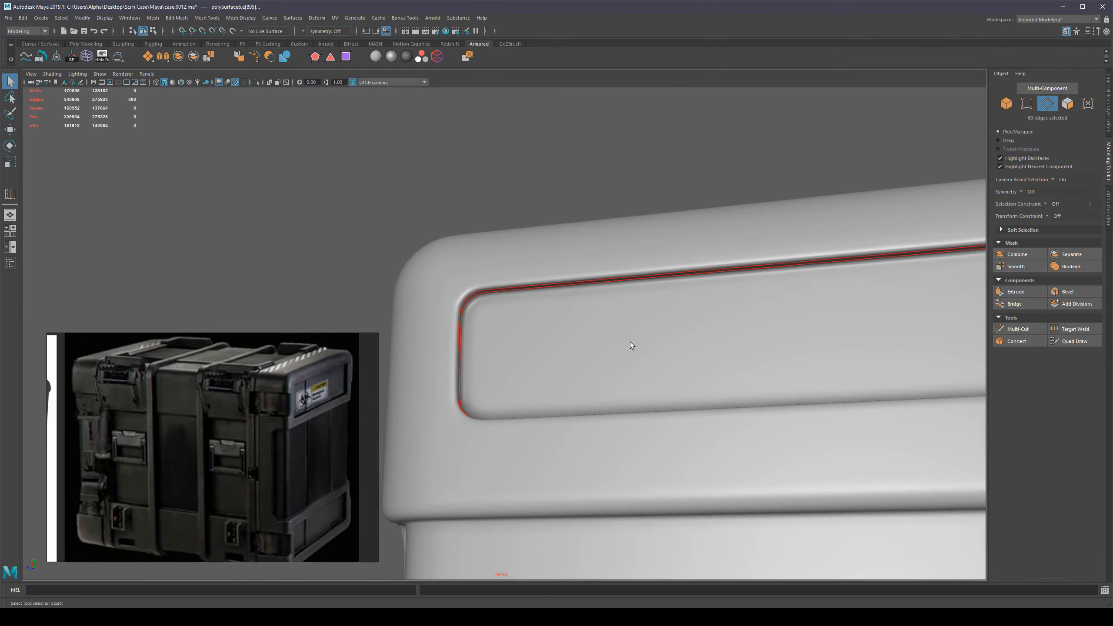
key("ctrl+Delete")
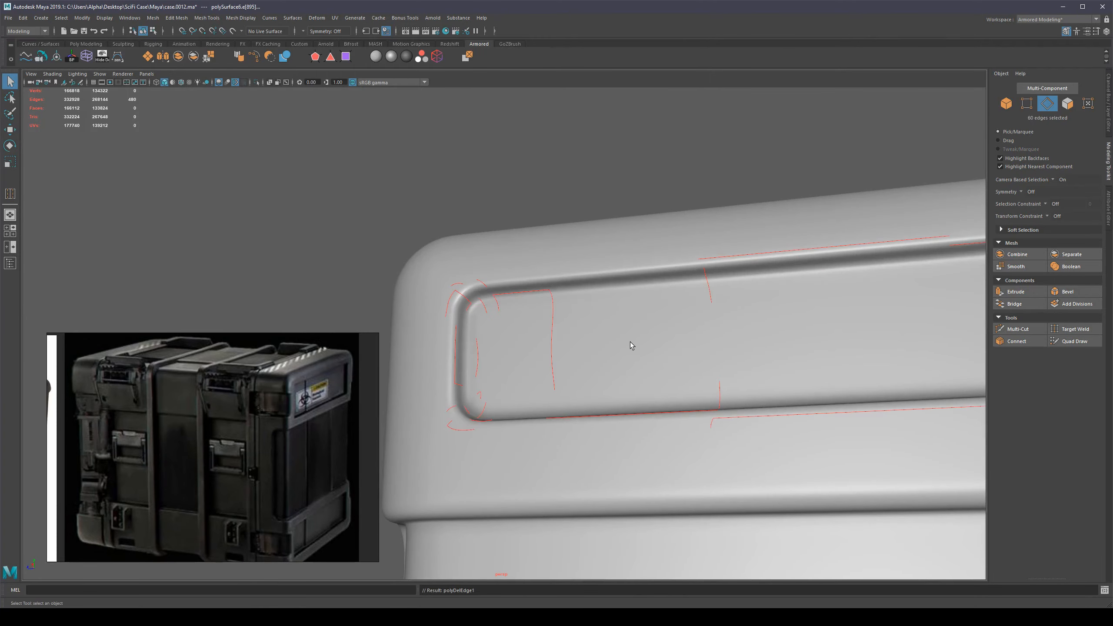
scroll(630, 342, "down", 4)
left_click_drag(597, 423, 656, 328, "alt")
left_click_drag(616, 410, 601, 362, "alt")
scroll(614, 406, "down", 4)
scroll(611, 392, "up", 4)
Step: In the unsmoothed end cap, select the outer edge loop surrounding the upper recess's rim and deselect the inner one
key("F8")
scroll(565, 315, "up", 4)
key("1")
left_click_drag(565, 315, 513, 306, "alt")
right_click_drag(514, 306, 657, 359, "alt")
key("F11")
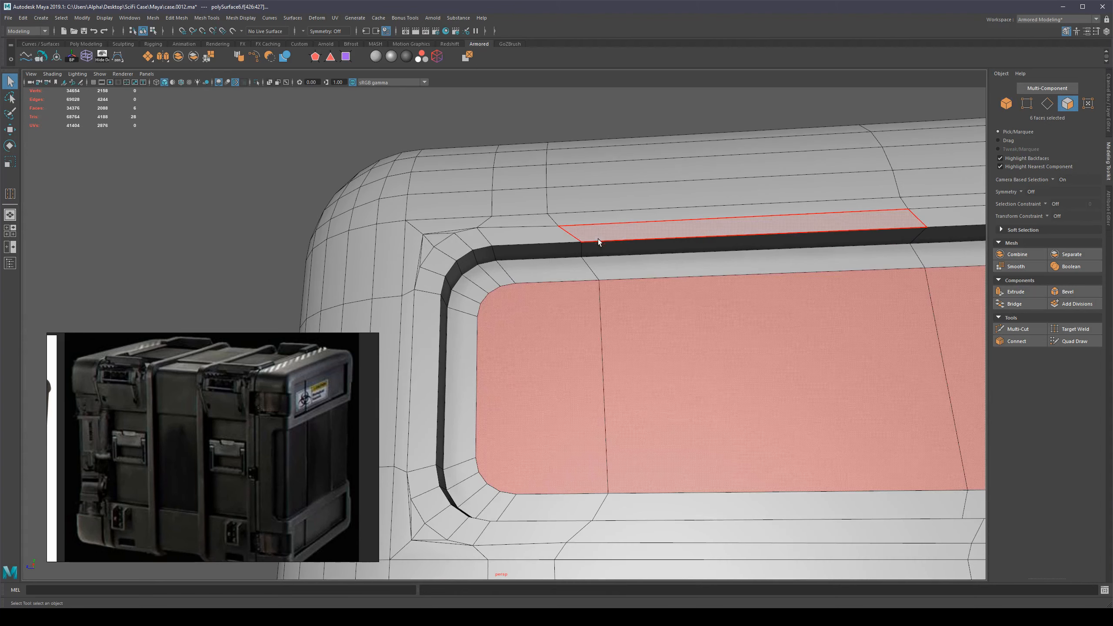
left_click(597, 235)
double_click(546, 233, "shift")
key("ctrl+F10")
double_click(542, 243, "ctrl")
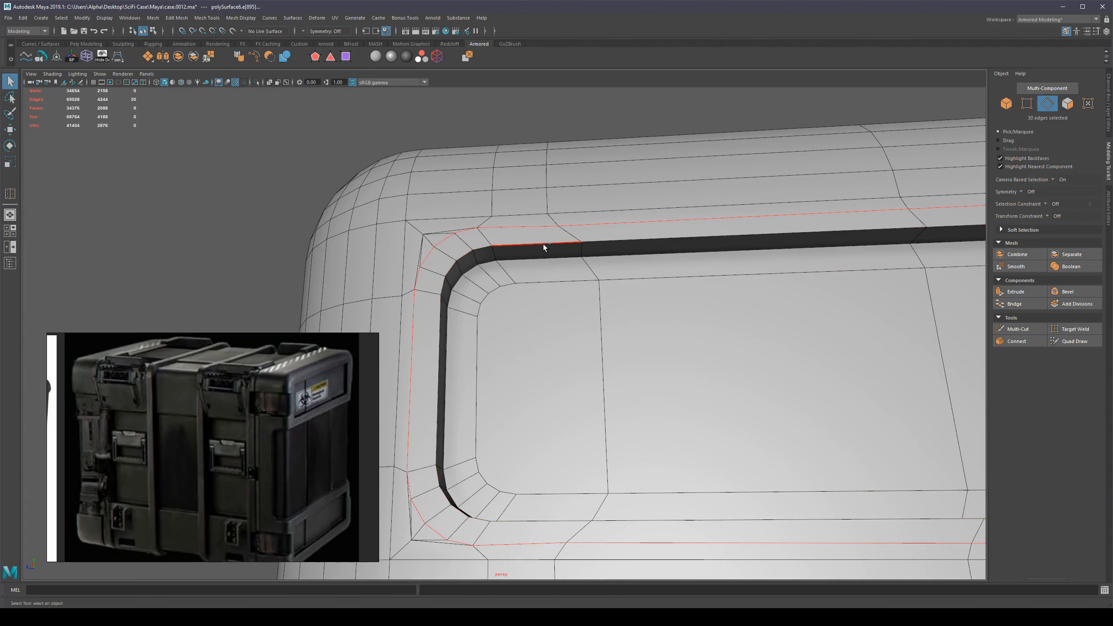
Step: Scale the selected rim edge loop along Z and show the end cap smoothed in object mode
scroll(705, 363, "down", 5)
key("r")
scroll(718, 353, "down", 2)
left_click_drag(718, 353, 730, 346, "alt")
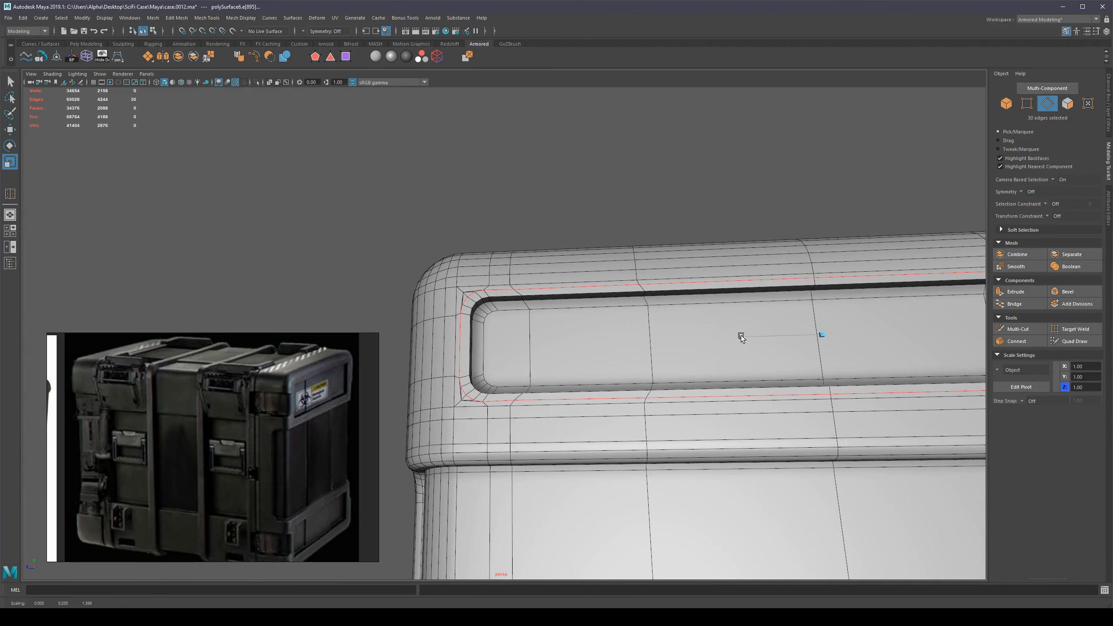
key("q")
right_click_drag(618, 372, 662, 315)
key("3")
left_click(619, 190)
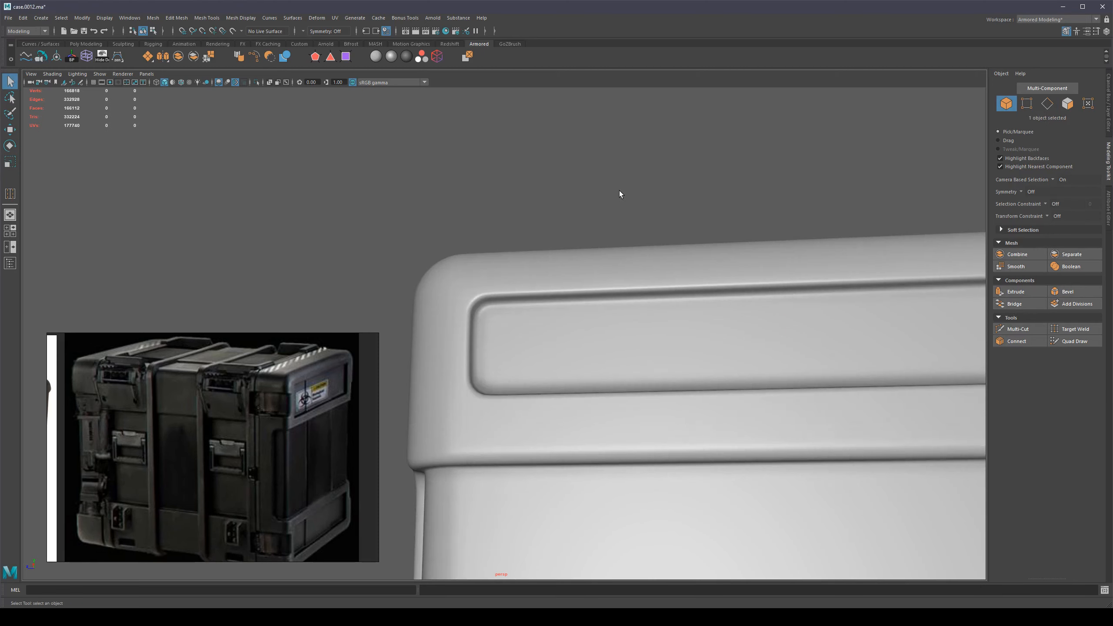
Step: Examine the smoothed end cap and its two recesses from several angles for shading and rim softness
left_click_drag(615, 309, 591, 322, "alt")
scroll(583, 400, "down", 5)
mouse_move(583, 401)
left_mouse_down("alt")
mouse_move(576, 378)
mouse_move(571, 392)
left_mouse_up("alt")
scroll(581, 407, "down", 3)
right_click_drag(570, 392, 712, 423, "alt")
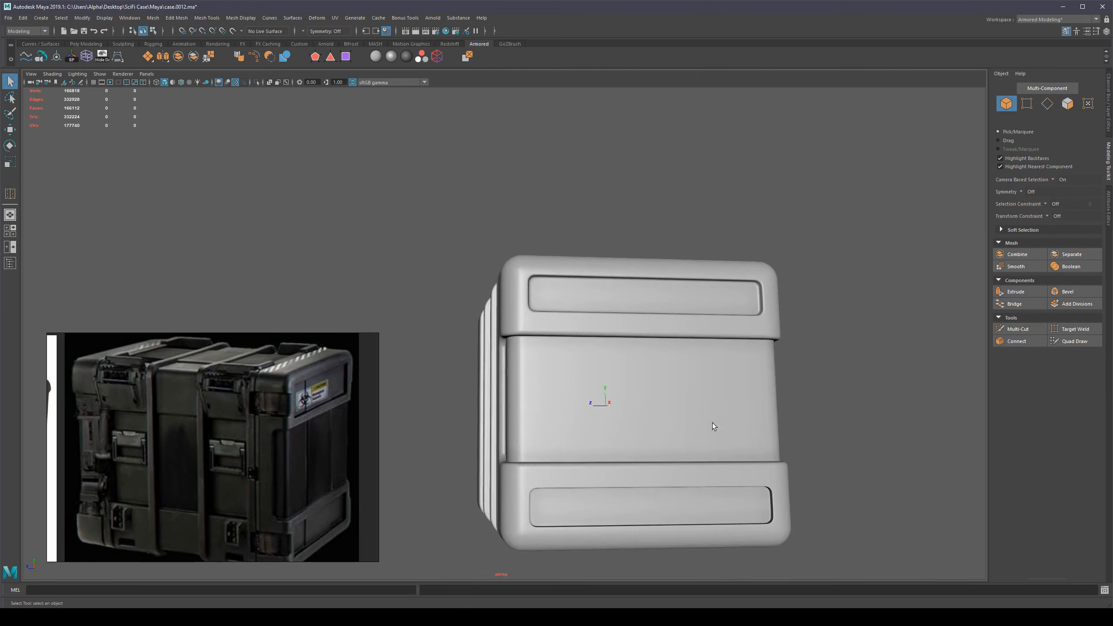
left_click_drag(662, 390, 657, 370, "alt")
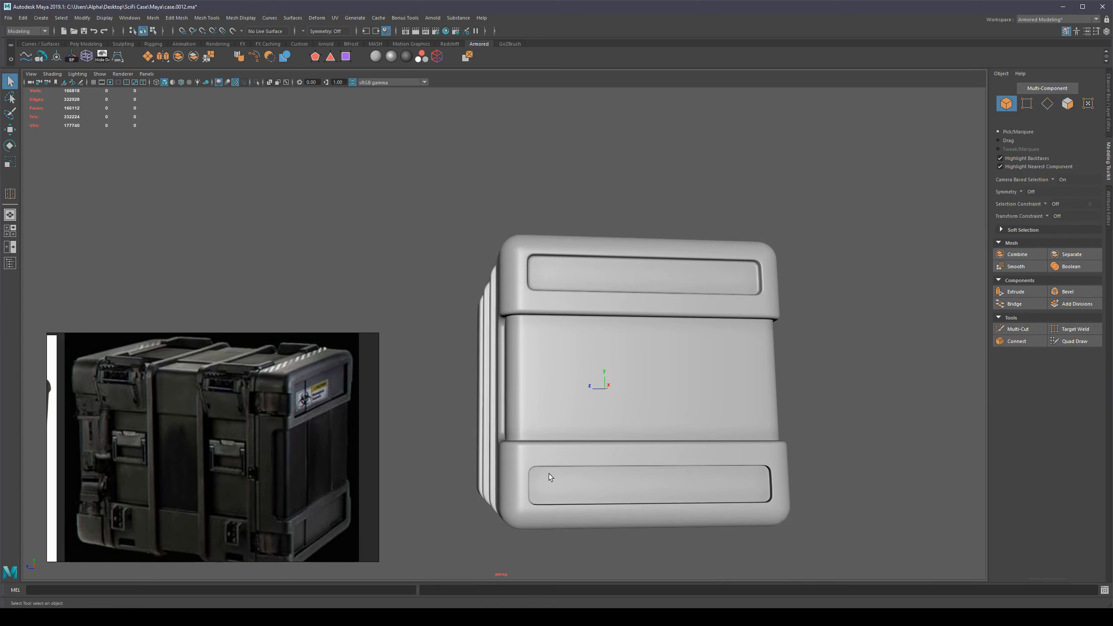
left_click_drag(621, 377, 751, 417, "alt")
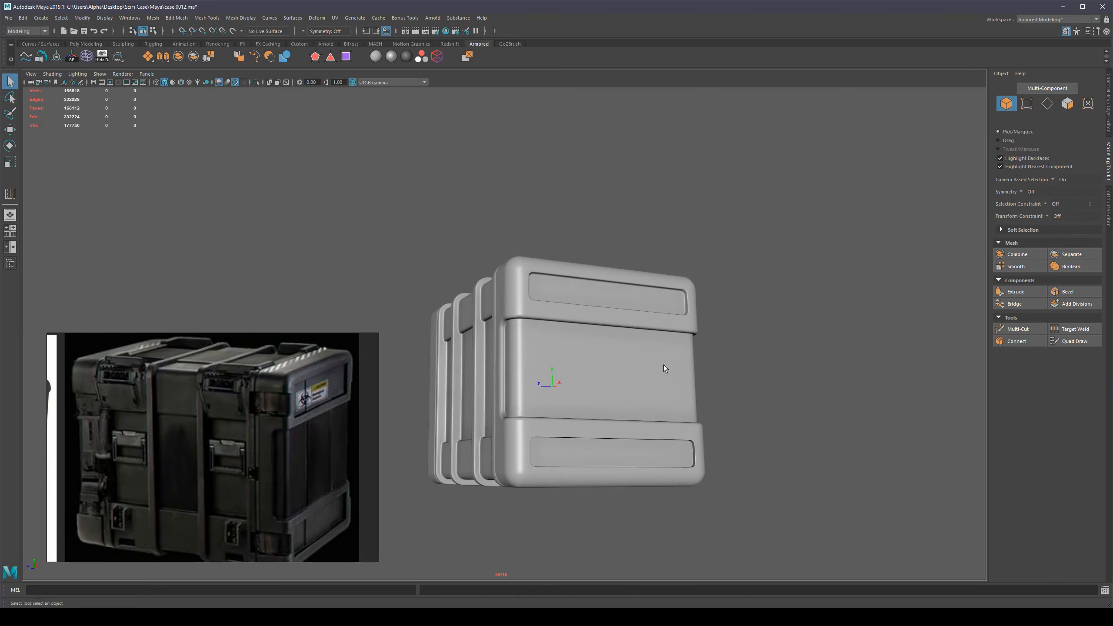
middle_click_drag(664, 365, 681, 362, "alt")
right_click_drag(592, 351, 681, 365, "alt")
middle_click_drag(680, 365, 677, 359, "alt")
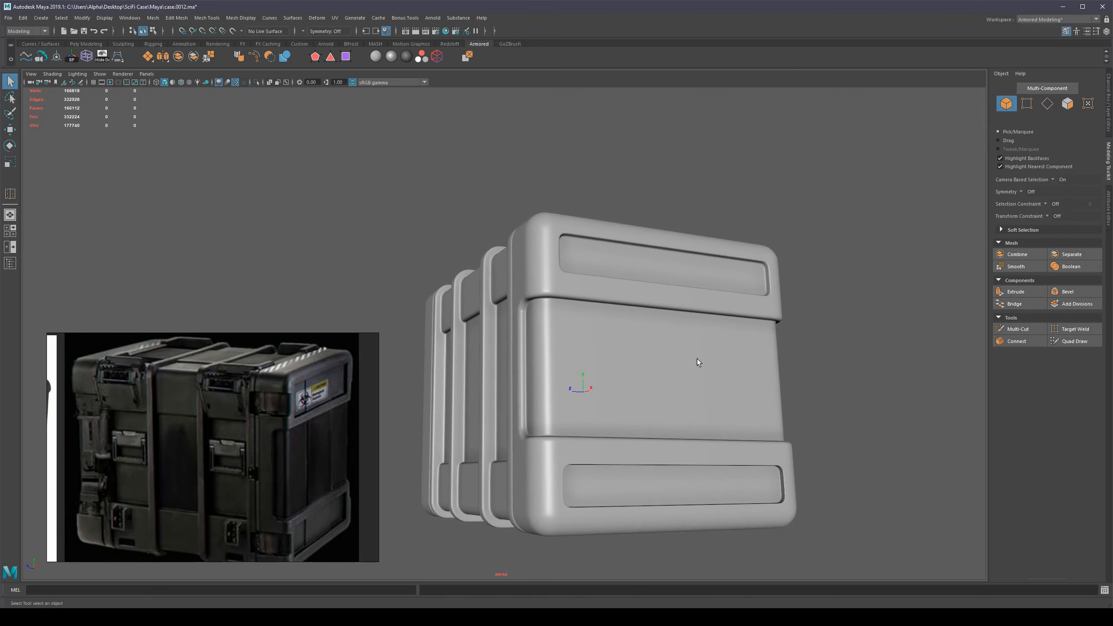
left_click_drag(834, 326, 758, 333, "alt")
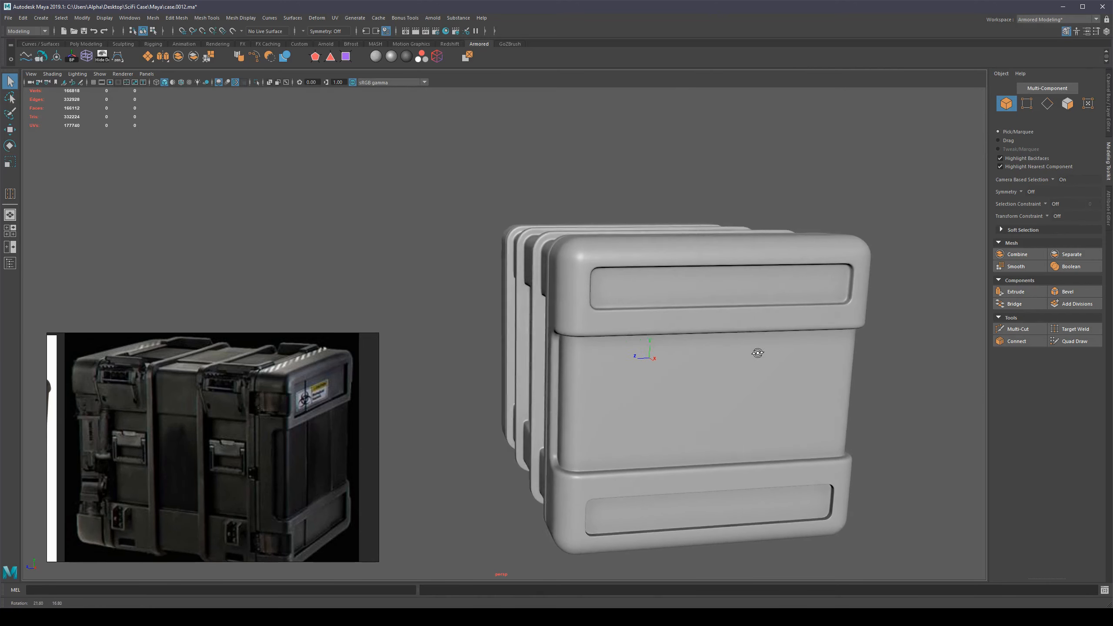
Step: Deselect the end cap and save a new incremental version of the scene
left_click(752, 327)
key("ctrl+z")
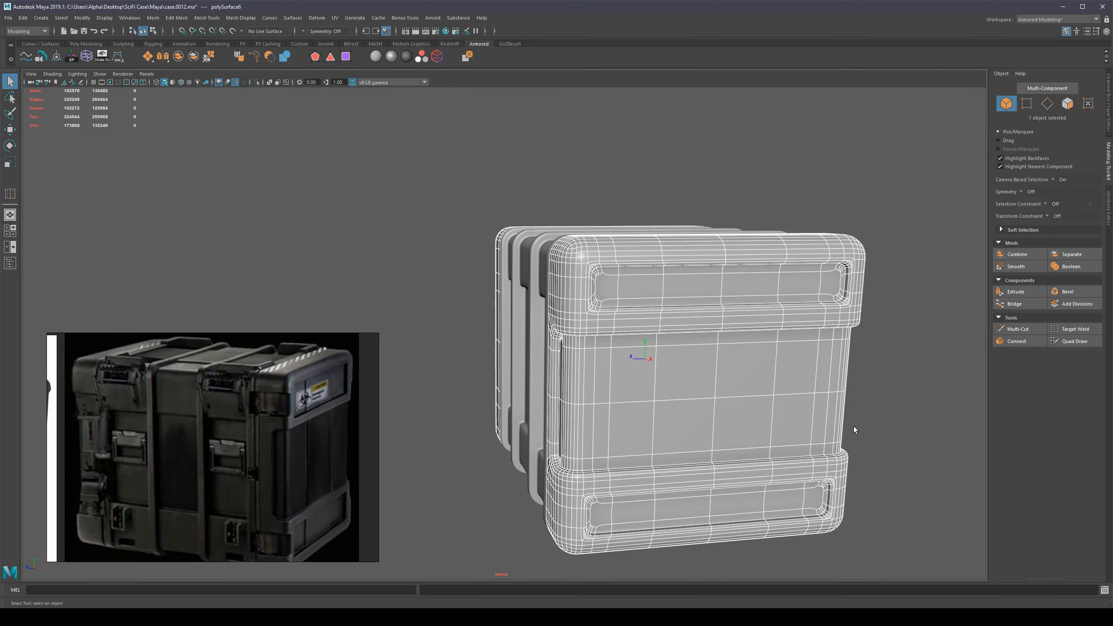
left_click(915, 431)
left_click_drag(916, 431, 719, 298, "alt")
key("ctrl+alt+s")
Step: Turn off the end cap's smooth preview and enter vertex editing at the upper recess
left_click(717, 293)
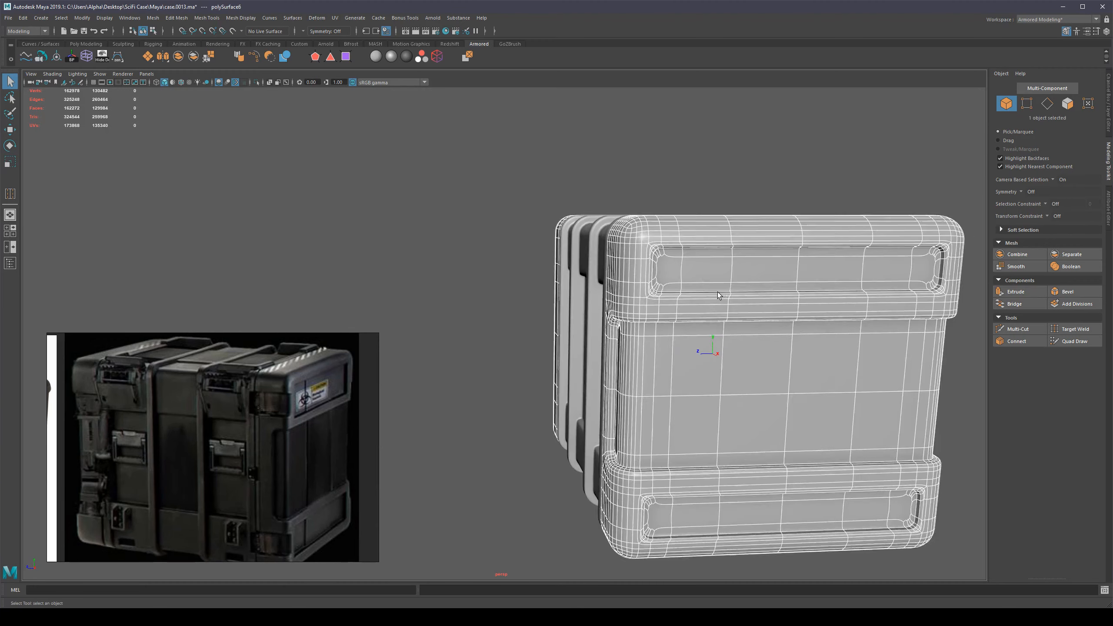
key("1")
right_click_drag(718, 293, 748, 291, "alt")
scroll(749, 290, "down", 5)
scroll(762, 283, "up", 4)
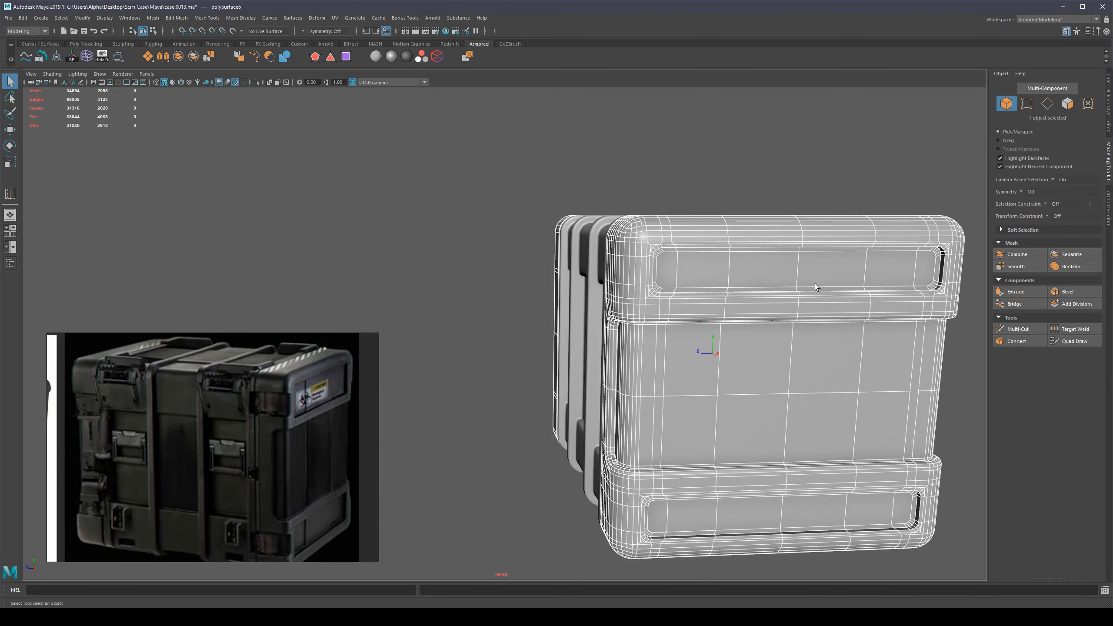
left_click(815, 174)
middle_click_drag(815, 174, 745, 153, "alt")
right_click_drag(745, 154, 803, 320, "alt")
left_click_drag(802, 320, 633, 211, "alt")
left_click(634, 210)
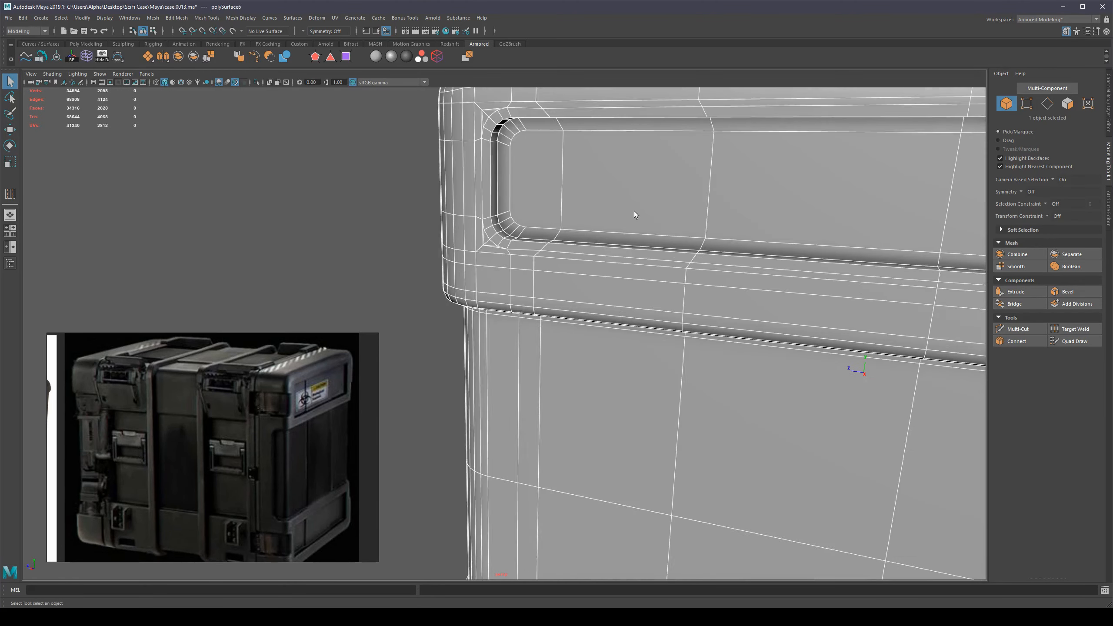
scroll(653, 237, "down", 2)
right_click_drag(668, 259, 617, 256)
scroll(569, 254, "down", 3)
scroll(522, 253, "up", 4)
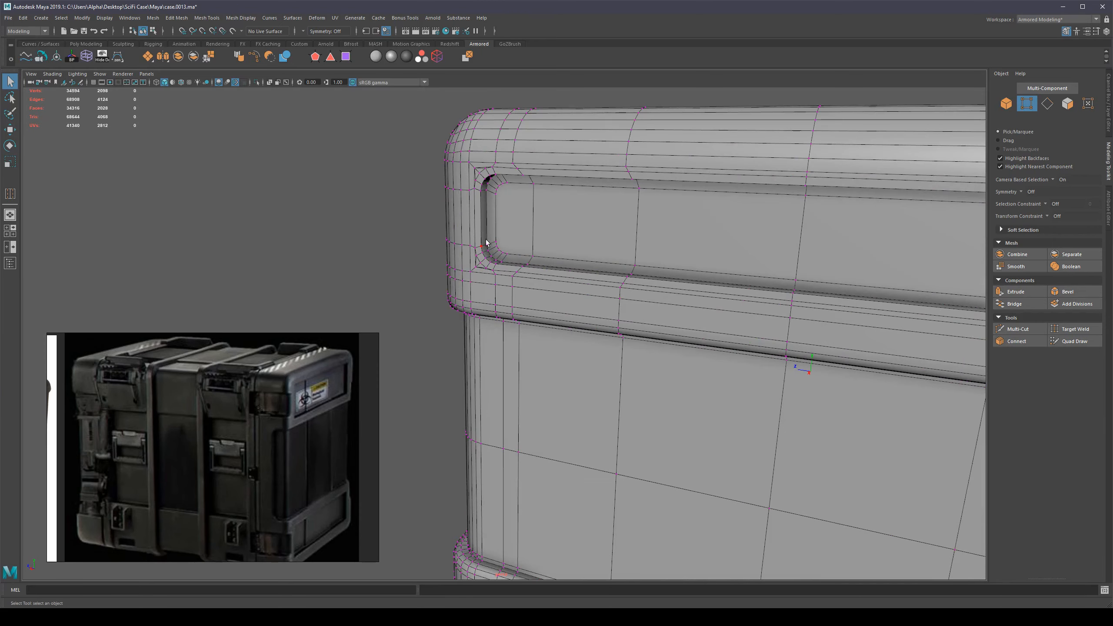
Step: Select the visible vertices around the upper recess's lower corner and along its lower edge
right_click_drag(485, 246, 584, 256, "alt")
left_click_drag(584, 256, 604, 254, "alt")
left_click_drag(538, 182, 669, 265)
scroll(694, 254, "down", 2)
right_click_drag(695, 258, 676, 247, "alt")
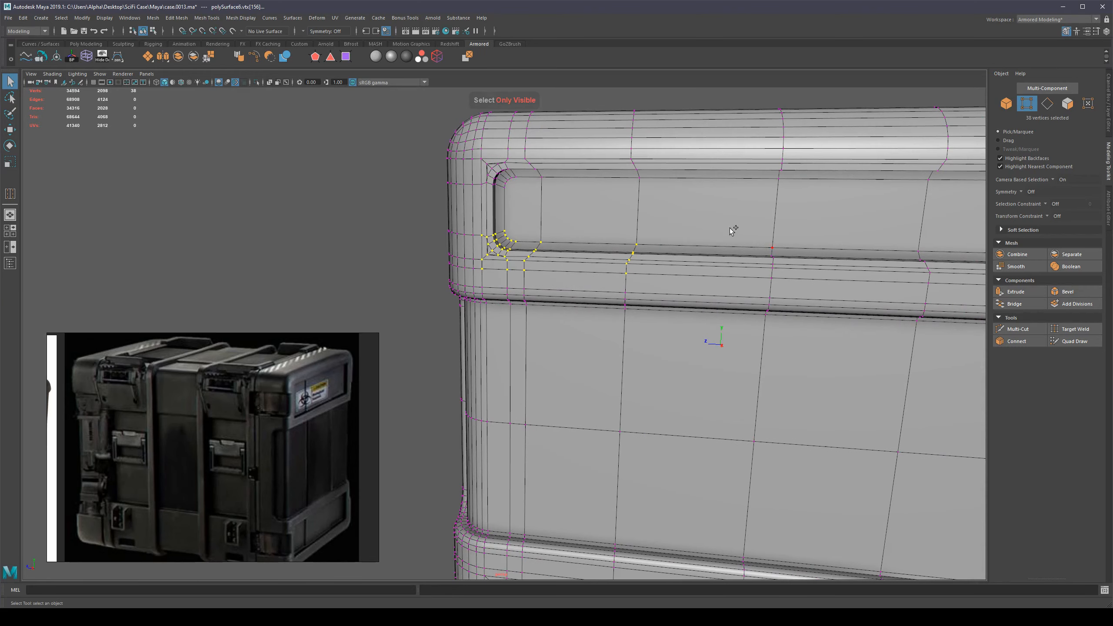
left_click_drag(817, 288, 817, 287, "shift")
right_click_drag(816, 288, 856, 268, "alt")
mouse_move(724, 289)
left_mouse_down("alt")
mouse_move(738, 285)
mouse_move(706, 287)
left_mouse_up("alt")
Step: Try to make the upper recess taller by moving the selected lower-edge vertices slightly down along Y
key("w")
right_click_drag(663, 274, 745, 299, "alt")
middle_click_drag(746, 300, 733, 331, "alt")
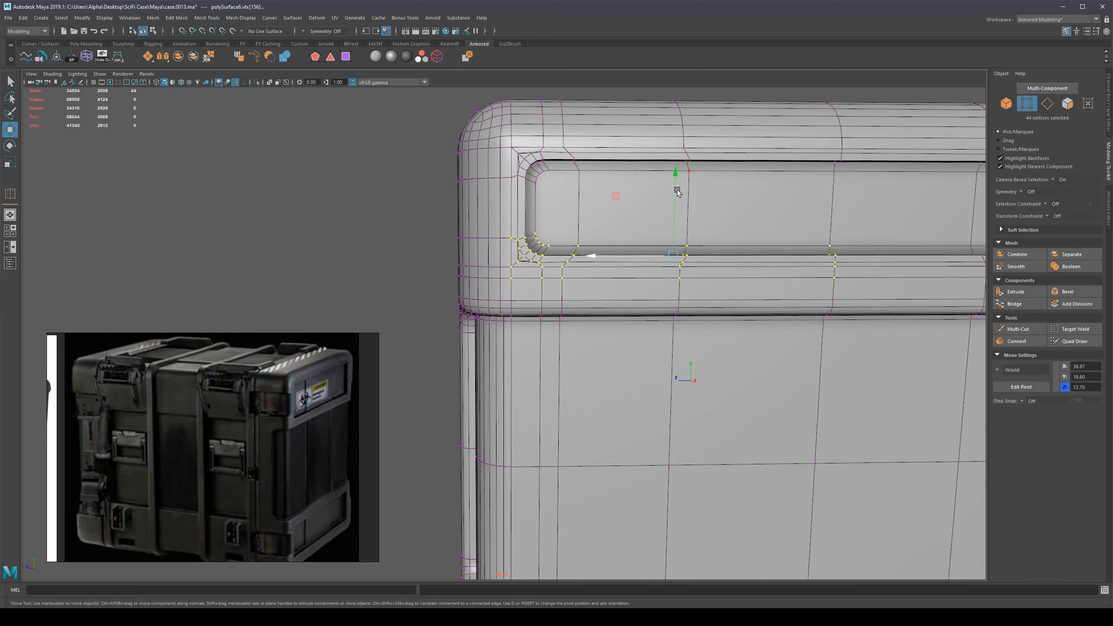
left_click_drag(674, 189, 680, 201)
key("q")
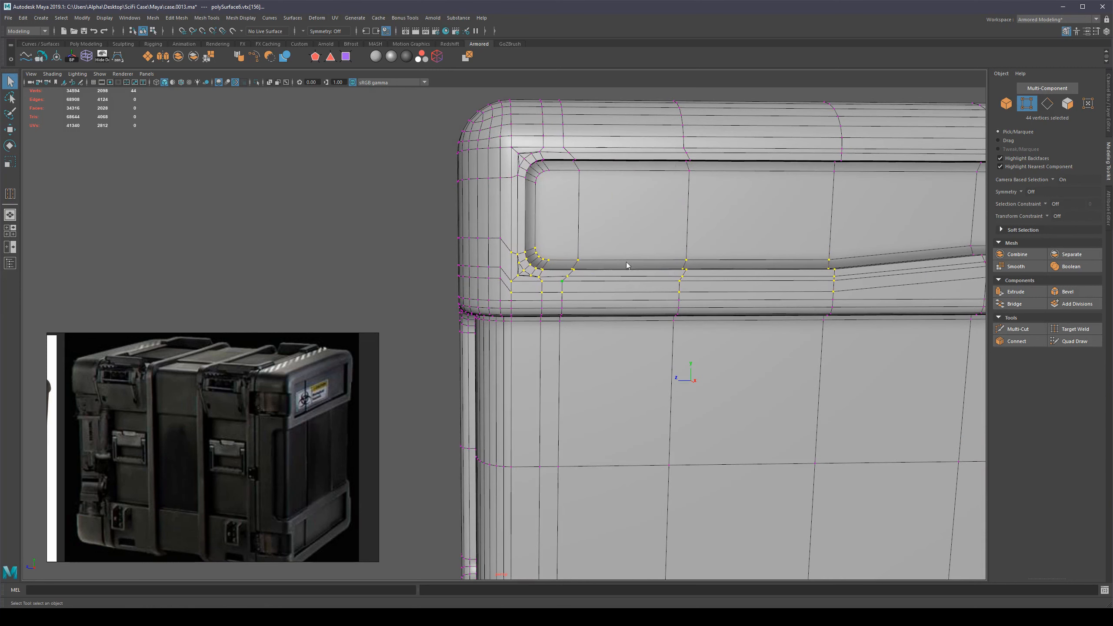
Step: Undo the uneven vertex move and show the end cap smoothed in object mode
right_click_drag(626, 262, 774, 178)
scroll(774, 177, "down", 5)
left_click(774, 178)
left_click(692, 280)
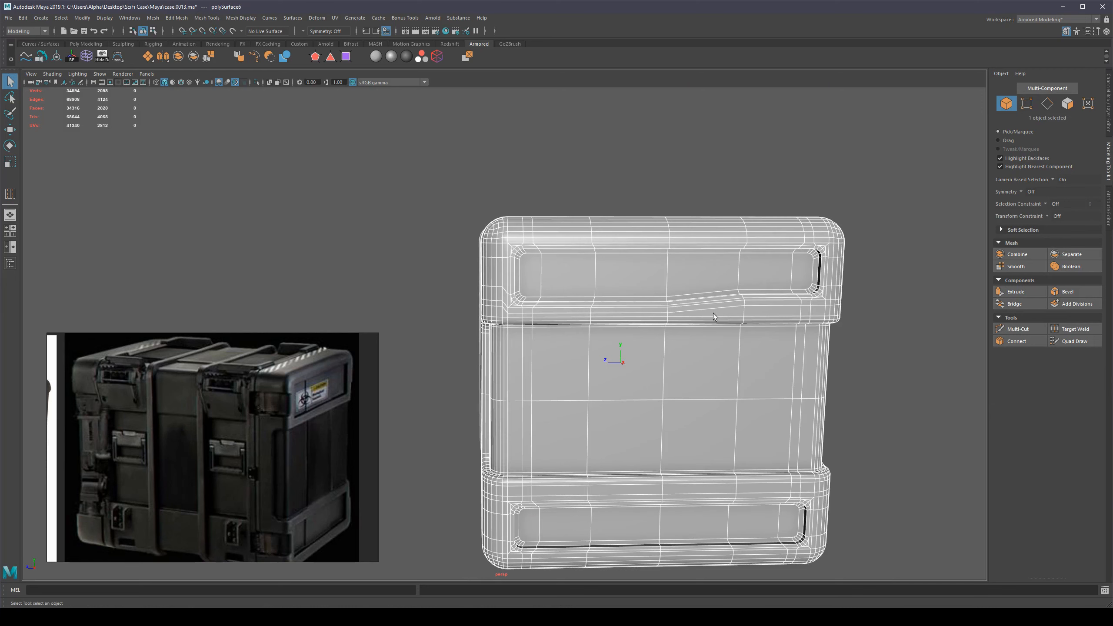
key("ctrl+z")
key("3")
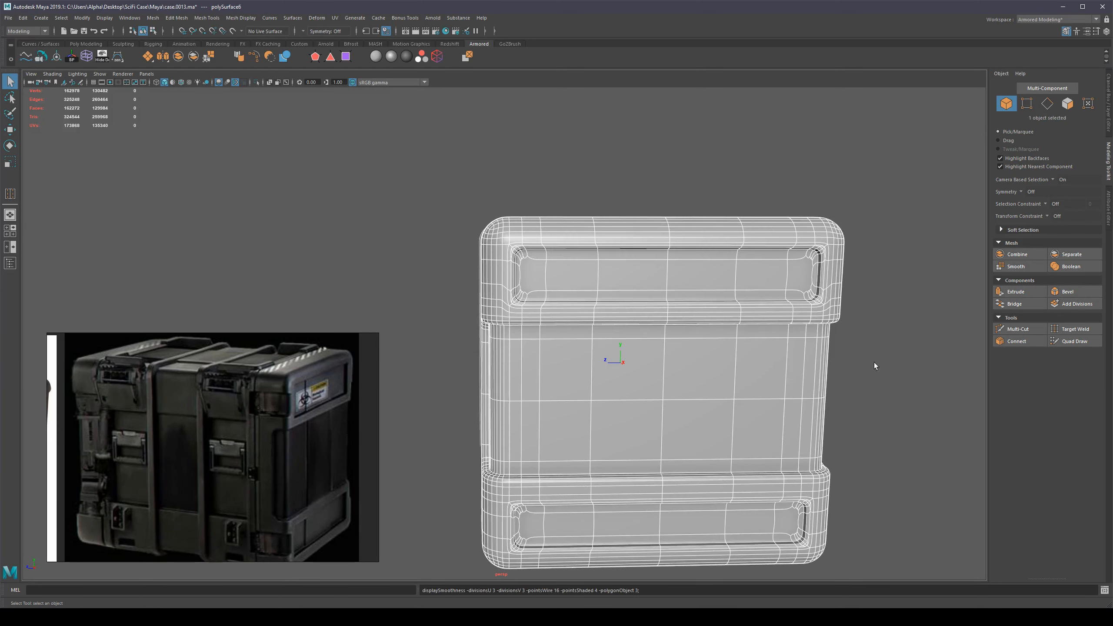
left_click(905, 418)
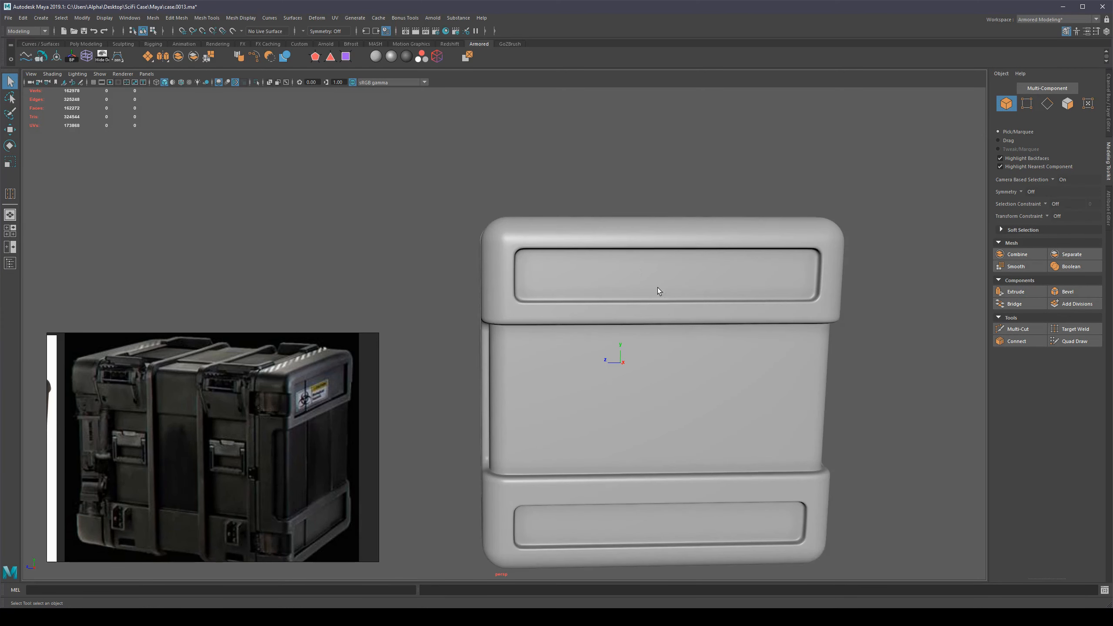
Step: Compare the proportions of the end cap's upper and lower recesses with the reference case from several angles
scroll(657, 287, "down", 5)
left_click_drag(664, 351, 651, 363, "alt")
right_click_drag(651, 363, 669, 410, "alt")
middle_click_drag(668, 410, 682, 416, "alt")
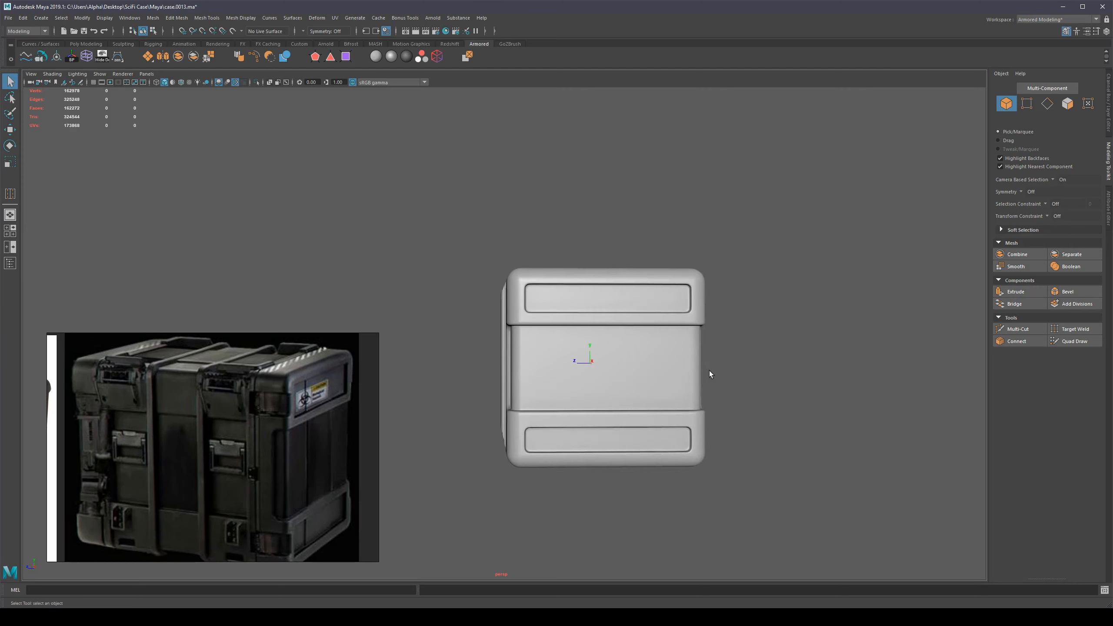
scroll(709, 371, "up", 4)
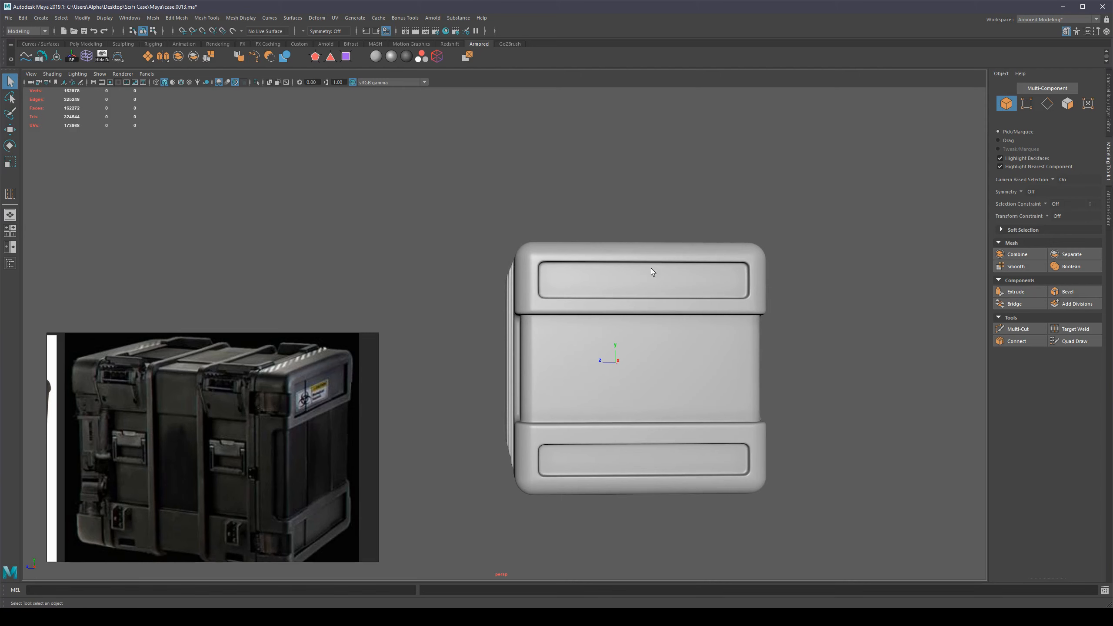
left_click_drag(863, 440, 745, 441, "alt")
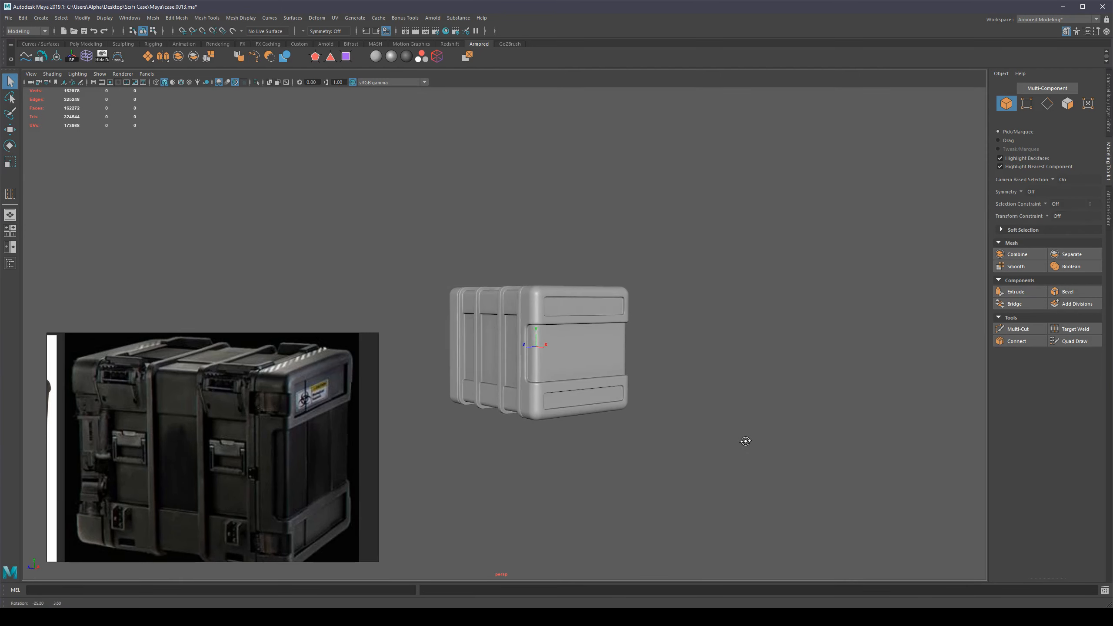
scroll(733, 376, "up", 3)
scroll(743, 386, "down", 2)
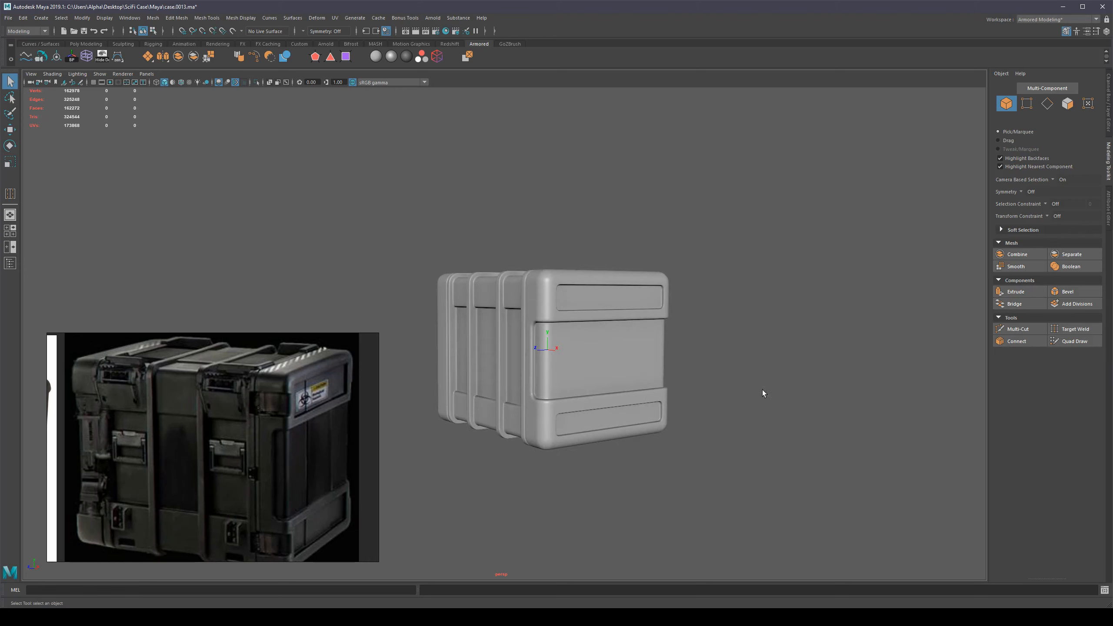
scroll(763, 393, "down", 3)
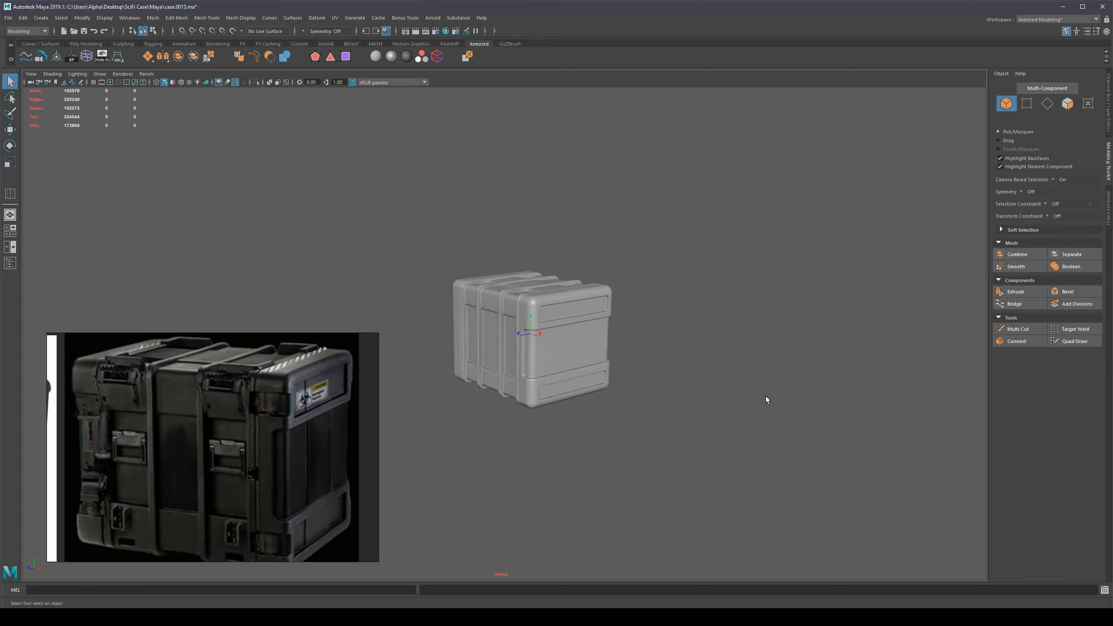
scroll(643, 380, "up", 4)
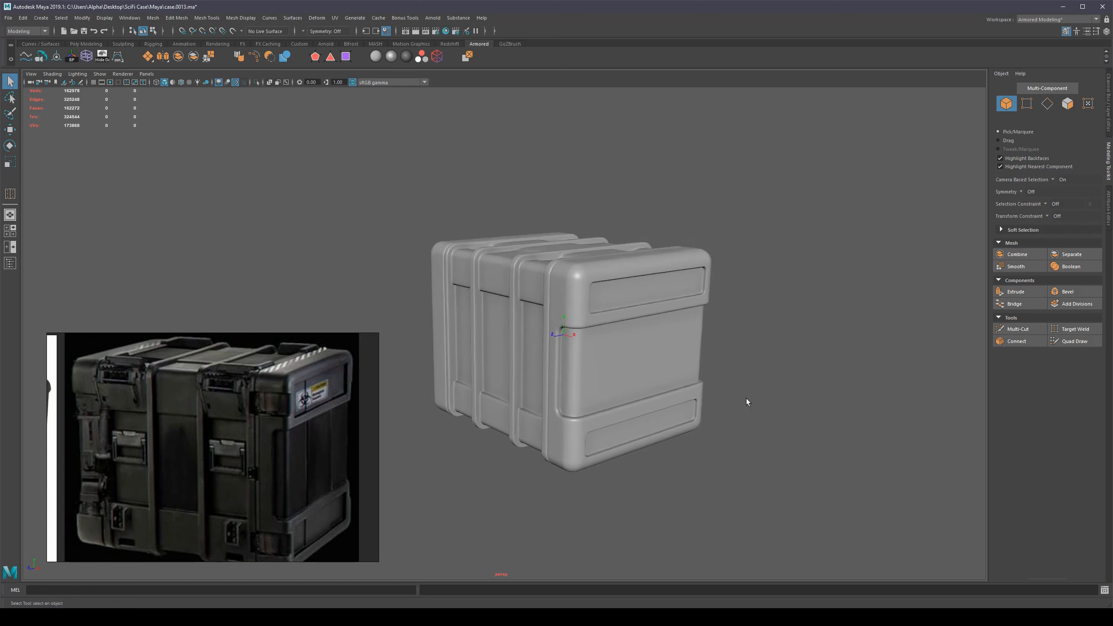
scroll(747, 399, "up", 1)
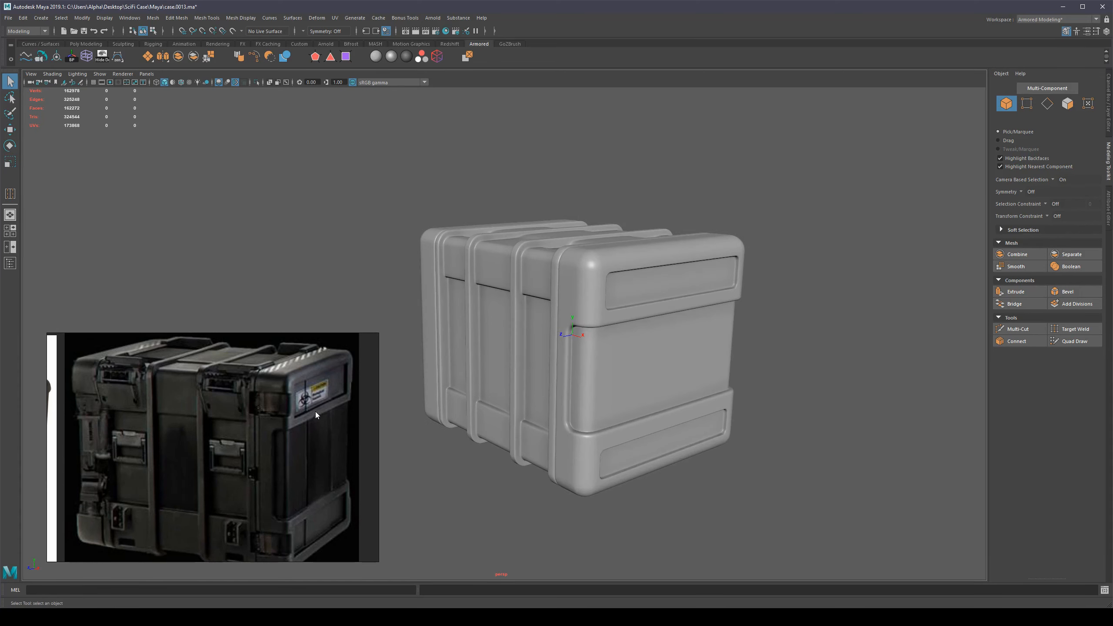
Step: Inspect the lower recess up close and judge its height against the upper one from the end view
left_click_drag(697, 446, 642, 390, "alt")
middle_click_drag(637, 384, 562, 329, "alt")
right_click_drag(561, 328, 710, 453, "alt")
left_click(647, 407)
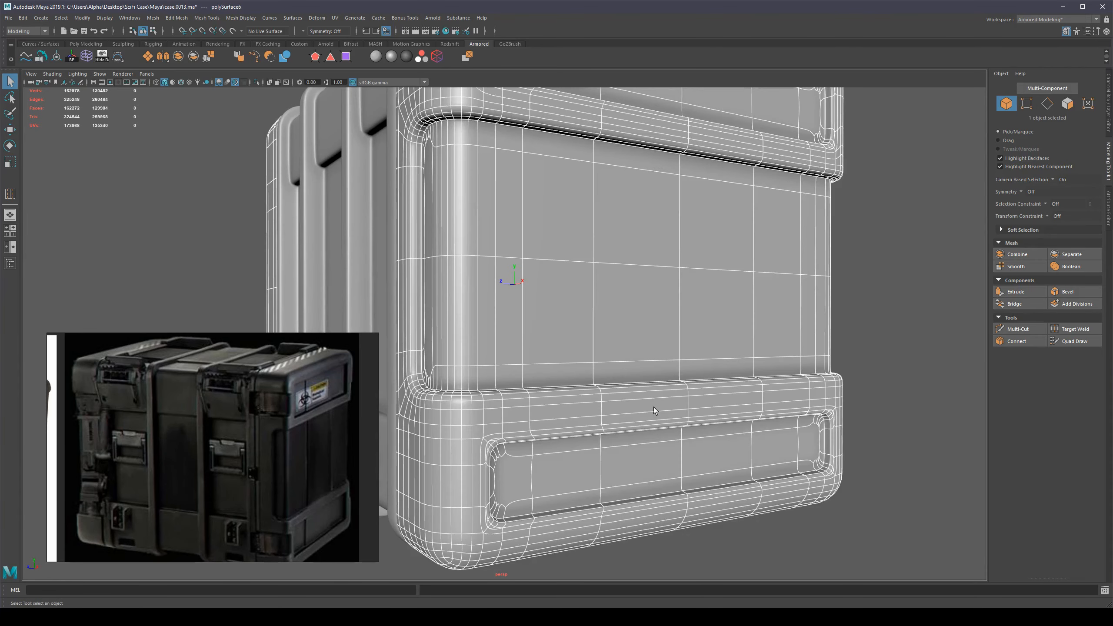
left_click(936, 366)
right_click_drag(898, 338, 803, 360, "alt")
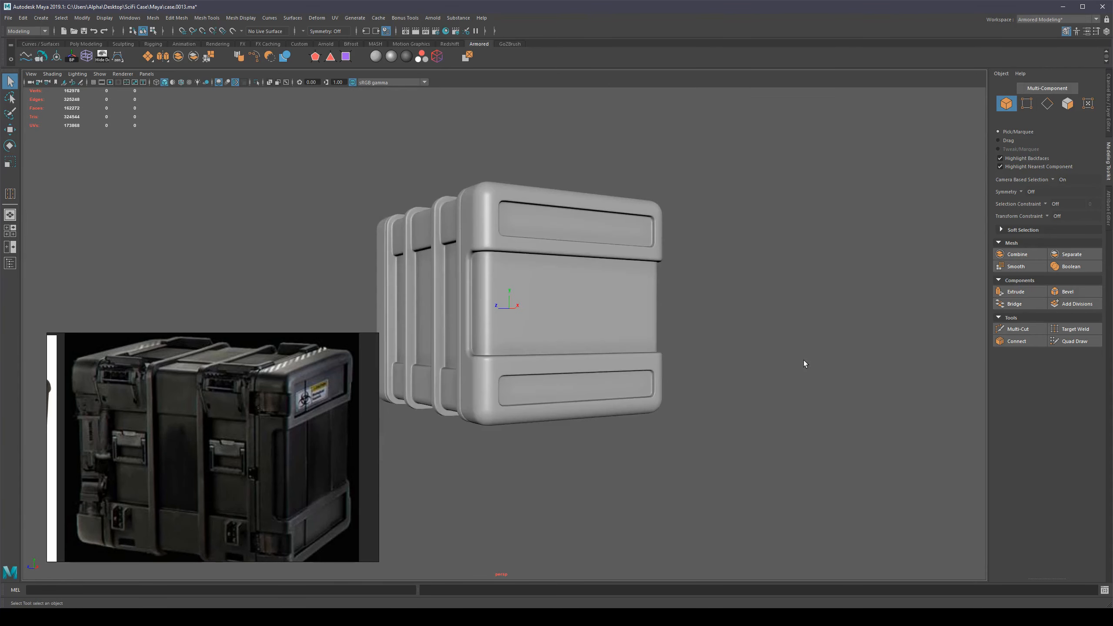
middle_click_drag(803, 361, 829, 371, "alt")
left_click_drag(741, 337, 752, 375, "alt")
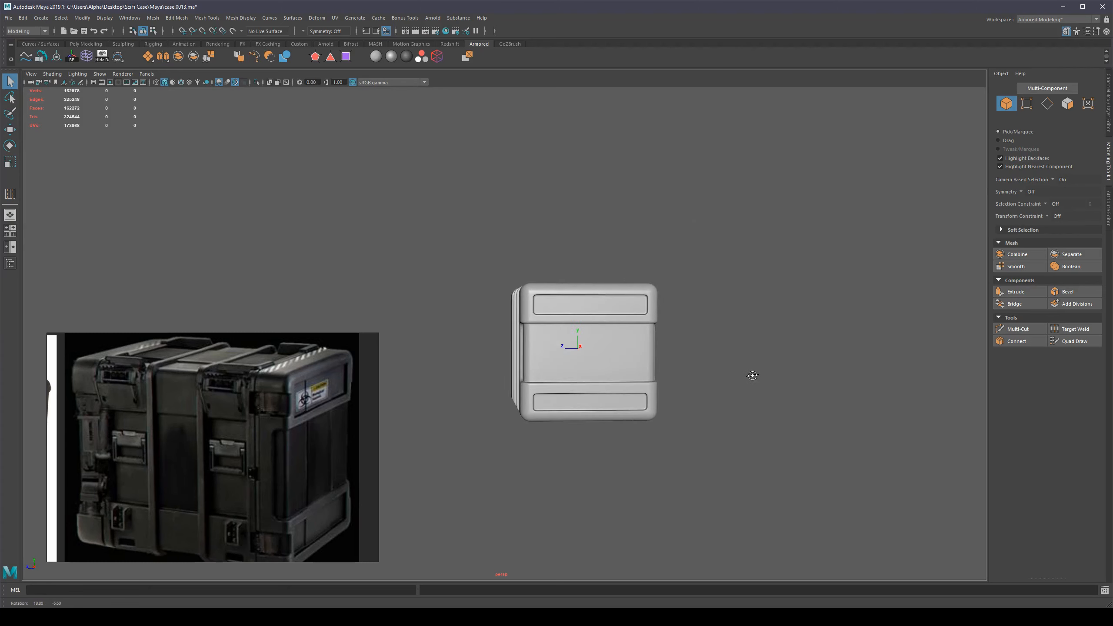
scroll(776, 368, "up", 3)
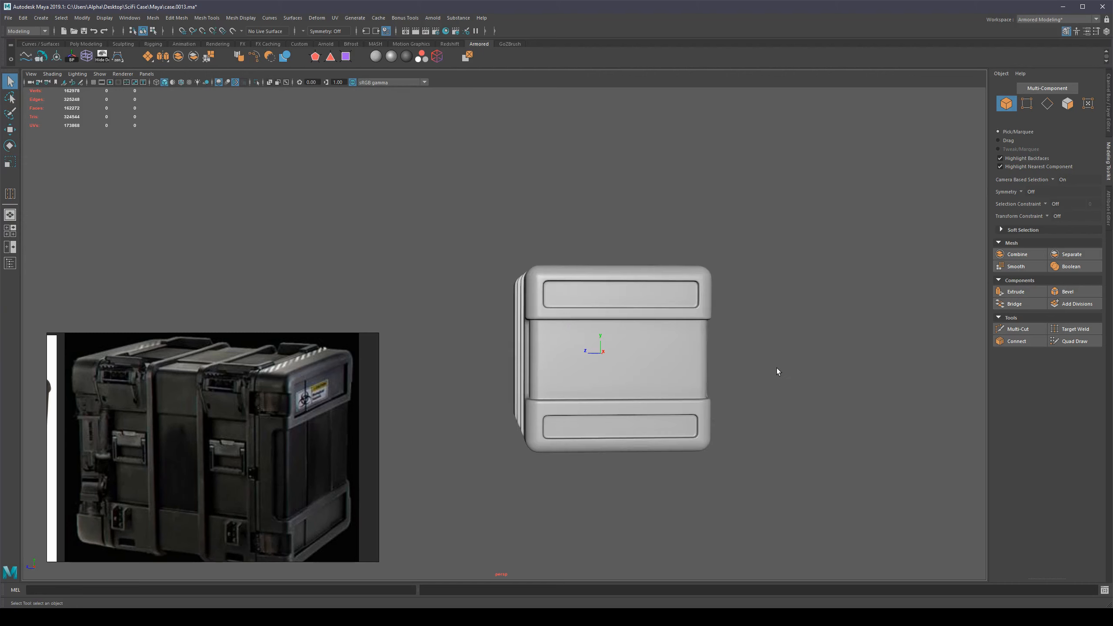
Step: Undo the series of edits to the upper recess's lower-edge vertices and clear the selection
key("ctrl+z")
key("ctrl+z")
key("ctrl+z")
key("ctrl+z")
key("ctrl+z")
key("ctrl+z")
key("ctrl+z")
key("ctrl+z")
key("ctrl+z")
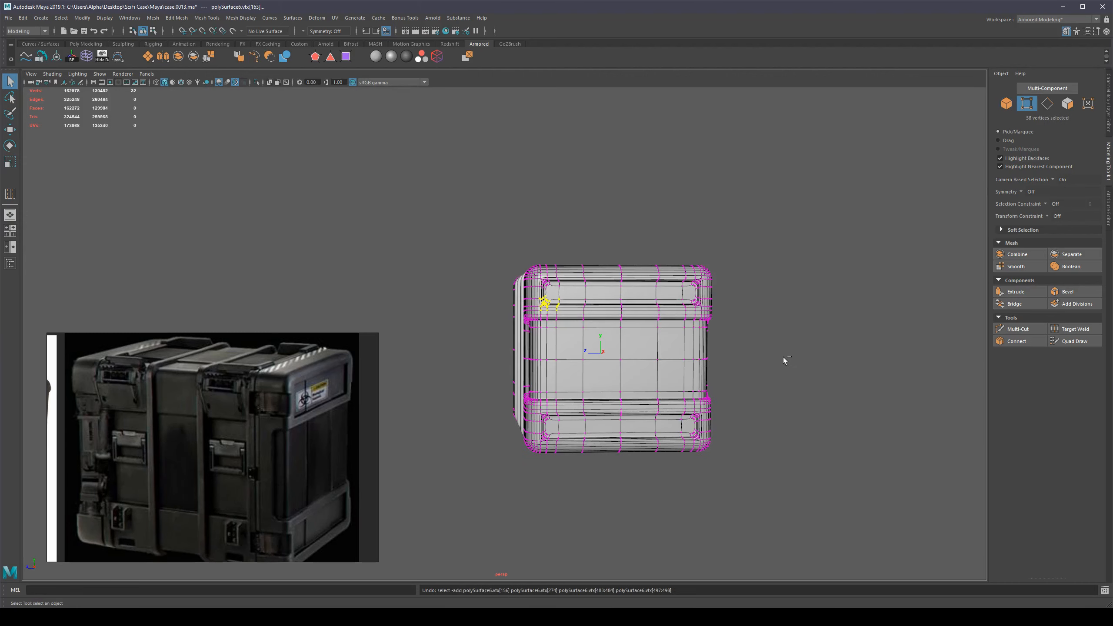
left_click(861, 329)
Step: Examine the case's long side with its straps and end-cap notch against the reference
left_click_drag(860, 333, 617, 357, "alt")
right_click_drag(616, 357, 801, 349, "alt")
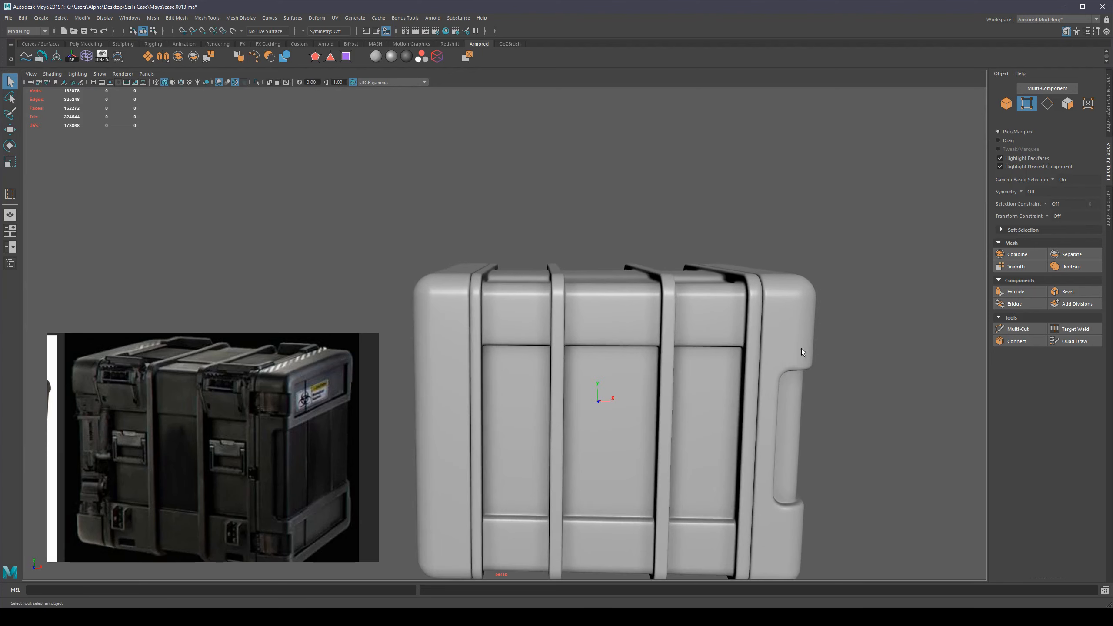
left_click_drag(801, 348, 780, 341, "alt")
middle_click_drag(516, 368, 495, 327, "alt")
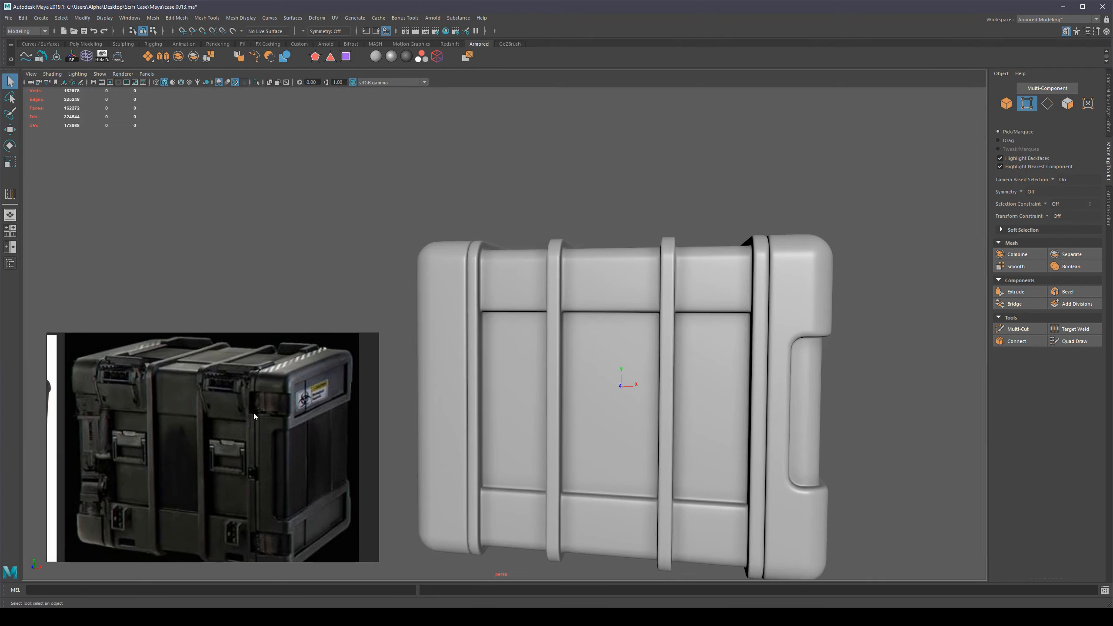
scroll(779, 347, "down", 3)
left_click_drag(802, 349, 765, 360, "alt")
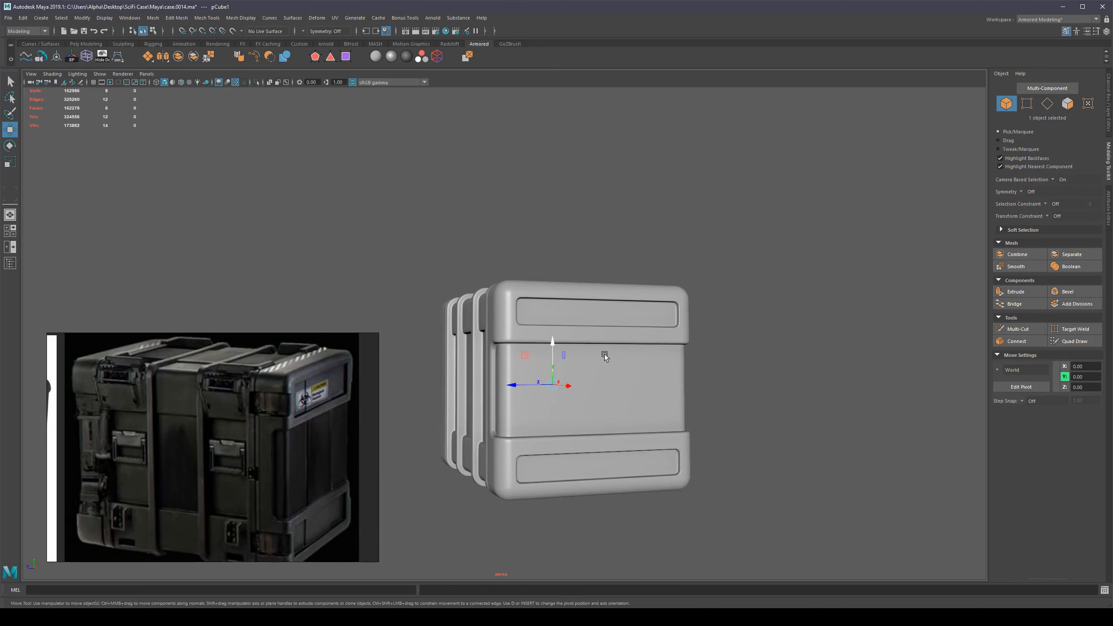
Step: Move the cube to the end cap's upper front corner, at about X 26 and Y 23
left_click(448, 293)
left_click_drag(445, 288, 442, 288)
left_click_drag(442, 288, 563, 364, "alt")
left_click_drag(481, 327, 564, 342)
left_click_drag(564, 343, 495, 355, "alt")
right_click_drag(495, 355, 522, 396, "alt")
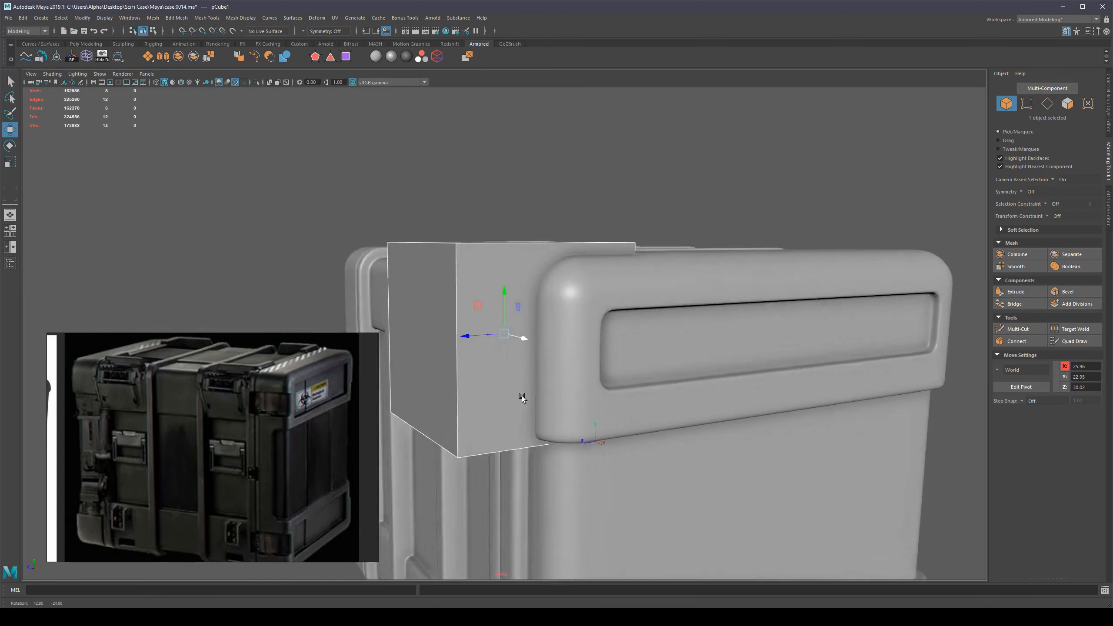
Step: Scale the cube down into a block of about 0.80 in X, 0.39 in Y and 0.32 in Z
left_click_drag(522, 399, 533, 381, "alt")
key("r")
left_click_drag(504, 334, 446, 341)
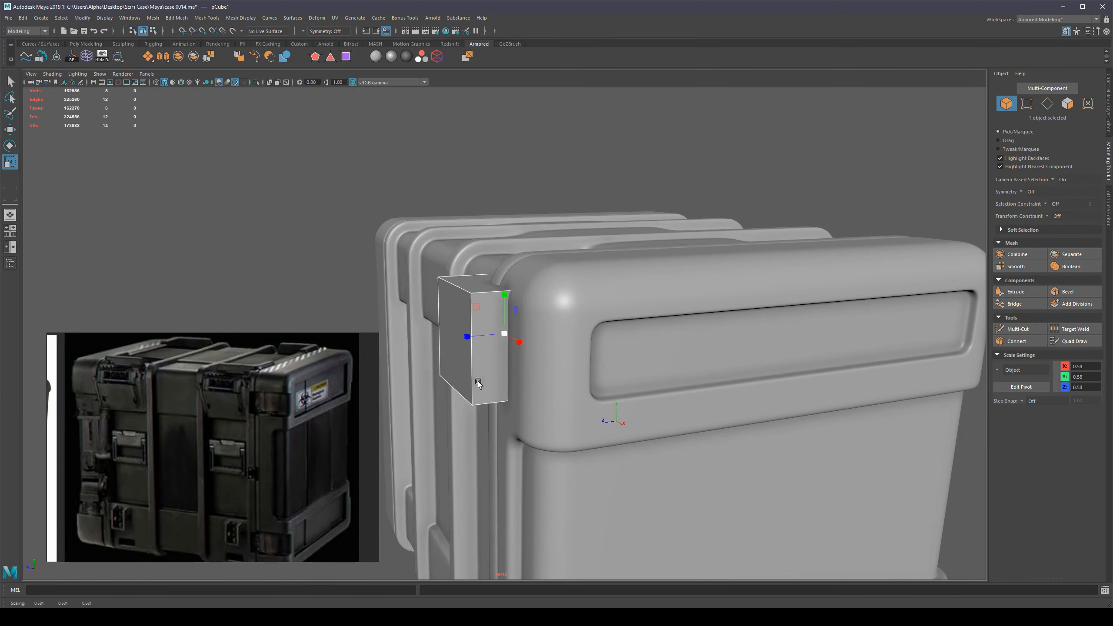
left_click_drag(478, 381, 588, 379, "alt")
middle_click_drag(588, 378, 652, 351, "alt")
left_click_drag(652, 352, 635, 385, "alt")
key("ctrl+z")
key("w")
key("r")
left_click_drag(763, 359, 691, 376)
mouse_move(630, 275)
left_mouse_down()
mouse_move(629, 298)
mouse_move(630, 289)
left_mouse_up()
left_click_drag(567, 398, 509, 404, "alt")
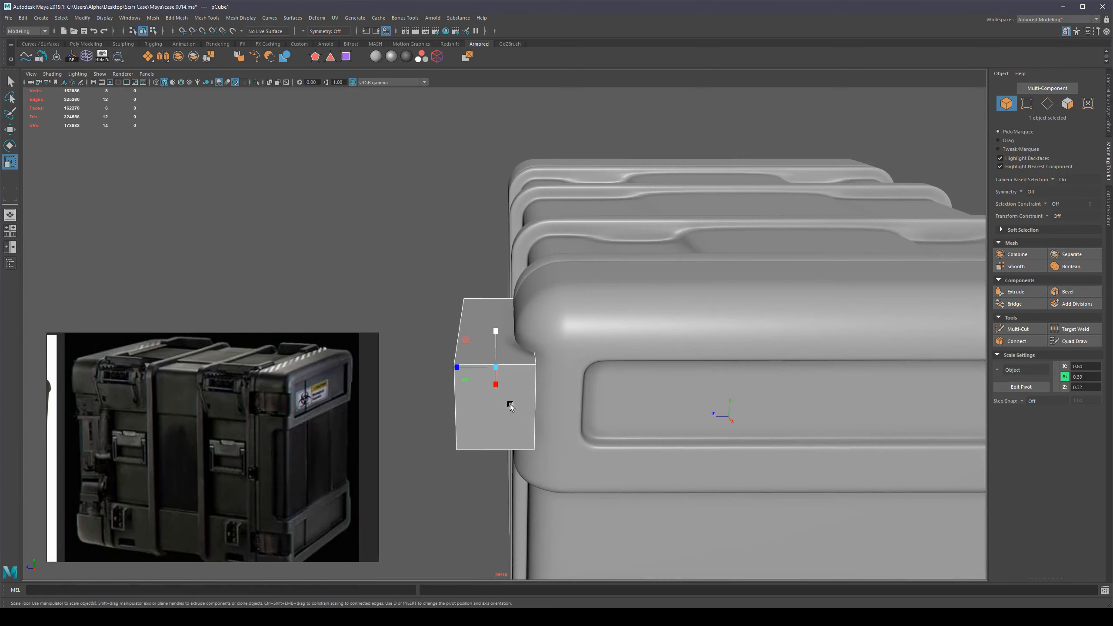
Step: Show wireframes over the shaded models and slide the block outward along X across the end cap's corner
key("alt+5")
middle_click_drag(582, 375, 596, 349, "alt")
right_click_drag(596, 348, 619, 379, "alt")
mouse_move(619, 379)
left_mouse_down("alt")
mouse_move(604, 386)
mouse_move(605, 374)
left_mouse_up("alt")
left_click_drag(576, 335, 544, 353, "alt")
key("w")
left_click_drag(490, 381, 631, 374)
Step: Turn off the case body's smooth preview and try deleting the edge loop on the rim beside the end cap
mouse_move(631, 374)
left_mouse_down("alt")
mouse_move(613, 390)
mouse_move(601, 377)
mouse_move(629, 377)
left_mouse_up("alt")
left_click(485, 253)
key("1")
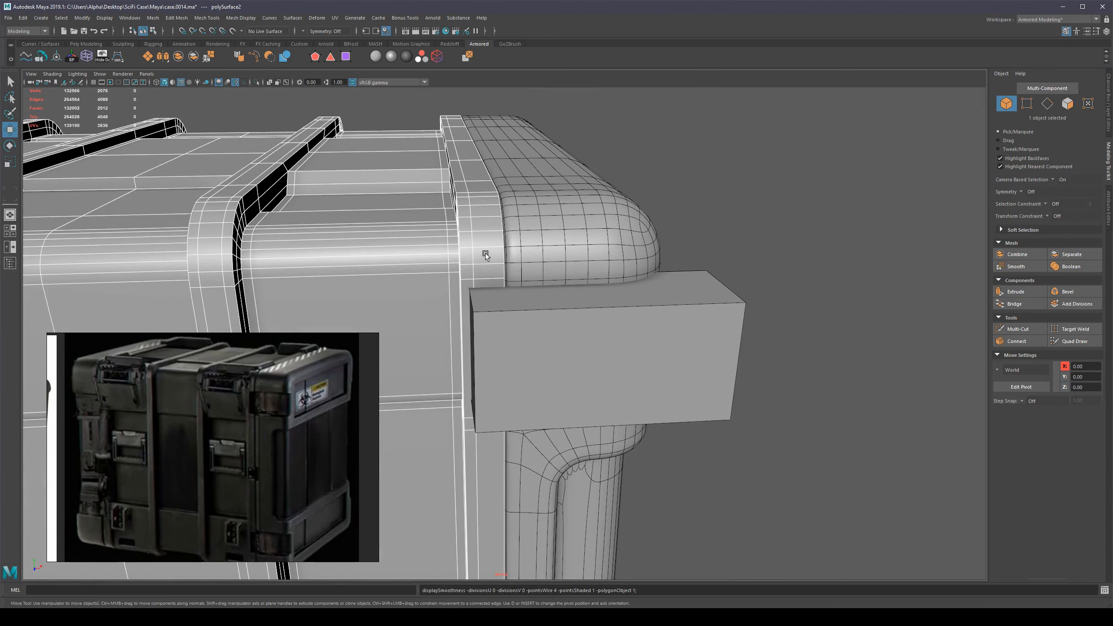
left_click_drag(487, 302, 485, 311, "alt")
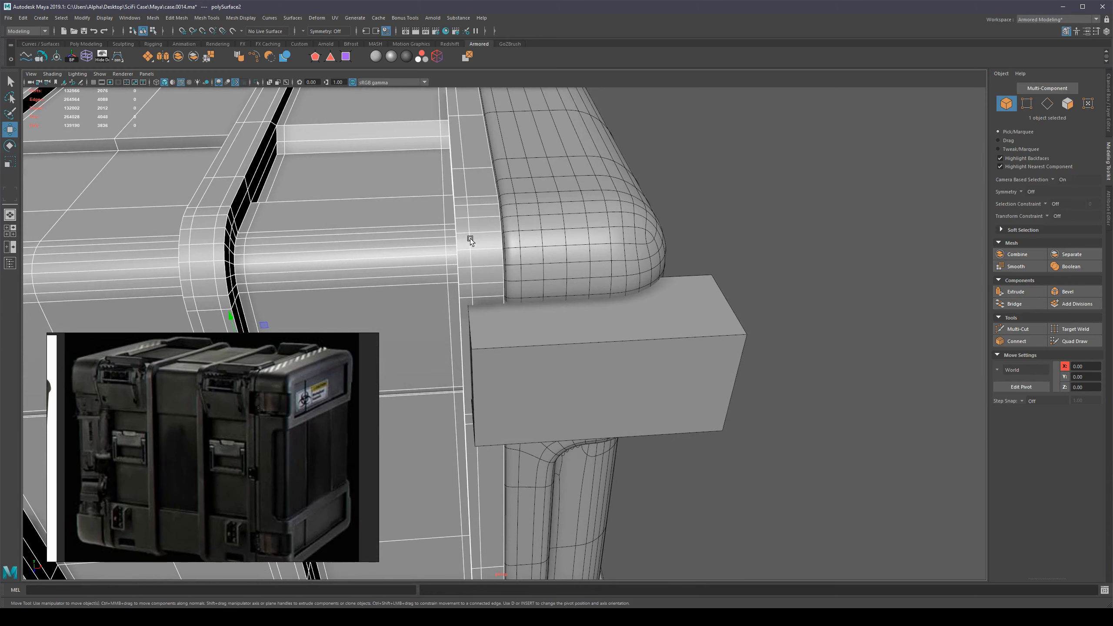
key("F10")
double_click(469, 225)
left_click_drag(468, 226, 552, 264, "alt")
key("Delete")
key("q")
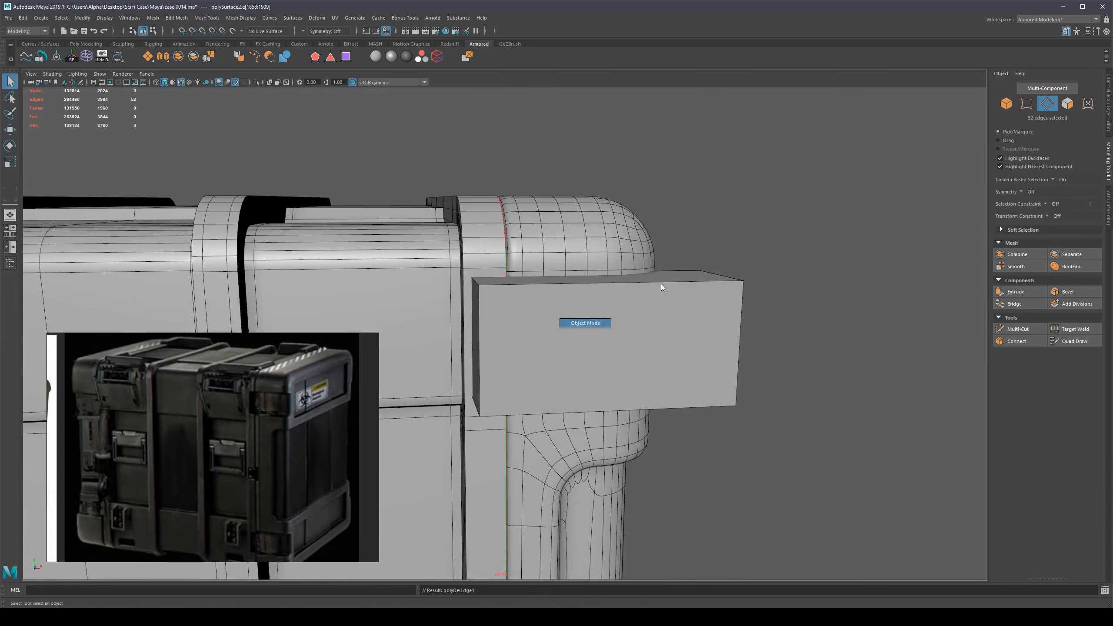
key("F8")
left_click_drag(661, 284, 682, 311, "alt")
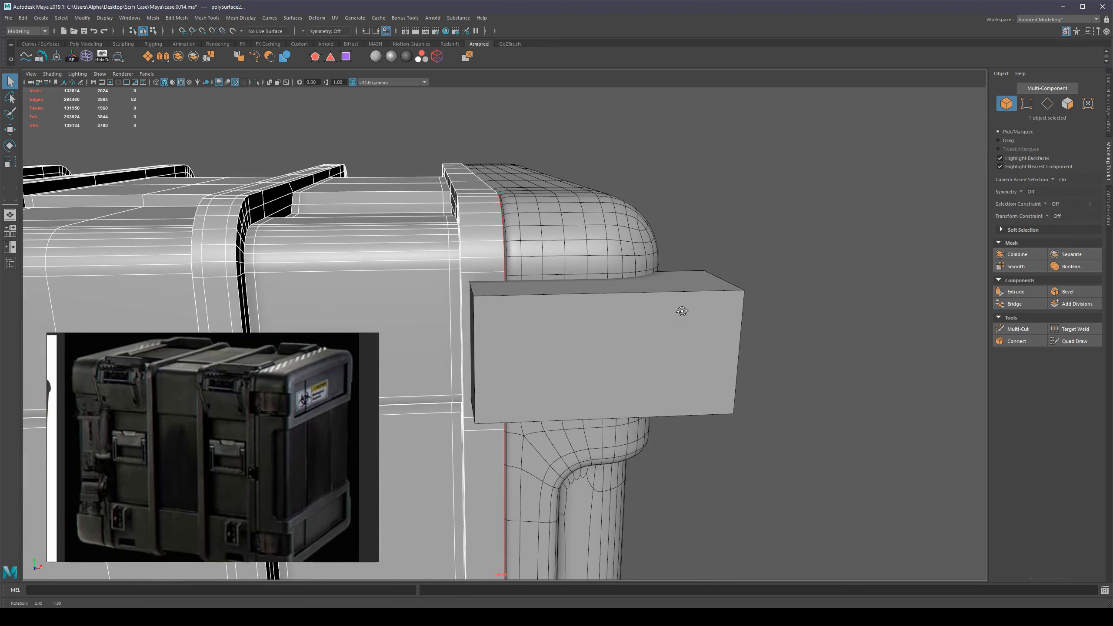
key("ctrl+z")
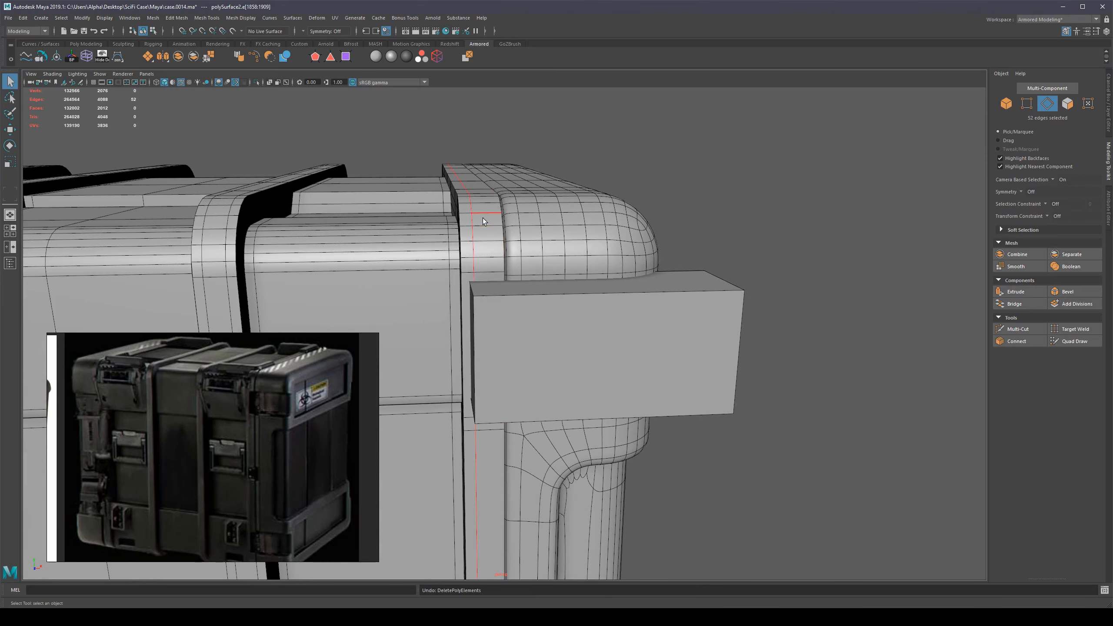
left_click_drag(482, 217, 475, 237, "alt")
key("w")
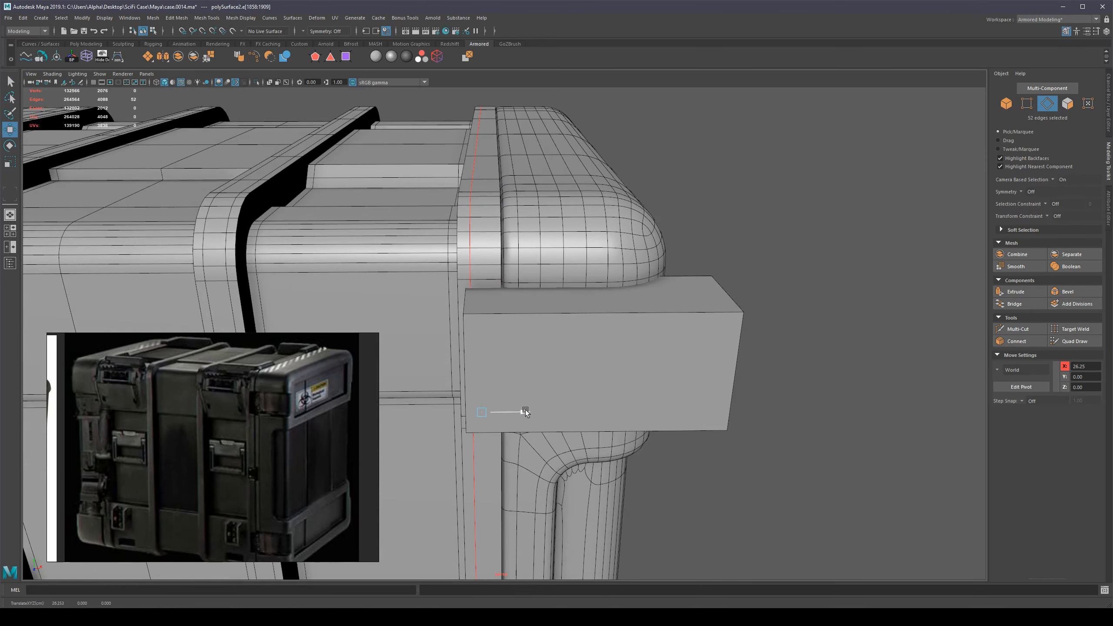
Step: Return to object mode and move the block along X to about 34.53, across the end cap's corner
key("q")
right_click_drag(560, 404, 649, 351)
left_click(664, 344)
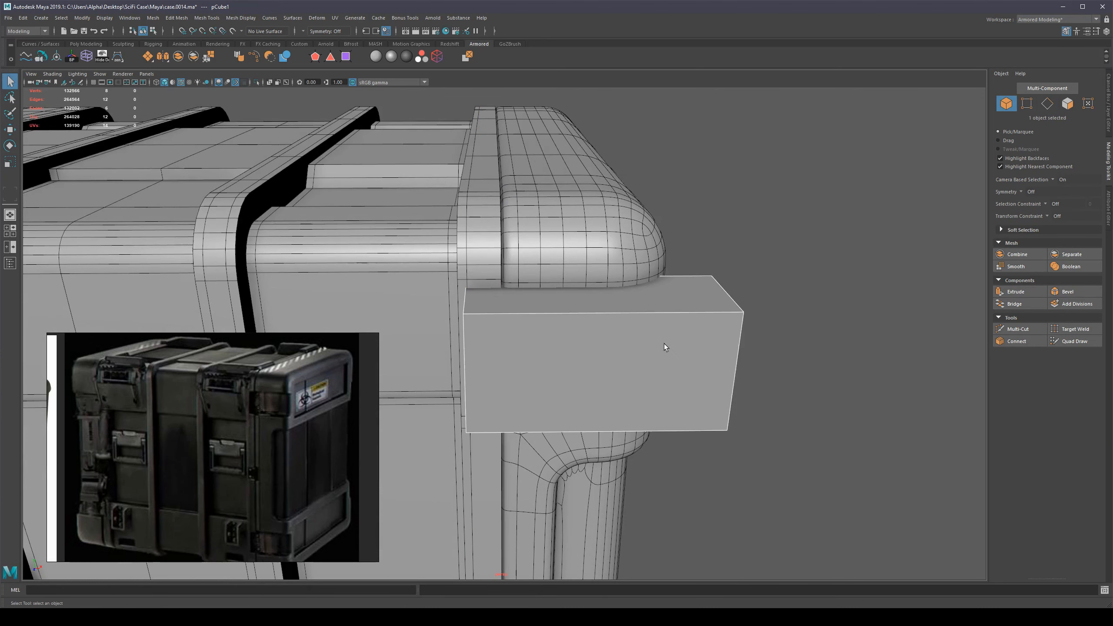
key("w")
left_click_drag(633, 350, 657, 365)
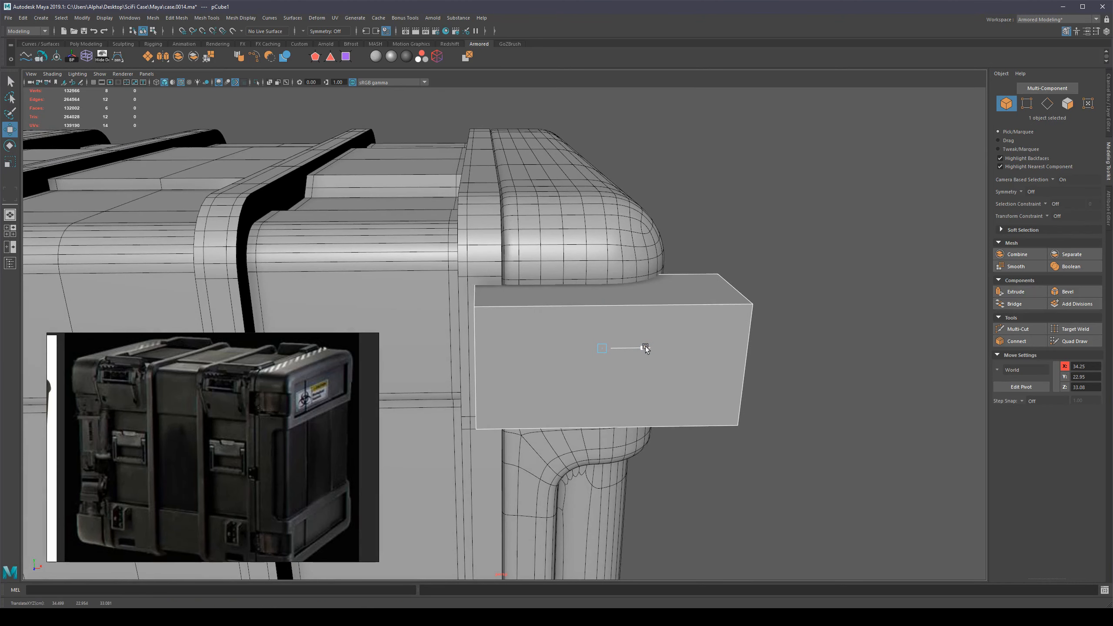
left_click_drag(645, 348, 475, 378)
right_click_drag(583, 395, 546, 402, "alt")
middle_click_drag(546, 401, 566, 331, "alt")
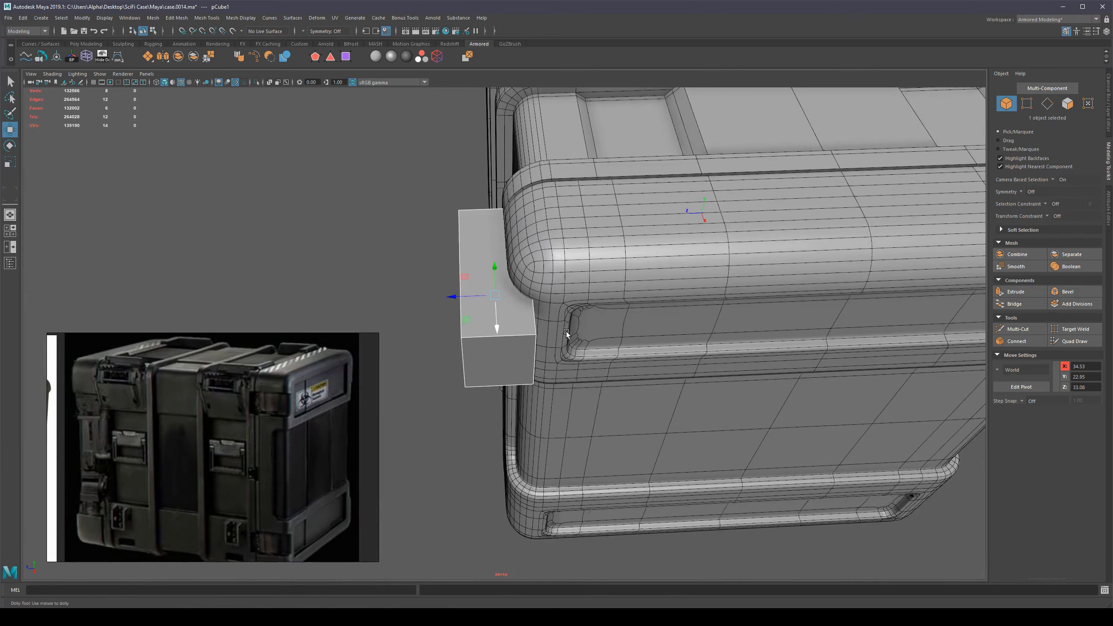
right_click_drag(566, 331, 676, 373, "alt")
left_click_drag(609, 331, 603, 345, "alt")
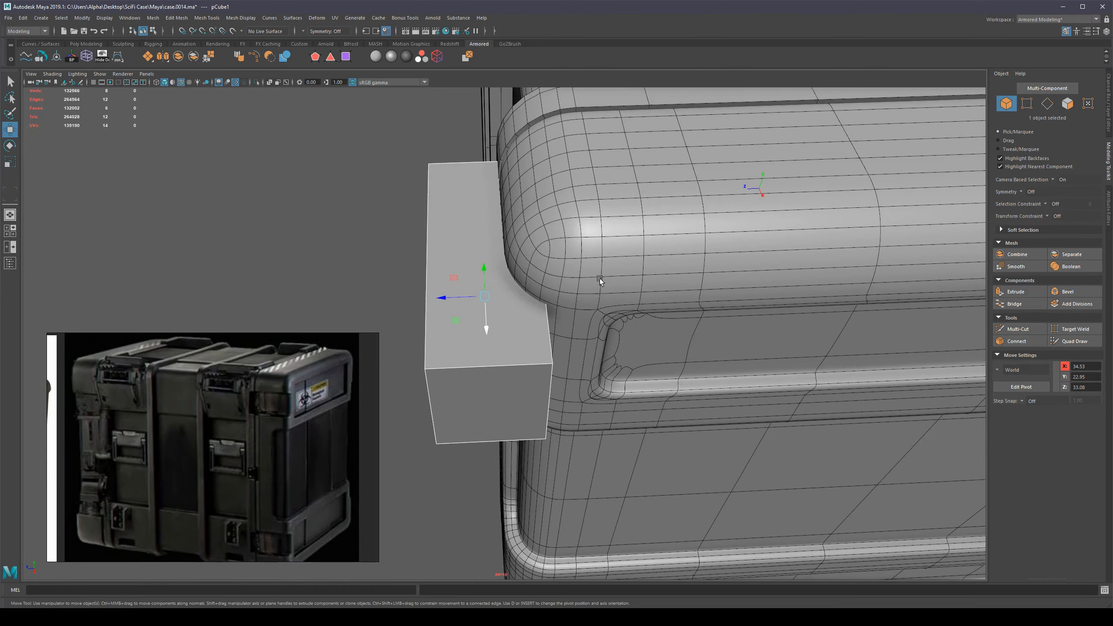
Step: Push the block inward along Z to about 32.60 so it cuts into the end cap's side
left_click(594, 291)
key("1")
left_click(518, 334)
left_click_drag(448, 297, 446, 301)
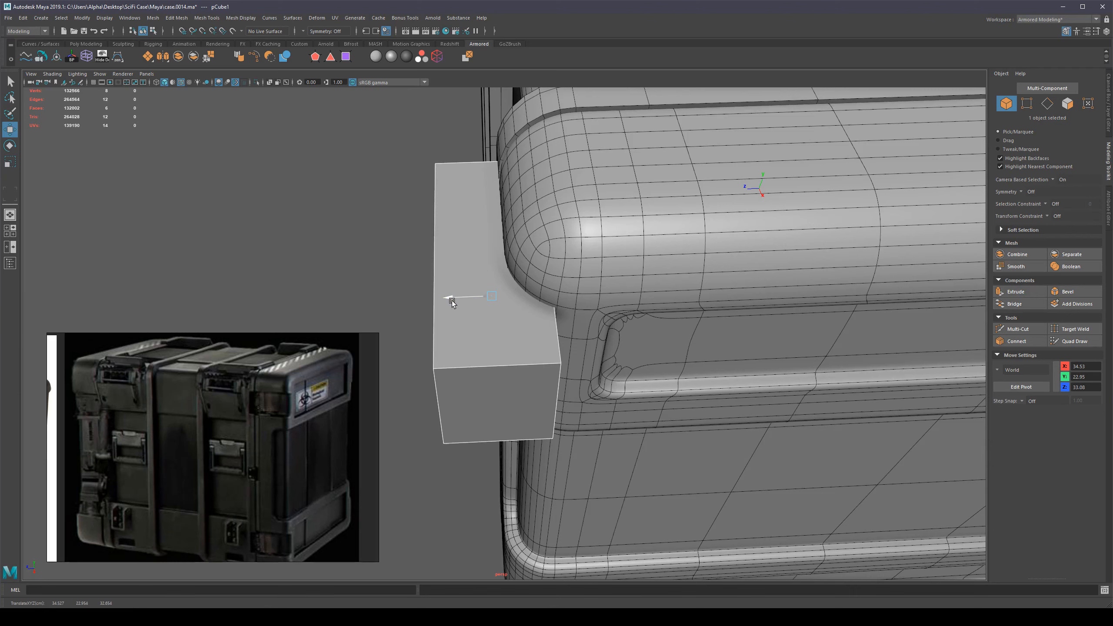
left_click_drag(452, 302, 452, 302)
left_click_drag(452, 302, 389, 327, "alt")
scroll(507, 283, "up", 3)
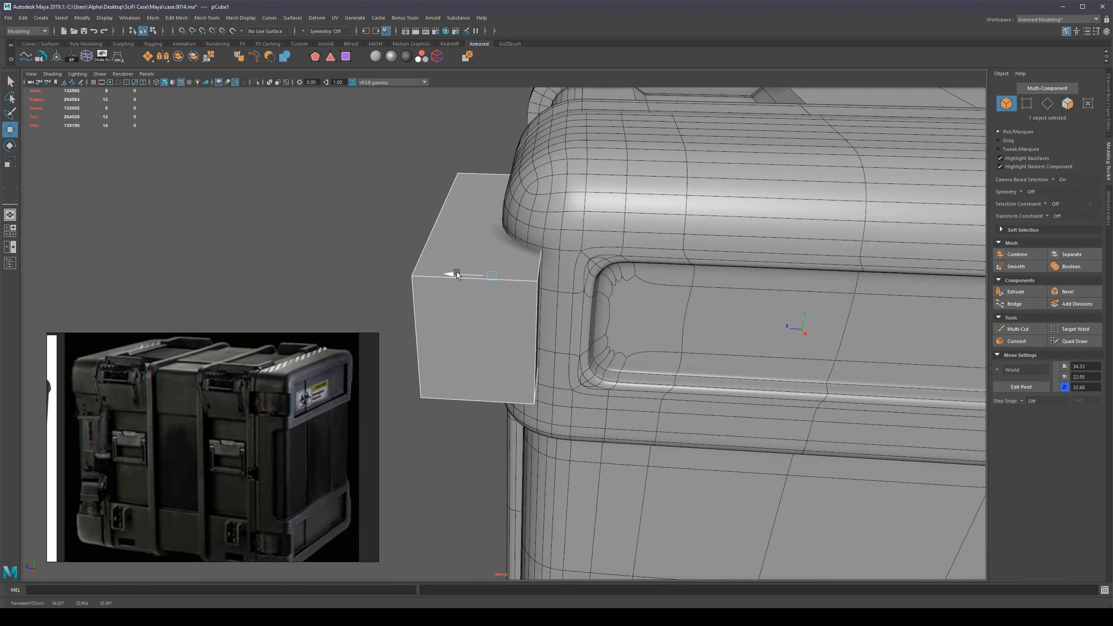
Step: Reduce the block's height to a Y scale of 0.32 and check its proportions against the case
left_click_drag(463, 288, 617, 249, "alt")
key("r")
scroll(648, 281, "down", 4)
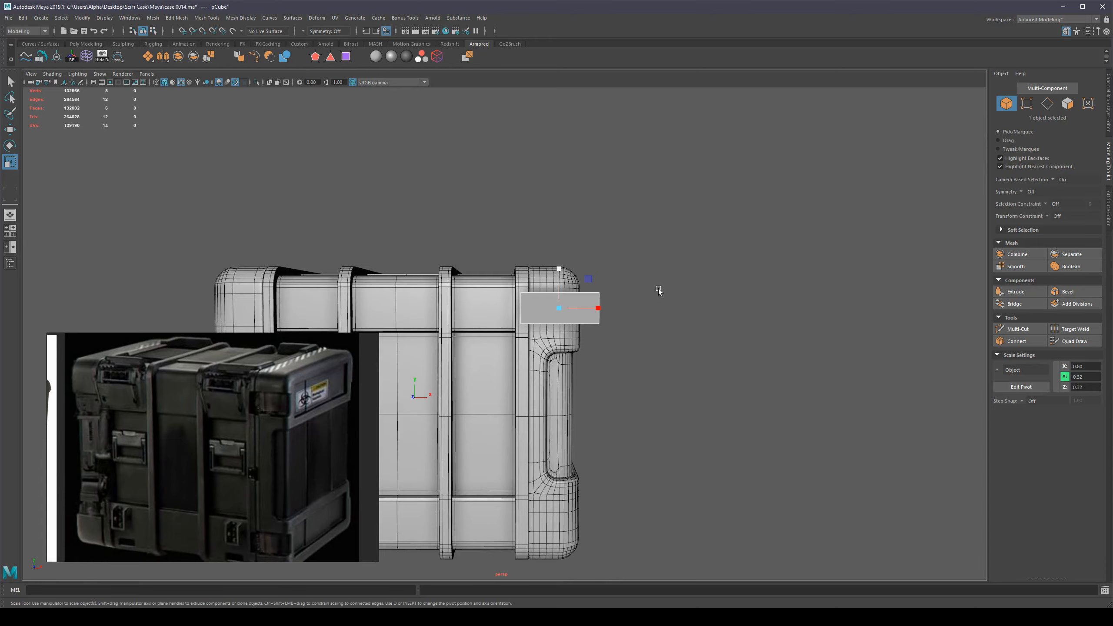
left_click_drag(659, 300, 613, 318, "alt")
key("q")
left_click(753, 357)
scroll(753, 357, "up", 3)
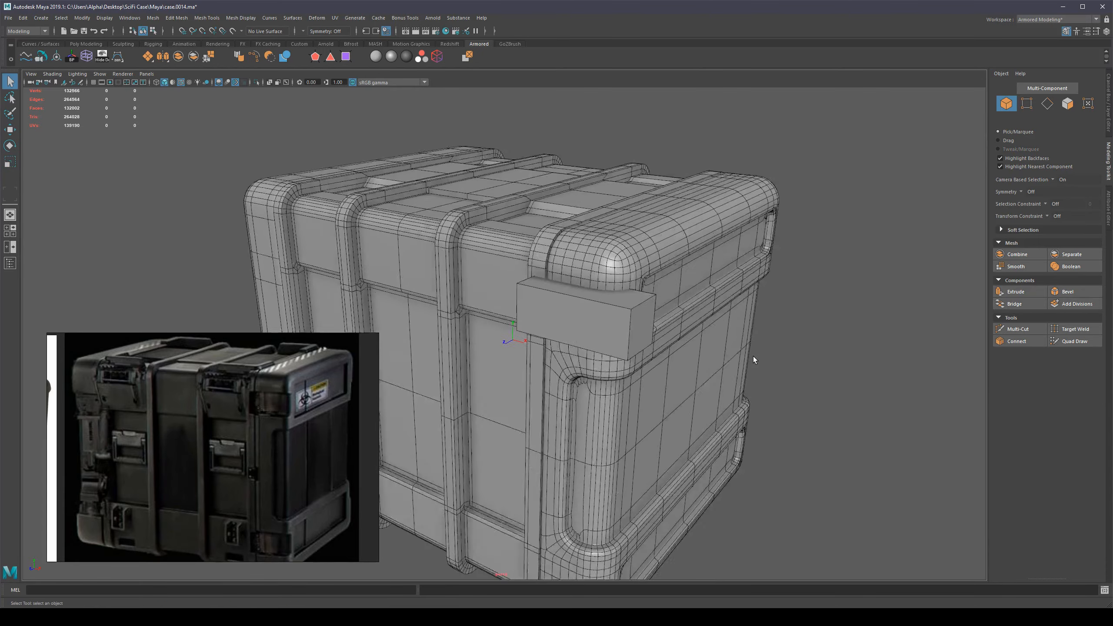
right_click_drag(753, 357, 810, 368, "alt")
left_click_drag(810, 369, 831, 356, "alt")
right_click_drag(831, 356, 767, 337, "alt")
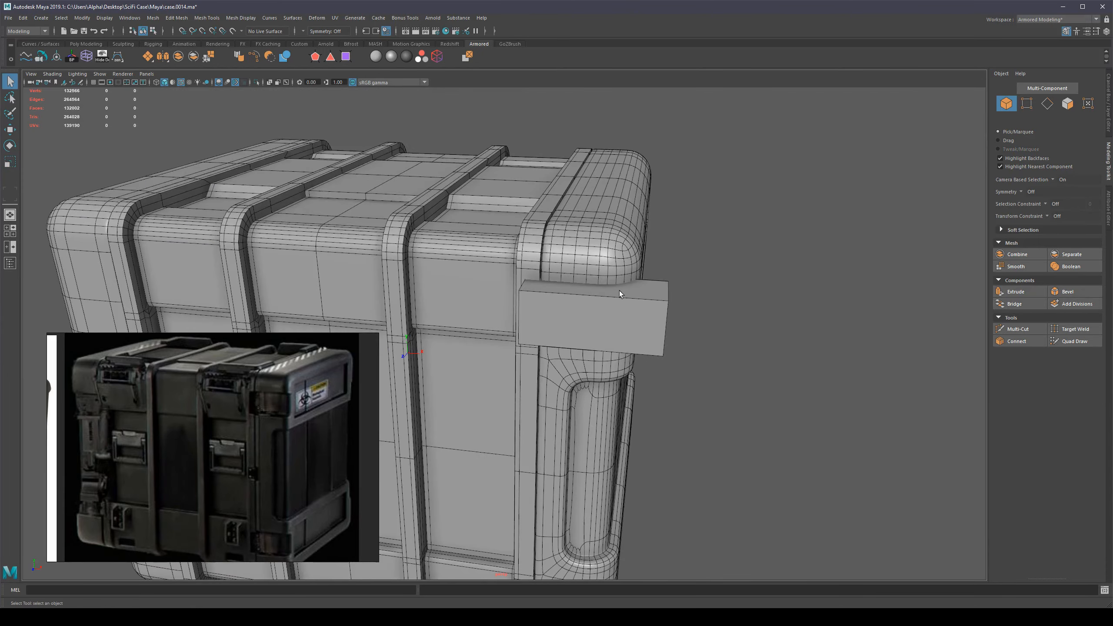
Step: Turn the case body's smooth preview back on and duplicate the block in place
left_click(503, 250)
key("3")
left_click(712, 221)
left_click_drag(711, 221, 767, 281, "alt")
right_click_drag(784, 271, 815, 268, "alt")
left_click(815, 268)
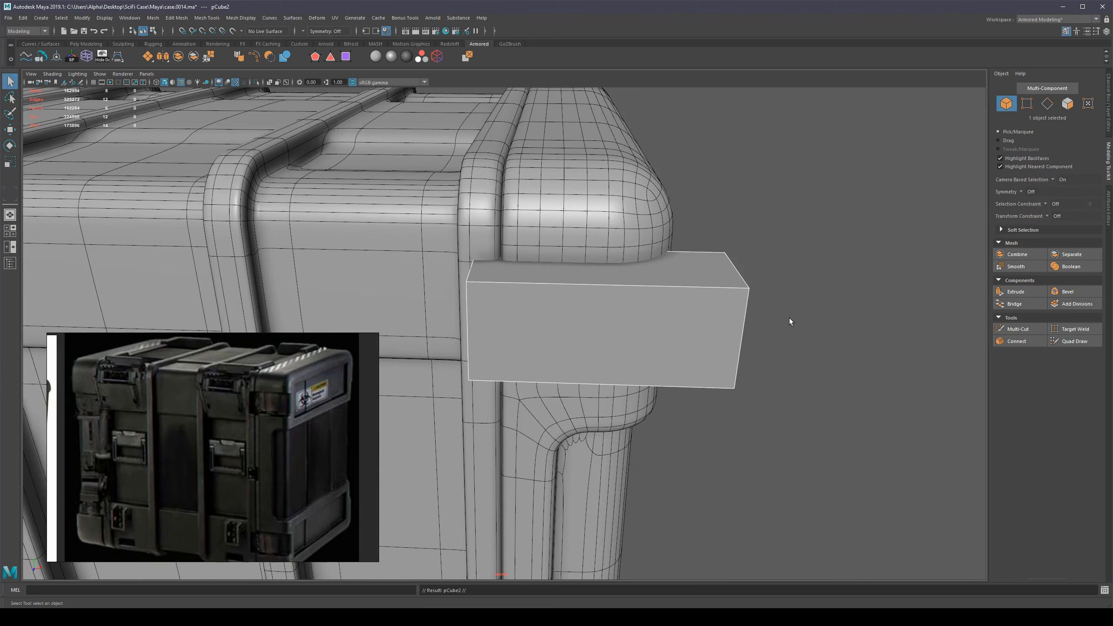
Step: Pull one block outward along X to check for its duplicate, and undo the move
right_click_drag(790, 318, 743, 328, "alt")
left_click(742, 328)
left_click(627, 328)
key("w")
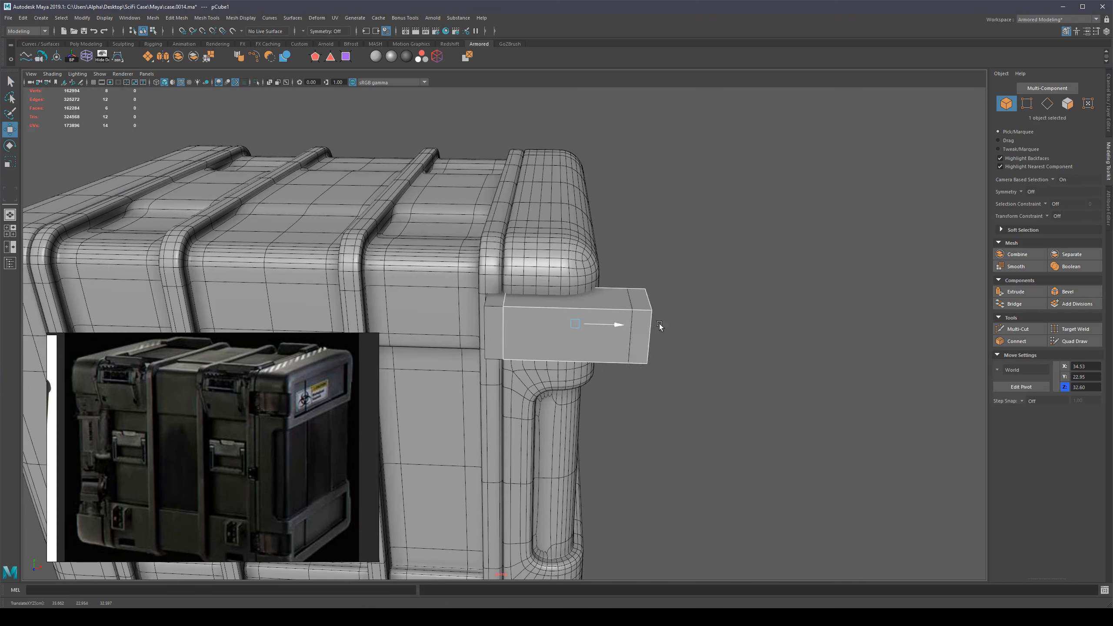
left_click_drag(659, 323, 798, 313)
key("ctrl+z")
left_click_drag(645, 367, 798, 301, "alt")
left_click(798, 301)
mouse_move(798, 302)
right_mouse_down("alt")
mouse_move(823, 306)
mouse_move(730, 317)
mouse_move(795, 311)
right_mouse_up("alt")
Step: Try cutting the block out of the end cap with a Boolean Difference, and undo it
left_click(604, 214)
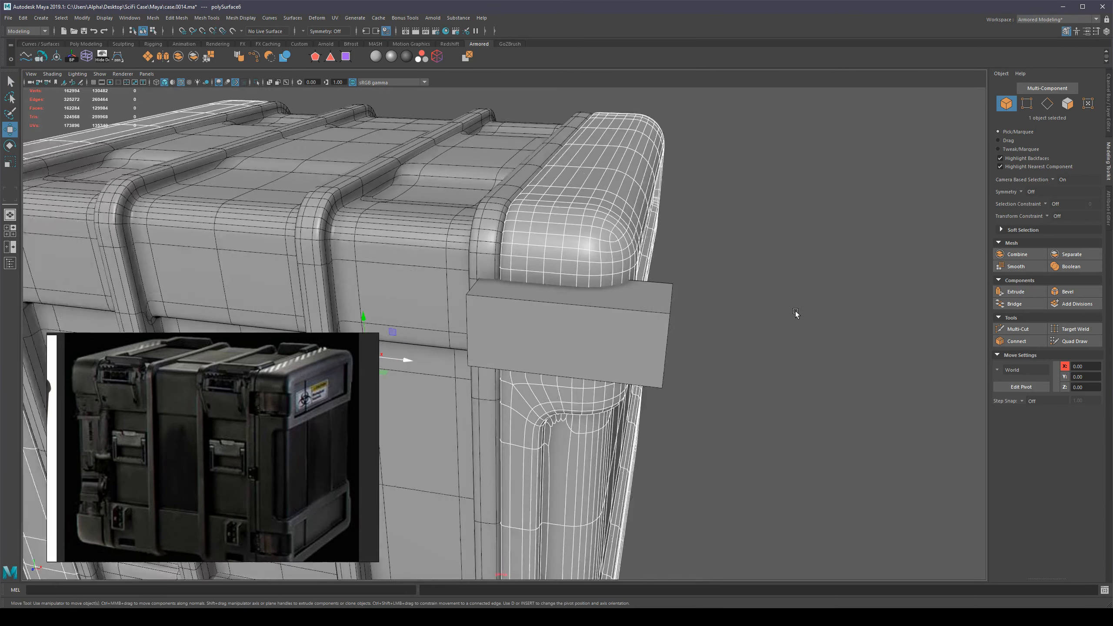
left_click_drag(794, 311, 654, 306, "alt")
right_click(652, 299, "shift")
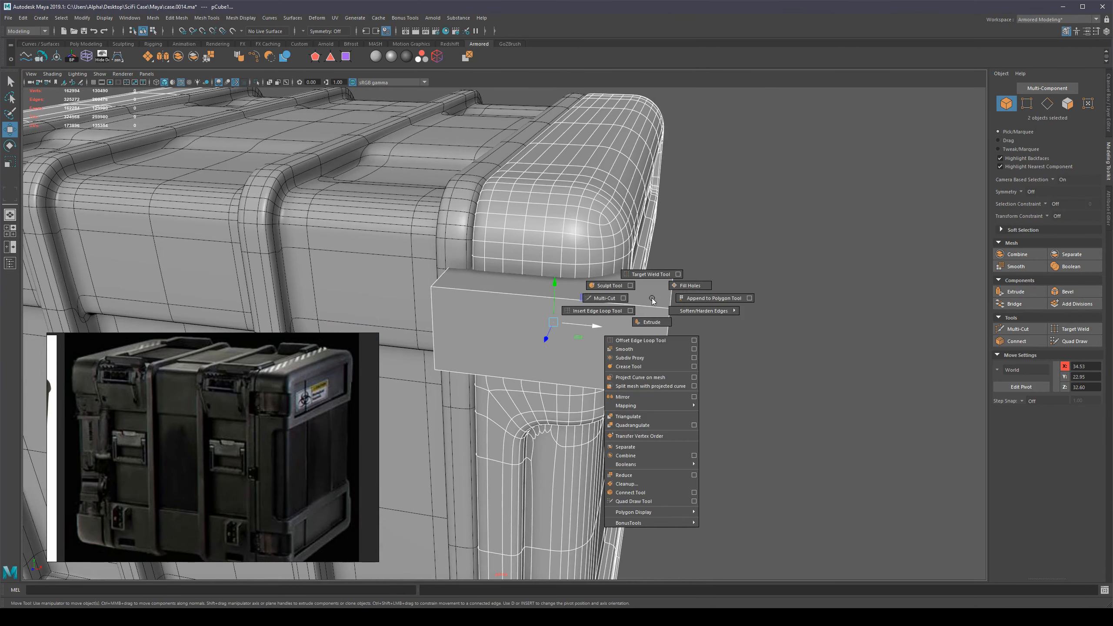
mouse_move(676, 465)
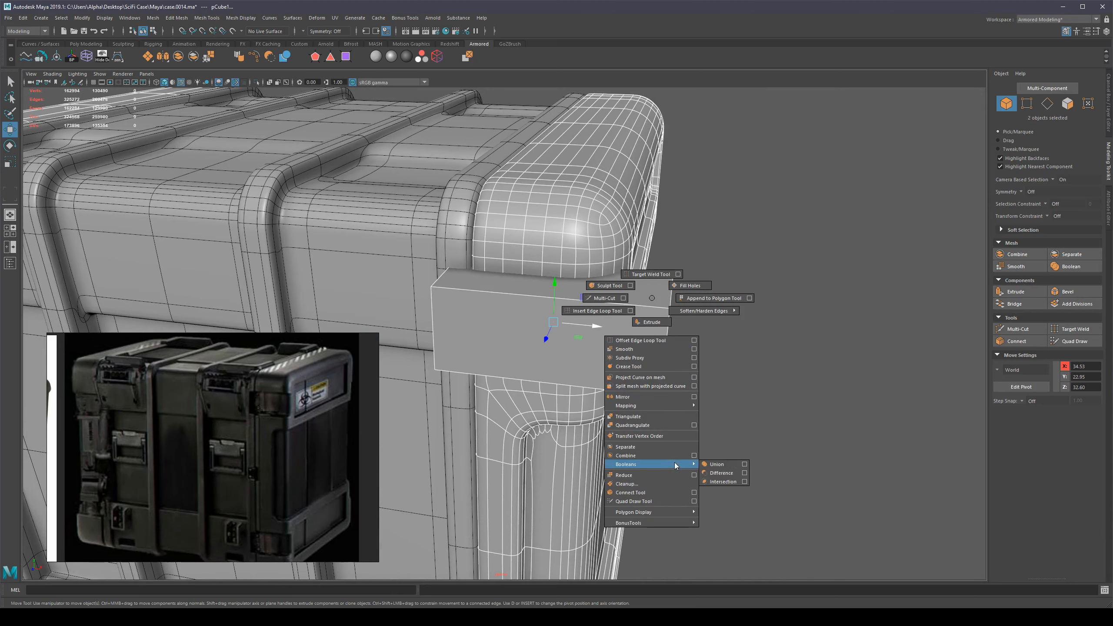
left_click(722, 473)
scroll(740, 438, "down", 5)
scroll(750, 415, "up", 5)
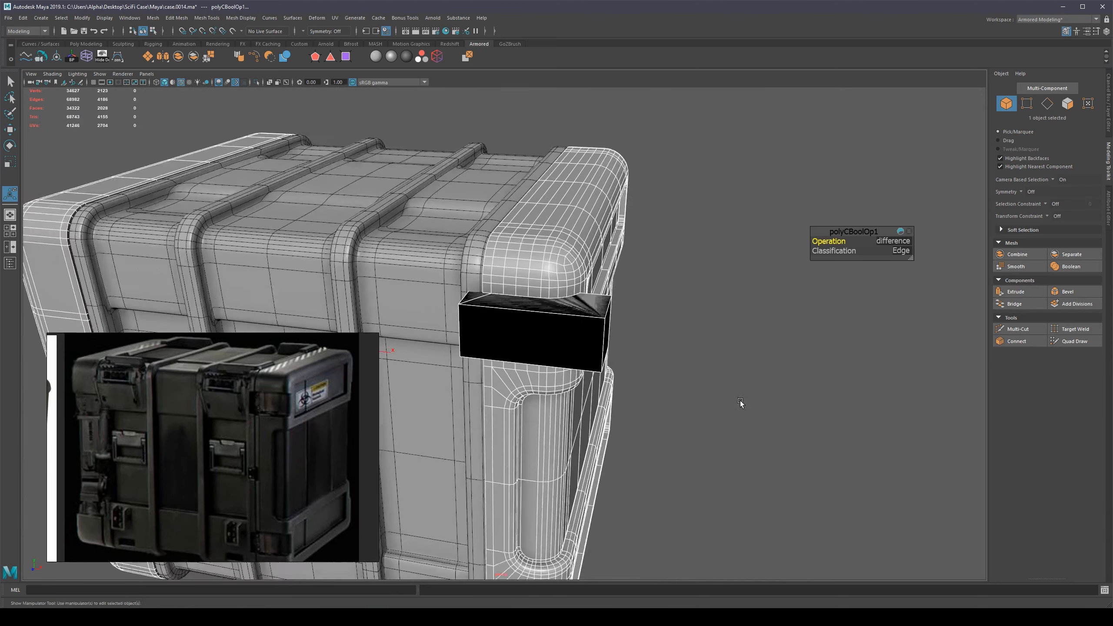
mouse_move(761, 369)
left_mouse_down("alt")
mouse_move(715, 356)
mouse_move(762, 374)
left_mouse_up("alt")
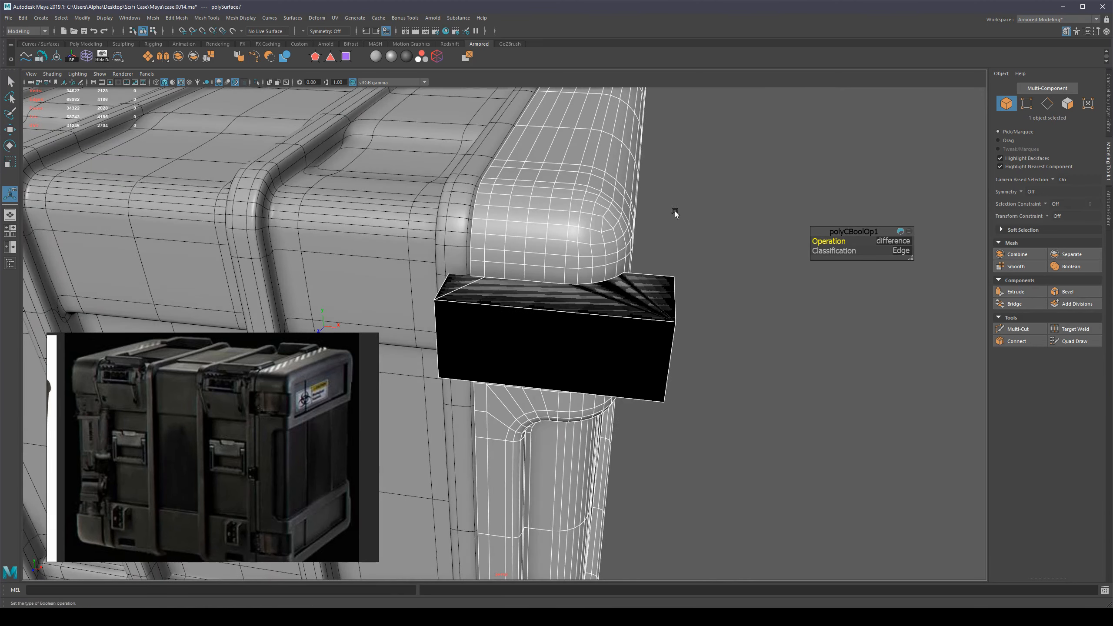
left_click_drag(675, 213, 482, 196, "alt")
scroll(438, 200, "down", 6)
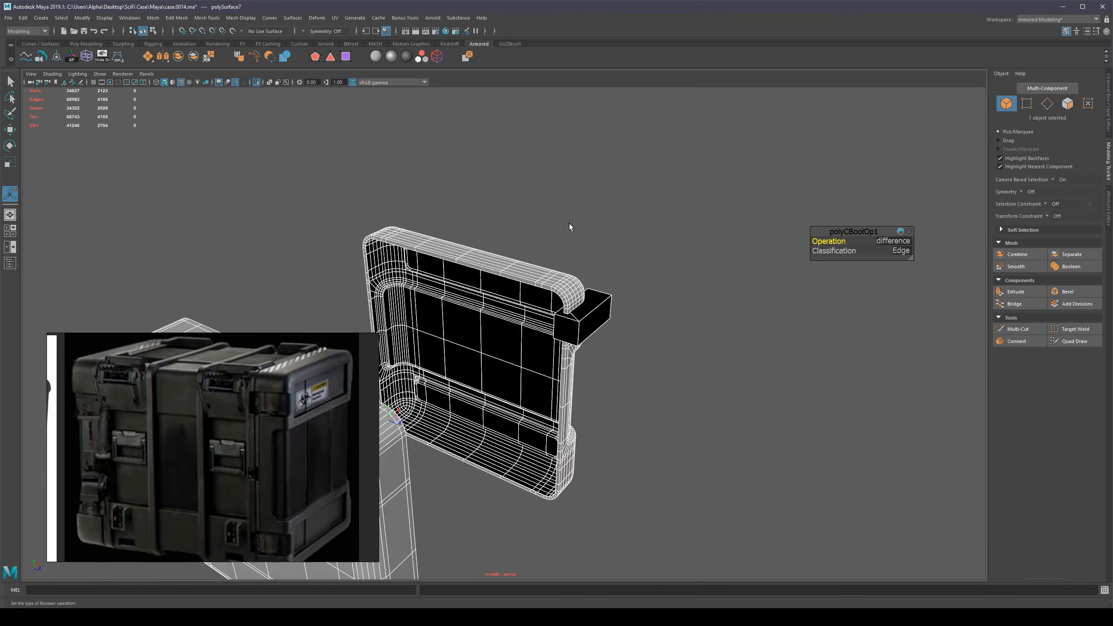
key("ctrl+z")
key("ctrl+z")
left_click_drag(717, 327, 727, 348, "alt")
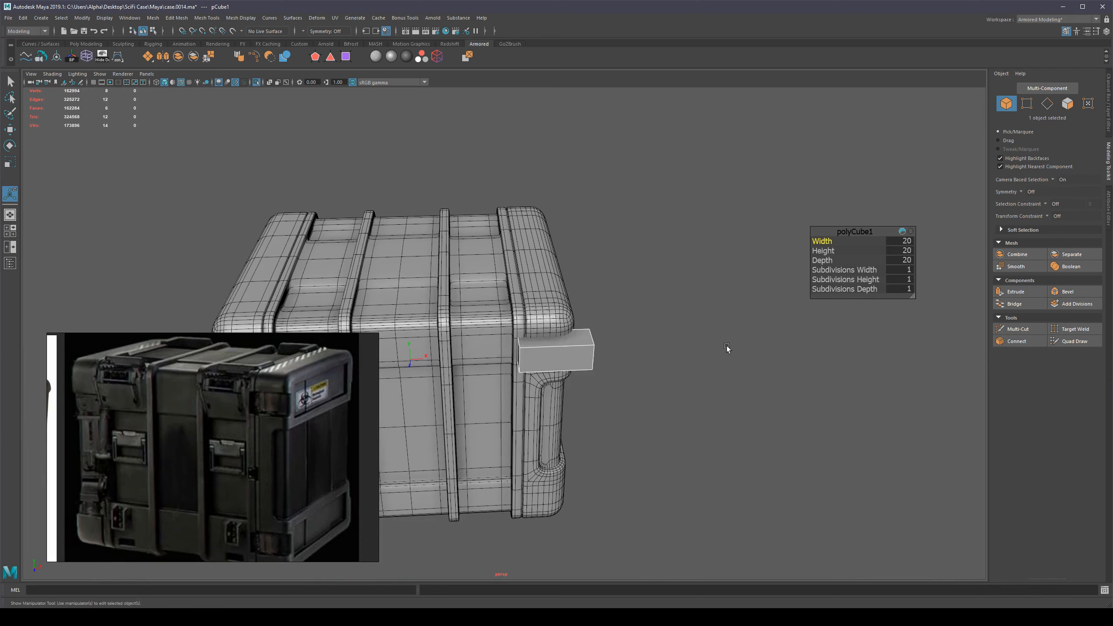
Step: Isolate the end caps and fill the hole along the open back border of the recessed end cap
left_click(553, 293)
scroll(610, 315, "up", 5)
key("ctrl+1")
left_click_drag(611, 315, 614, 249, "alt")
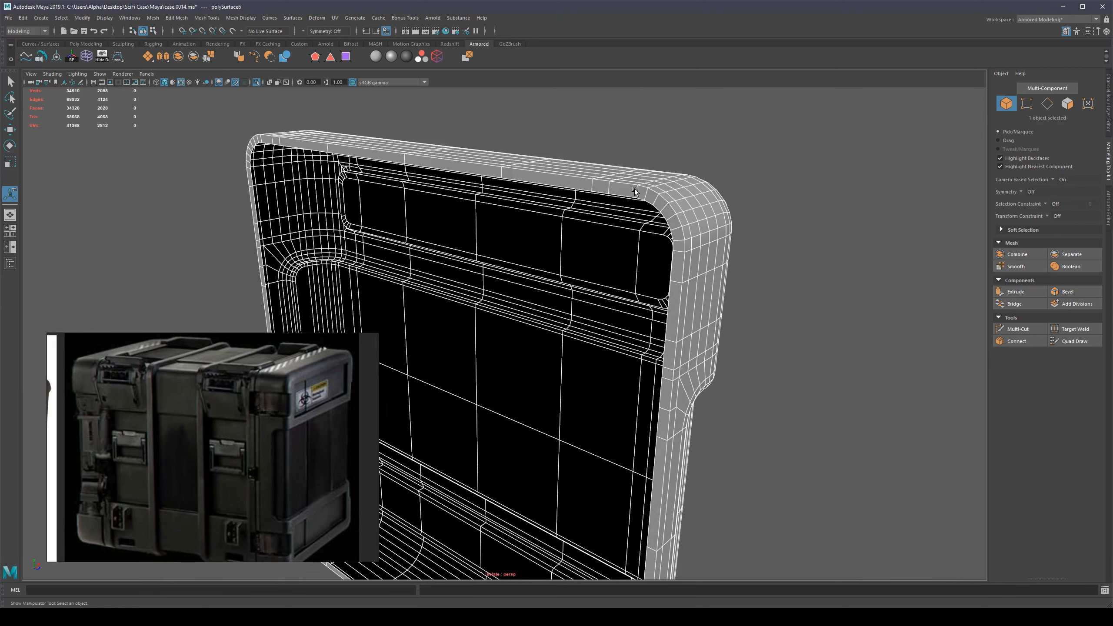
key("1")
key("q")
right_click_drag(614, 249, 577, 171)
double_click(562, 185)
right_click(655, 190, "shift")
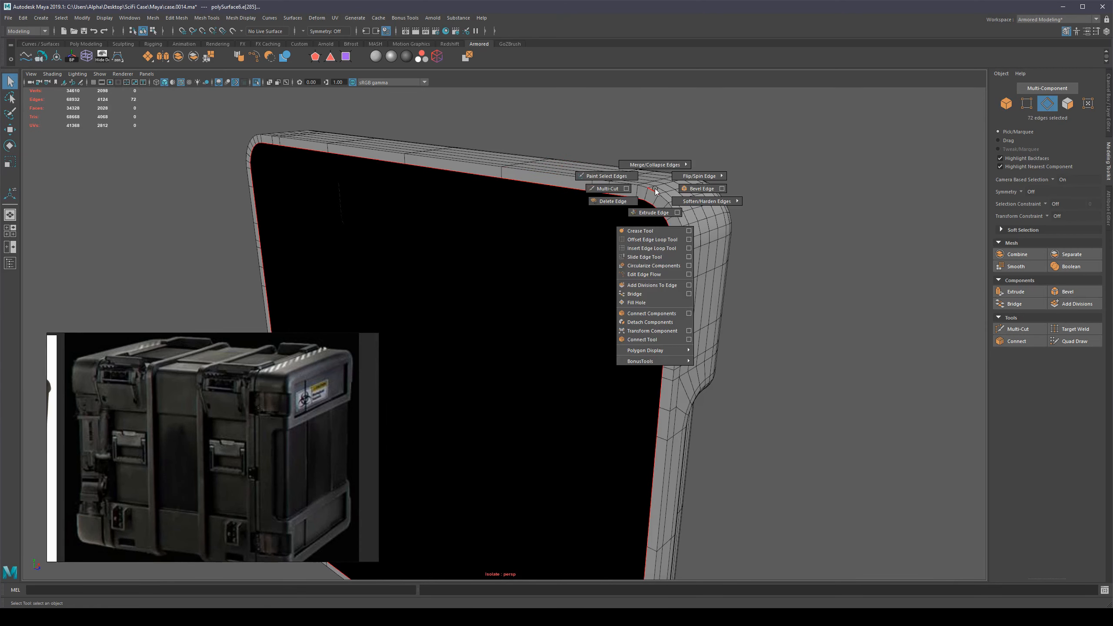
right_click_drag(650, 306, 588, 317, "shift")
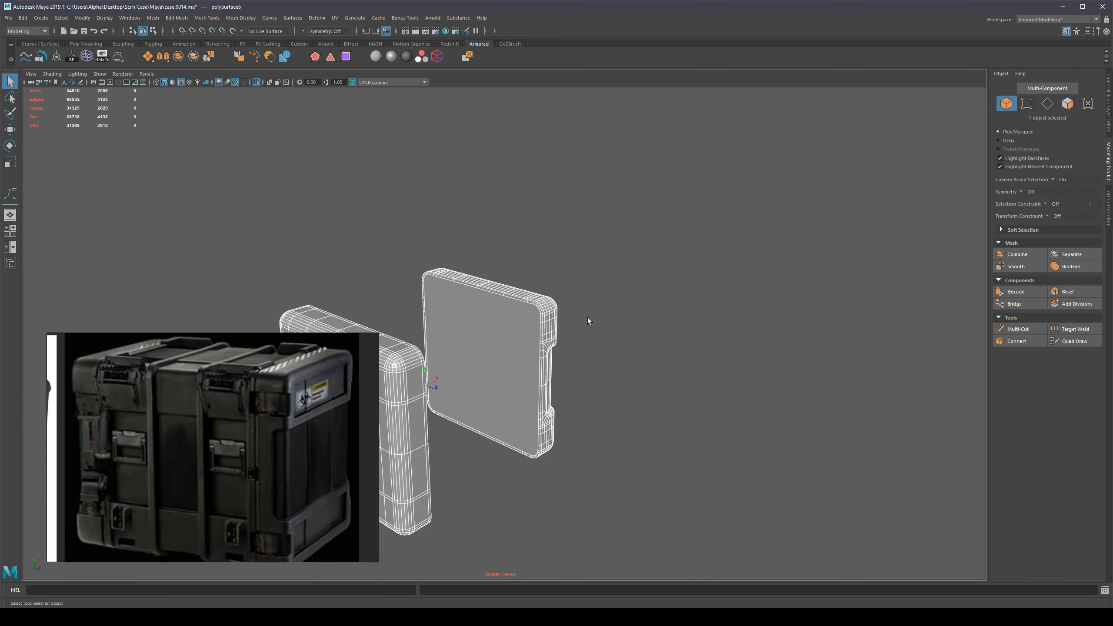
Step: Delete all faces of the opposite, unrecessed end cap and bring the full case back into view
left_click_drag(588, 317, 441, 289, "alt")
right_click_drag(439, 288, 439, 315)
double_click(428, 313)
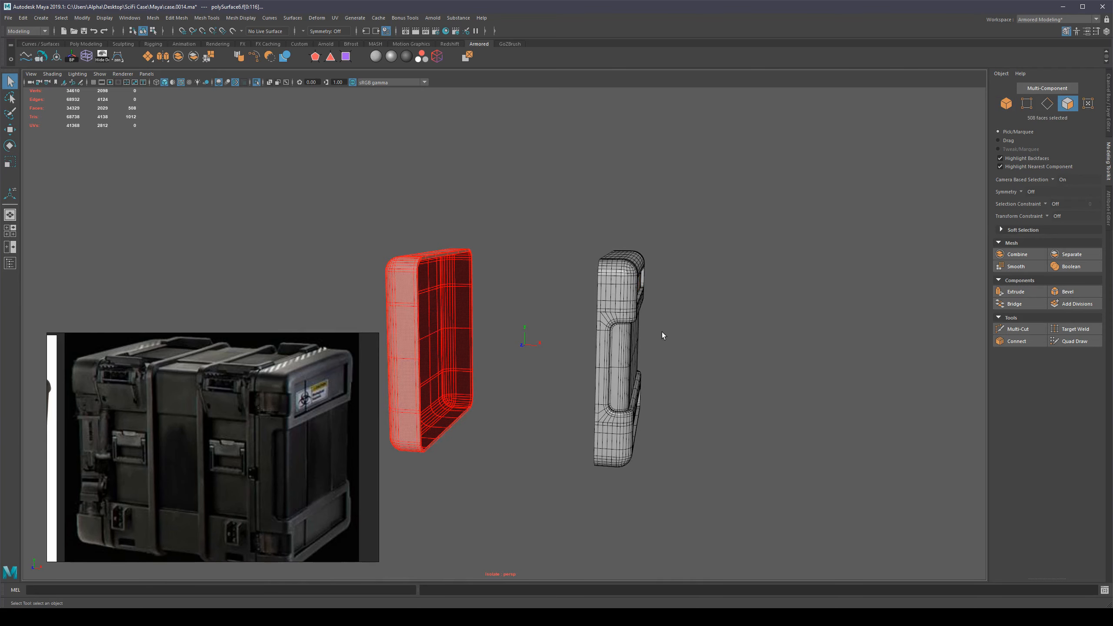
key("Delete")
right_click_drag(616, 342, 777, 293)
key("ctrl+1")
Step: Cut one of the overlapping blocks out of the closed end cap's upper corner with a Boolean Difference
left_click_drag(813, 282, 690, 305, "alt")
left_click(683, 303)
left_click(591, 283)
key("w")
left_click_drag(619, 310, 770, 311)
key("ctrl+z")
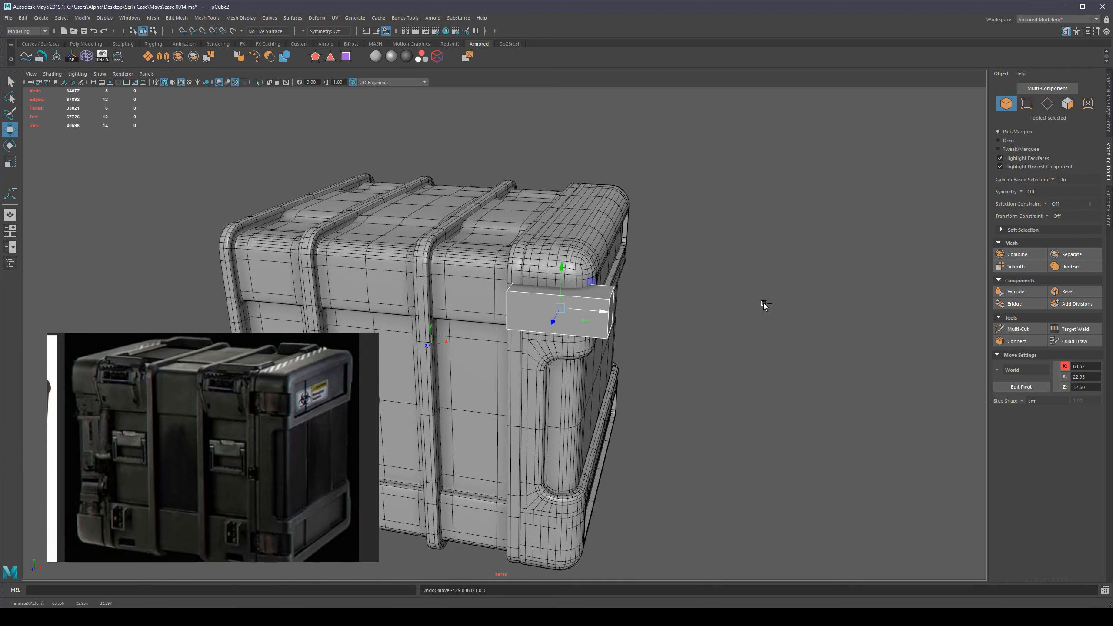
left_click(596, 229)
right_click(686, 301, "shift")
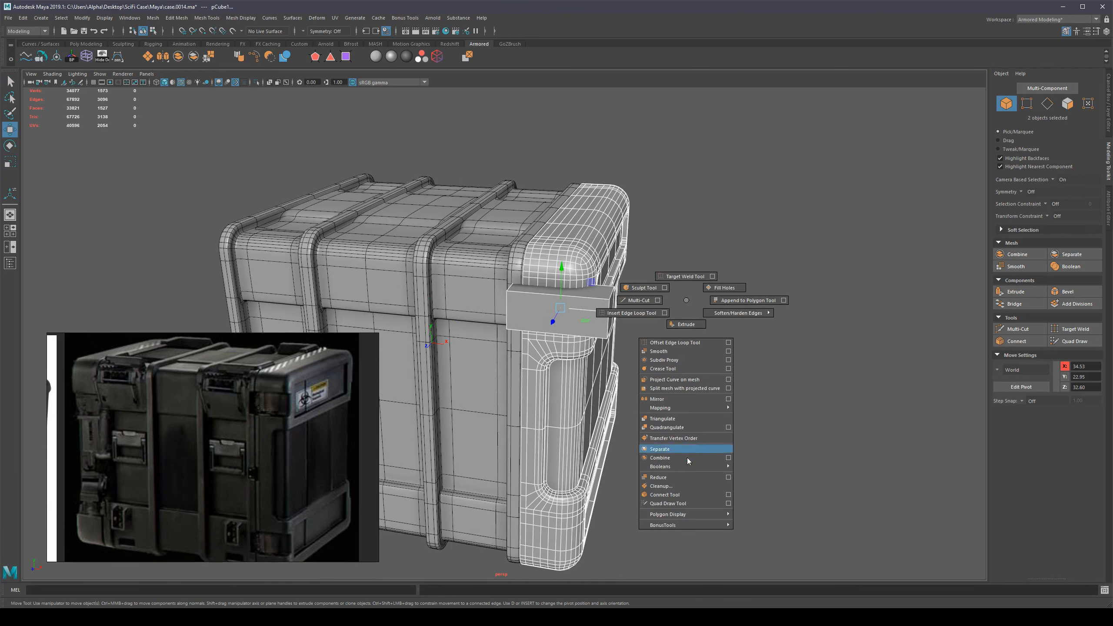
left_click(747, 475)
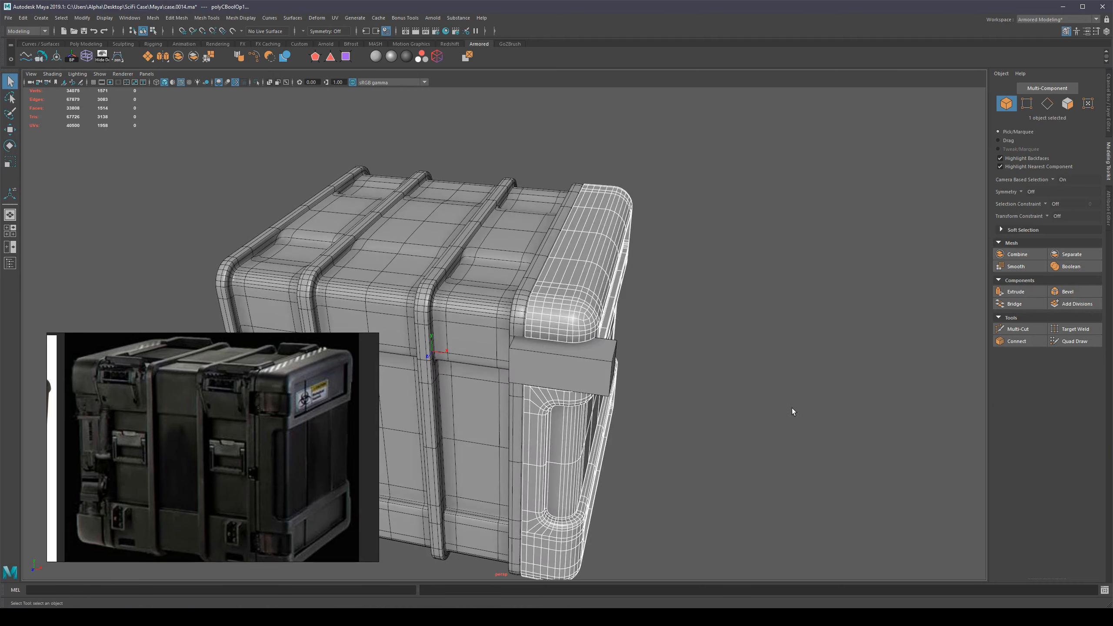
Step: Isolate the notched end cap, delete its large flat back face, and bring the full case back into view
key("ctrl+1")
left_click_drag(788, 408, 659, 304, "alt")
left_click(797, 355)
scroll(542, 302, "up", 6)
middle_click_drag(658, 303, 703, 306, "alt")
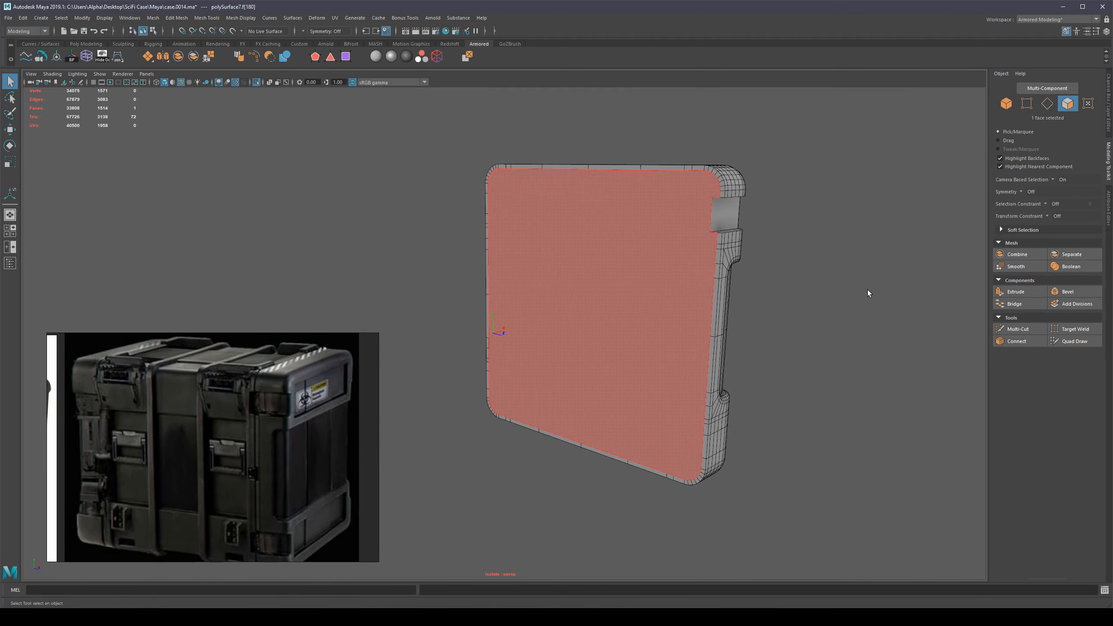
key("Delete")
right_click_drag(727, 274, 847, 229)
key("ctrl+1")
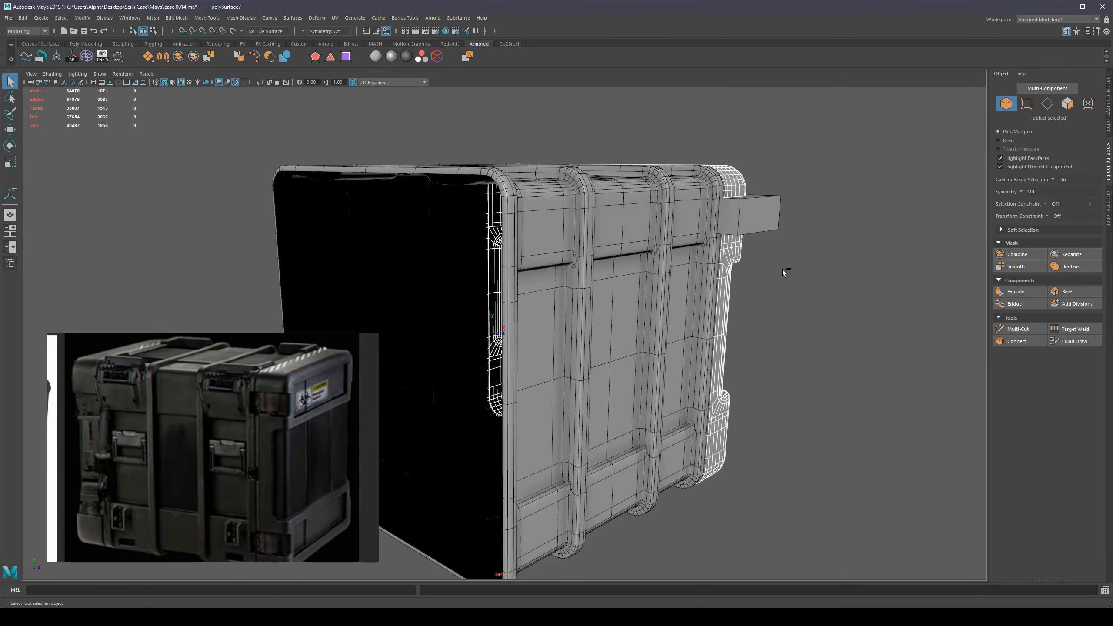
Step: Isolate the main case body and fill the hole along its open border on the end cap side
left_click_drag(783, 270, 696, 276, "alt")
scroll(696, 276, "down", 2)
scroll(696, 276, "down", 2)
left_click_drag(664, 322, 736, 347, "alt")
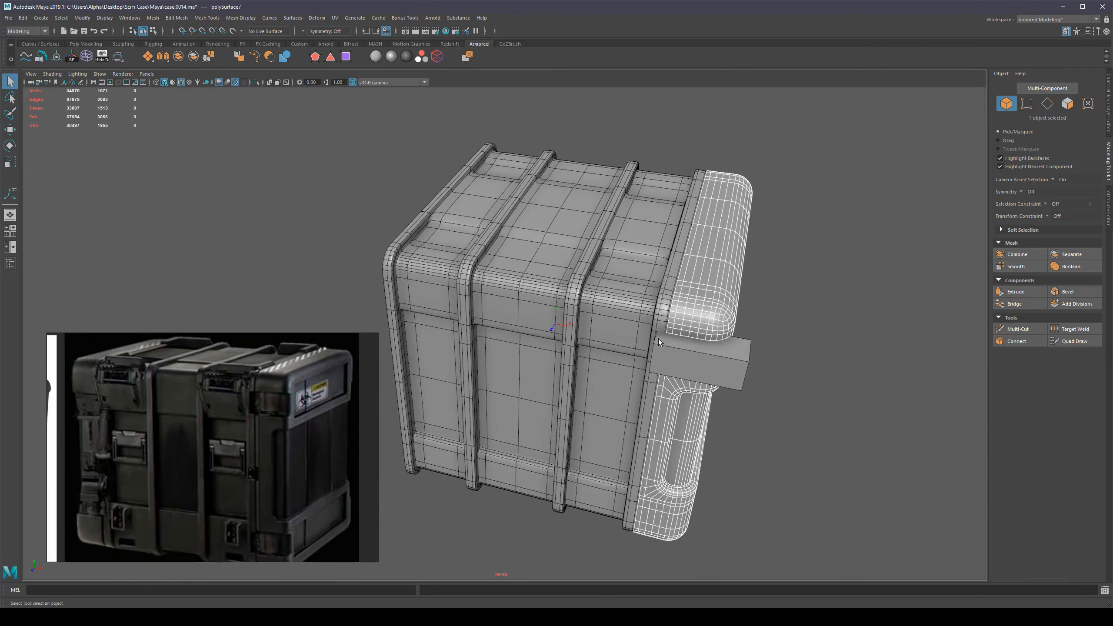
left_click(644, 338)
middle_click_drag(783, 342, 704, 300, "alt")
right_click_drag(704, 299, 728, 373, "alt")
key("1")
key("ctrl+1")
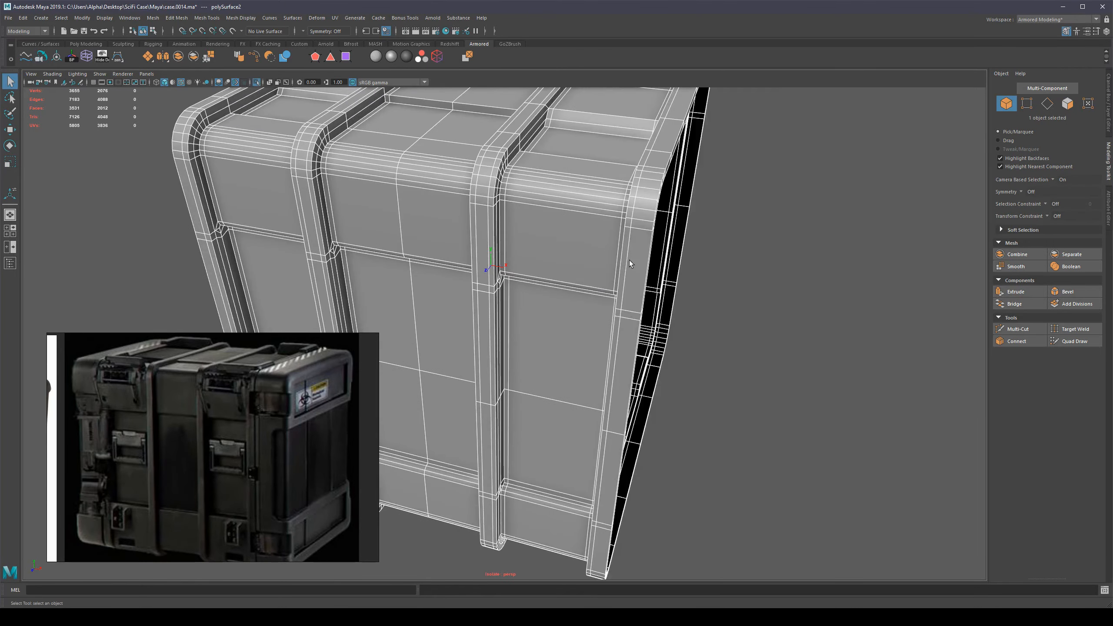
left_click_drag(629, 262, 584, 261, "alt")
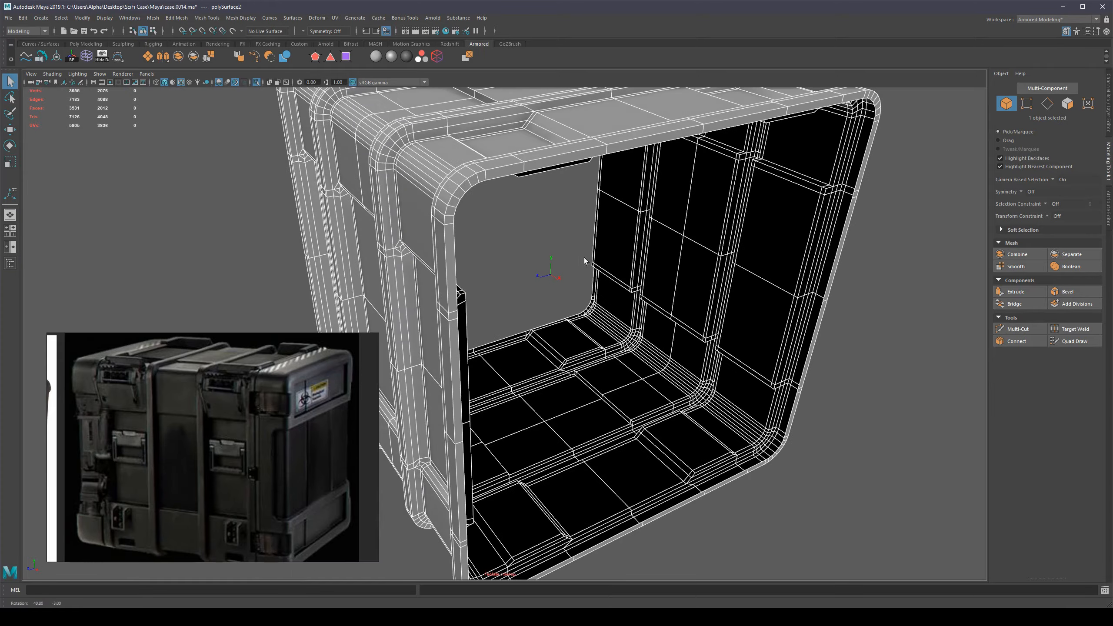
key("F10")
double_click(569, 155)
right_click_drag(569, 154, 556, 269, "shift")
scroll(557, 269, "down", 10)
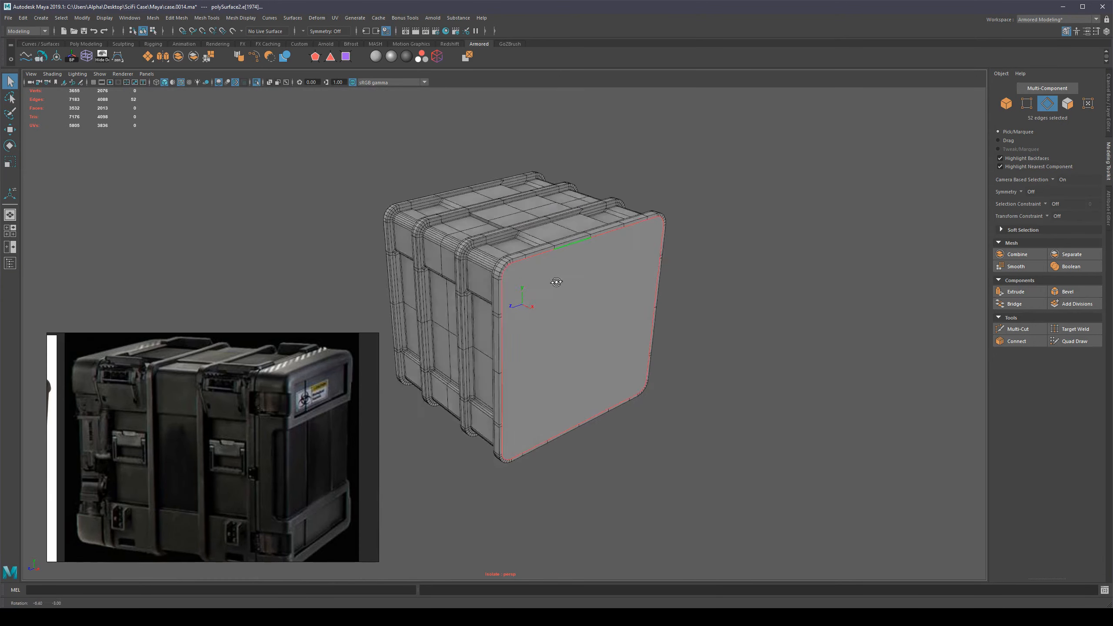
Step: Show the full case again and cut the remaining block out of the case body with a Boolean Difference
right_click_drag(542, 335, 647, 269)
key("ctrl+1")
scroll(665, 291, "up", 5)
left_click_drag(665, 291, 745, 278, "alt")
left_click(851, 265)
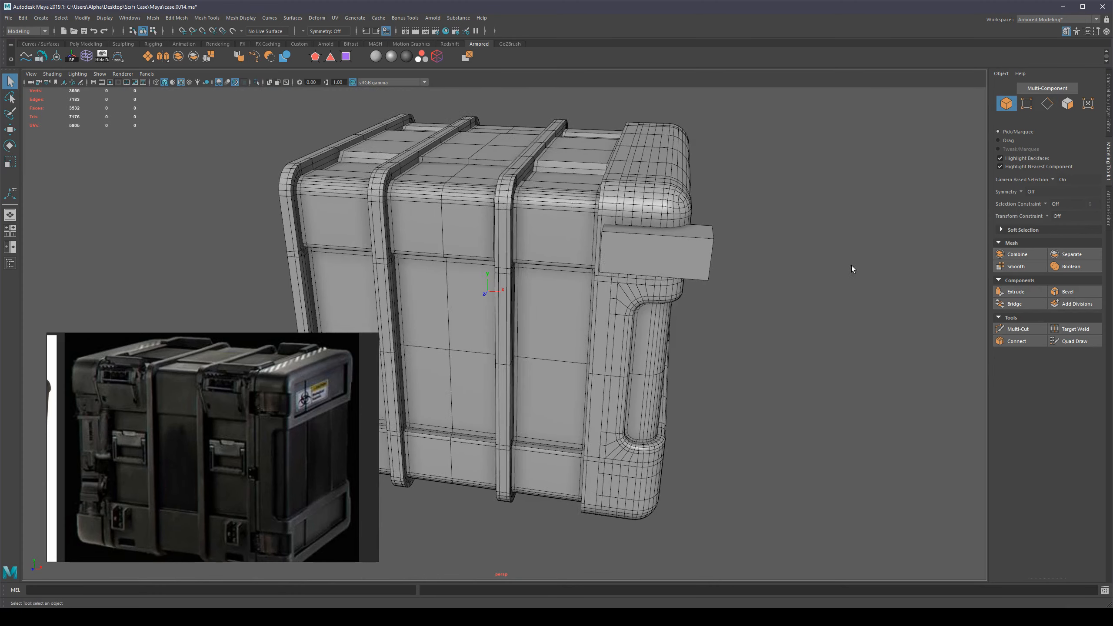
middle_click_drag(745, 231, 730, 313, "alt")
scroll(658, 253, "up", 3)
left_click(521, 257)
left_click(655, 257, "shift")
right_click_drag(746, 254, 817, 430, "shift")
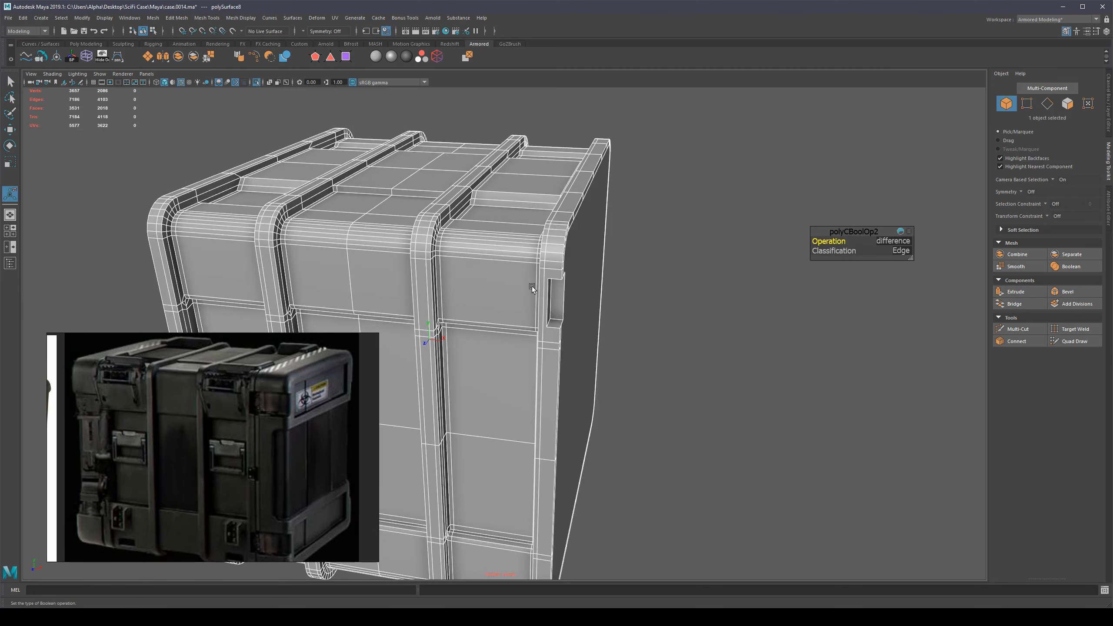
Step: Delete the large face closing the case body's end, and bring the full case back into view
left_click_drag(600, 364, 545, 343, "alt")
key("q")
right_click_drag(545, 343, 546, 386)
left_click(624, 297)
key("Delete")
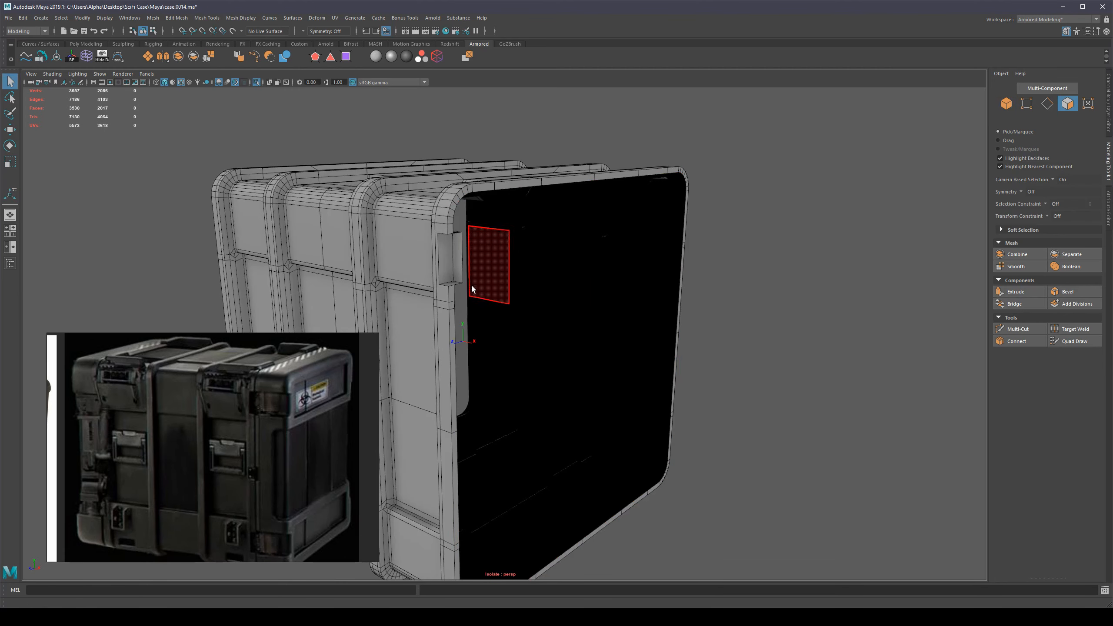
left_click_drag(471, 285, 493, 274, "alt")
right_click_drag(492, 274, 623, 227)
scroll(623, 228, "down", 3)
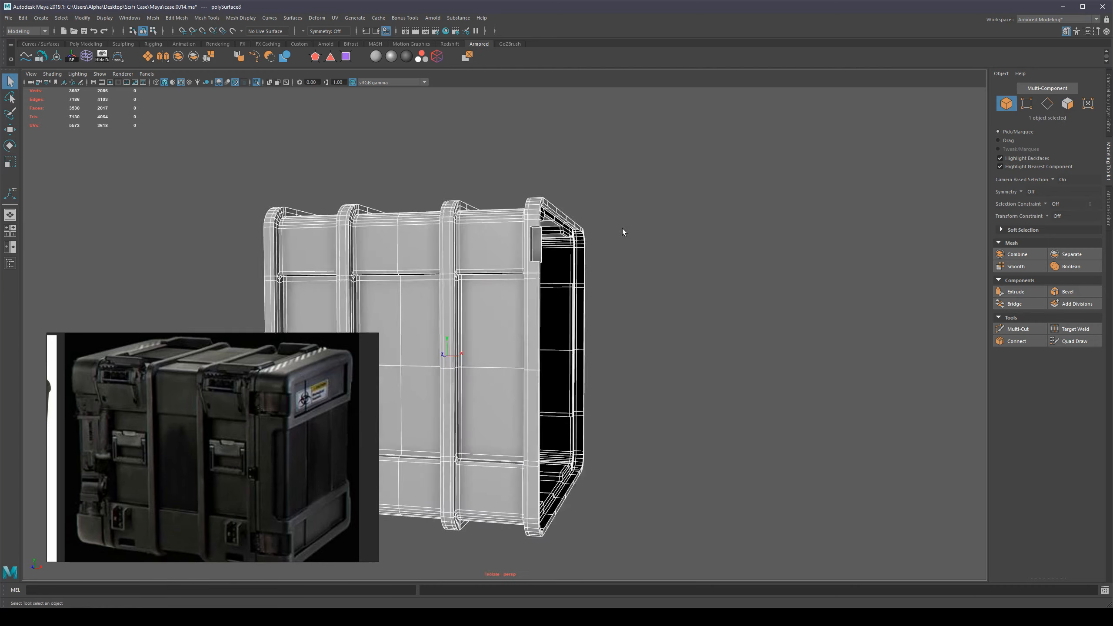
scroll(622, 228, "down", 1)
key("ctrl+1")
Step: Examine the rectangular notch in the end cap's upper corner from several angles
left_click(685, 305)
left_click_drag(639, 308, 573, 320, "alt")
middle_click_drag(572, 320, 742, 301, "alt")
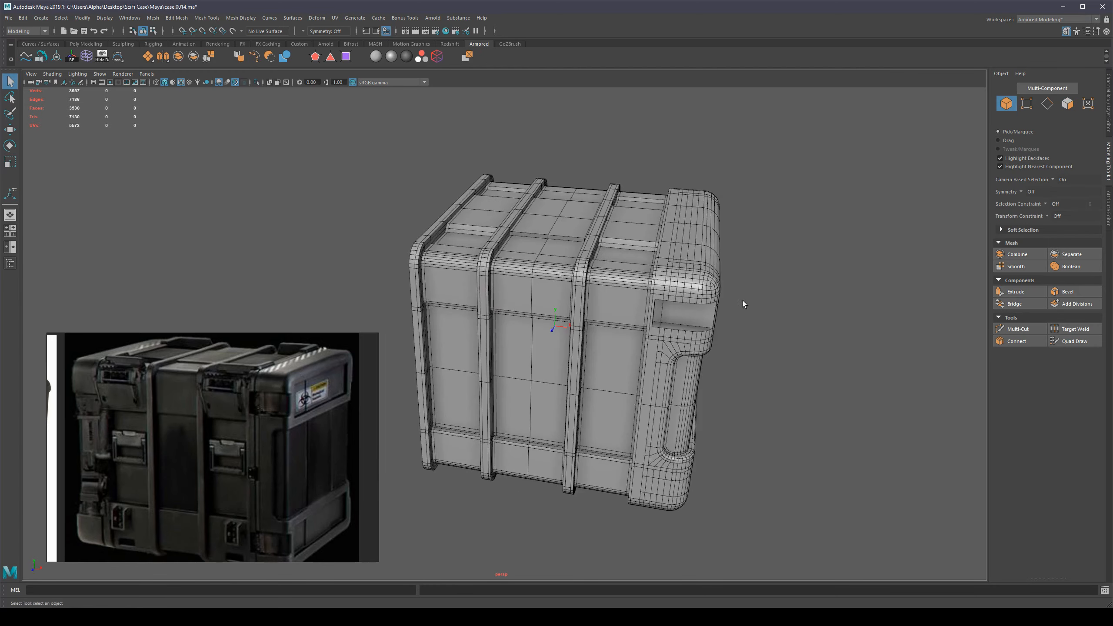
left_click_drag(743, 304, 710, 295, "alt")
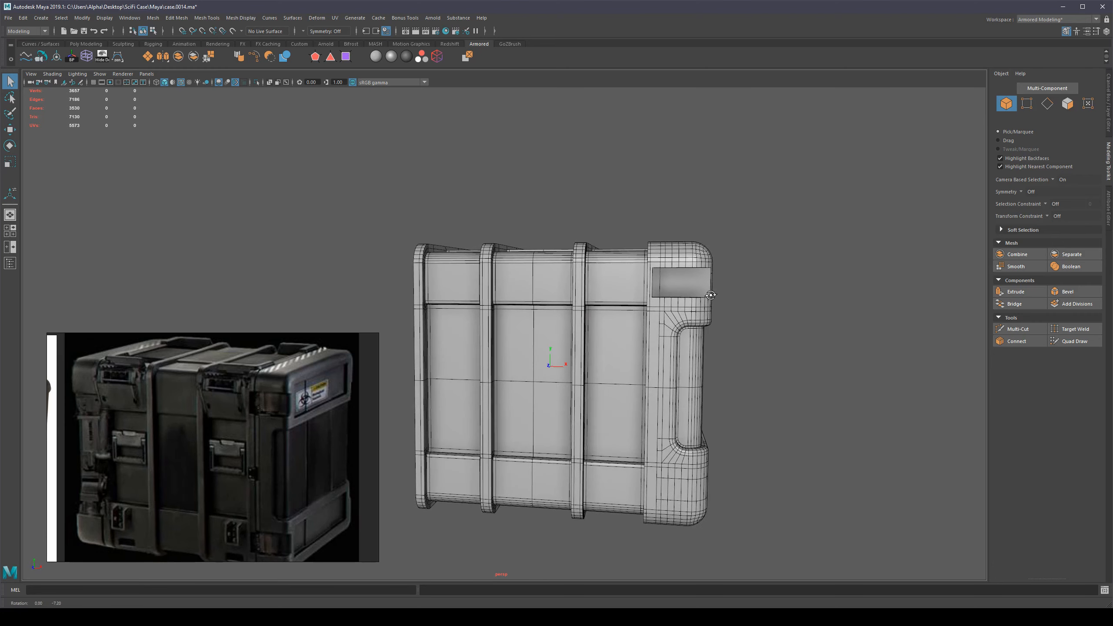
scroll(790, 291, "down", 2)
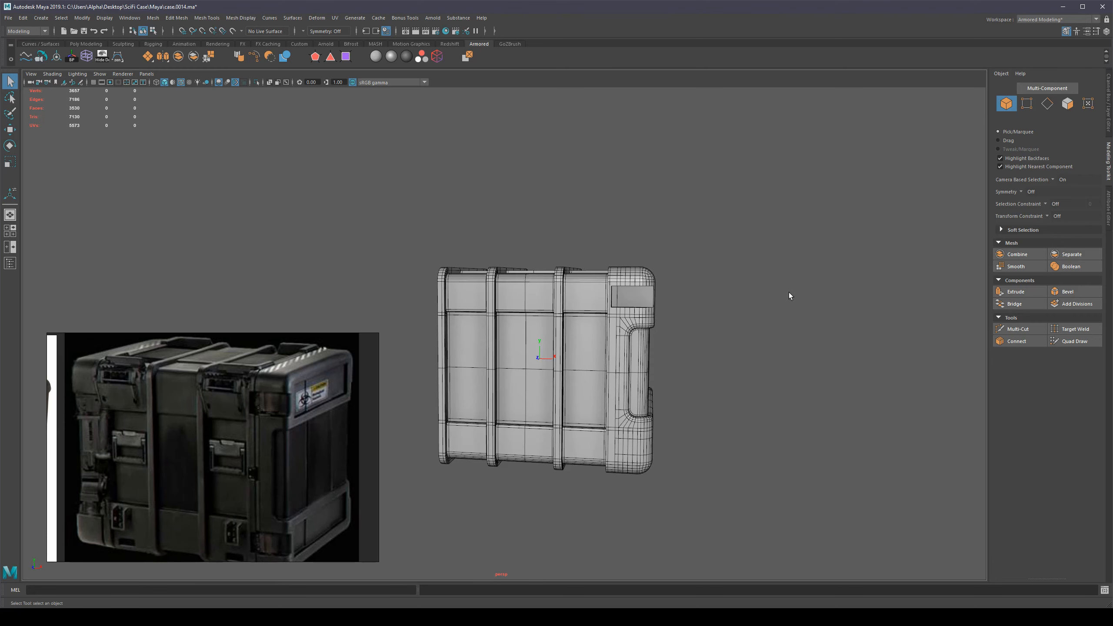
middle_click_drag(690, 301, 608, 313, "alt")
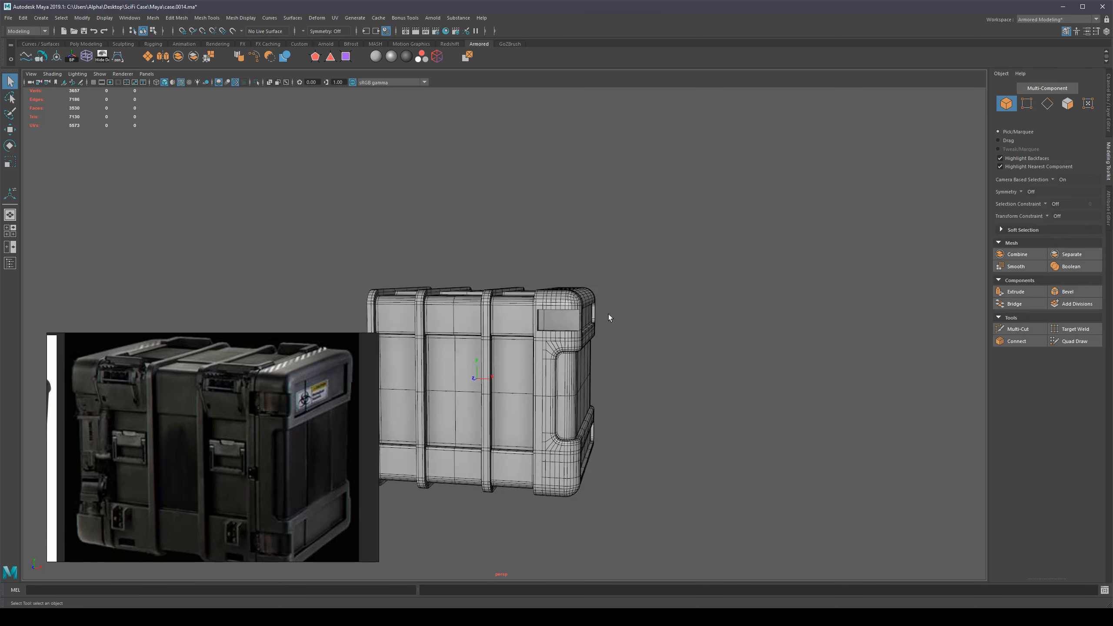
scroll(613, 307, "up", 10)
left_click_drag(661, 294, 640, 307, "alt")
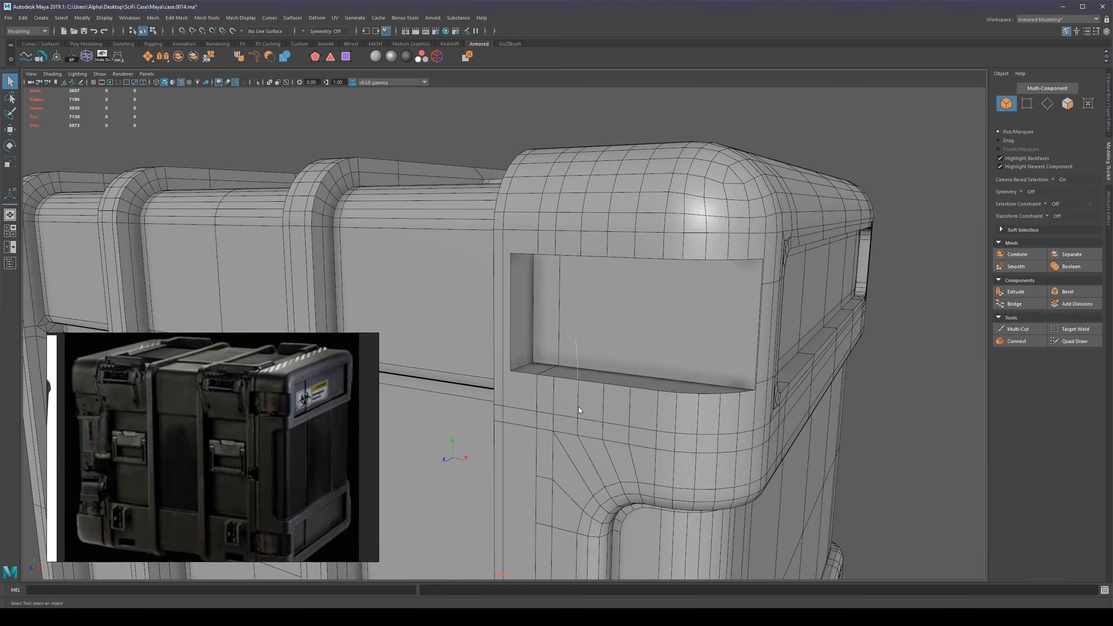
left_click(538, 370)
right_click_drag(538, 366, 543, 382)
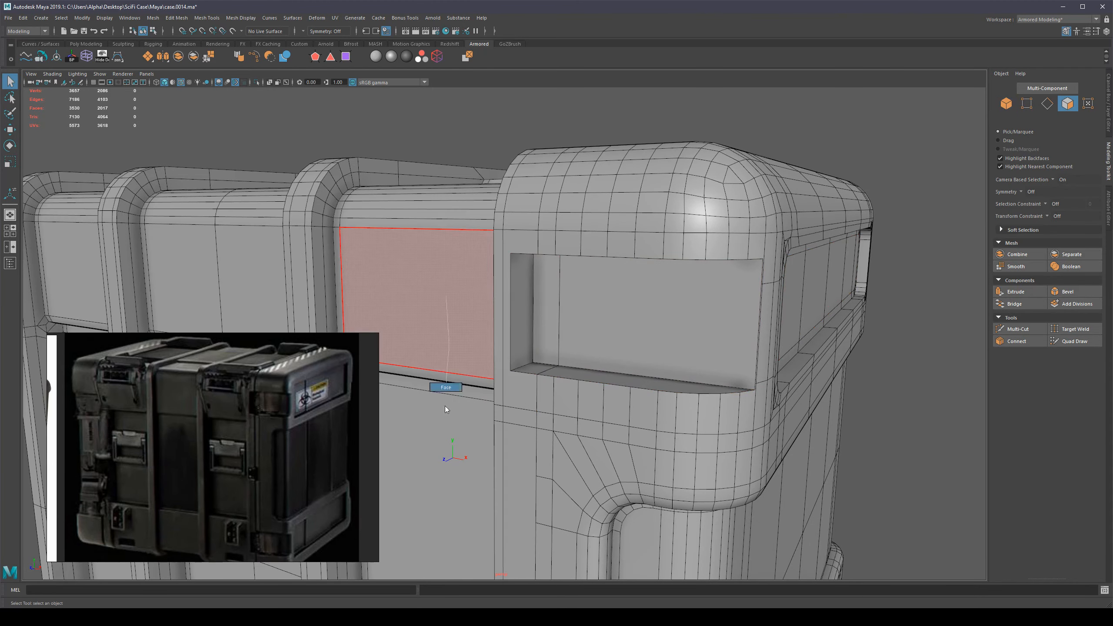
left_click(551, 369)
left_click_drag(597, 314, 550, 335, "alt")
key("r")
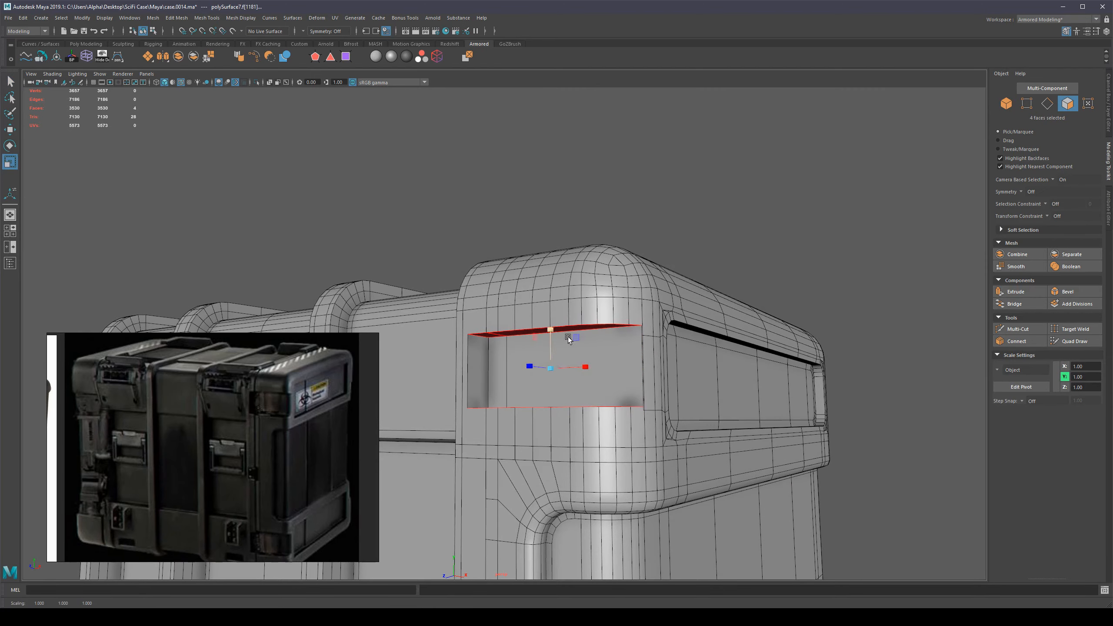
left_click_drag(674, 344, 679, 377, "alt")
right_click_drag(680, 377, 731, 399, "alt")
left_click_drag(731, 398, 729, 404, "alt")
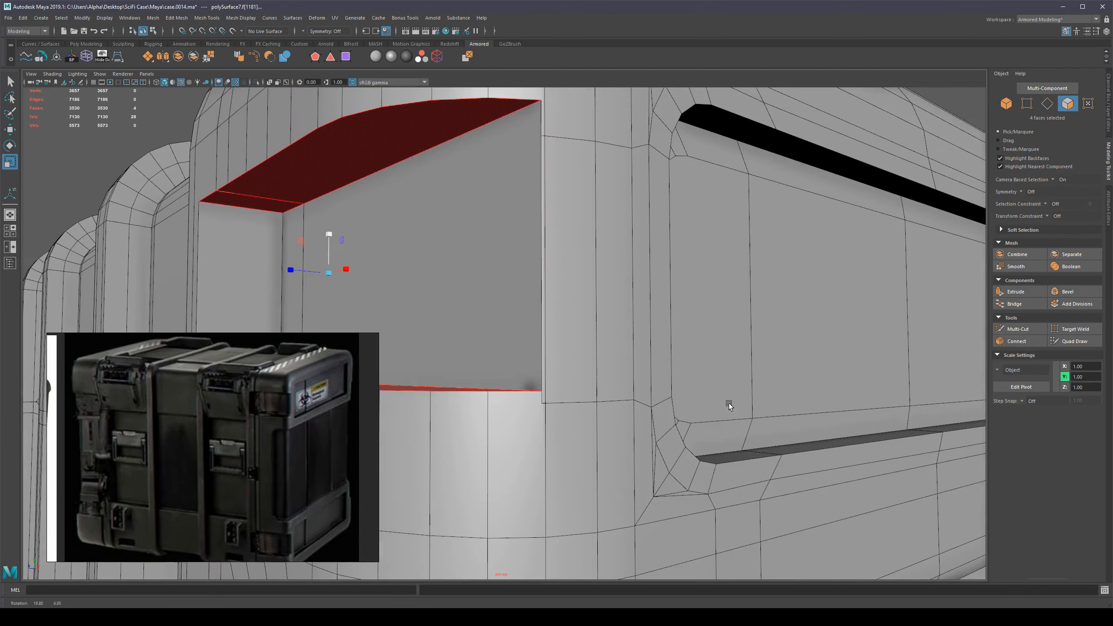
left_click_drag(556, 346, 558, 350, "alt")
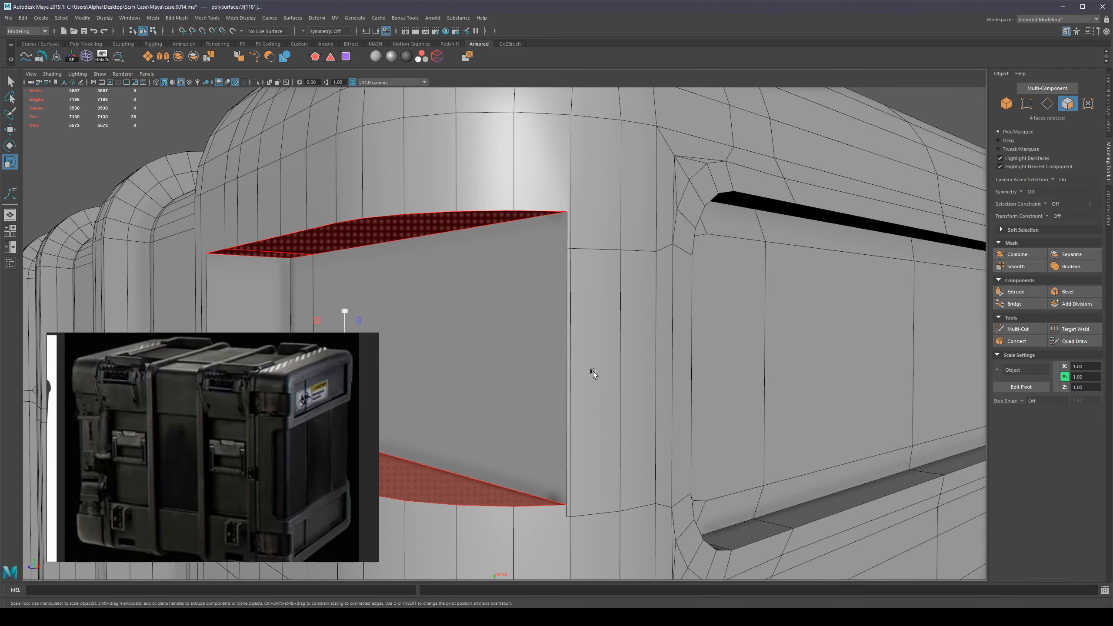
right_click_drag(593, 371, 526, 340, "alt")
middle_click_drag(526, 340, 529, 294, "alt")
mouse_move(529, 294)
left_mouse_down("alt")
mouse_move(574, 297)
mouse_move(539, 297)
left_mouse_up("alt")
scroll(560, 289, "down", 5)
key("q")
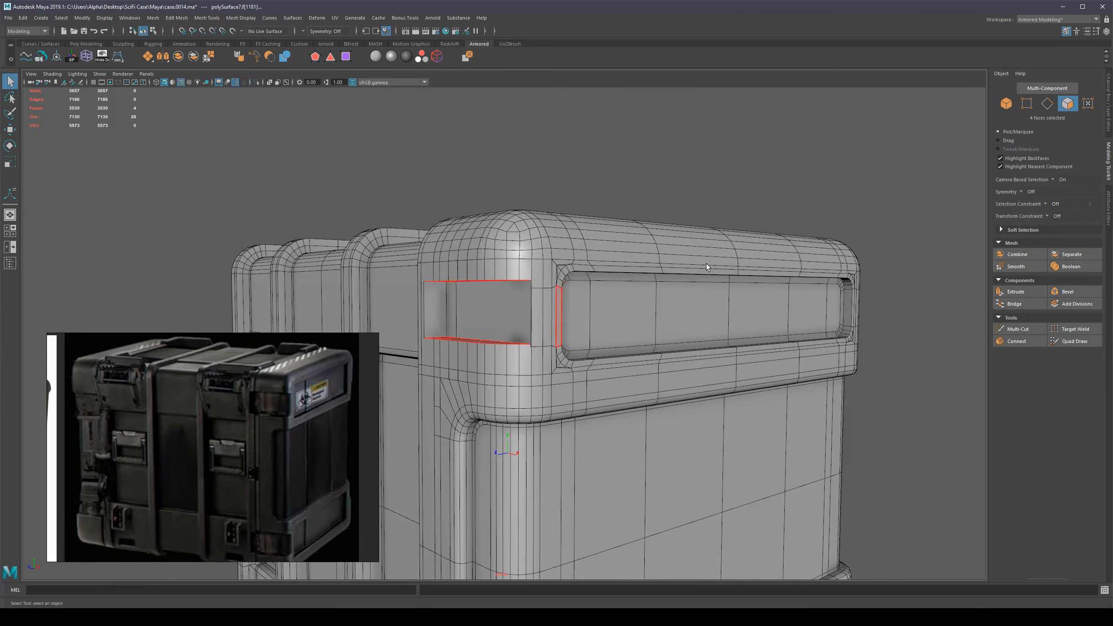
scroll(706, 264, "down", 3)
left_click(706, 263)
Step: Inspect the notched case in object mode without wireframe and compare its corner with the reference image
scroll(704, 284, "down", 3)
left_click_drag(664, 274, 518, 355, "alt")
right_click_drag(692, 331, 706, 306)
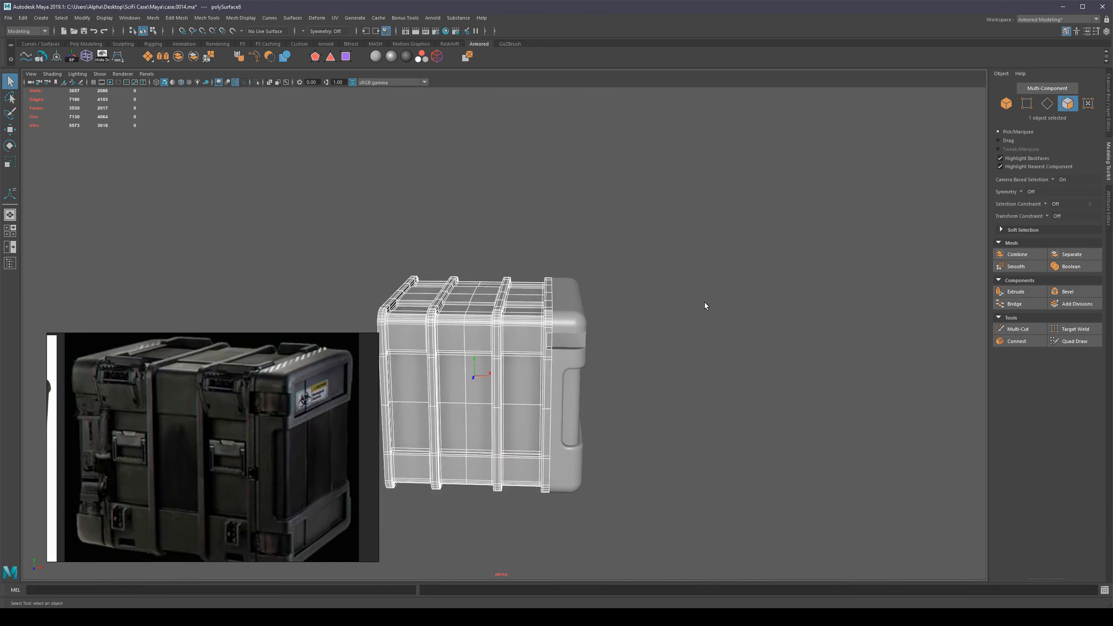
left_click(705, 305)
left_click_drag(669, 333, 644, 347, "alt")
scroll(635, 334, "down", 3)
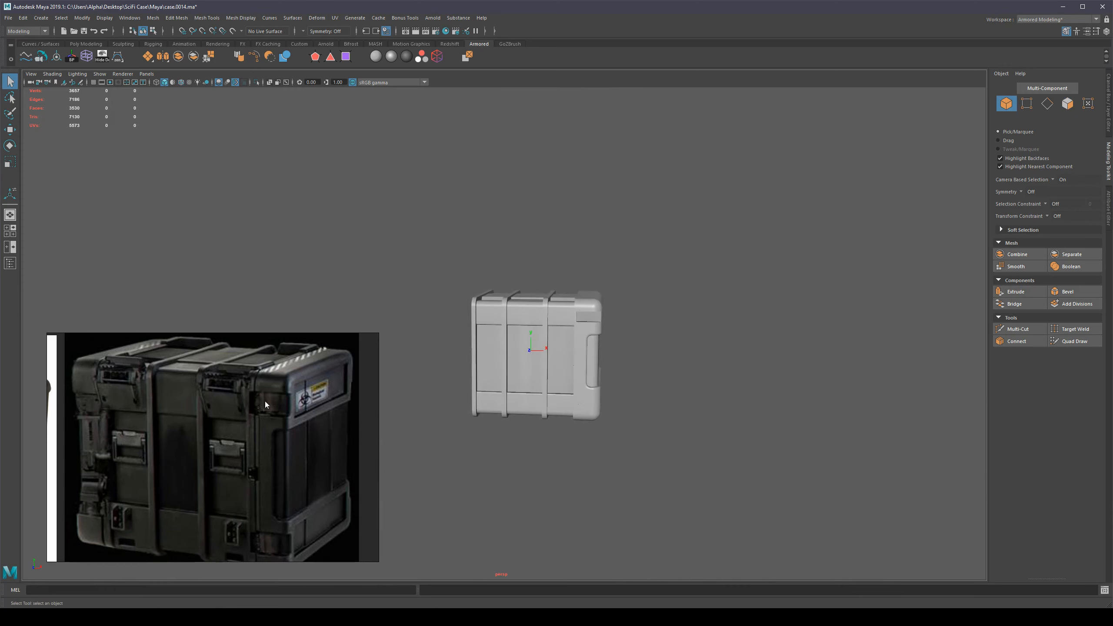
scroll(652, 297, "up", 4)
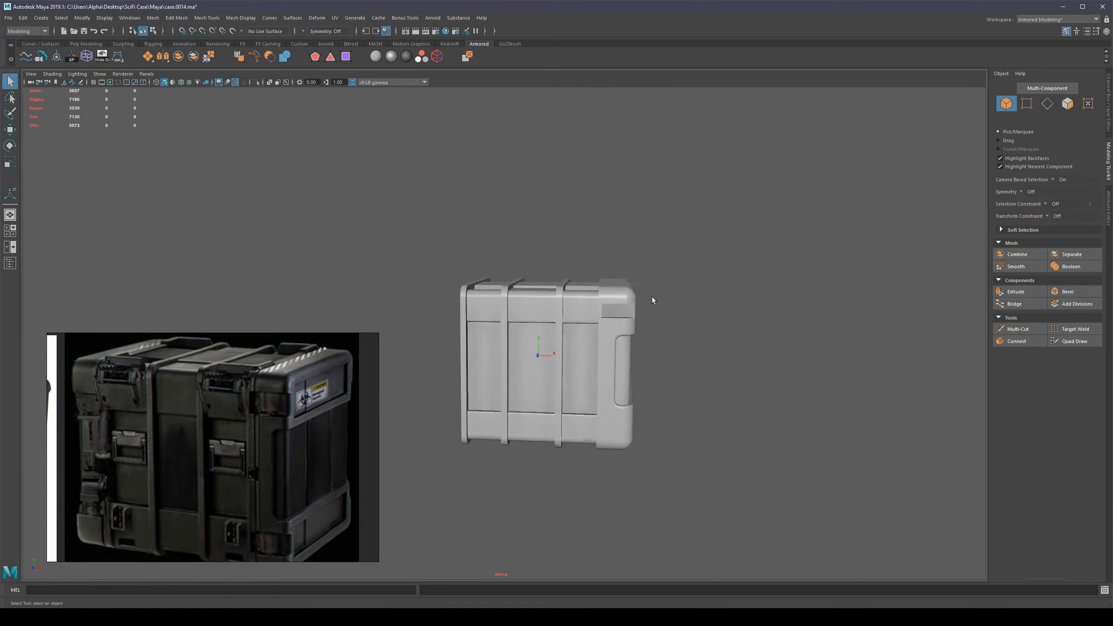
middle_click_drag(703, 313, 629, 326, "alt")
left_click_drag(629, 325, 623, 321, "alt")
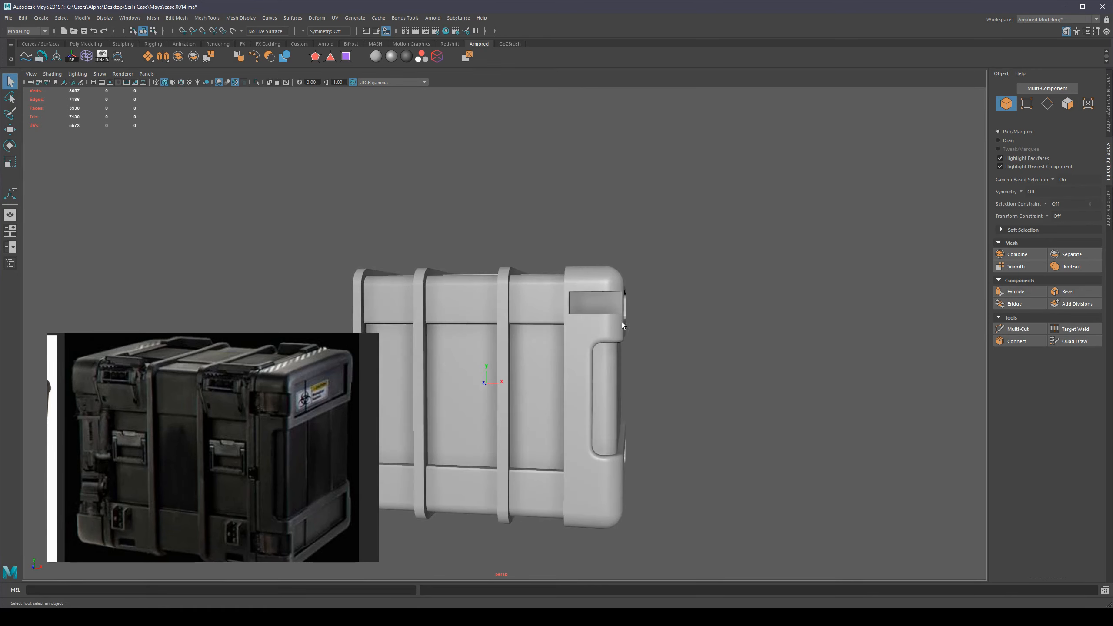
Step: Undo the last selection changes, return to object mode, and clear the selection
scroll(622, 321, "down", 3)
key("ctrl+z")
key("ctrl+z")
key("ctrl+z")
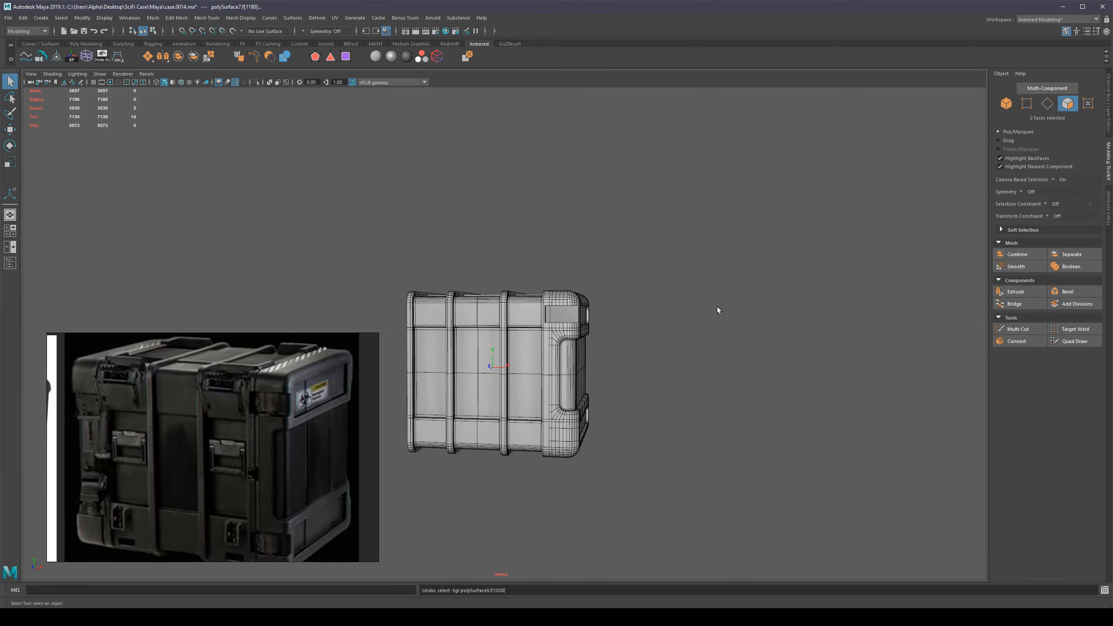
scroll(626, 299, "up", 5)
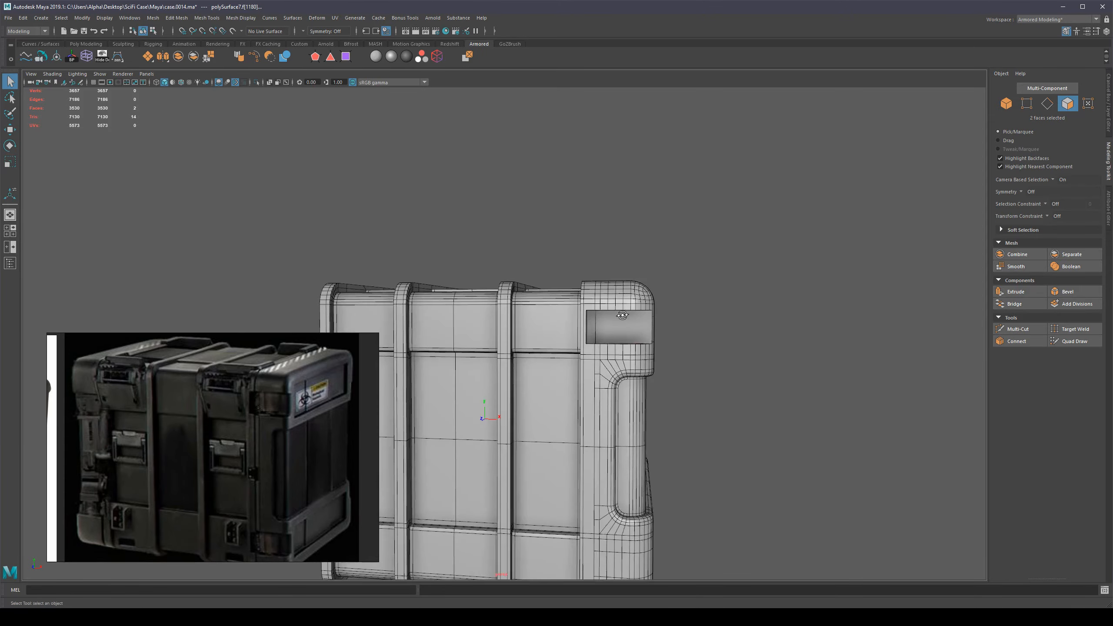
left_click_drag(623, 315, 591, 316, "alt")
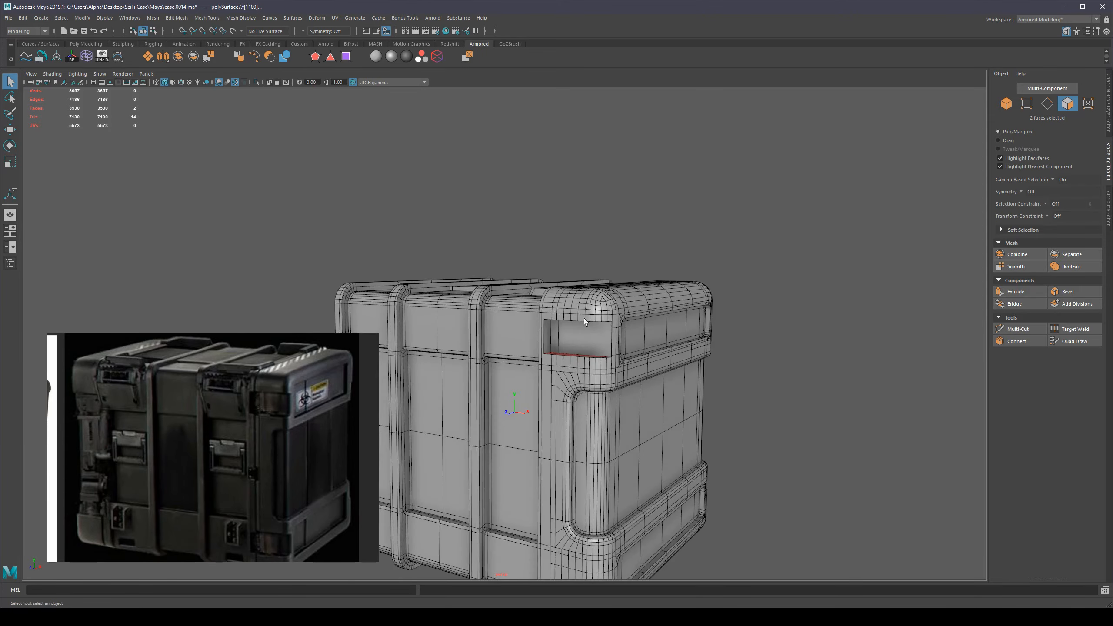
middle_click_drag(591, 315, 569, 275, "alt")
left_click(790, 243)
scroll(582, 275, "up", 5)
mouse_move(612, 260)
left_mouse_down("alt")
mouse_move(573, 269)
mouse_move(618, 259)
mouse_move(600, 264)
left_mouse_up("alt")
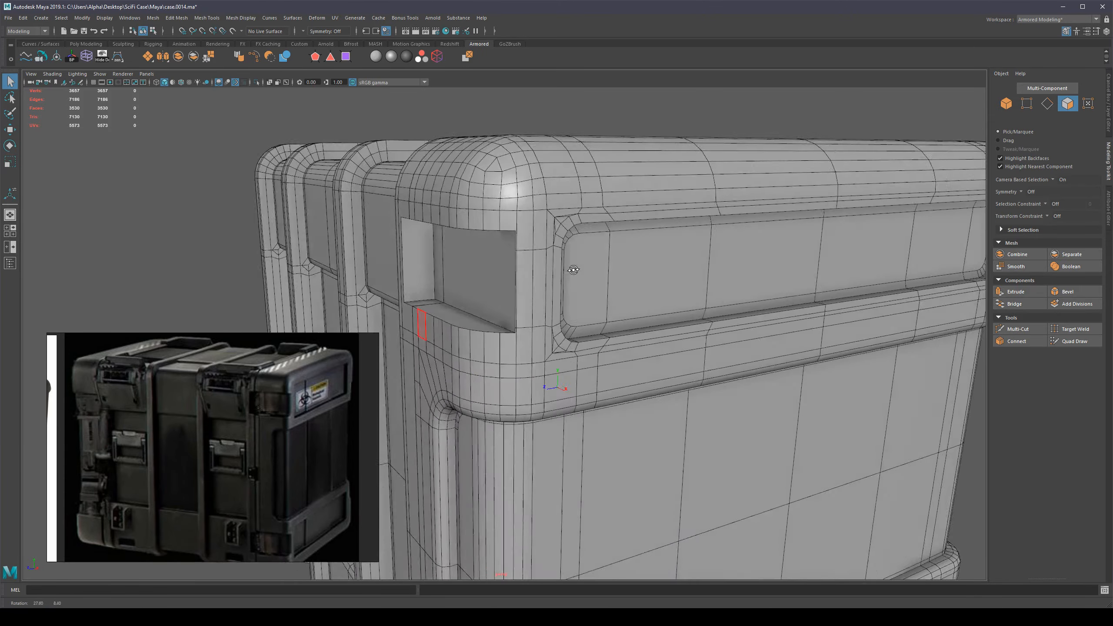
middle_click_drag(649, 231, 594, 281, "alt")
left_click(587, 296)
key("F8")
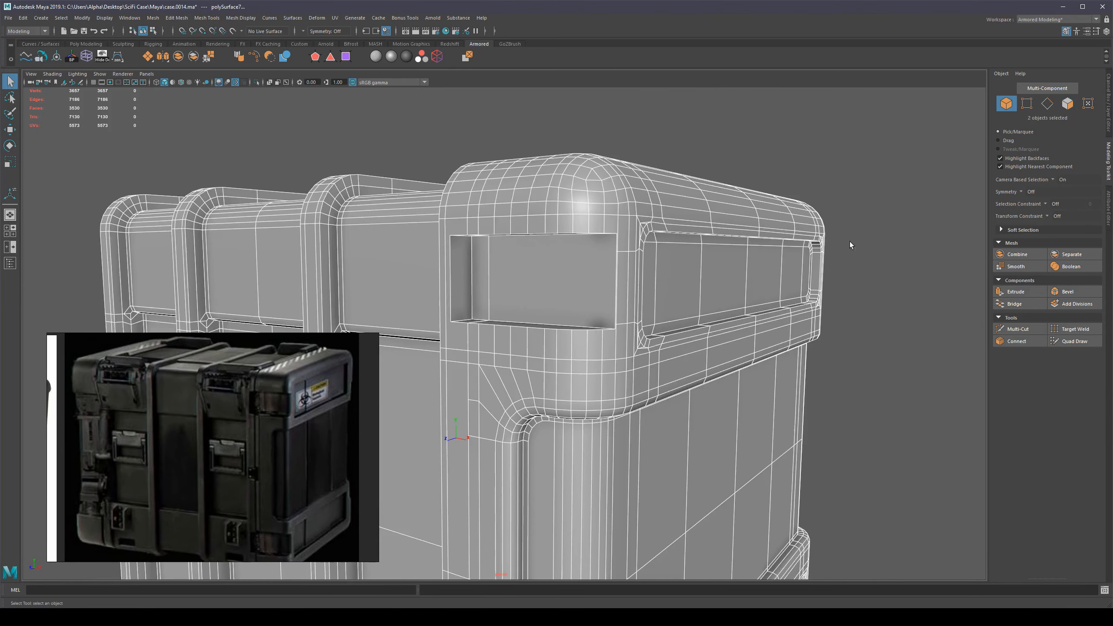
left_click(849, 243)
Step: Merge the vertices at the notch's upper outer corner on the end cap with Target Weld
scroll(668, 254, "up", 4)
left_click(669, 223)
middle_click_drag(670, 222, 639, 238, "alt")
right_click_drag(639, 238, 692, 267, "alt")
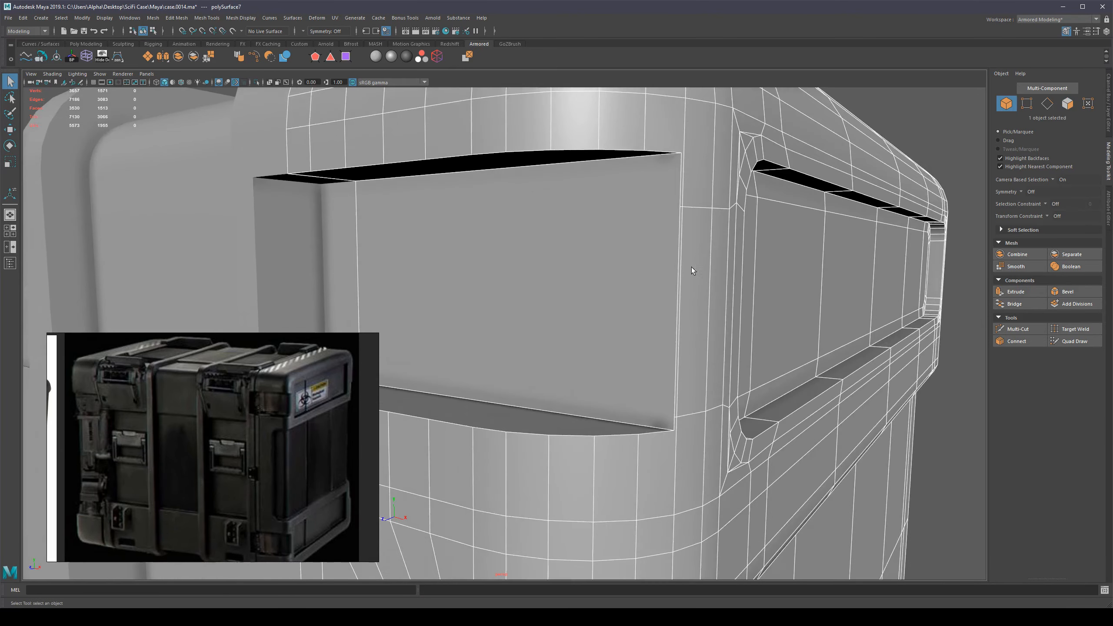
left_click_drag(691, 267, 668, 262, "alt")
middle_click_drag(590, 202, 620, 242, "alt")
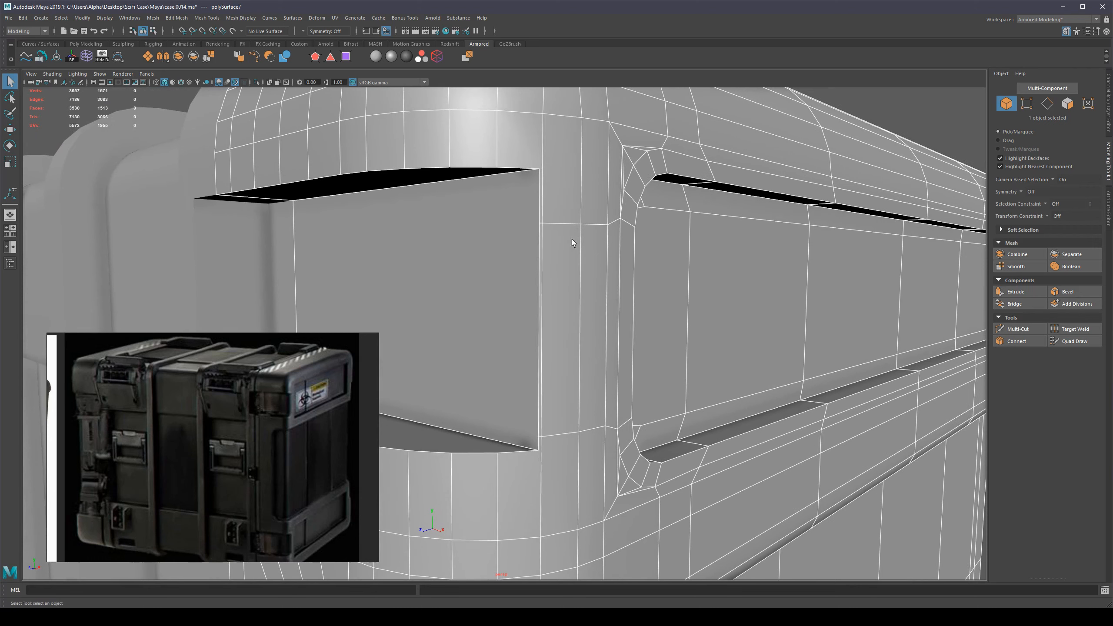
left_click_drag(567, 228, 614, 239, "alt")
right_click_drag(615, 239, 592, 257, "alt")
key("y")
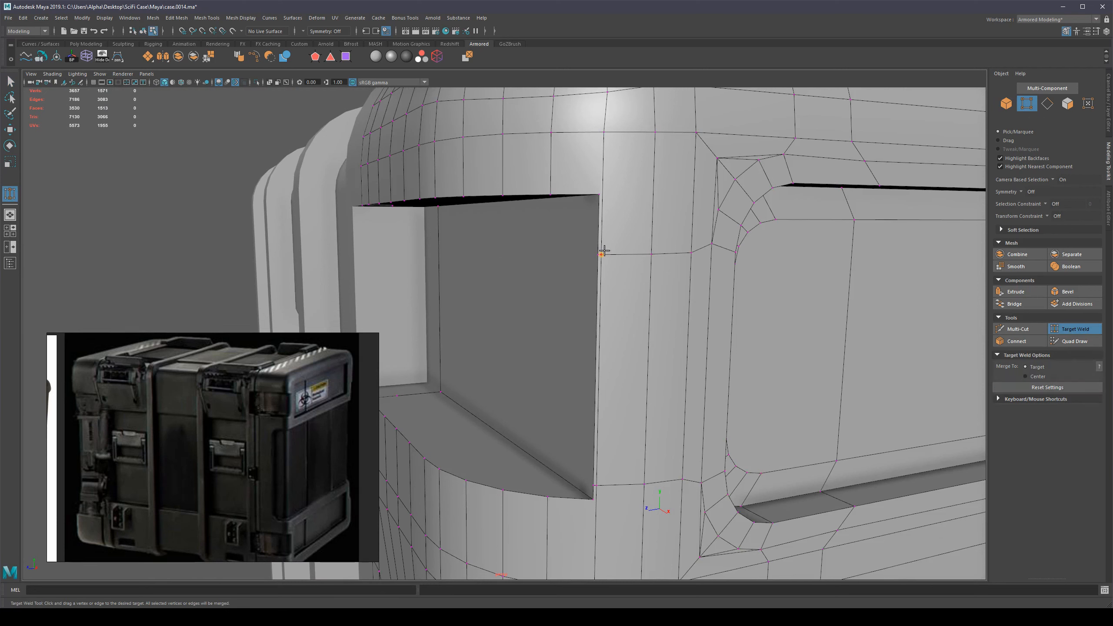
left_click_drag(603, 197, 622, 237)
Step: Weld the notch's lower outer corner vertices together in the same way
middle_click_drag(604, 439, 597, 343, "alt")
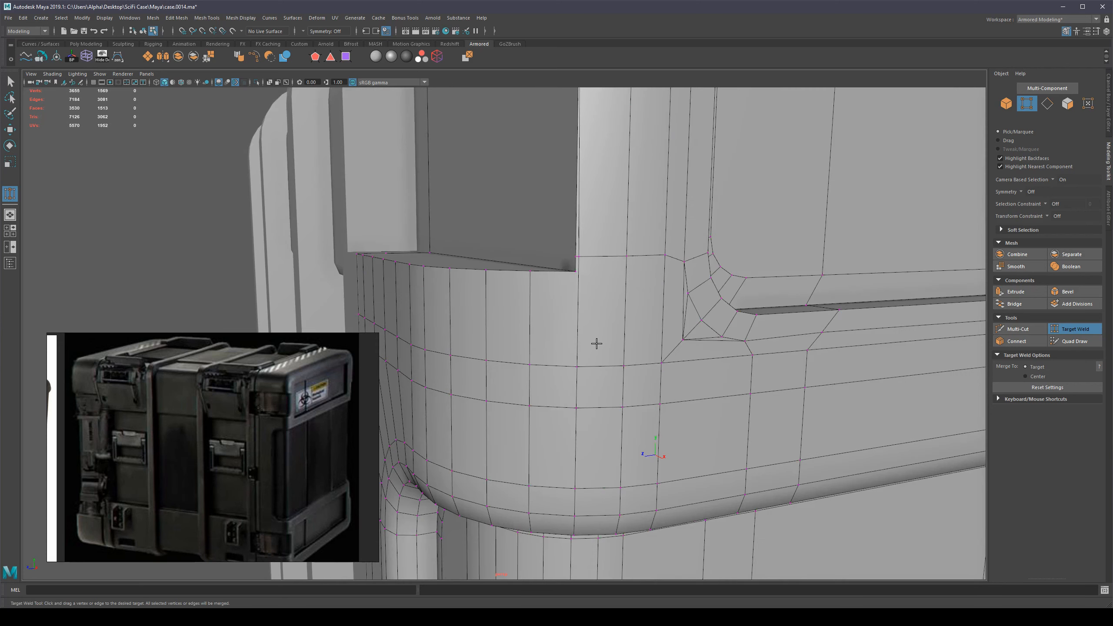
scroll(595, 342, "up", 2)
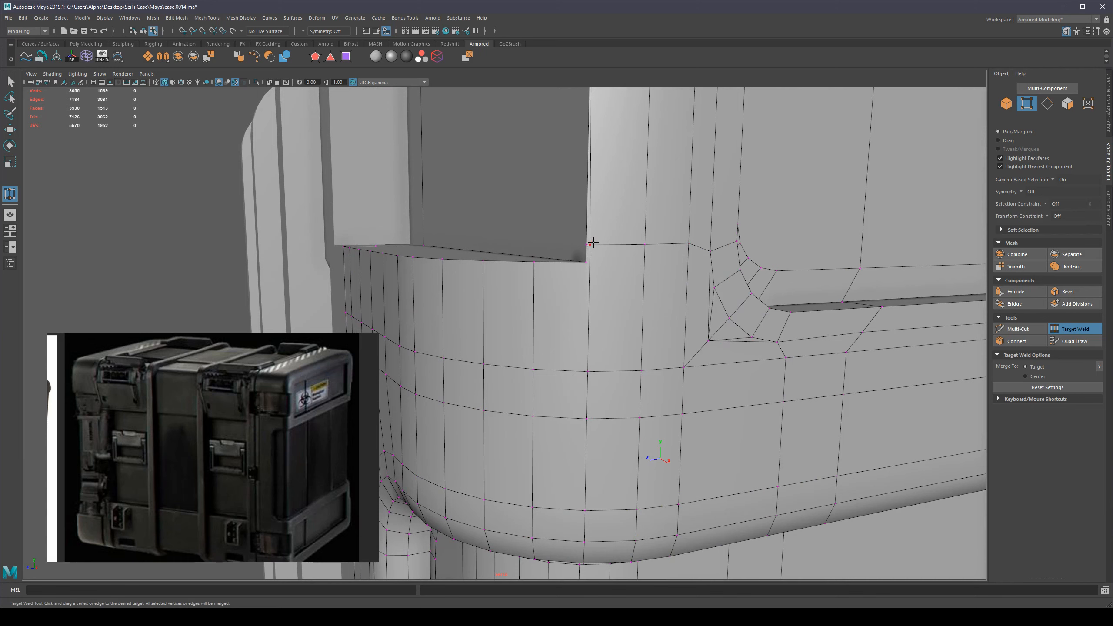
mouse_move(582, 271)
left_mouse_down()
mouse_move(587, 249)
mouse_move(594, 279)
left_mouse_up()
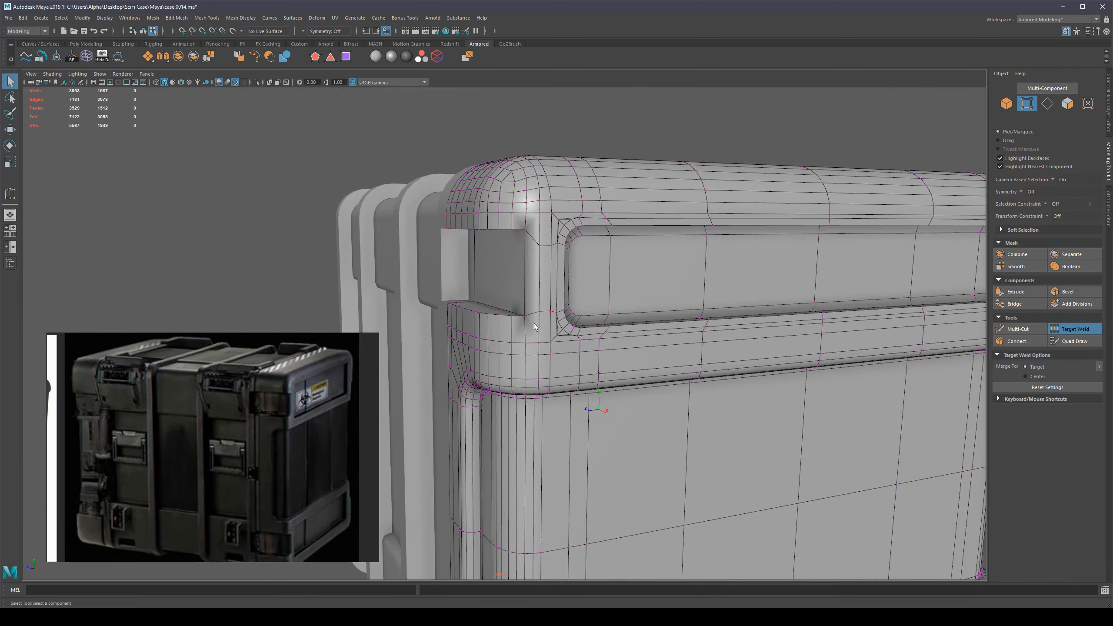
key("q")
key("F8")
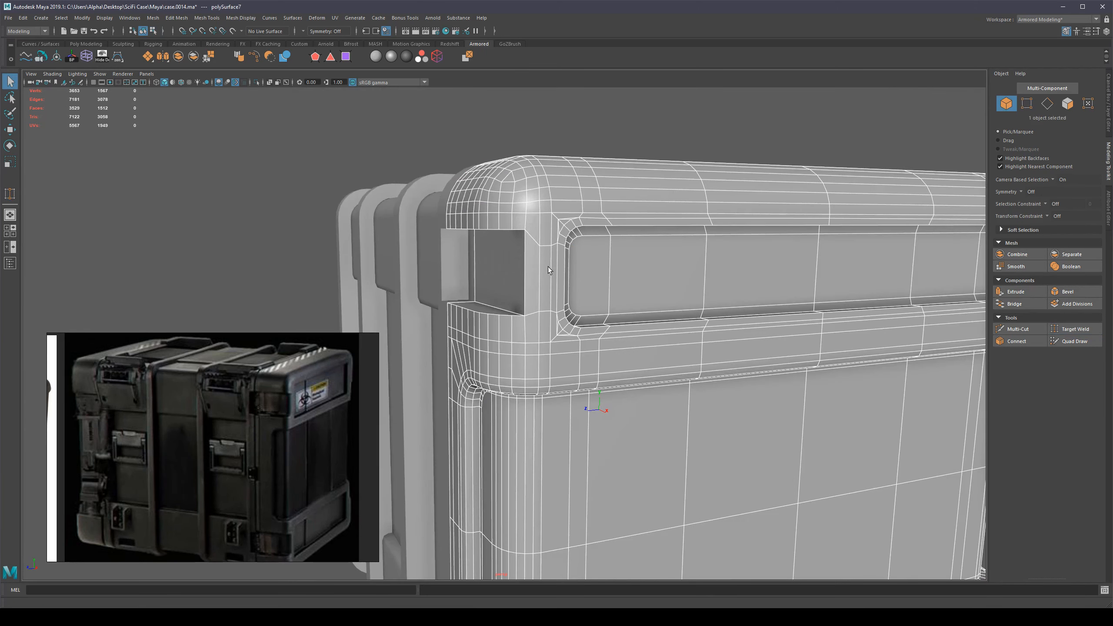
left_click_drag(548, 266, 514, 279, "alt")
key("ctrl+shift+x")
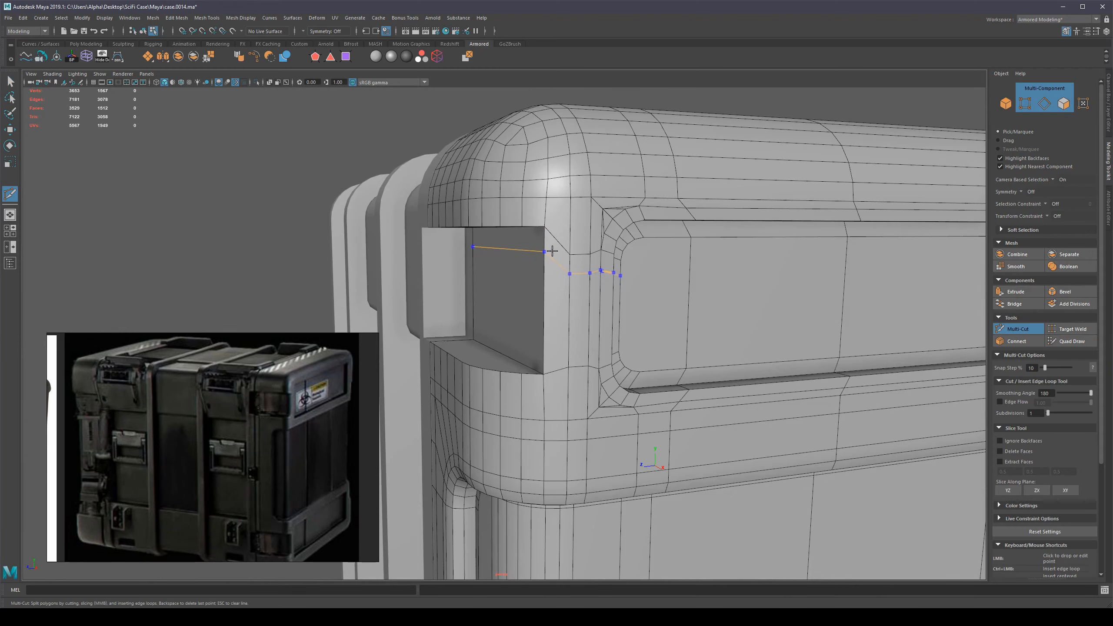
key("Escape")
key("q")
left_click_drag(584, 276, 562, 280, "alt")
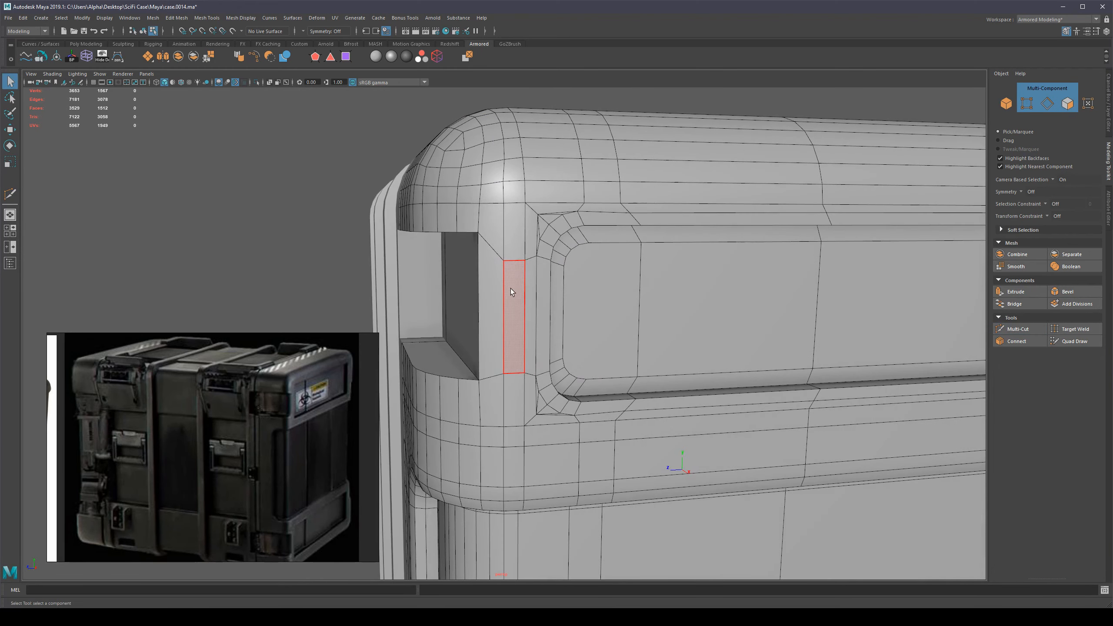
Step: Raise the short horizontal edge beside the notch's upper outer corner on the end cap
right_click_drag(513, 294, 517, 263)
left_click(518, 381)
key("w")
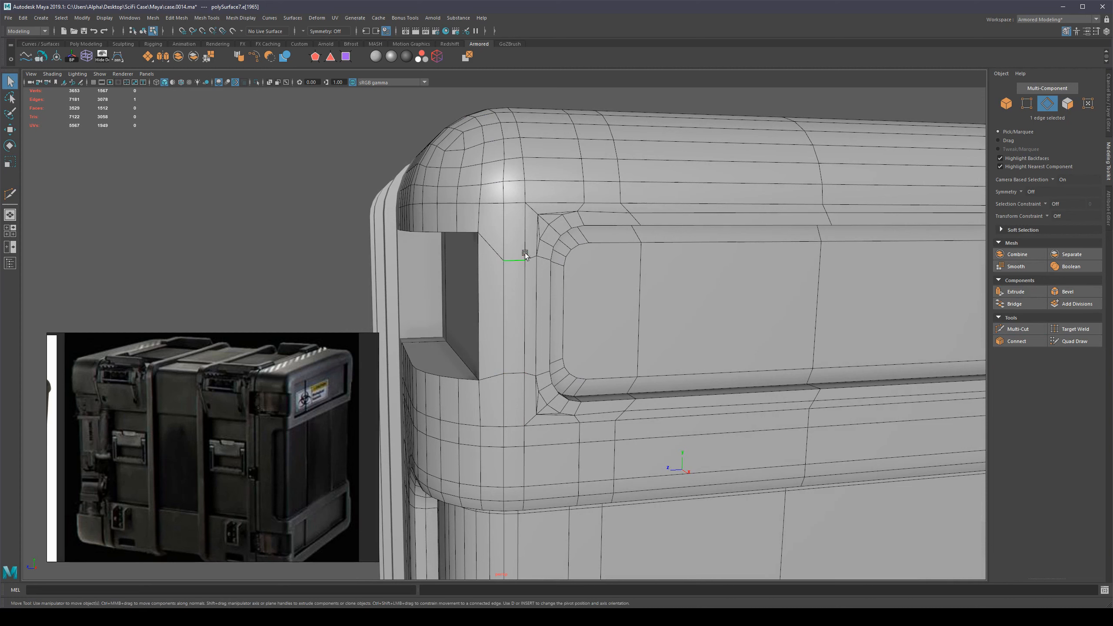
left_click_drag(513, 236, 516, 217)
Step: Adjust the height of the vertex at the end of that upper edge nearest the recessed panel
key("q")
right_click_drag(528, 248, 504, 245)
left_click(525, 240)
key("w")
left_click_drag(524, 227, 523, 228)
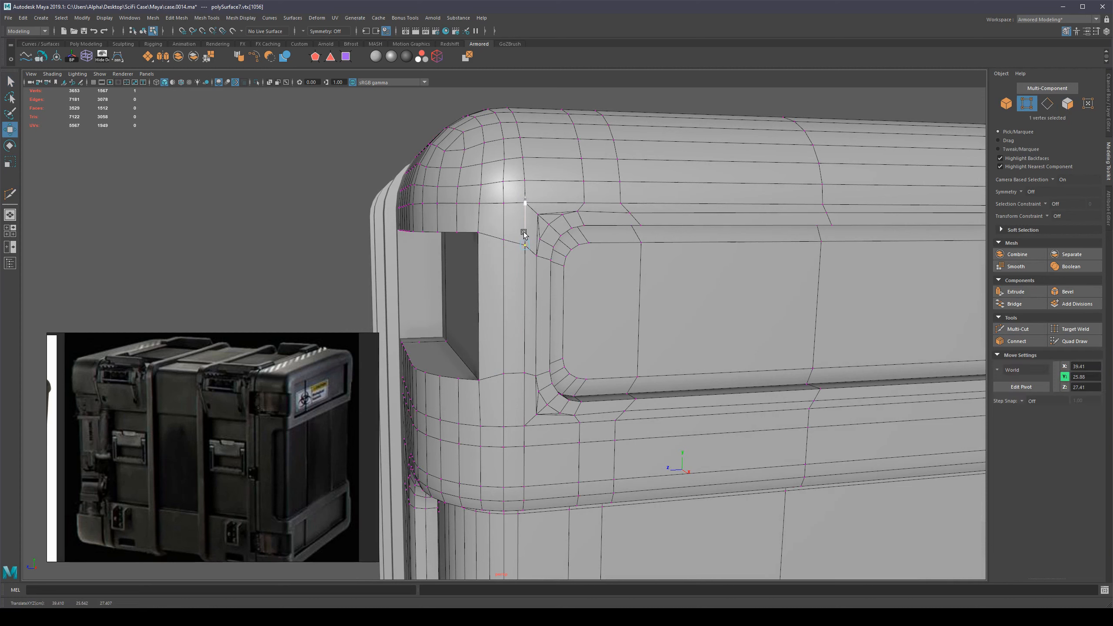
Step: Lower the two vertices beside the notch's lower outer corner slightly
left_click(505, 374)
left_click(524, 373, "shift")
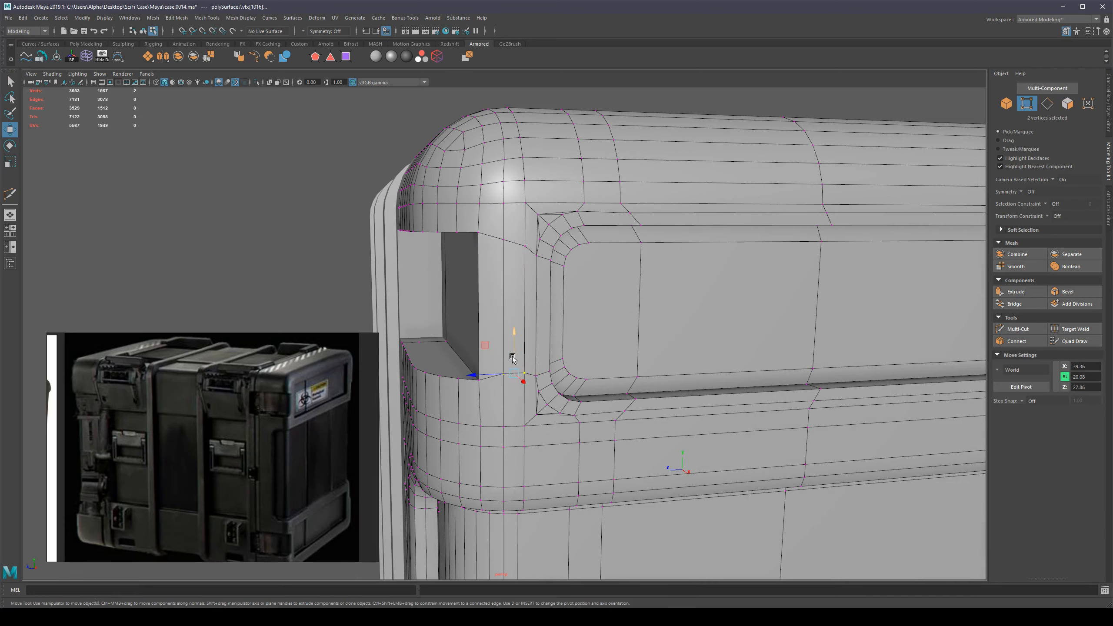
left_click_drag(511, 357, 511, 360)
Step: Check the notch corner's shading in object mode with the end cap deselected, and reselect the end cap
key("q")
left_click_drag(482, 380, 556, 383, "alt")
key("F8")
left_click_drag(688, 316, 569, 340, "alt")
key("alt+d")
left_click(575, 342)
right_click_drag(576, 342, 610, 333, "alt")
left_click_drag(609, 332, 617, 312, "alt")
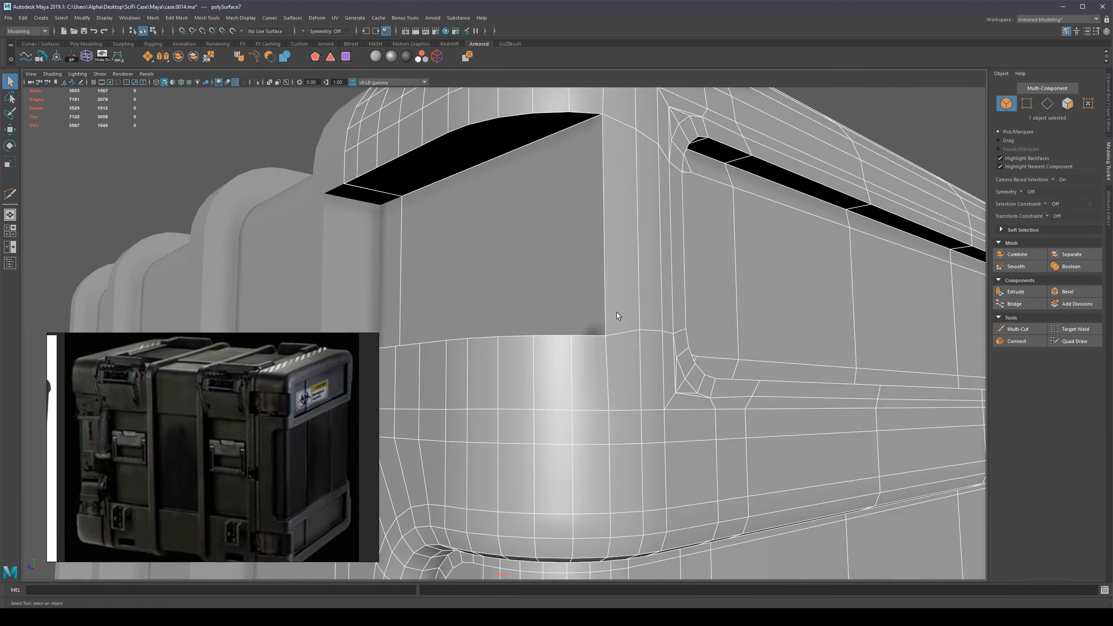
Step: Try beveling the notch's vertical outer edge with one segment and a fractional offset of about 0.63
right_click_drag(617, 312, 611, 195)
left_click(608, 219)
middle_click_drag(610, 222, 603, 275, "alt")
key("ctrl+b")
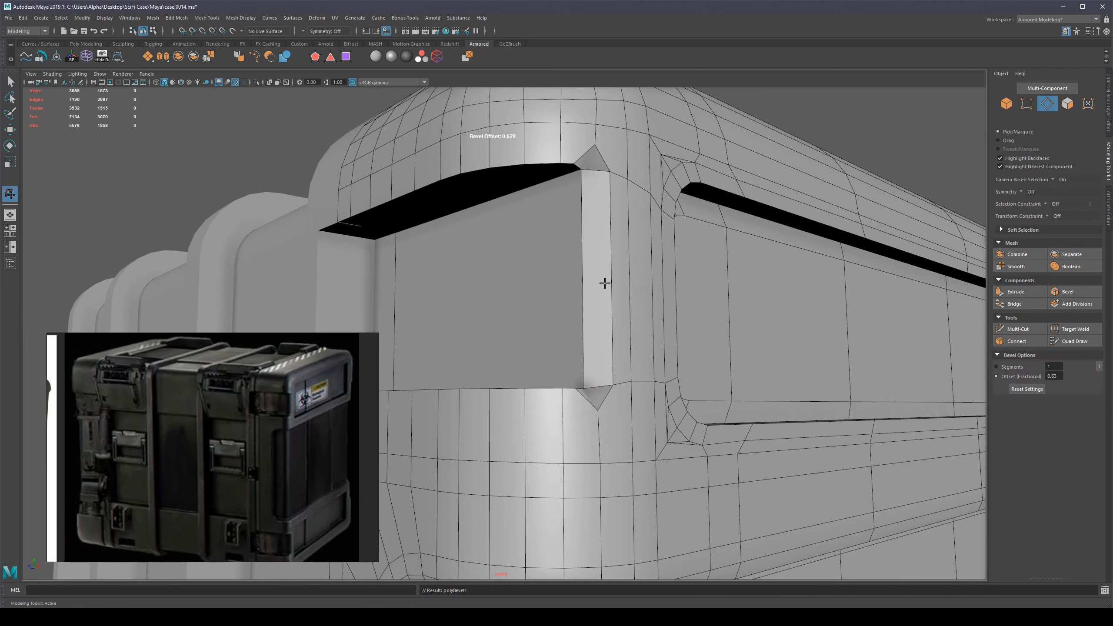
scroll(604, 283, "down", 3)
scroll(605, 284, "up", 3)
scroll(605, 285, "down", 3)
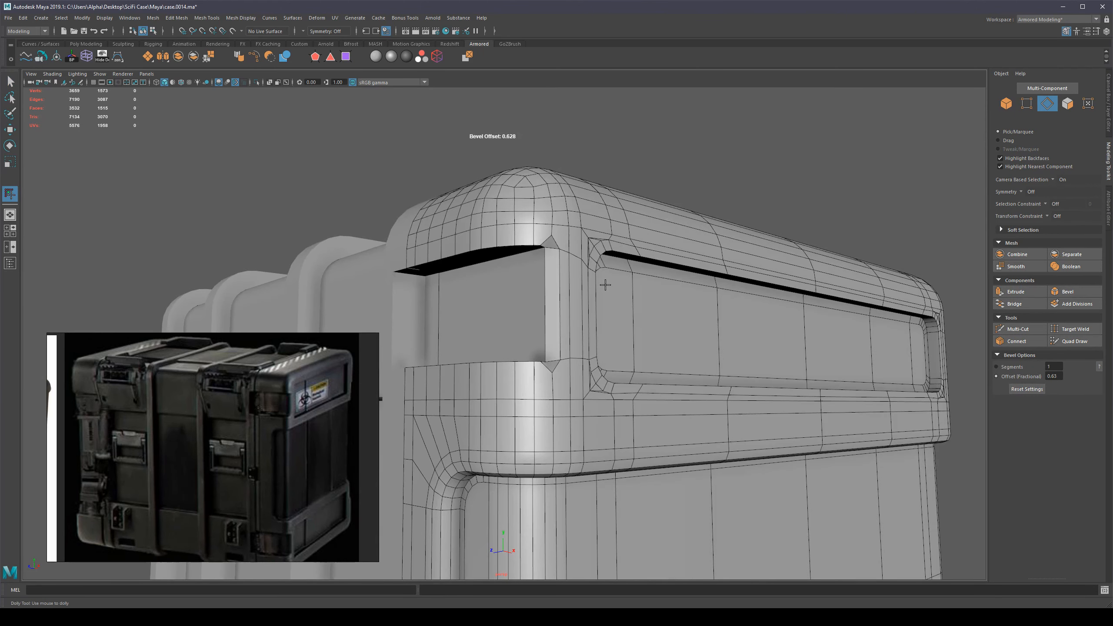
scroll(605, 284, "up", 2)
key("q")
left_click(577, 295)
mouse_move(577, 294)
left_mouse_down("alt")
mouse_move(647, 308)
mouse_move(582, 266)
mouse_move(586, 291)
mouse_move(569, 300)
left_mouse_up("alt")
Step: Undo the trial bevel and bevel the notch's vertical outer edge again with 2 segments and a fraction of 0.7
key("ctrl+z")
key("ctrl+z")
key("ctrl+b")
right_click_drag(567, 300, 655, 268, "alt")
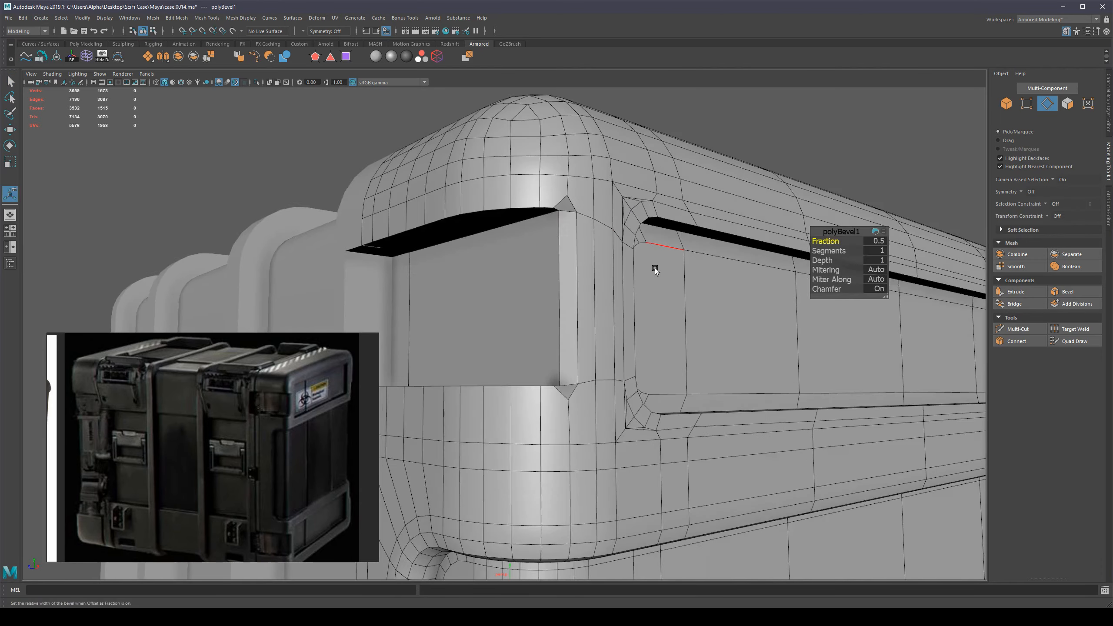
middle_click_drag(655, 268, 622, 303, "alt")
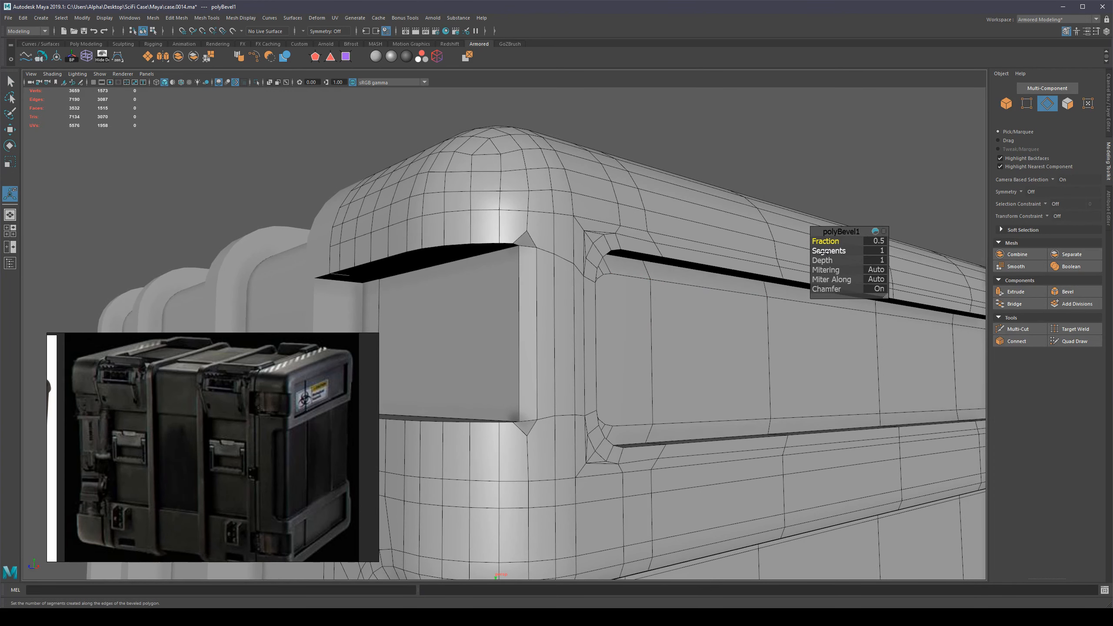
left_click_drag(830, 253, 825, 242)
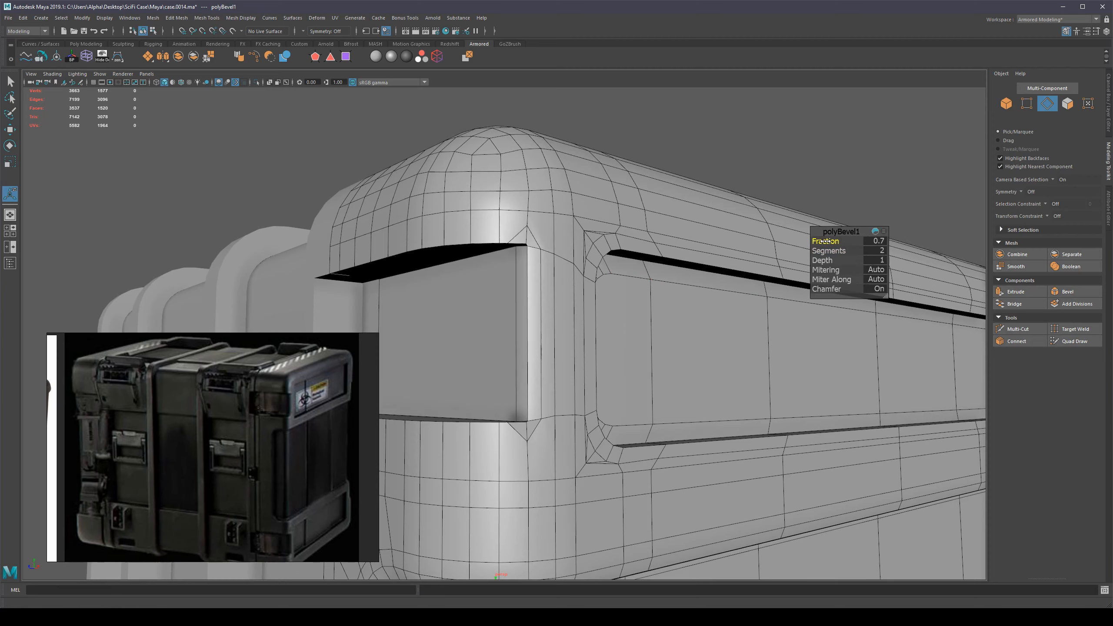
Step: Set the notch edge bevel to 1 segment with a fraction of 0.48, and examine its ends up close
mouse_move(660, 263)
left_mouse_down("alt")
mouse_move(607, 253)
mouse_move(646, 253)
left_mouse_up("alt")
left_click_drag(850, 252, 810, 243)
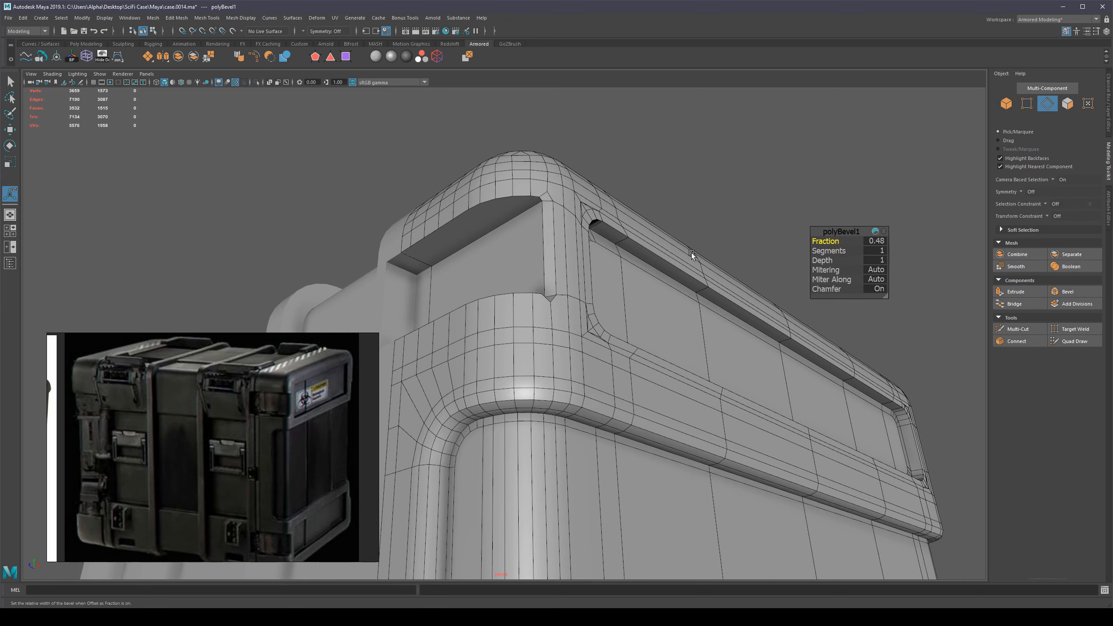
left_click_drag(691, 252, 587, 265, "alt")
middle_click_drag(588, 266, 622, 298, "alt")
right_click_drag(622, 297, 688, 282, "alt")
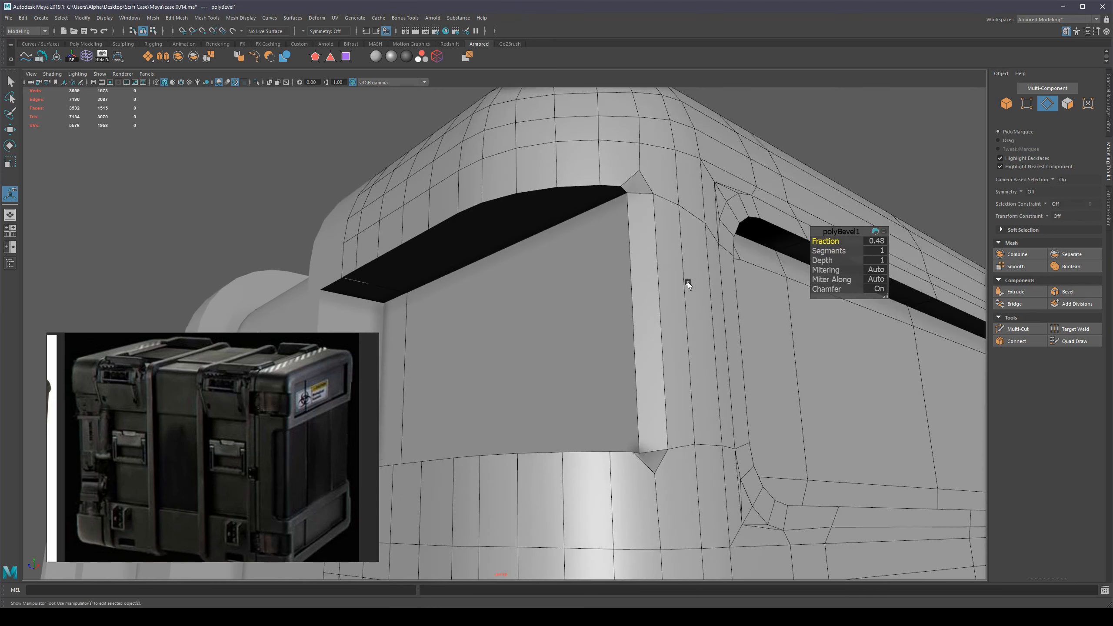